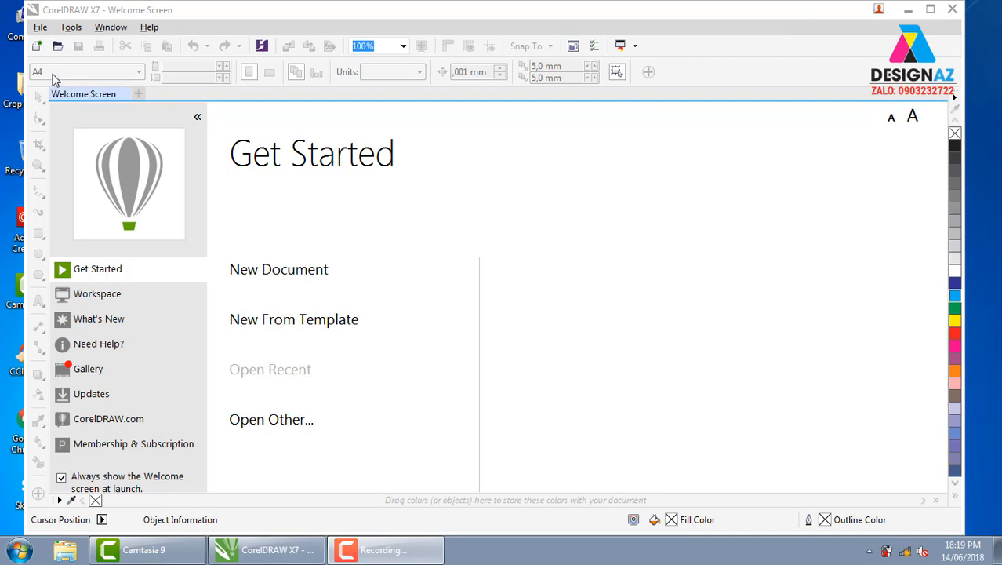
- Start a new document and choose A4 as its page size
left_click(39, 28)
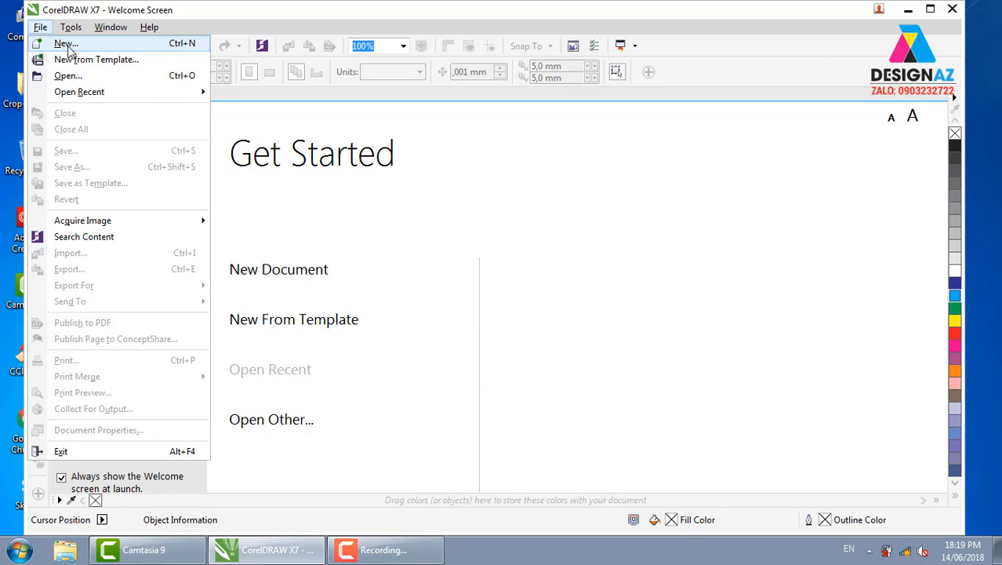
left_click(67, 44)
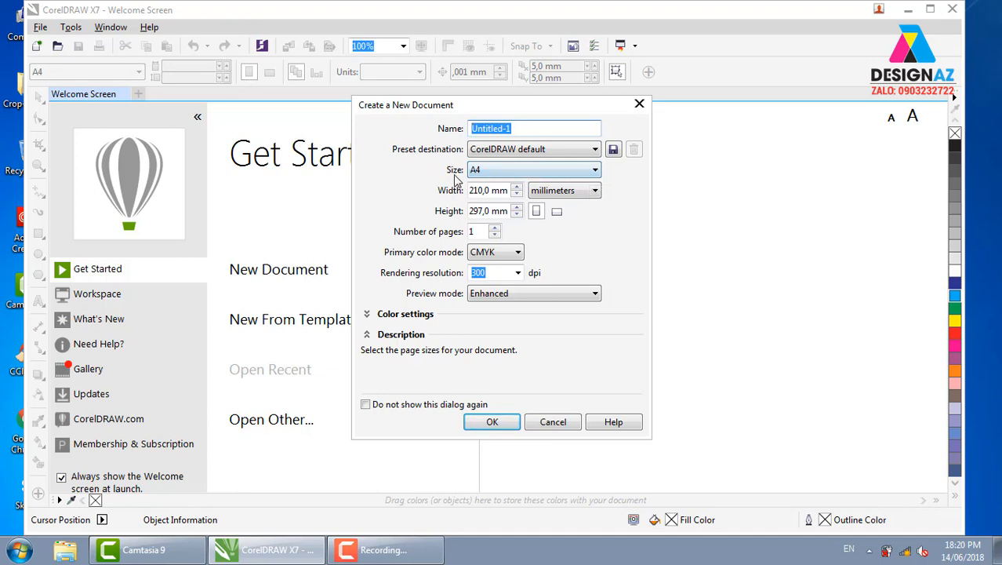
left_click(516, 171)
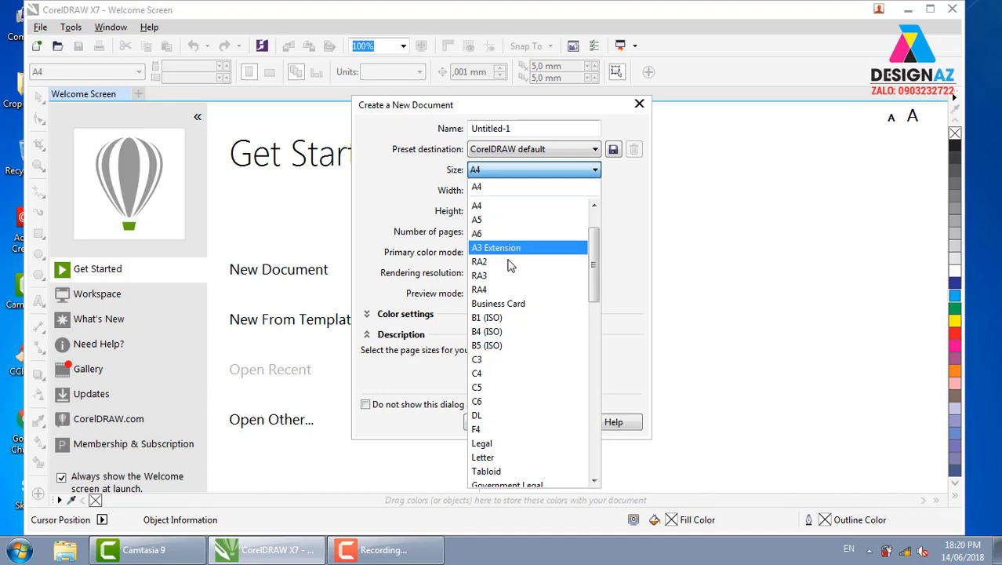
left_click(503, 188)
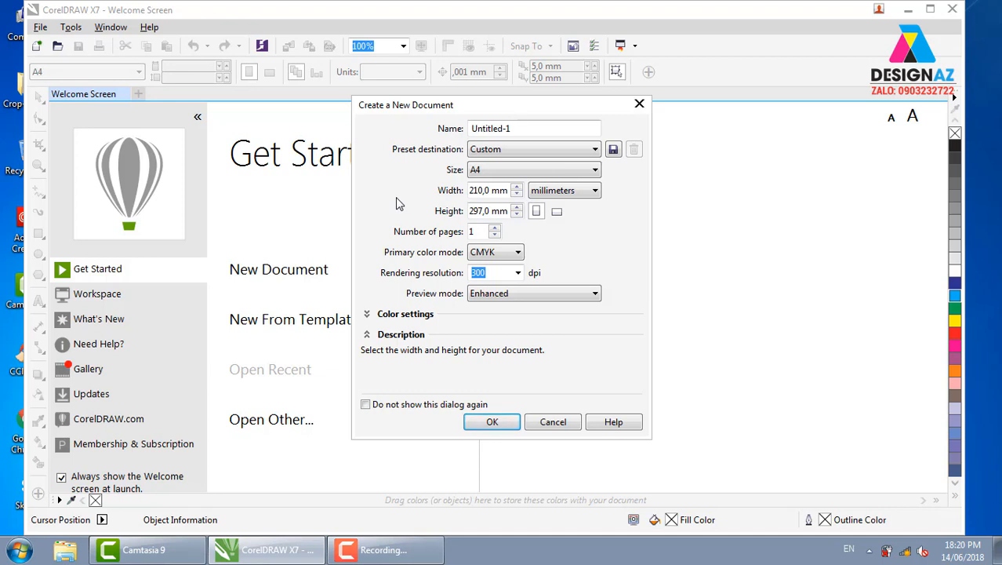
left_click(538, 171)
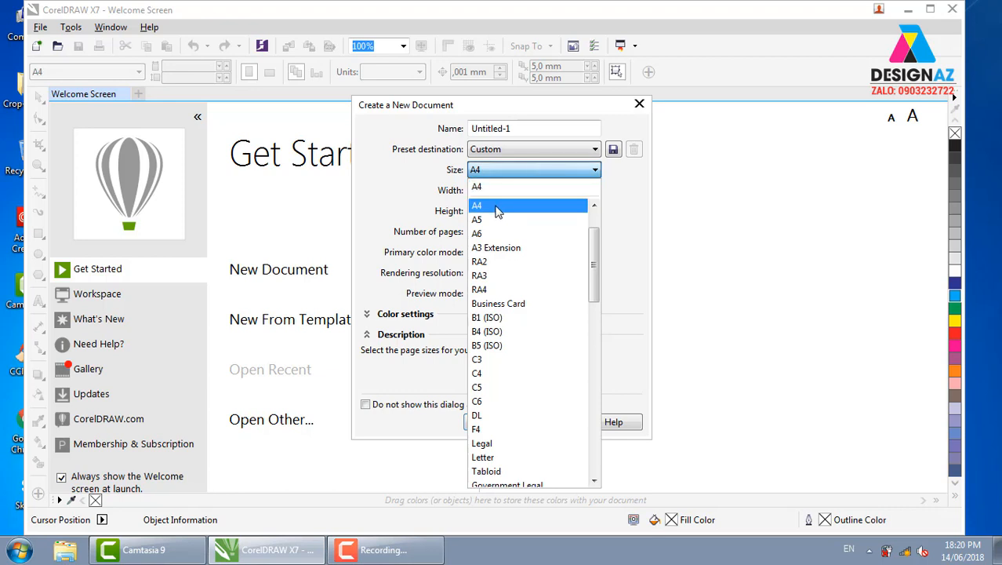
left_click(498, 207)
- Try the A5 and A6 page sizes for the new document
left_click(515, 172)
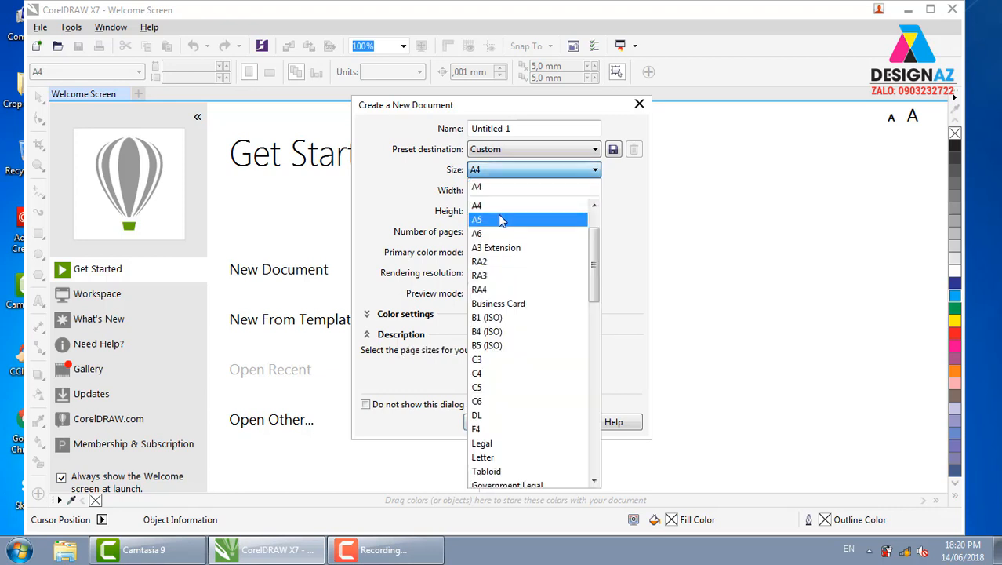
left_click(503, 218)
left_click(525, 173)
left_click(510, 223)
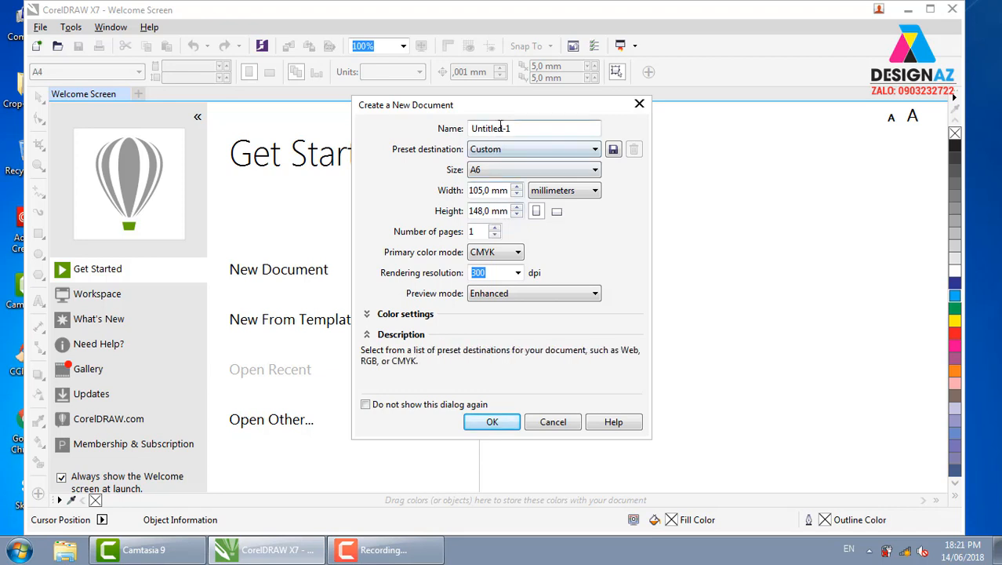
left_click(517, 170)
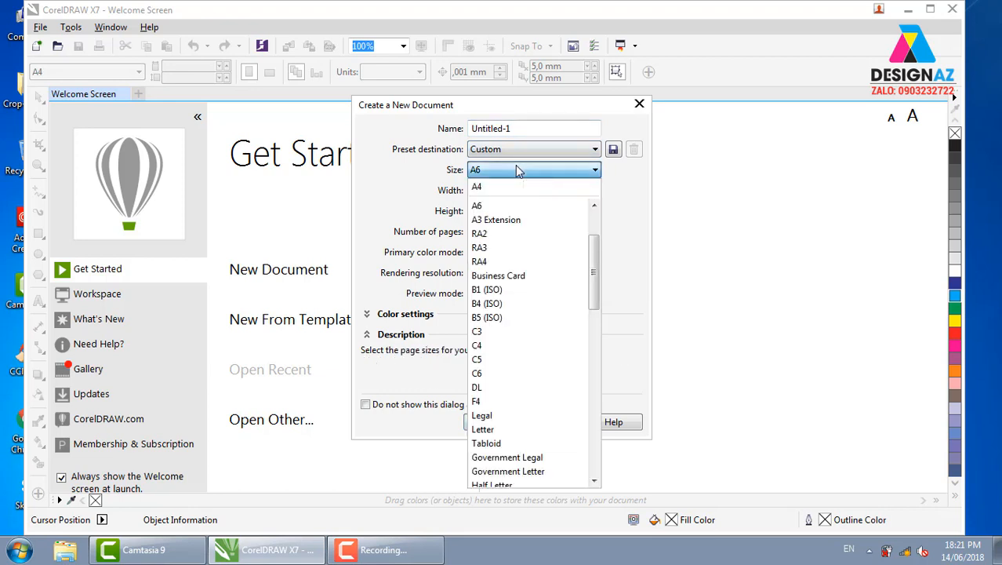
left_click(624, 195)
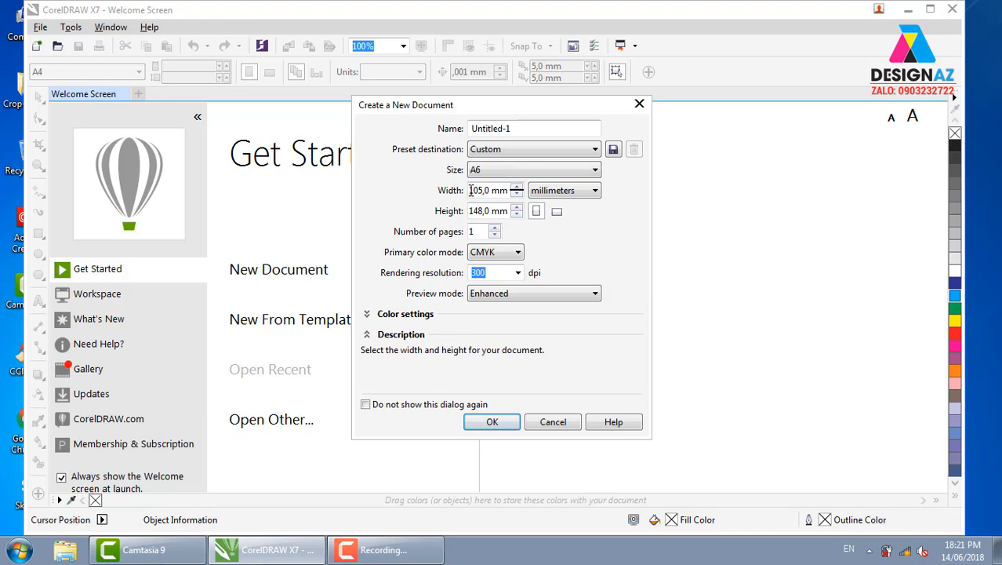
left_click_drag(470, 190, 597, 191)
- Try a custom page based on A4 with a 200 mm width, and switch its units to centimeters
left_click(594, 170)
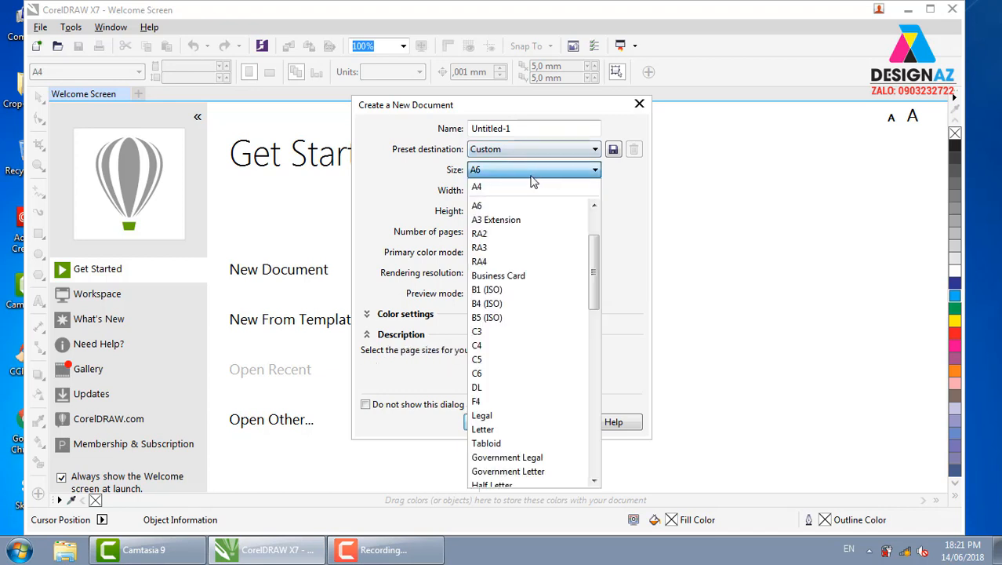
left_click(510, 184)
left_click_drag(492, 190, 457, 189)
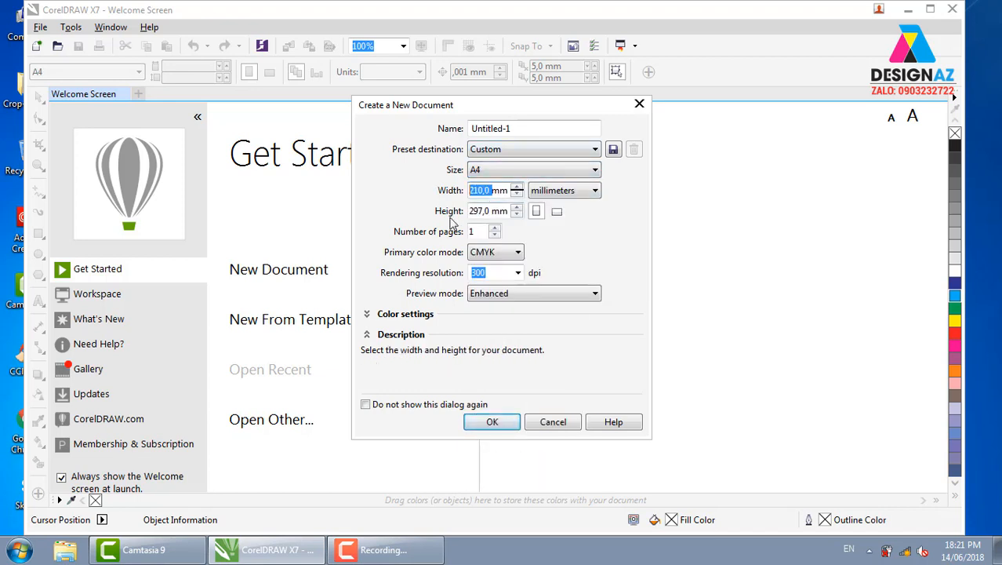
type("200")
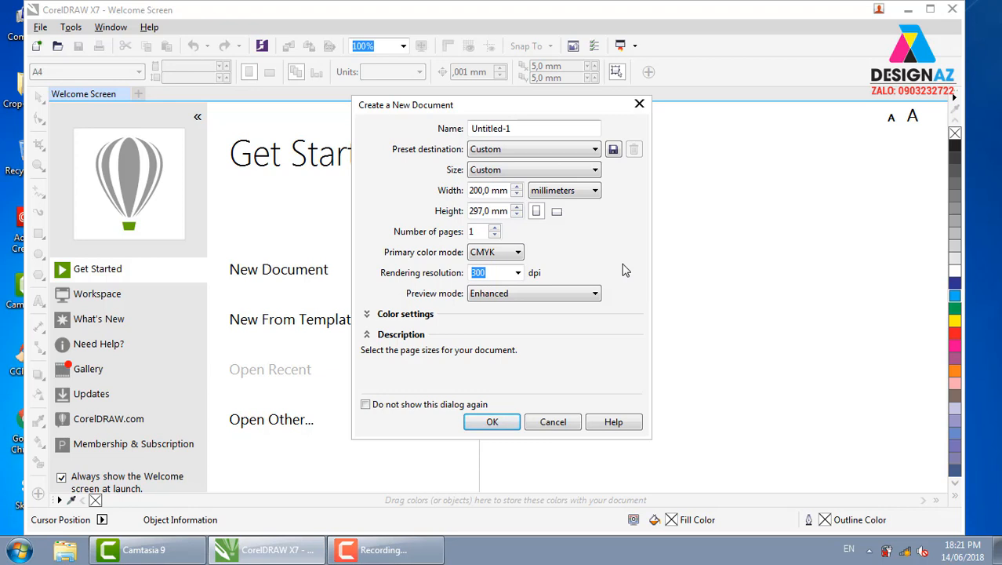
left_click(585, 195)
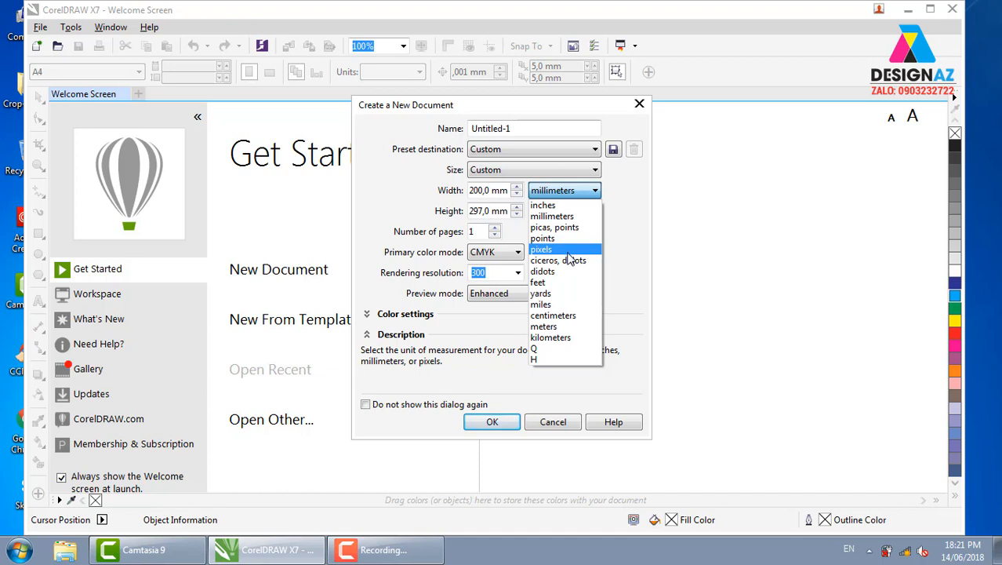
left_click(565, 315)
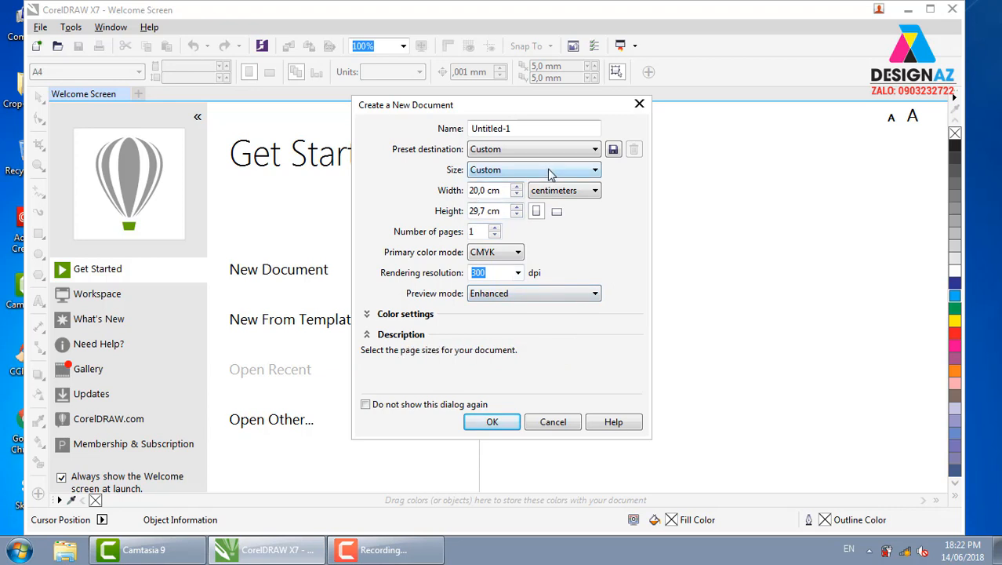
- Set the page size to A4 with centimeters as the measurement unit
left_click(509, 169)
left_click(502, 188)
left_click(580, 191)
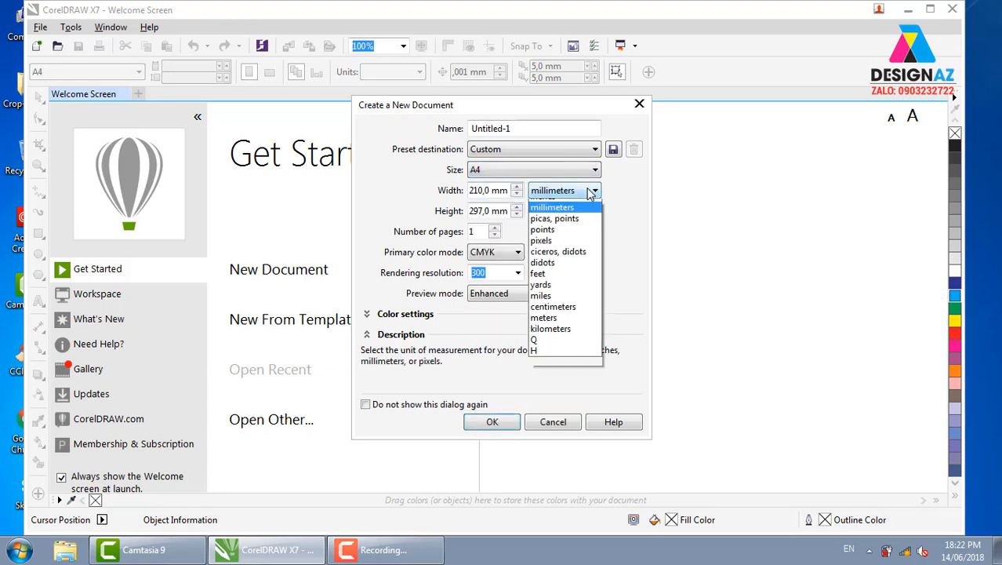
left_click(555, 316)
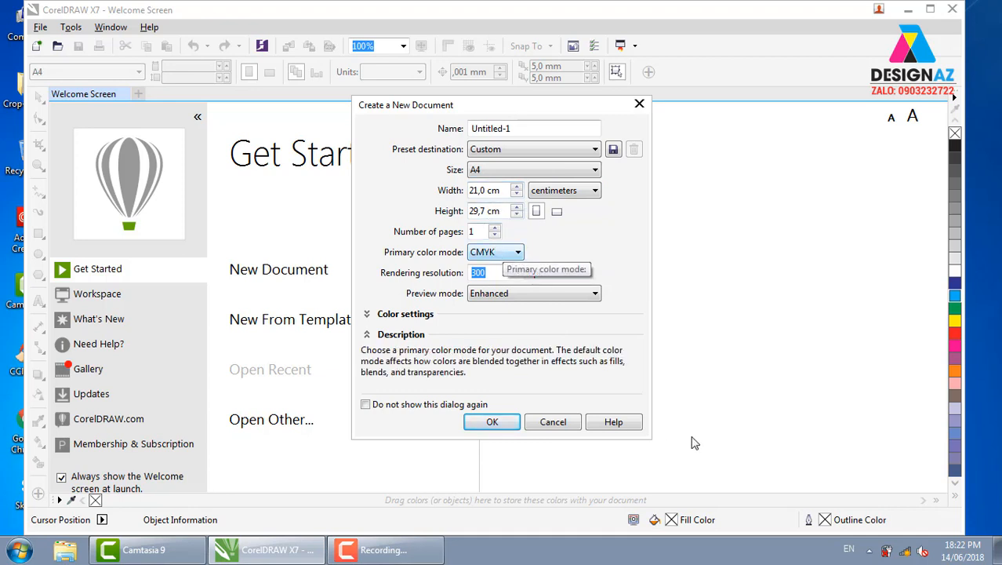
- Try the landscape page orientation a few times and return to portrait
left_click(555, 212)
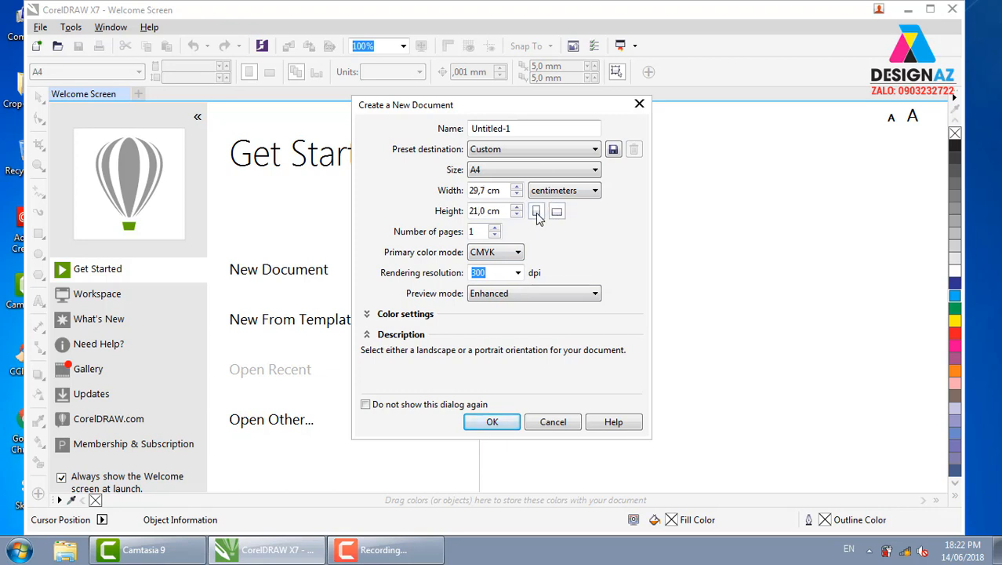
left_click(537, 211)
left_click(556, 211)
left_click(536, 211)
left_click(556, 211)
left_click(536, 211)
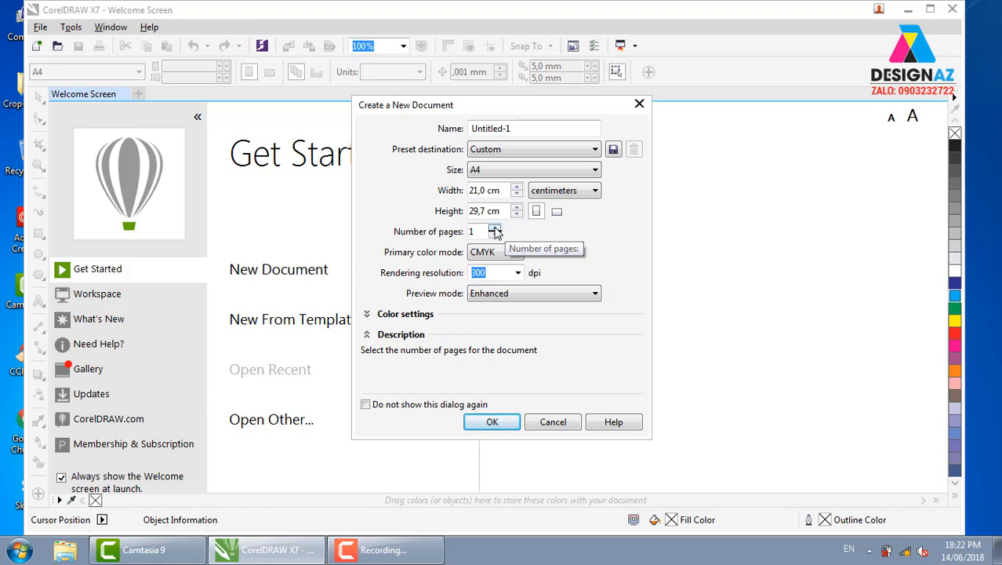
- Try larger page counts of up to 9 and return the document to 1 page
left_click(495, 228)
left_click(495, 228)
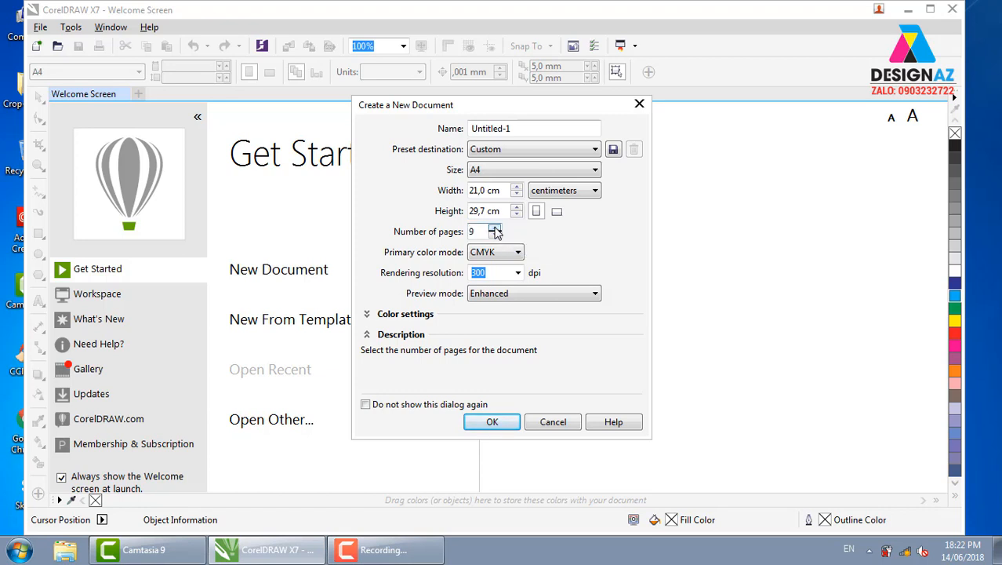
left_click(494, 235)
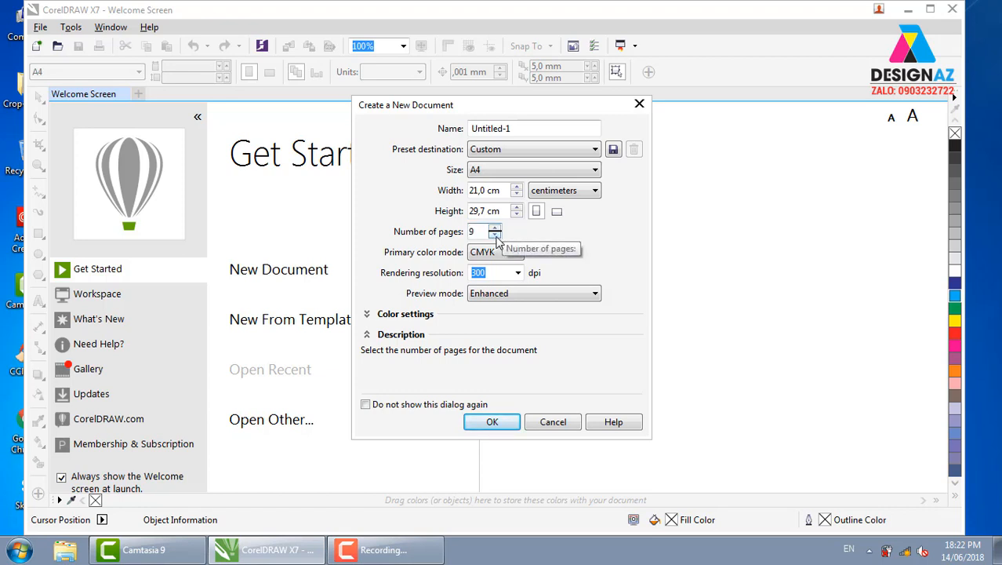
left_click(495, 236)
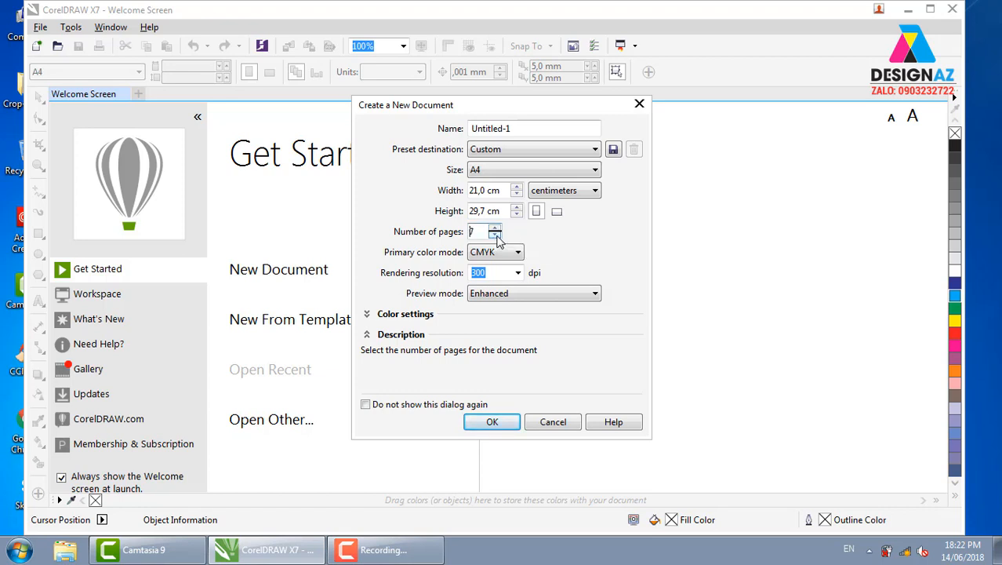
left_click(494, 229)
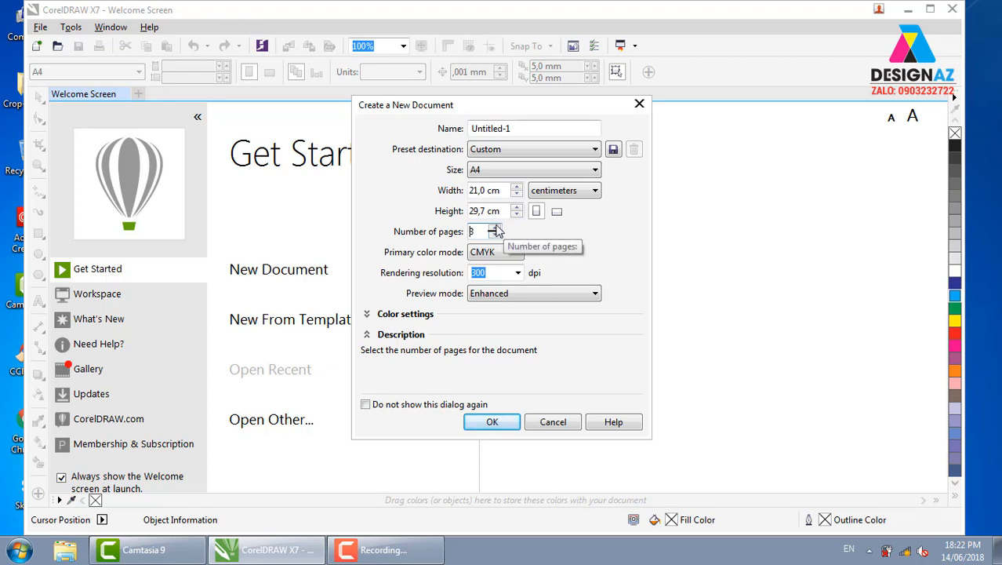
left_click(495, 228)
left_click(494, 228)
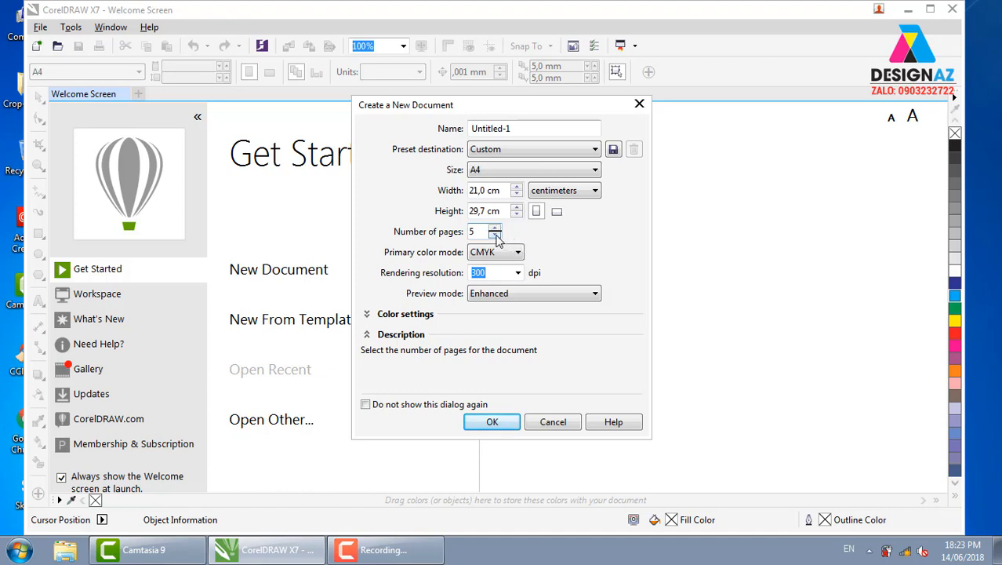
left_click(495, 235)
left_click(496, 234)
left_click(496, 234)
left_click(496, 234)
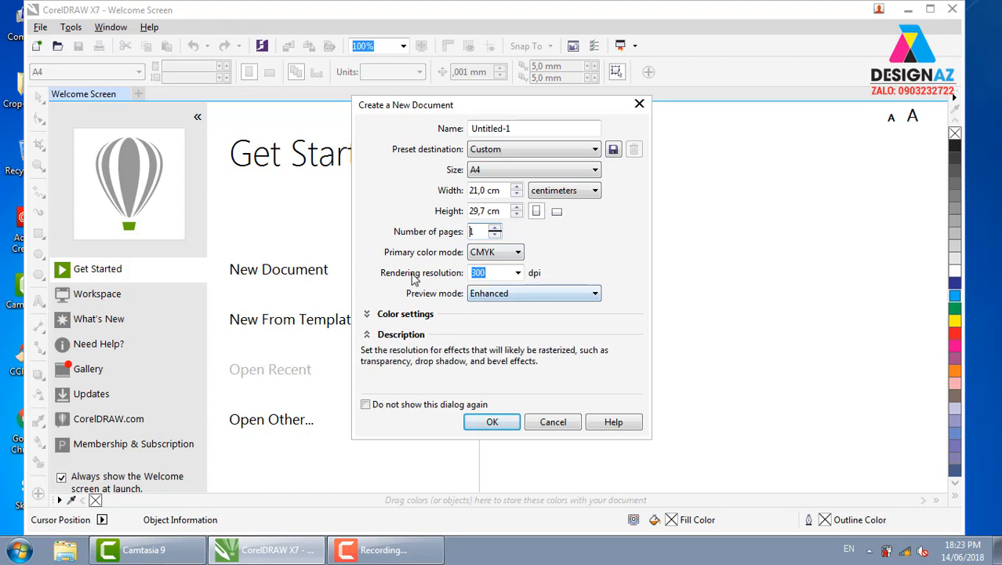
- Compare the RGB and CMYK primary color mode options and choose CMYK for the new document
left_click_drag(555, 105, 536, 104)
left_click(499, 251)
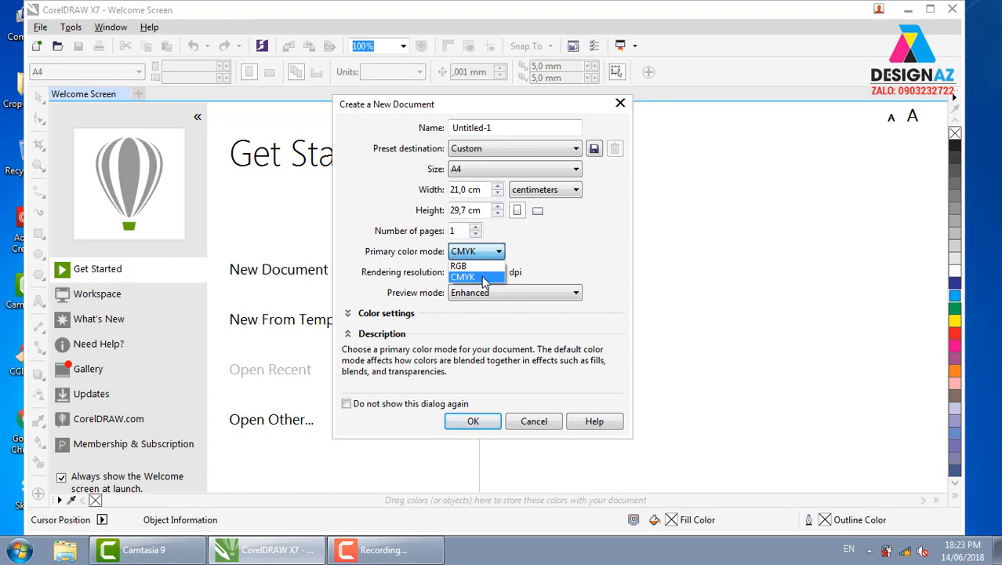
key("Tab")
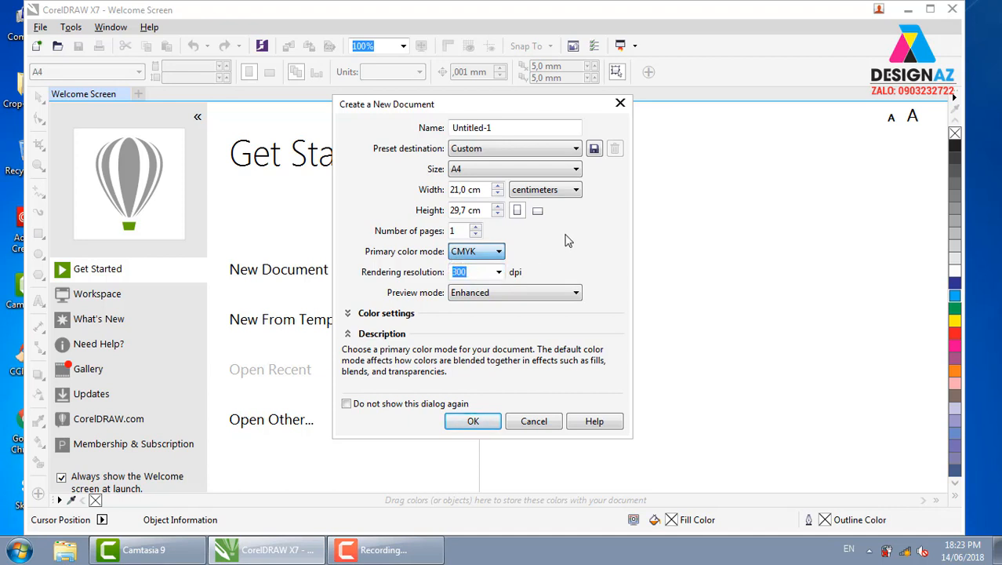
left_click(492, 253)
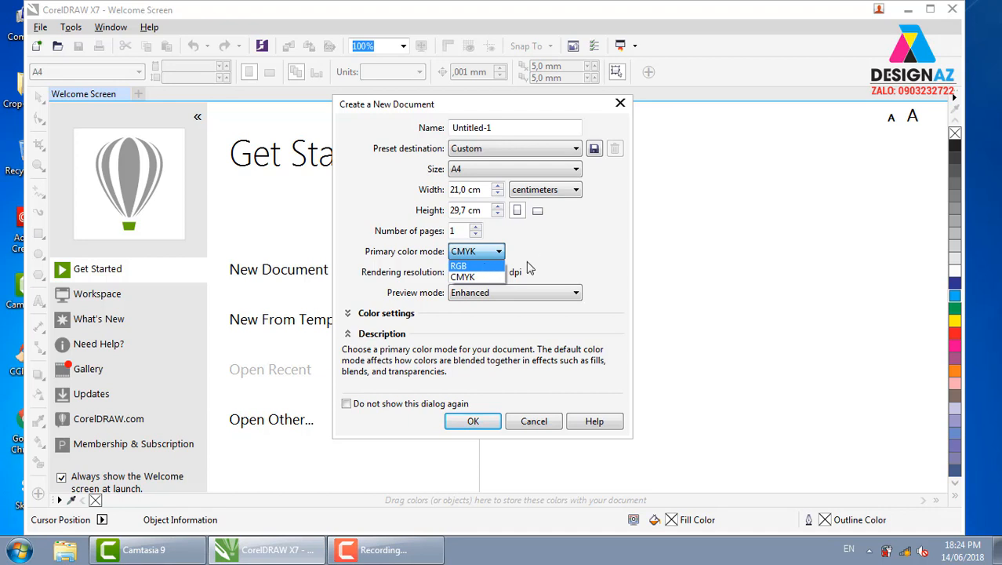
left_click(481, 277)
key("Tab")
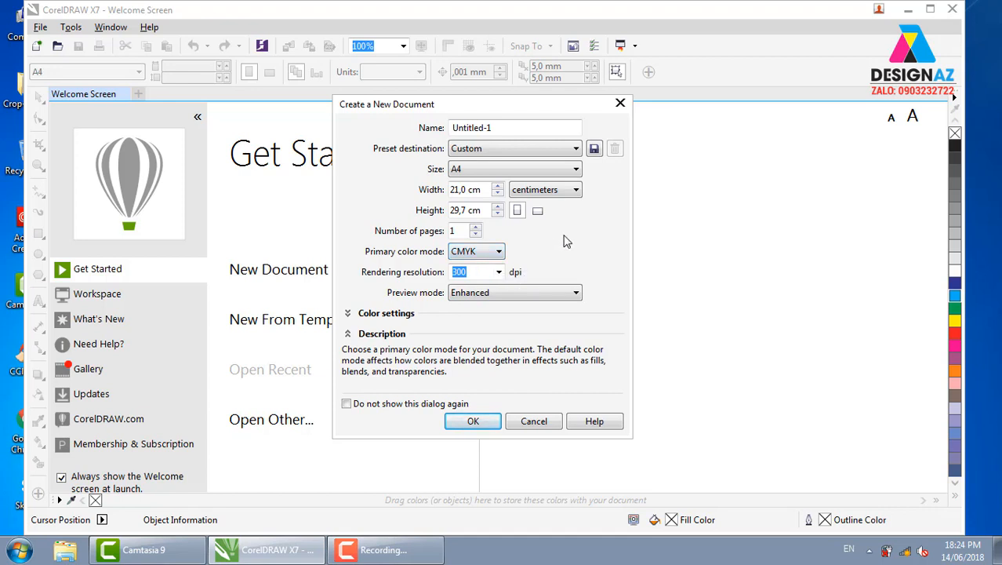
left_click_drag(553, 107, 577, 105)
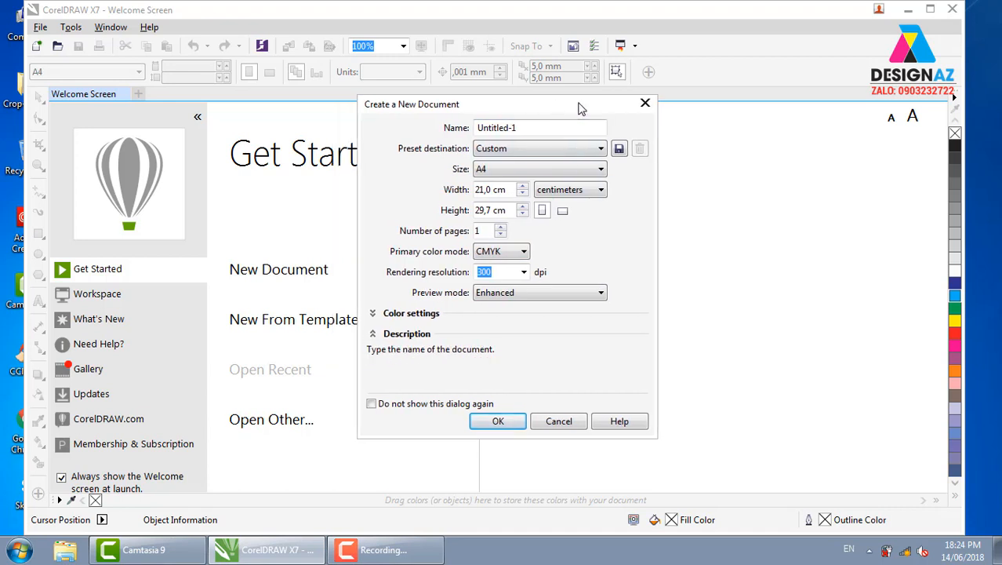
left_click(518, 253)
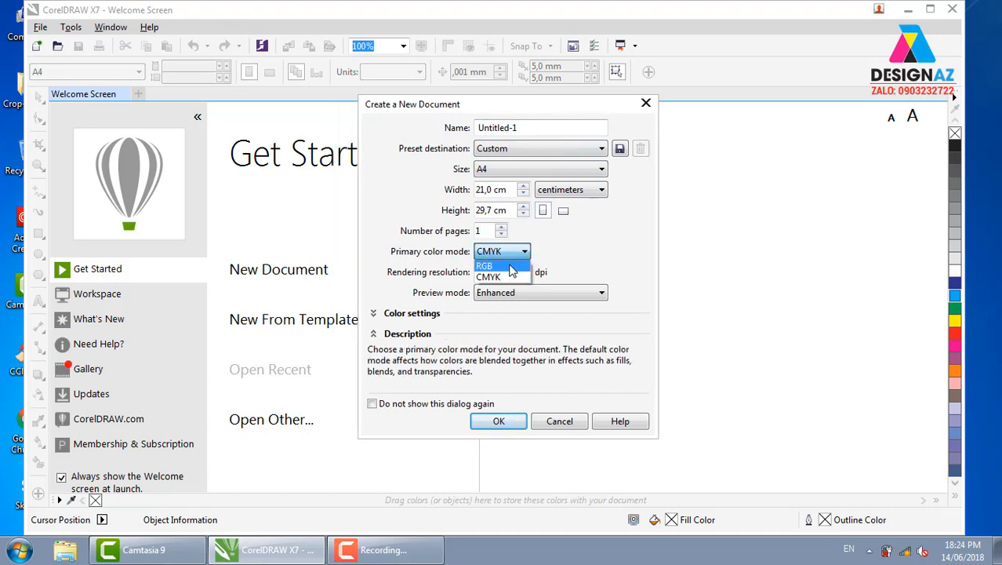
left_click(508, 279)
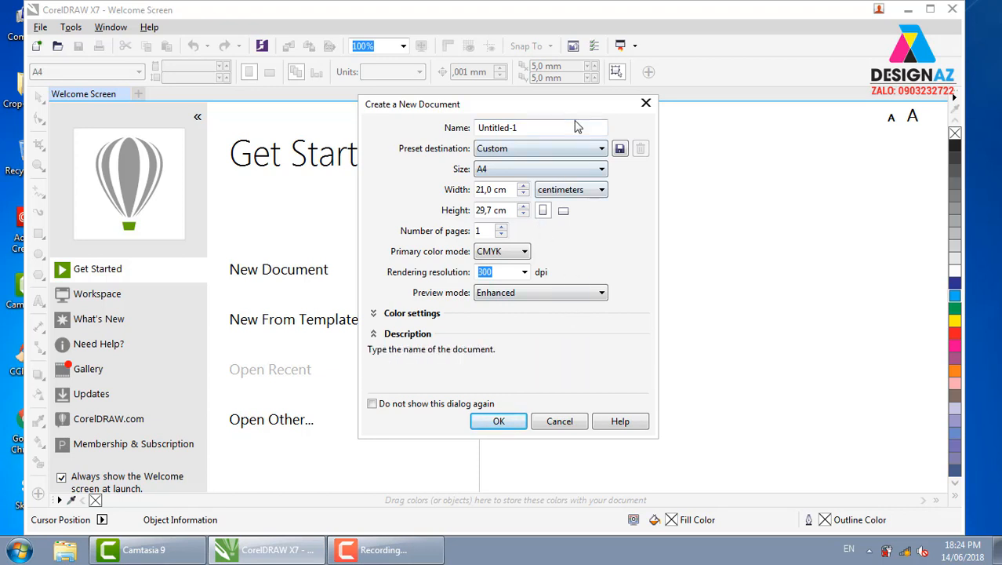
- Review the rendering resolutions and measurement units offered for the new document
left_click_drag(585, 110, 600, 105)
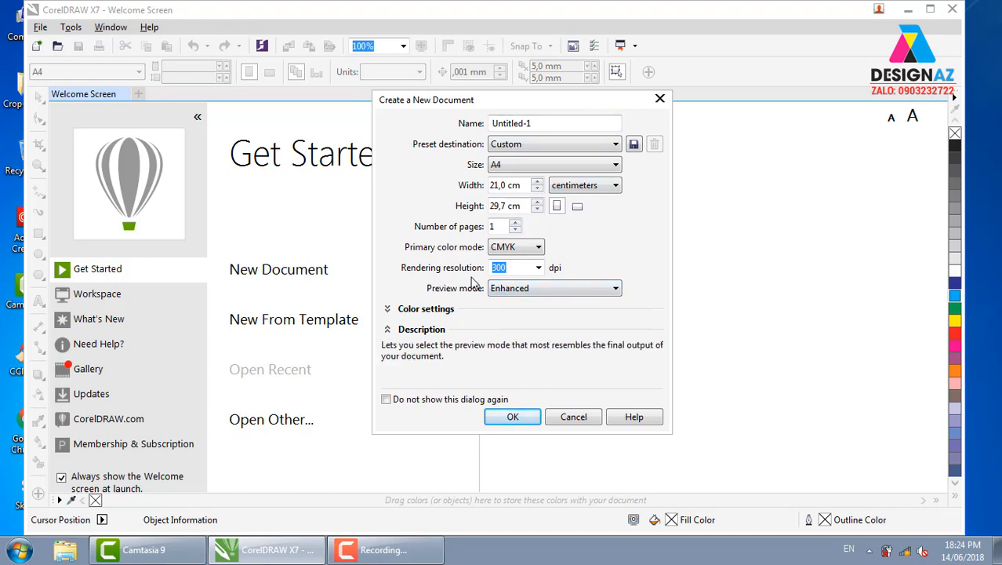
left_click(538, 267)
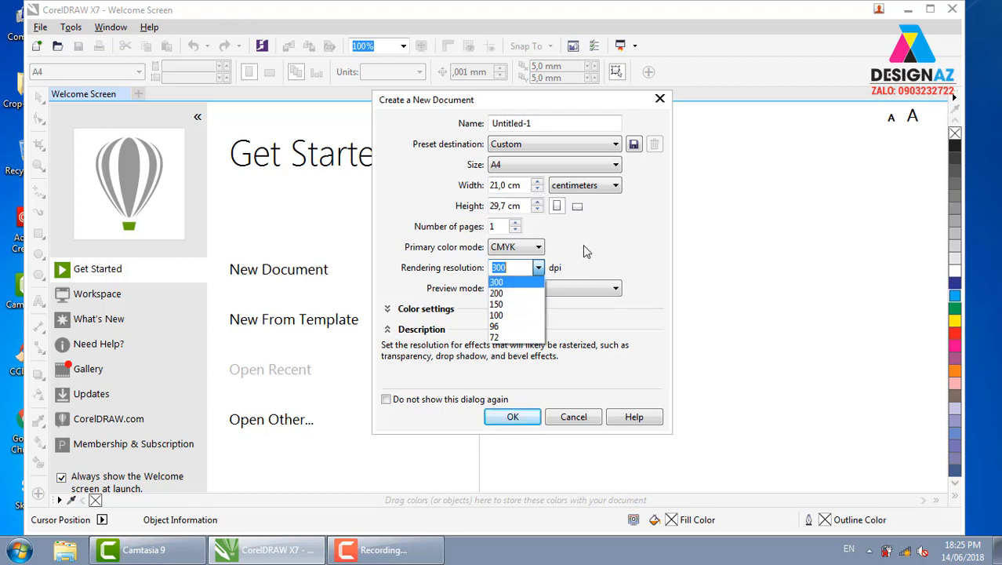
left_click(612, 248)
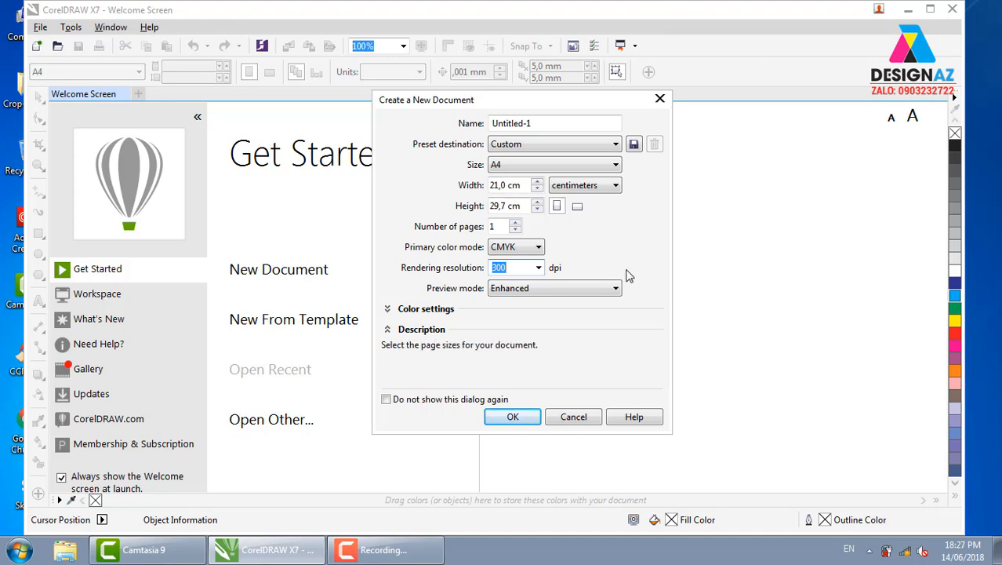
left_click(615, 185)
left_click(662, 251)
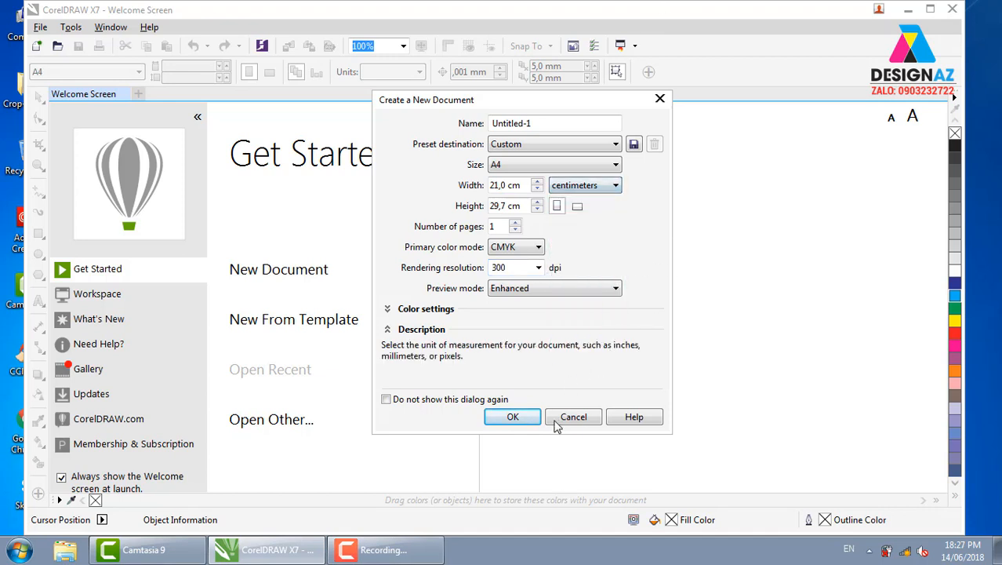
- Create the new A4 portrait document with the chosen settings
left_click(513, 417)
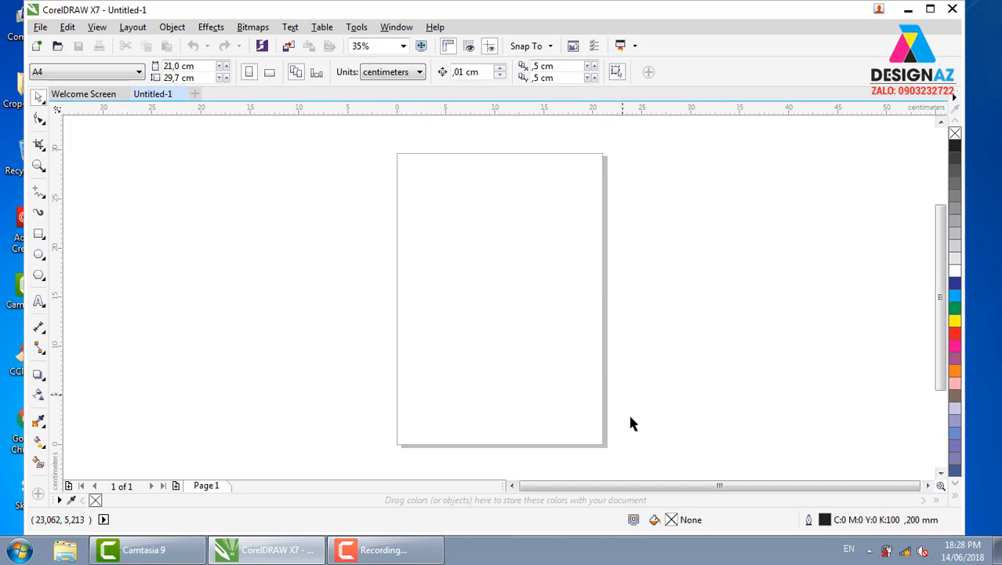
key("F11")
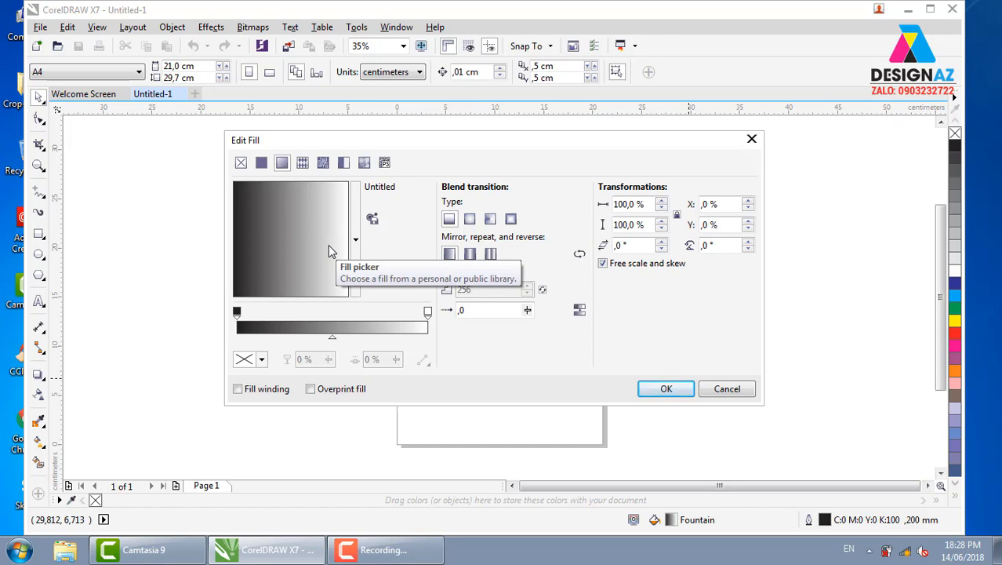
left_click(751, 138)
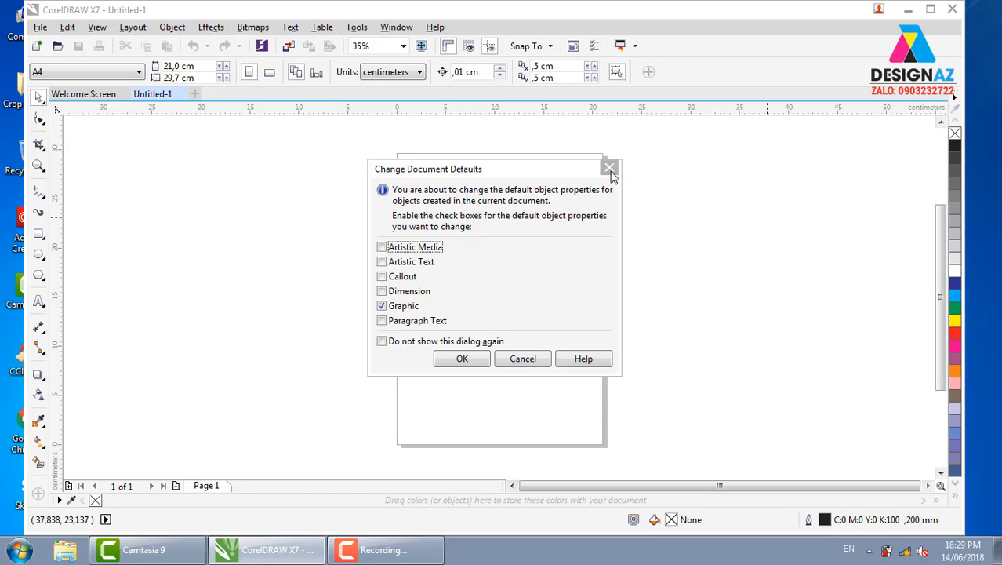
left_click(611, 169)
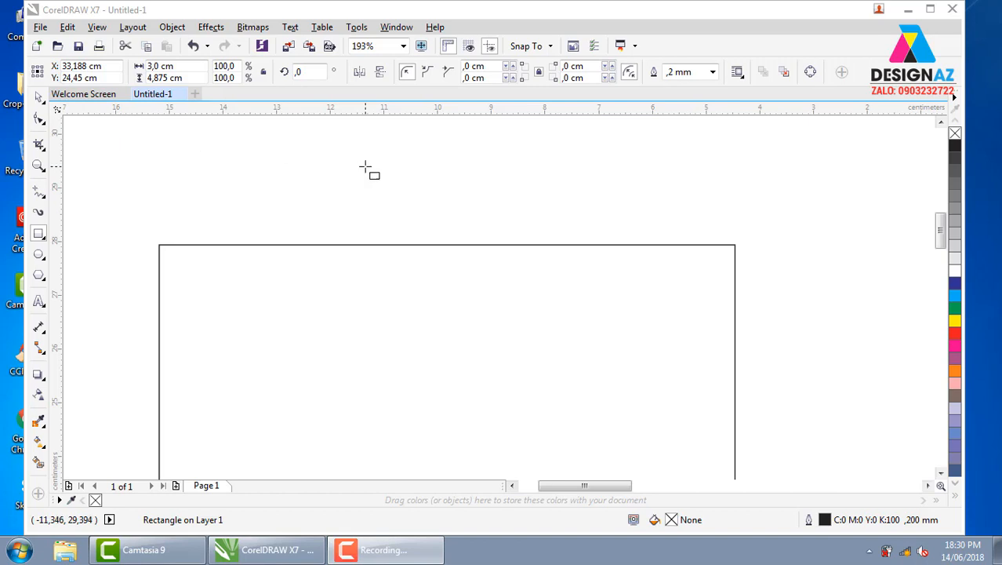
- Draw a narrow upright rectangle about 0.3 cm wide and 4.1 cm tall on the page
left_click(38, 96)
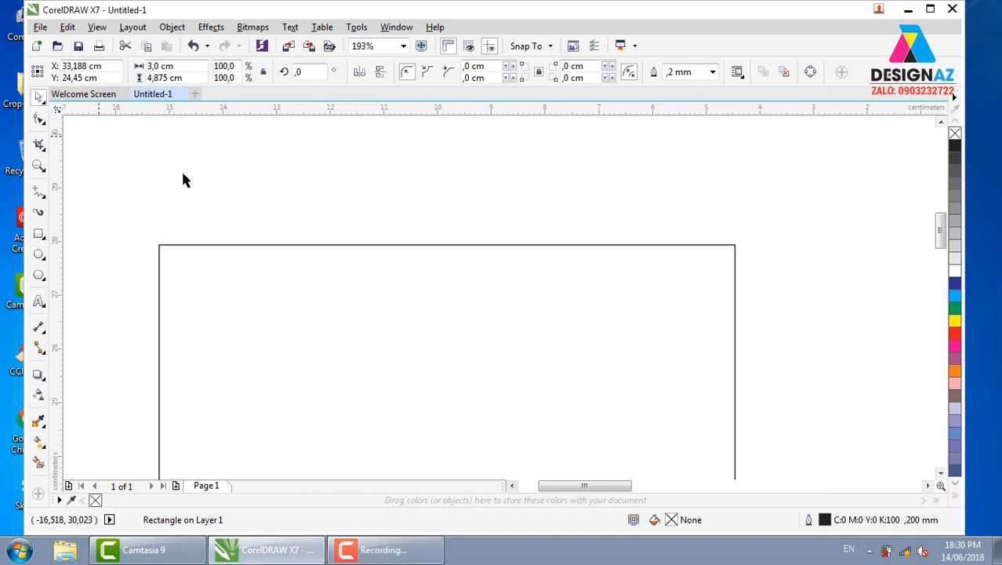
scroll(275, 212, "down", 5)
key("F6")
left_click_drag(588, 355, 585, 295)
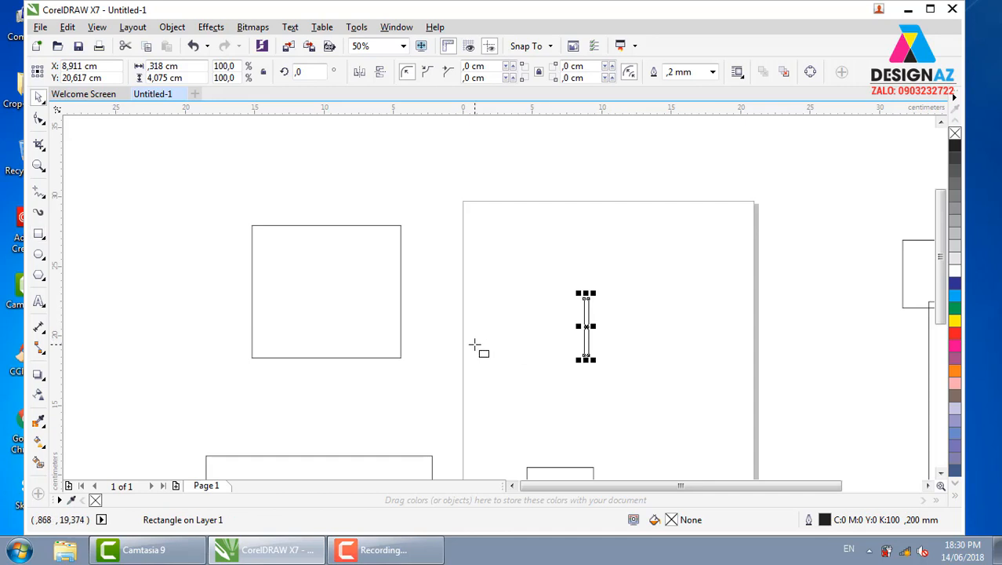
- Select all the rectangles on and around the page and delete them
key("space")
left_click_drag(196, 178, 892, 445)
scroll(892, 445, "down", 5)
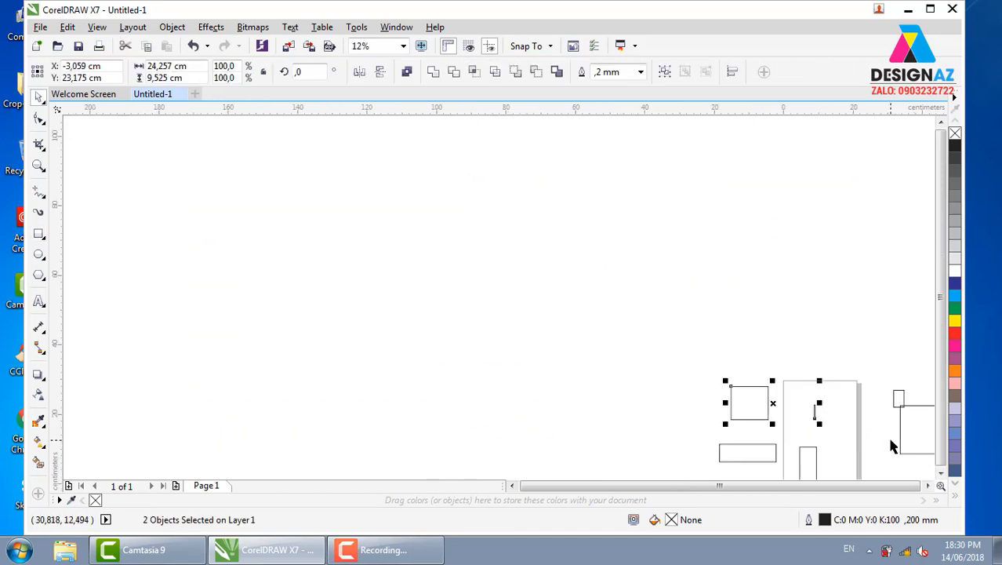
key("z")
left_click_drag(782, 391, 939, 479)
left_click(38, 97)
left_click_drag(222, 149, 748, 449)
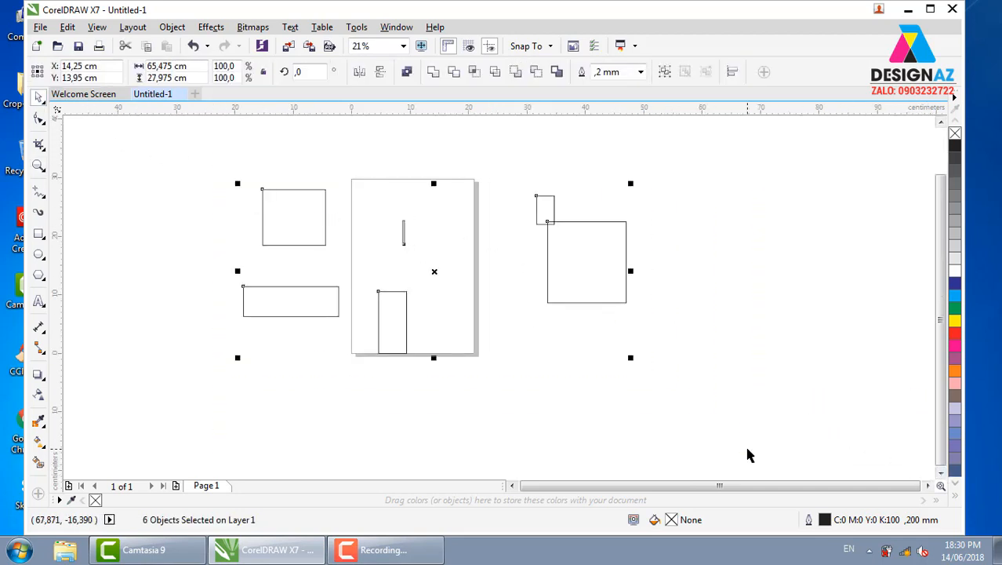
key("Delete")
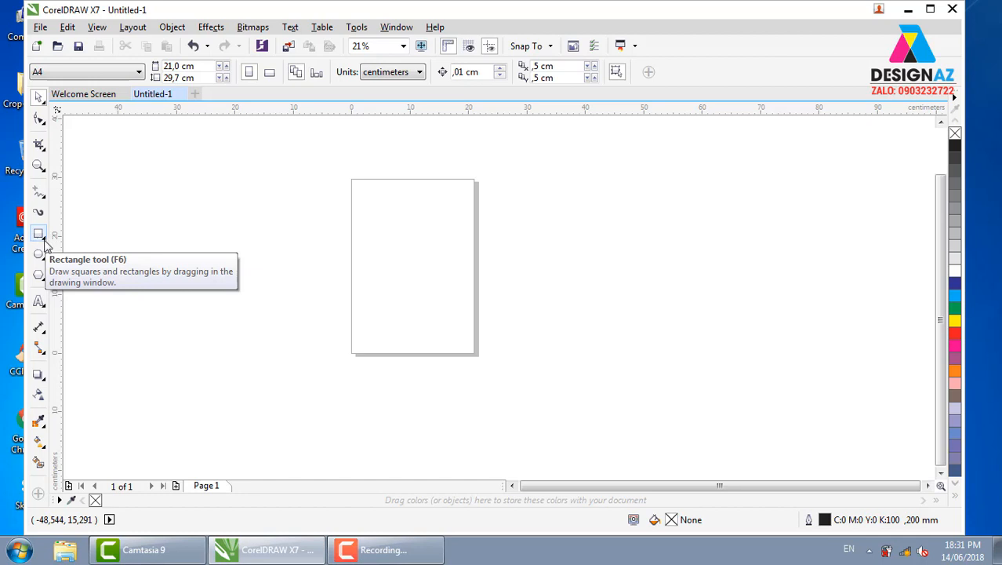
- Draw a rectangle about 13.7 cm wide and 11.1 cm high in the upper part of the page
left_click(44, 239)
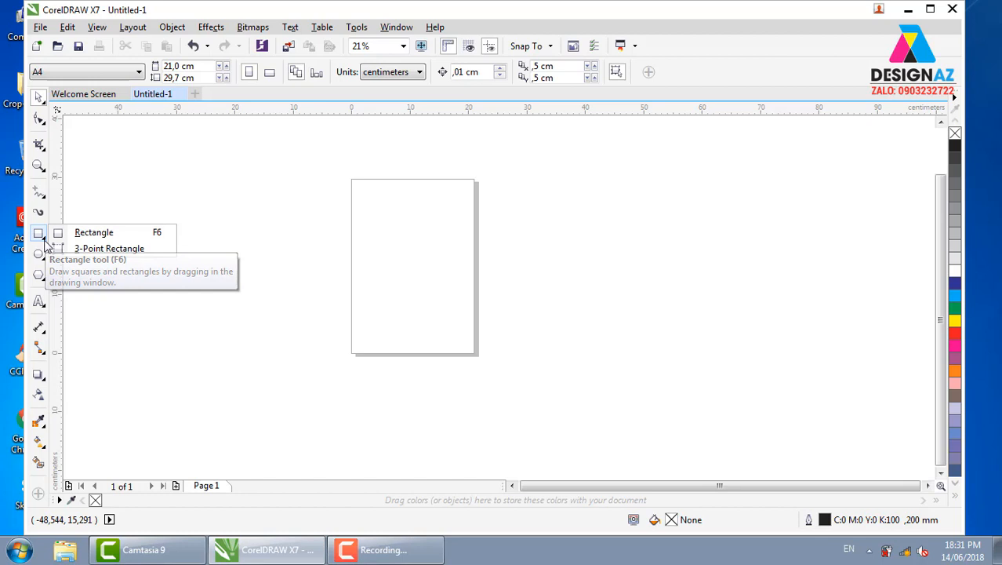
left_click(43, 258)
left_click(45, 238)
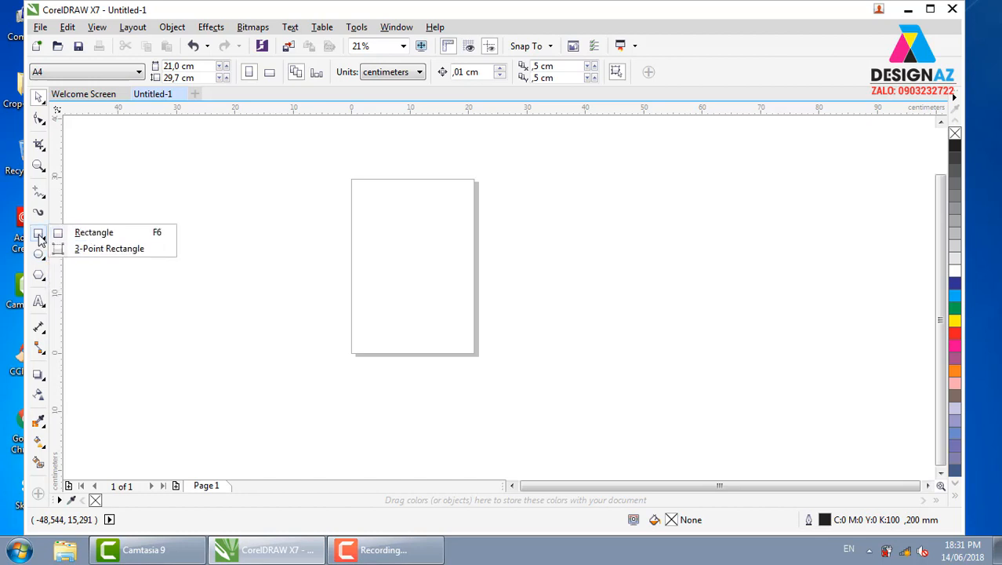
left_click(93, 232)
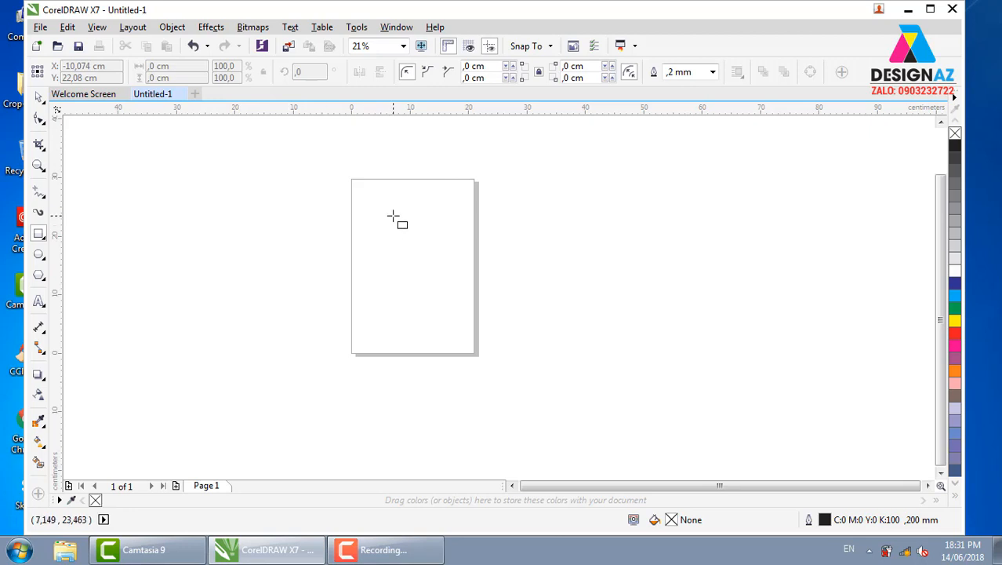
left_click_drag(399, 228, 451, 267)
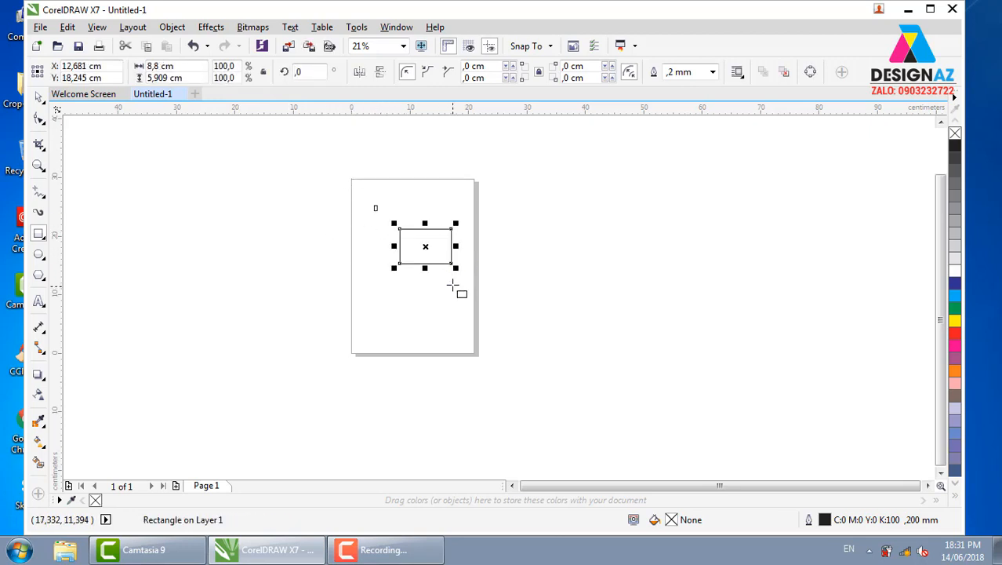
key("ctrl+z")
left_click_drag(361, 199, 442, 263)
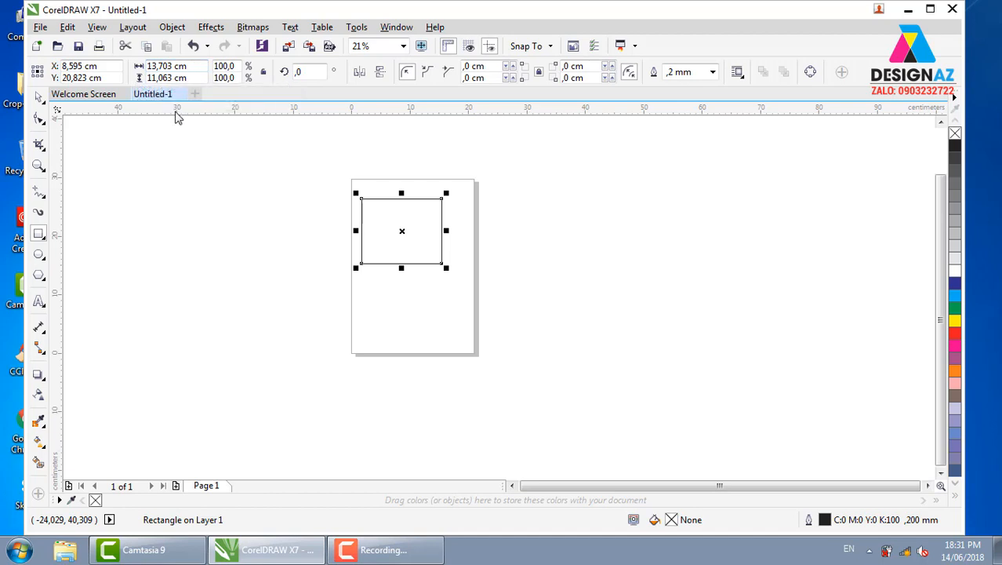
- Try resizing the rectangle to 60 cm wide and 160 cm high, and undo the resize
left_click(185, 68)
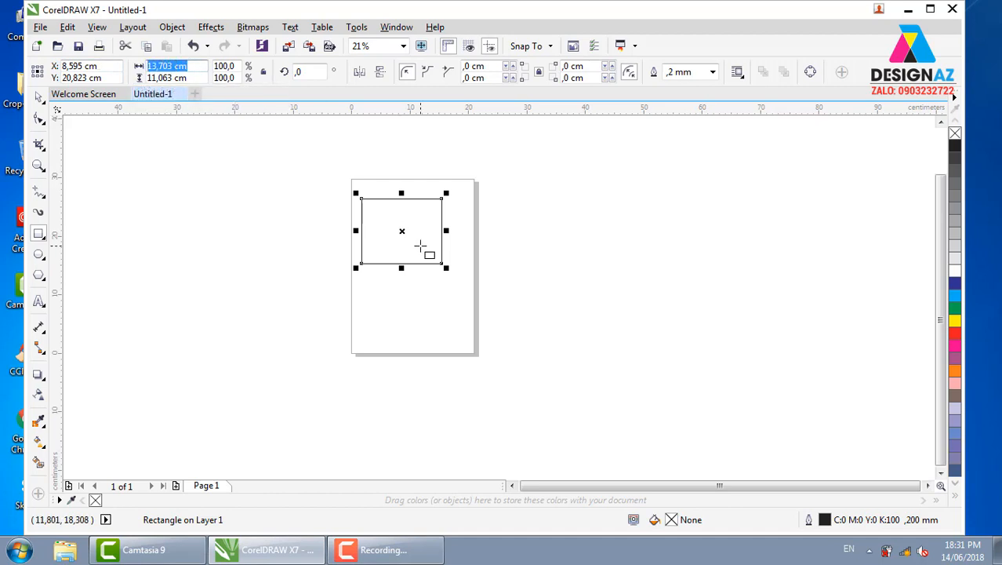
key("Tab")
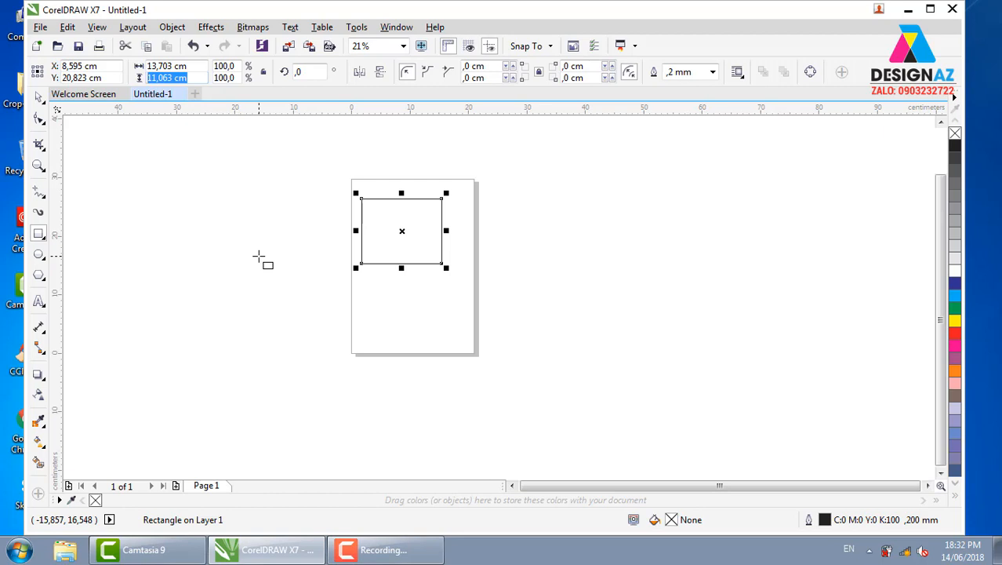
key("shift+Tab")
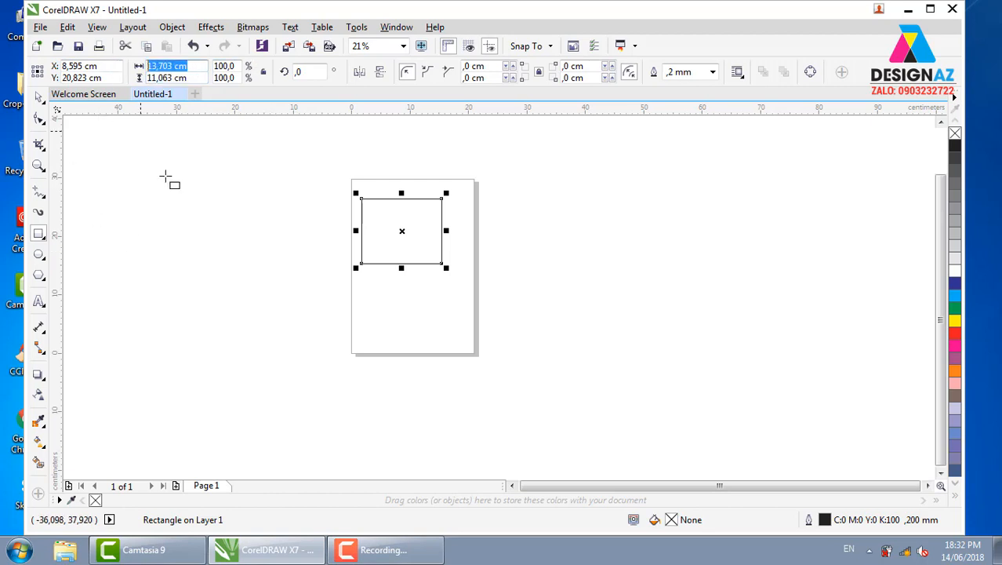
type("60")
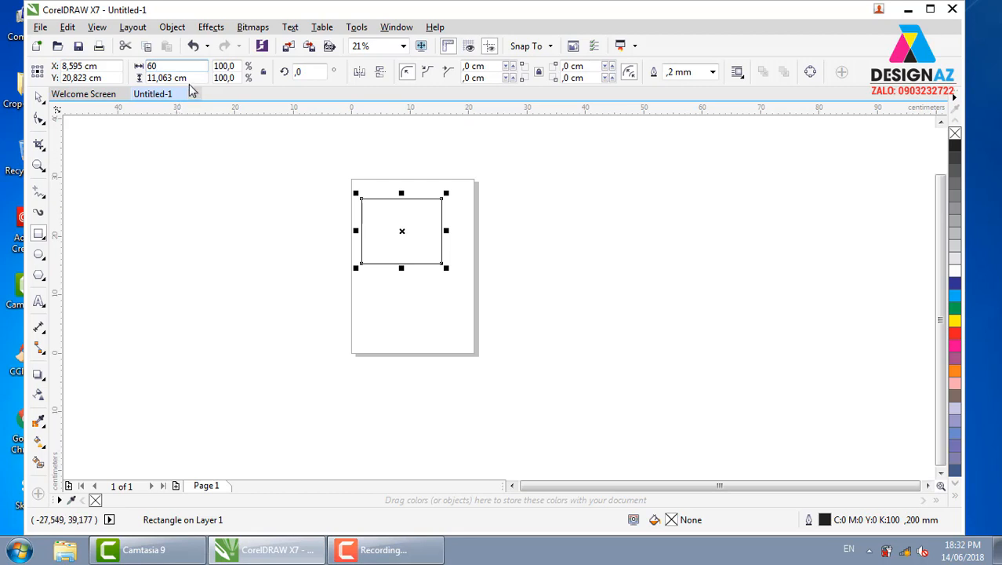
key("Tab")
type("160")
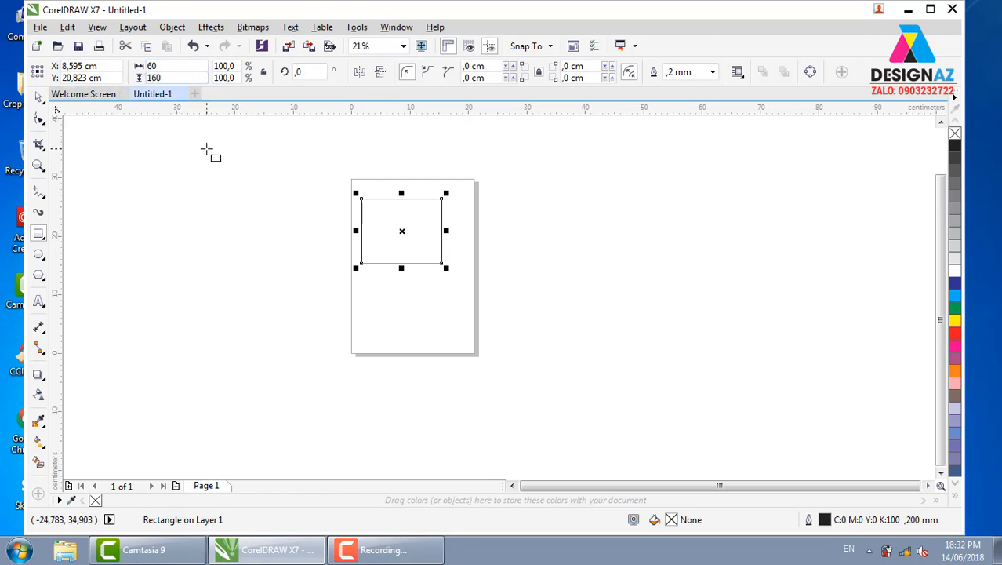
key("Return")
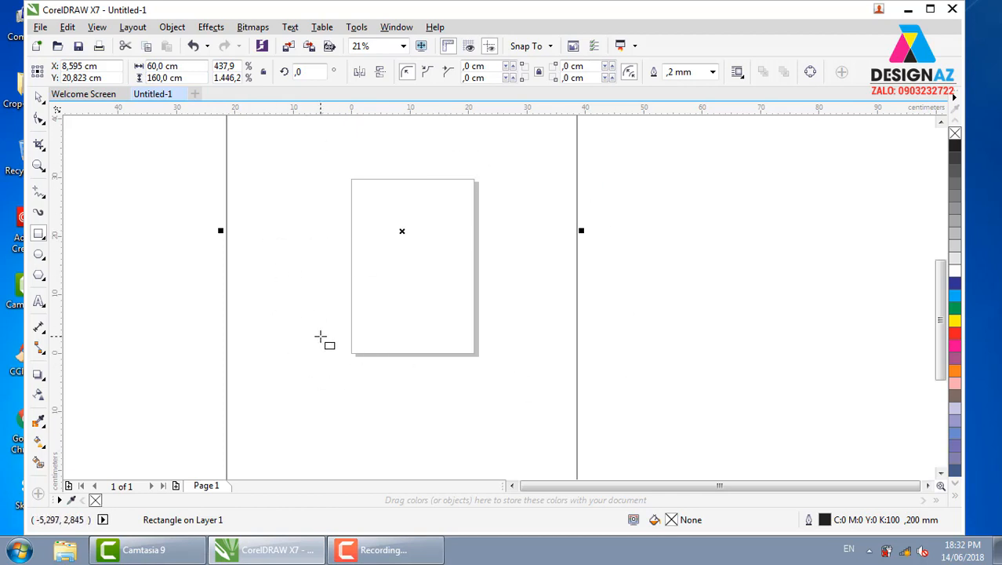
key("ctrl+z")
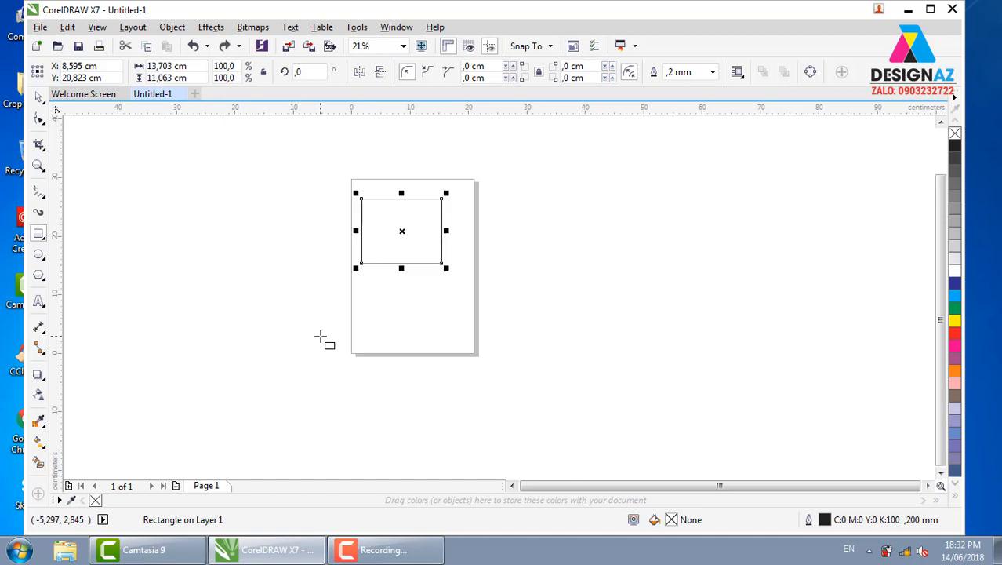
- Select the rectangle in the upper part of the page with an enclosing selection and delete it
left_click(38, 96)
left_click(448, 177)
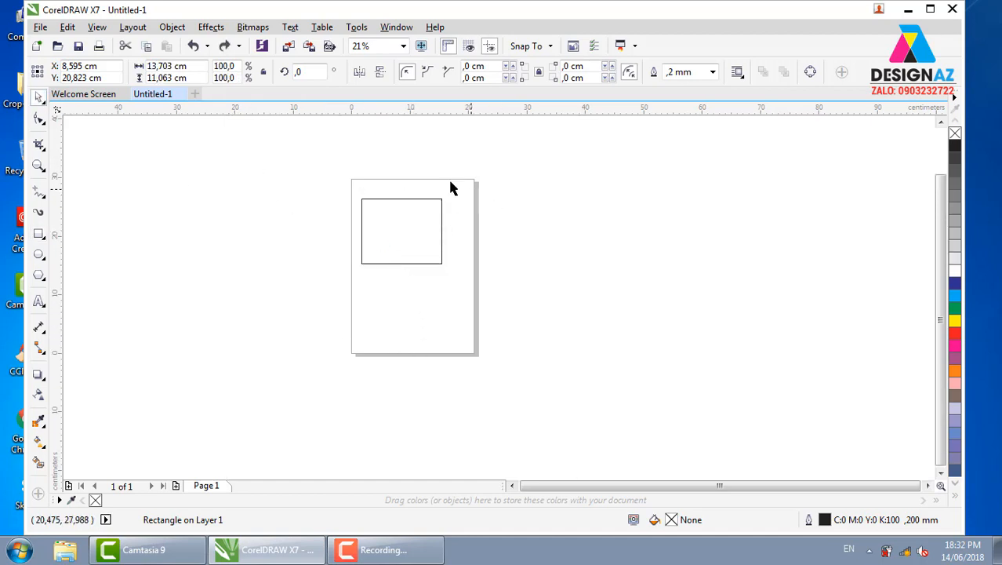
left_click_drag(324, 157, 525, 320)
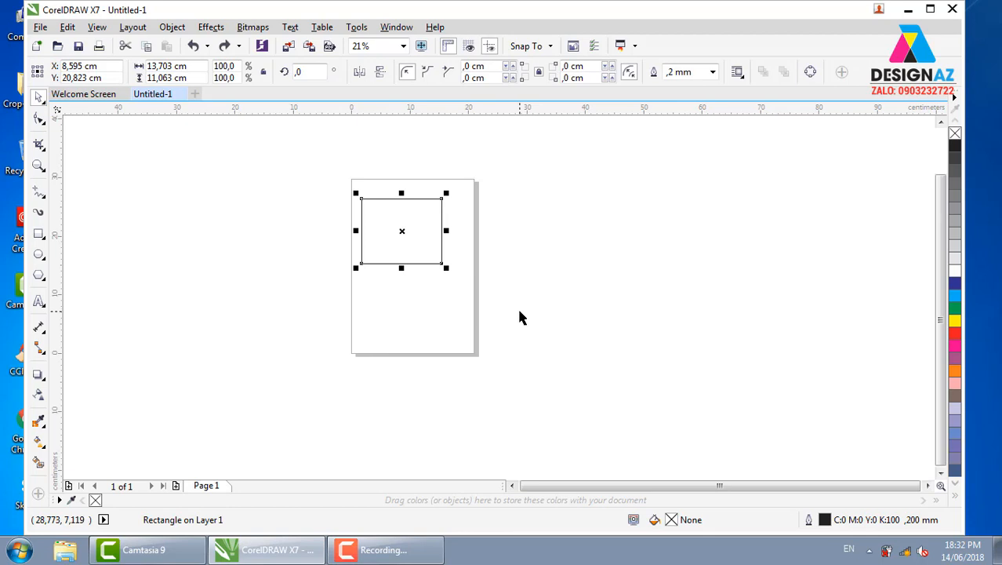
key("Delete")
- Draw a rectangle about 14.6 cm wide and 10.1 cm high in the page's upper part and inspect its upper-left corner
left_click(41, 234)
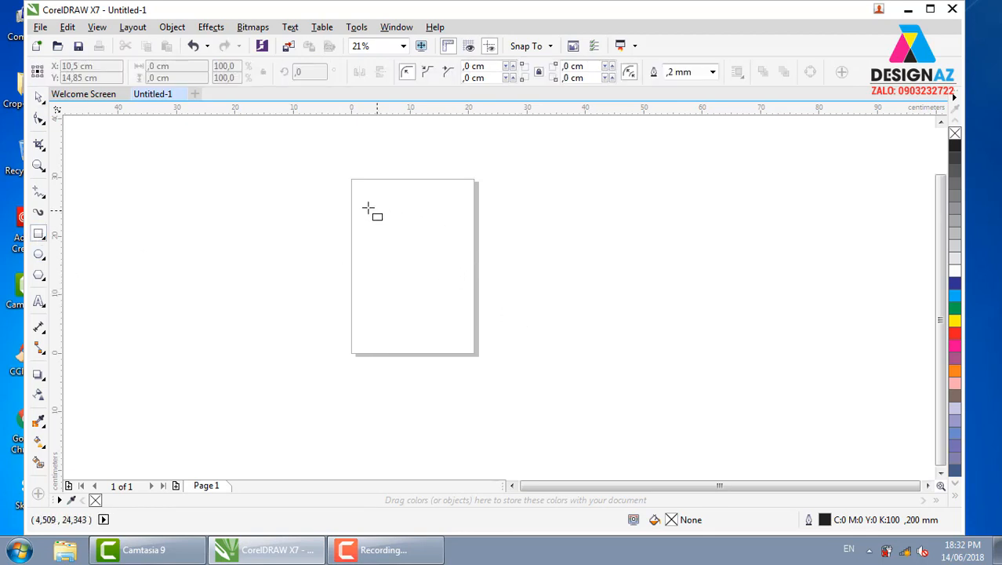
left_click_drag(354, 203, 440, 262)
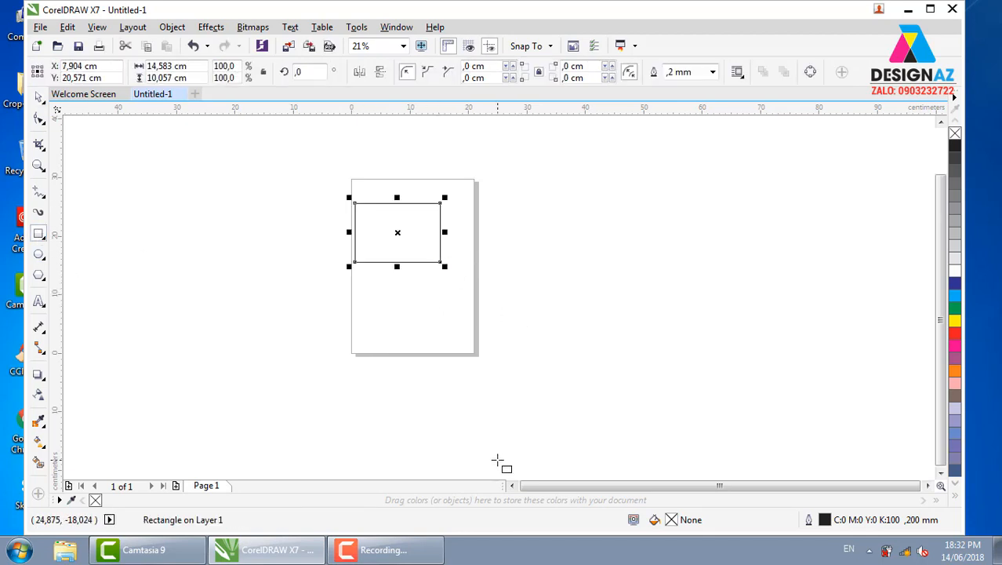
key("shift+F2")
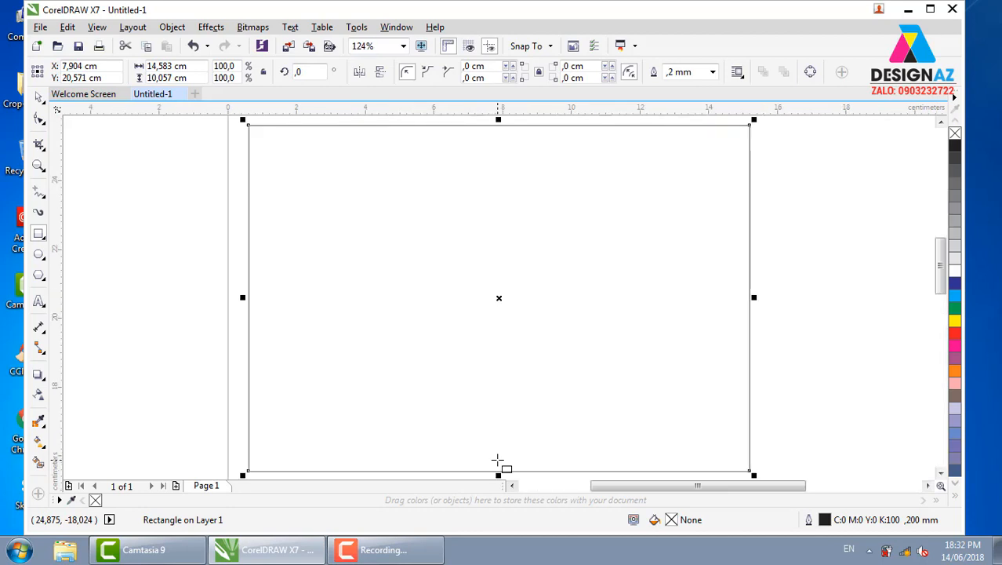
scroll(498, 459, "down", 1)
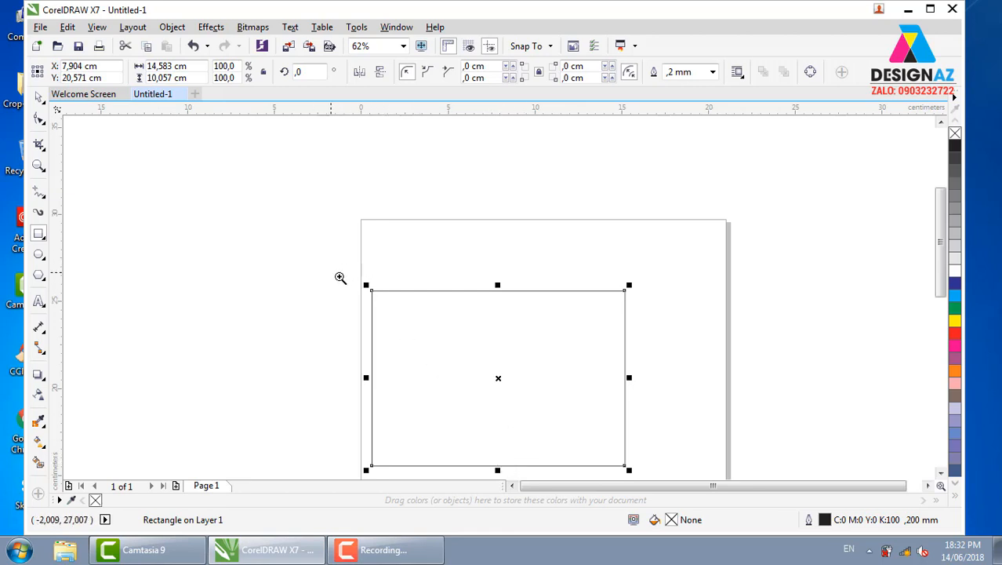
left_click_drag(341, 274, 430, 332)
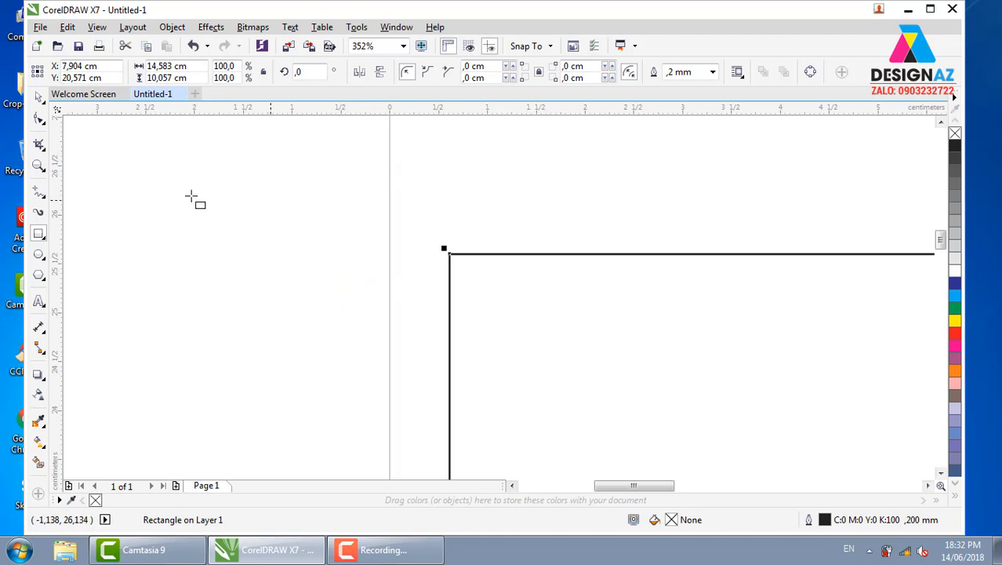
- Delete the remaining rectangle so that the page is empty
left_click(39, 234)
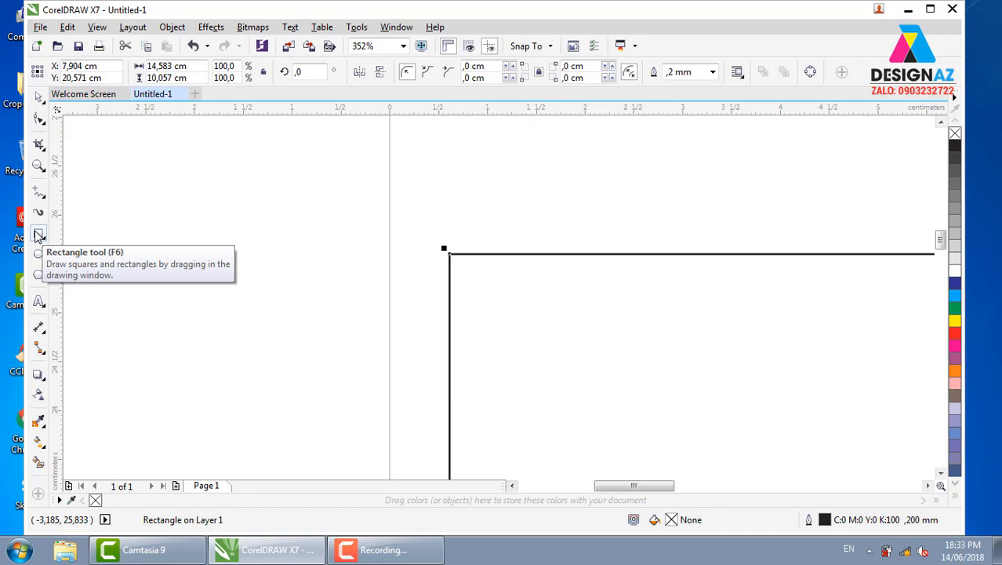
left_click(38, 96)
left_click(372, 168)
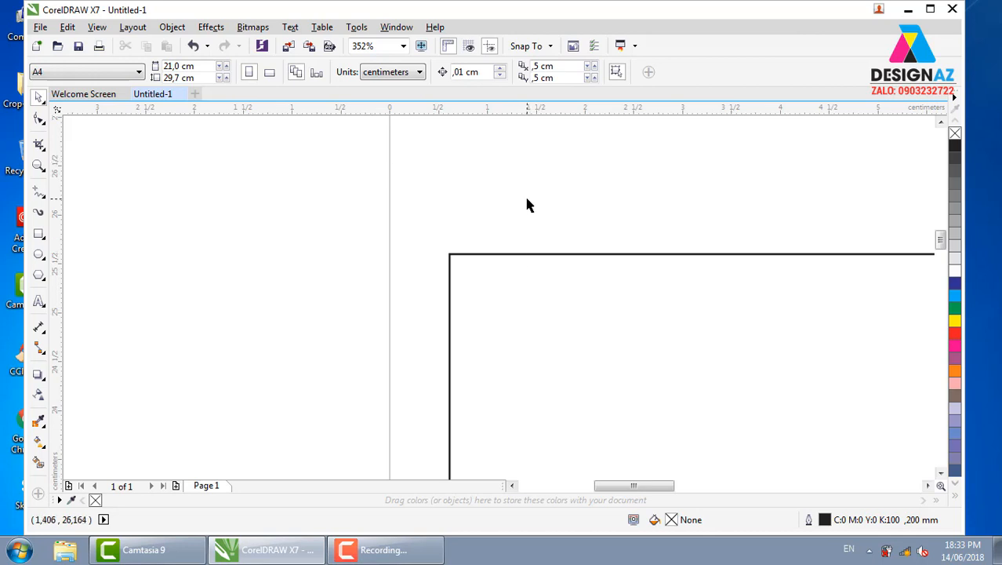
scroll(527, 206, "down", 5)
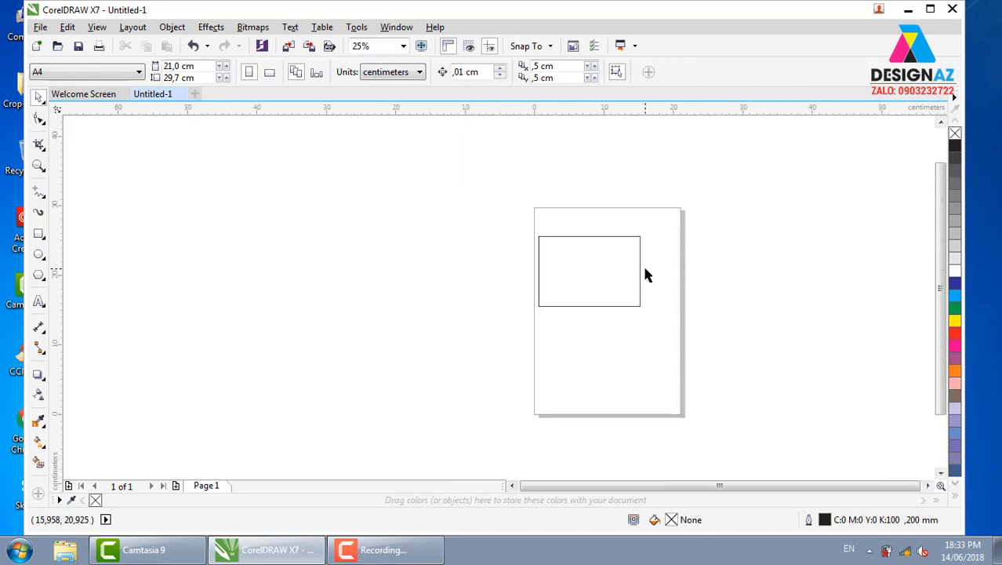
left_click(639, 273)
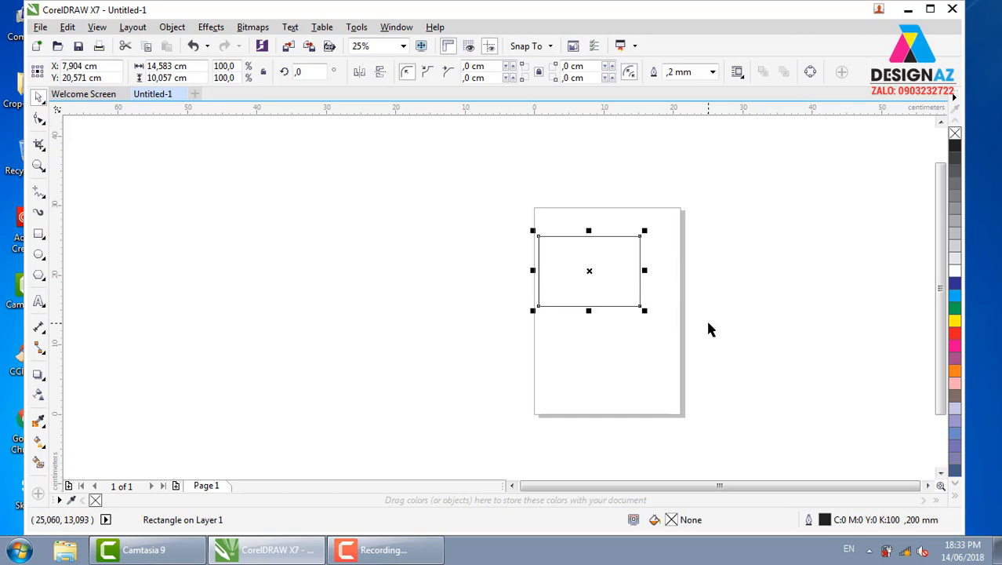
key("Delete")
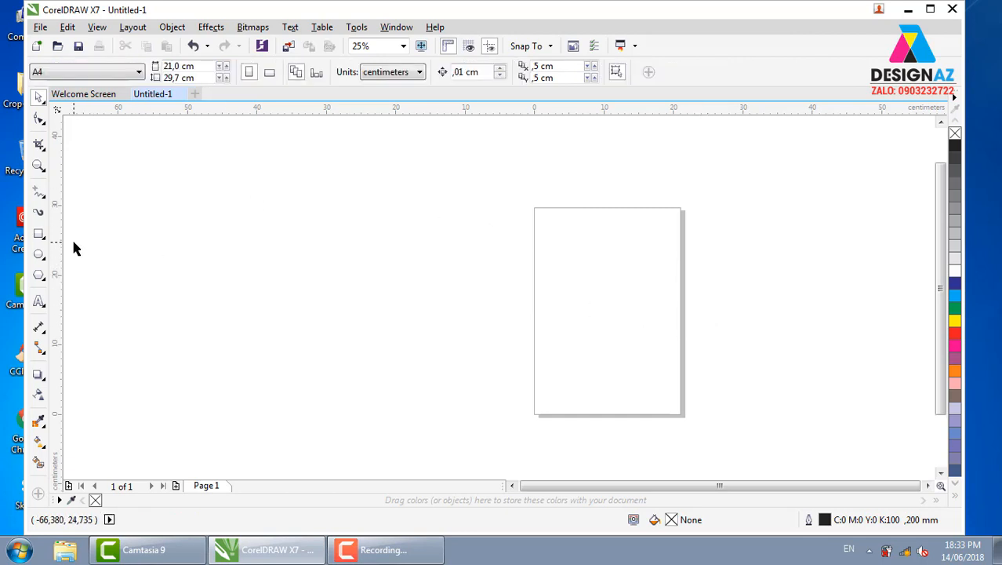
- Try drawing a tall rectangle in the empty area to the left of the page and undo it
left_click(39, 241)
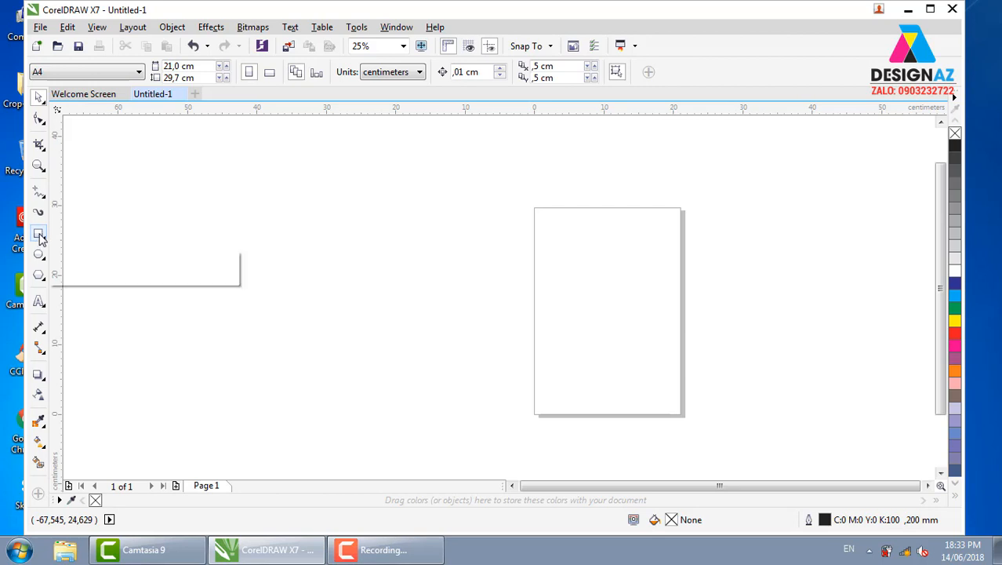
mouse_move(234, 178)
left_mouse_down()
mouse_move(278, 233)
mouse_move(411, 299)
mouse_move(188, 216)
mouse_move(464, 307)
mouse_move(481, 288)
mouse_move(280, 400)
left_mouse_up()
key("ctrl+z")
key("ctrl+z")
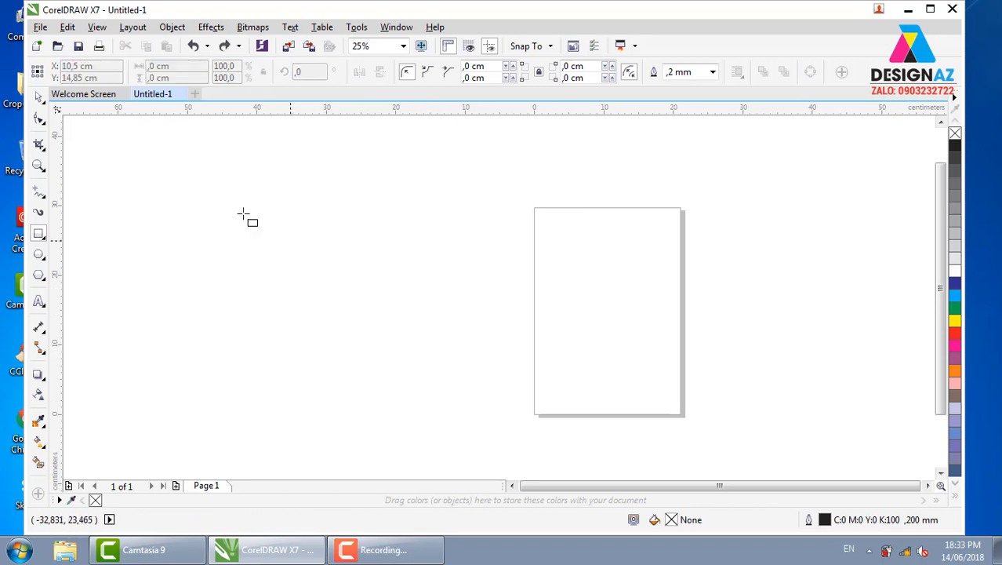
- Draw a tall rectangle about 10.9 cm wide and 31.4 cm high in the empty area to the left of the page and select it
left_click_drag(226, 190, 478, 251)
key("ctrl+z")
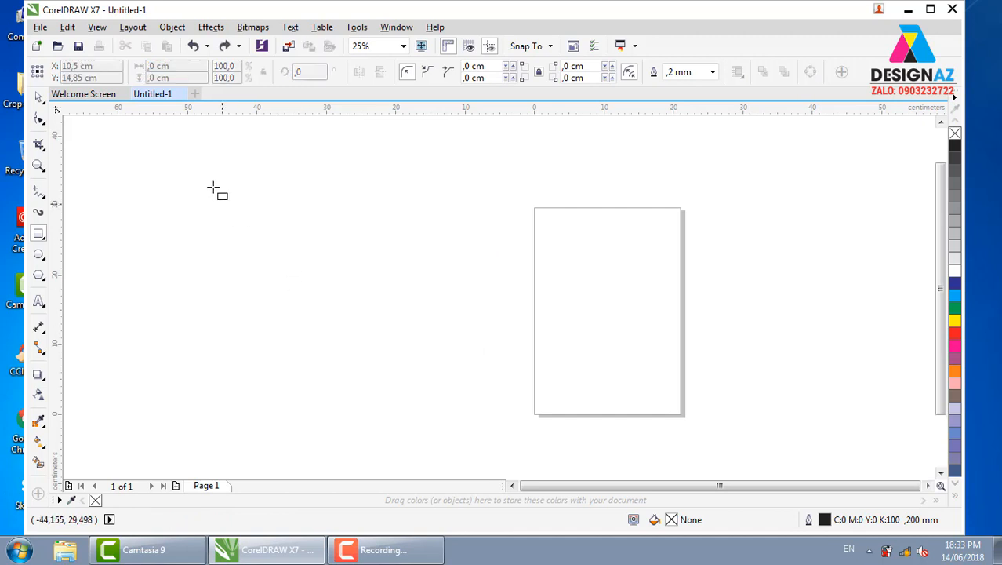
left_click_drag(212, 182, 288, 400)
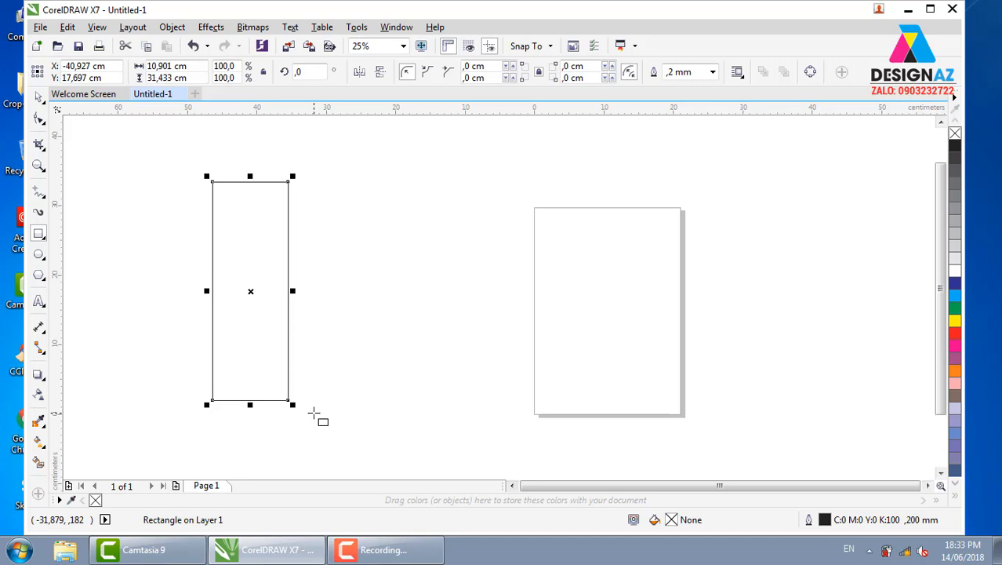
left_click(39, 96)
left_click(304, 199)
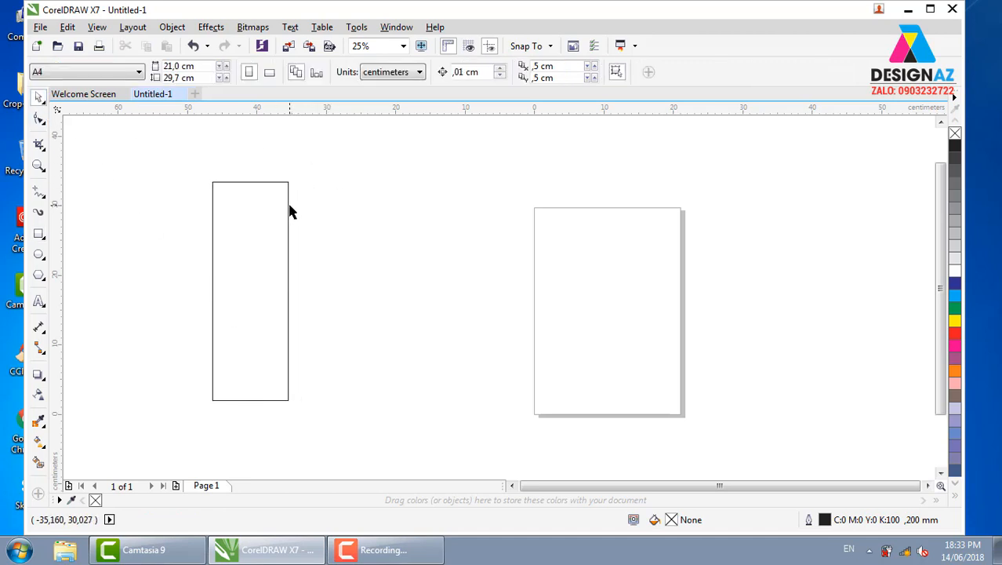
left_click(288, 206)
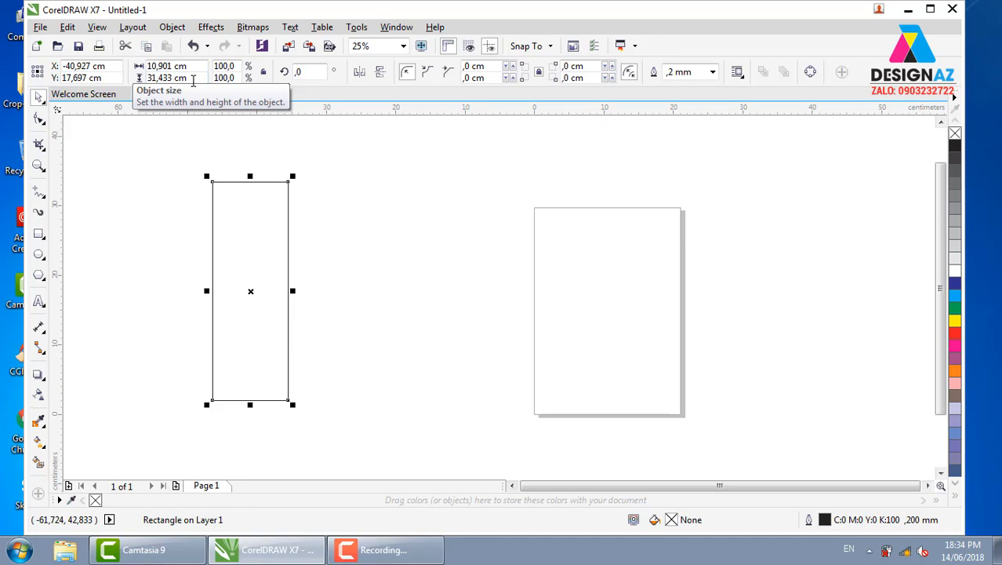
- Set the rectangle's width to 60 cm and its height to 160 cm, and deselect it
left_click(196, 66)
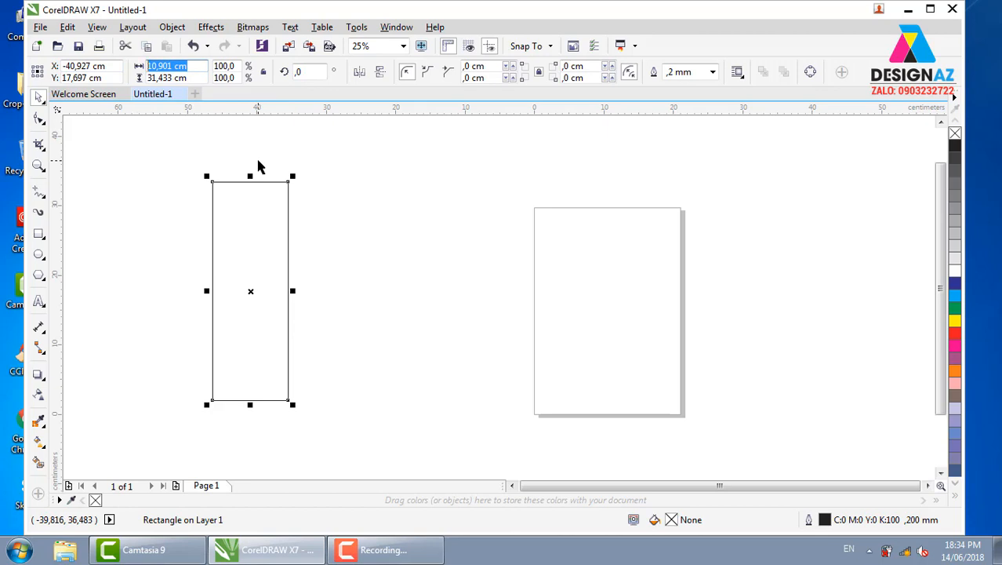
type("60")
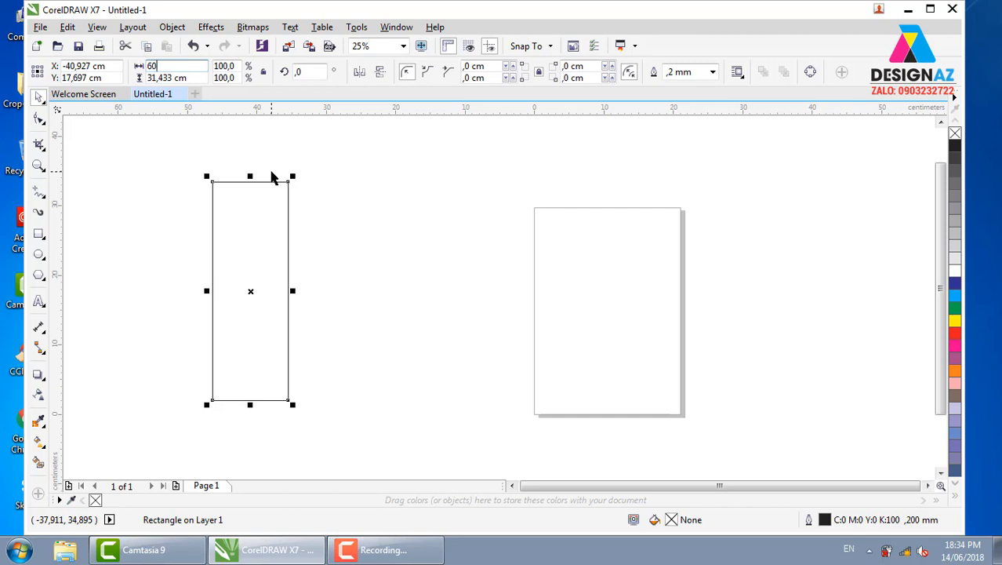
key("Return")
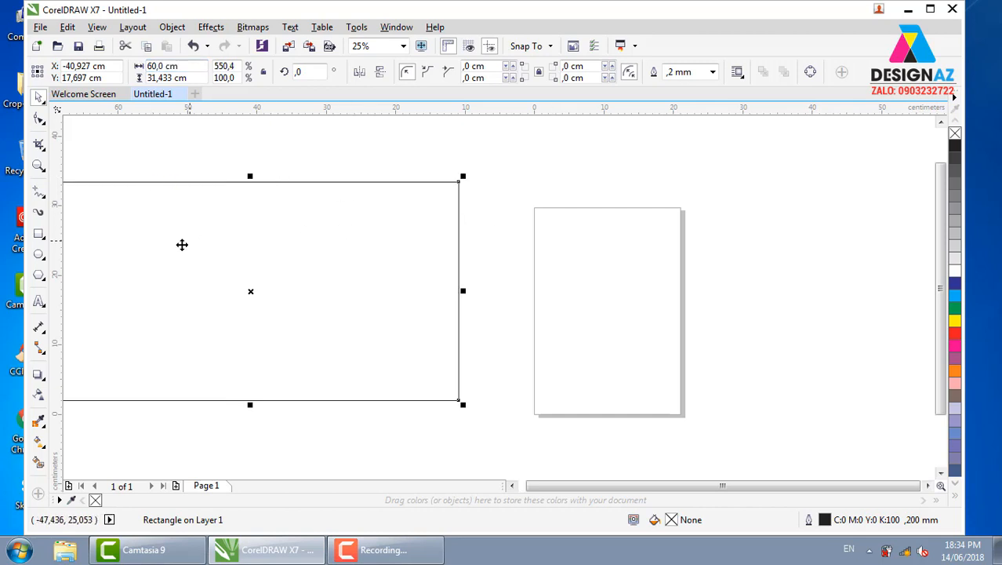
key("Tab")
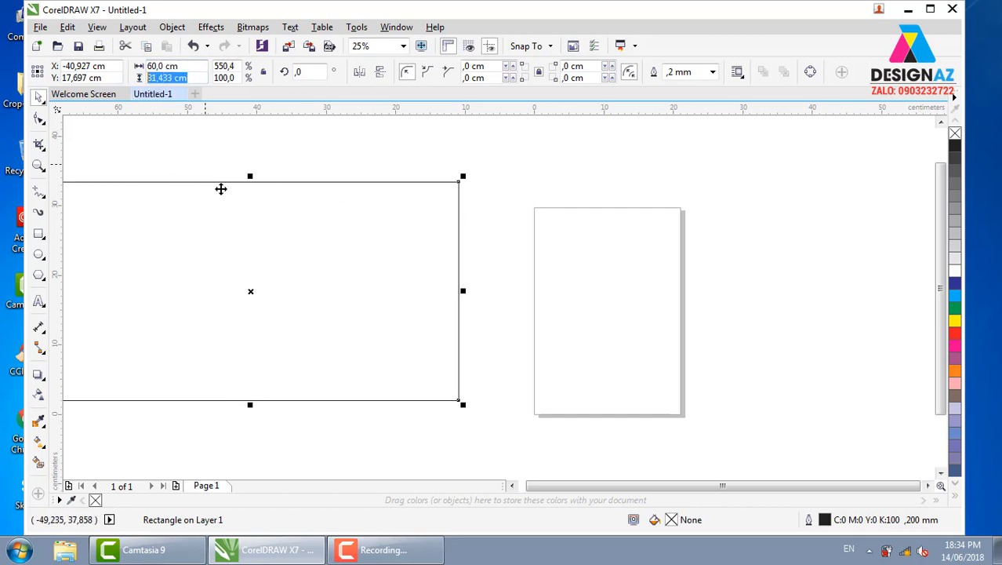
type("160")
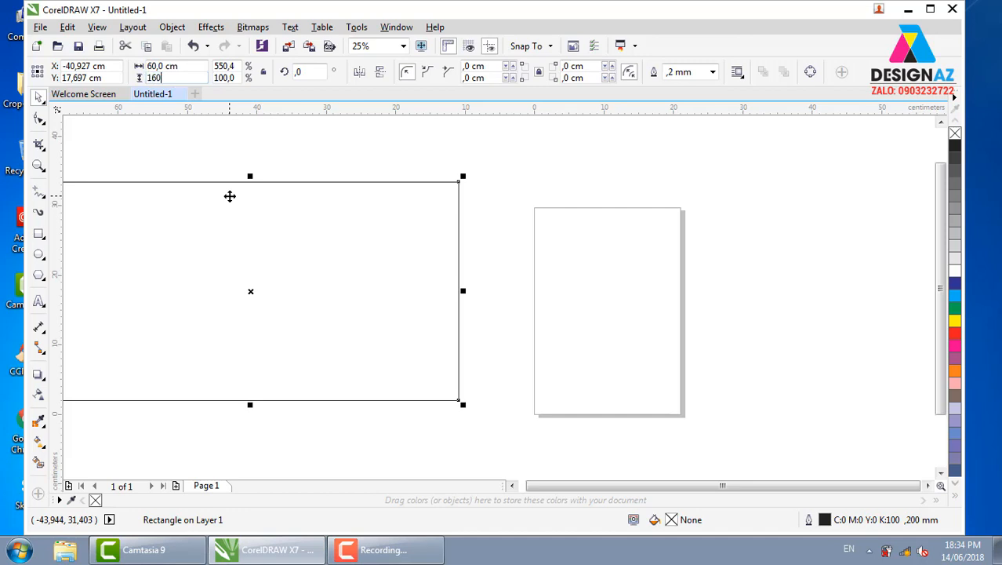
key("Return")
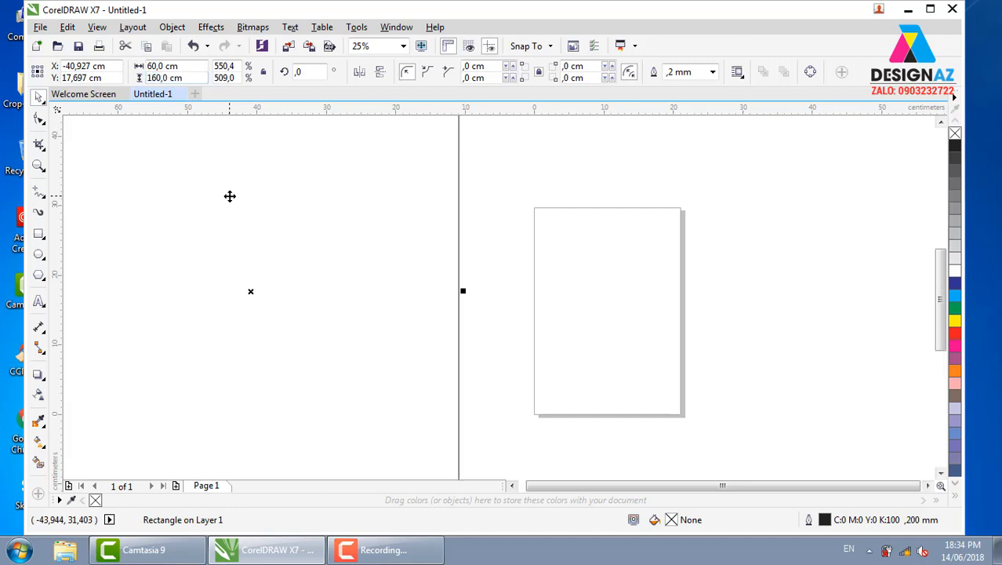
left_click(500, 232)
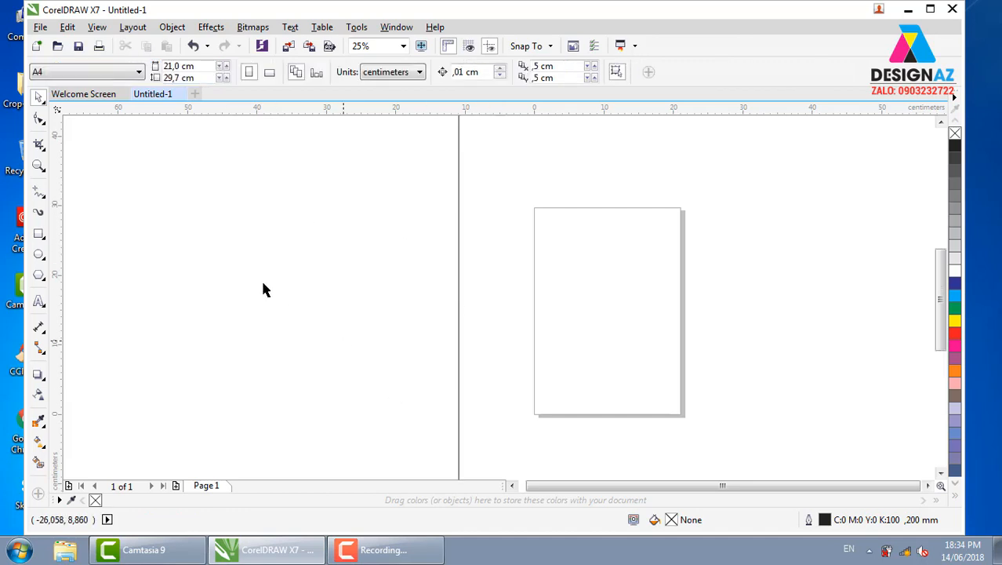
- Select the resized rectangle, zoom to the selection and compare its size with the page
left_click(460, 251)
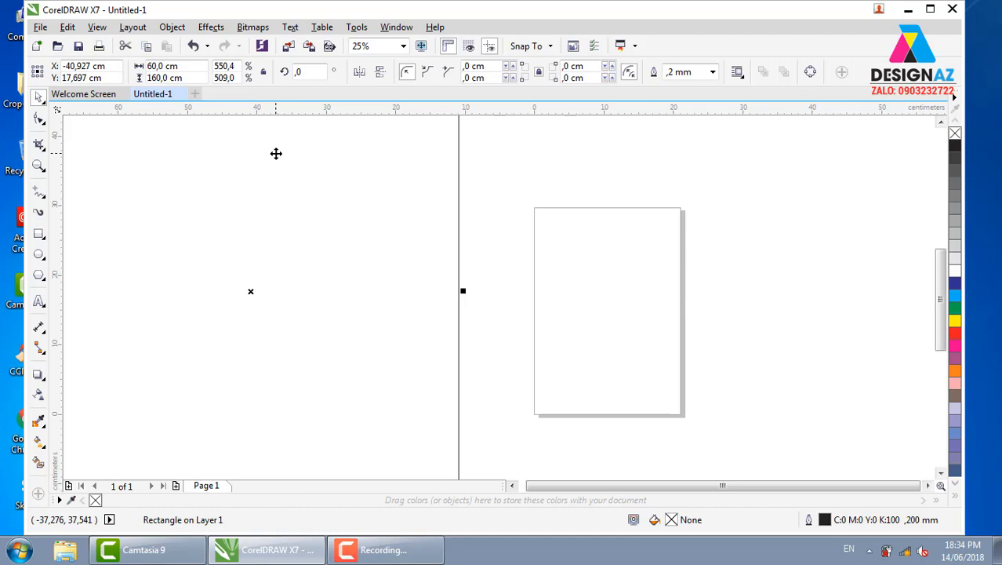
key("shift+F2")
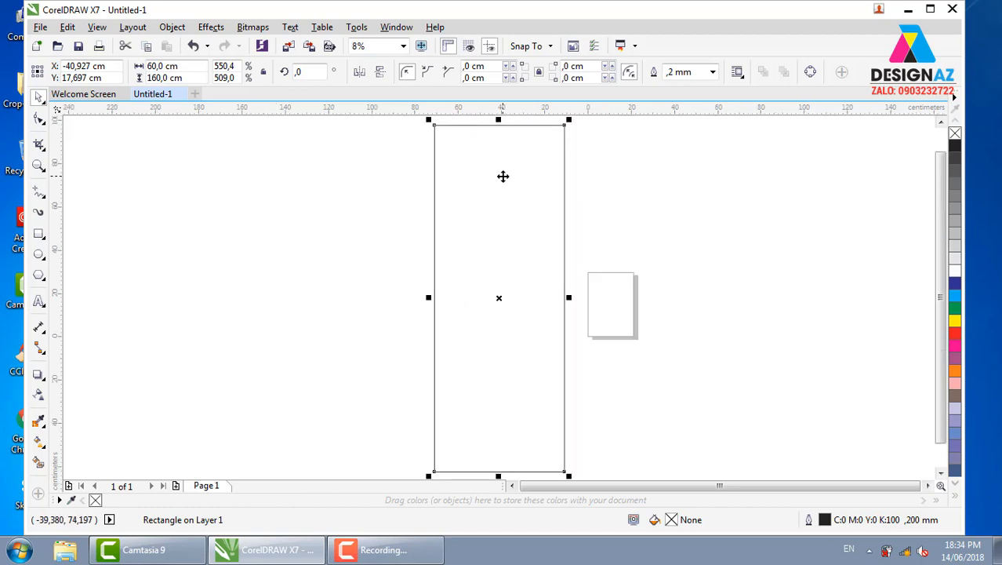
scroll(502, 175, "down", 5)
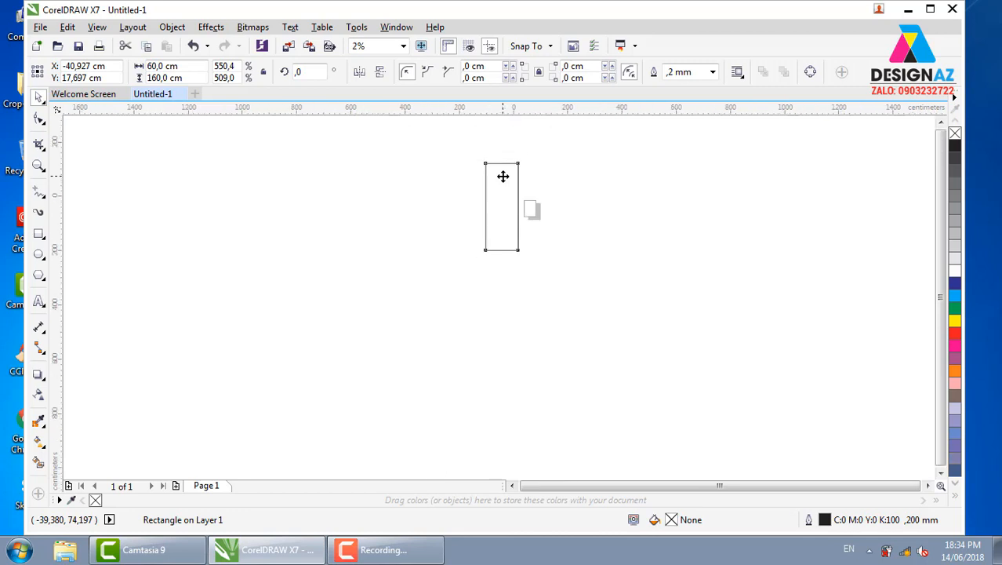
scroll(502, 176, "up", 5)
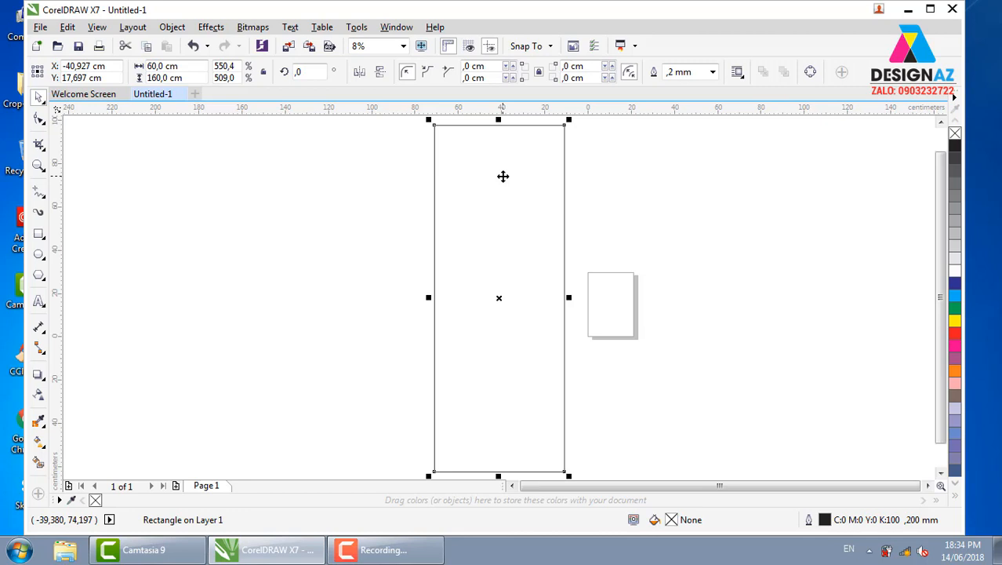
- Examine the rectangle's upper part at several magnifications and return to the view showing all objects
key("z")
left_click(488, 188)
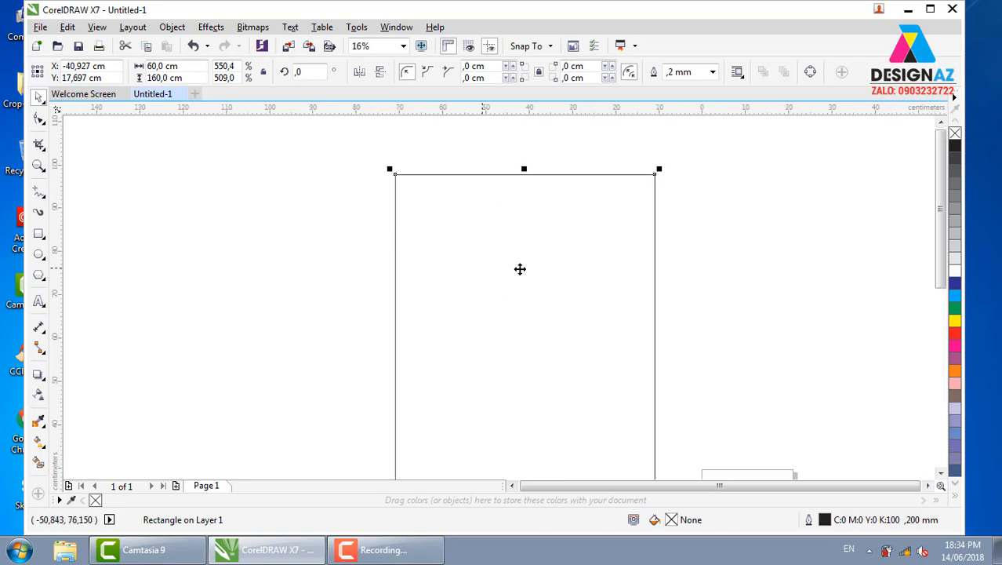
scroll(556, 366, "up", 2)
scroll(541, 349, "up", 1)
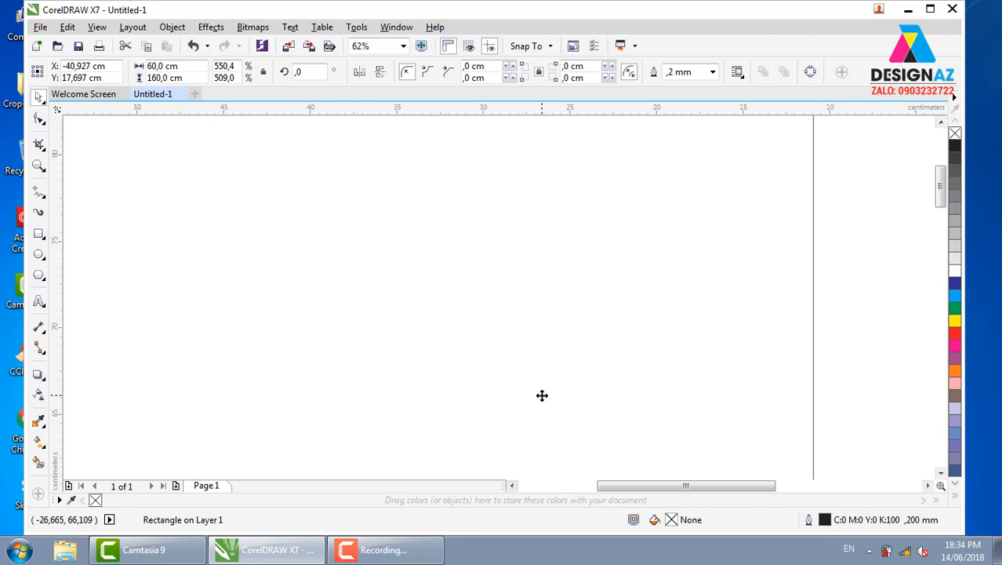
key("F4")
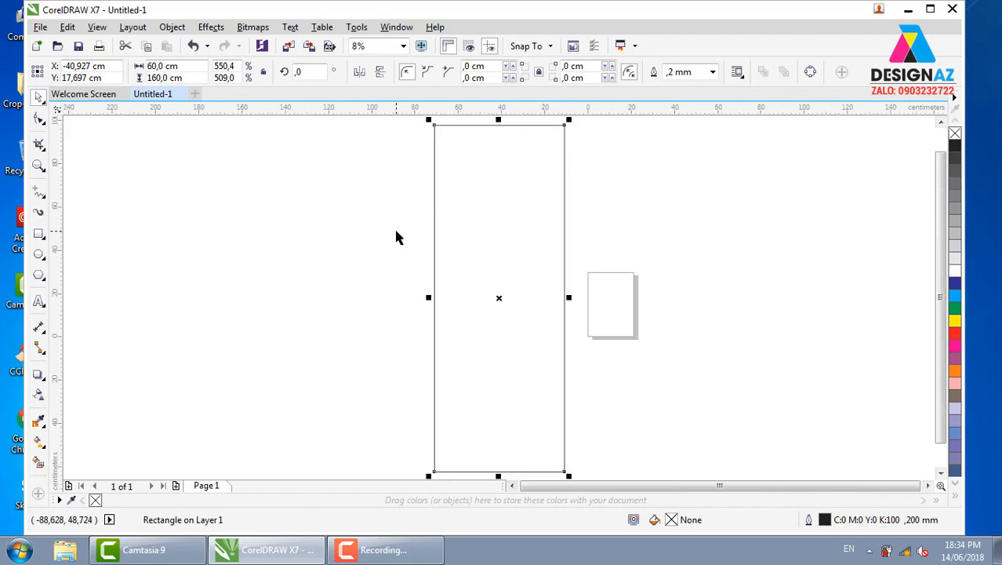
key("z")
left_click_drag(448, 152, 547, 213)
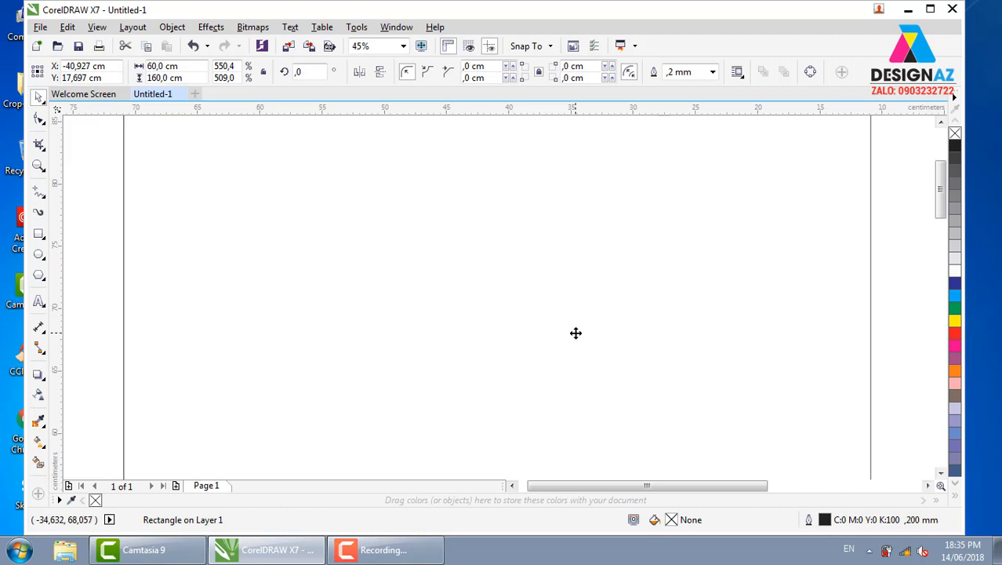
scroll(575, 332, "down", 3)
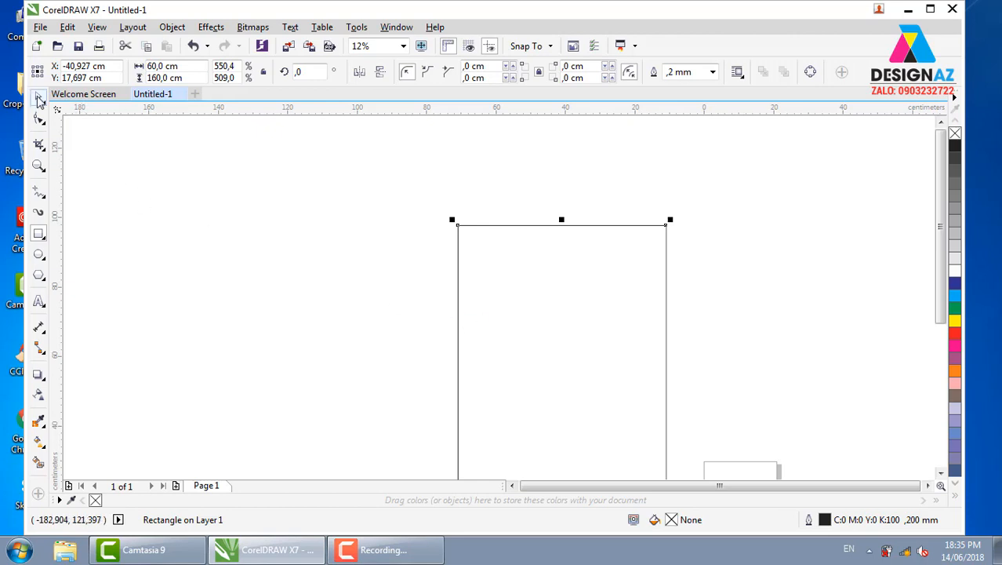
scroll(610, 257, "down", 2)
- Select the rectangle, try a width of 30 cm without locking the ratio, and undo the change
left_click(575, 195)
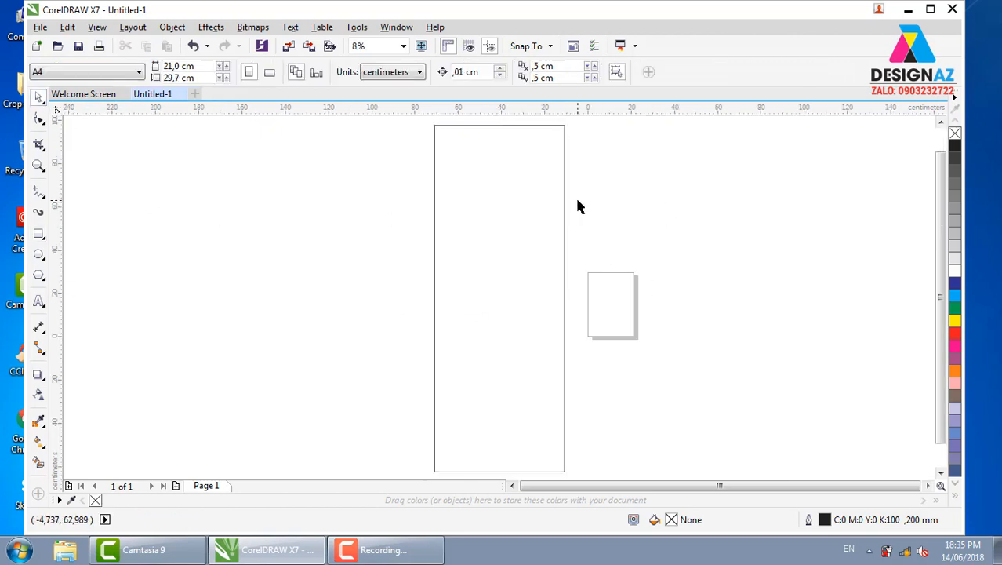
left_click(563, 201)
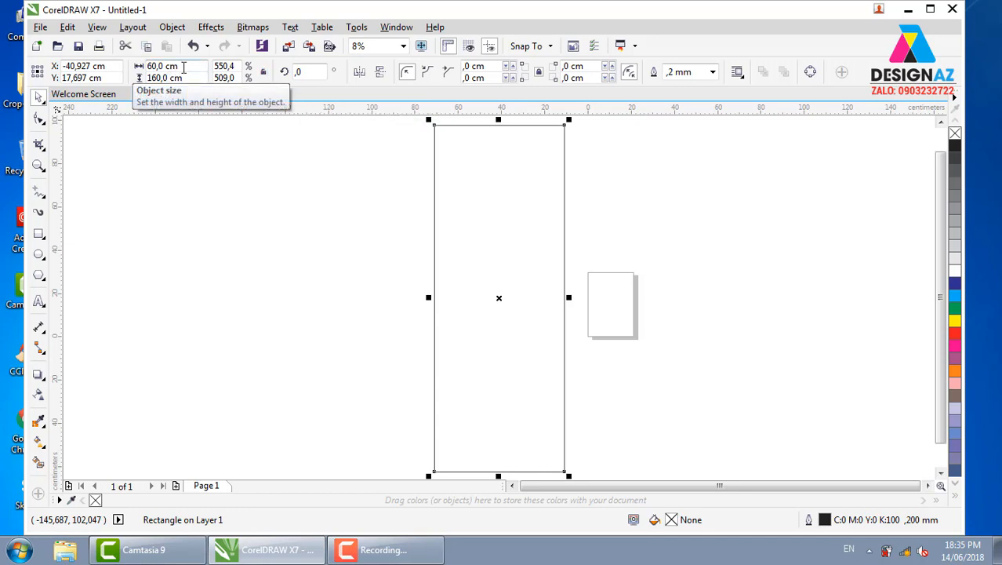
left_click(184, 67)
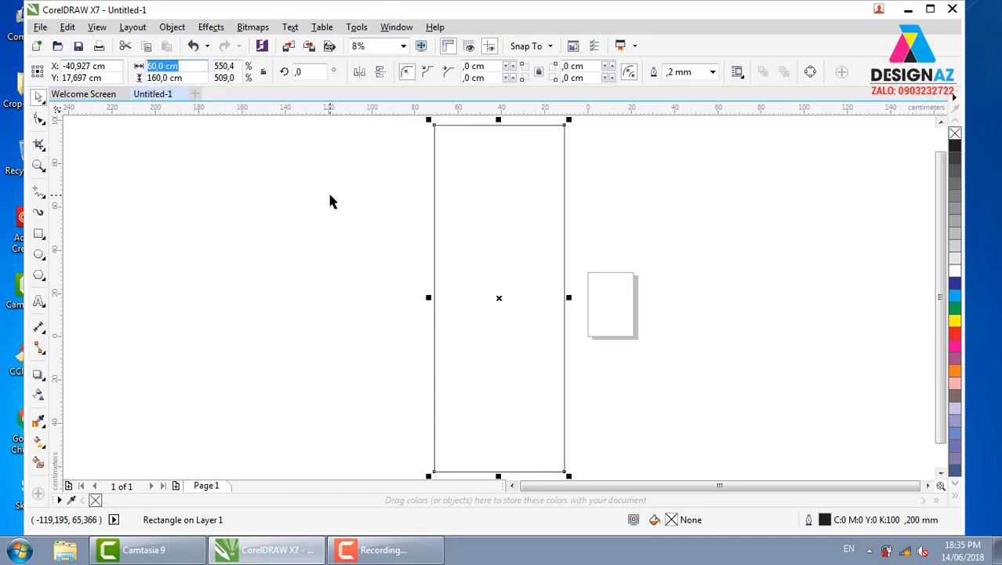
type("30")
key("Return")
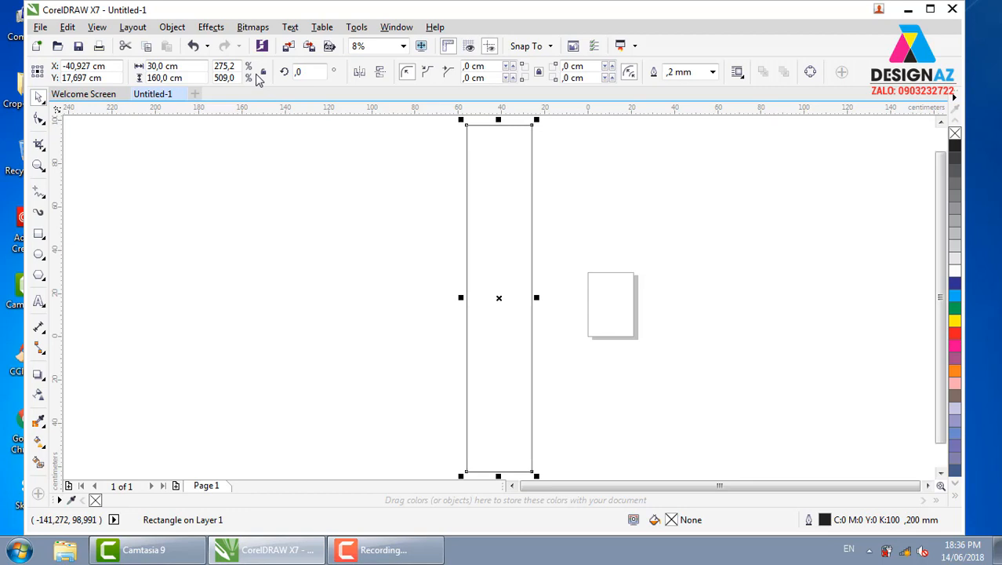
key("ctrl+z")
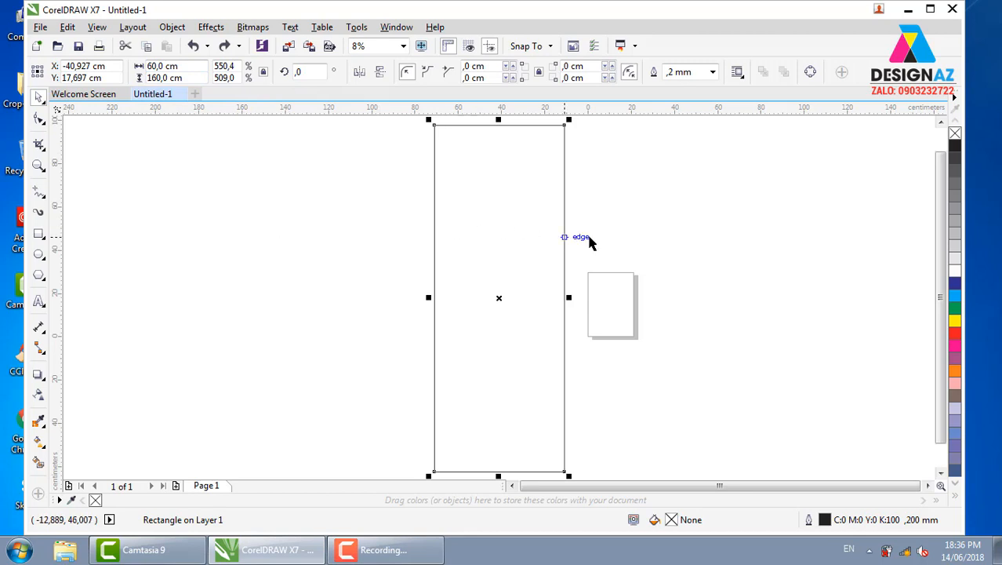
- Scale the rectangle proportionally to a width of 15 cm with the ratio locked
left_click(629, 201)
left_click(528, 242)
left_click(194, 68)
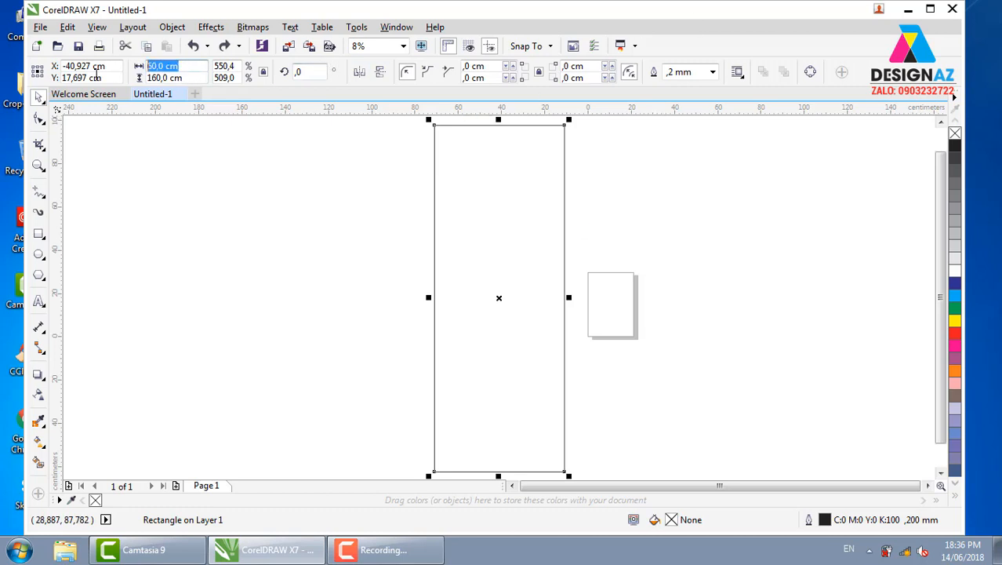
type("15")
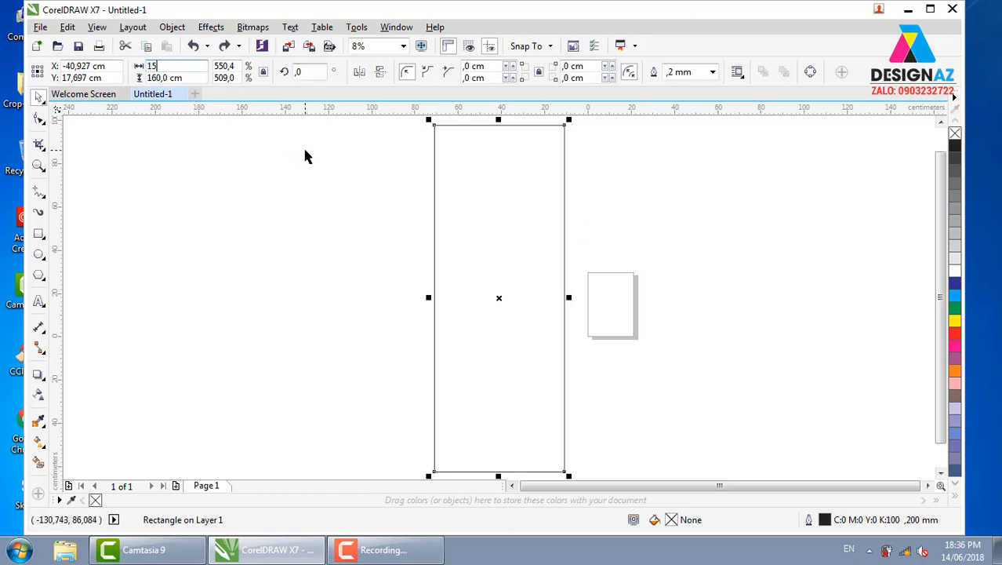
key("Return")
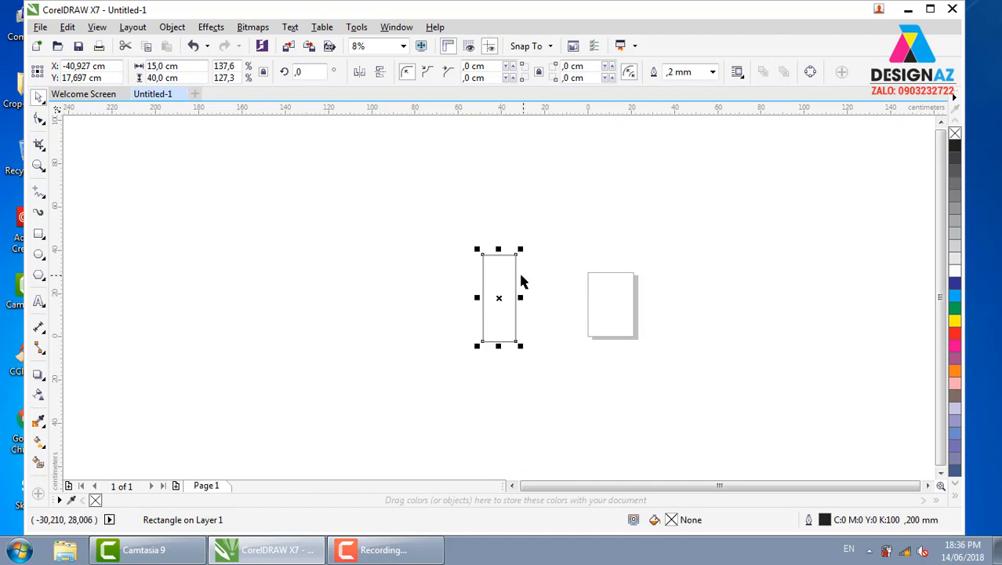
- Move the scaled rectangle onto the page, then undo both the move and the proportional resize
left_click_drag(514, 270, 617, 284)
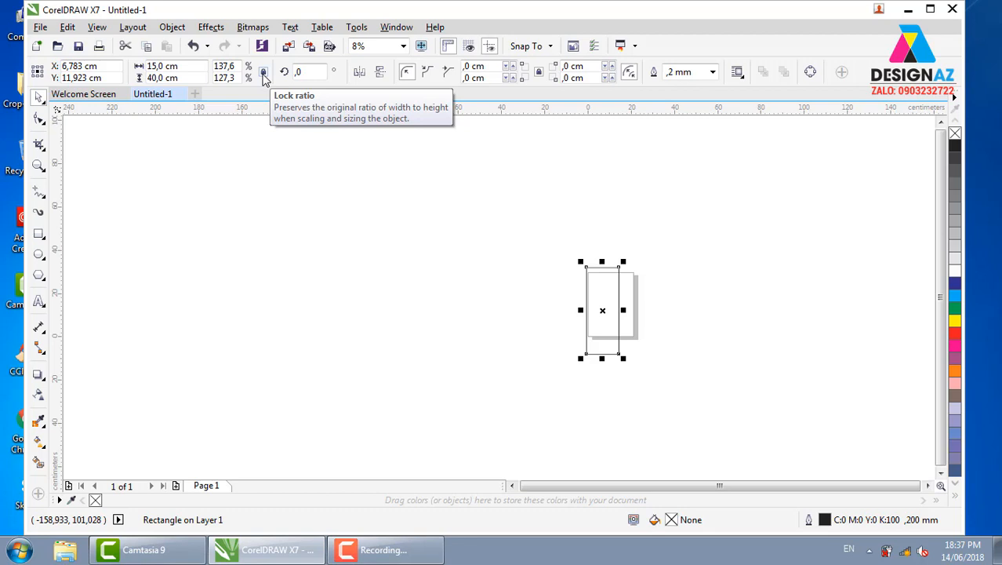
left_click(729, 286)
key("ctrl+z")
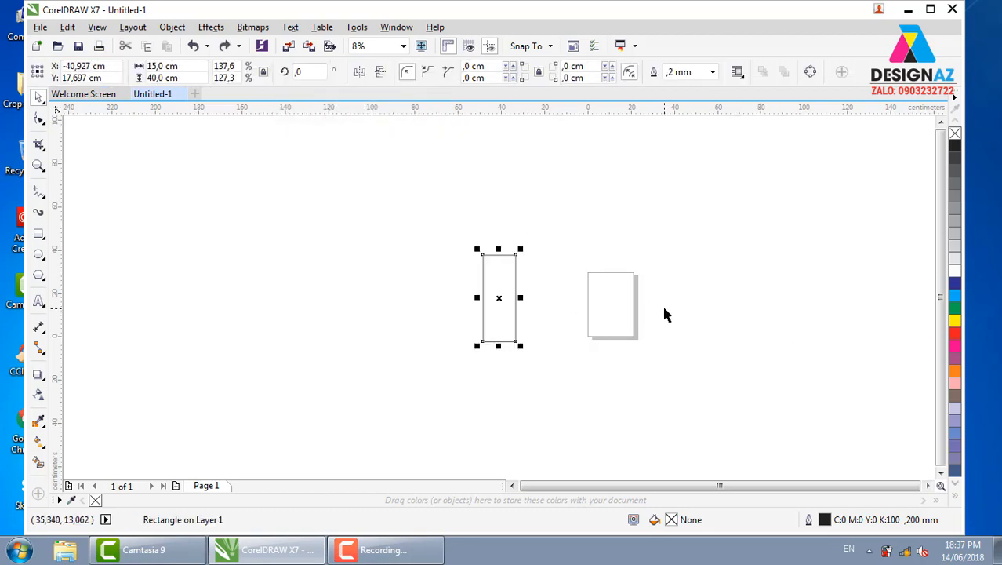
key("ctrl+z")
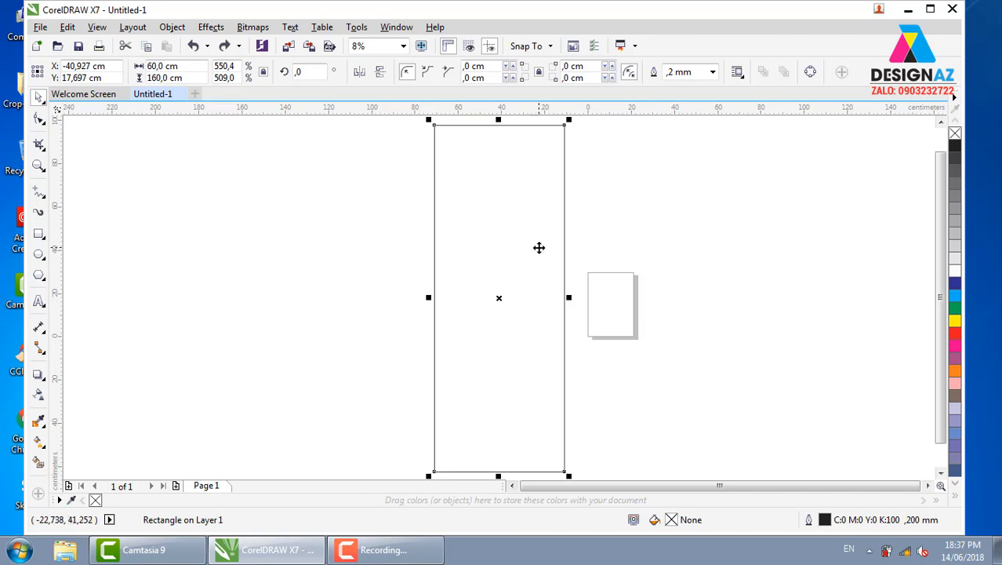
- Expand the color palette to two columns and fill the selected rectangle with blue (C:100 M:100 Y:0 K:0)
left_click(596, 229)
left_click(566, 225)
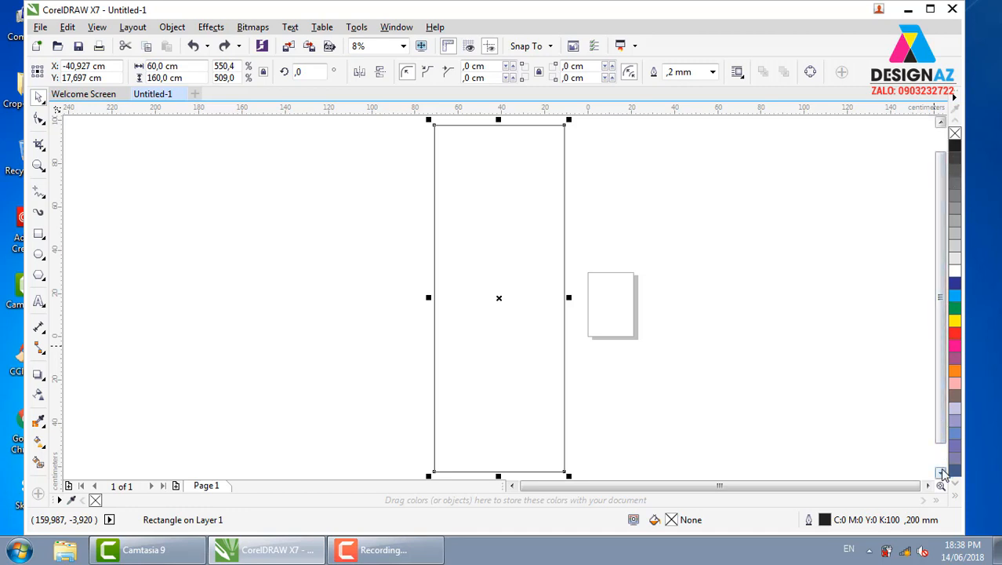
left_click(957, 100)
left_click(882, 321)
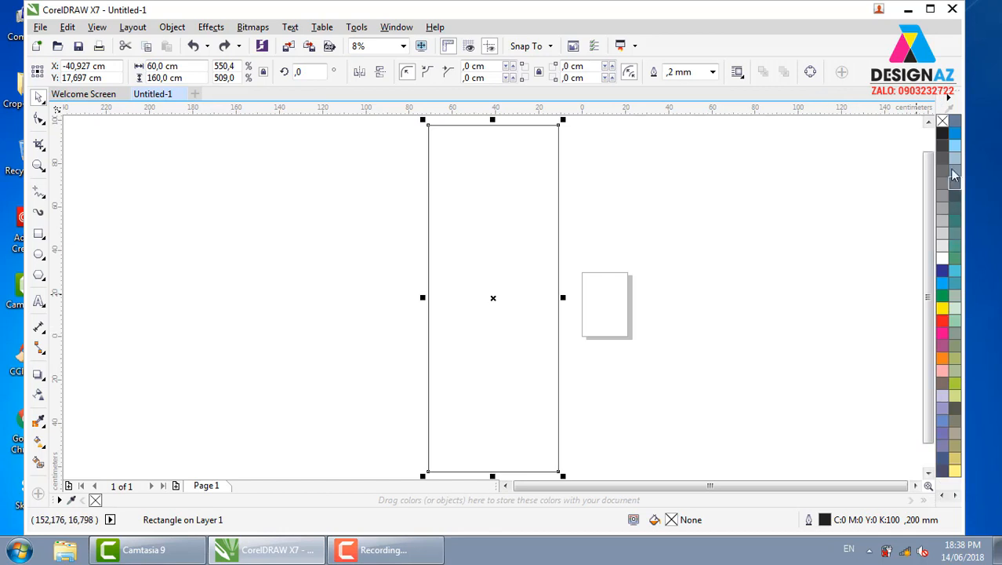
left_click(949, 98)
left_click(796, 373)
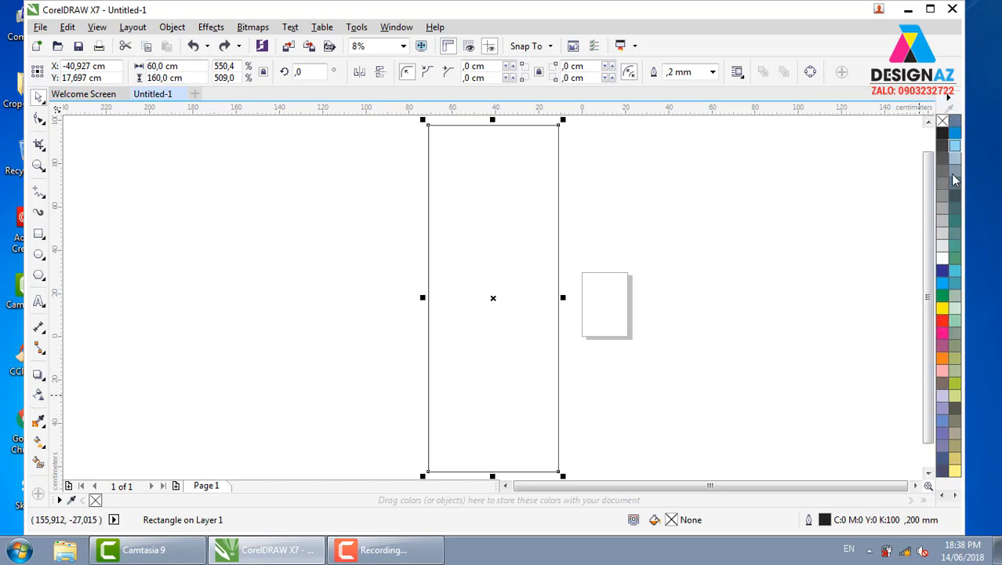
left_click(943, 271)
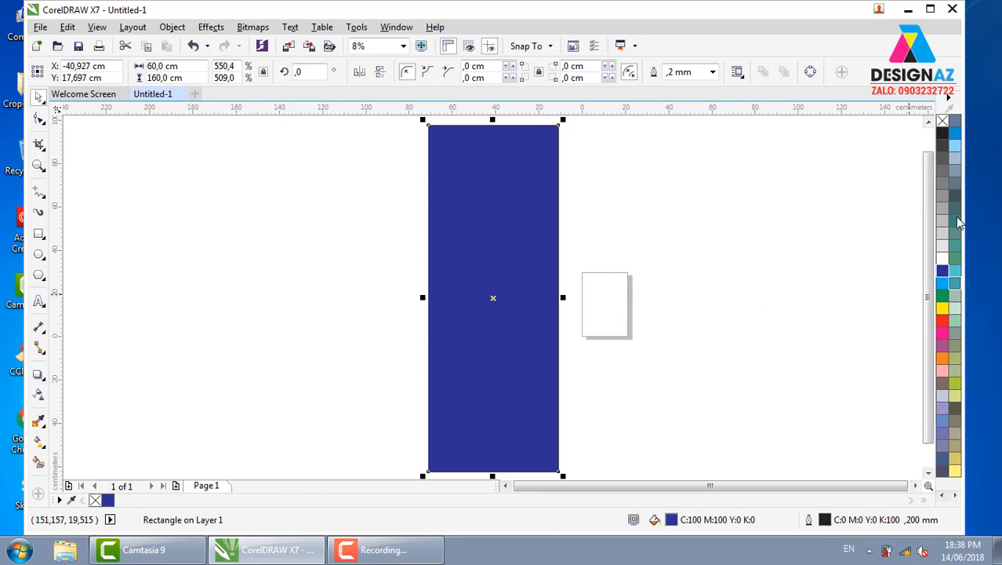
- Try several palette fills on the selected rectangle, including red (C:0 M:100 Y:100 K:0), 50% black and 80% black
left_click(954, 408)
left_click(954, 359)
left_click(943, 338)
left_click(943, 320)
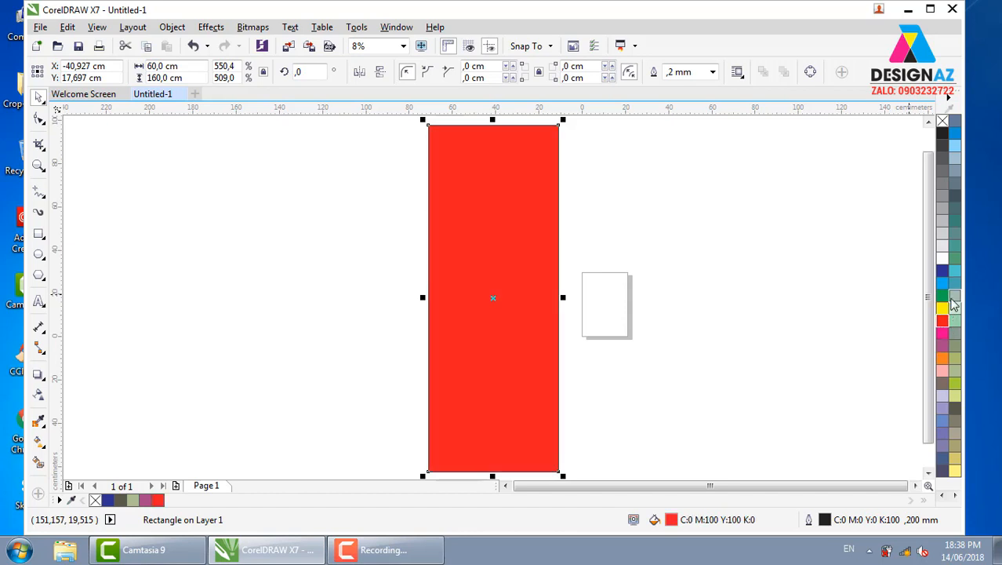
left_click(955, 297)
left_click(955, 236)
left_click(944, 197)
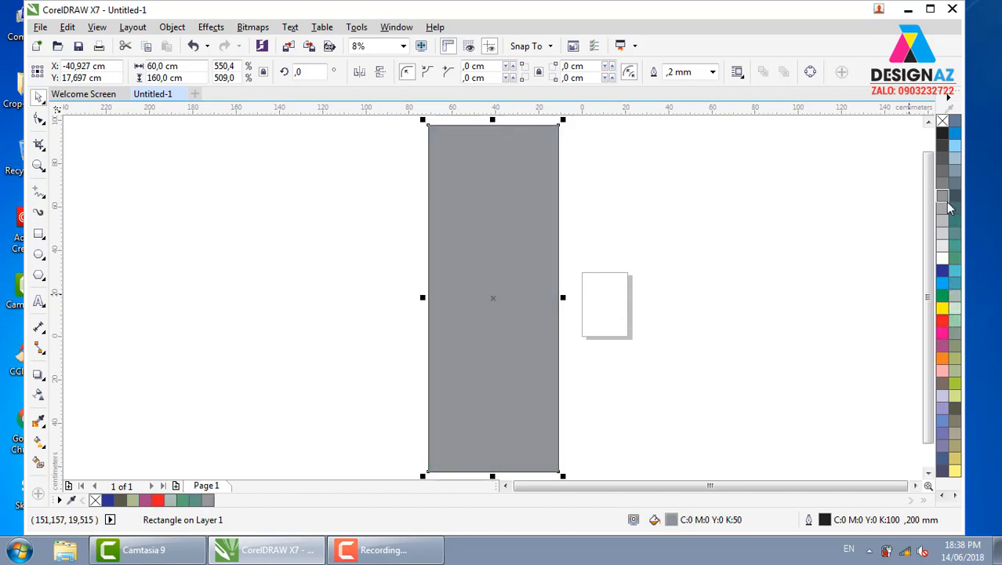
left_click(943, 158)
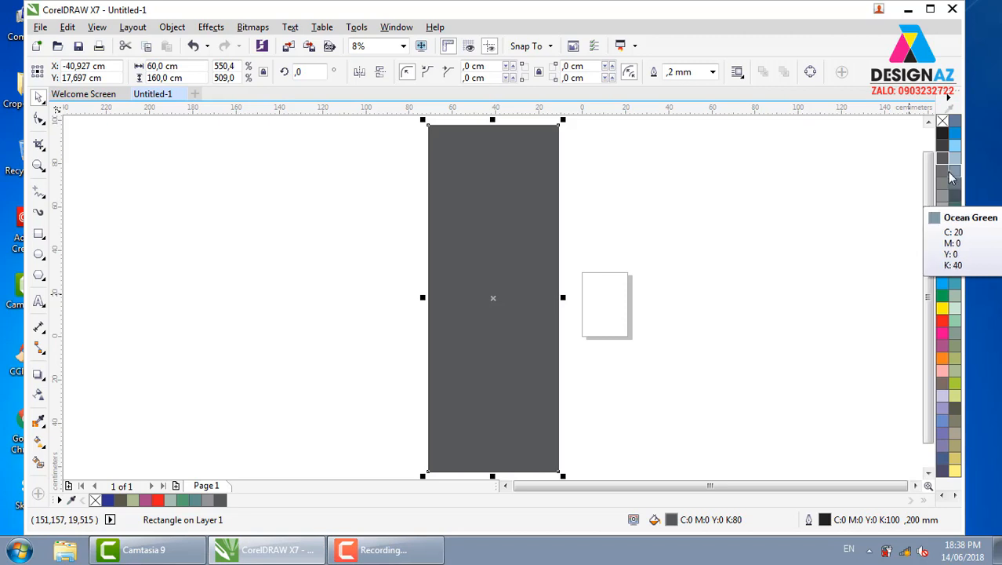
- Try light blue-green (C:20 M:0 Y:0 K:20) and other fills on the rectangle, ending with red (C:0 M:100 Y:100 K:0)
left_click(954, 173)
left_click(955, 160)
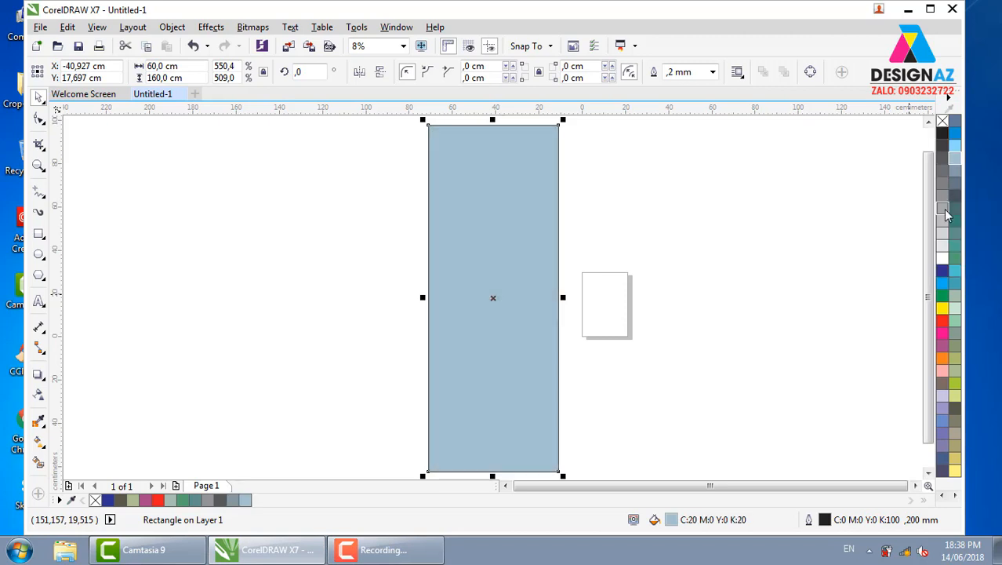
left_click(954, 284)
left_click(954, 297)
left_click(943, 320)
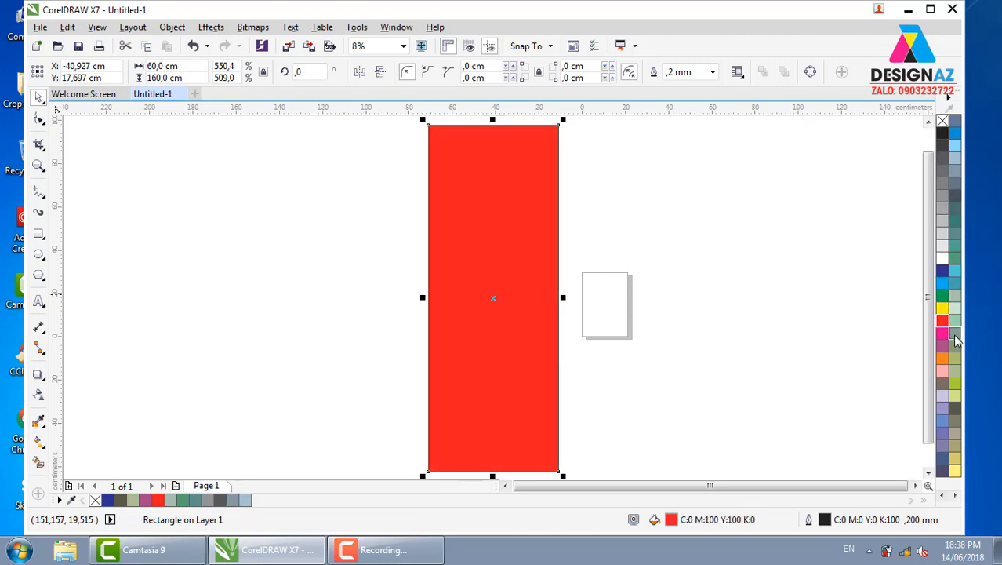
- Try more palette fills on the rectangle, including C:20 M:0 Y:40 K:20, ending with C:0 M:0 Y:20 K:40
left_click(954, 345)
left_click(942, 358)
left_click(954, 374)
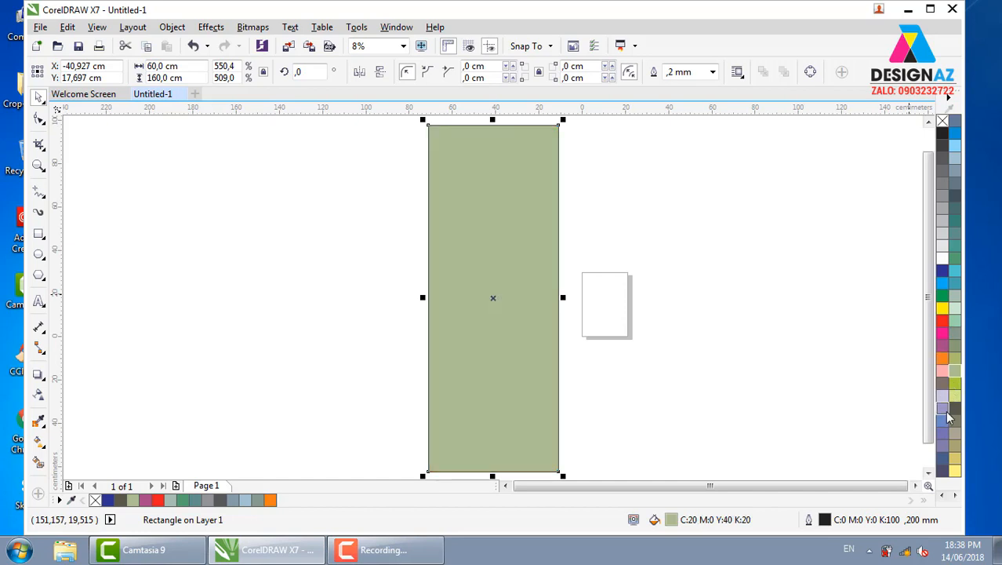
left_click(944, 409)
left_click(944, 432)
left_click(954, 432)
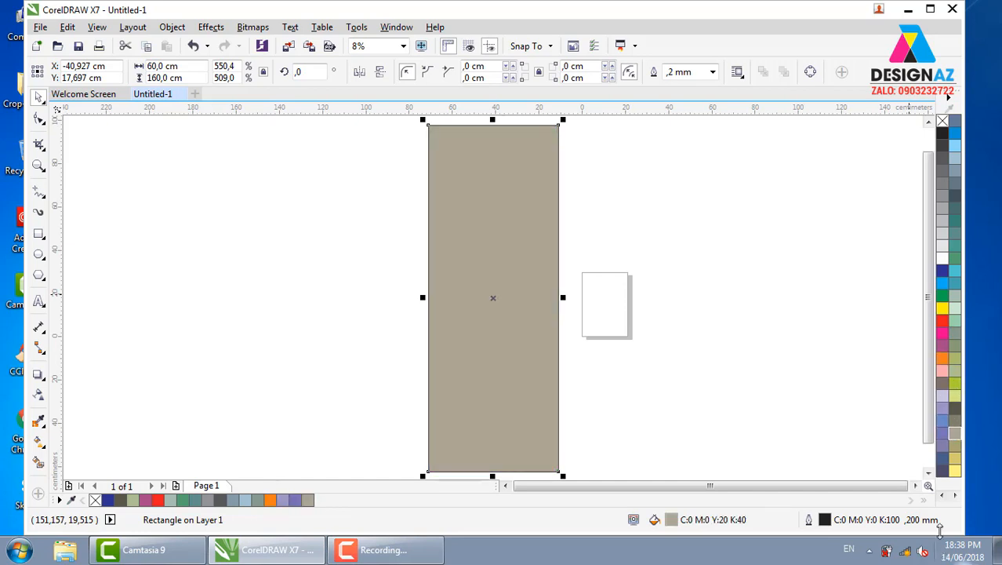
- View the next column of palette colors, return to the first columns, and deselect the rectangle
left_click(954, 496)
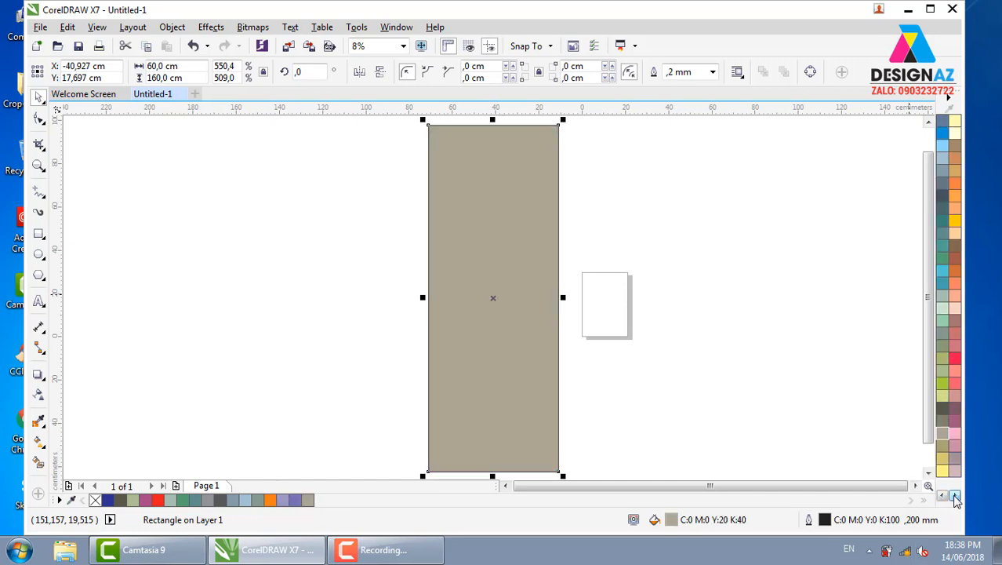
left_click(942, 496)
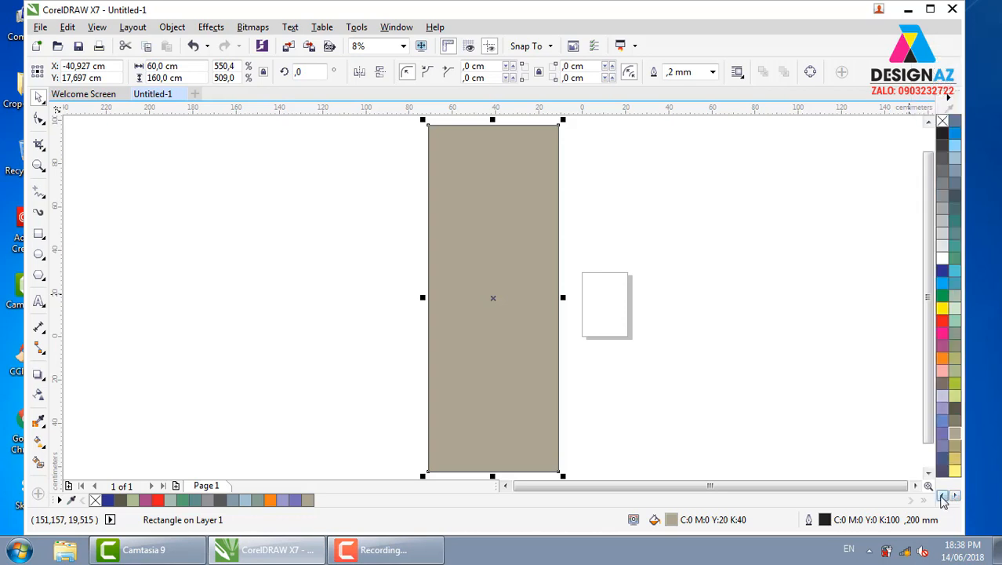
left_click(856, 390)
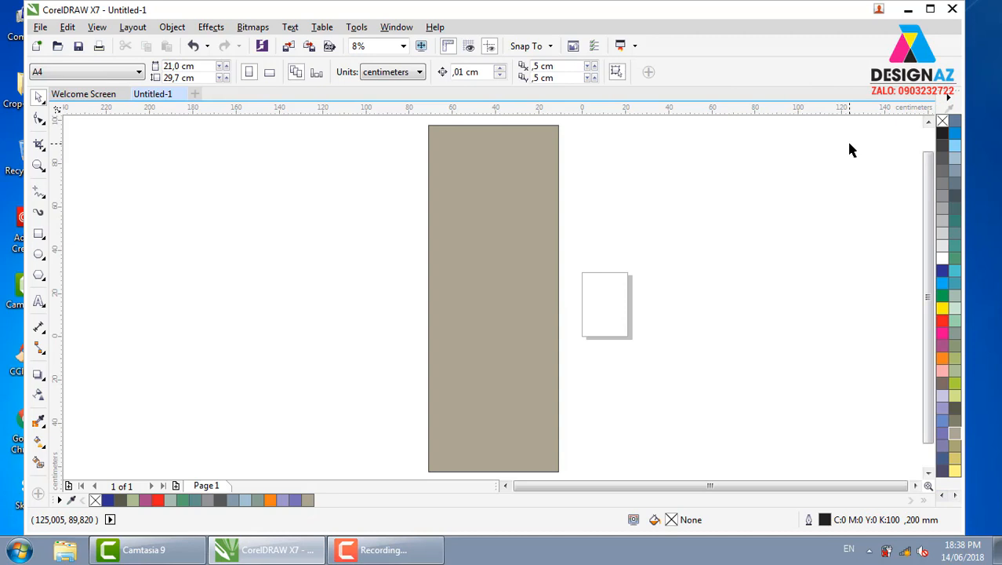
- Zoom in on the rectangle's upper-right corner and examine its outline with the rectangle selected and deselected
left_click(507, 265)
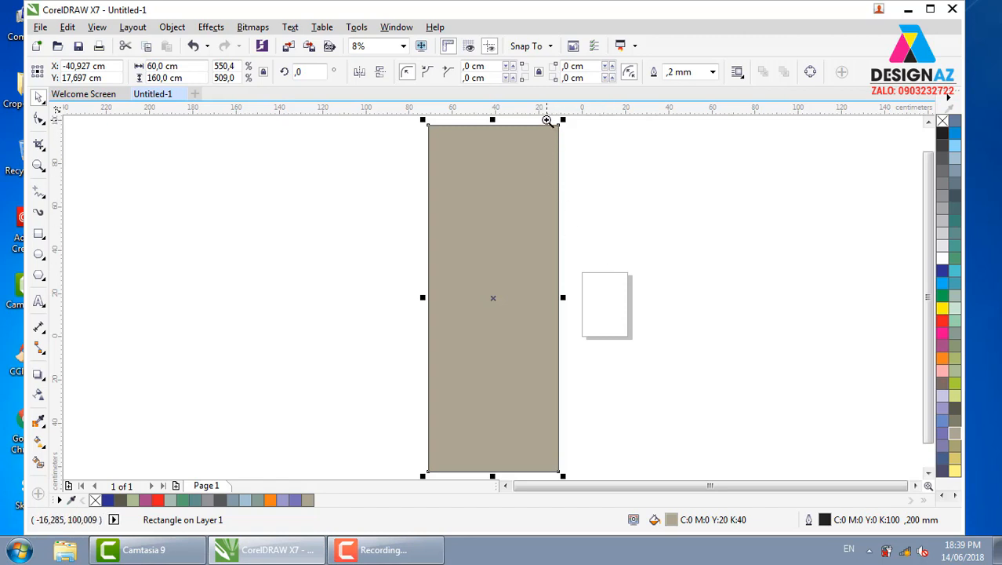
left_click_drag(547, 119, 570, 139)
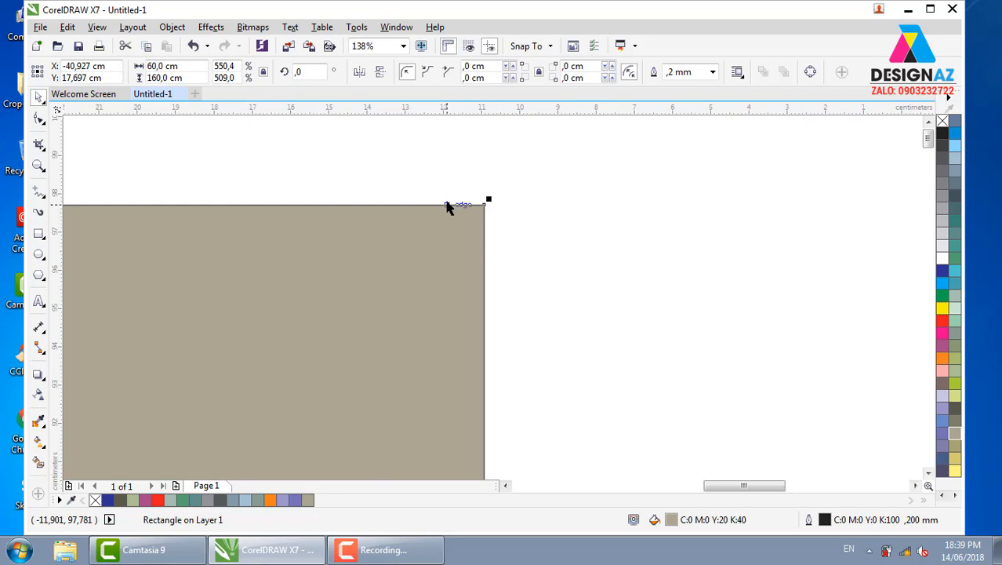
left_click(38, 99)
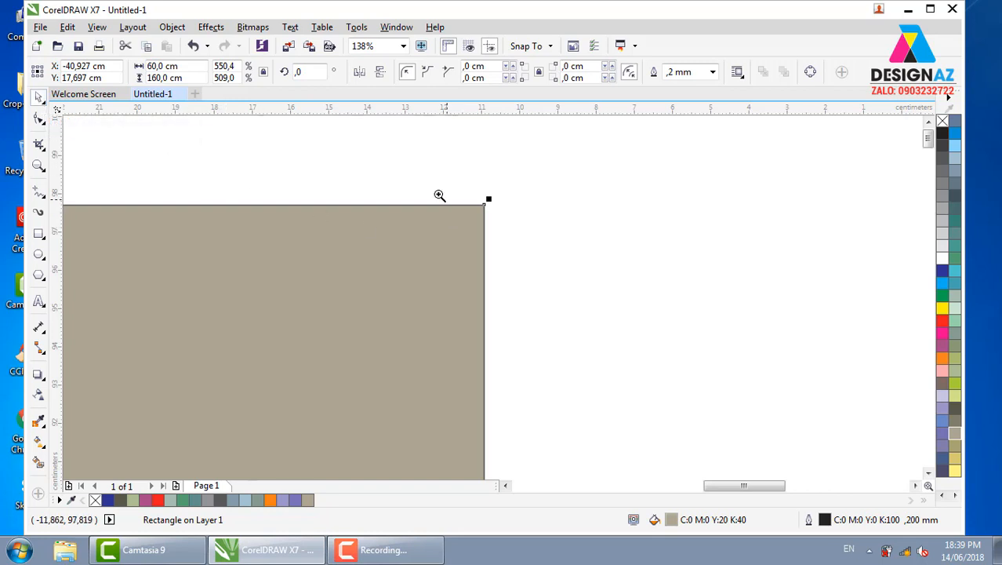
left_click_drag(401, 173, 522, 278)
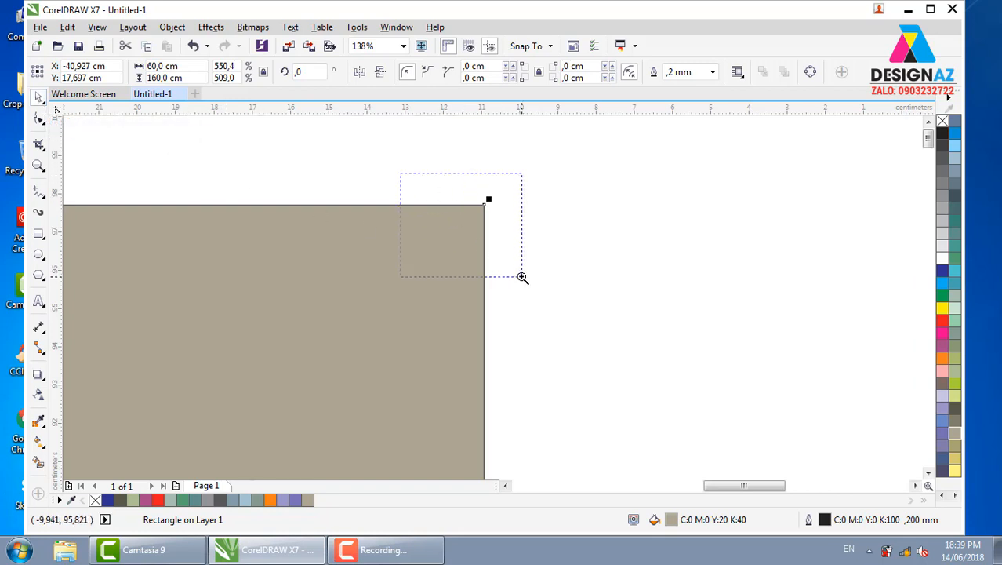
left_click_drag(523, 277, 522, 277)
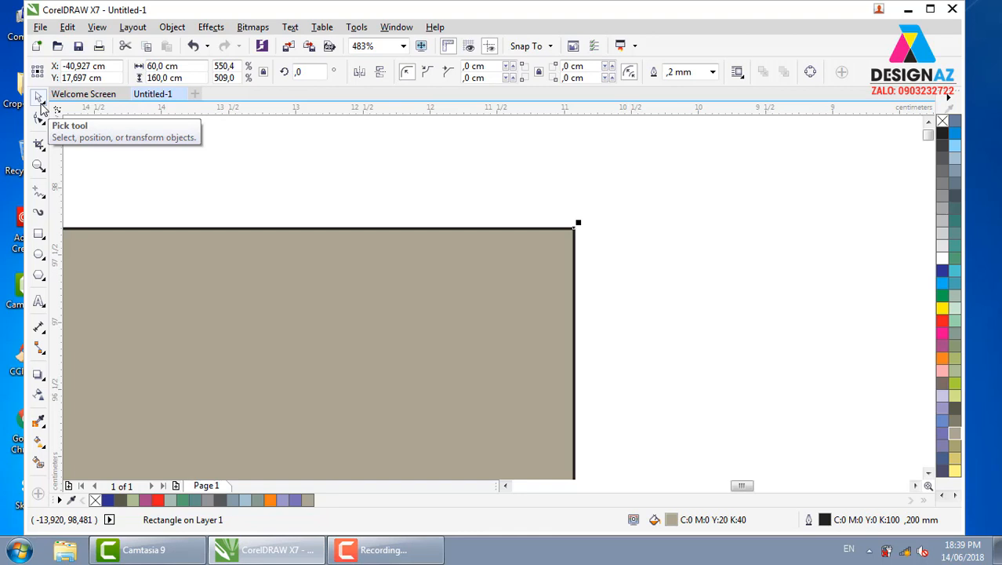
left_click(677, 252)
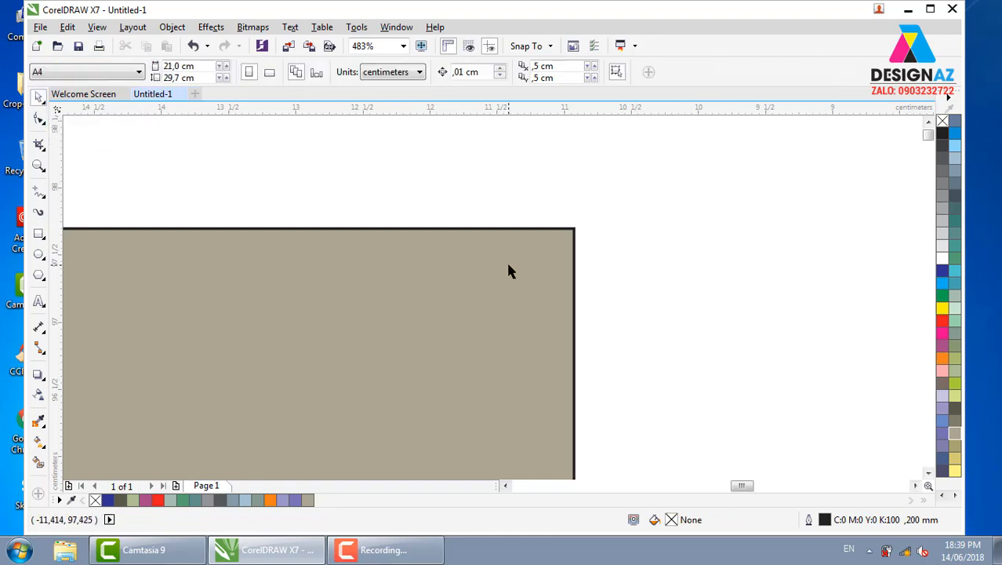
left_click(567, 310)
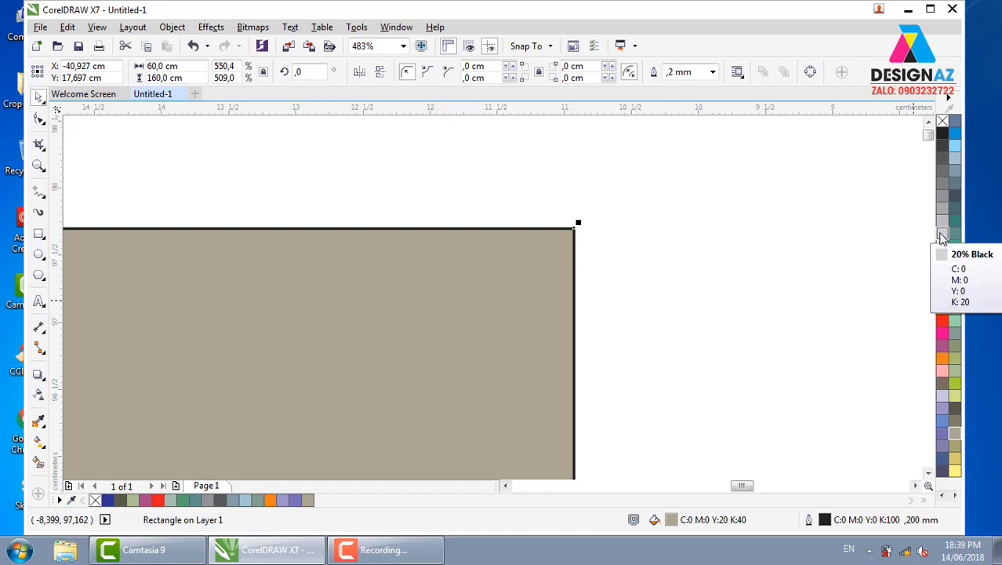
left_click(722, 271)
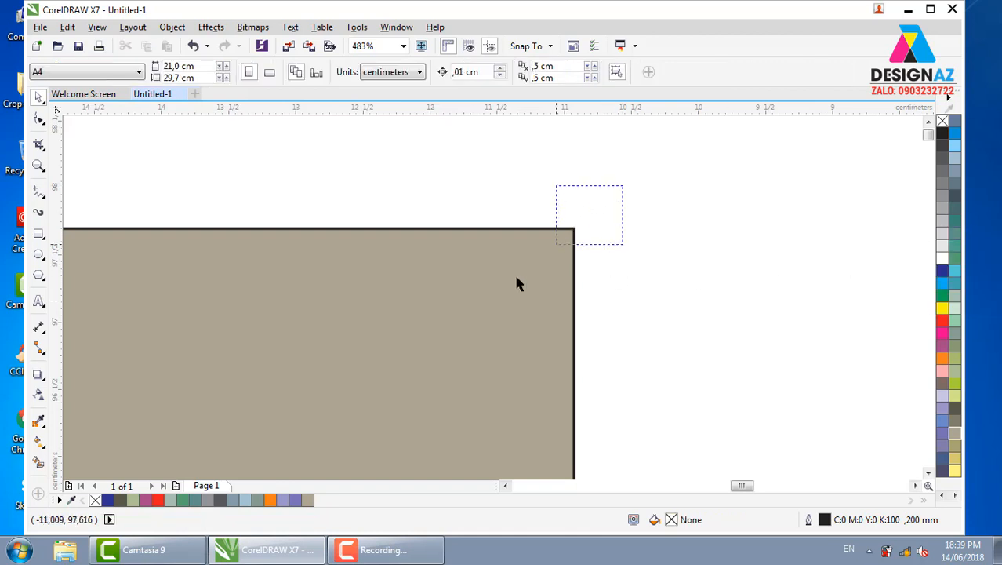
left_click(559, 273)
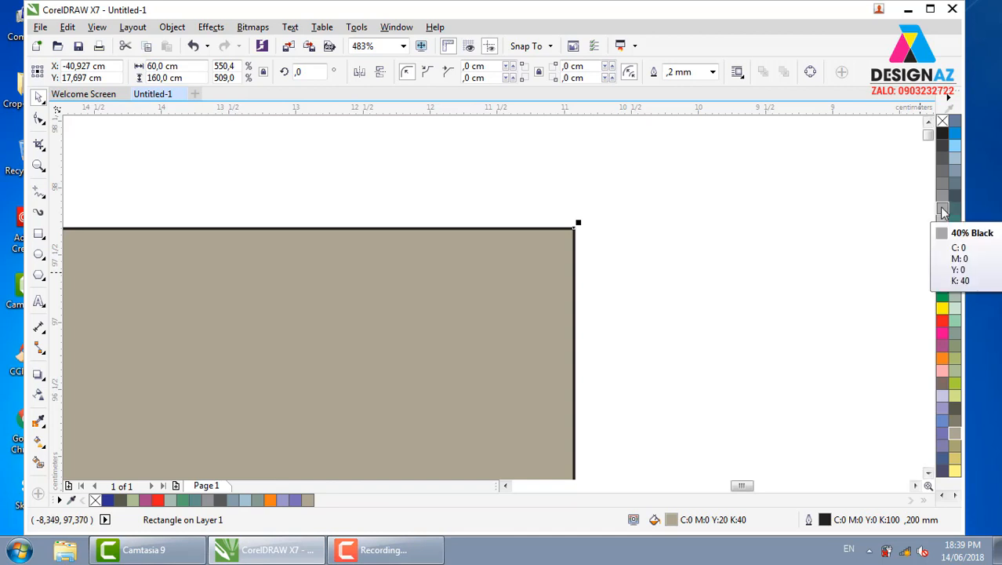
- Fill the rectangle with 50% black, followed by teal (C:60 M:0 Y:40 K:40)
left_click(782, 254)
left_click(509, 284)
left_click(942, 201)
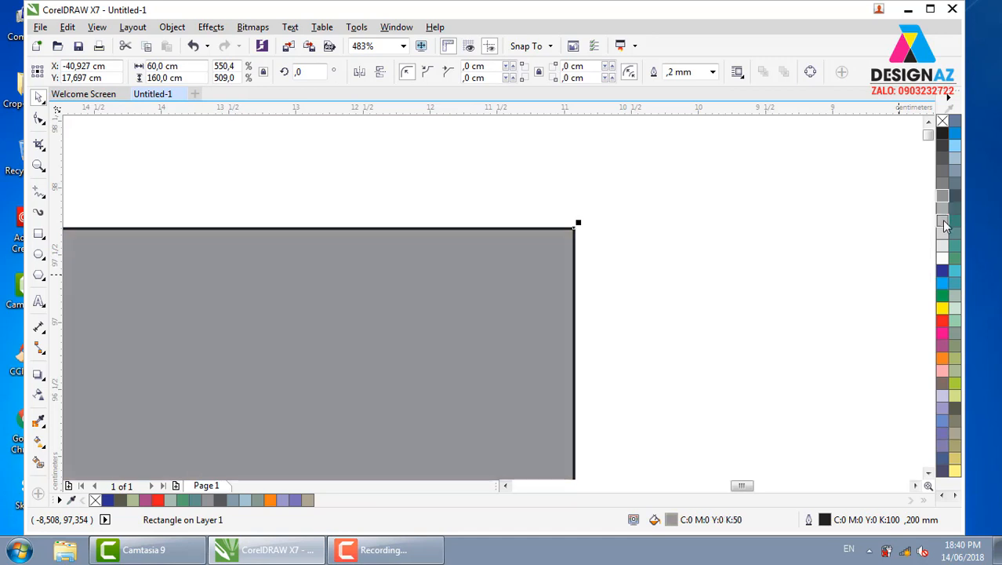
left_click_drag(955, 221, 562, 246)
left_click(561, 245)
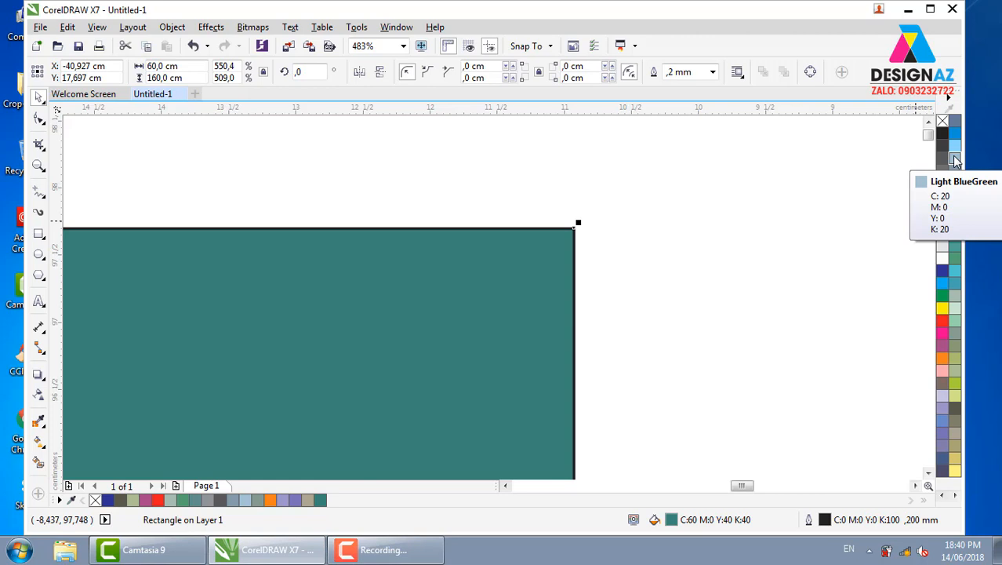
- Color the rectangle's outline red (C:0 M:100 Y:100 K:0) and deselect it
right_click(942, 321)
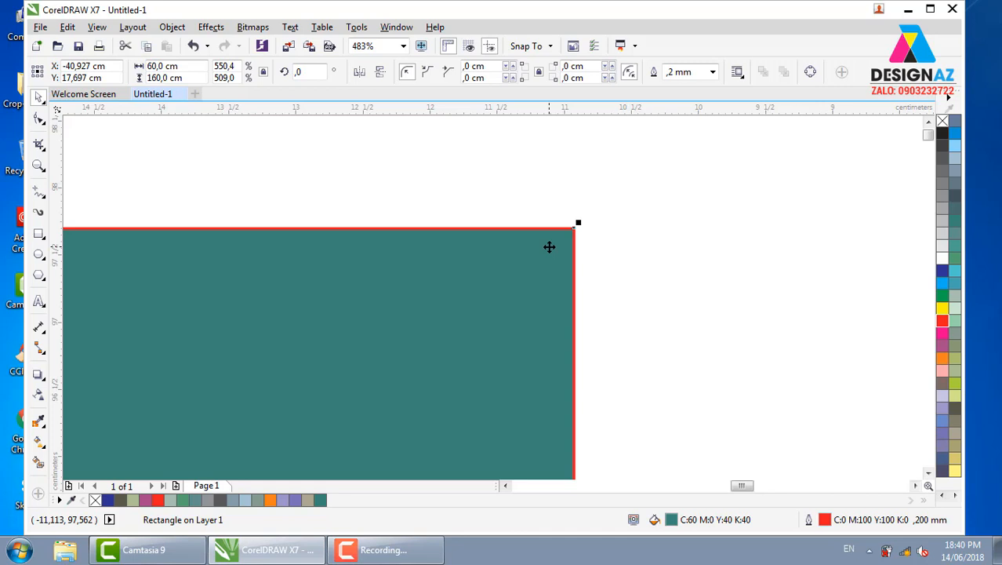
left_click(721, 238)
left_click(571, 283)
left_click(673, 270)
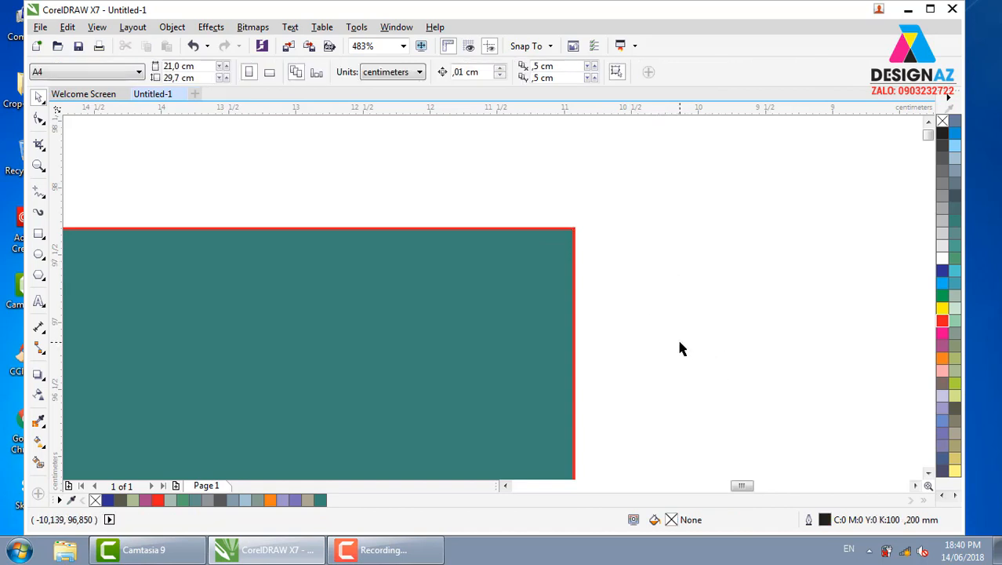
- Select the rectangle and try several palette fills, ending with pink (C:0 M:40 Y:20 K:0)
left_click(524, 313)
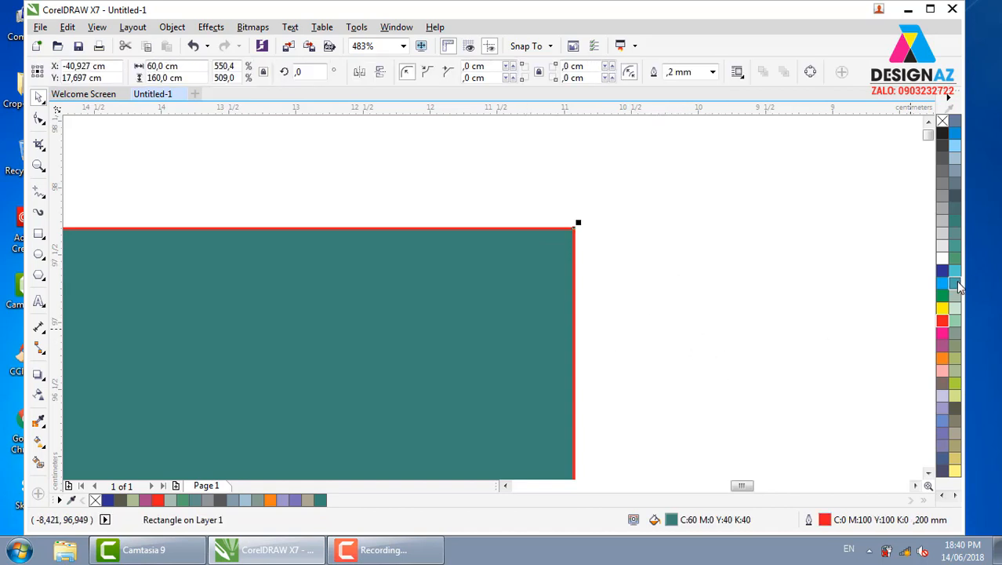
left_click(954, 322)
left_click(954, 357)
left_click(942, 357)
left_click(941, 370)
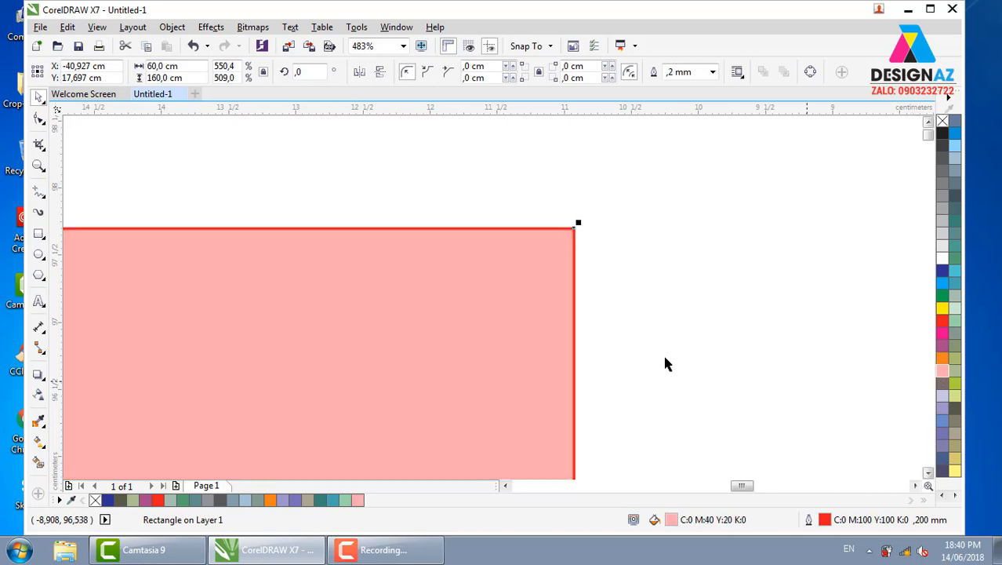
- Try several outline colors on the rectangle, including C:60 M:0 Y:40 K:40, ending with C:40 M:0 Y:40 K:0
right_click(954, 208)
right_click(955, 220)
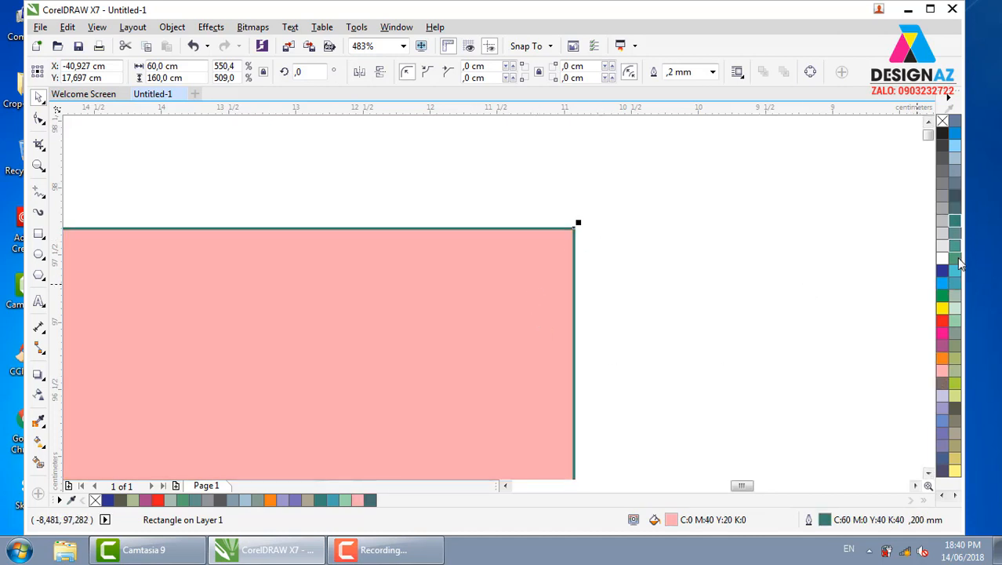
right_click(954, 260)
right_click(954, 308)
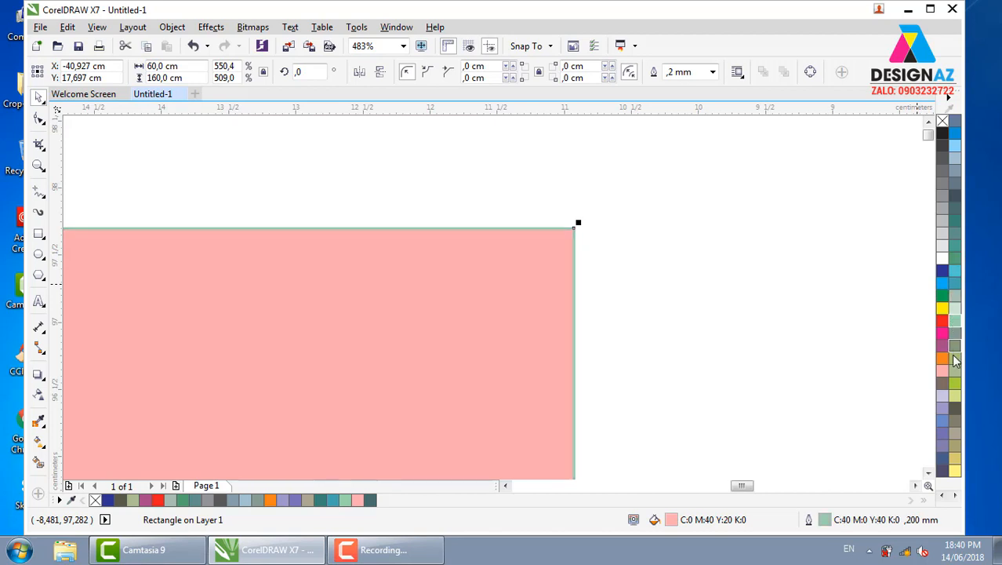
- Fill the rectangle with 20% black, color its outline C:40 M:0 Y:20 K:60, and deselect it
left_click(943, 237)
right_click(955, 207)
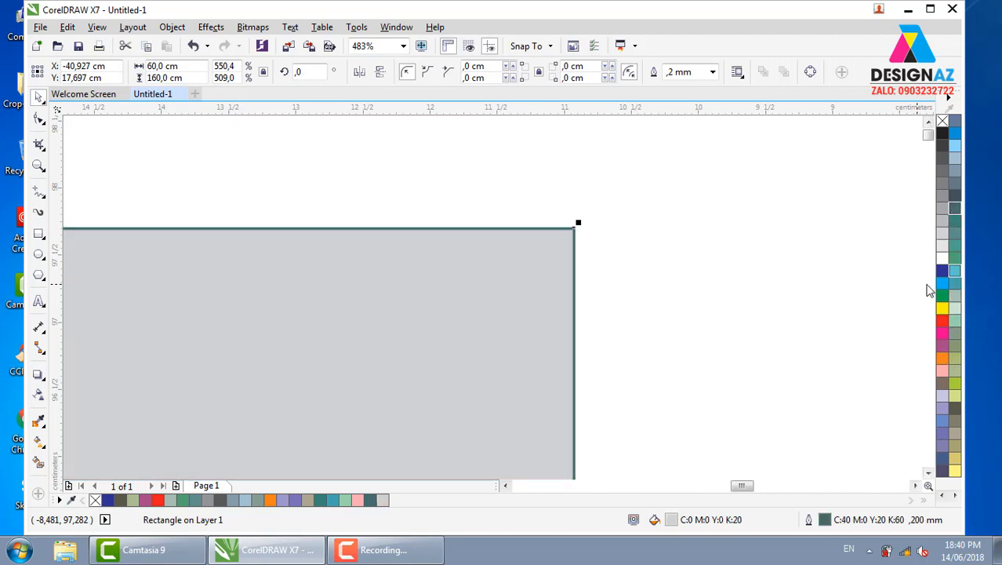
left_click(698, 212)
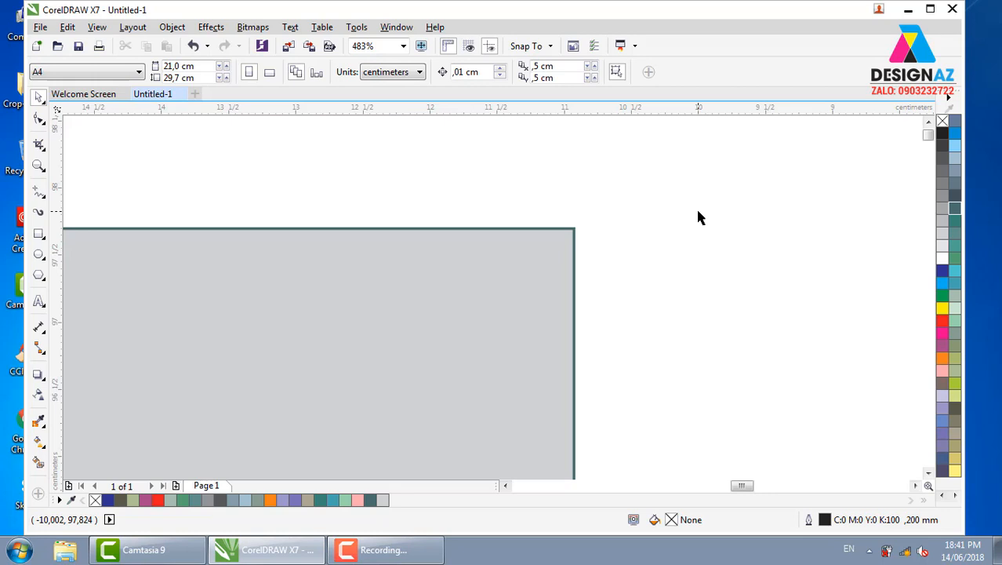
- Select the whole rectangle, fill it with 30% black and color its outline C:40 M:0 Y:20 K:40
left_click(462, 298)
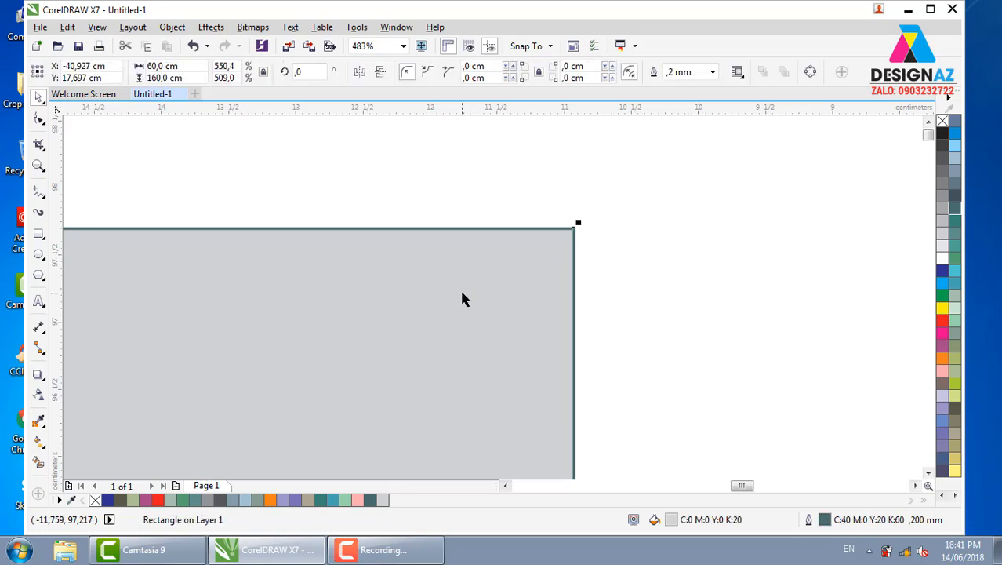
scroll(462, 293, "down", 3)
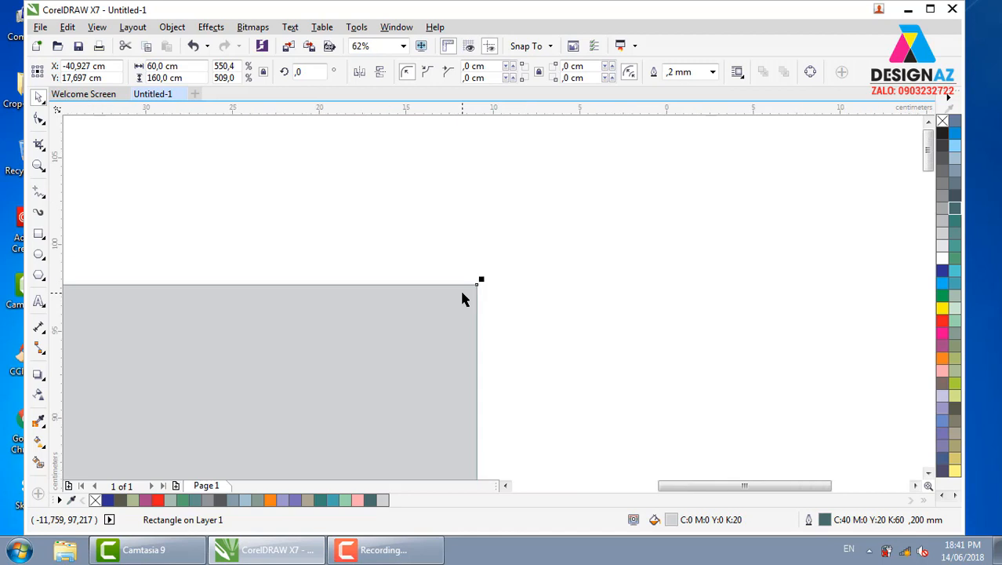
key("F4")
left_click(635, 270)
left_click(524, 248)
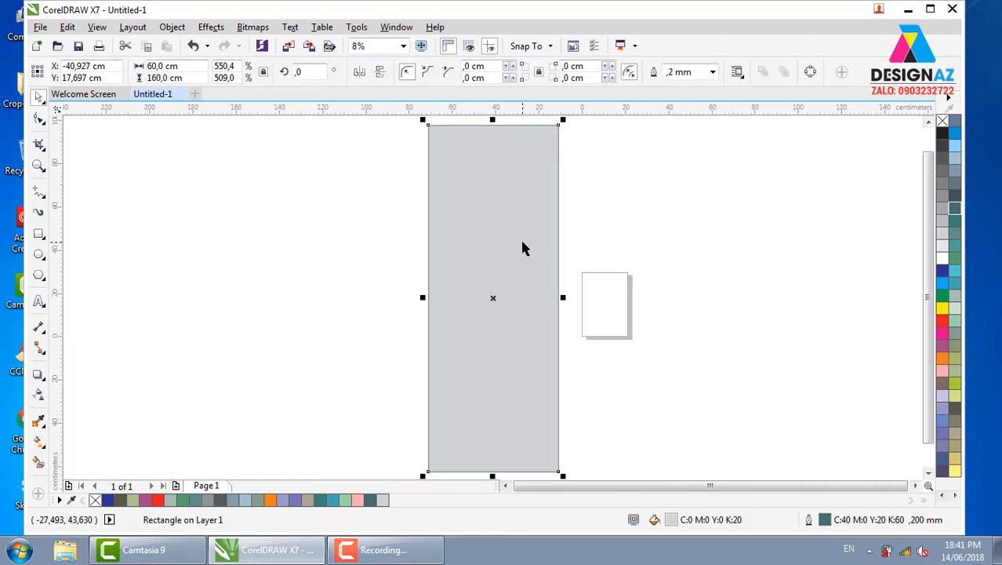
left_click(948, 226)
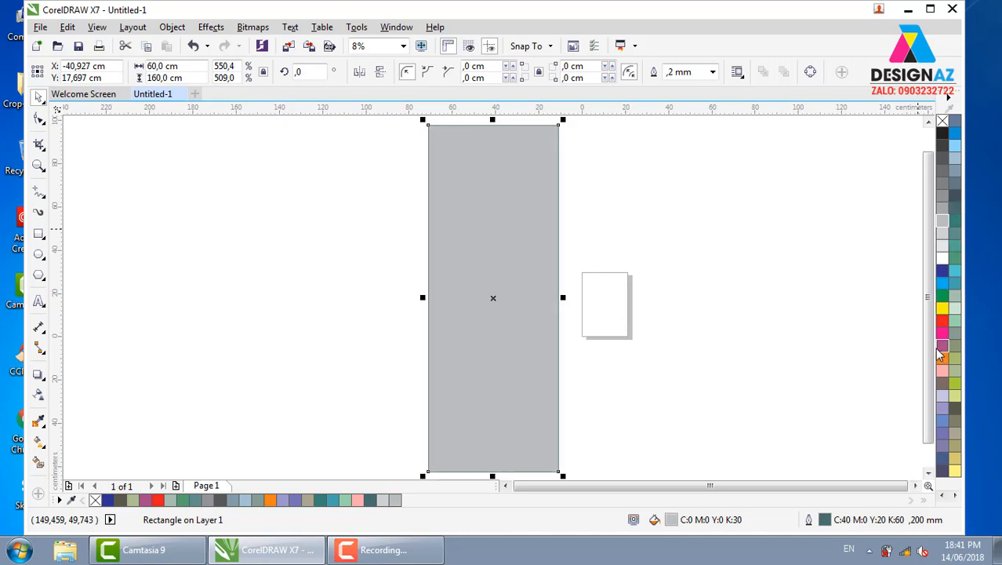
right_click(956, 234)
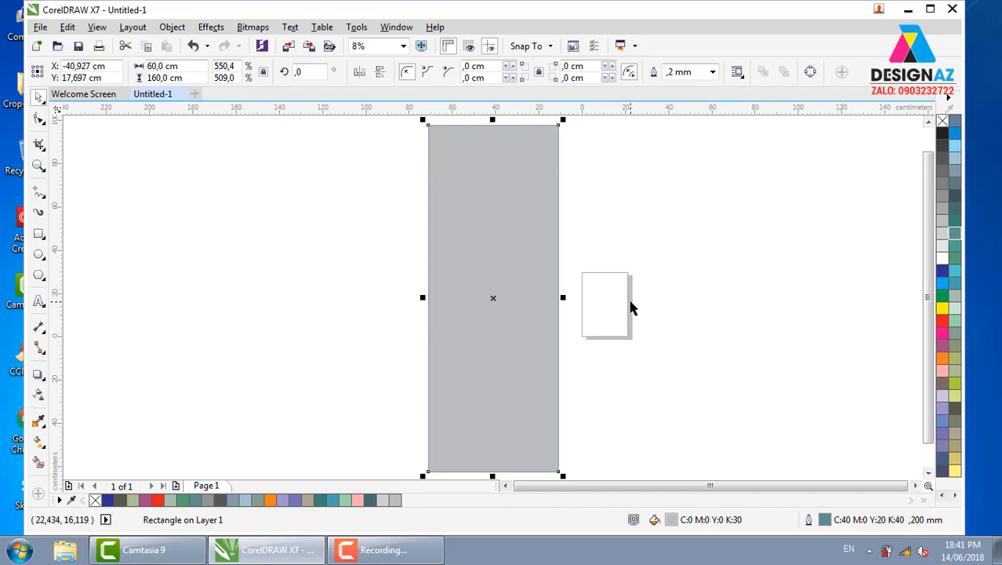
- Remove the fill of the gray rectangle while viewing its upper-right corner, and undo the removal
key("z")
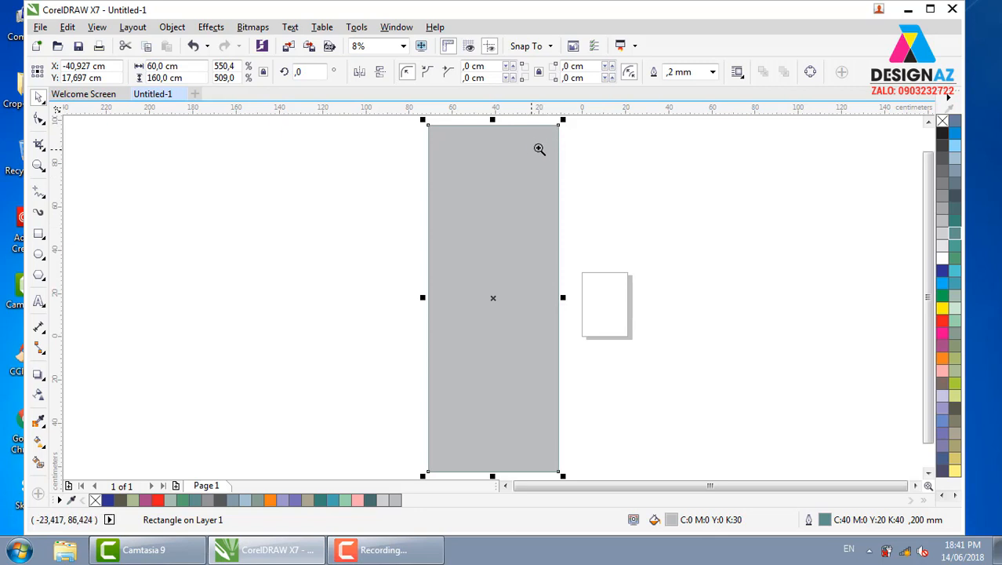
left_click_drag(533, 151, 578, 130)
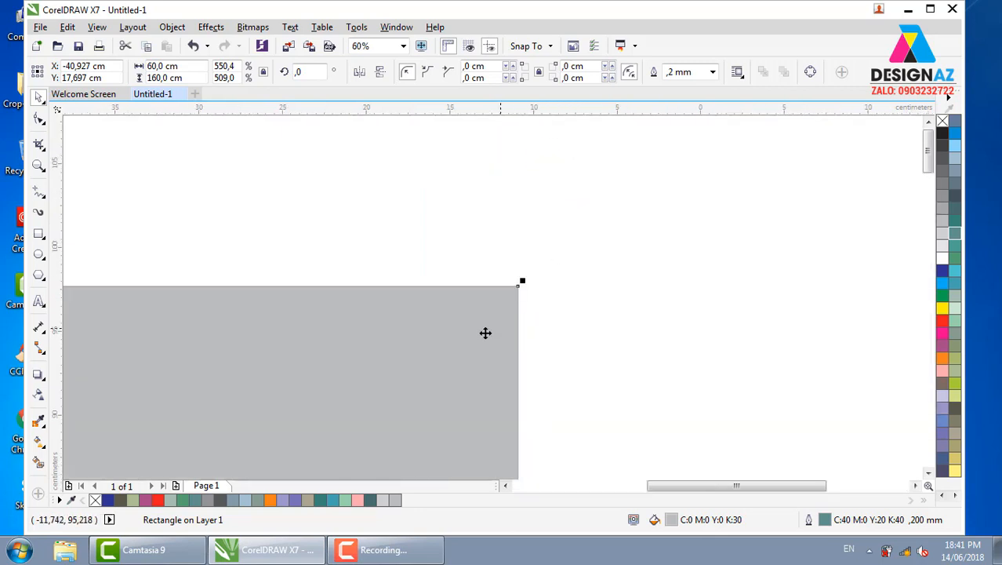
left_click_drag(479, 343, 595, 199)
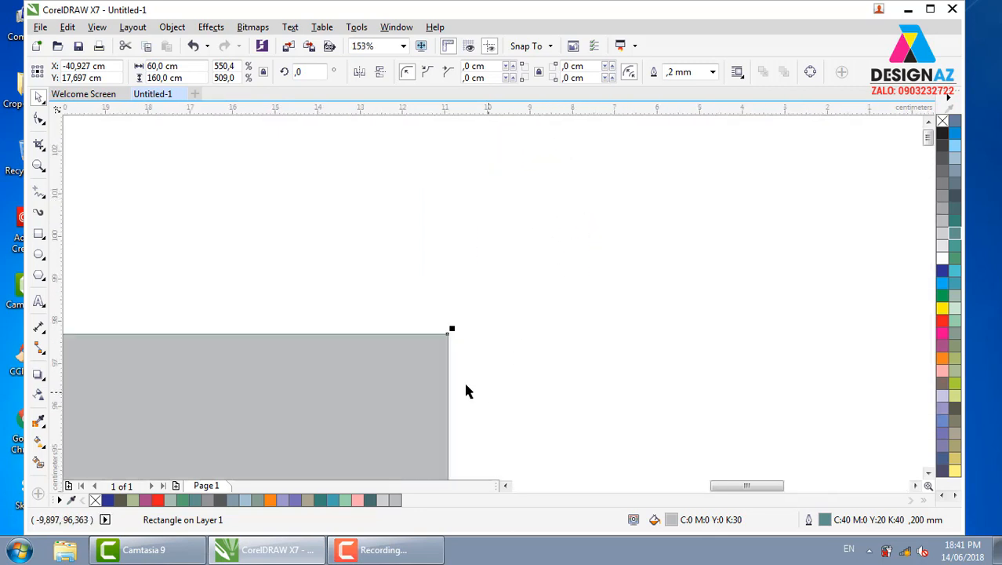
left_click_drag(373, 312, 467, 364)
left_click(459, 177)
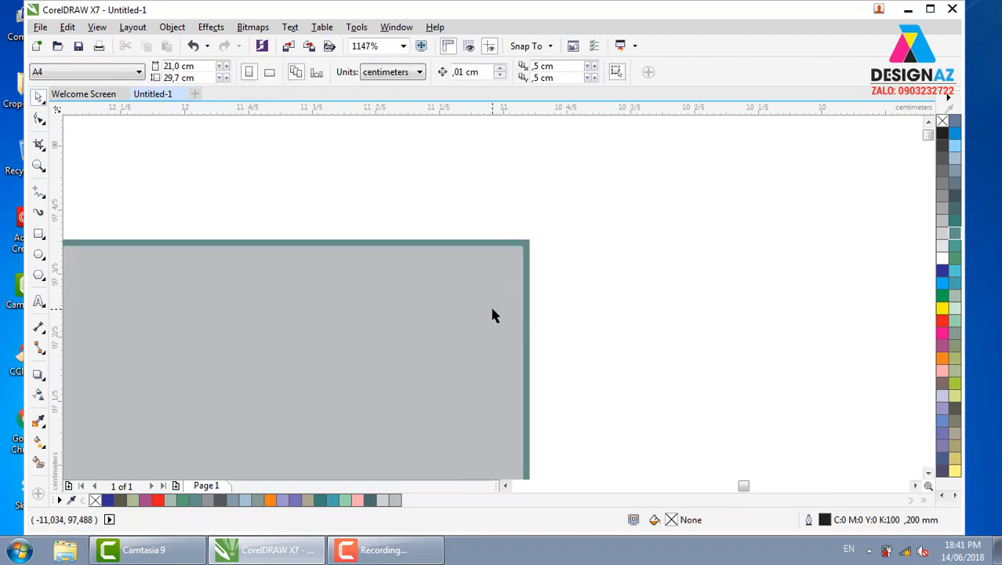
left_click(492, 318)
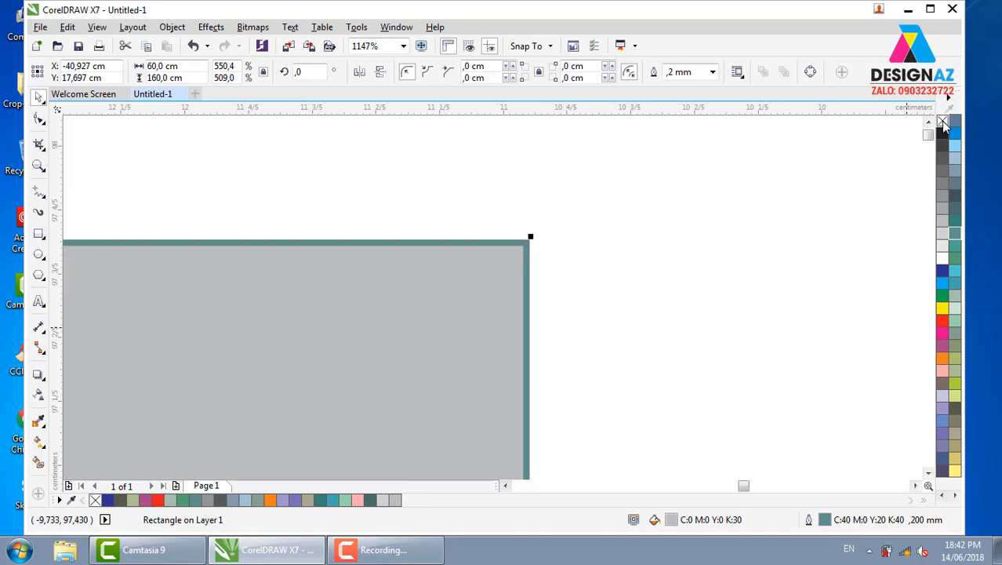
left_click(942, 122)
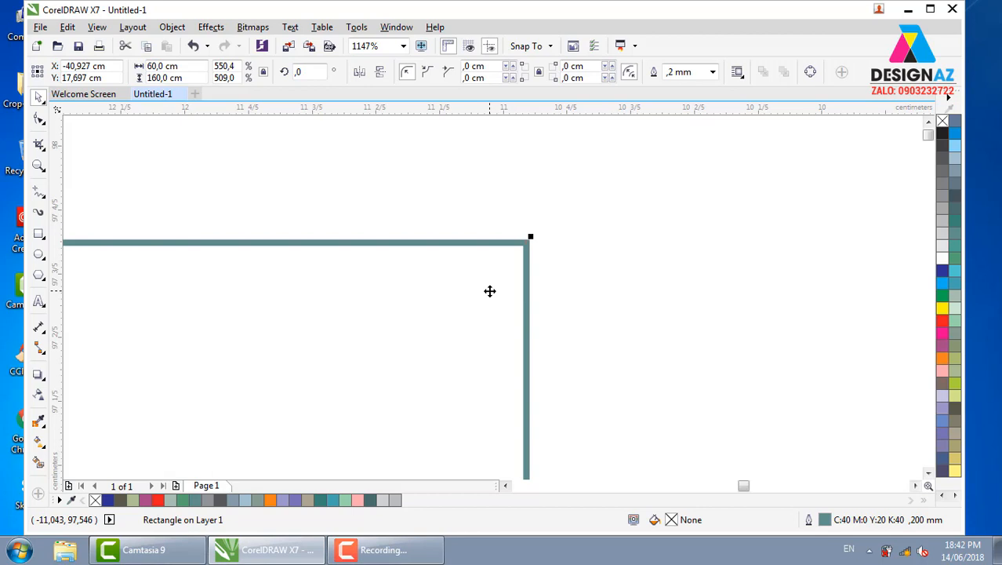
key("ctrl+z")
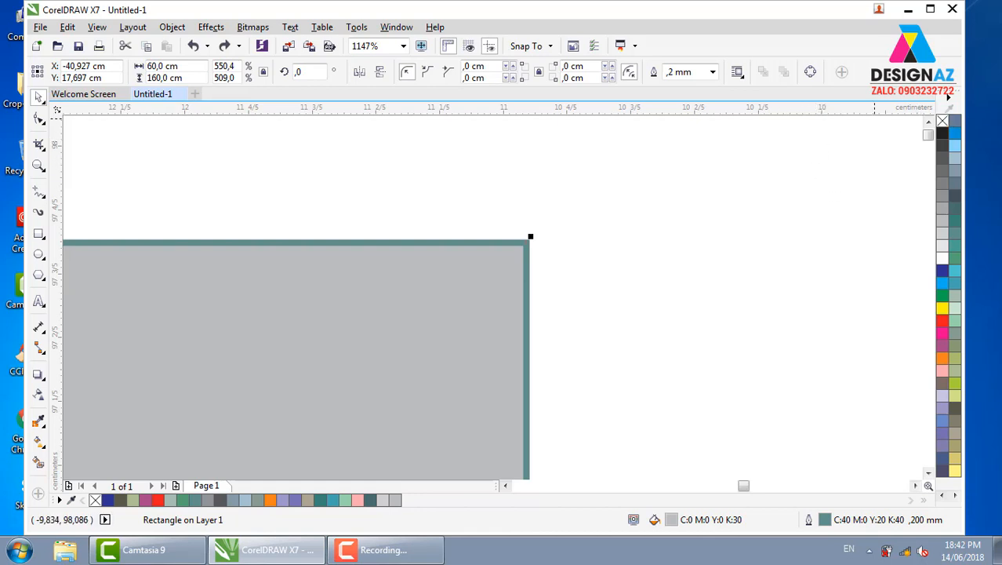
- Remove the outline from the gray rectangle, keeping its 30% black fill
left_click(609, 306)
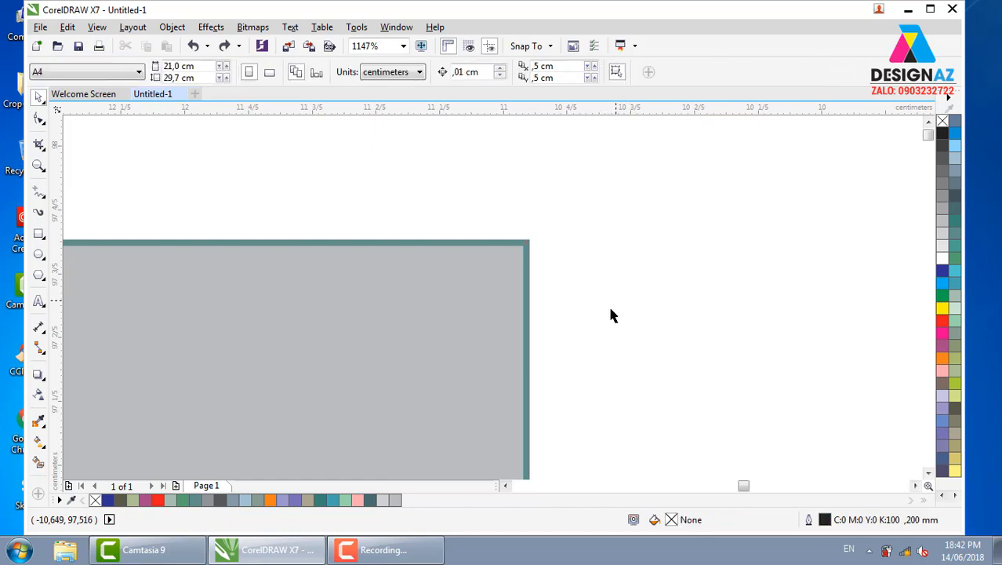
left_click(486, 348)
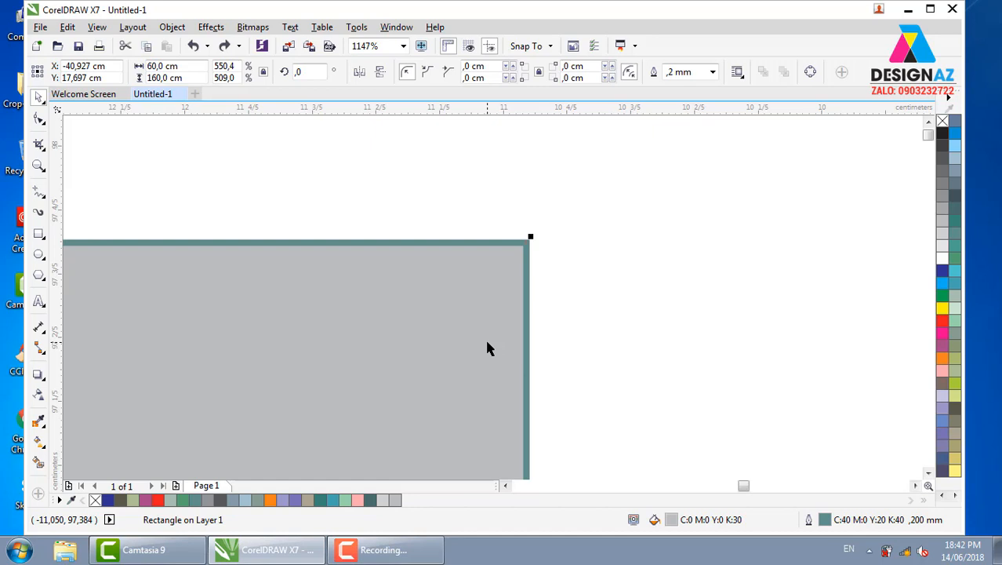
left_click(615, 297)
left_click(489, 306)
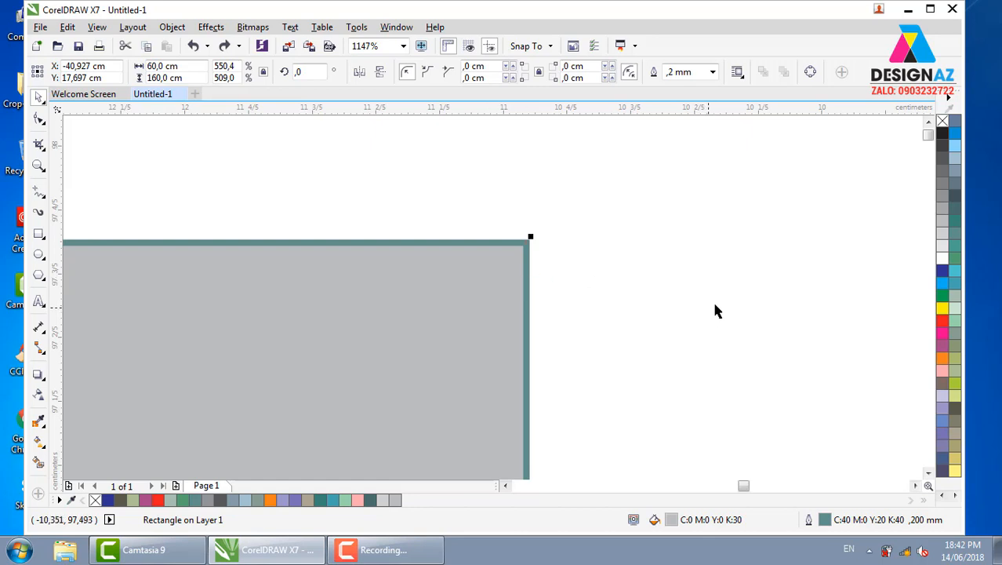
right_click(941, 123)
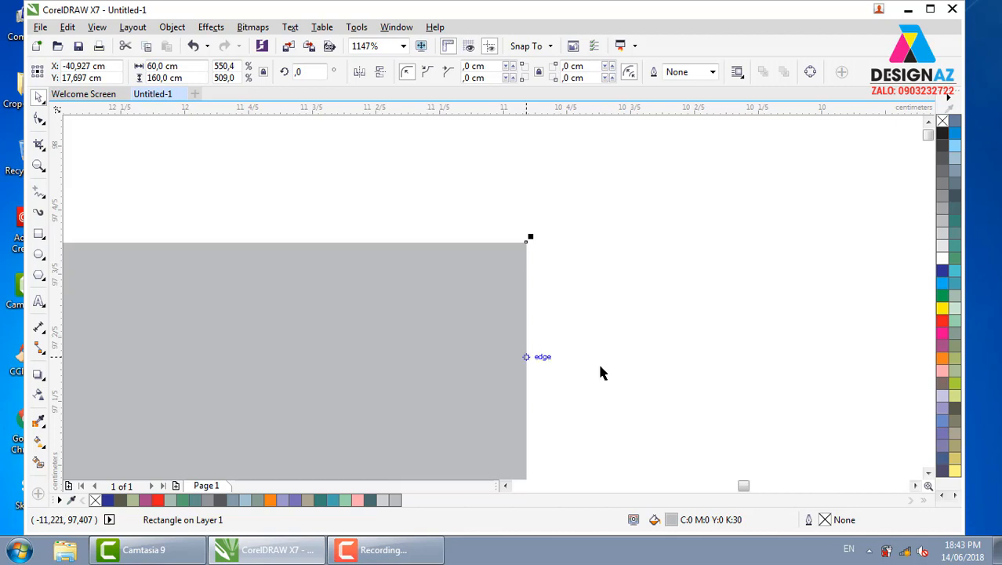
left_click(608, 233)
left_click(492, 291)
left_click(701, 378)
- Fill the rectangle with a blue shade (C:63 M:42 Y:2 K:0), replacing it with a yellow-green shade of yellow (C:47 M:0 Y:100 K:0)
left_click(383, 340)
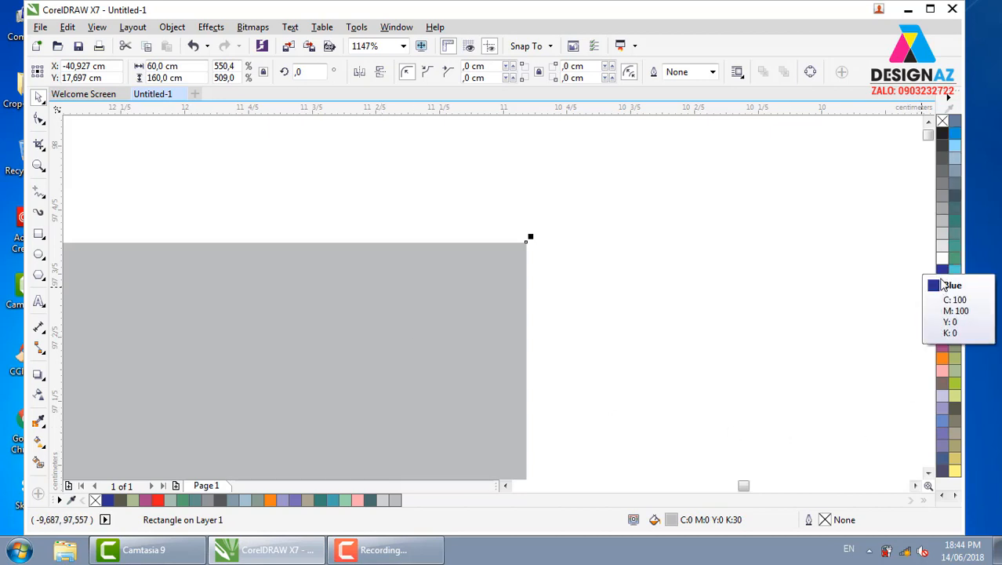
left_click(943, 271)
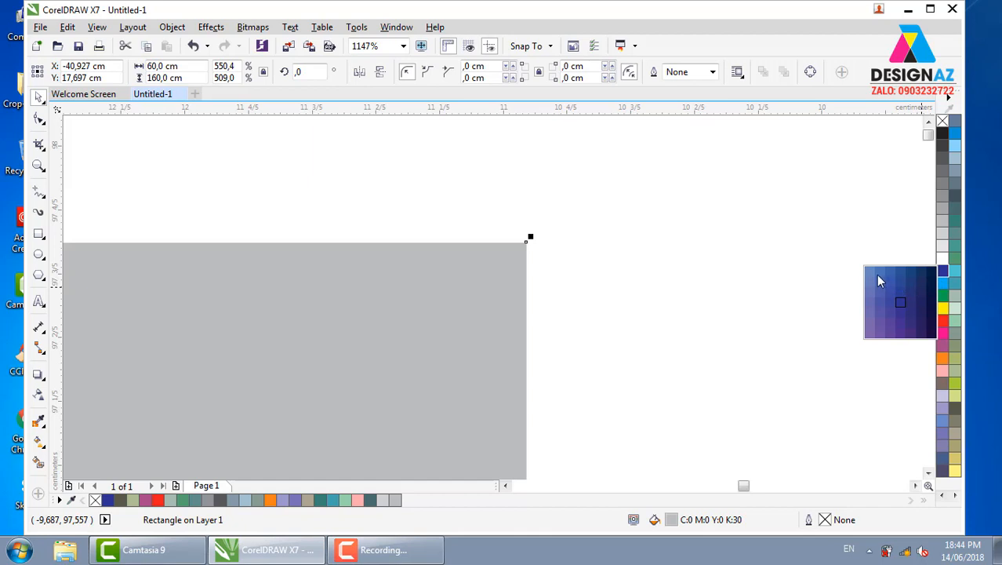
left_click(894, 292)
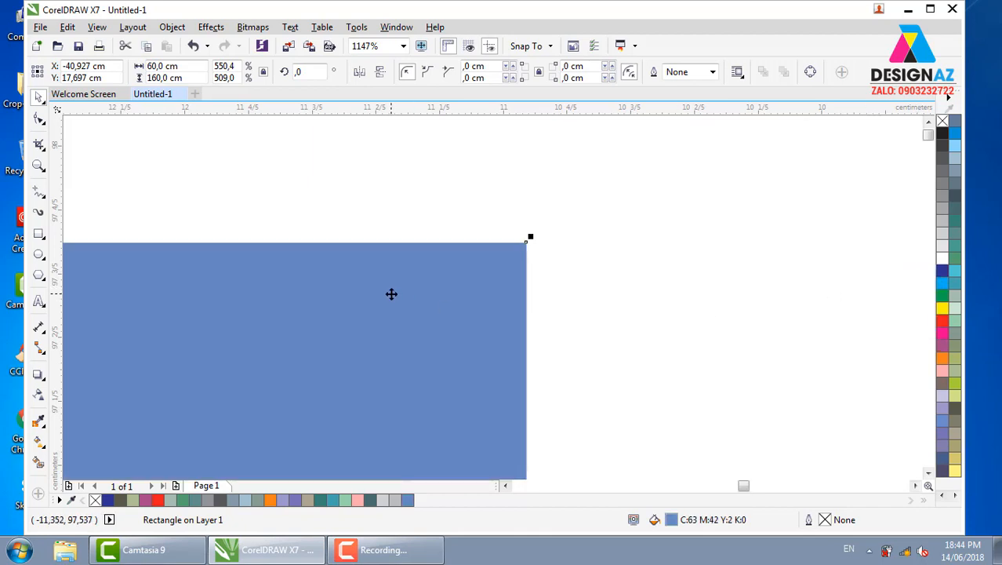
left_click(944, 312)
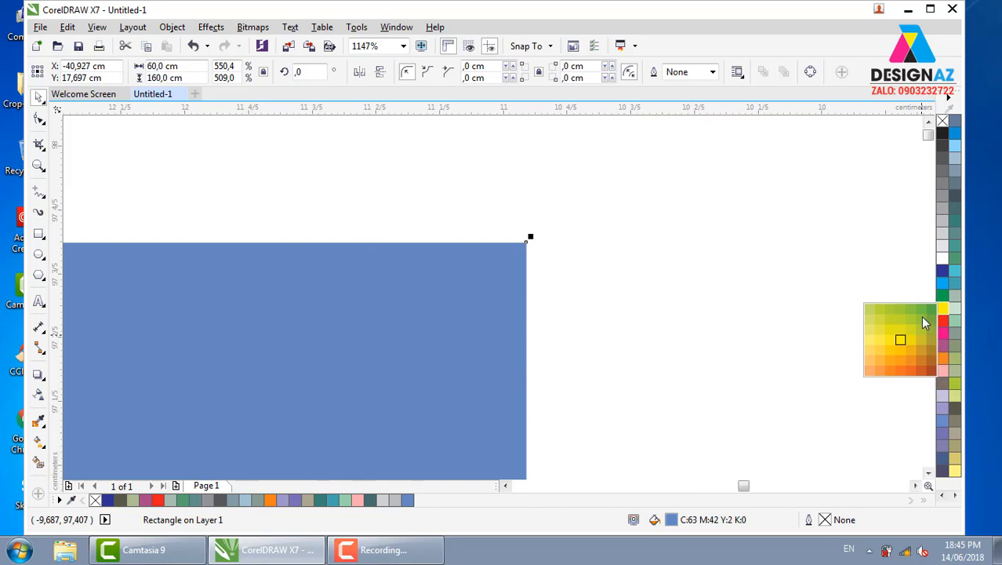
left_click(918, 316)
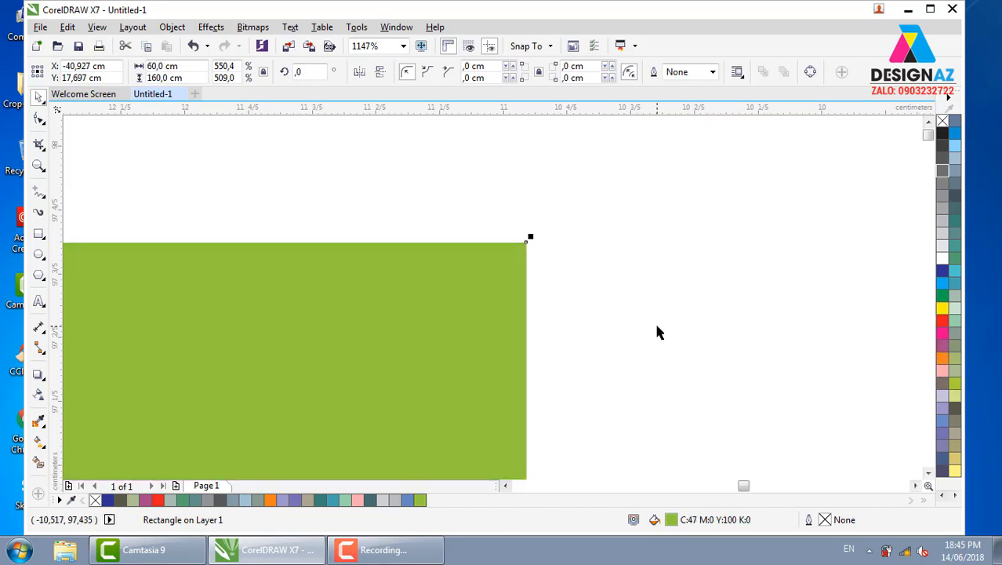
key("shift+F2")
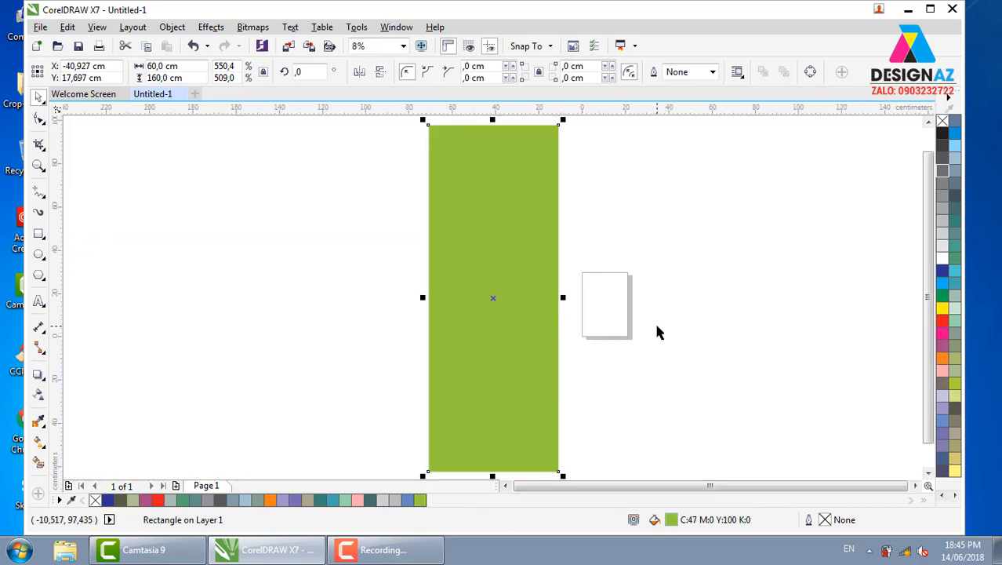
left_click(651, 225)
left_click(506, 288)
left_click(597, 227)
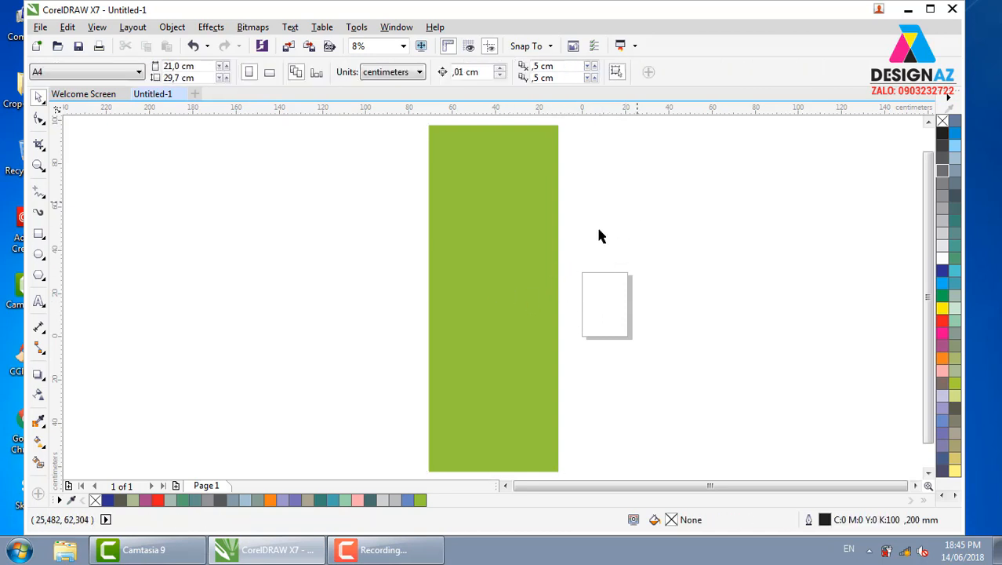
left_click(506, 278)
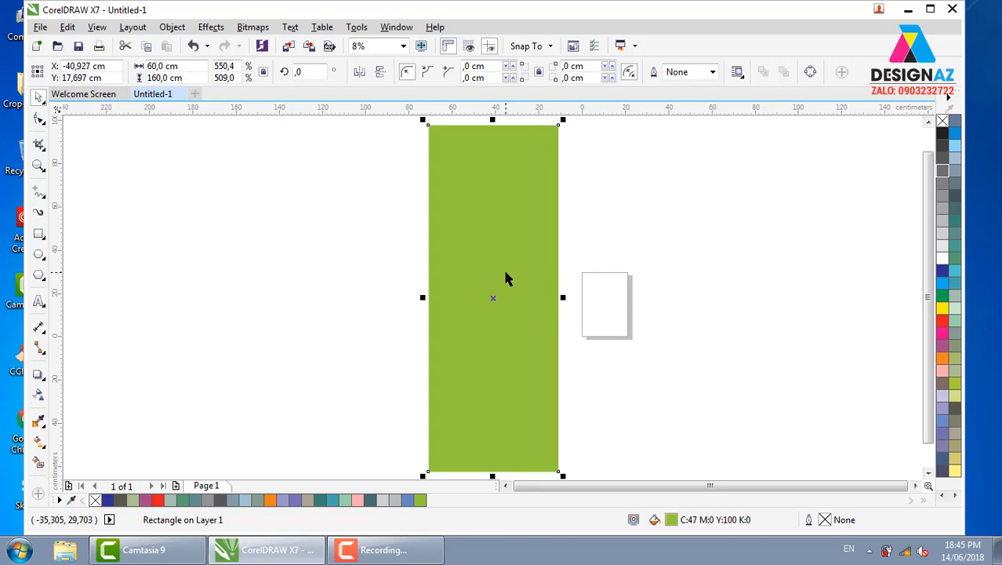
left_click(624, 166)
left_click(480, 208)
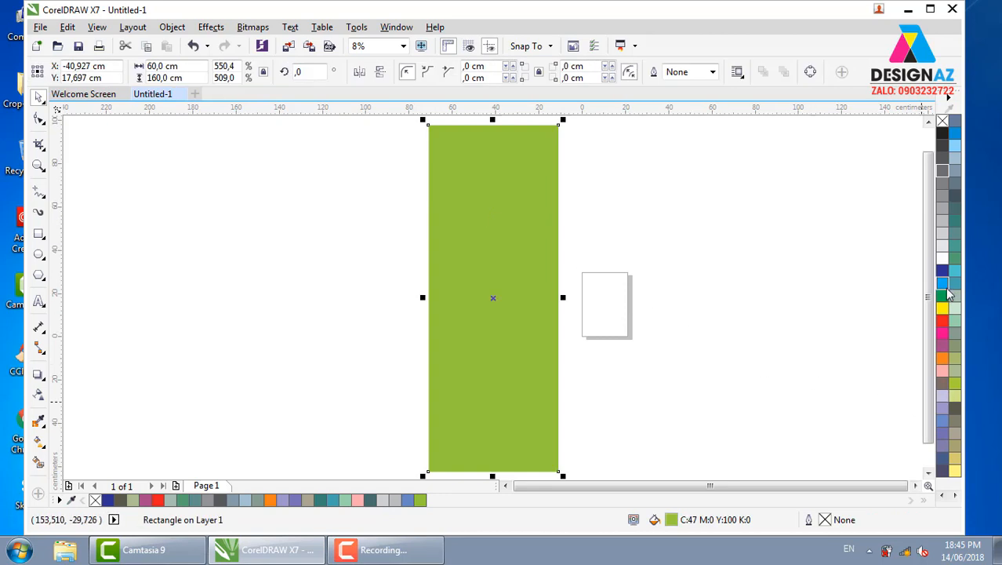
left_click(694, 193)
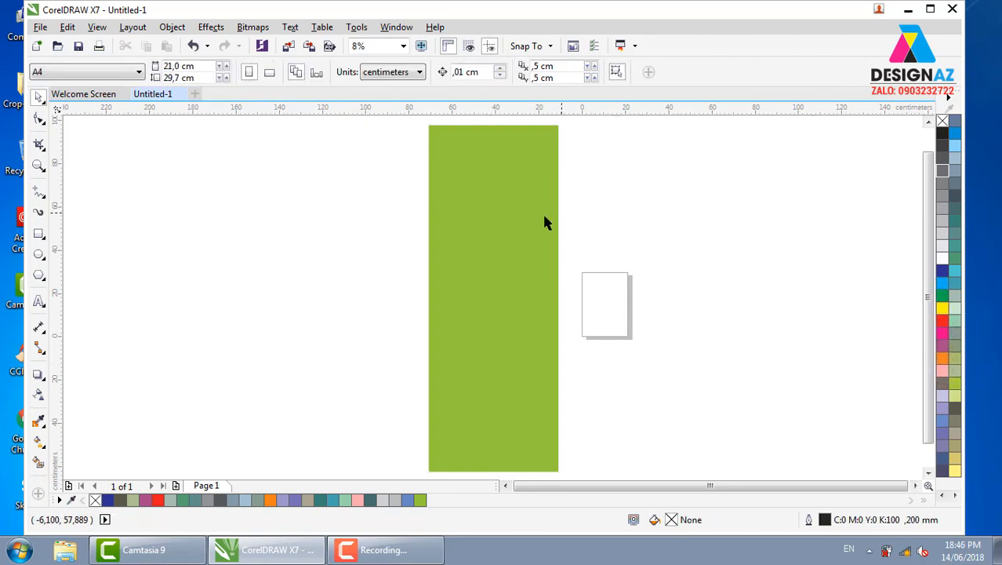
- Select the green rectangle and mix red into its fill in five increments, ending at C:28 M:42 Y:100 K:0
left_click(438, 268)
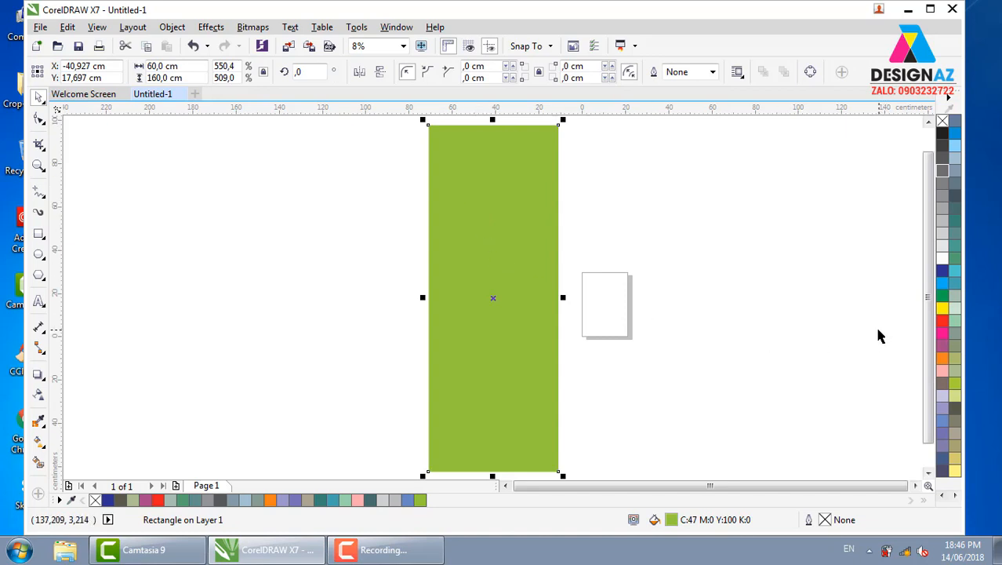
left_click(943, 321, "ctrl")
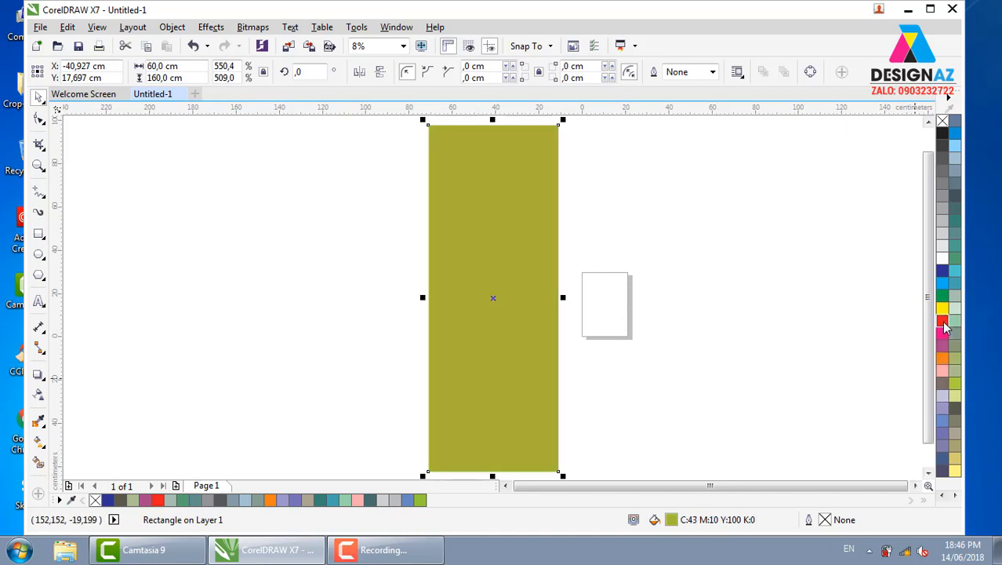
left_click(943, 321, "ctrl")
left_click(943, 321, "ctrl")
left_click(942, 322, "ctrl")
left_click(943, 323, "ctrl")
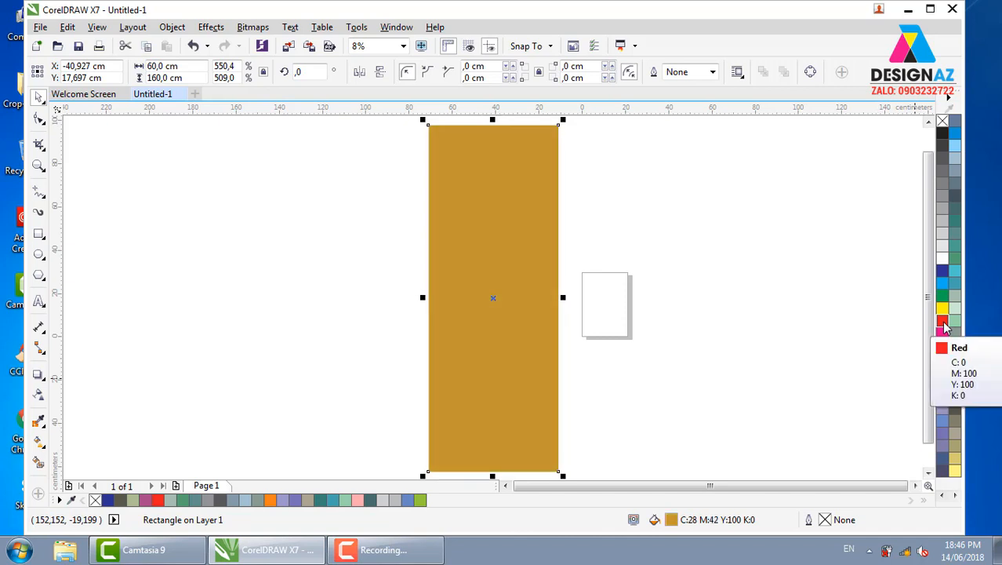
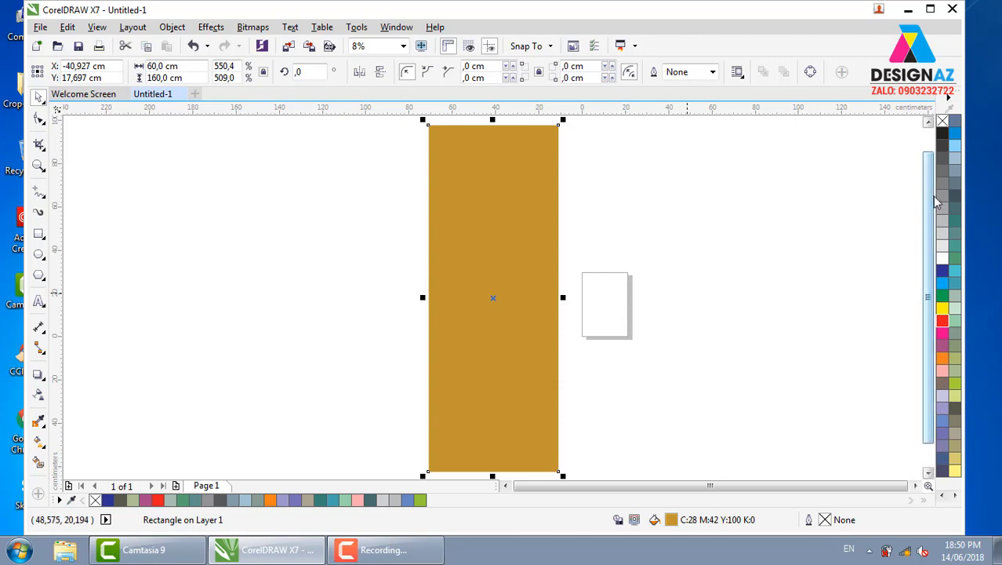
- Open the fill editor for the selected rectangle, compare fountain and uniform fill, and choose uniform fill
left_click(738, 270)
left_click(533, 257)
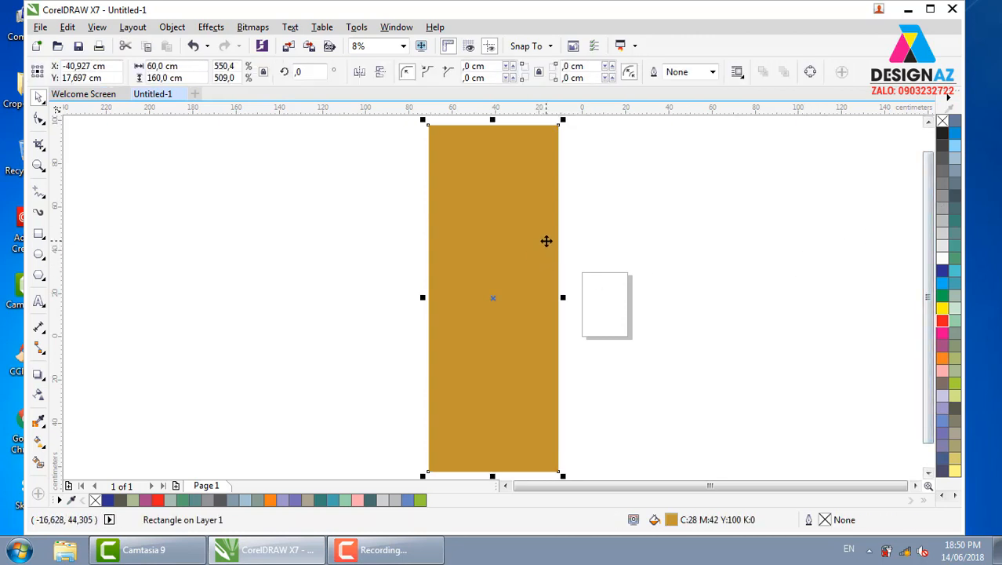
key("F11")
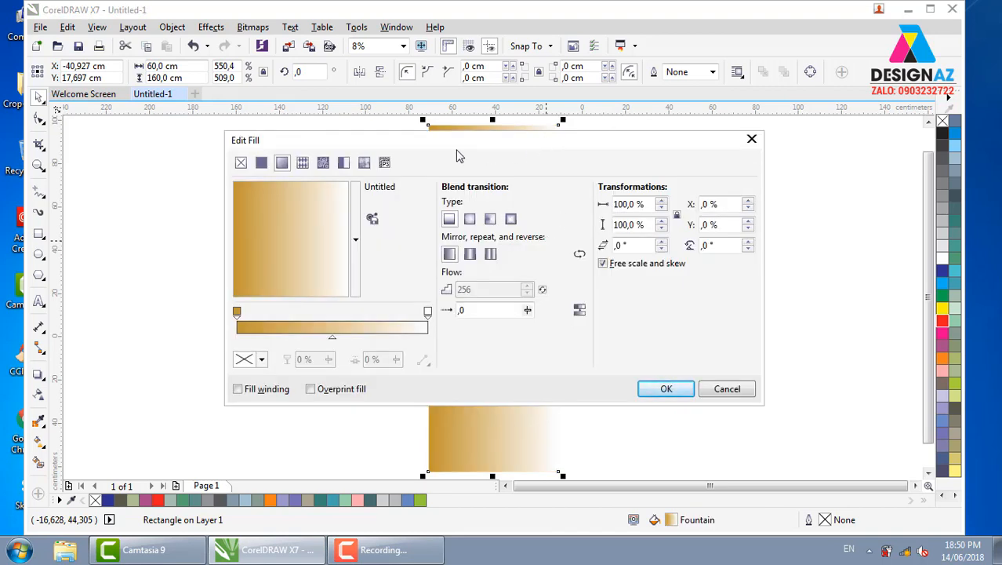
left_click_drag(483, 143, 524, 152)
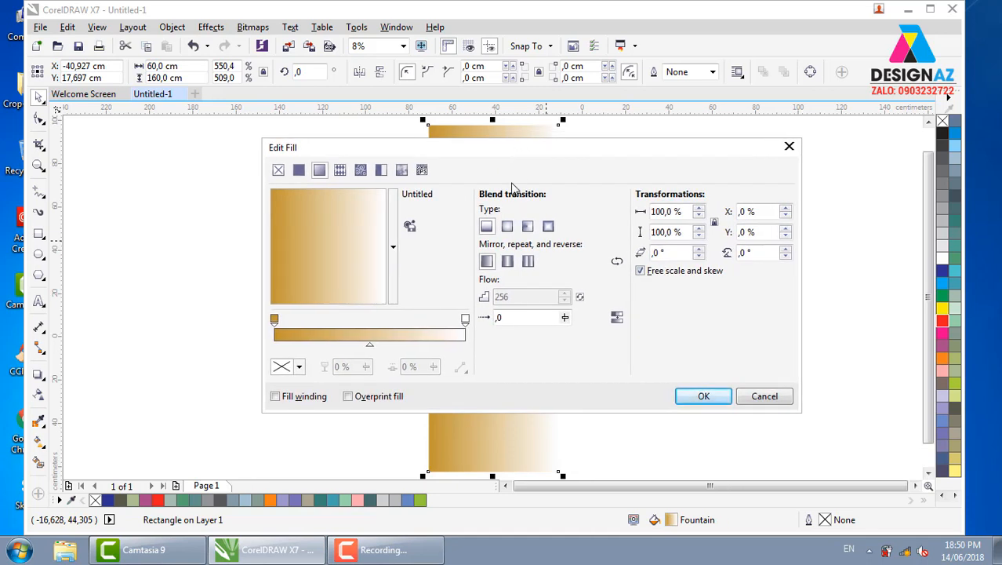
left_click(301, 171)
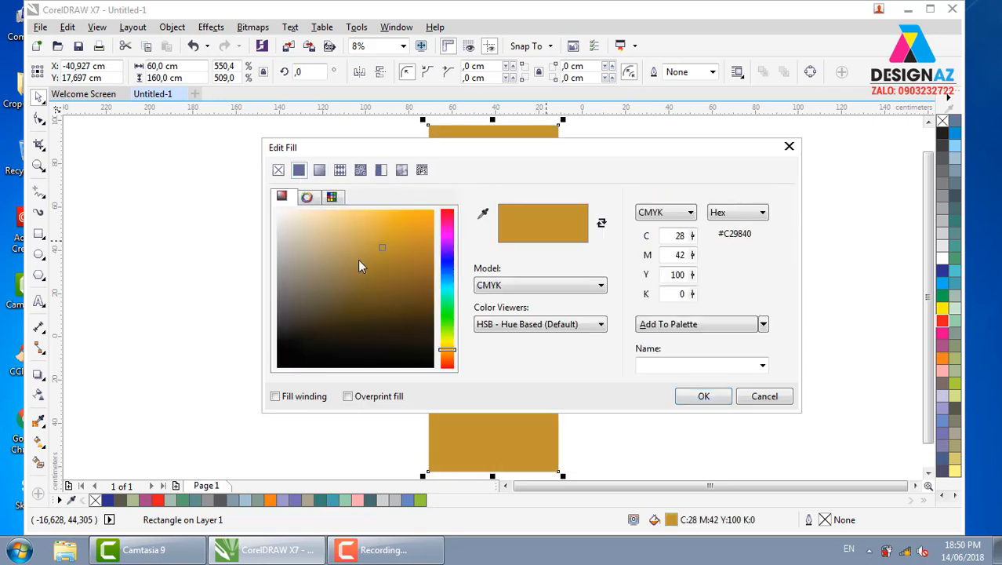
left_click(319, 171)
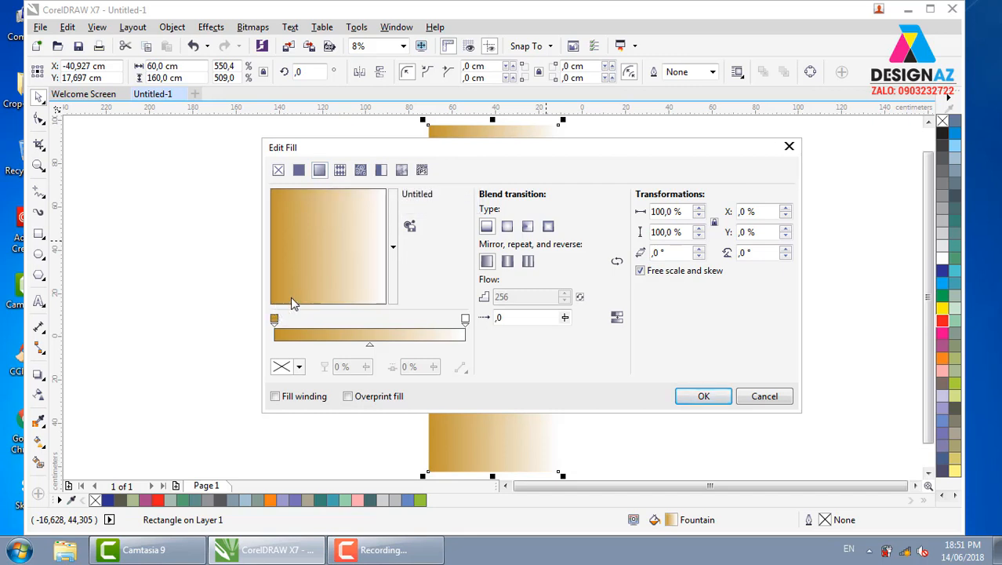
left_click(299, 170)
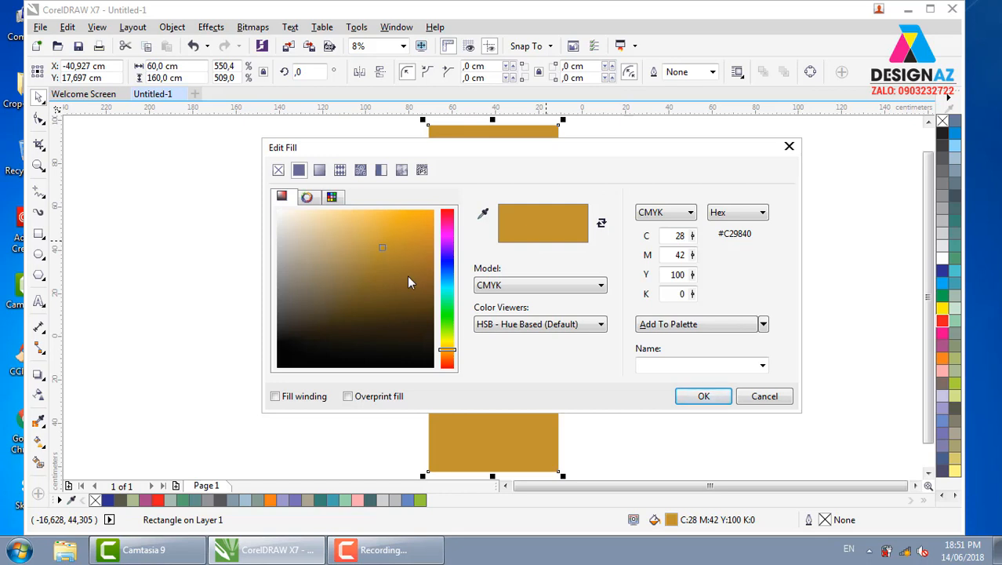
- Pick a medium blue, C:89 M:56 Y:20 K:2, as the uniform fill, apply it, and reselect the rectangle
mouse_move(407, 275)
left_mouse_down()
mouse_move(355, 274)
mouse_move(401, 281)
mouse_move(385, 311)
left_mouse_up()
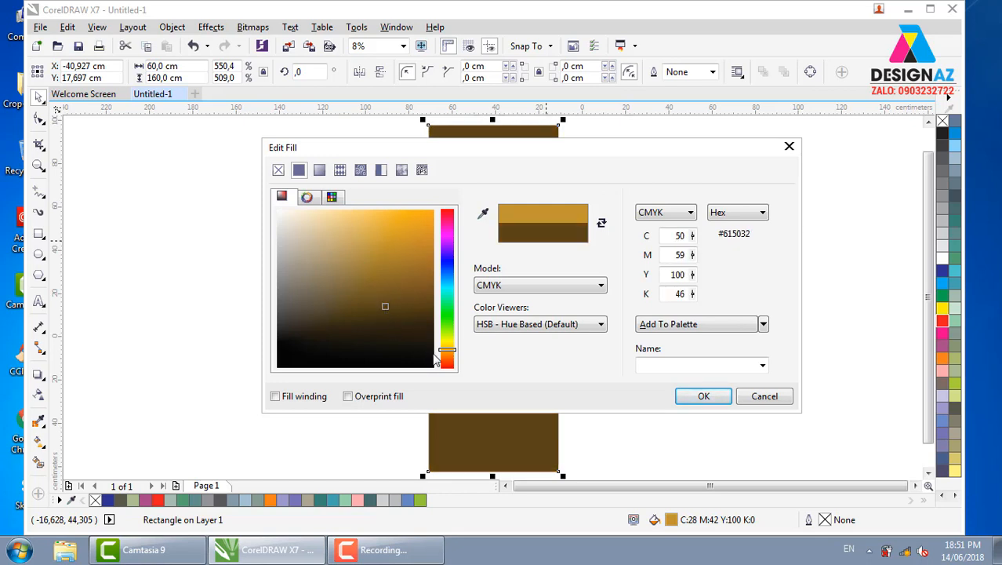
left_click_drag(451, 348, 447, 315)
mouse_move(405, 236)
left_mouse_down()
mouse_move(388, 267)
mouse_move(409, 293)
mouse_move(452, 289)
mouse_move(453, 276)
mouse_move(354, 247)
mouse_move(382, 275)
left_mouse_up()
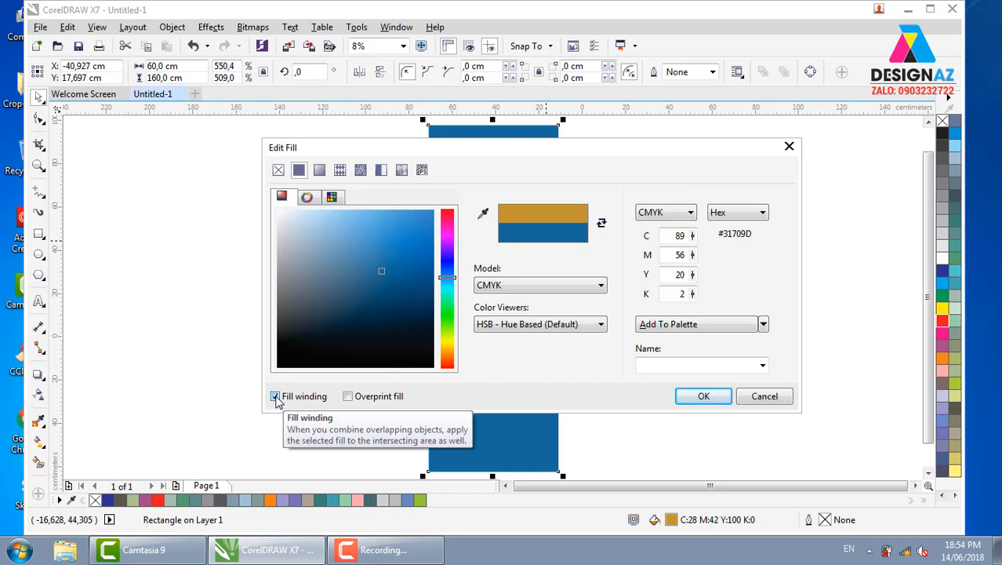
left_click(702, 395)
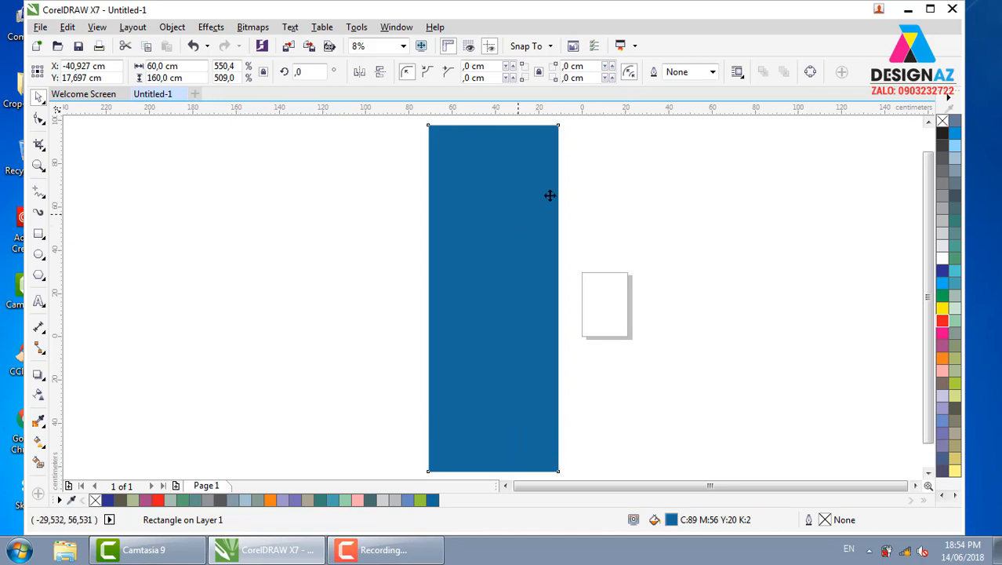
left_click(624, 183)
left_click(546, 212)
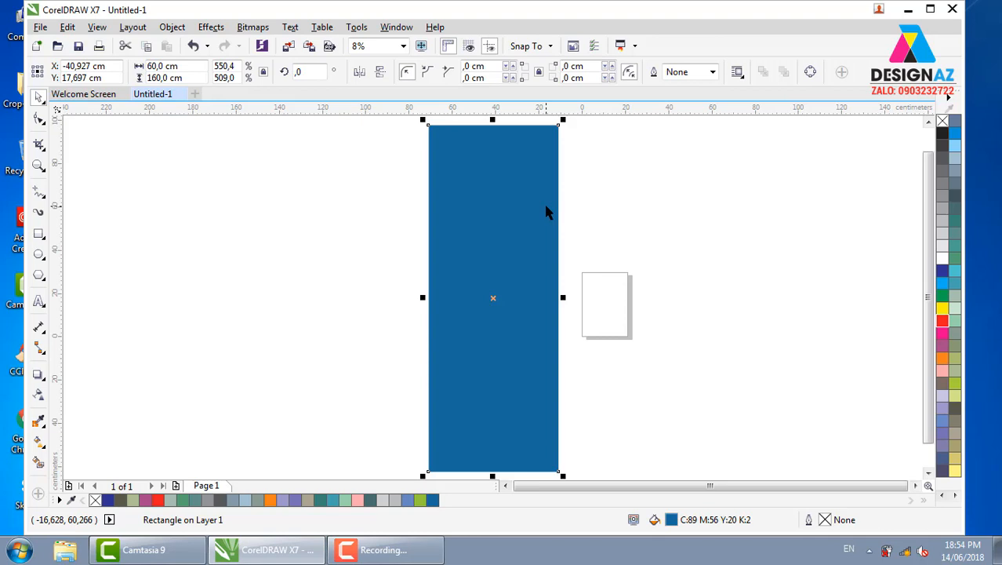
- Move the blue rectangle about 91 cm to the other side of the page, and undo the move
left_click(635, 219)
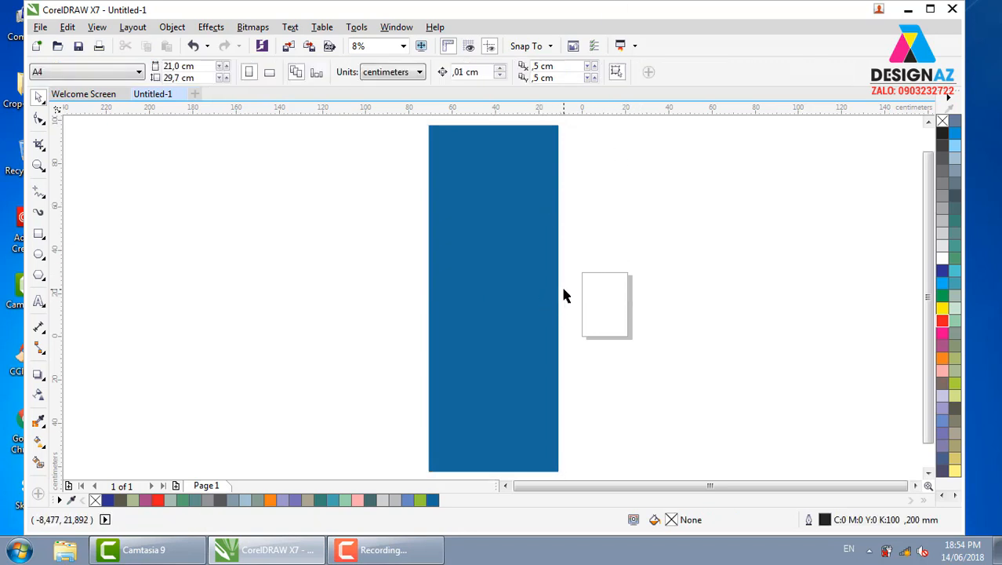
left_click(493, 276)
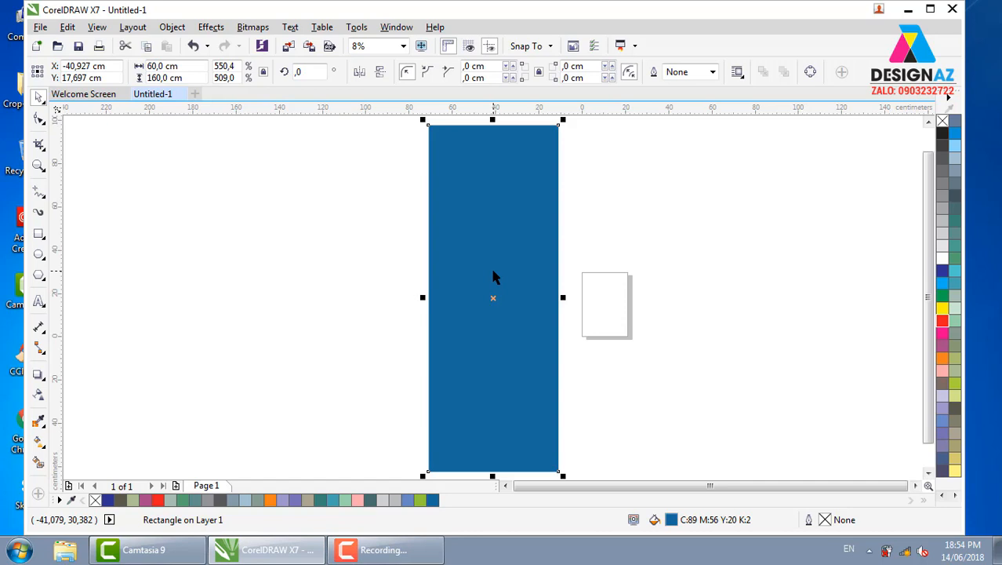
left_click(632, 227)
left_click_drag(476, 247, 673, 241)
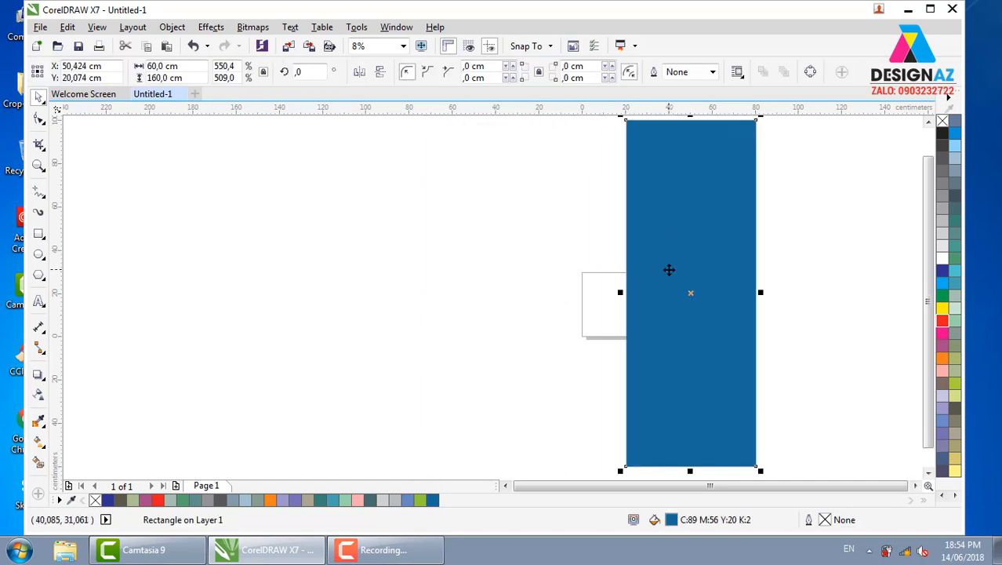
key("ctrl+z")
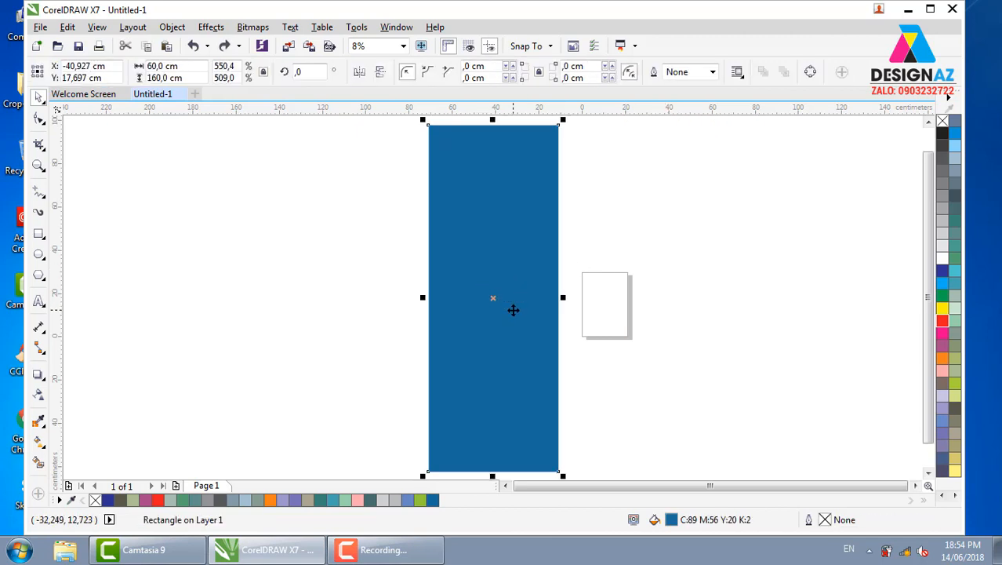
- Place a copy of the blue rectangle partly overlapping the original and the page, undo it, and reselect the original
left_click_drag(541, 296, 636, 277)
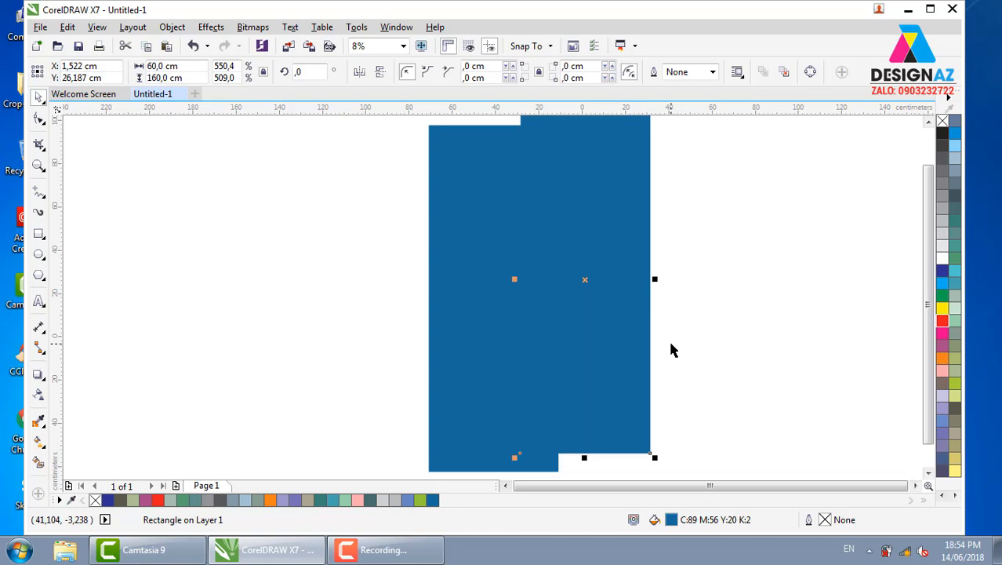
key("ctrl+z")
left_click(488, 291)
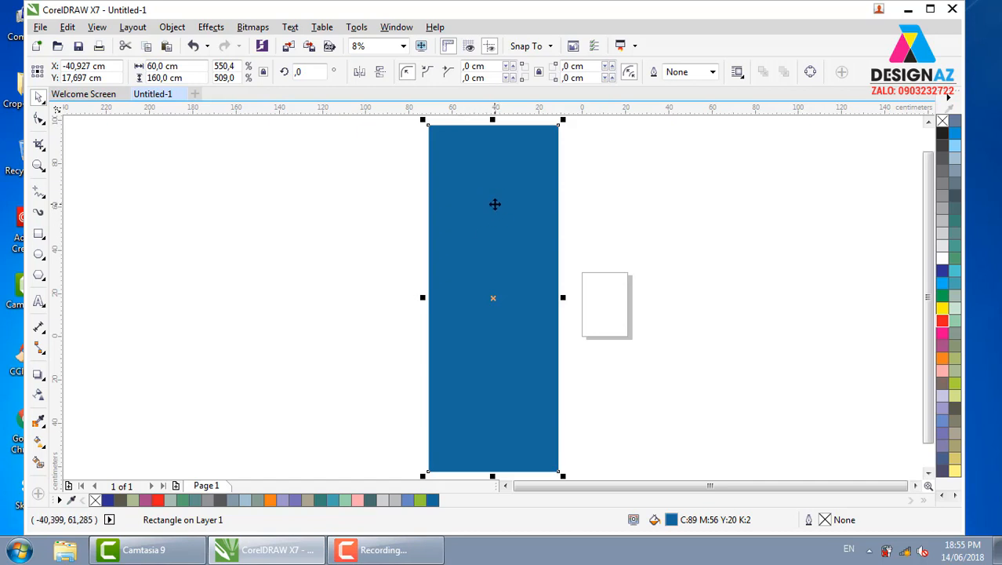
left_click_drag(487, 205, 713, 210)
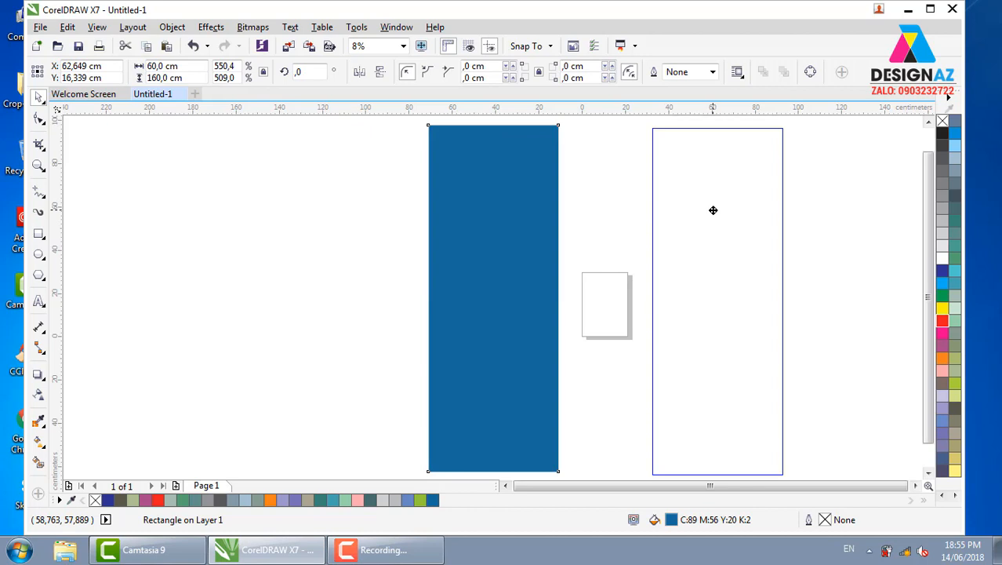
left_click_drag(713, 210, 798, 125)
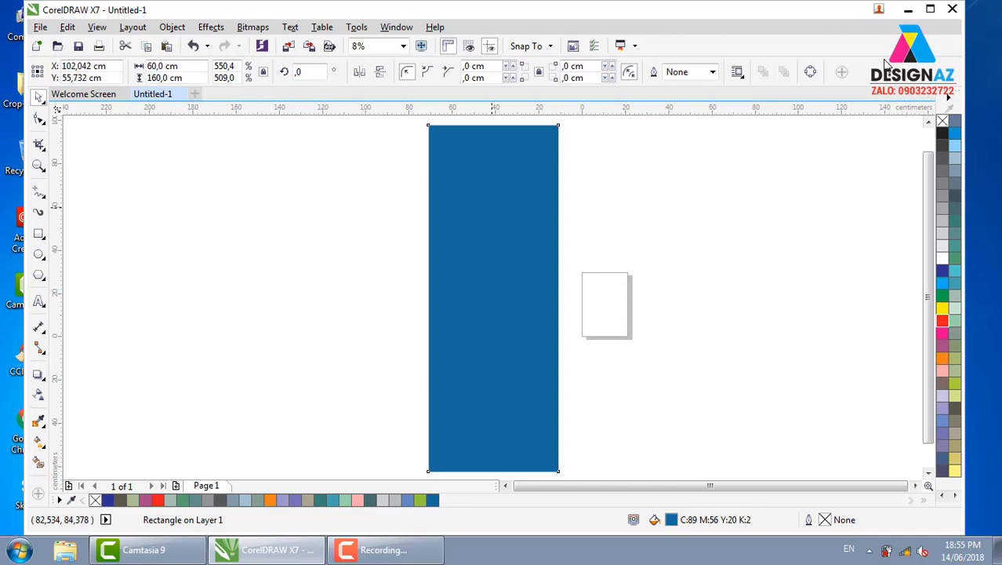
left_click(580, 229)
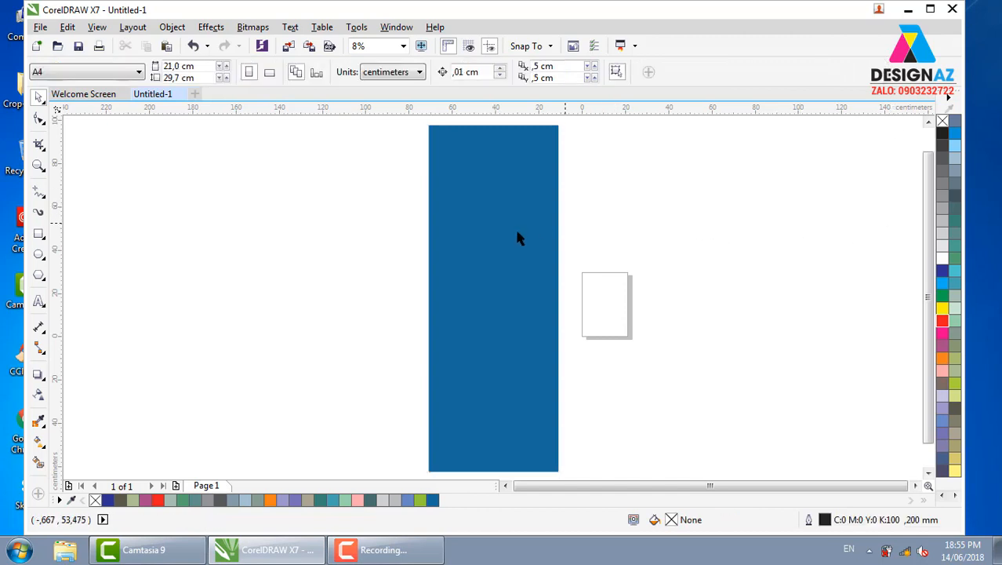
- Duplicate the blue rectangle about 114 cm to the left of the original, and delete the copy
left_click(517, 237)
left_click_drag(494, 239, 250, 250)
right_click(249, 250)
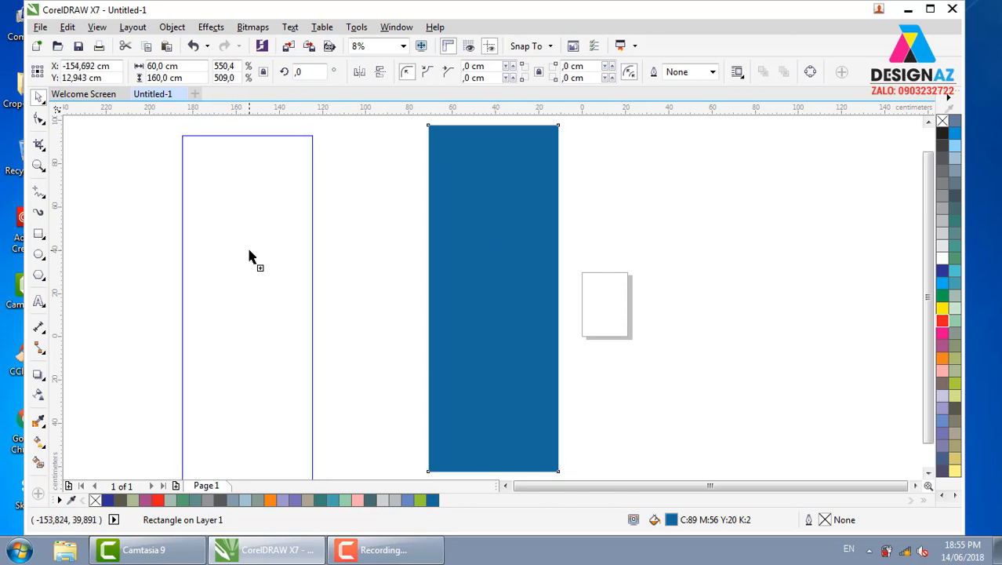
left_click_drag(249, 252, 248, 253)
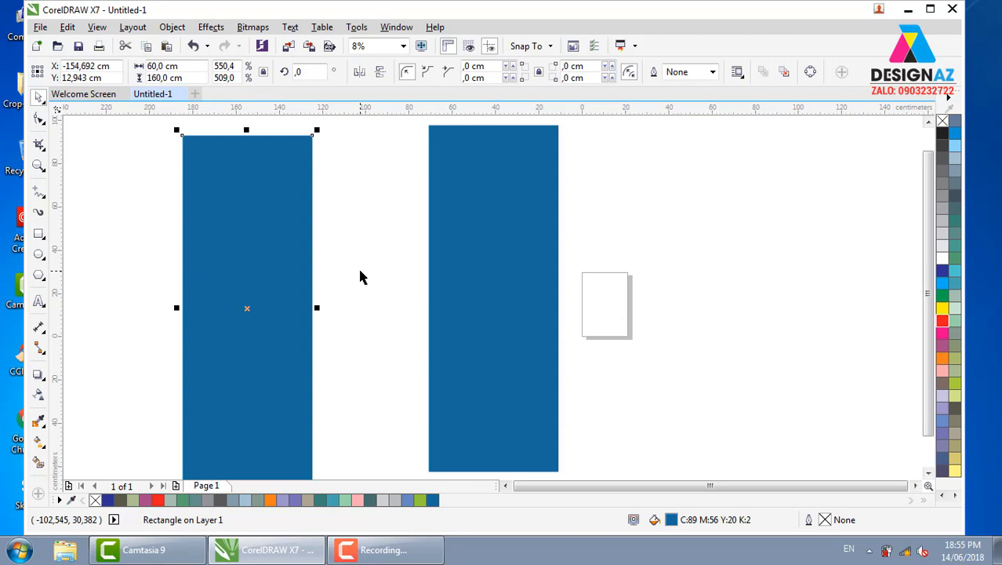
key("Delete")
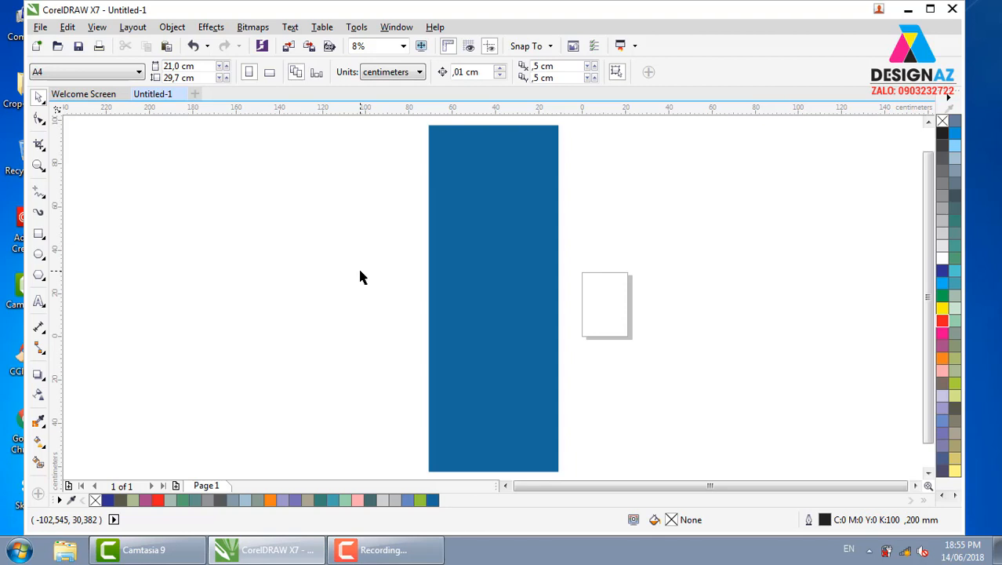
- Duplicate the rectangle again about 116 cm to its left and slightly higher, and delete that copy
left_click(527, 287)
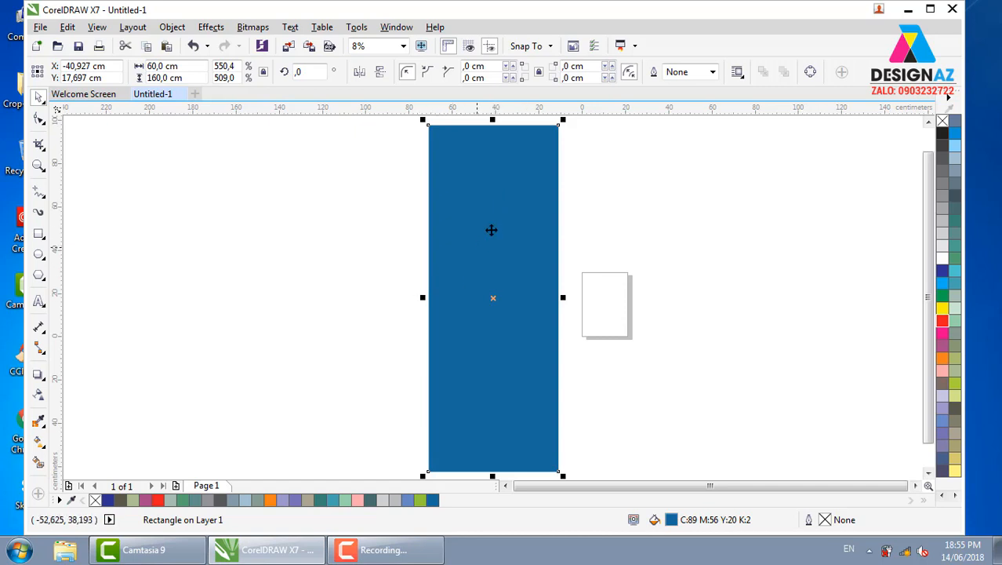
left_click_drag(477, 229, 242, 215)
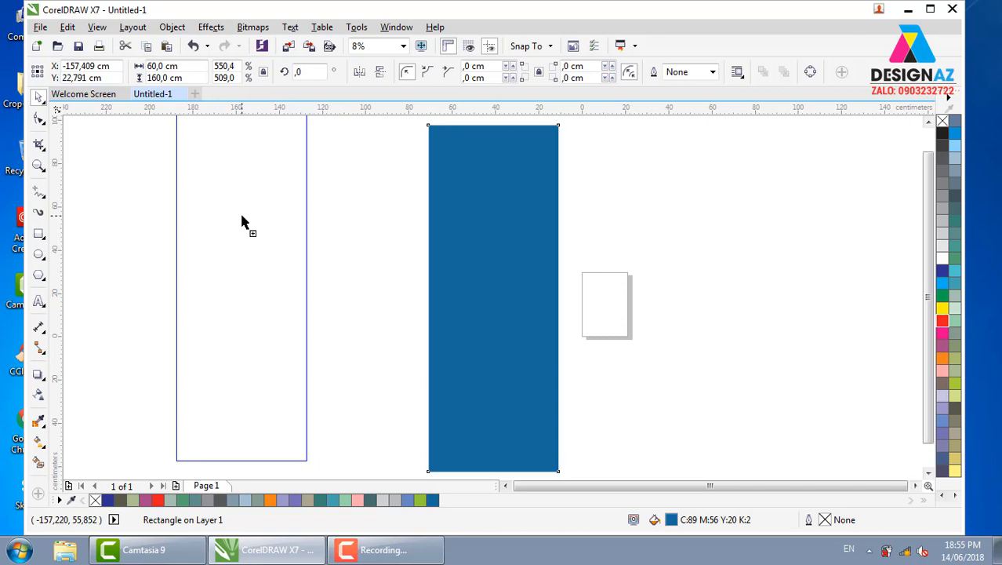
left_click_drag(241, 217, 241, 217)
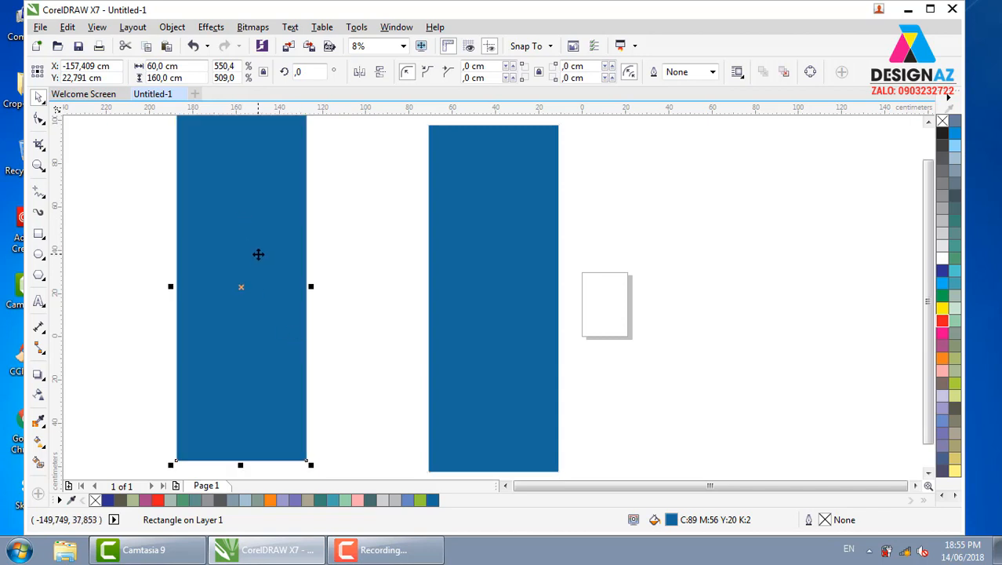
key("Delete")
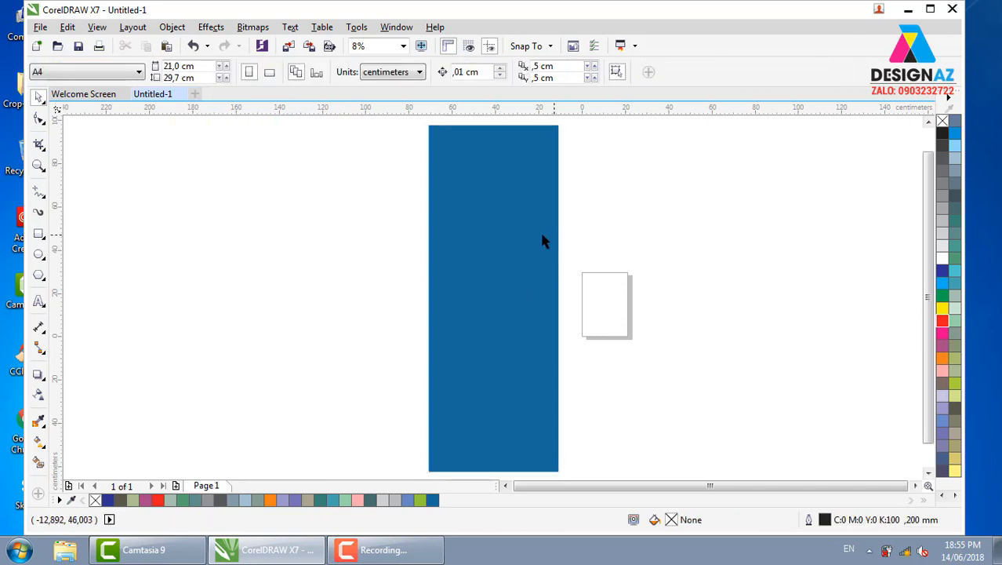
- Duplicate the rectangle about 90 cm to its right, partly covering the page, and delete the copy
left_click(491, 213)
left_click_drag(487, 220, 671, 225)
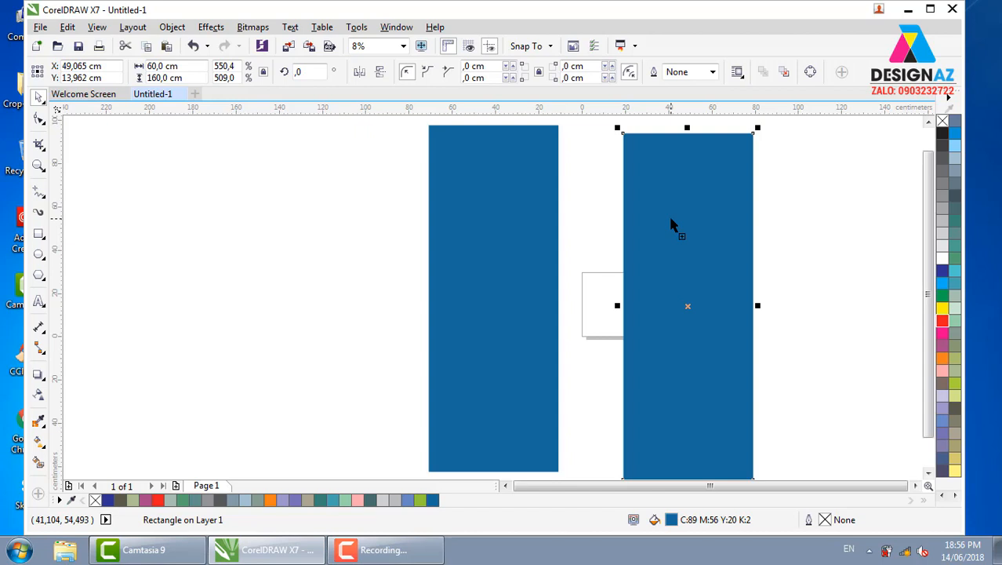
key("Delete")
left_click(497, 307)
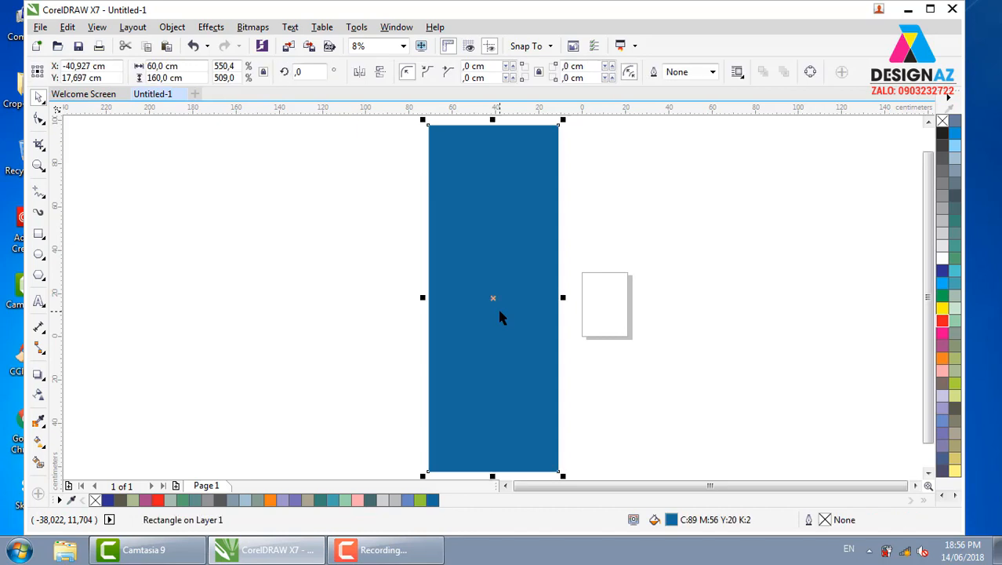
left_click(637, 237)
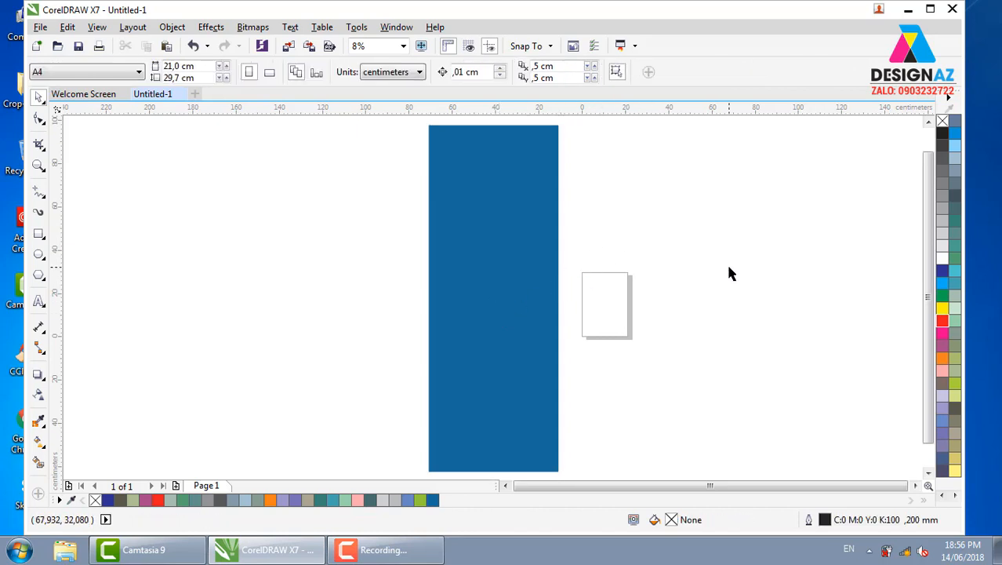
- Select the rectangle and move it freely around the workspace, finishing centred at about X -44.7 cm, Y 15.7 cm
left_click(521, 264)
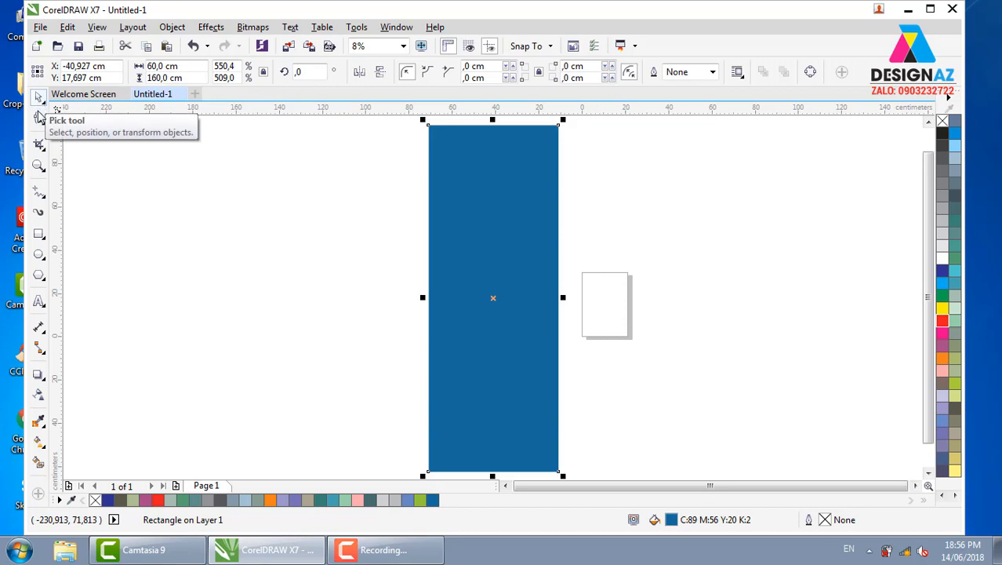
left_click(306, 208)
left_click(494, 219)
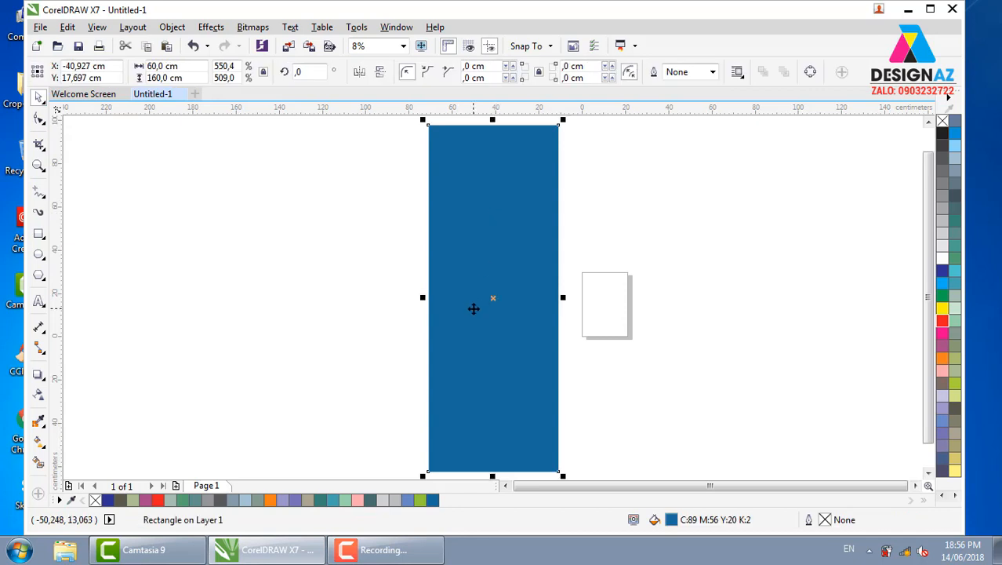
left_click_drag(509, 232, 335, 235)
left_click_drag(326, 285, 537, 352)
left_click_drag(541, 294, 530, 270)
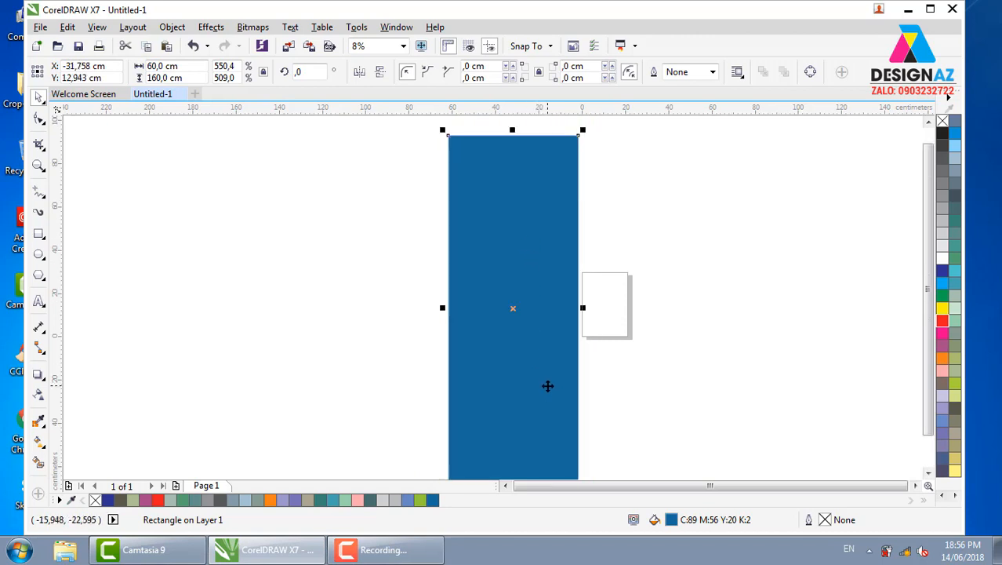
left_click(659, 299)
left_click_drag(516, 263, 490, 258)
left_click(486, 216)
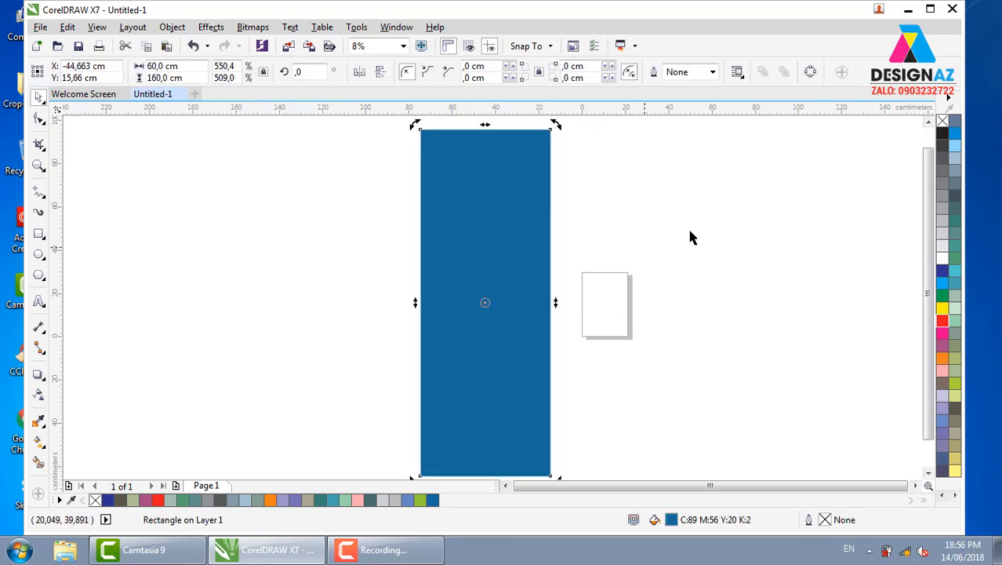
- Stretch the rectangle outward on both sides to about 120.9 cm wide and shorten it from both ends to about 140.9 cm high
left_click(687, 226)
left_click(525, 207)
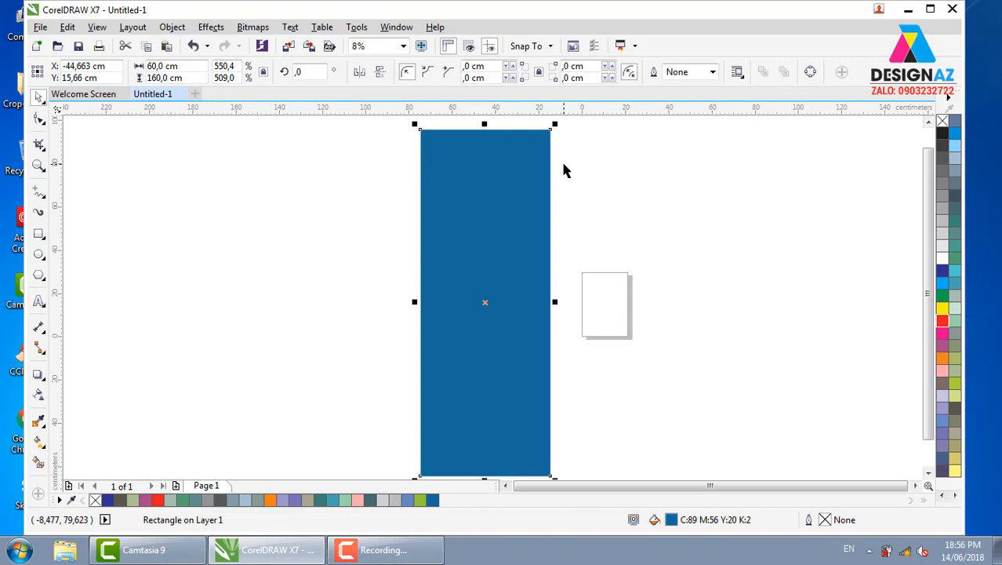
left_click(570, 284)
left_click(530, 296)
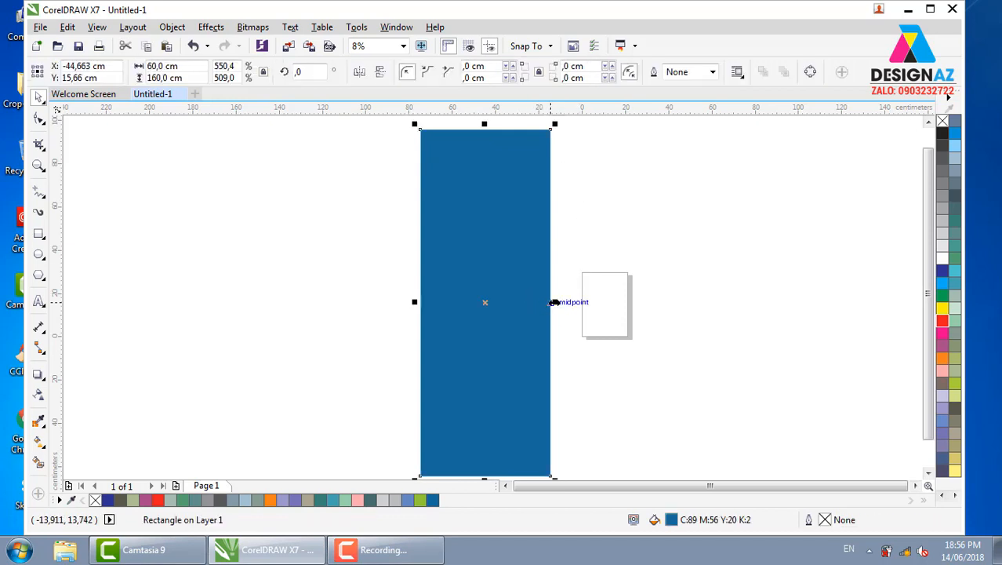
left_click_drag(554, 302, 593, 302)
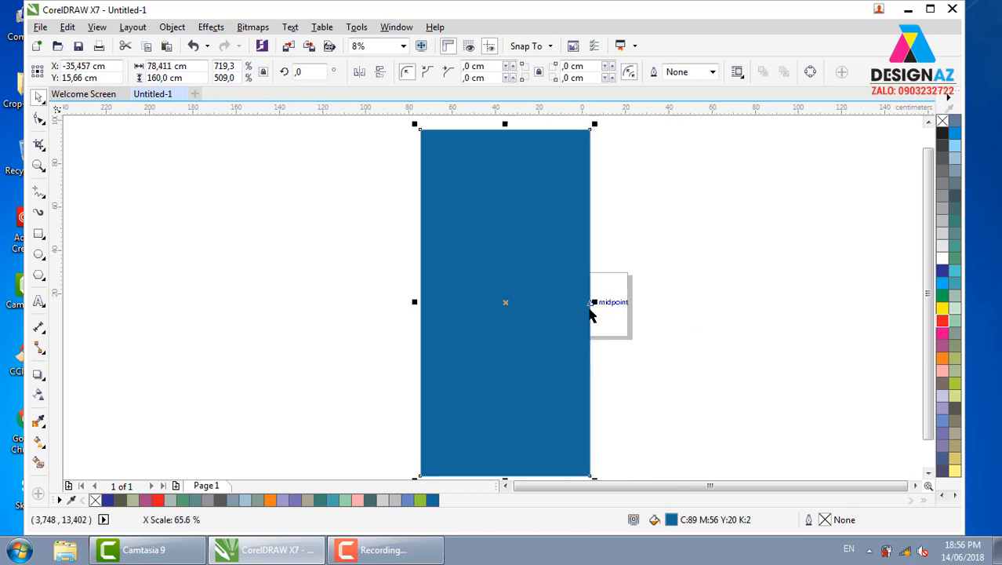
left_click_drag(414, 301, 322, 299)
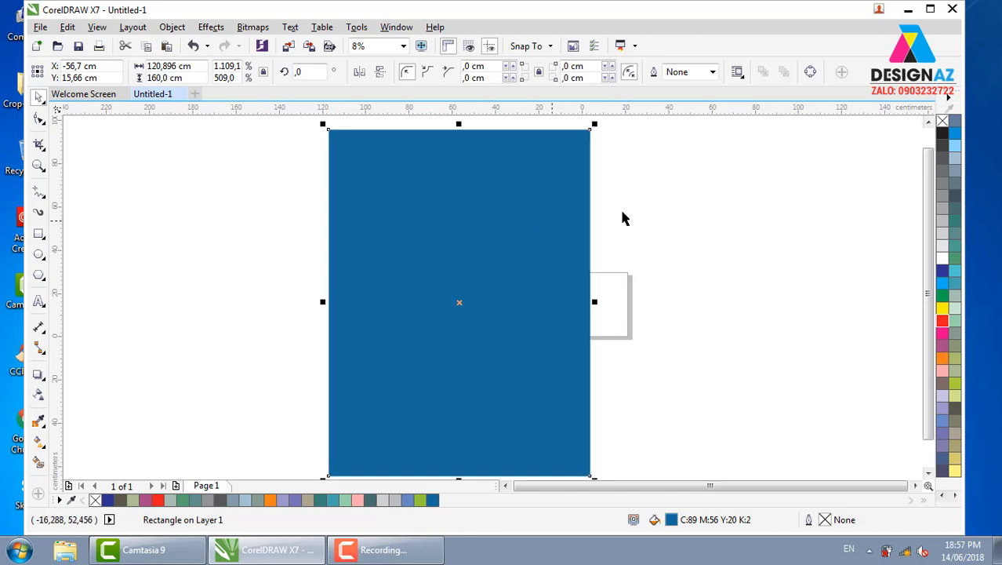
left_click_drag(458, 124, 471, 144)
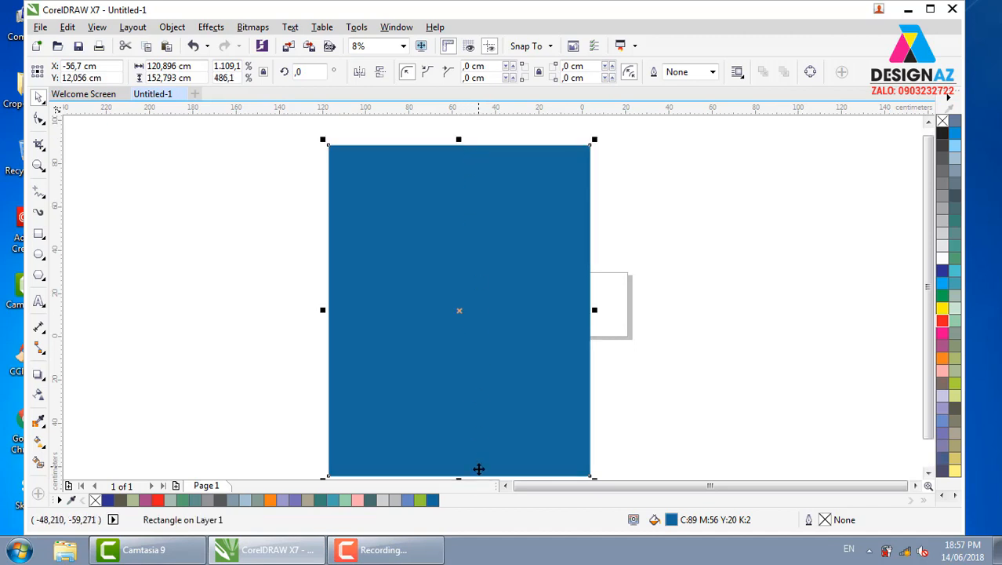
left_click_drag(459, 475, 460, 453)
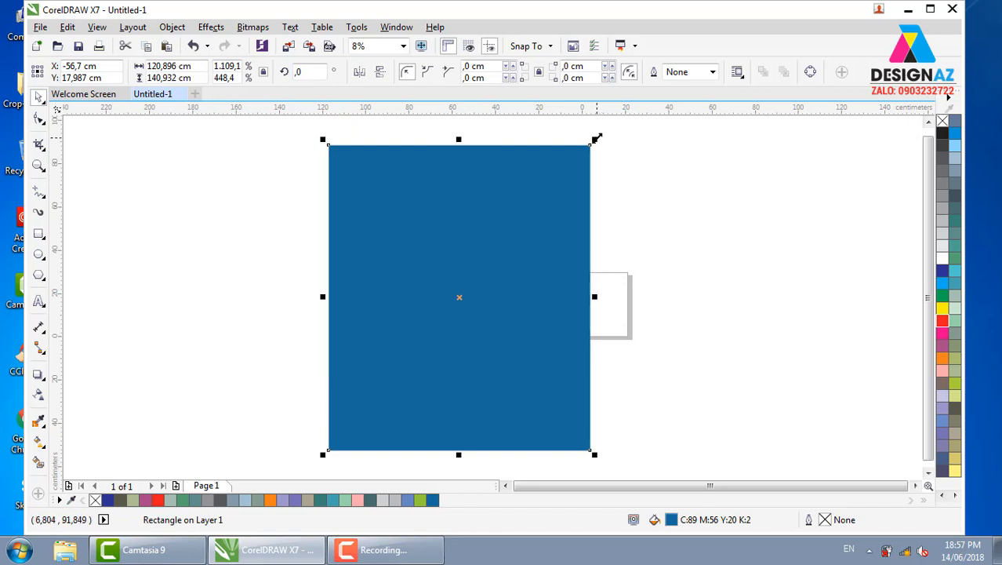
- Scale the rectangle proportionally to about 90.3 × 105.3 cm and move its centre to about X -85.2 cm, Y 52.1 cm
left_click_drag(597, 138, 759, 151)
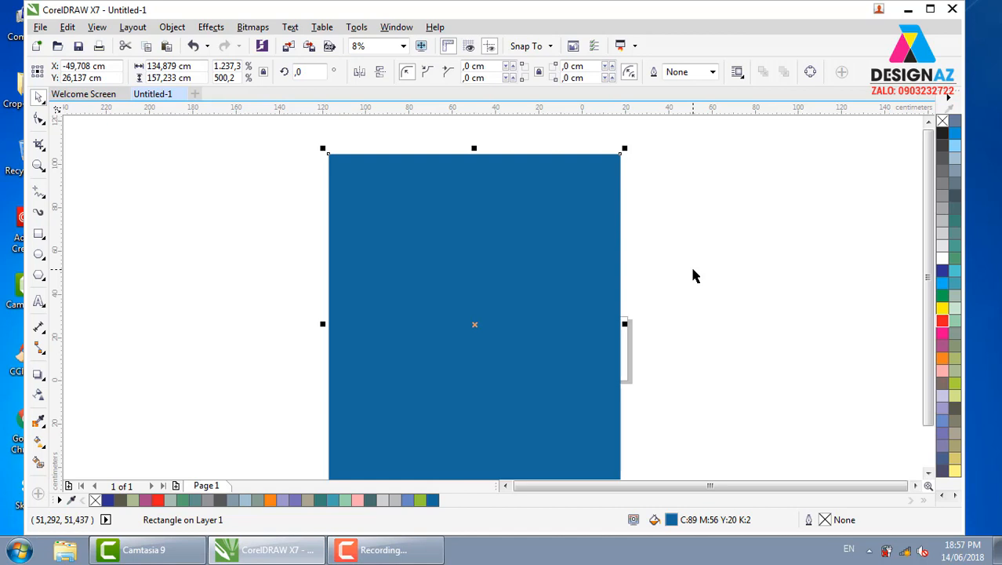
left_click_drag(625, 149, 545, 284)
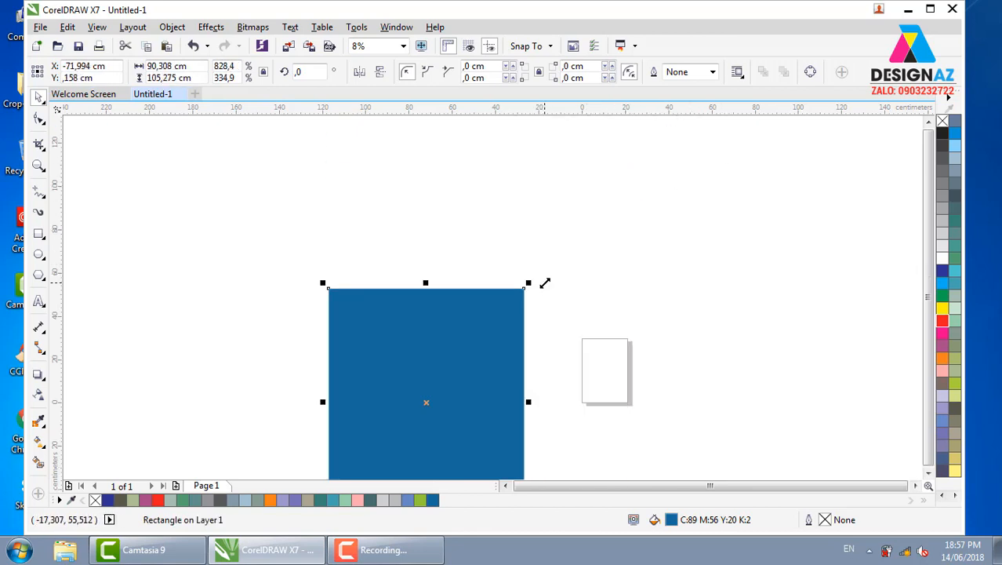
left_click(597, 272)
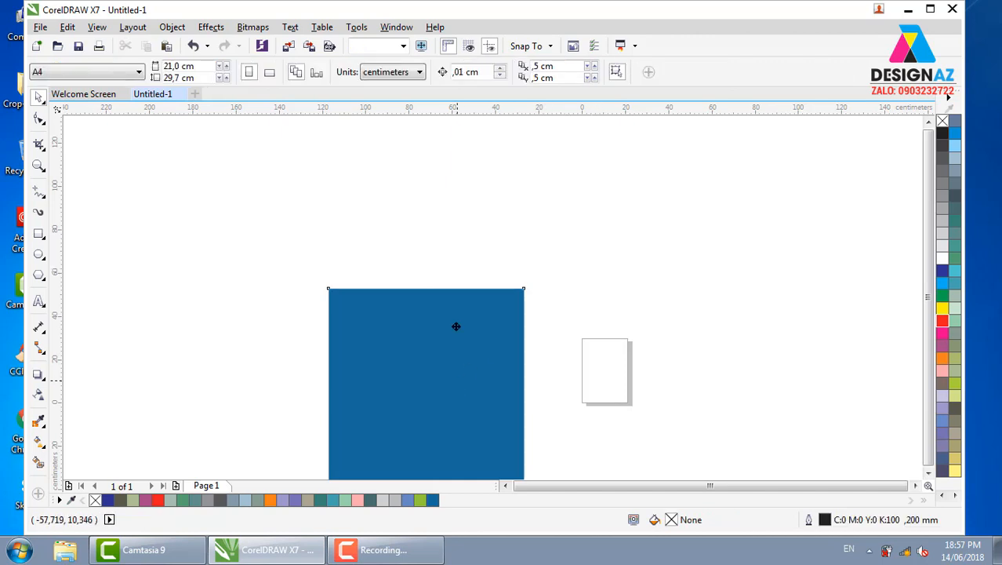
left_click_drag(457, 325, 428, 212)
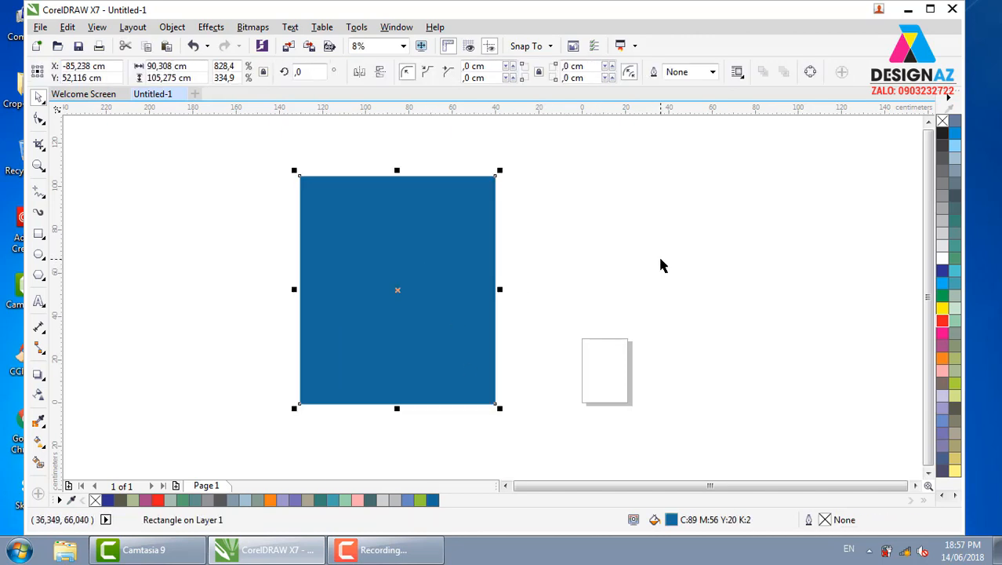
- Rotate the blue rectangle clockwise about its centre by about 33.5° and undo the rotation
left_click(660, 265)
left_click(465, 286)
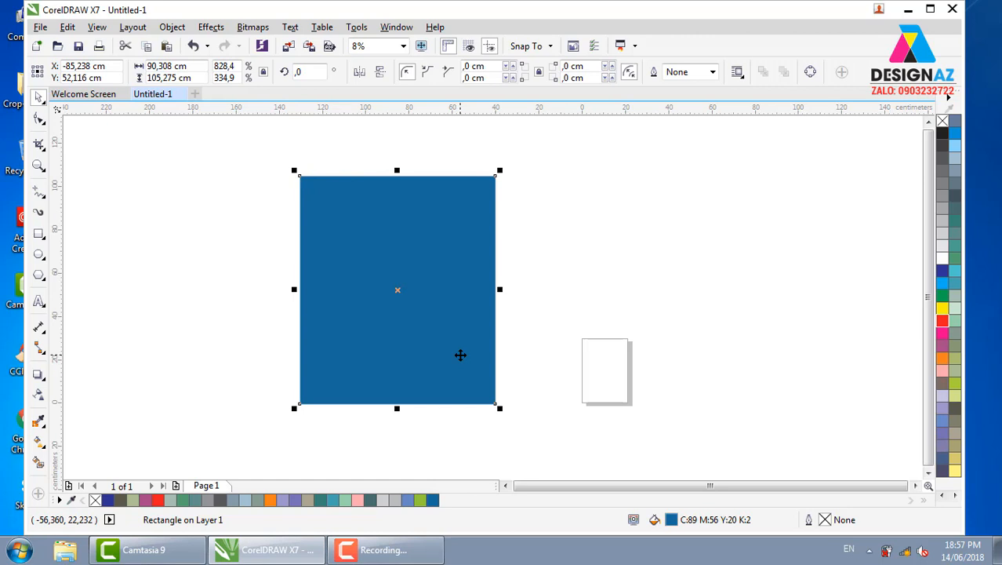
left_click(453, 208)
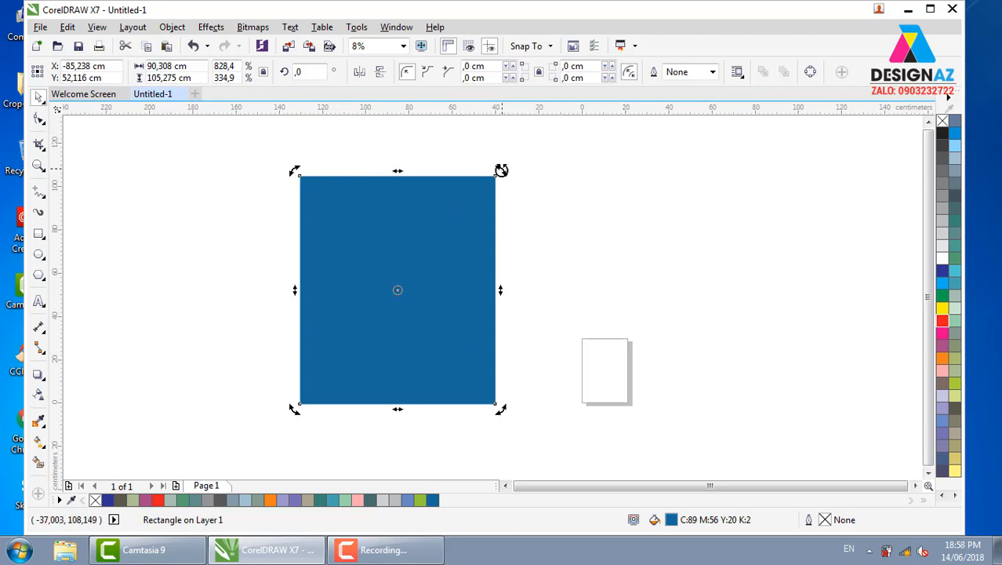
left_click_drag(501, 170, 534, 252)
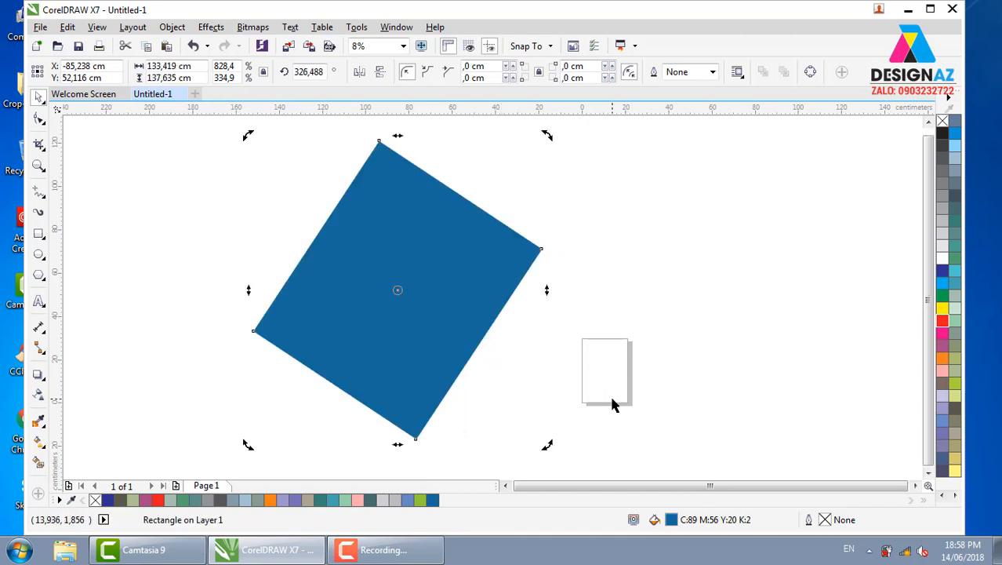
key("ctrl+z")
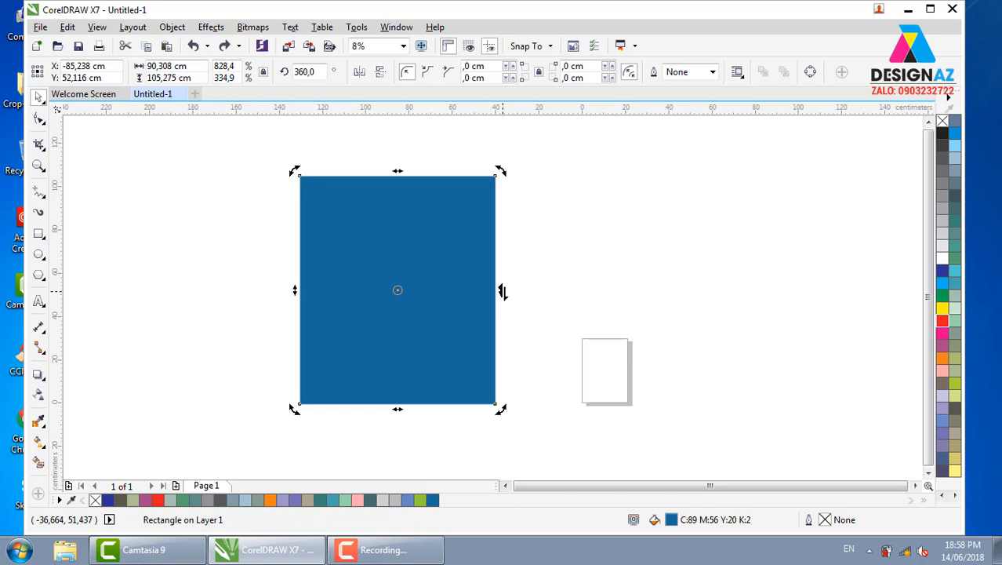
- Skew the blue rectangle vertically by raising its right side, undo the skew, and deselect it
left_click_drag(503, 292, 501, 249)
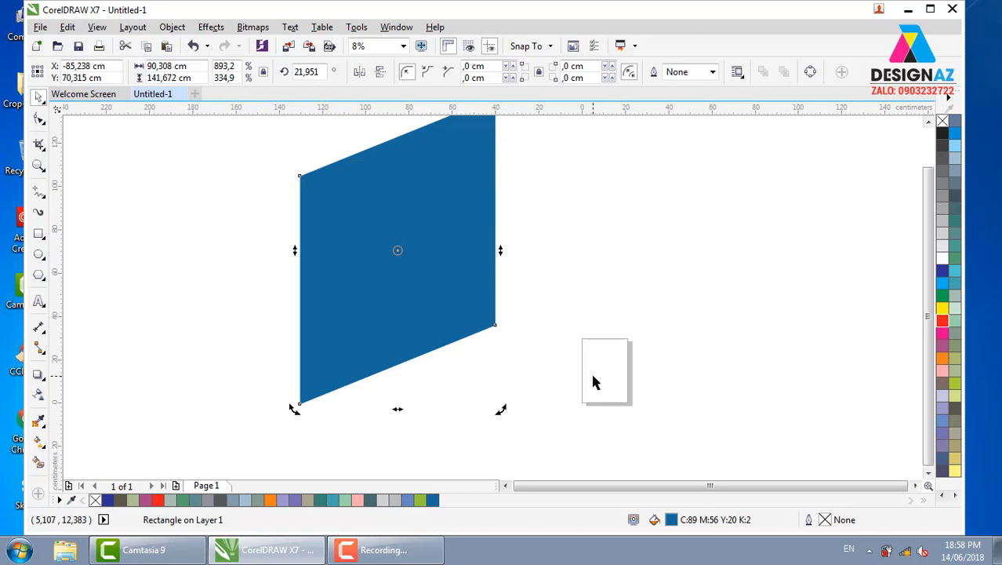
key("ctrl+z")
key("Escape")
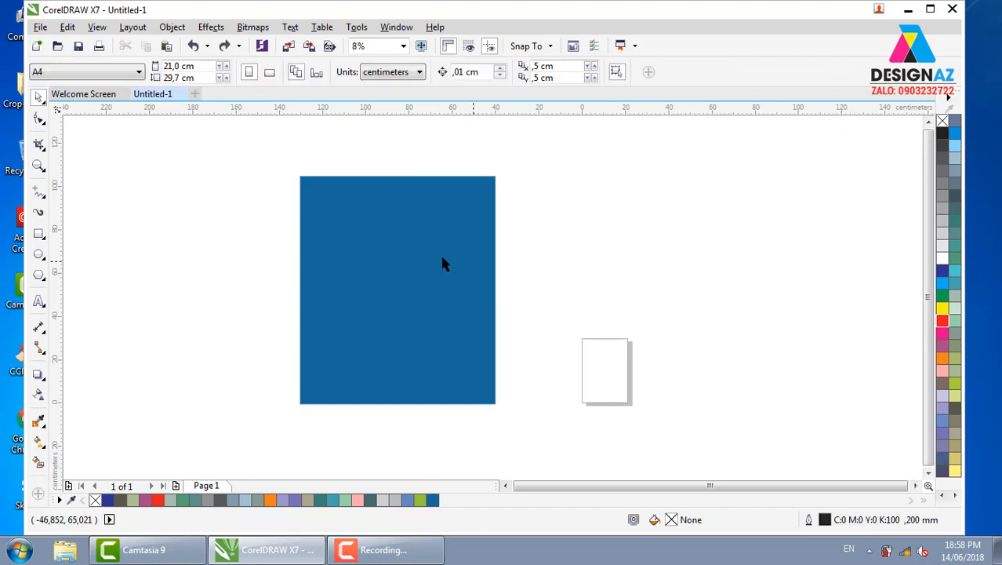
- Skew the blue rectangle vertically from its right and left sides, undo all the skews, and deselect it
left_click(417, 293)
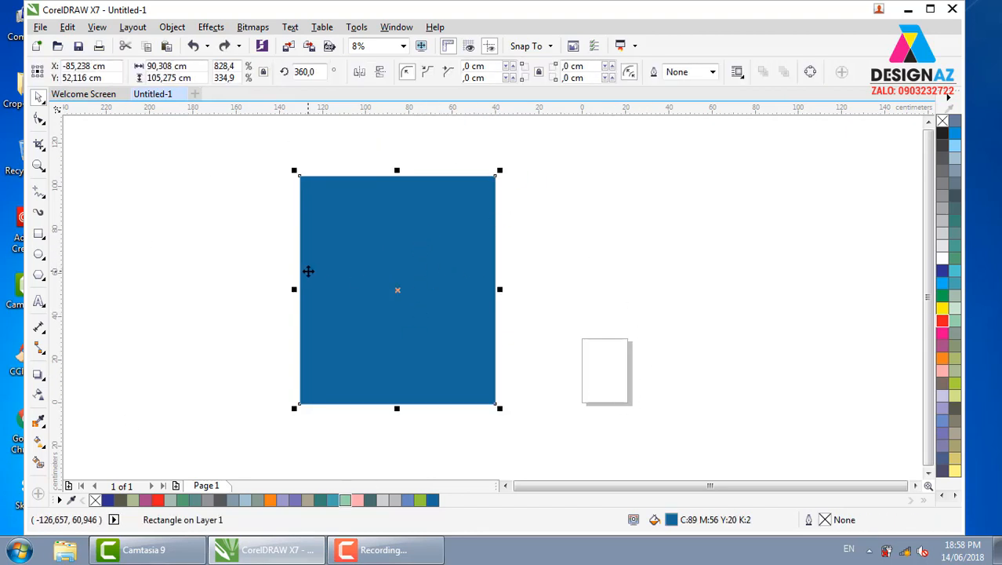
left_click(452, 273)
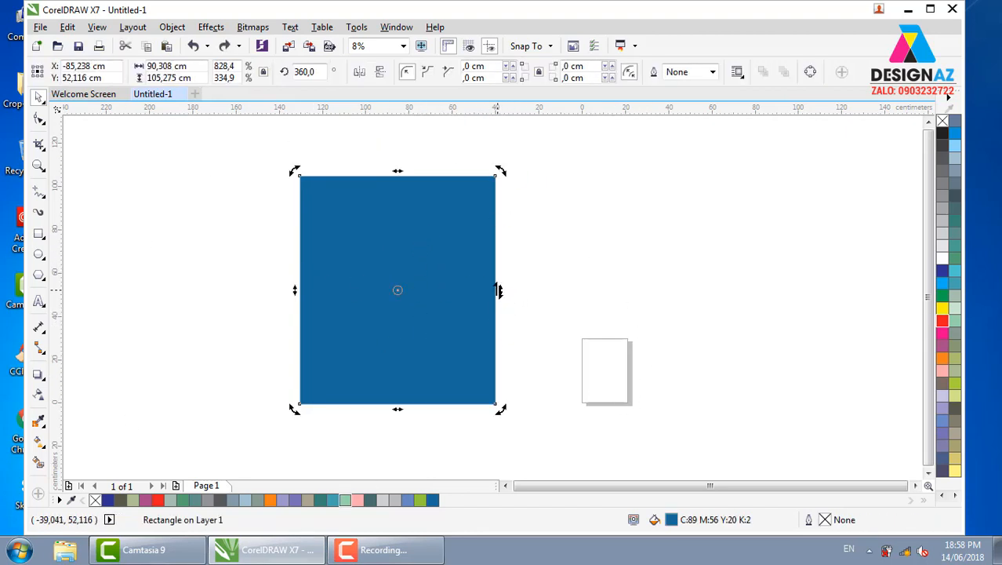
left_click_drag(497, 290, 506, 406)
left_click_drag(297, 335, 297, 231)
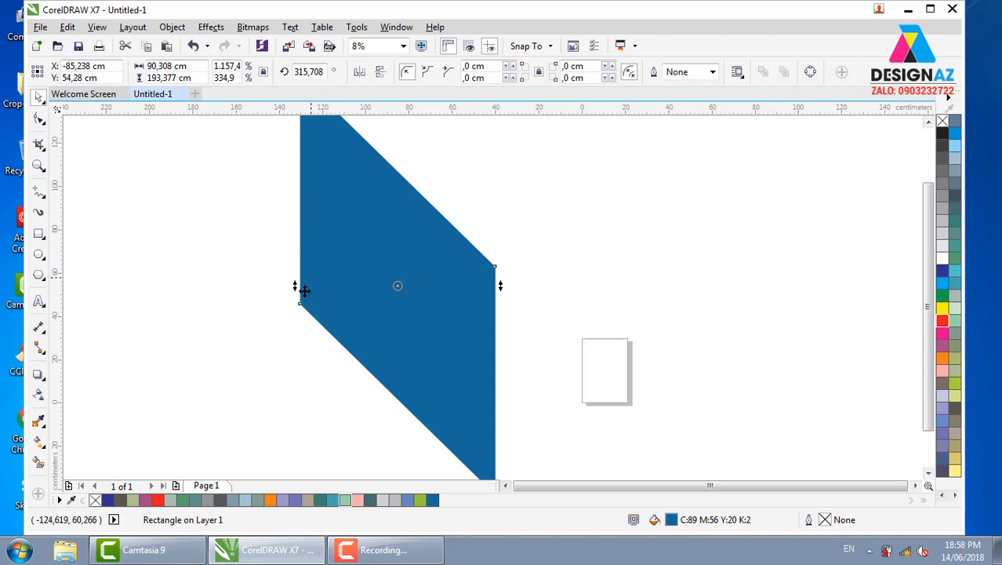
left_click_drag(295, 286, 294, 333)
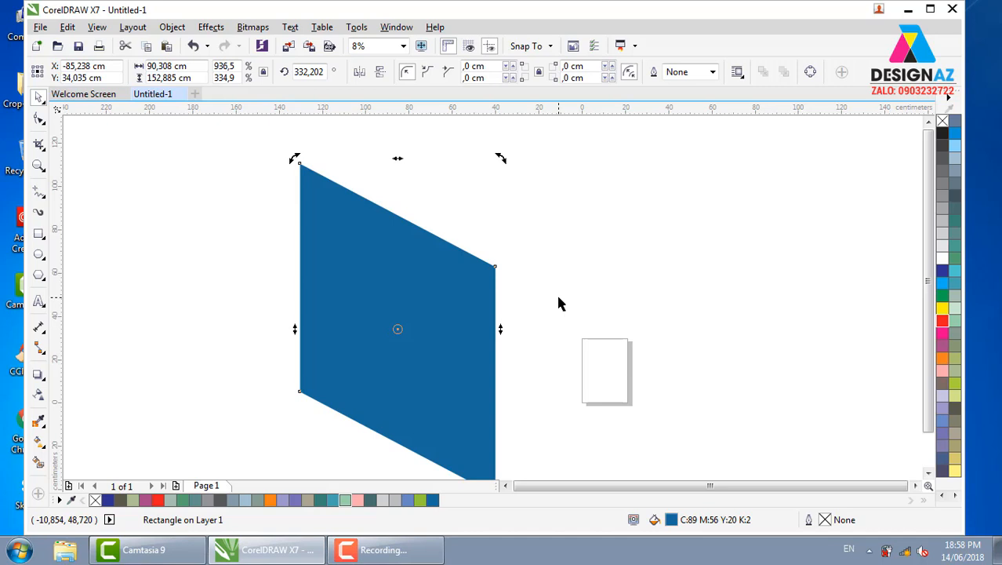
key("ctrl+z")
key("ctrl+z")
key("ctrl+z")
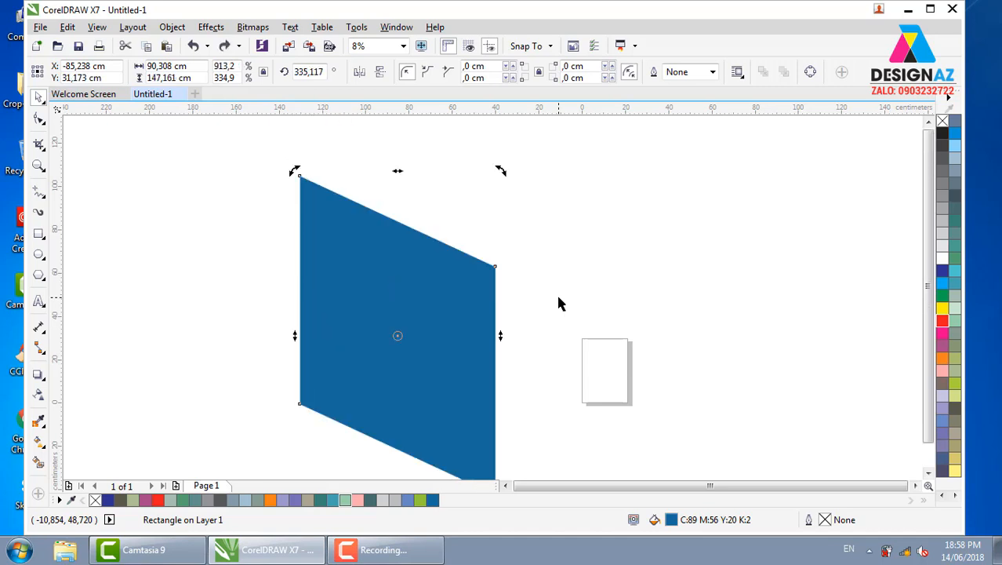
key("ctrl+z")
left_click(570, 238)
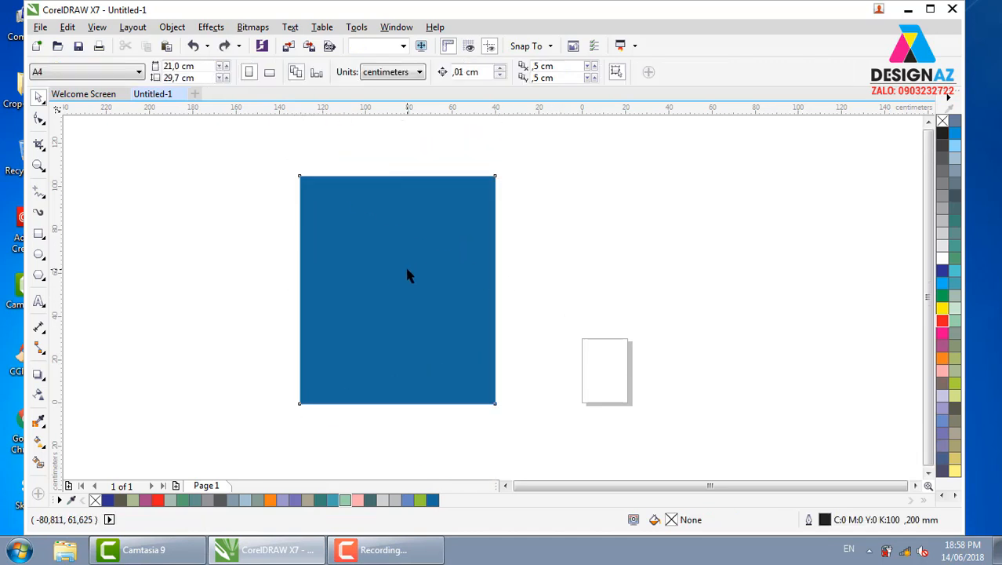
- Stretch the blue rectangle to about 130.4 cm high and move its centre to about X -92.4 cm, Y 50.1 cm
left_click(406, 271)
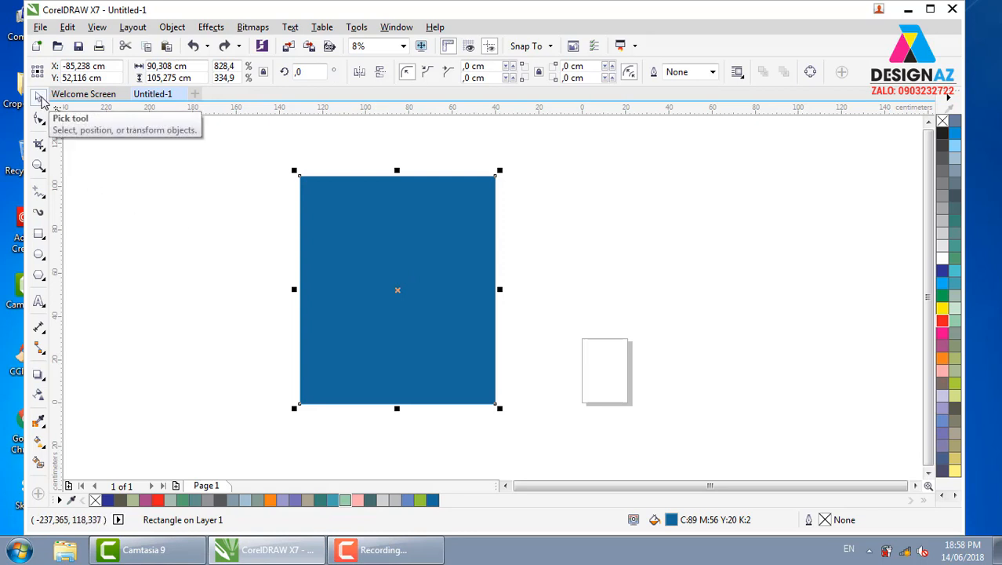
left_click(600, 297)
left_click_drag(415, 265, 452, 269)
left_click_drag(444, 404, 444, 461)
left_click_drag(476, 301, 417, 280)
left_click(559, 253)
left_click(313, 243)
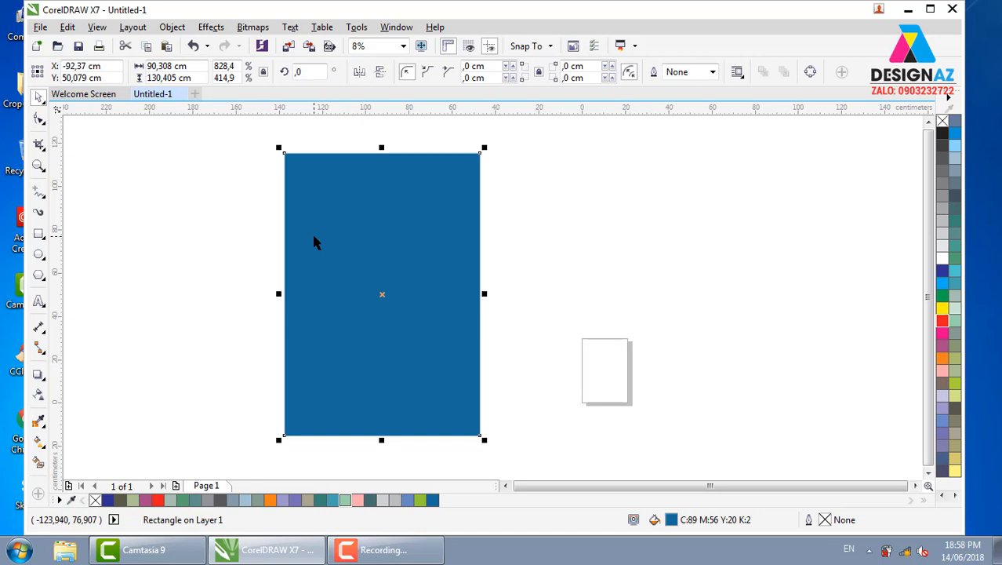
left_click(553, 234)
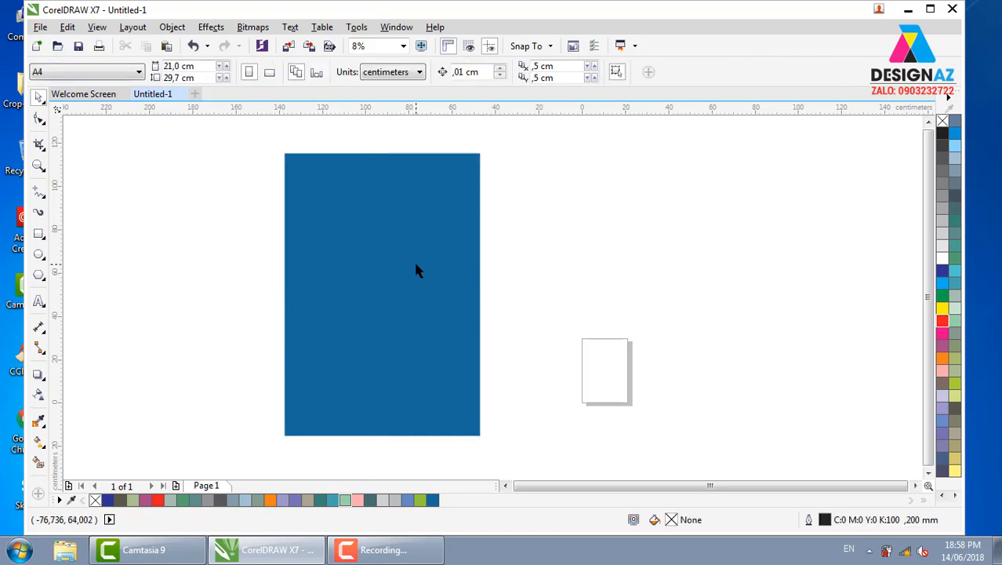
left_click(416, 271)
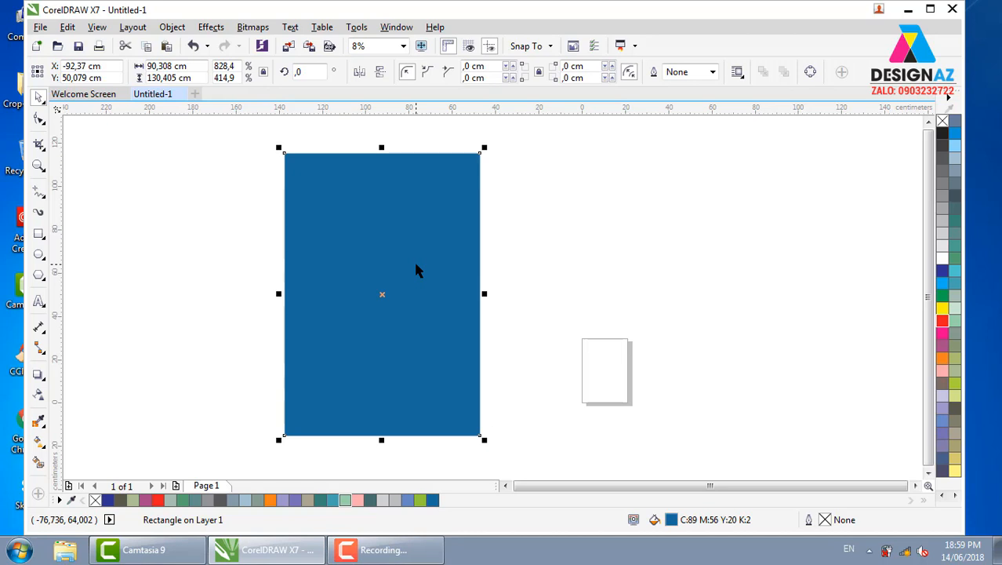
left_click(586, 252)
left_click(446, 269)
left_click(575, 402)
left_click(404, 352)
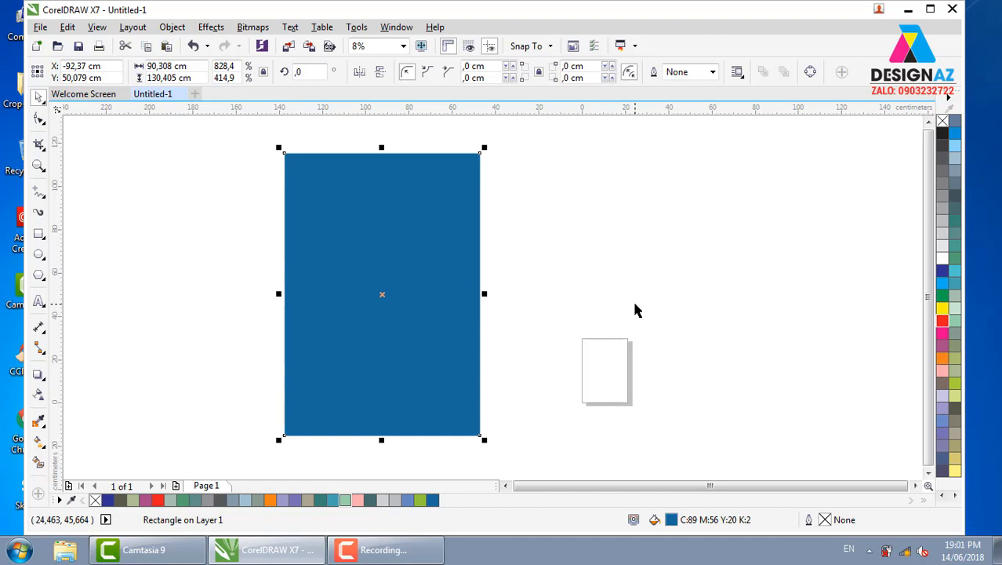
left_click(574, 219)
left_click(452, 217)
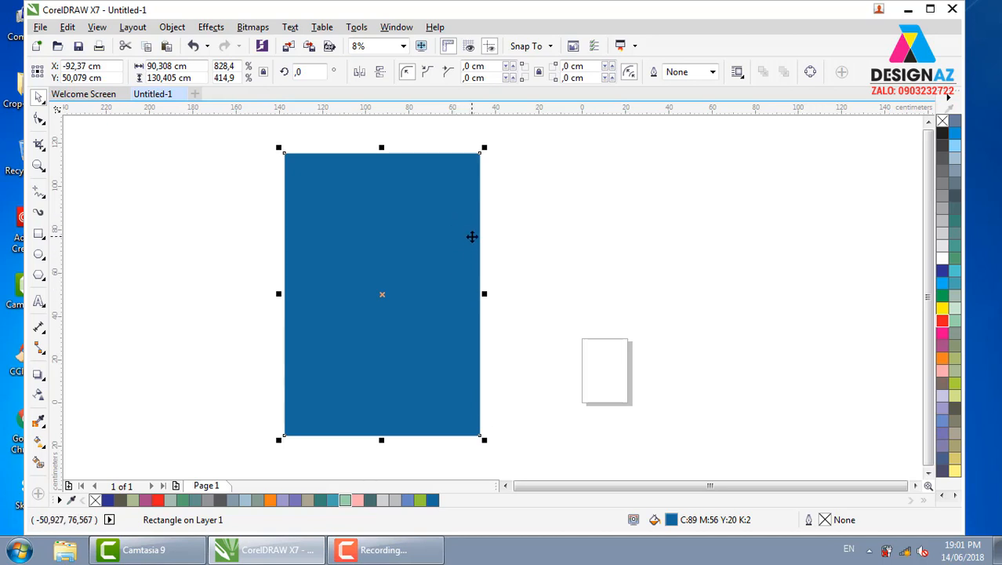
left_click(573, 264)
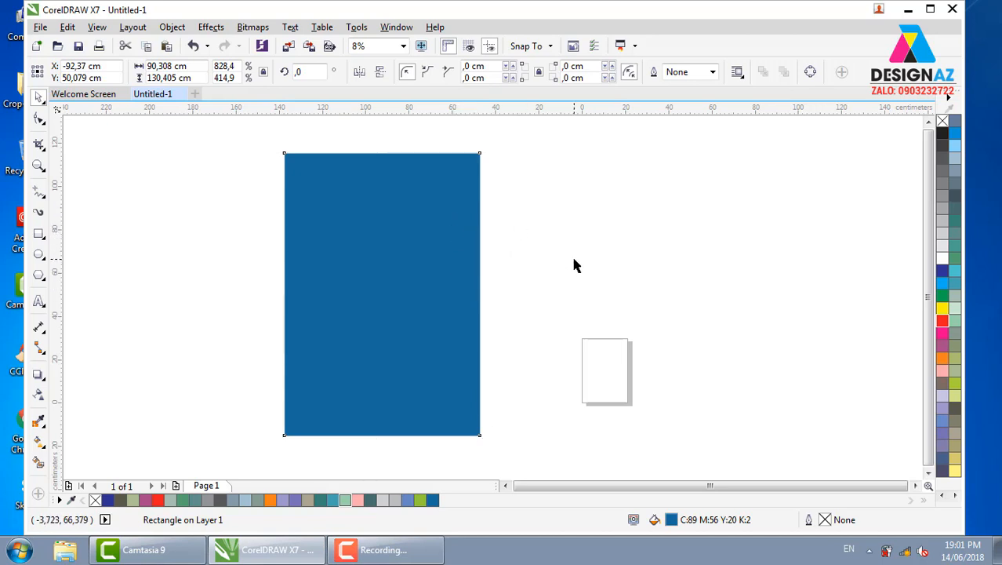
left_click(401, 292)
left_click(519, 271)
left_click(461, 273)
left_click(612, 290)
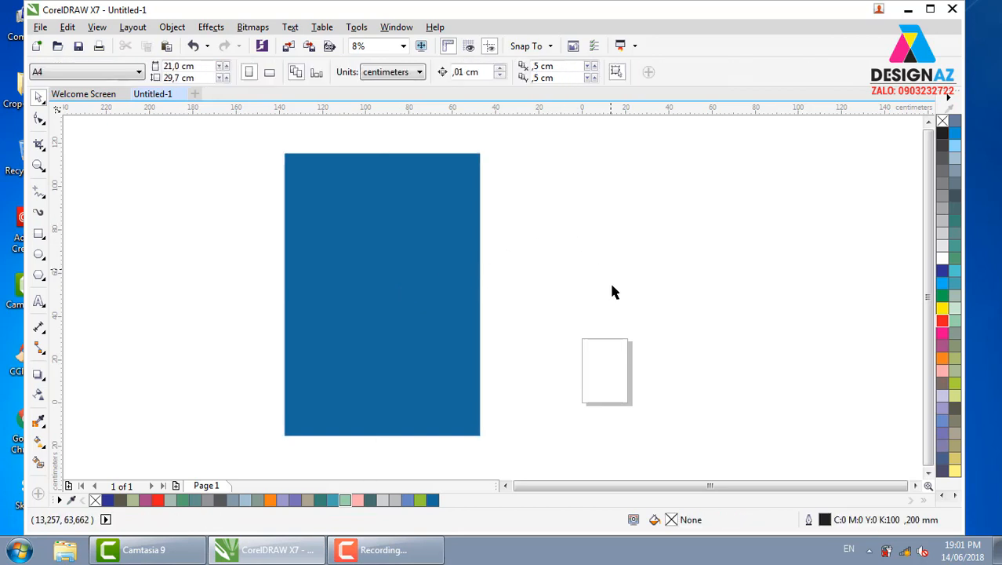
- Draw a rectangle about 33.6 × 27.8 cm just right of the blue rectangle and fill it with light purple C40 M40 Y0 K0
left_click(39, 237)
left_click_drag(492, 186, 566, 248)
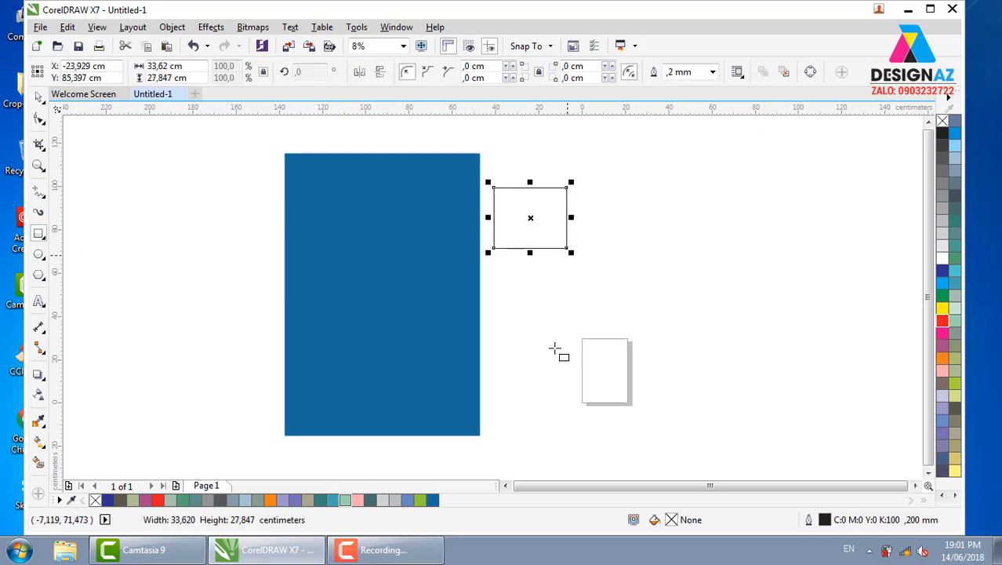
left_click(943, 321)
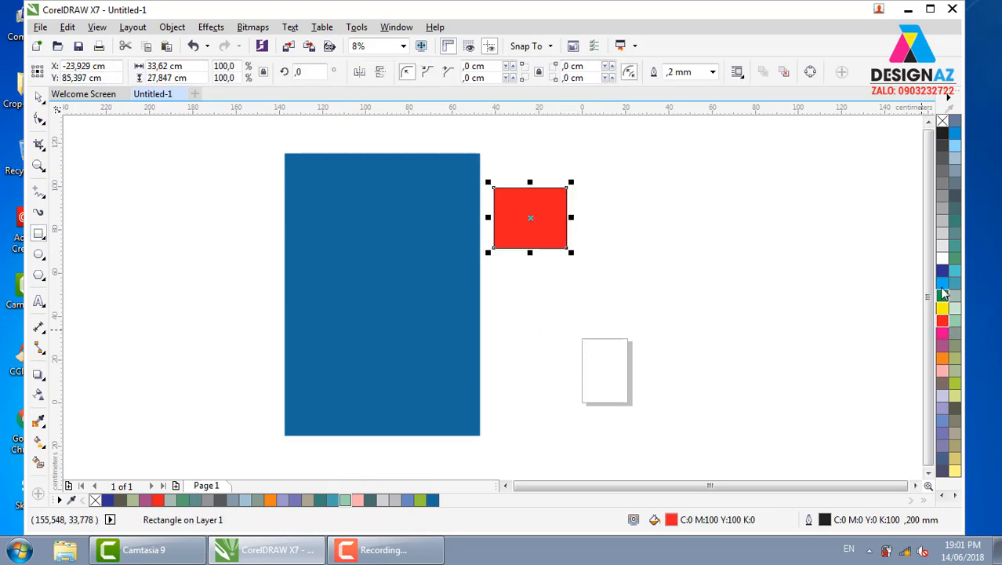
left_click(942, 414)
key("space")
- Move the light purple rectangle left so it overlaps the blue rectangle's right edge, and deselect it
left_click(659, 205)
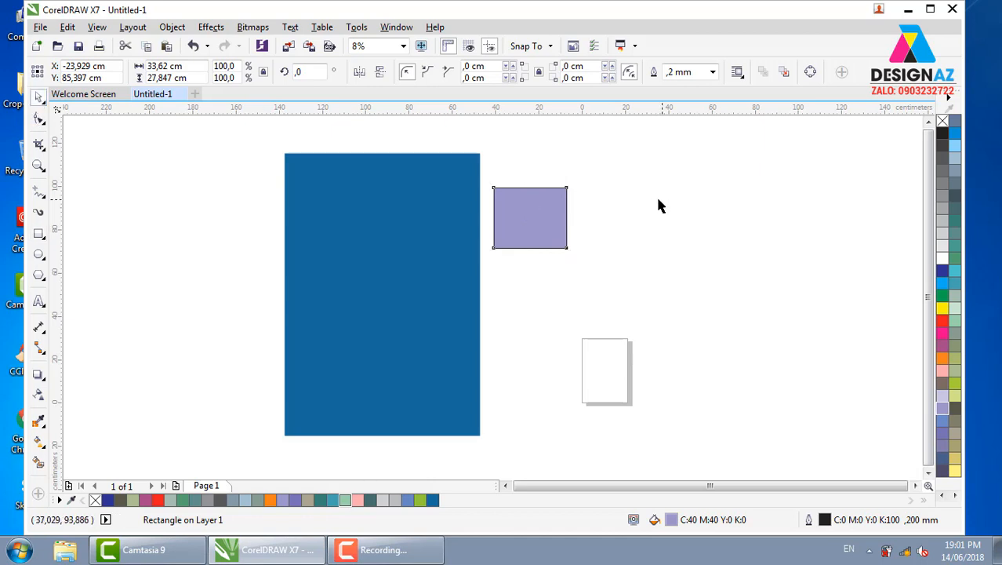
left_click_drag(533, 213, 483, 221)
left_click(607, 233)
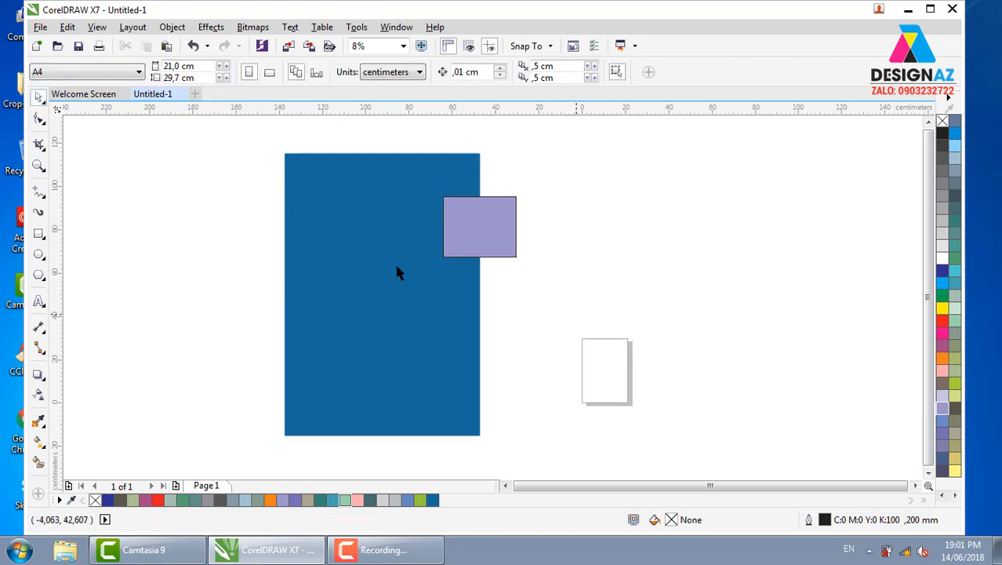
- Draw a yellow rectangle about 54.3 × 39.7 cm over the blue one's upper-right corner and an olive one about 54.7 × 44.5 cm over its lower-right edge
left_click(38, 233)
left_click_drag(416, 132, 535, 218)
left_click(942, 308)
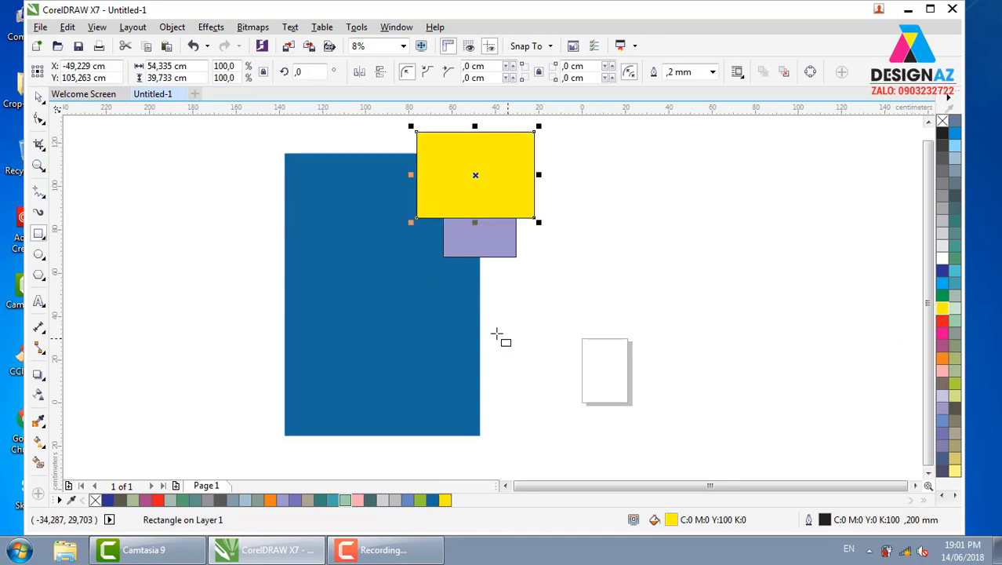
left_click_drag(438, 287, 556, 384)
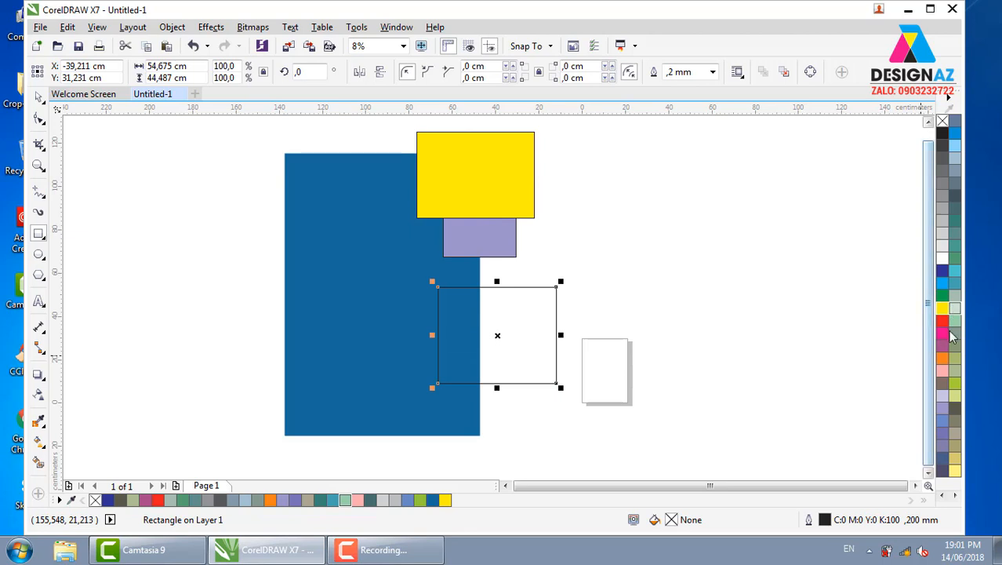
left_click(954, 359)
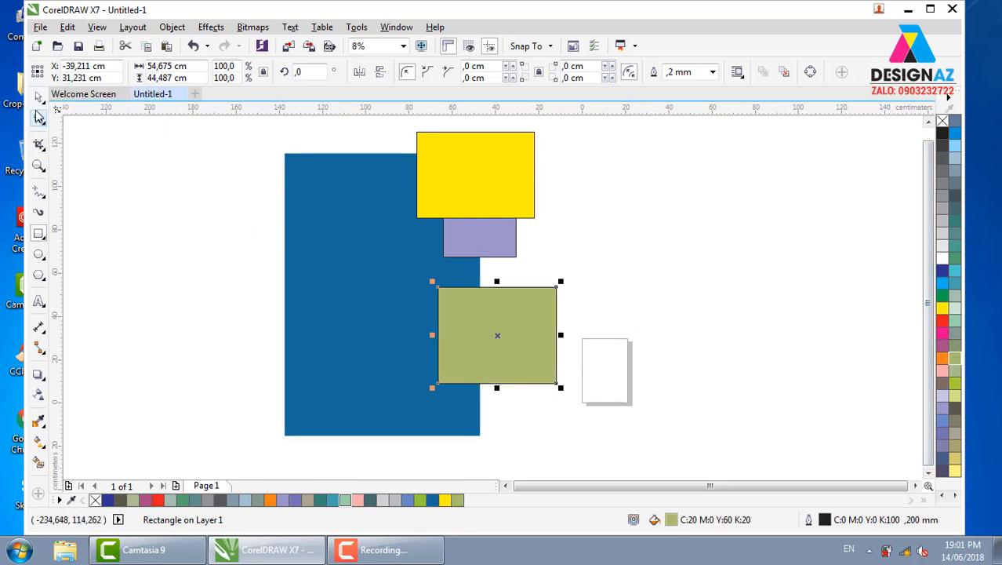
- Move the olive rectangle off the blue one, centring it at about X -13.1 cm, Y 39.7 cm
left_click(38, 97)
left_click(578, 277)
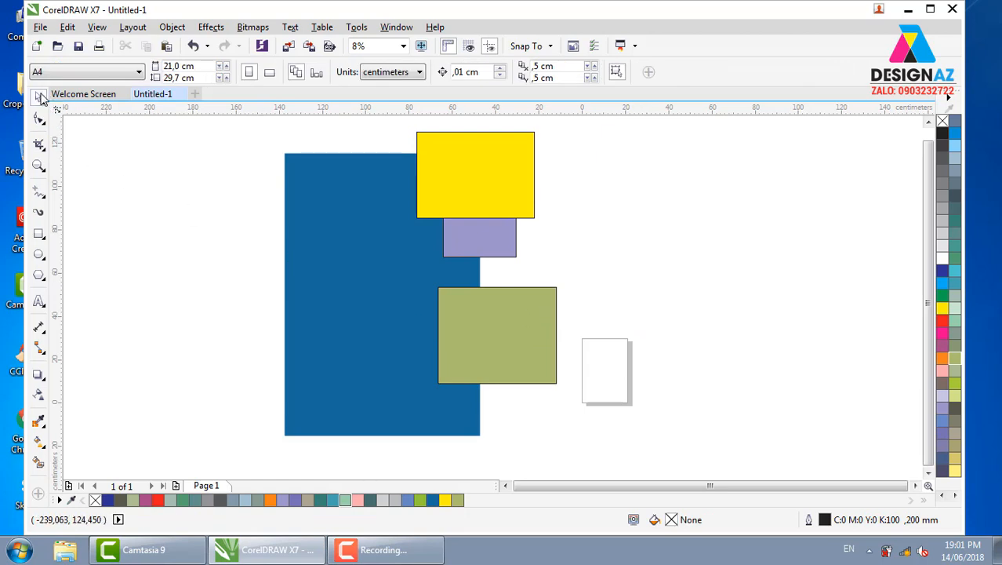
left_click_drag(506, 302, 561, 294)
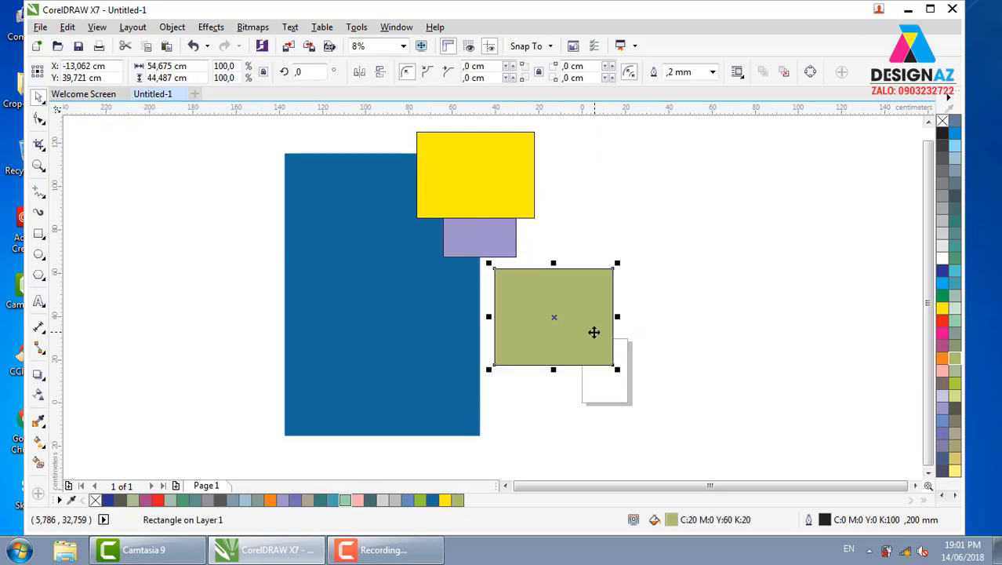
left_click(37, 234)
key("space")
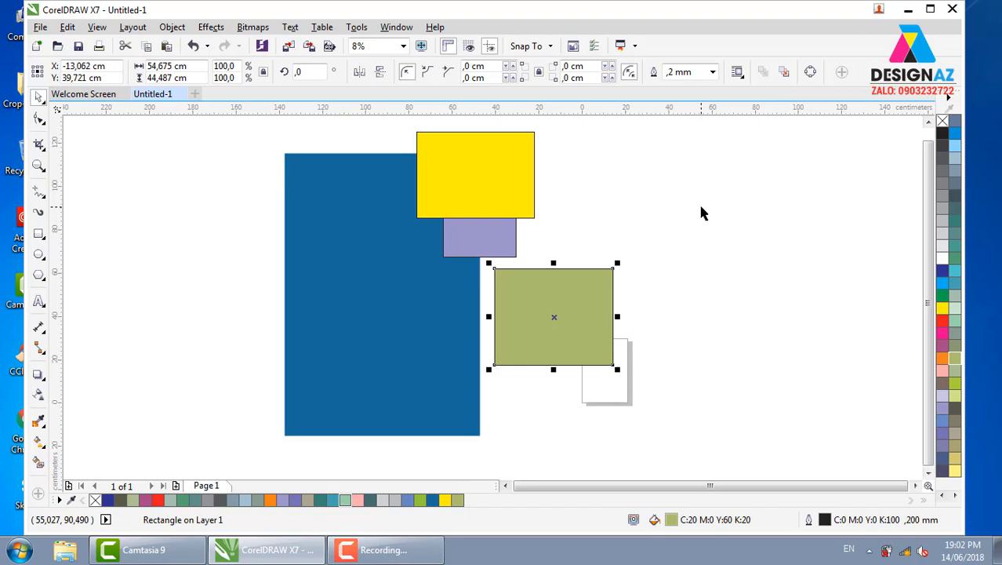
- Draw an unfilled rectangle about 50.9 × 39.4 cm in the empty area left of the blue rectangle
key("F6")
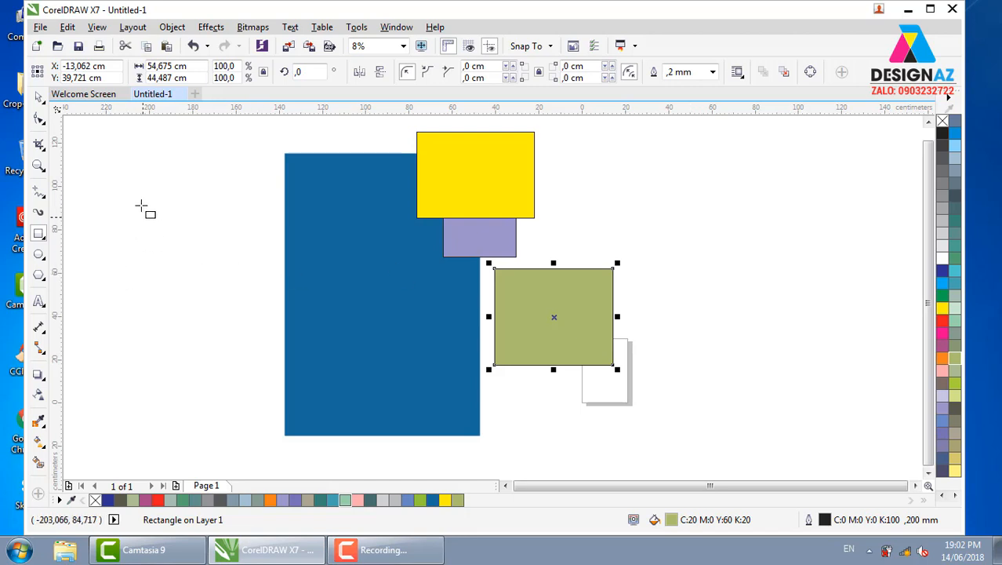
left_click_drag(123, 186, 234, 272)
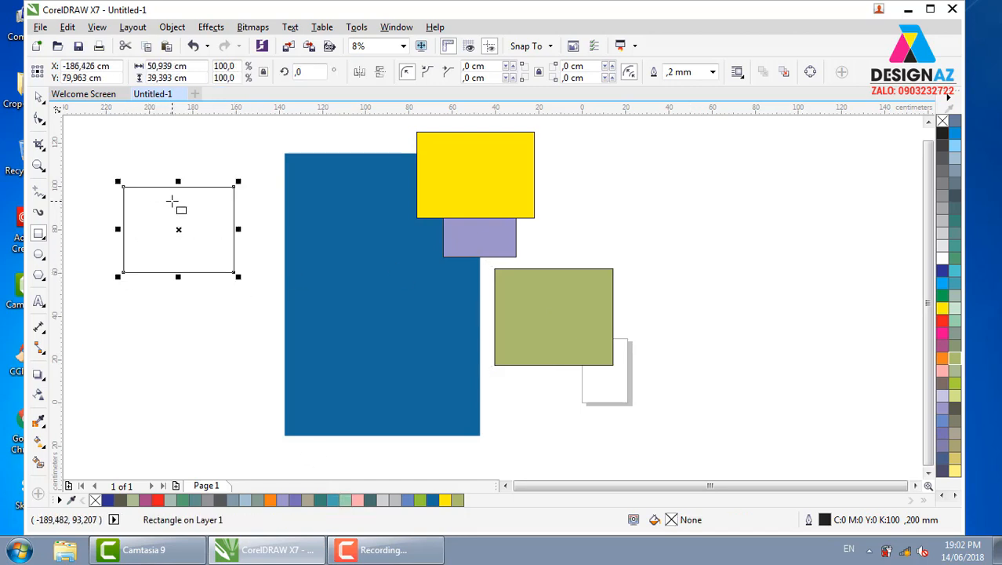
key("space")
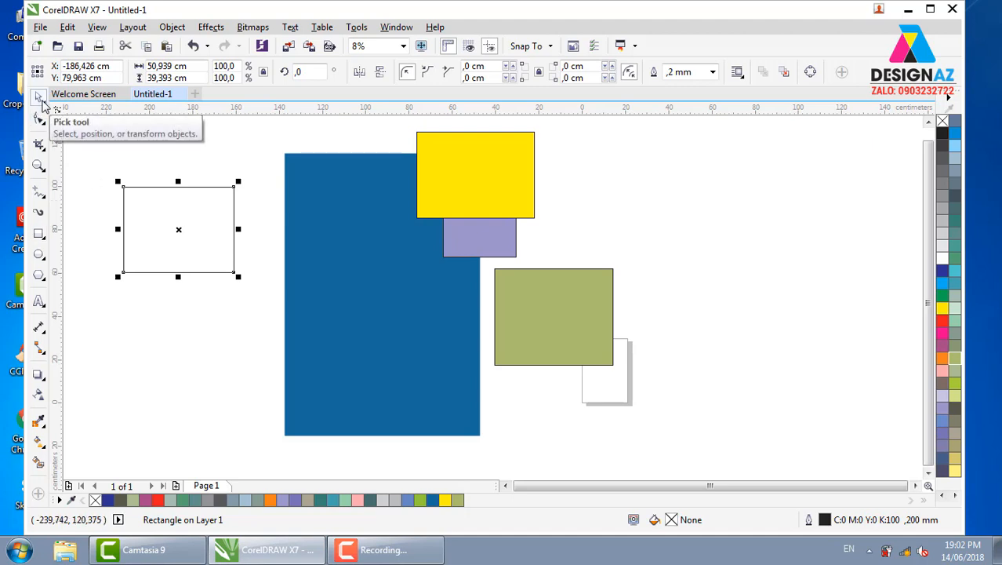
- Select the unfilled rectangle by enclosing it completely in a selection marquee
key("space")
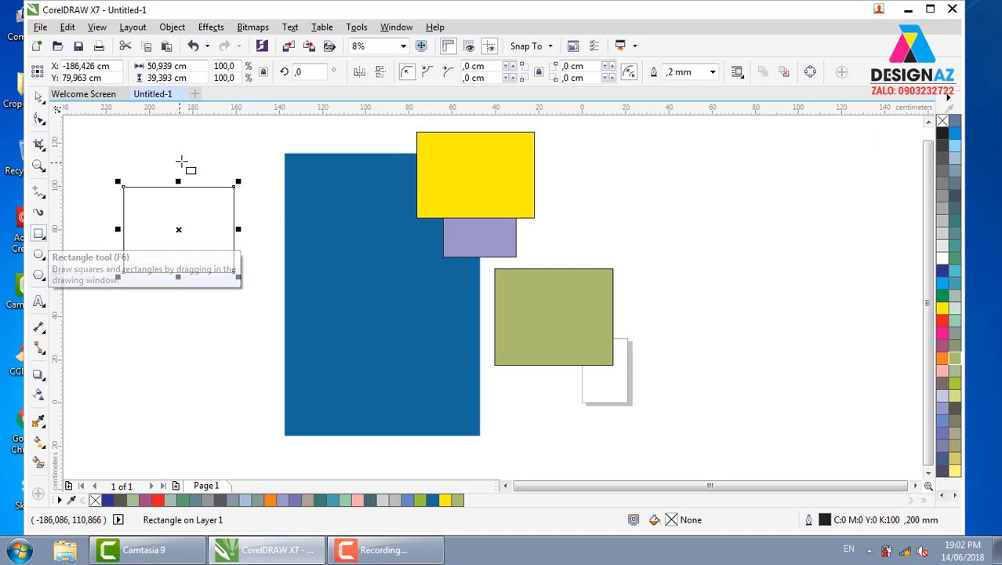
left_click(35, 95)
mouse_move(89, 157)
left_mouse_down()
mouse_move(226, 307)
mouse_move(252, 274)
mouse_move(247, 340)
left_mouse_up()
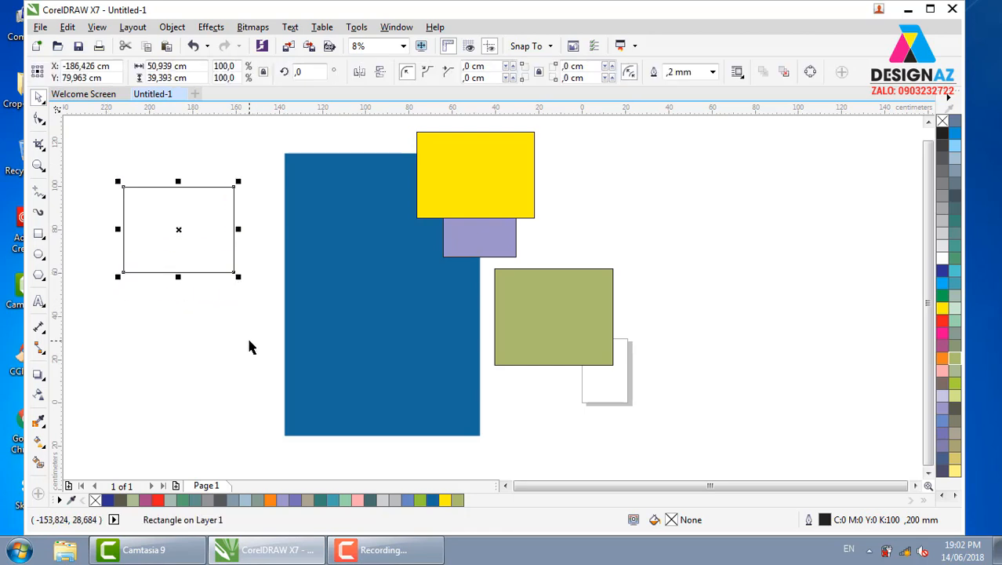
- Delete the unfilled rectangle and move the olive one onto the blue one's right edge, centred at about X -54.5 cm, Y 52.3 cm
key("Delete")
left_click_drag(547, 330, 479, 305)
left_click(487, 330)
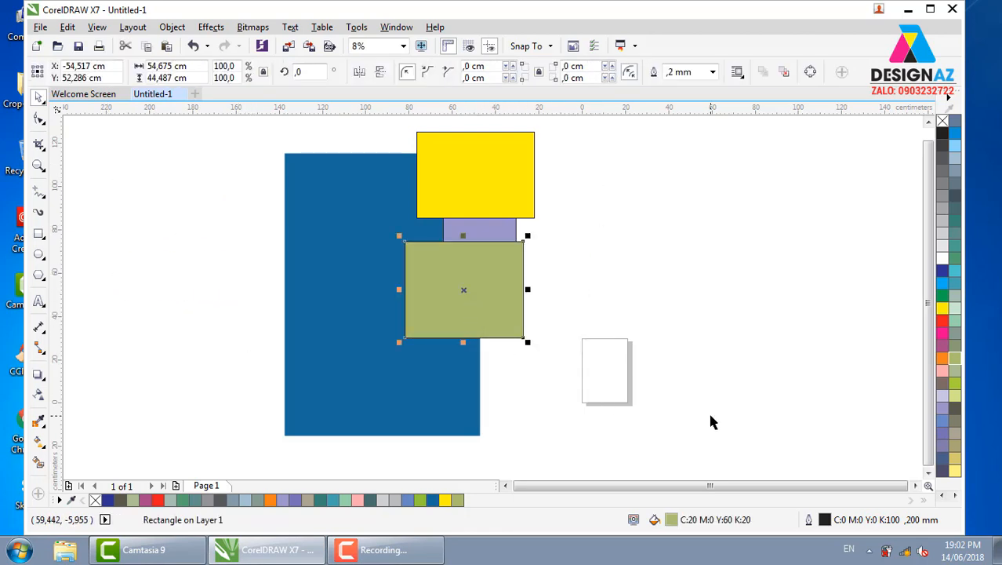
left_click(700, 311)
left_click(522, 328)
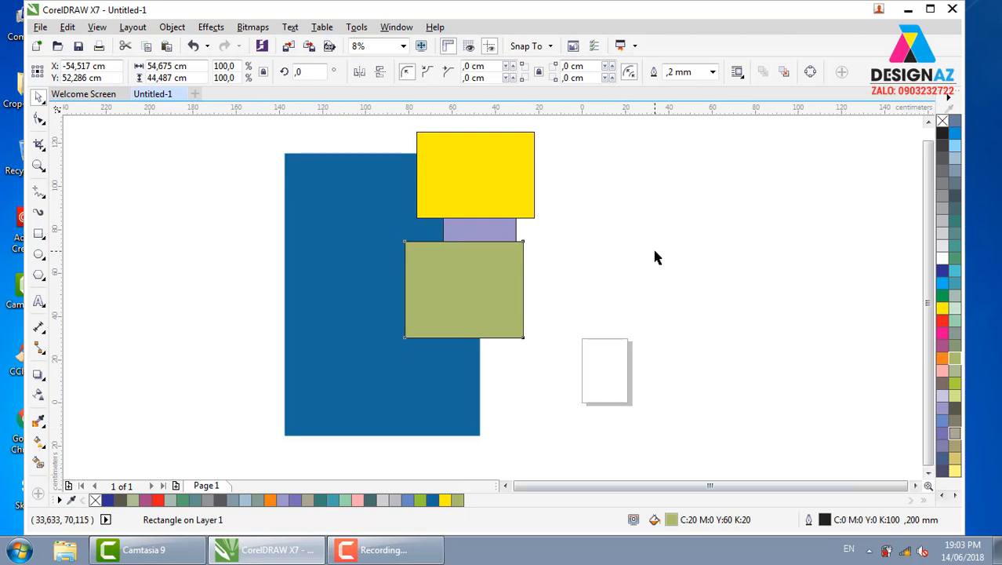
- Send the olive rectangle back two levels, one at a time, behind the blue one, and bring it forward two levels again
left_click(655, 258)
left_click(512, 307)
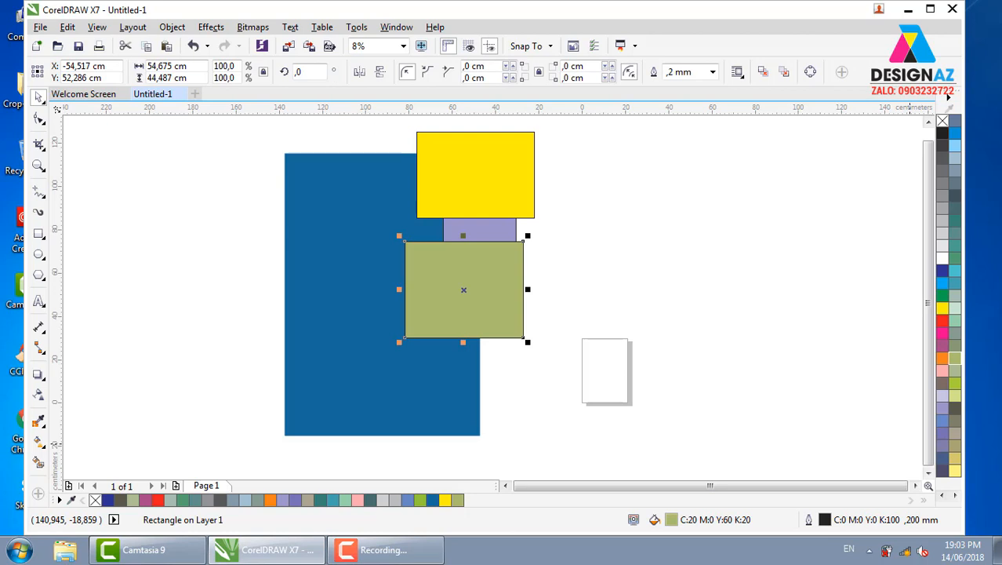
key("ctrl+Page_Down")
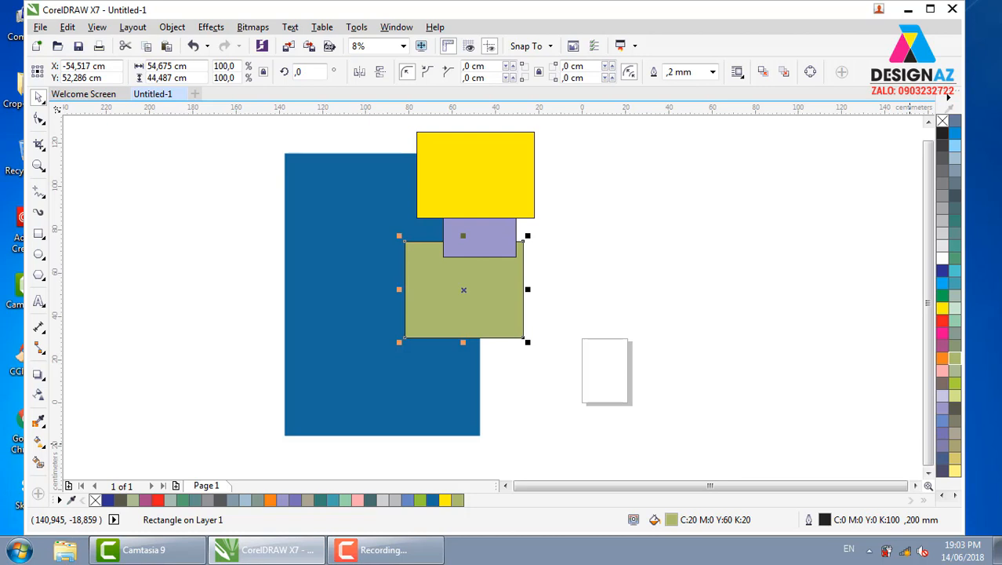
key("ctrl+Page_Down")
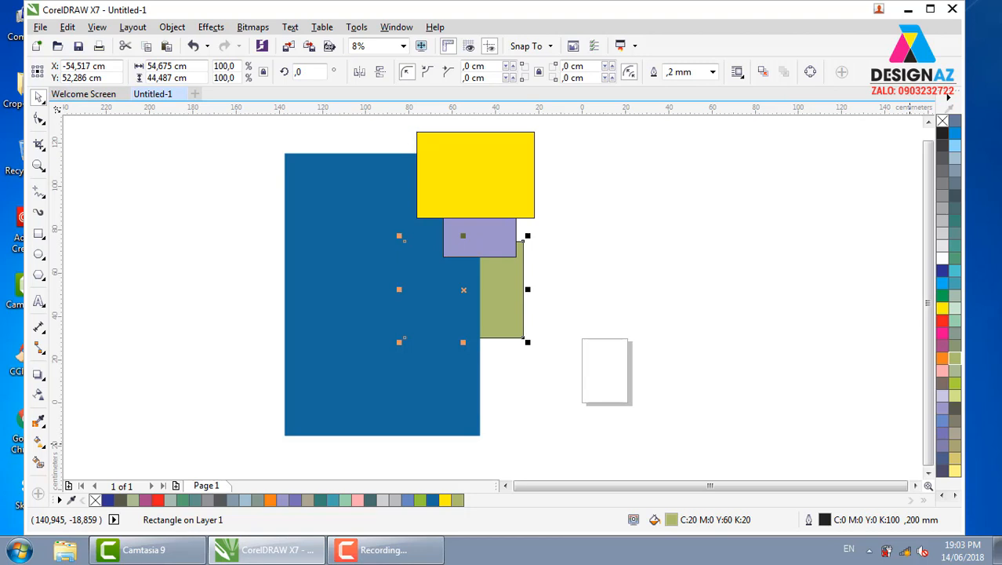
key("ctrl+Page_Up")
key("ctrl+Page_Up")
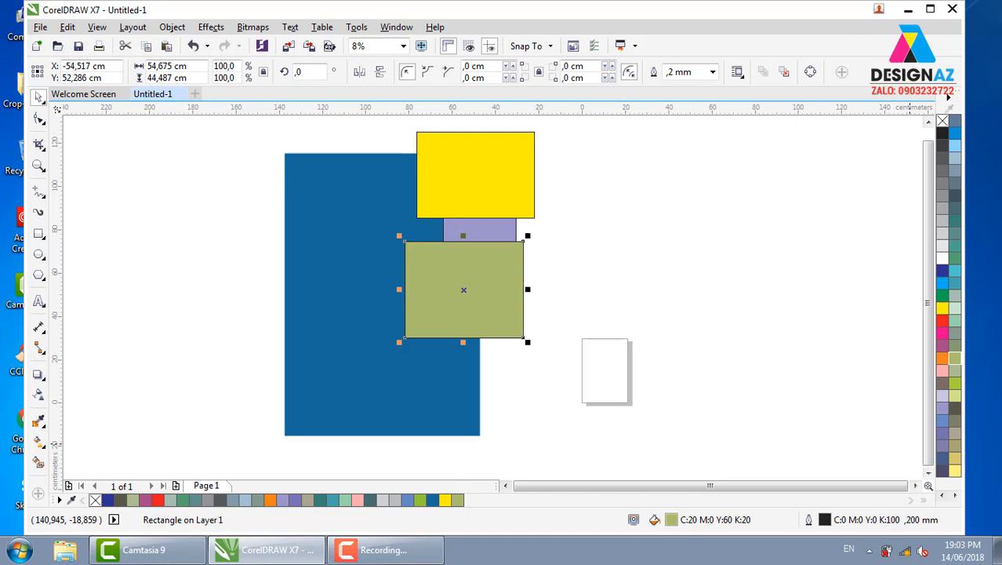
- Send the olive rectangle to the very back of the stacking order and return it to the very front
key("shift+Page_Down")
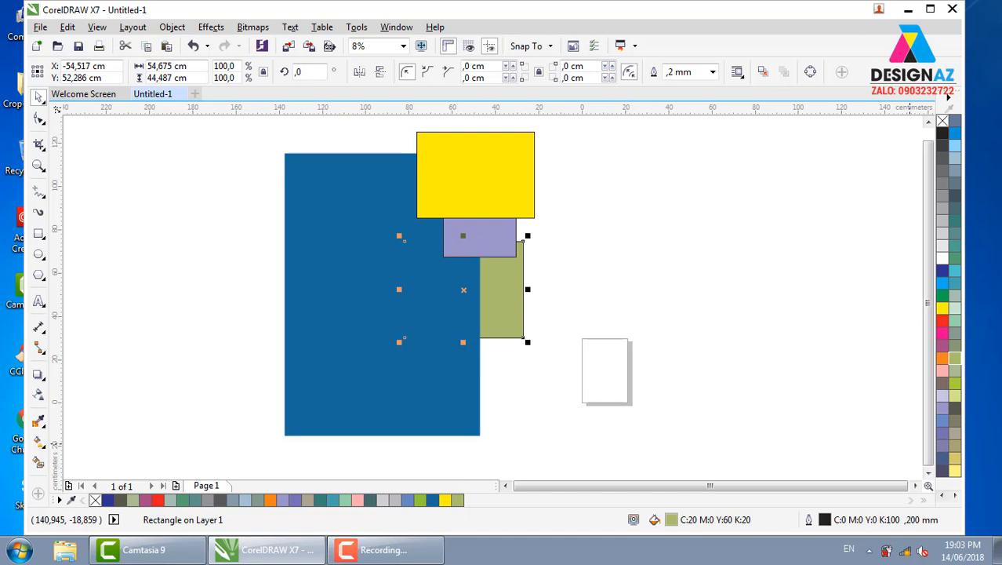
key("shift+Page_Up")
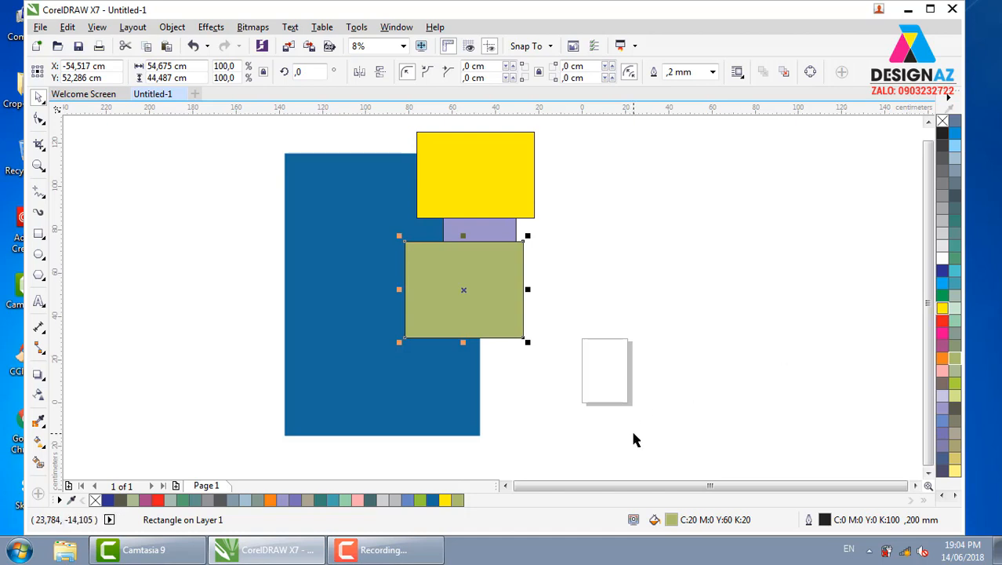
left_click(544, 309)
- Send the olive rectangle back two levels so that it lies behind the purple and blue rectangles
left_click(500, 329)
key("ctrl+Page_Down")
key("ctrl+Page_Down")
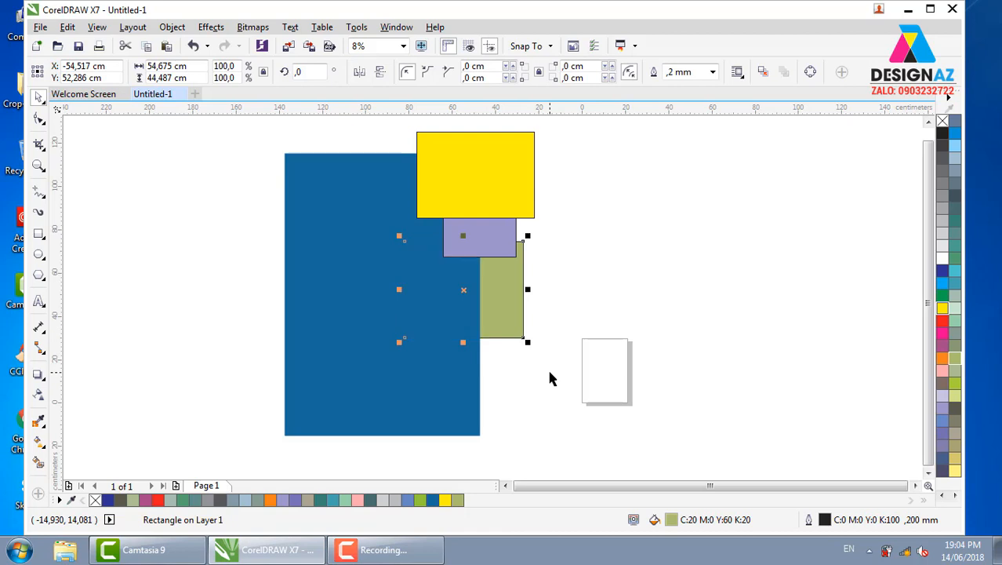
- Pull the olive rectangle out from behind the blue one and delete it, along with the purple and yellow rectangles
left_click(600, 246)
left_click_drag(503, 297, 665, 261)
key("Delete")
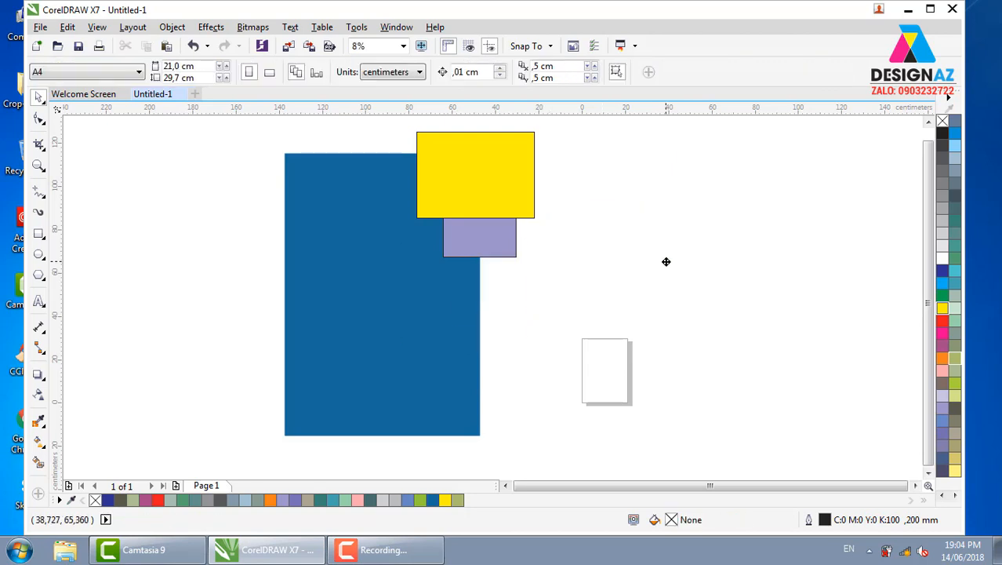
left_click(485, 237)
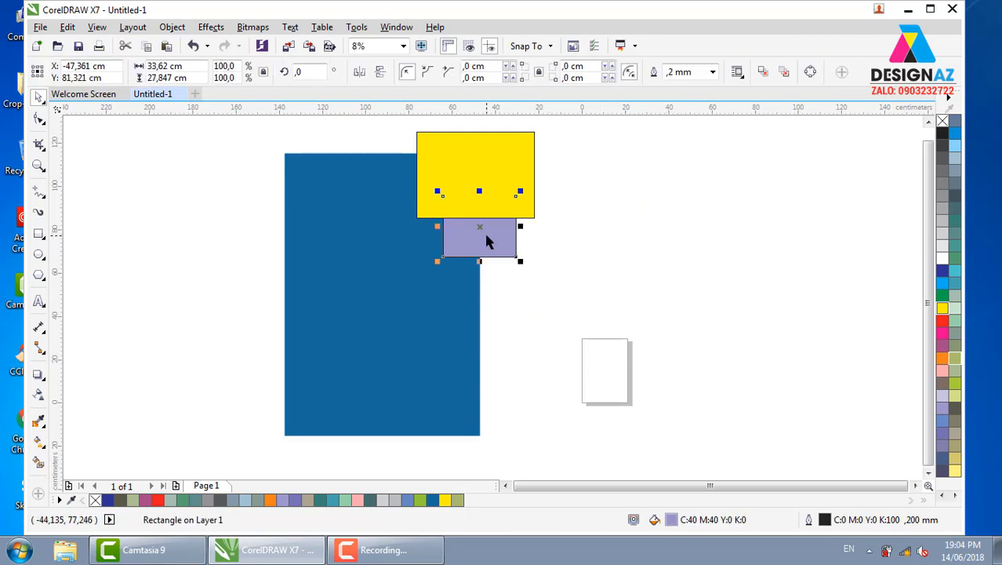
key("Delete")
left_click(501, 202)
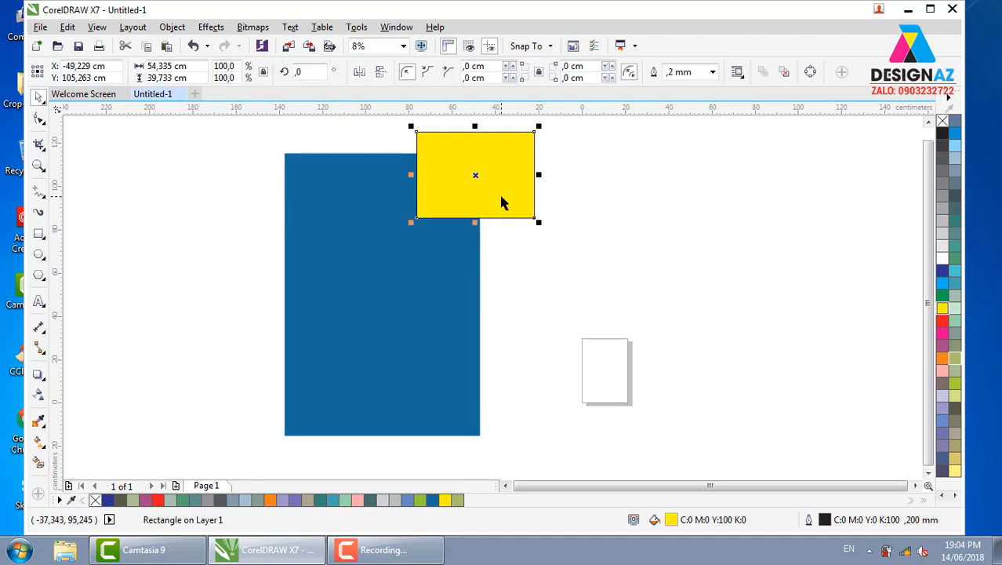
key("Delete")
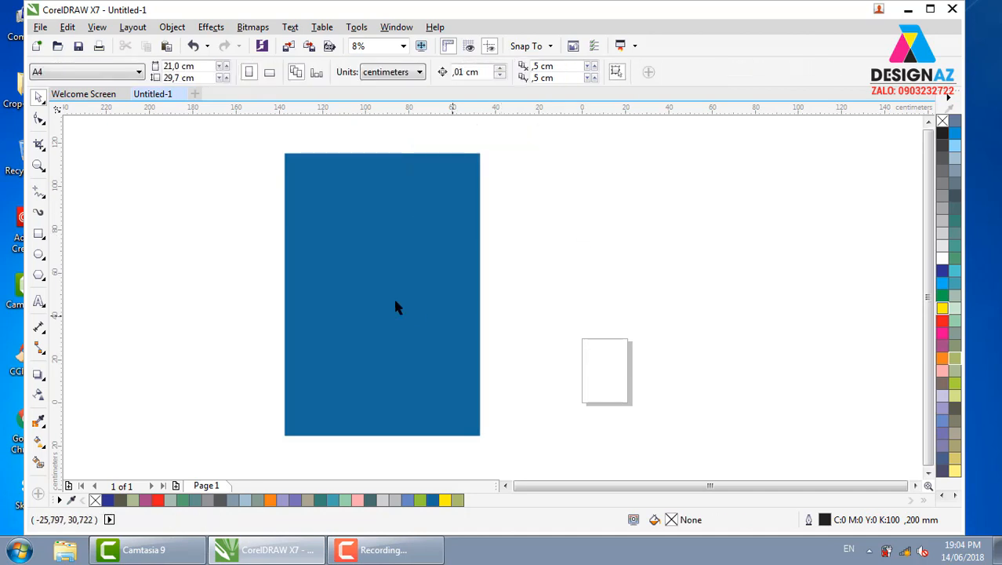
left_click(461, 326)
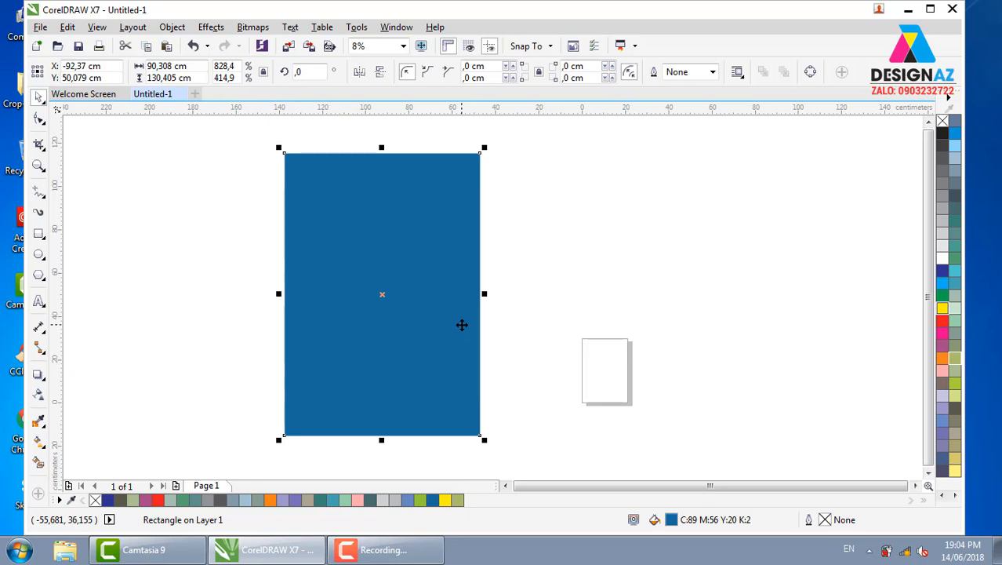
left_click(552, 266)
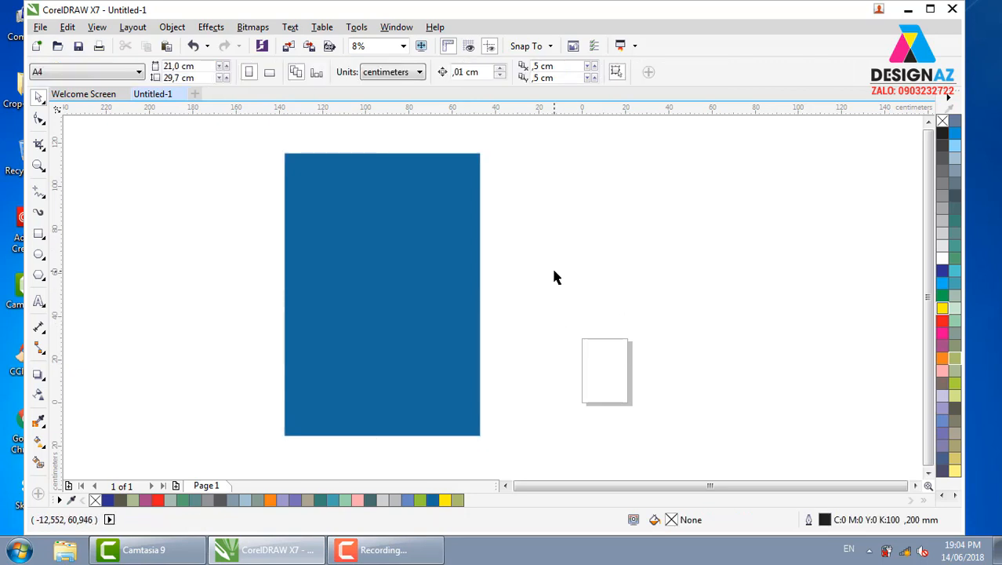
left_click(373, 299)
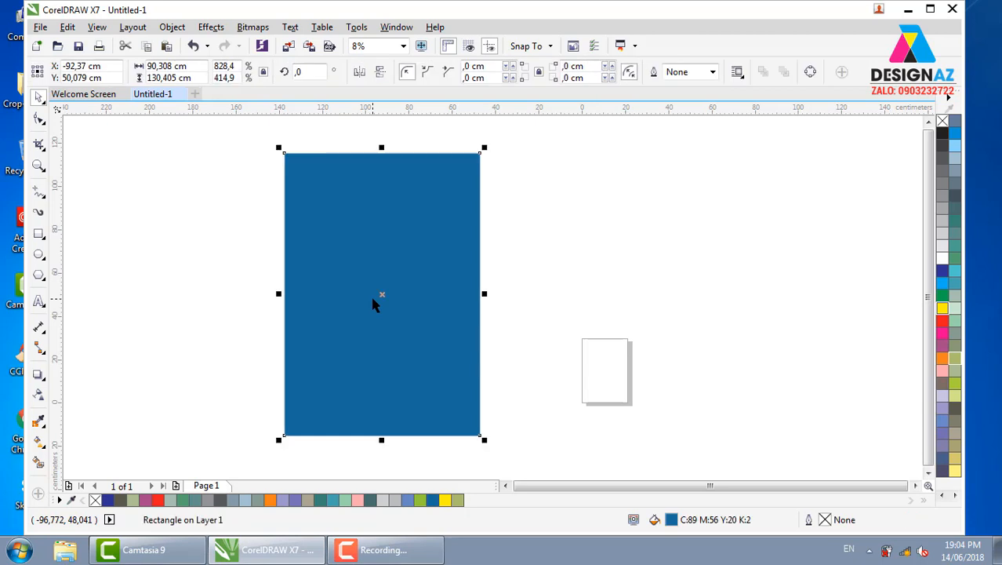
left_click(581, 298)
left_click(393, 433)
left_click(380, 444)
left_click(496, 335)
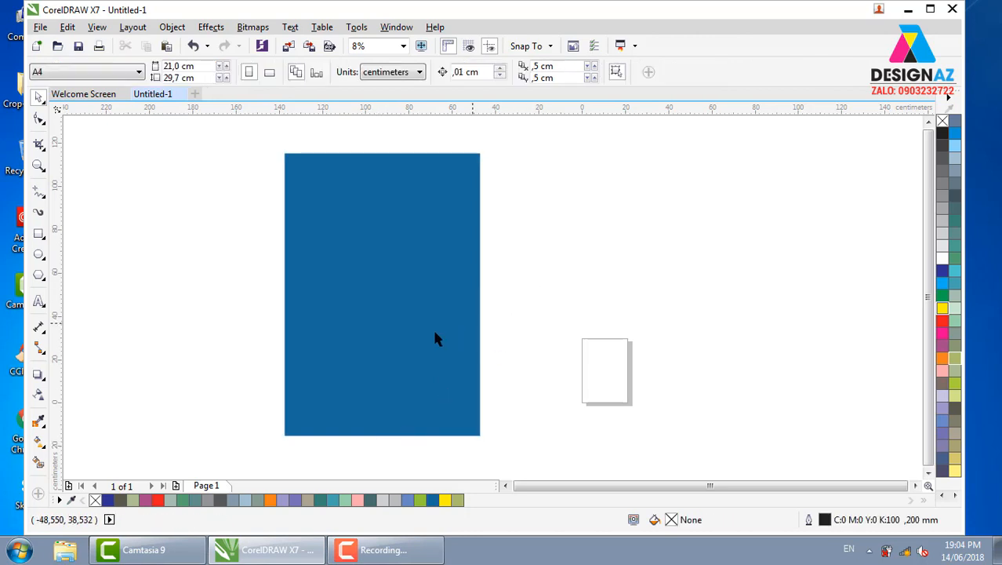
left_click(431, 330)
left_click(582, 240)
left_click(415, 312)
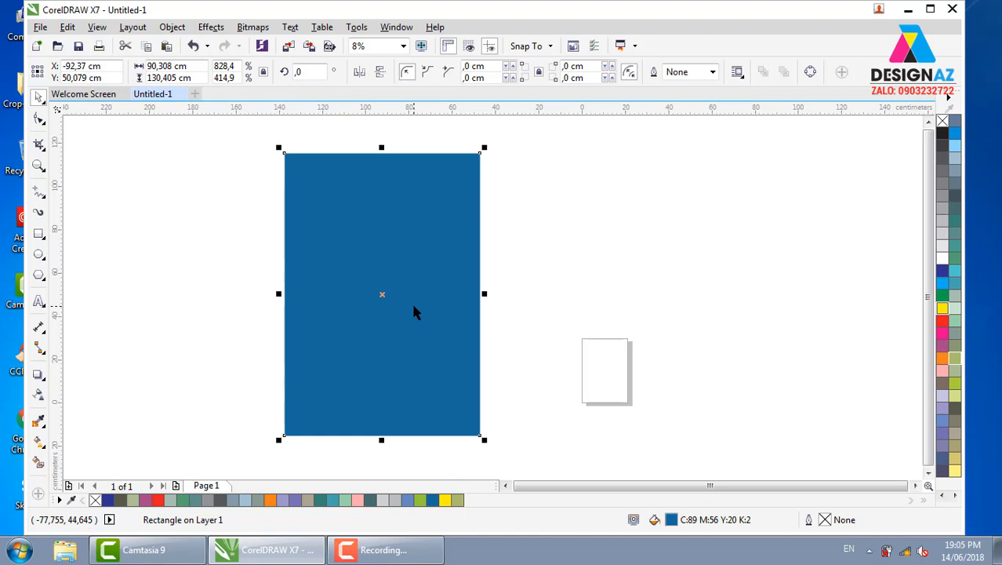
left_click(508, 181)
- Create a copy of the blue rectangle shortened from its lower edge to about 83.2 cm high and fill it light blue (C:40 M:0 Y:0 K:0)
left_click(425, 247)
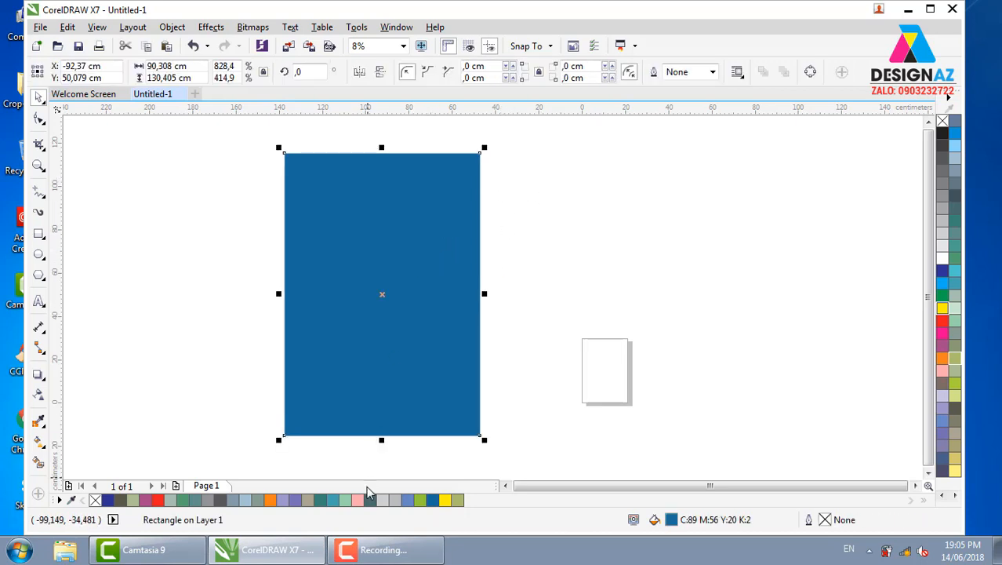
left_click_drag(381, 441, 377, 342)
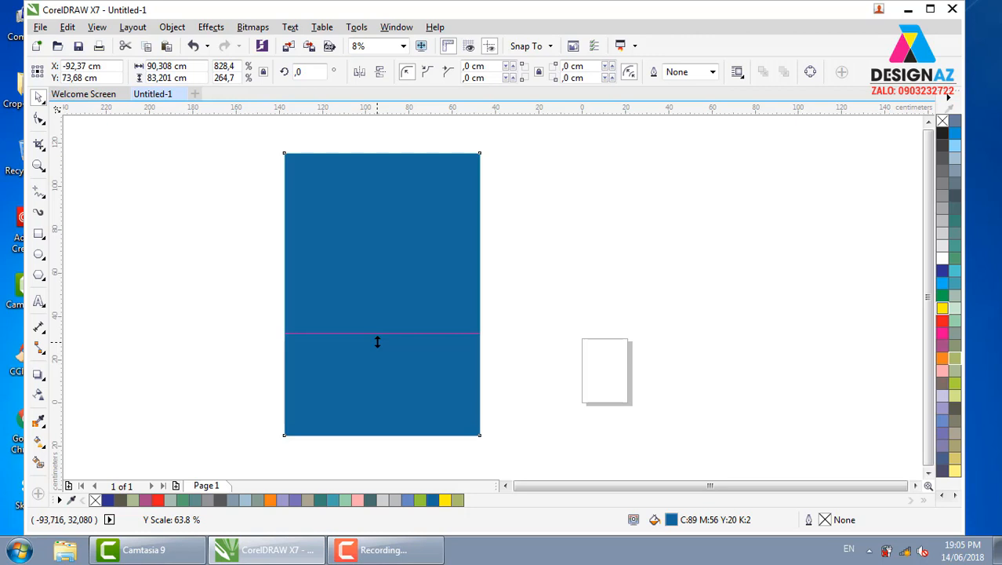
left_click_drag(377, 341, 381, 345)
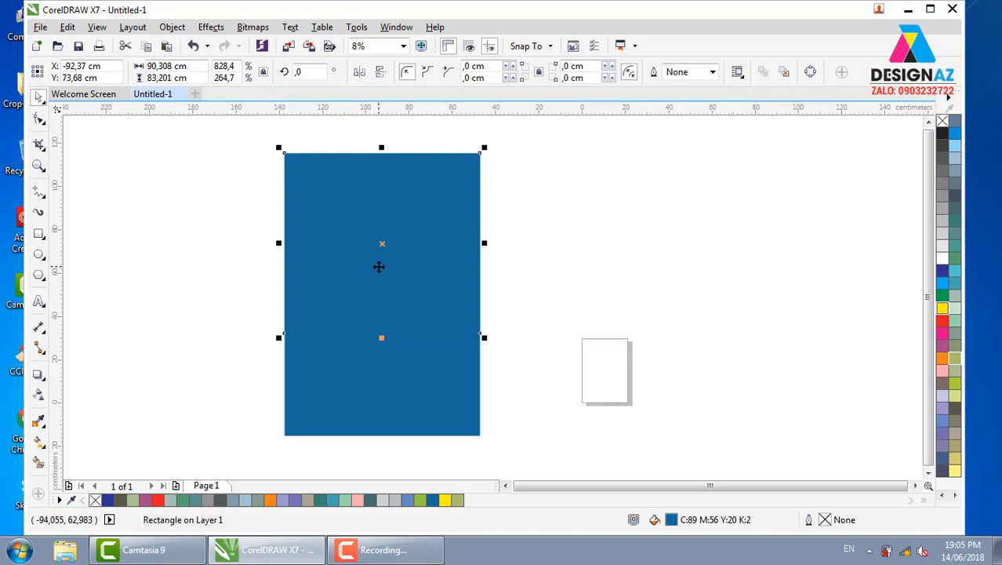
left_click(954, 147)
left_click(659, 336)
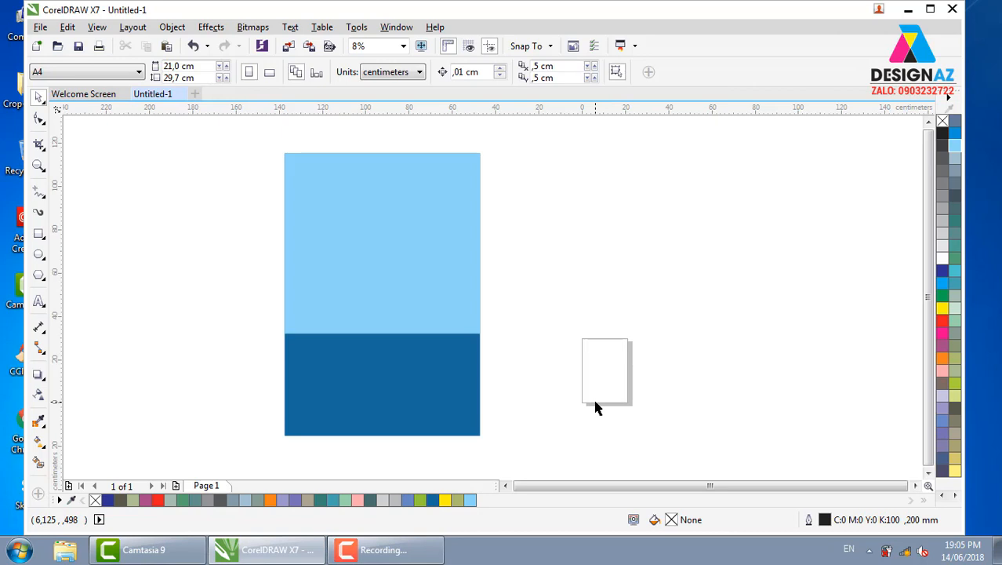
left_click(394, 339)
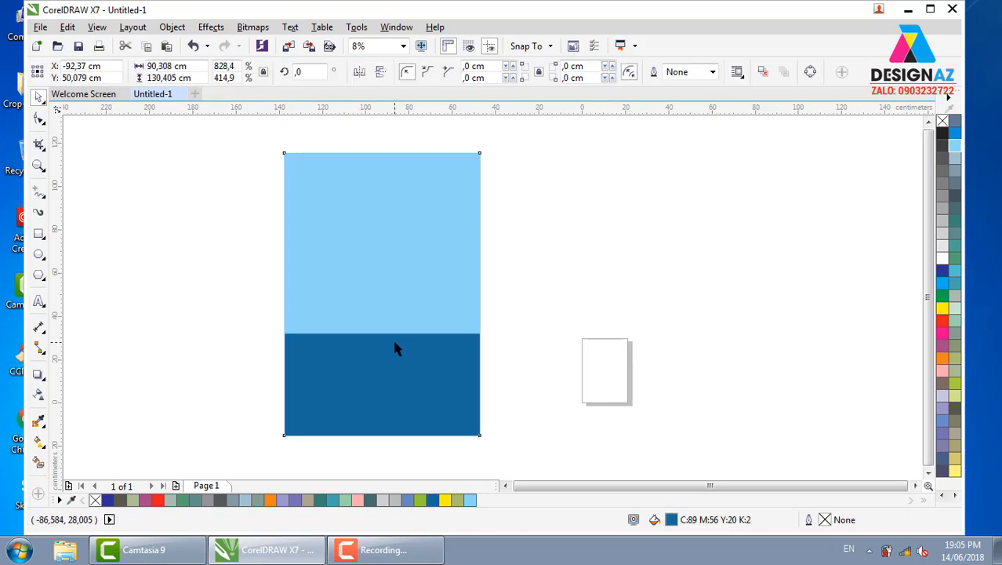
left_click(406, 269)
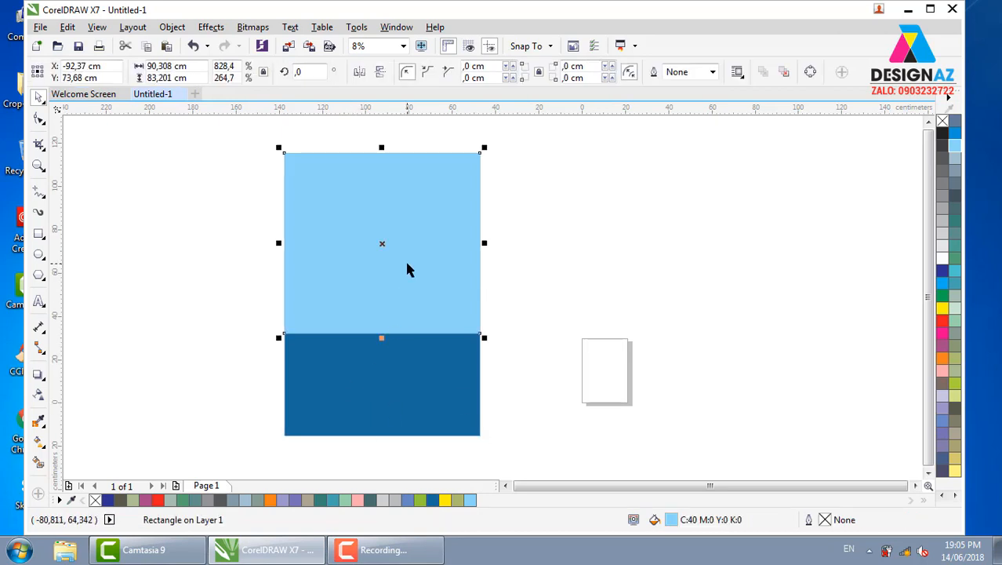
left_click(575, 289)
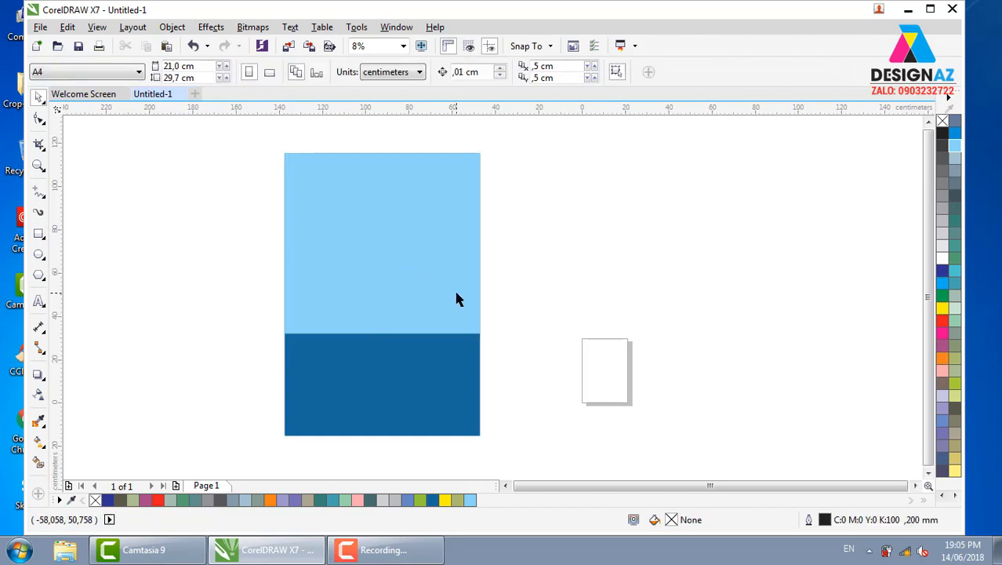
- Gradually mix palette dark blue into the light blue rectangle's fill until it is C:60 M:35 Y:0 K:0
left_click(456, 290)
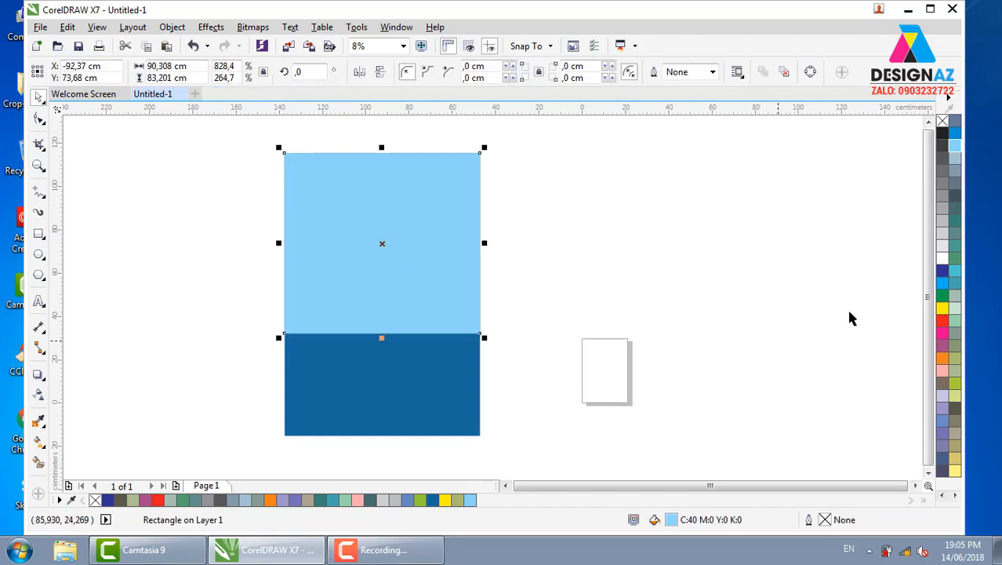
left_click(943, 271)
left_click(943, 271, "ctrl")
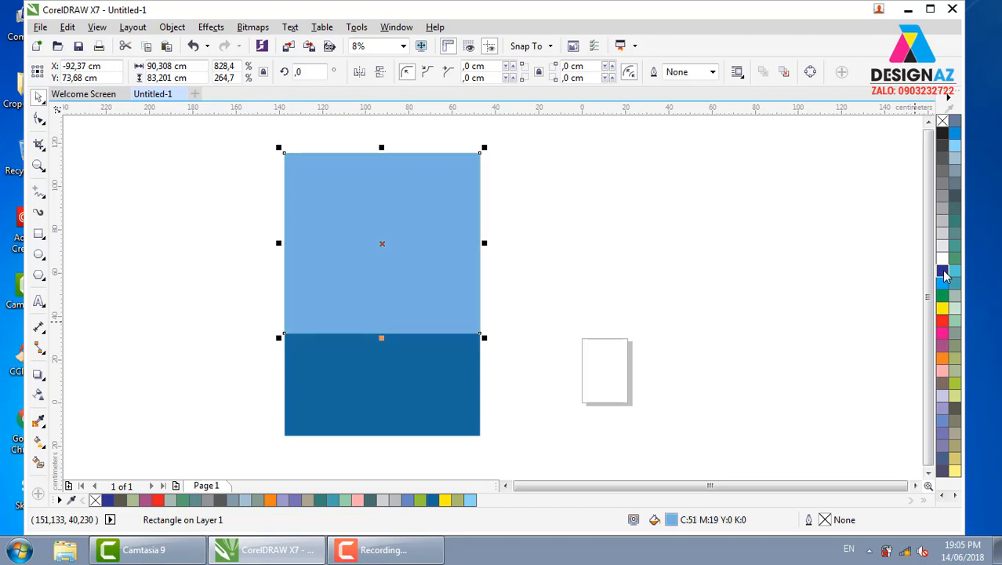
left_click(943, 272, "ctrl")
left_click(943, 271, "ctrl")
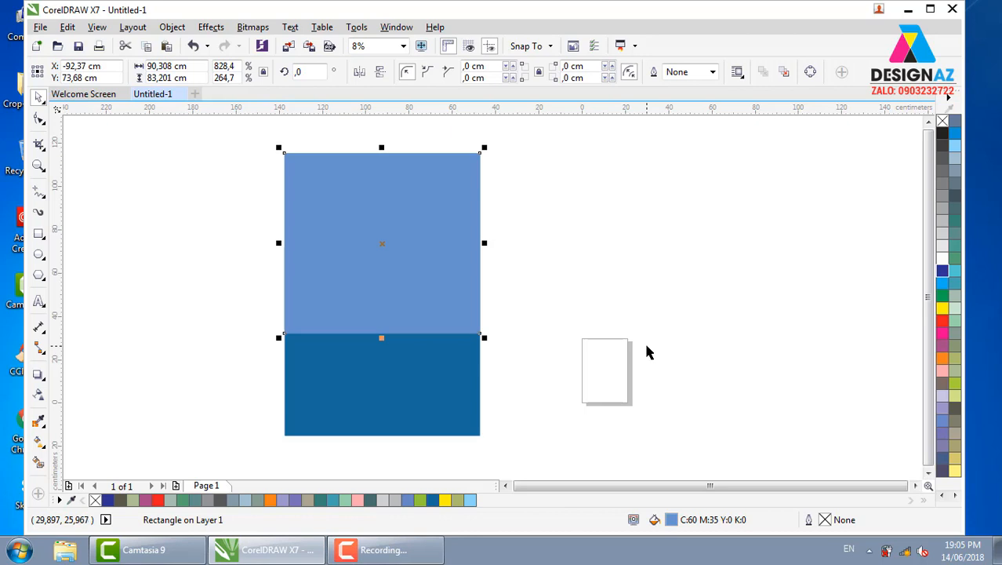
left_click(532, 238)
- Create a copy of the medium blue rectangle shortened from its lower edge to about 78.1 cm high and fill it light blue (C:40 M:0 Y:0 K:0)
left_click(420, 312)
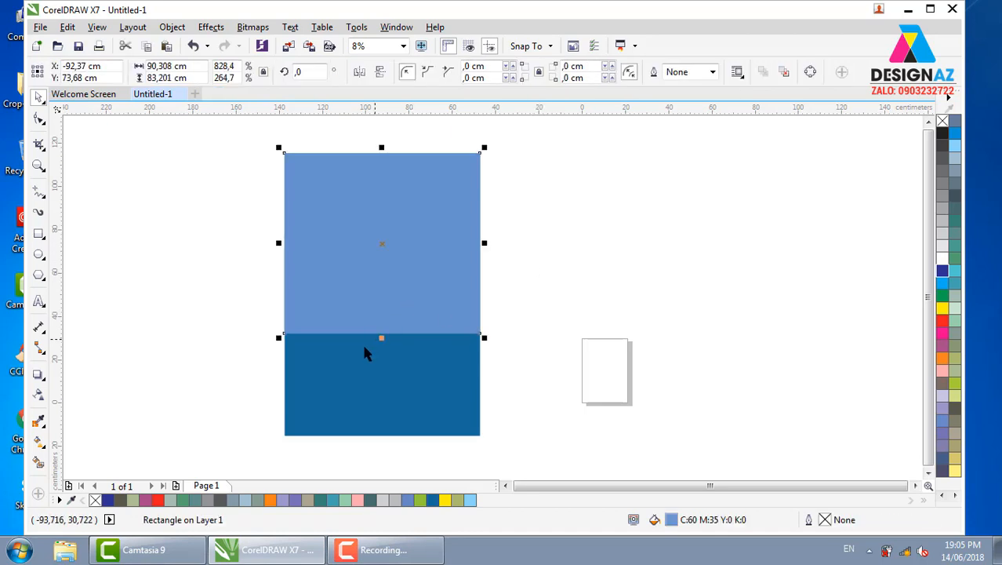
left_click_drag(381, 336, 381, 331)
left_click(954, 146)
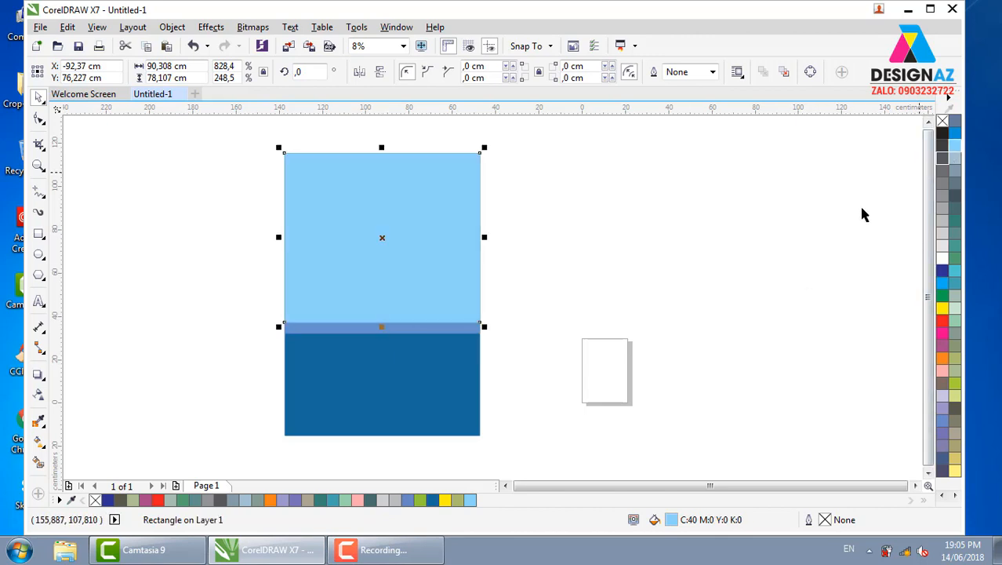
left_click(682, 321)
left_click(436, 379)
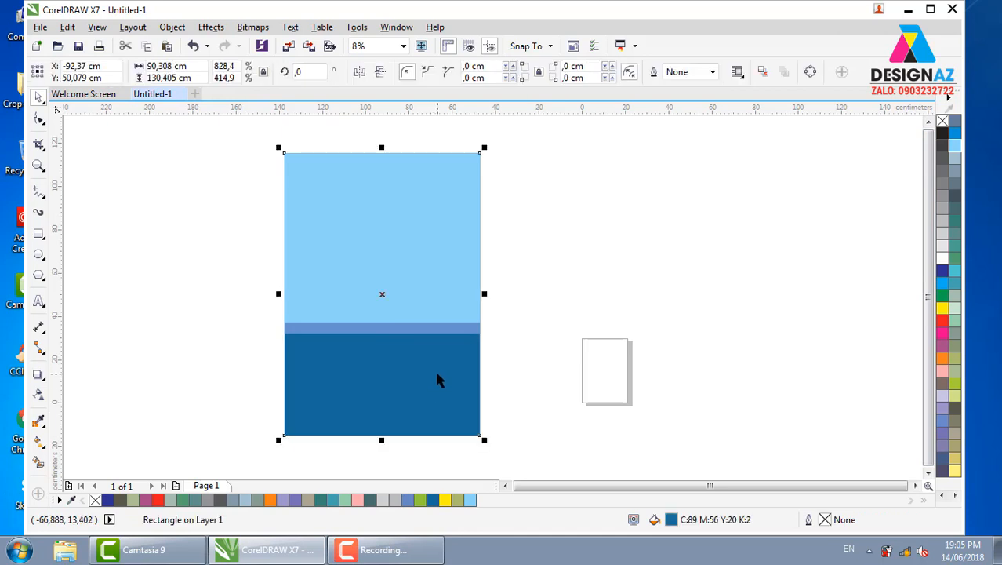
left_click(441, 328)
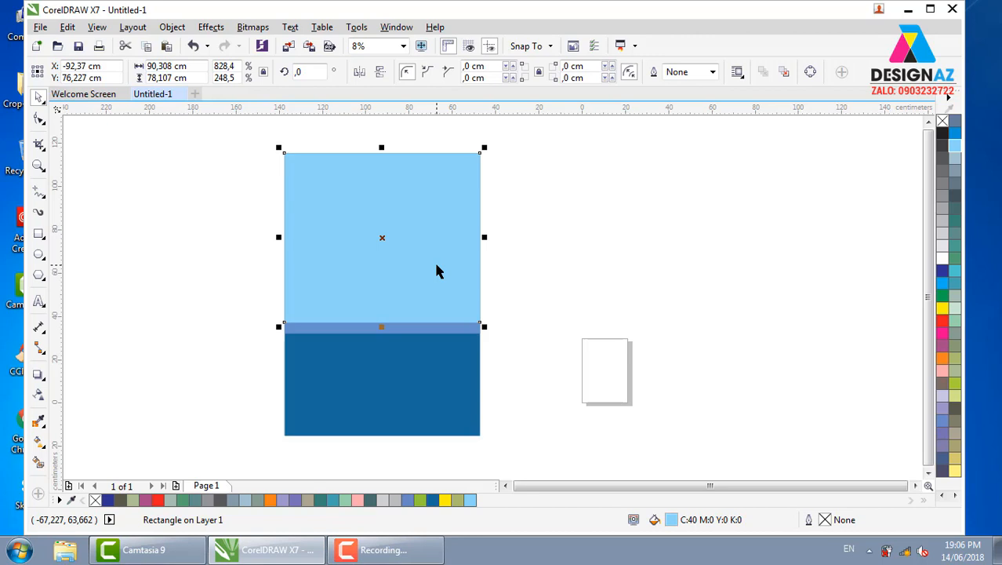
- Delete the light blue and medium blue rectangles that cover the dark blue one
left_click(642, 235)
left_click(454, 248)
key("Delete")
left_click(349, 302)
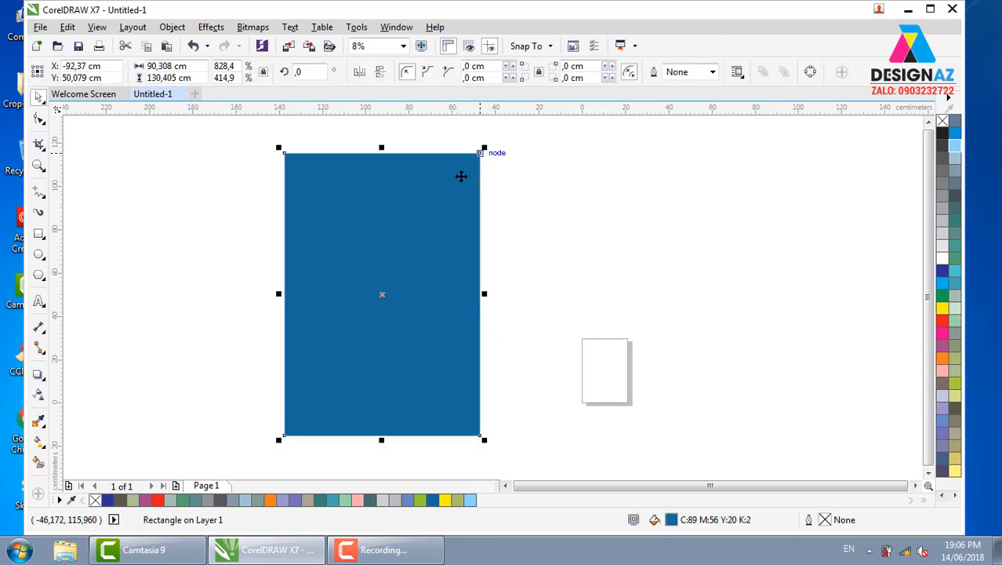
- Try rotating the dark blue rectangle to 270° and moving it to about X -57.7 cm, Y 68.1 cm, and undo both changes
left_click(461, 176)
left_click_drag(486, 149, 525, 369)
left_click_drag(432, 264, 506, 226)
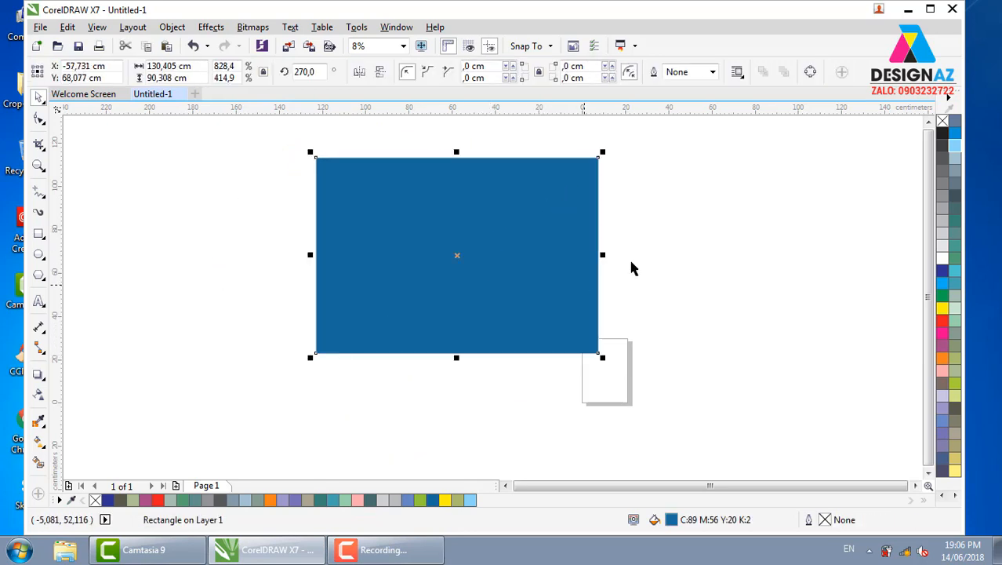
key("ctrl+z")
key("ctrl+z")
left_click(599, 240)
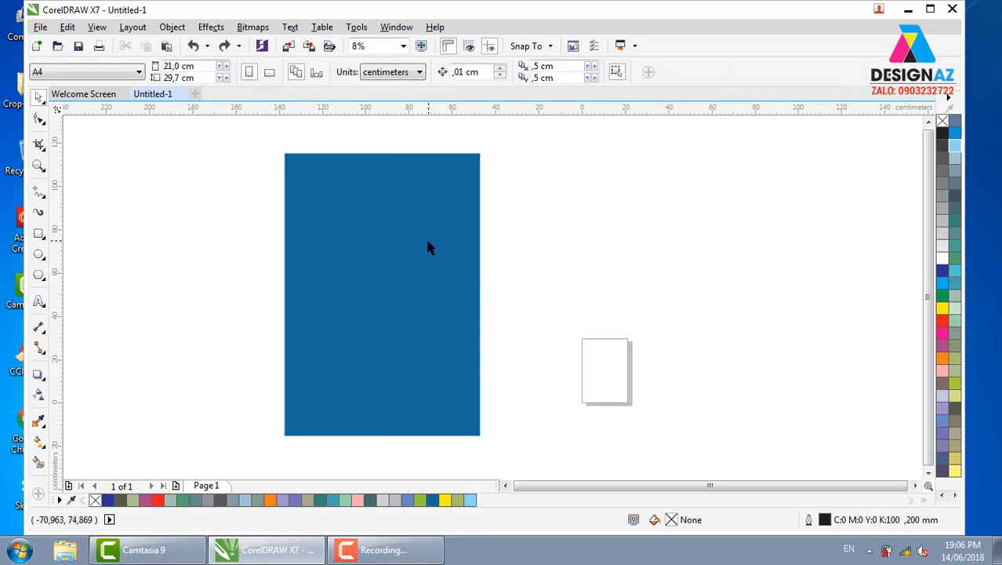
- Rotate the dark blue rectangle to 270° so it lies horizontally
left_click(428, 239)
left_click(425, 222)
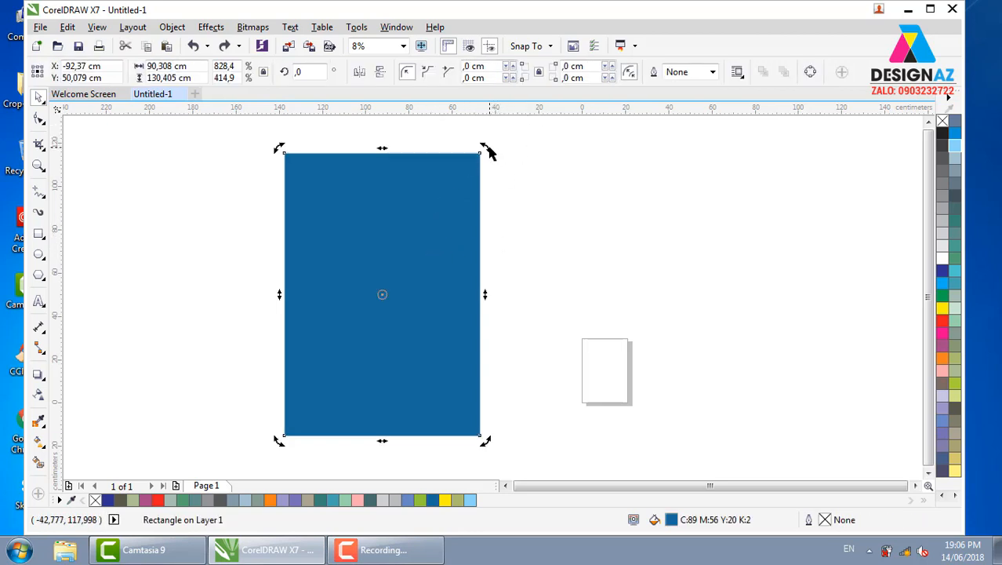
left_click_drag(488, 151, 515, 390)
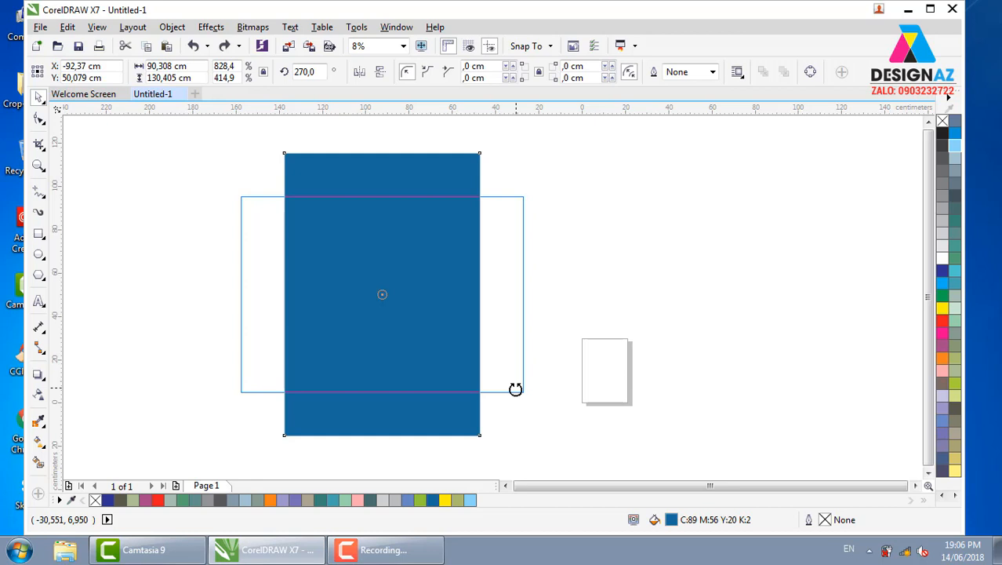
left_click_drag(515, 389, 519, 381)
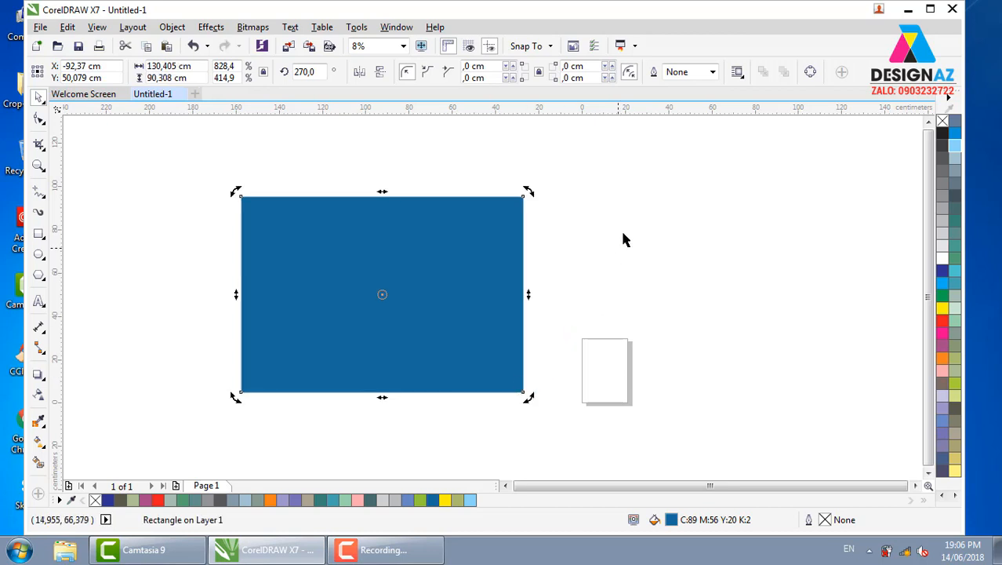
- Move the dark blue rectangle slightly upward and shorten it from its lower edge to about 69.6 cm high
left_click(620, 228)
left_click_drag(431, 330, 441, 289)
left_click_drag(391, 357, 506, 305)
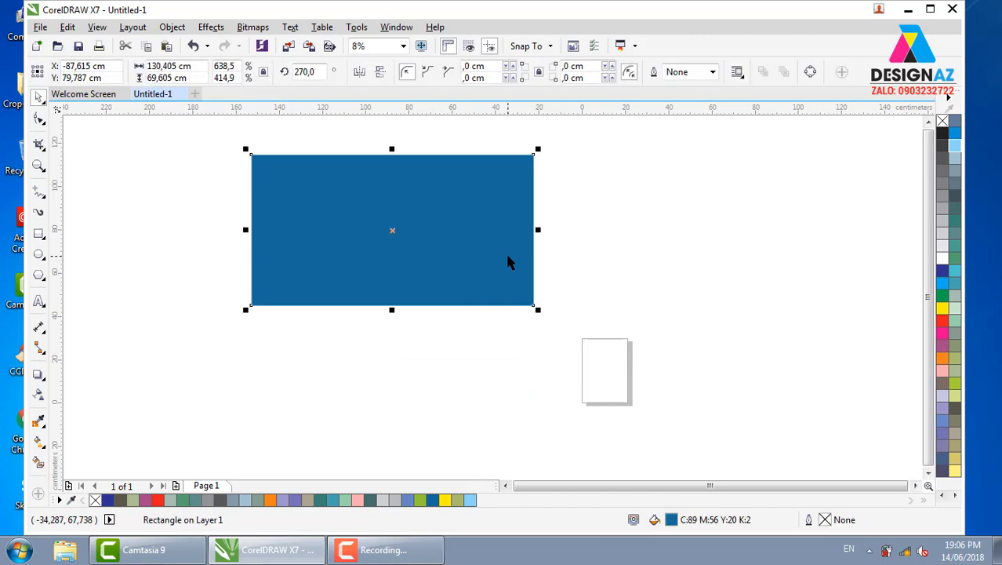
- Create a copy of the dark blue rectangle narrowed toward its left edge to about 47.6 cm wide and fill it light grey (K:10)
left_click_drag(538, 229, 358, 248)
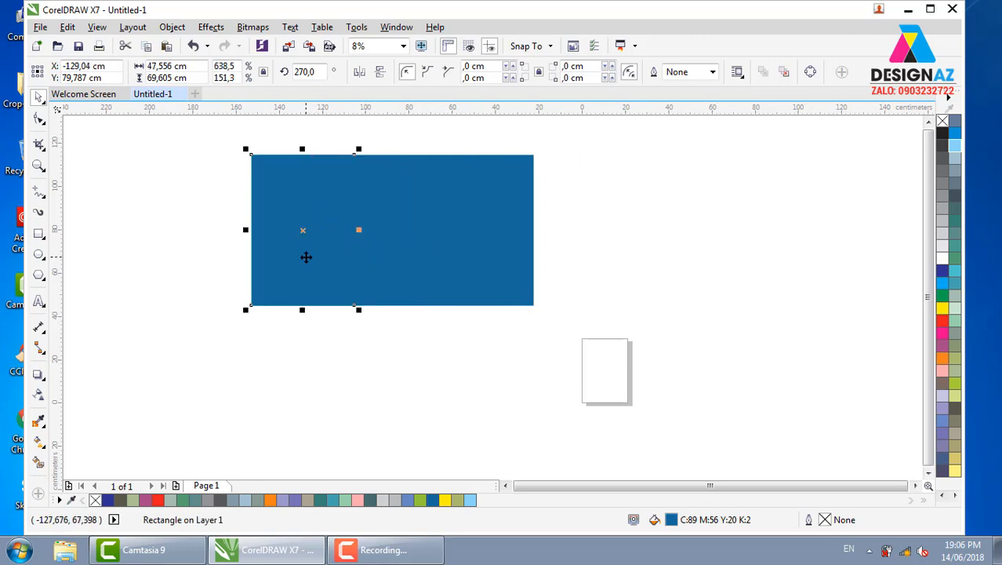
left_click(942, 259)
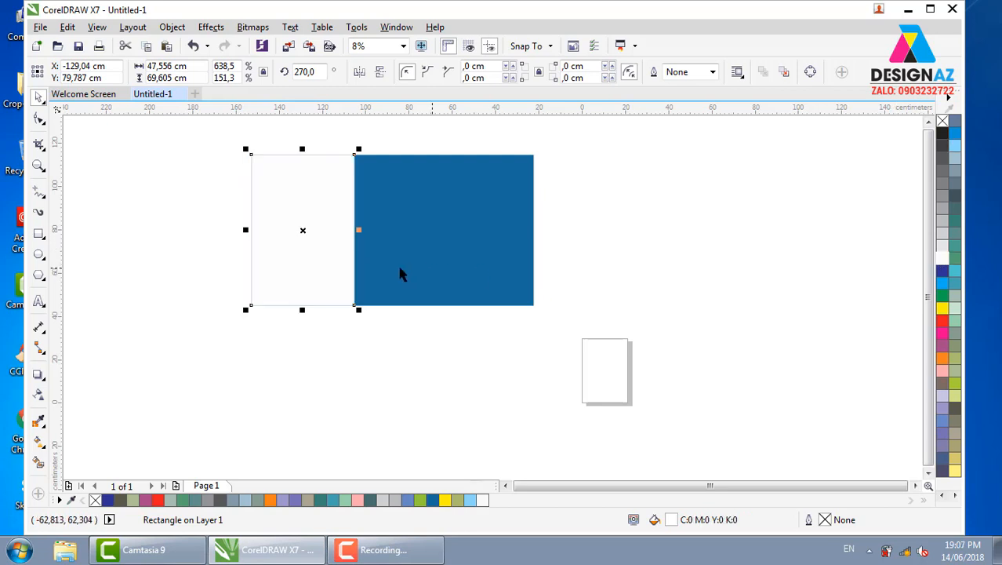
left_click(941, 248)
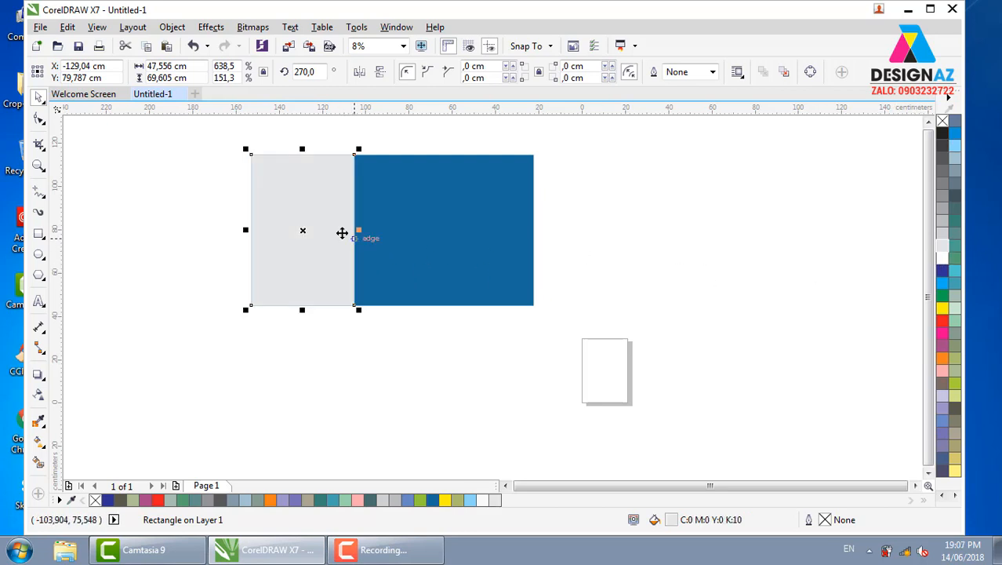
left_click(616, 232)
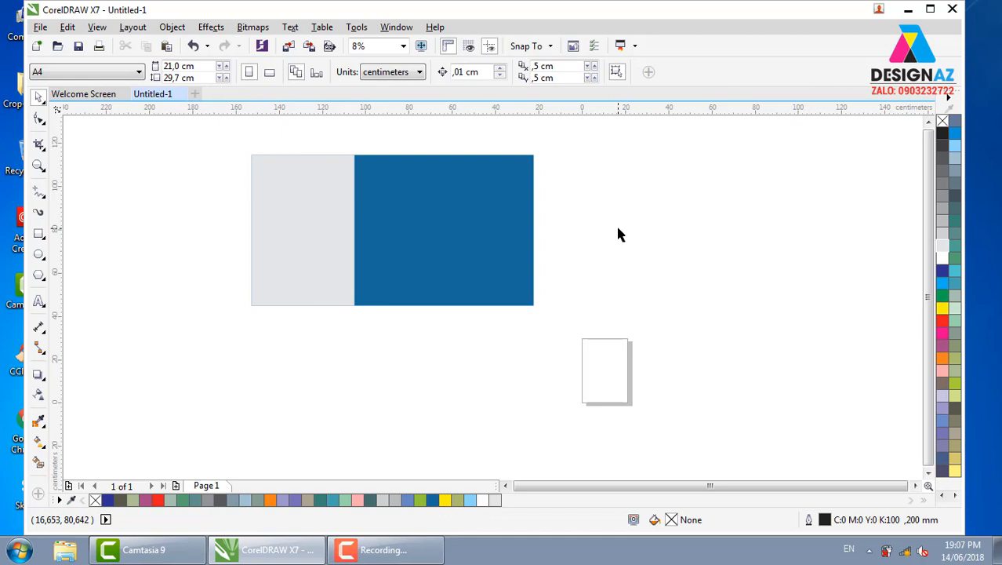
- Create a copy of the light grey rectangle widened to about 52.6 cm, fill it K:30 and place it one level behind the original
key("z")
left_click_drag(239, 143, 559, 316)
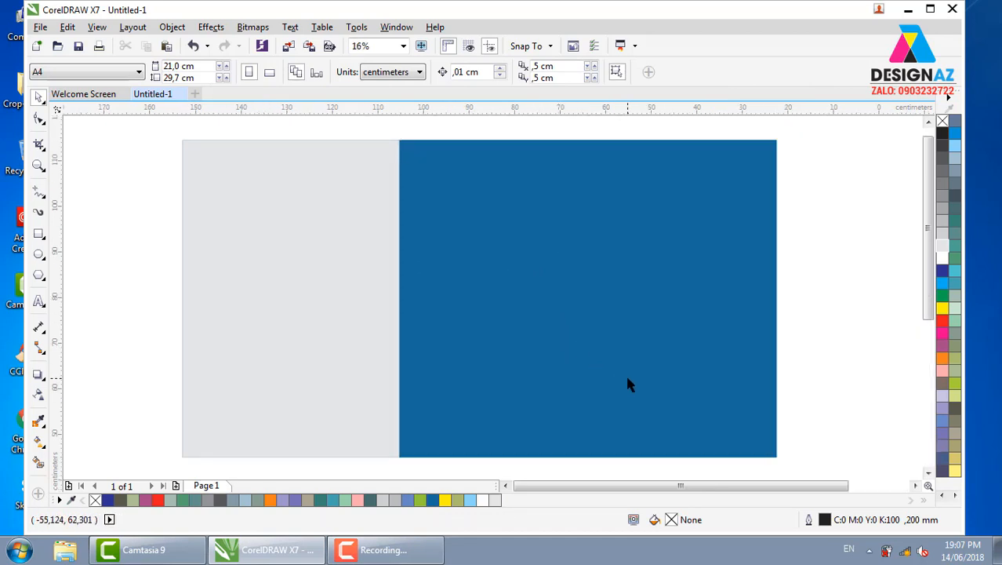
left_click(250, 231)
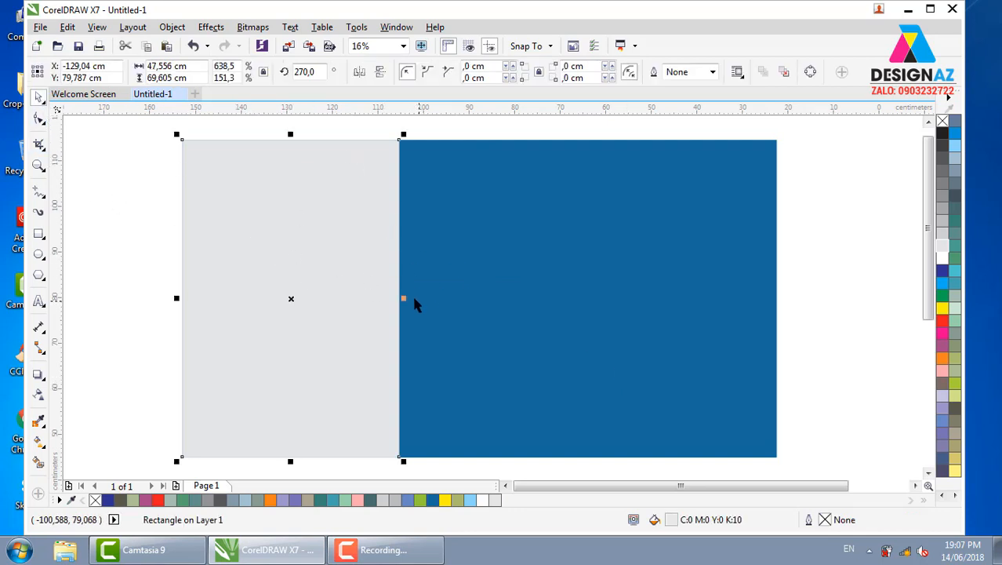
mouse_move(404, 298)
left_mouse_down()
mouse_move(390, 296)
mouse_move(437, 296)
mouse_move(424, 296)
left_mouse_up()
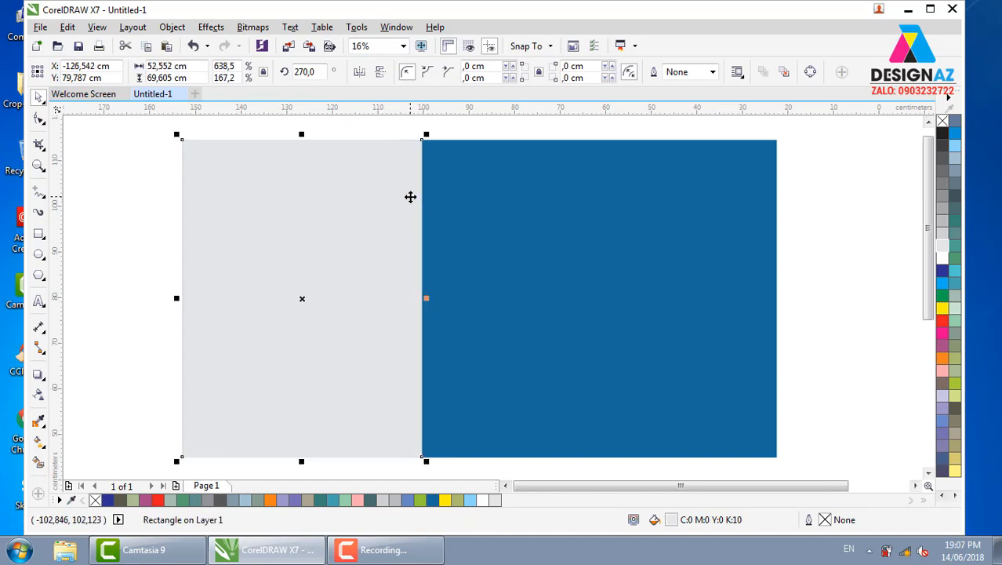
left_click(944, 238)
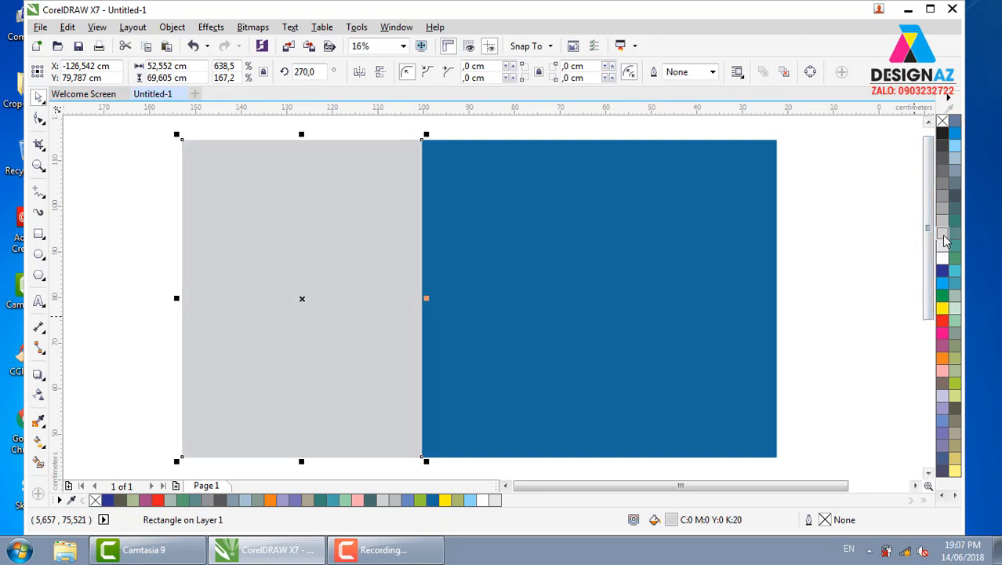
left_click(944, 223)
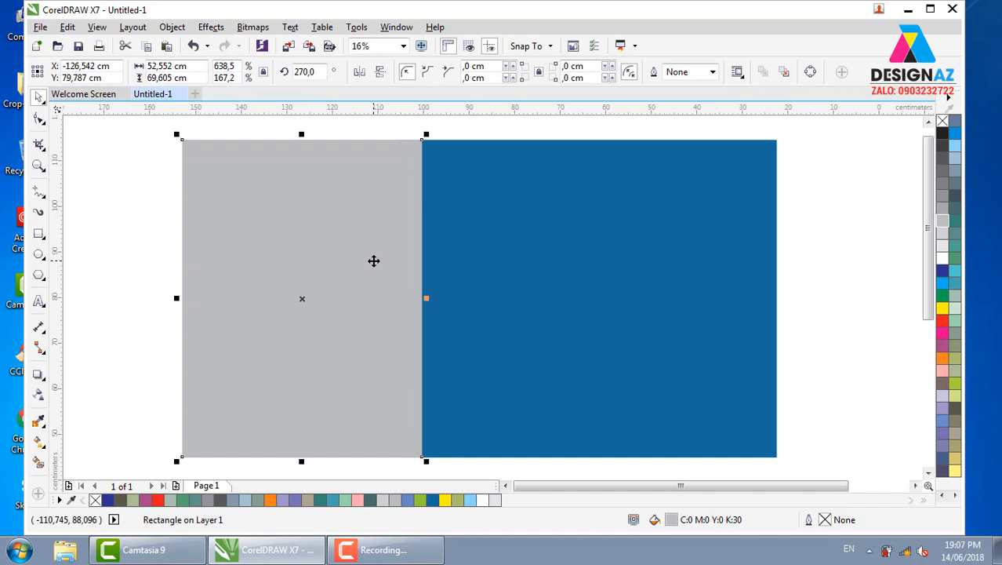
key("ctrl+Page_Down")
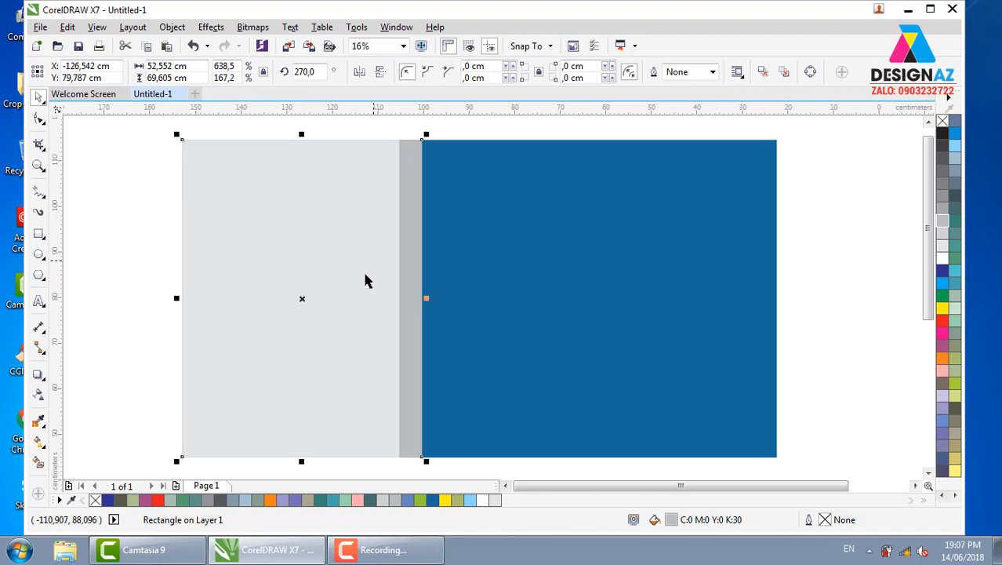
- Create a copy of the K:30 grey rectangle widened to about 58.7 cm, fill it K:40 and stack it behind the two lighter grey rectangles
left_click(500, 132)
left_click(414, 258)
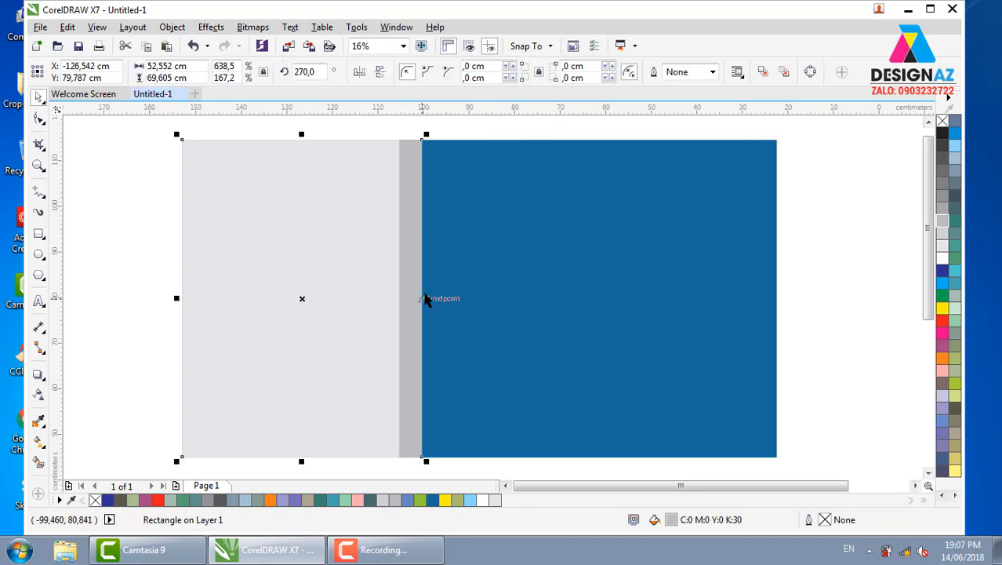
left_click_drag(426, 298, 457, 299)
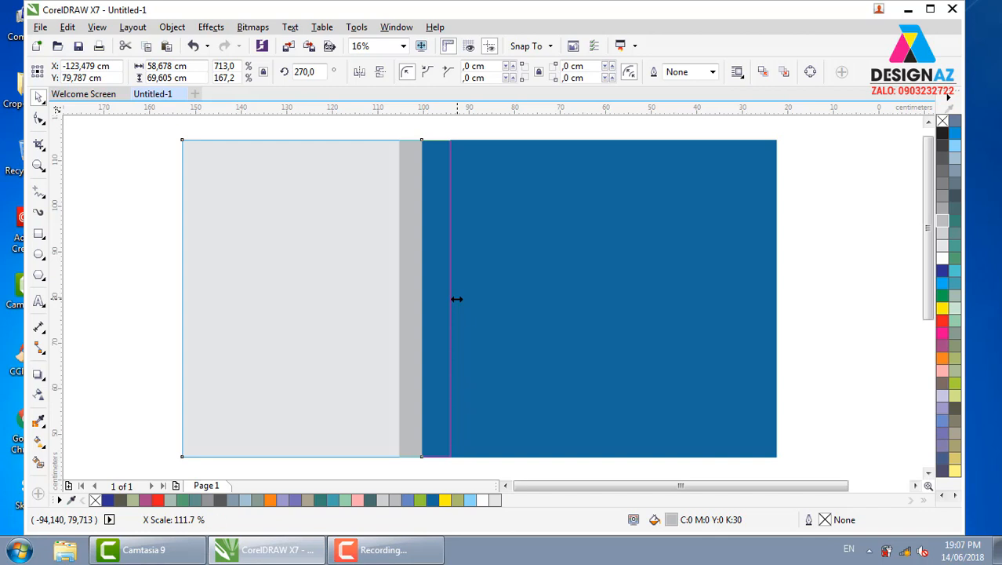
right_click(456, 298)
left_click_drag(458, 305, 459, 305)
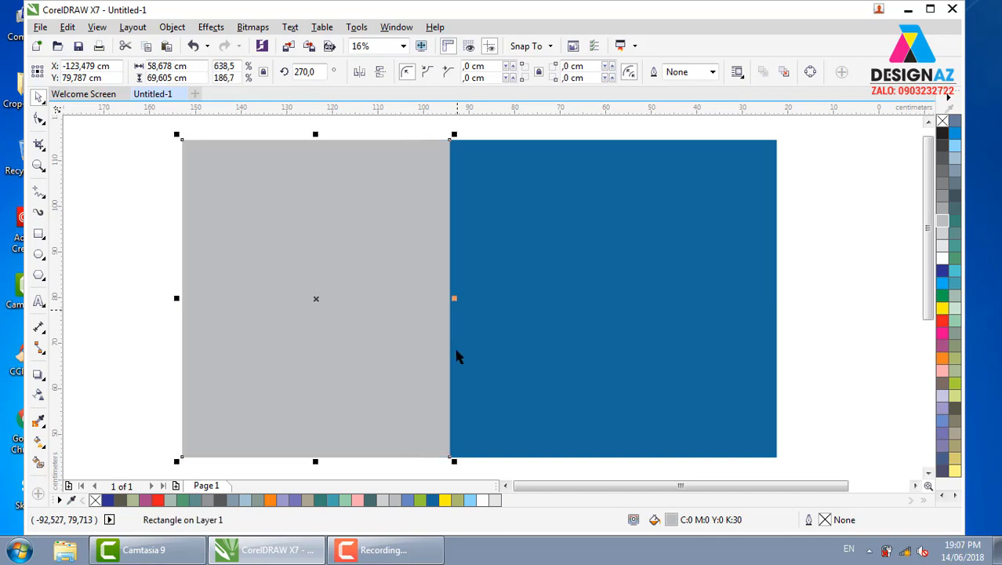
left_click(943, 208)
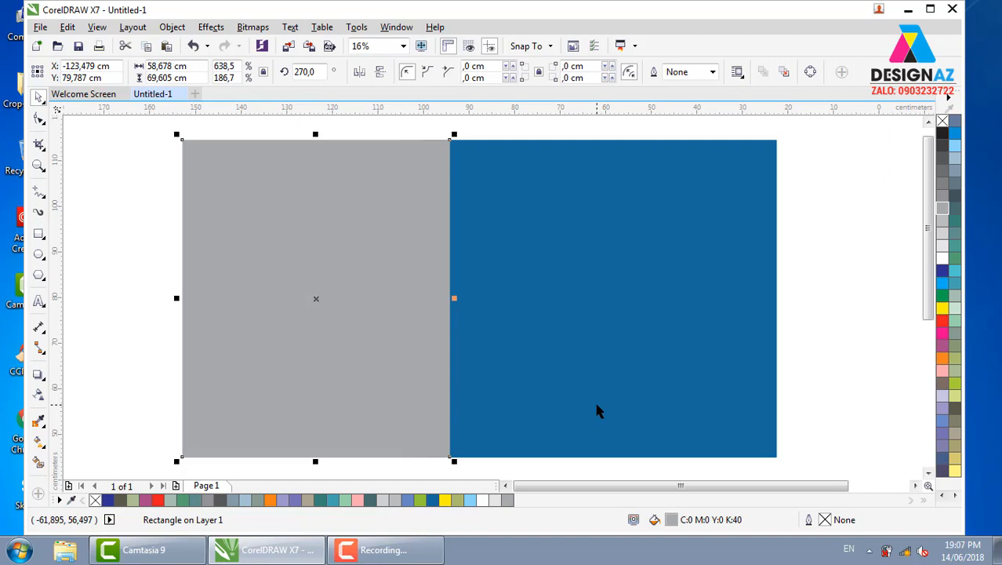
key("shift+Page_Down")
key("ctrl+Page_Down")
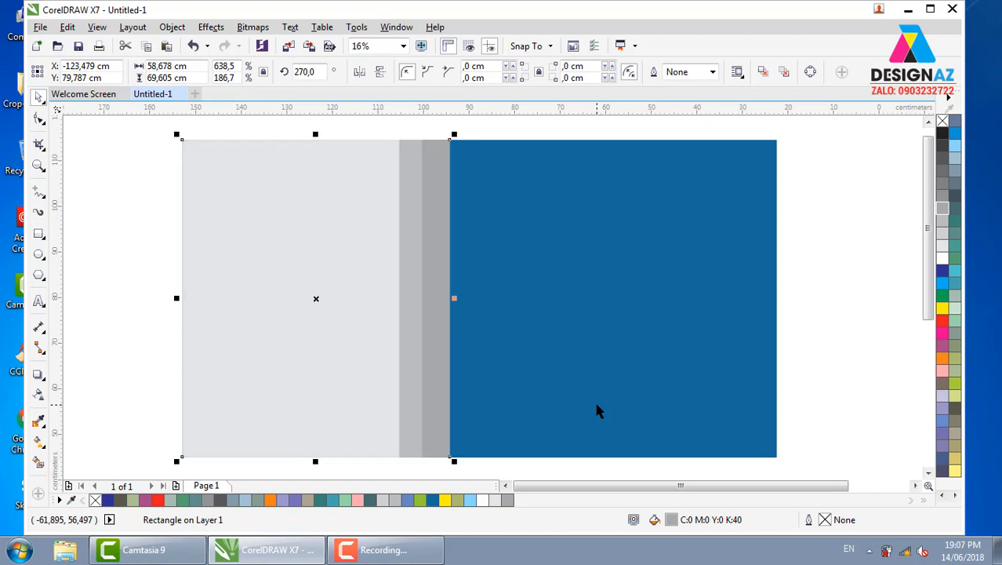
- Delete the grey rectangles that cover the dark blue one
left_click(835, 298)
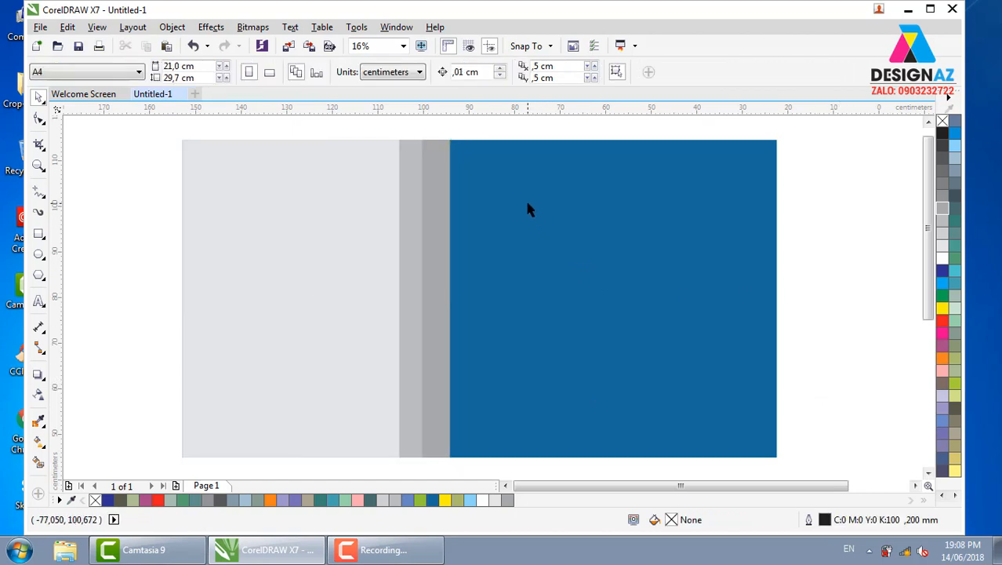
left_click(436, 235)
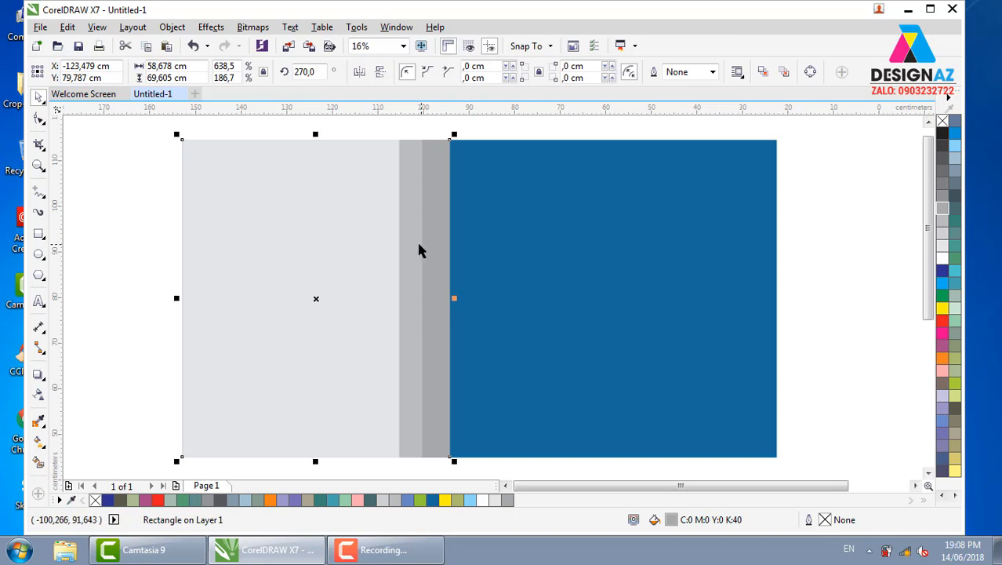
left_click(366, 265)
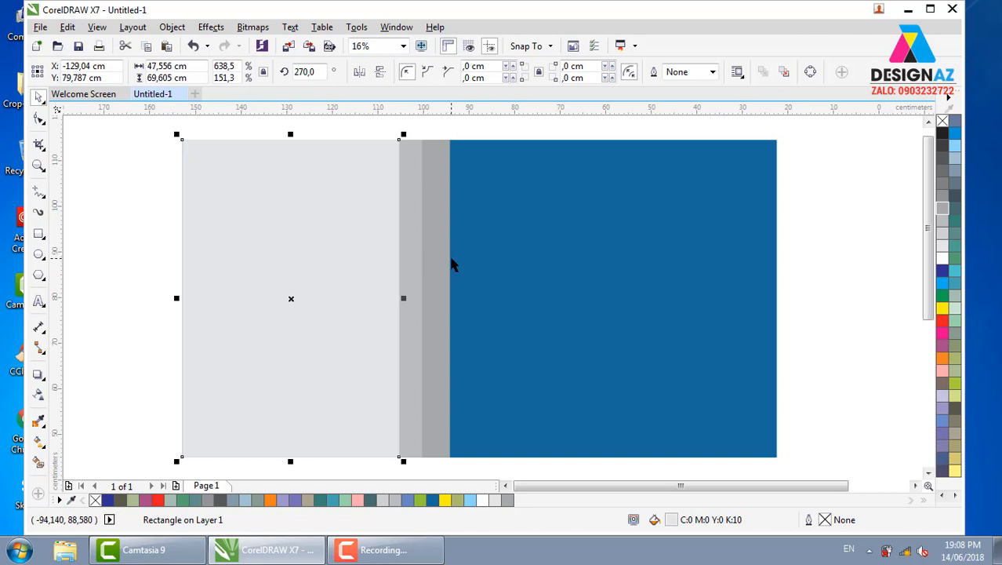
scroll(451, 265, "down", 1)
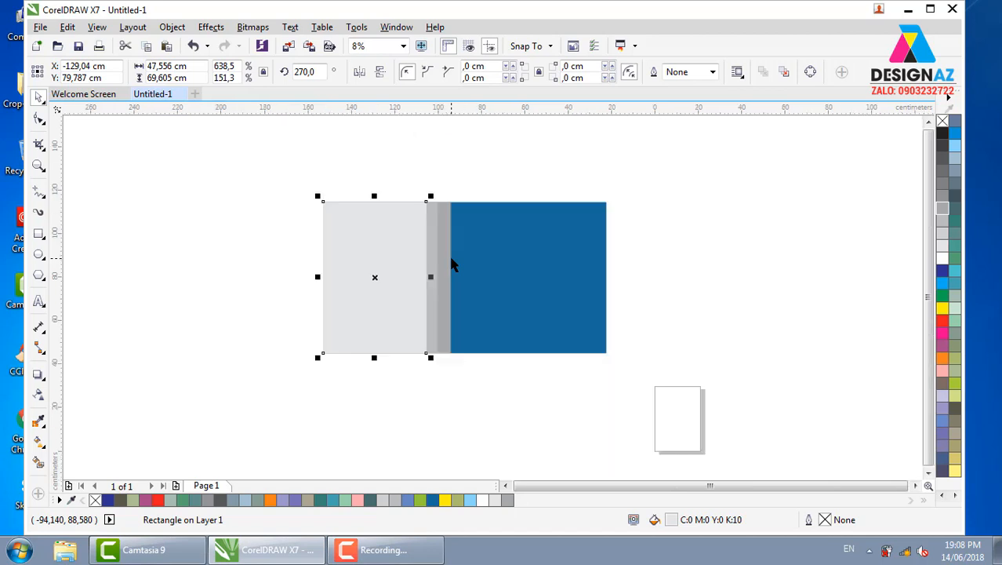
left_click(652, 228)
left_click_drag(394, 261, 349, 260)
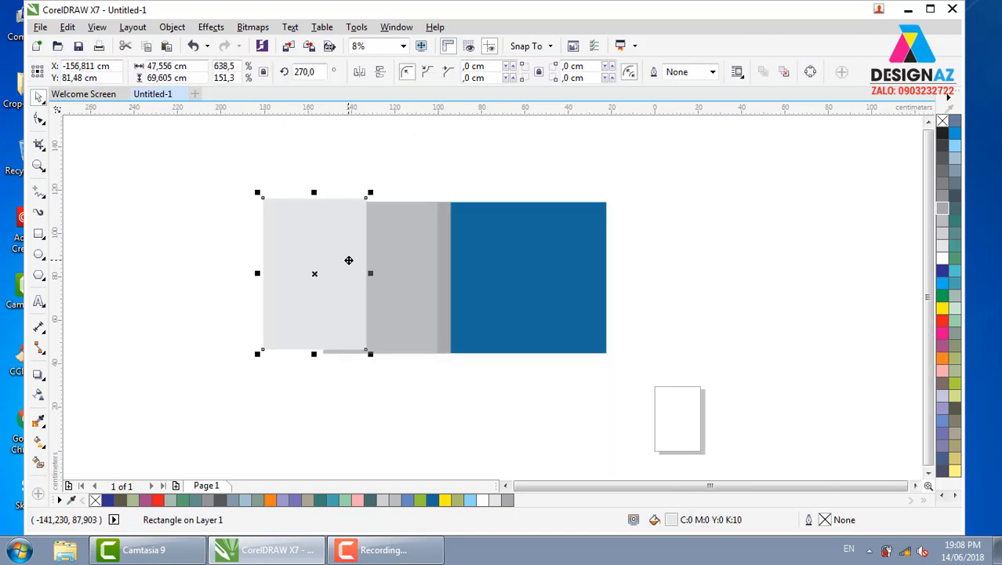
key("Delete")
left_click(430, 286)
key("Delete")
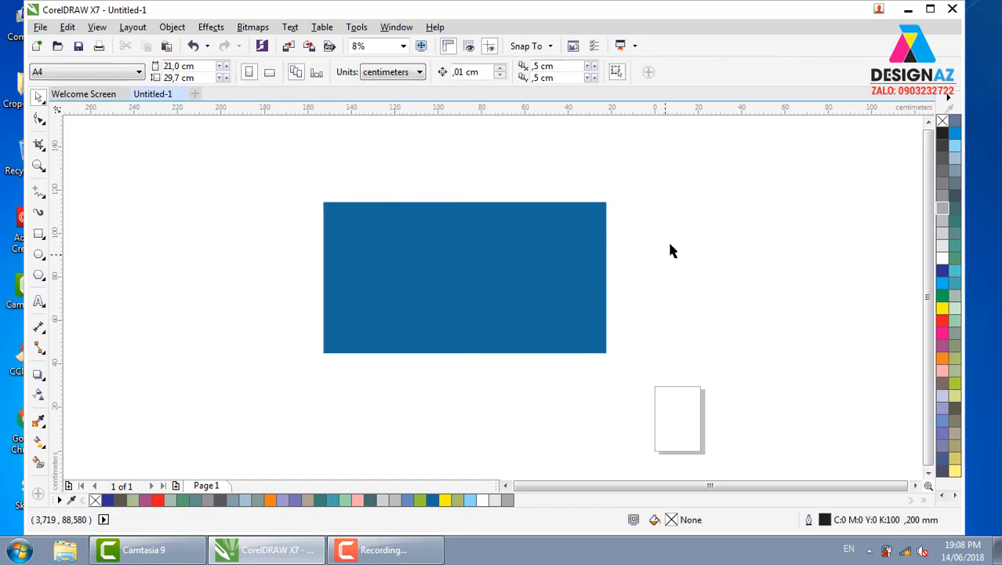
- Try making a copy of the dark blue rectangle narrowed to about 1.3 cm wide at its left edge, and undo it
left_click(556, 297)
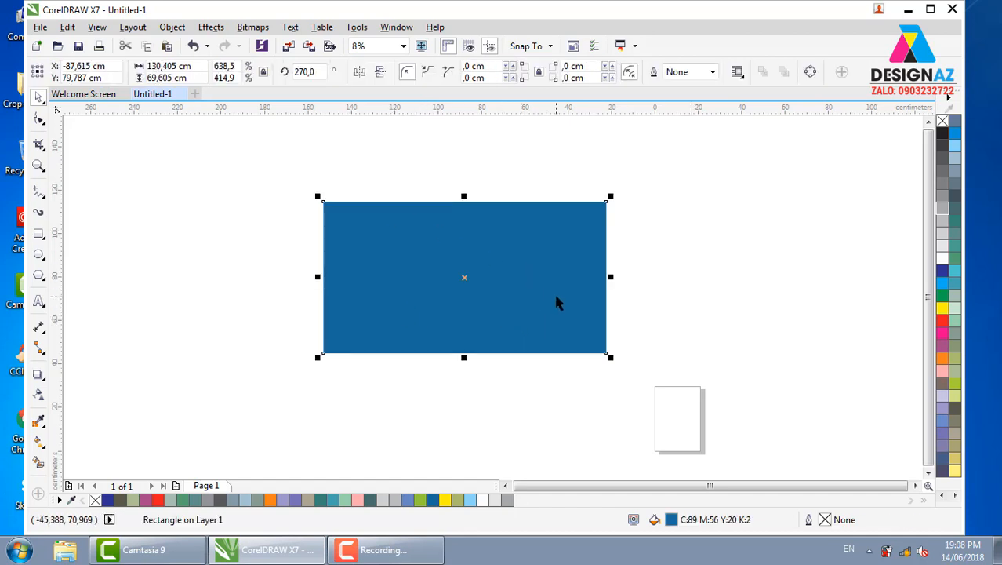
left_click(663, 259)
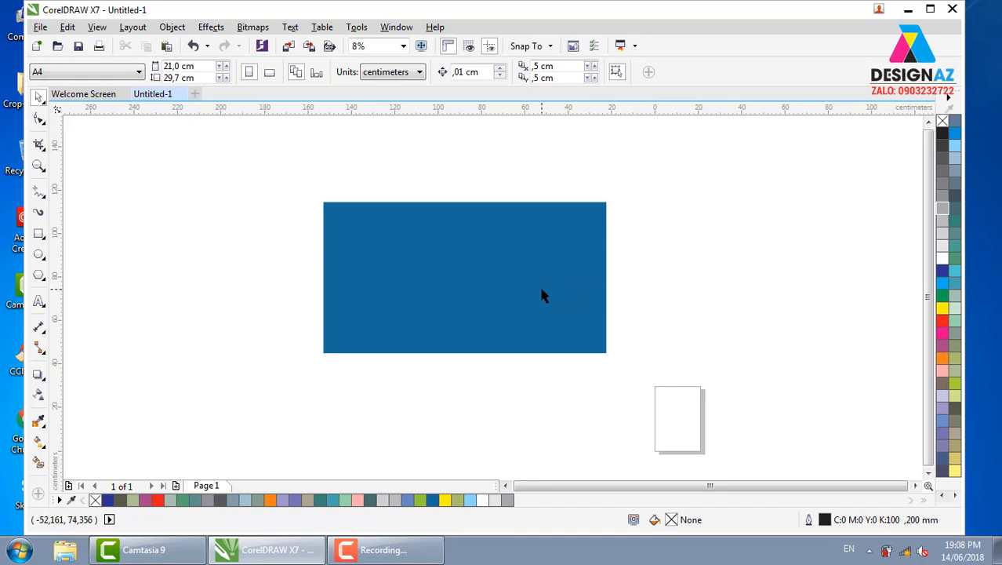
left_click(541, 289)
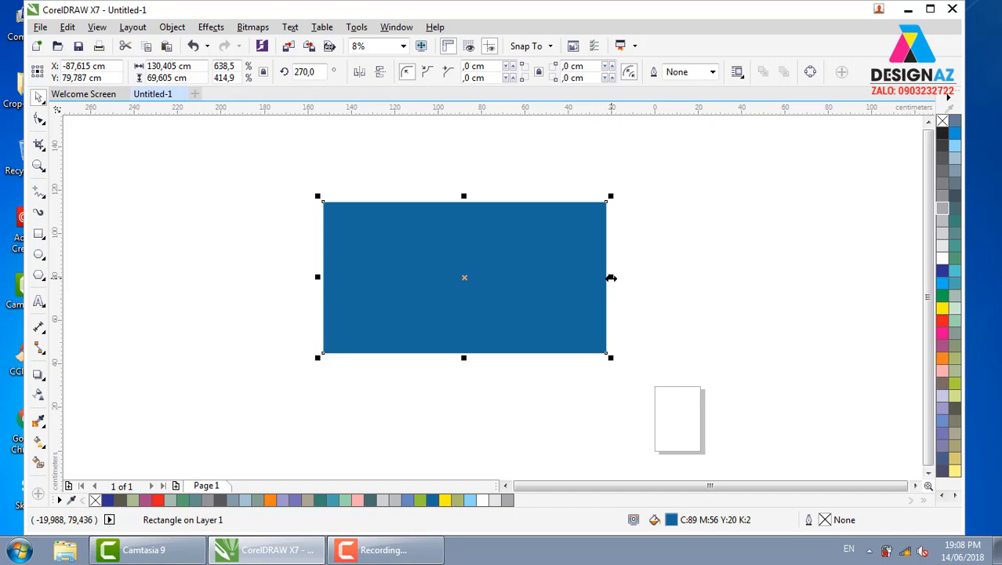
left_click_drag(611, 278, 208, 295)
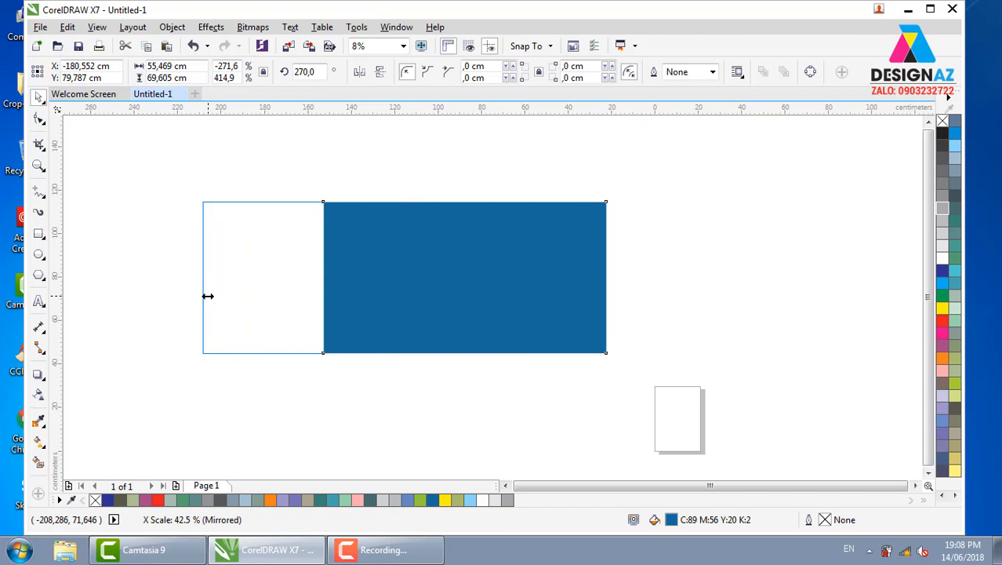
left_click_drag(208, 295, 326, 279)
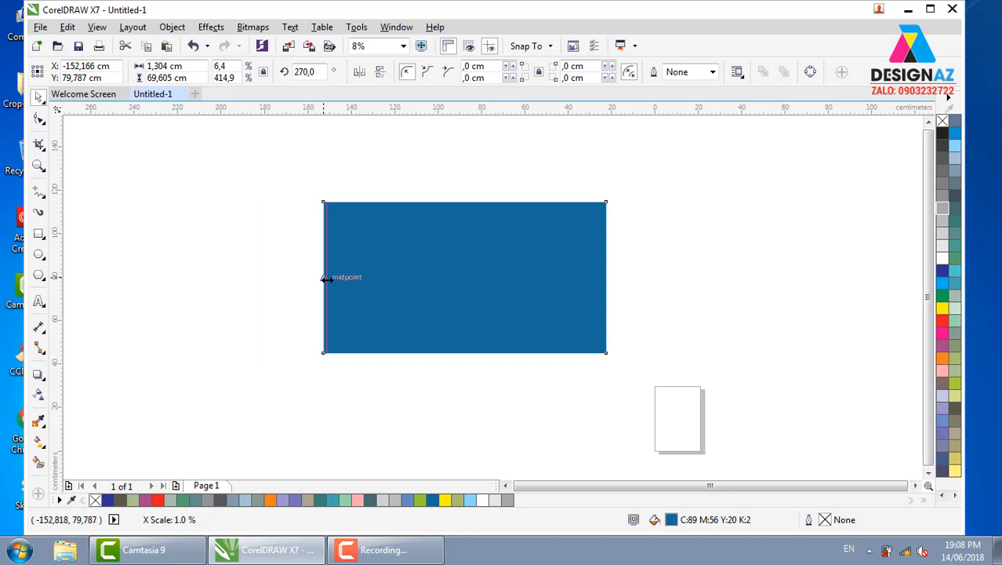
left_click_drag(326, 278, 328, 279)
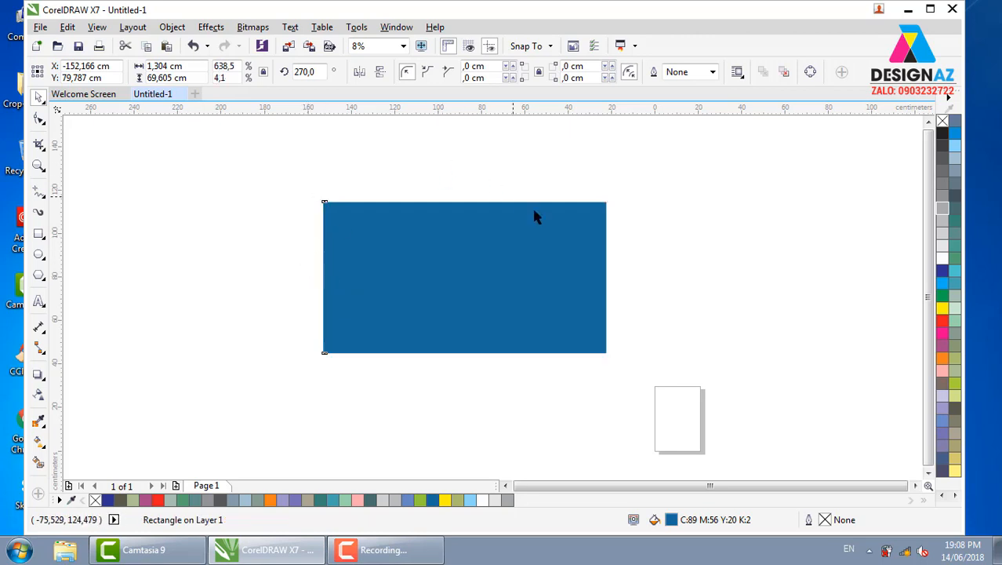
key("ctrl+z")
- Create a mirrored copy about 56.5 cm wide beyond the dark blue rectangle's left edge, and delete it
left_click(633, 201)
left_click(588, 270)
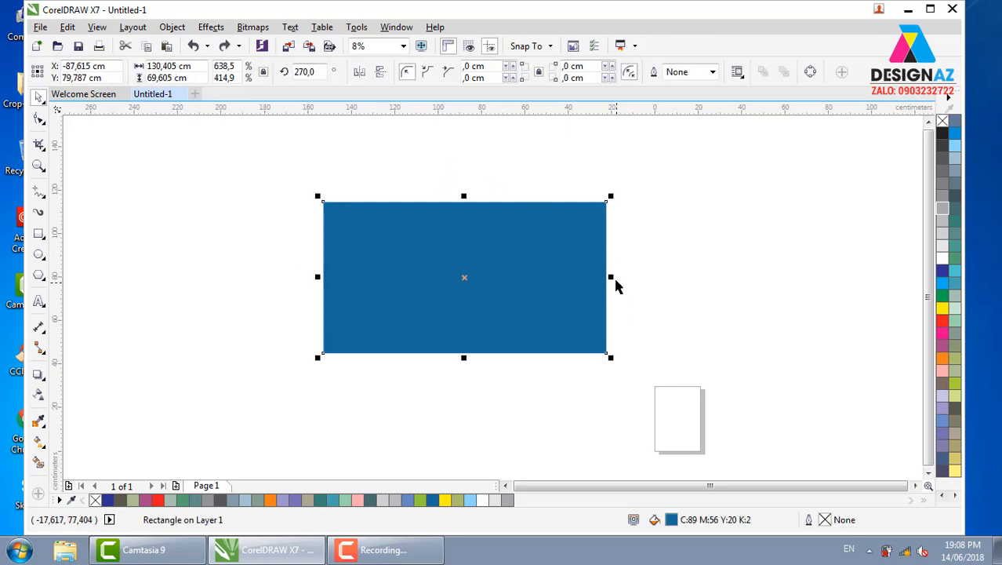
left_click_drag(611, 277, 208, 279)
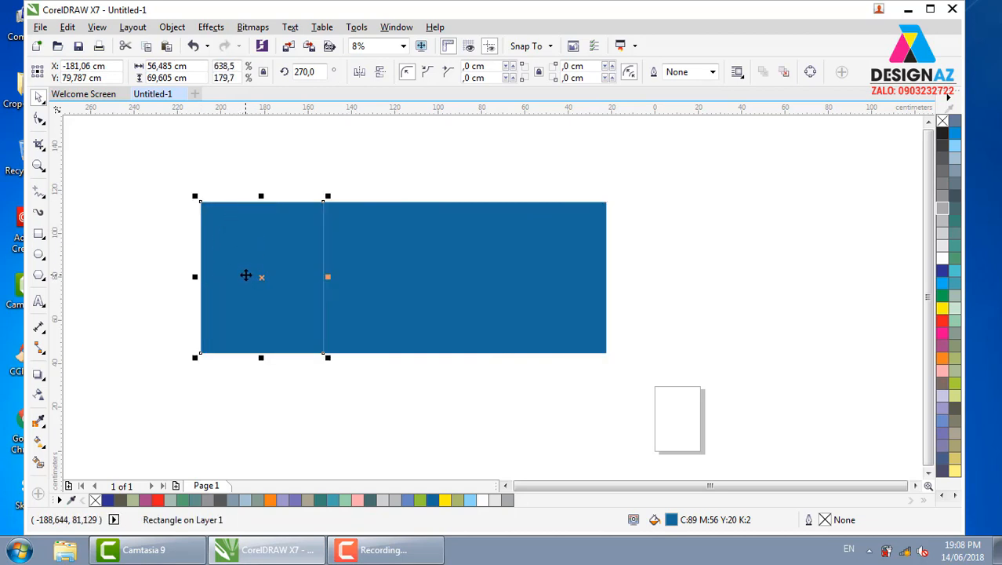
key("Delete")
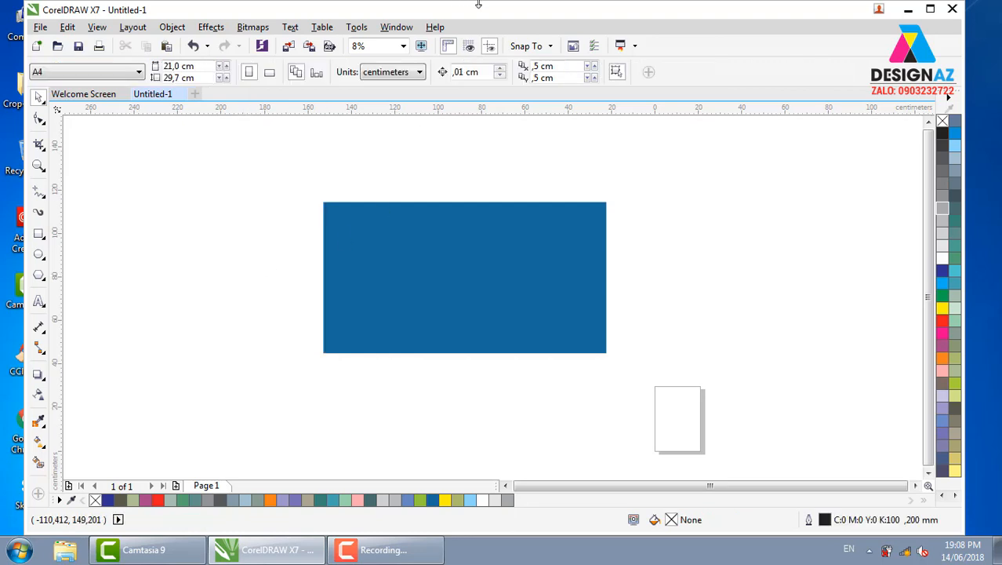
- Draw a rectangle about 50.2 cm wide and 69.6 cm high over the left part of the dark blue rectangle, and delete it
left_click(38, 233)
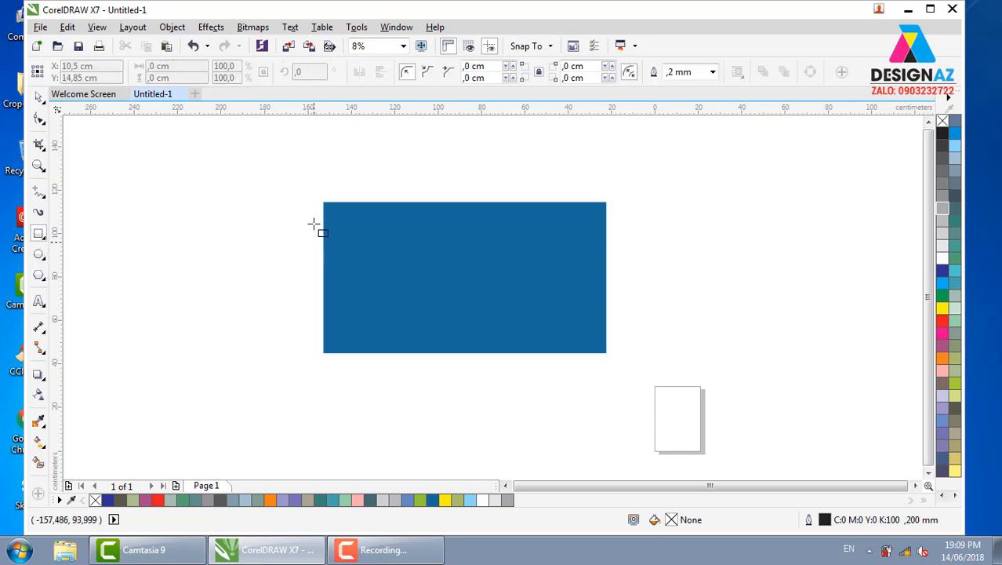
mouse_move(323, 203)
left_mouse_down()
mouse_move(392, 344)
mouse_move(432, 353)
left_mouse_up()
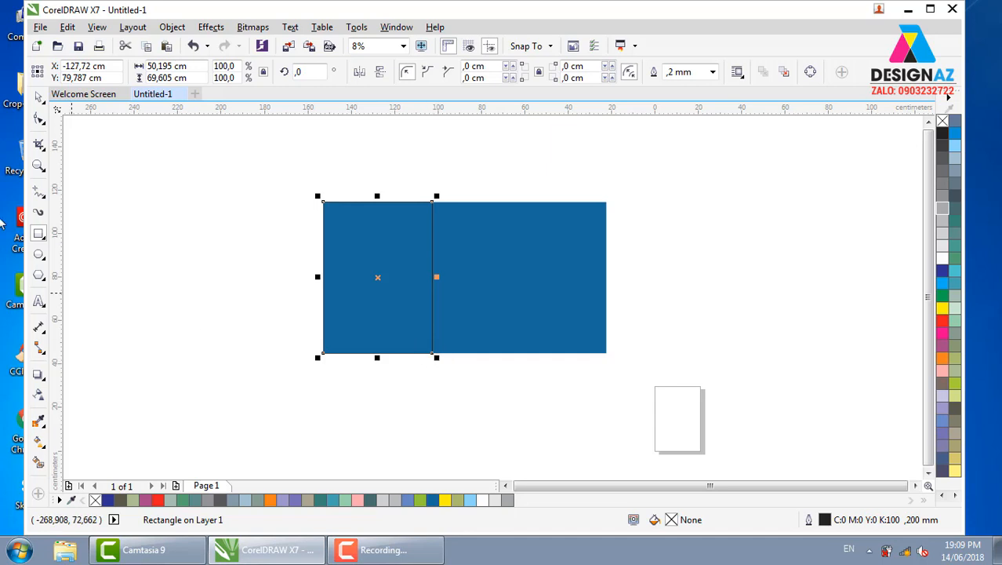
left_click(39, 97)
left_click(195, 148)
left_click_drag(392, 247, 252, 255)
key("Delete")
- Create a copy of the dark blue rectangle narrowed to about 44.1 cm from its left edge, and tint it to C:76 M:41 Y:15 K:2
left_click(504, 298)
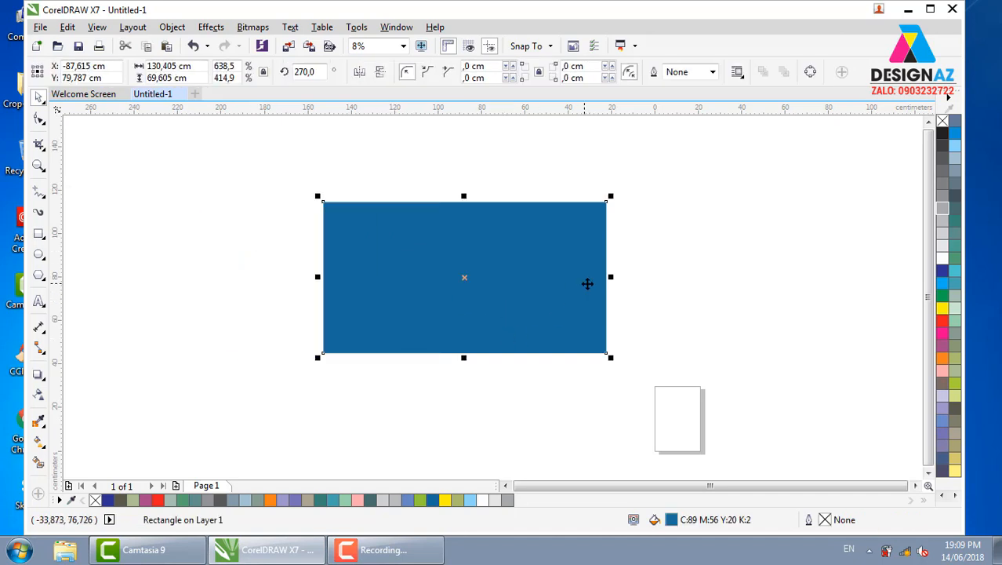
left_click_drag(606, 278, 423, 289)
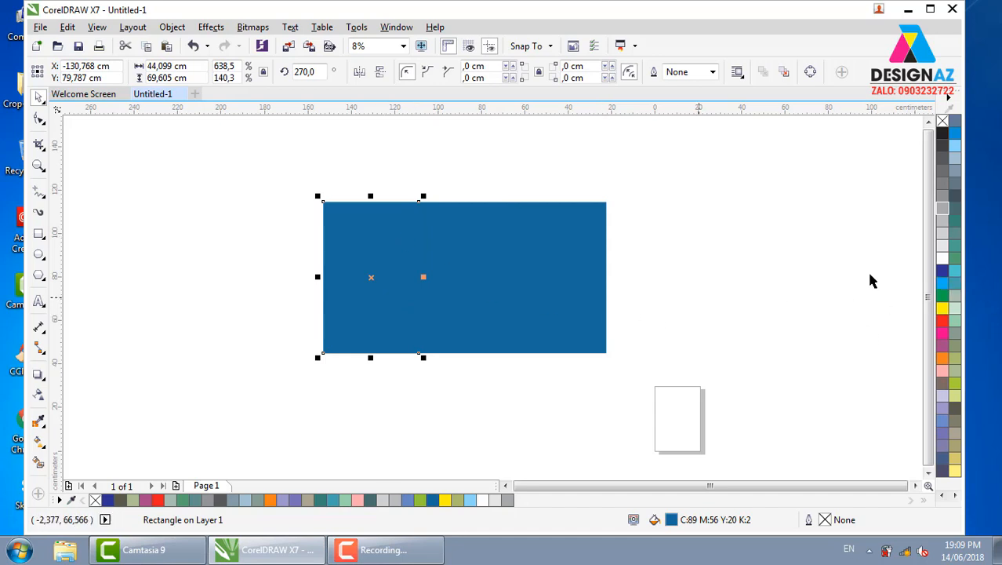
left_click(954, 149, "ctrl")
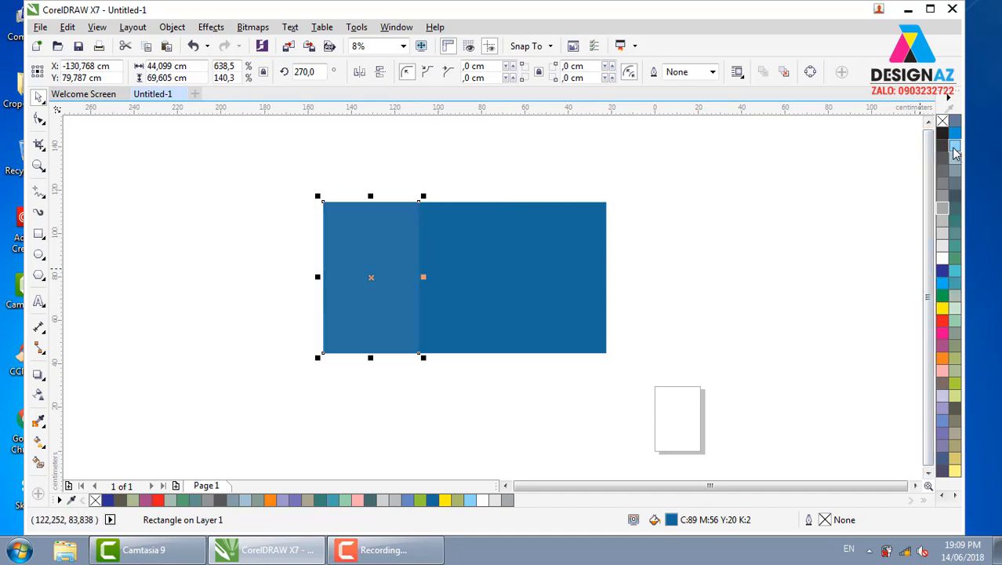
left_click(954, 149, "ctrl")
left_click(954, 149, "ctrl")
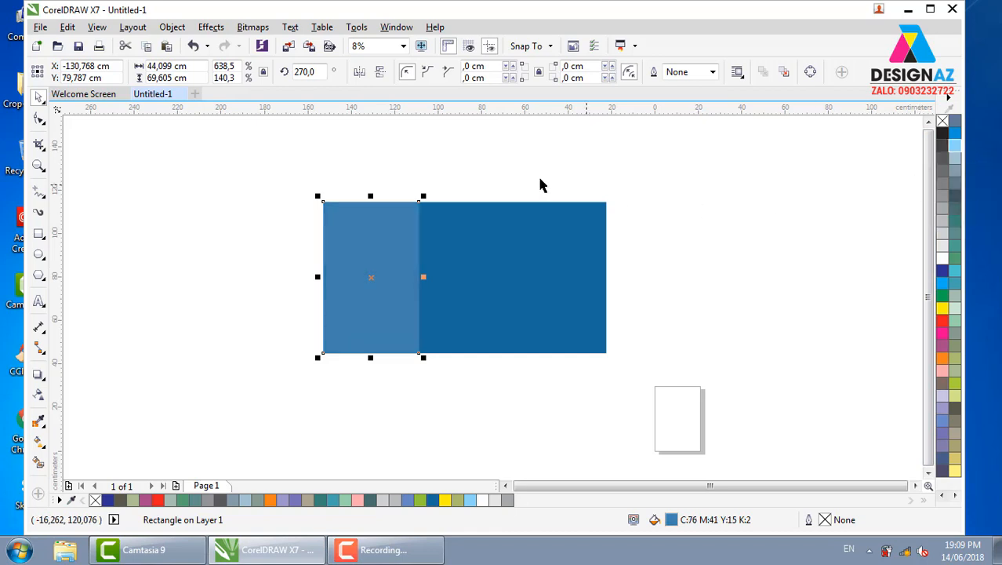
left_click(445, 189)
- Create a copy of the tinted rectangle narrowed to about 38.7 cm, and lighten its fill to C:64 M:27 Y:9 K:2 with light blue
left_click(389, 275)
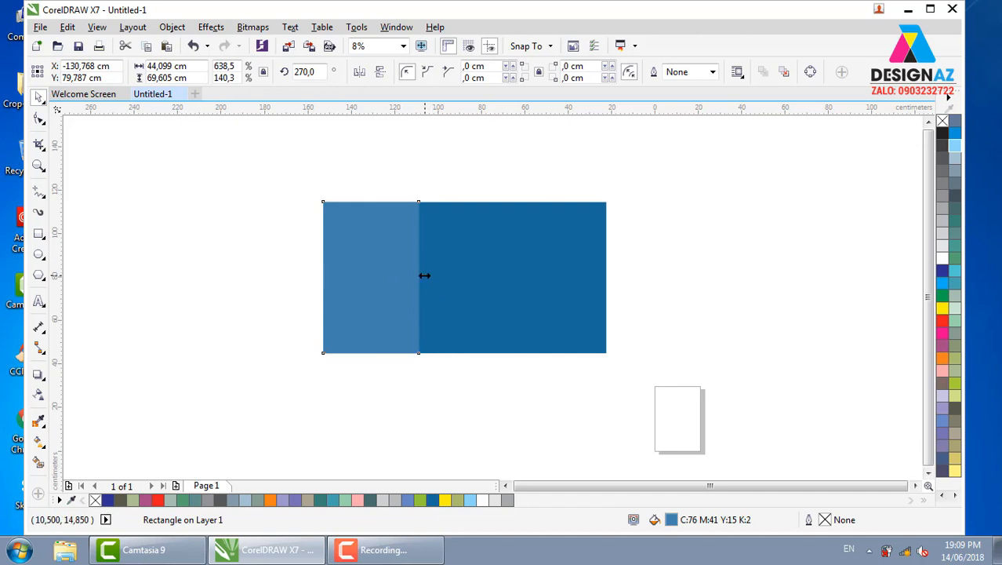
left_click_drag(424, 276, 412, 276)
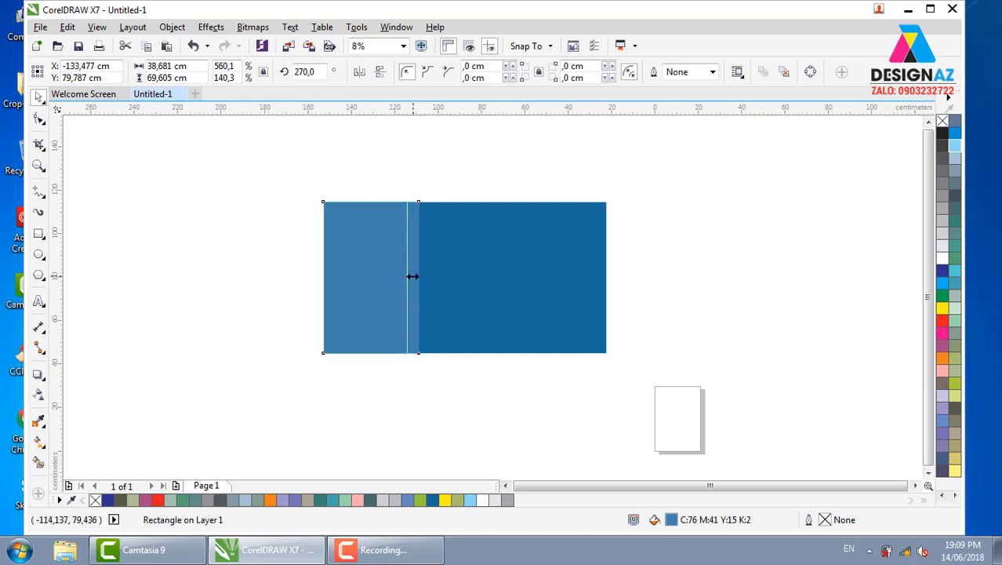
left_click(955, 148)
left_click(673, 159)
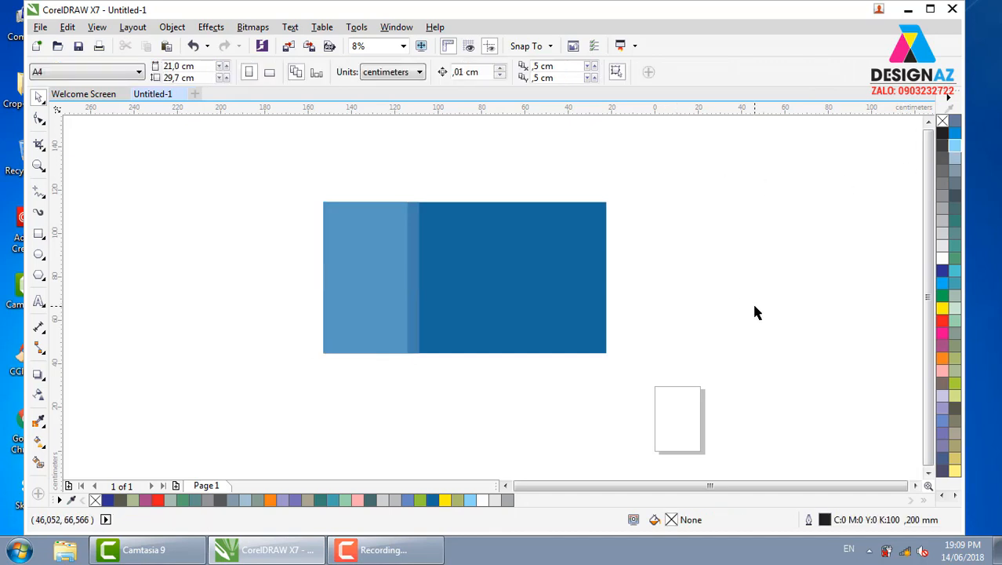
- Create a copy of the lightest blue rectangle narrowed to about 32.6 cm, and tint its fill to C:55 M:16 Y:5 K:2
left_click(360, 324)
left_click_drag(414, 278, 404, 285)
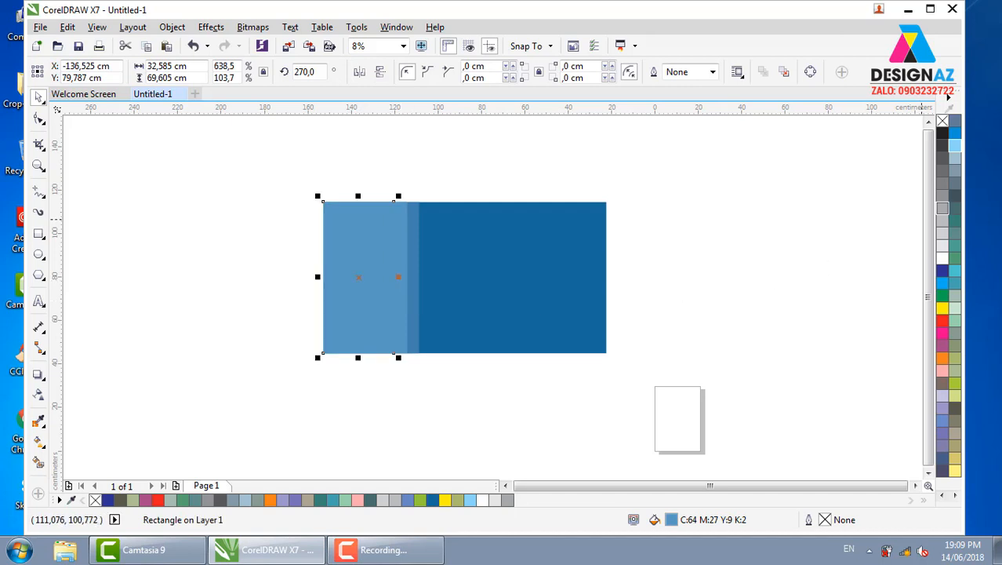
left_click(956, 148, "ctrl")
left_click(956, 147, "ctrl")
left_click(955, 148, "ctrl")
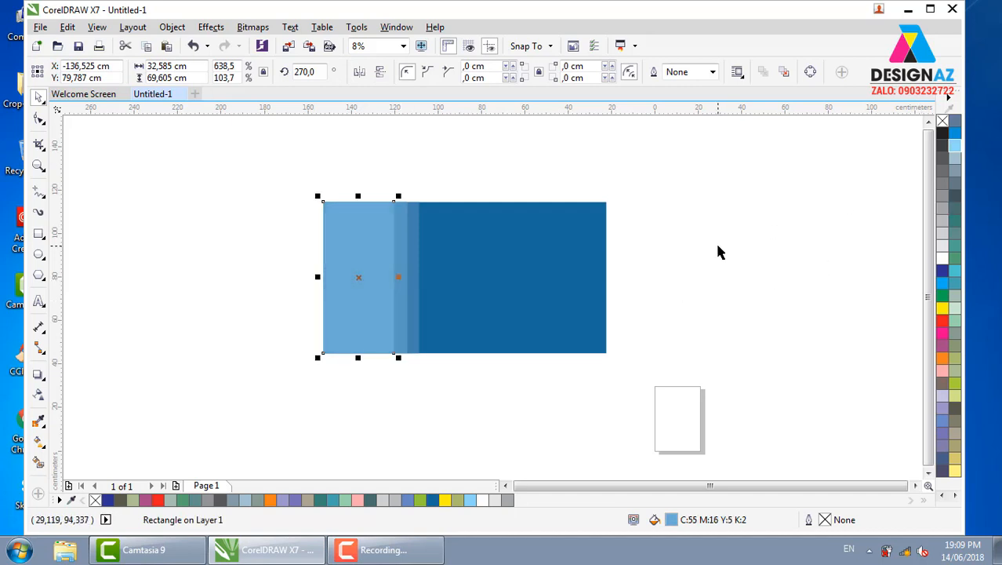
left_click(734, 222)
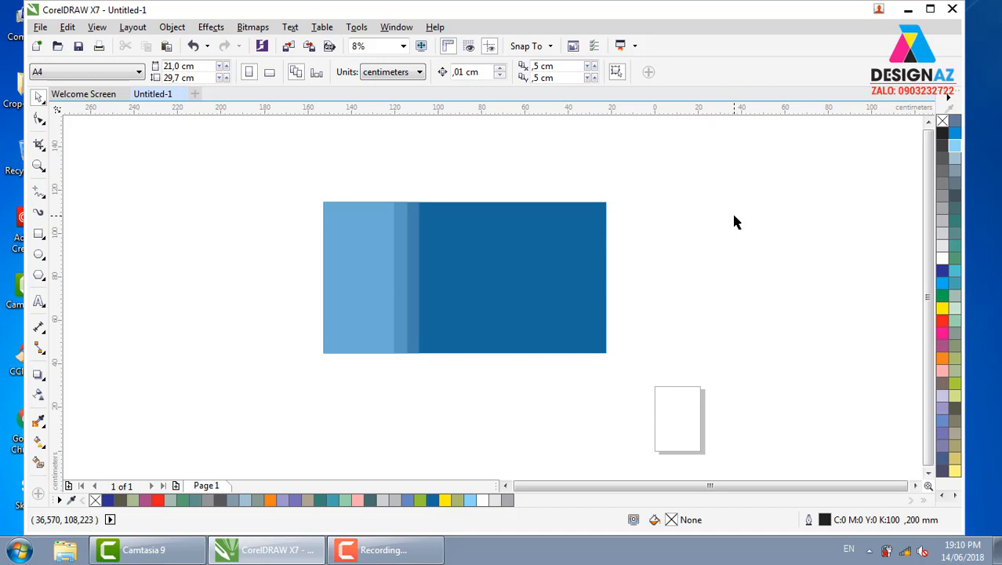
- Delete the lighter blue copies and move the dark blue rectangle up and left to about X -154.3 cm, Y 101.8 cm
left_click_drag(272, 163, 453, 389)
key("Delete")
left_click(496, 294)
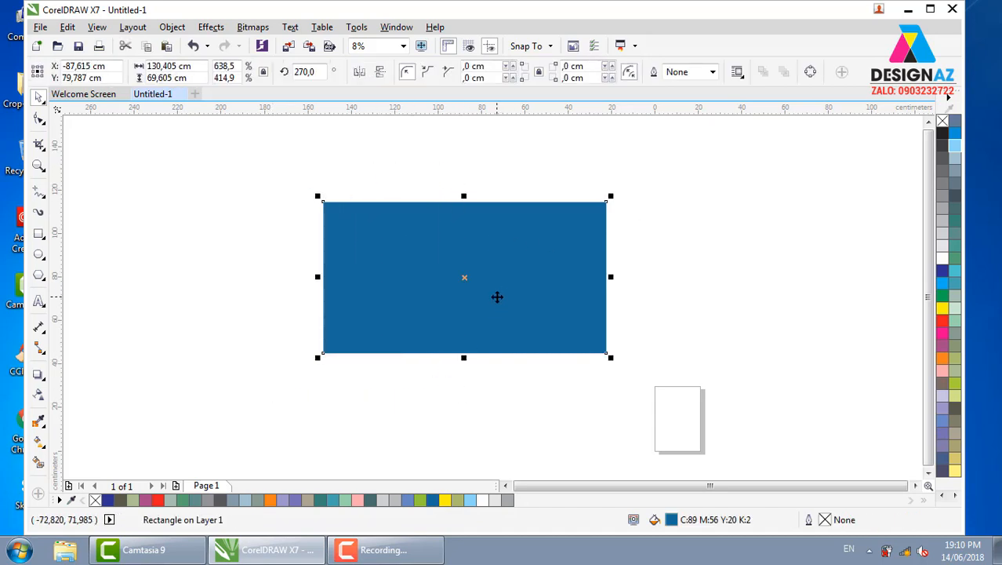
left_click_drag(422, 253, 302, 215)
left_click(524, 245)
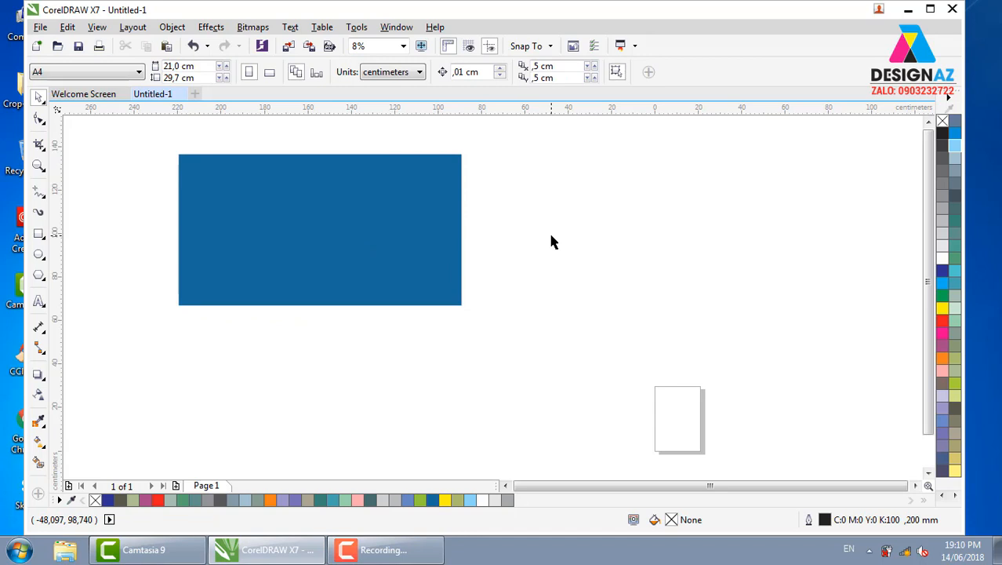
left_click(327, 240)
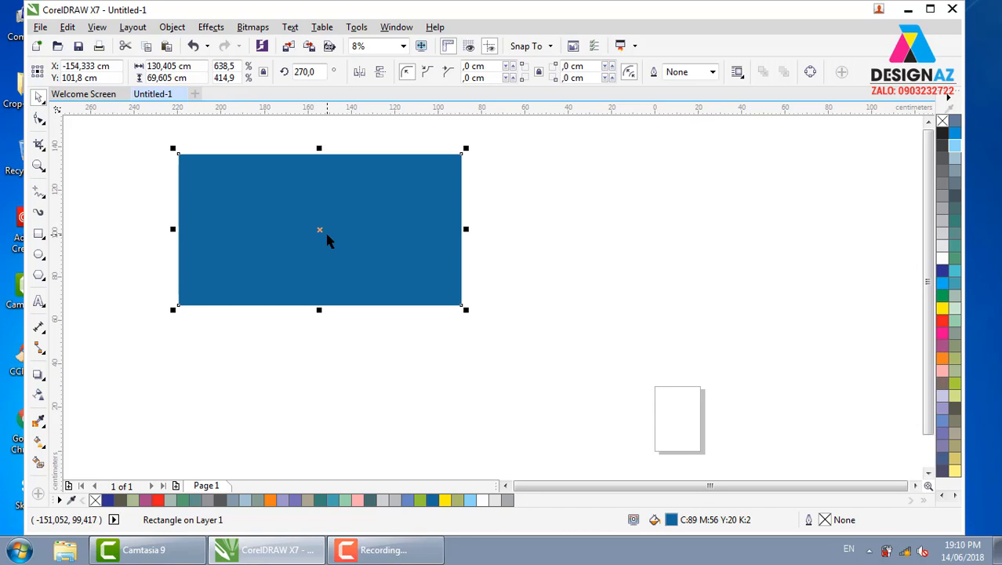
left_click(541, 229)
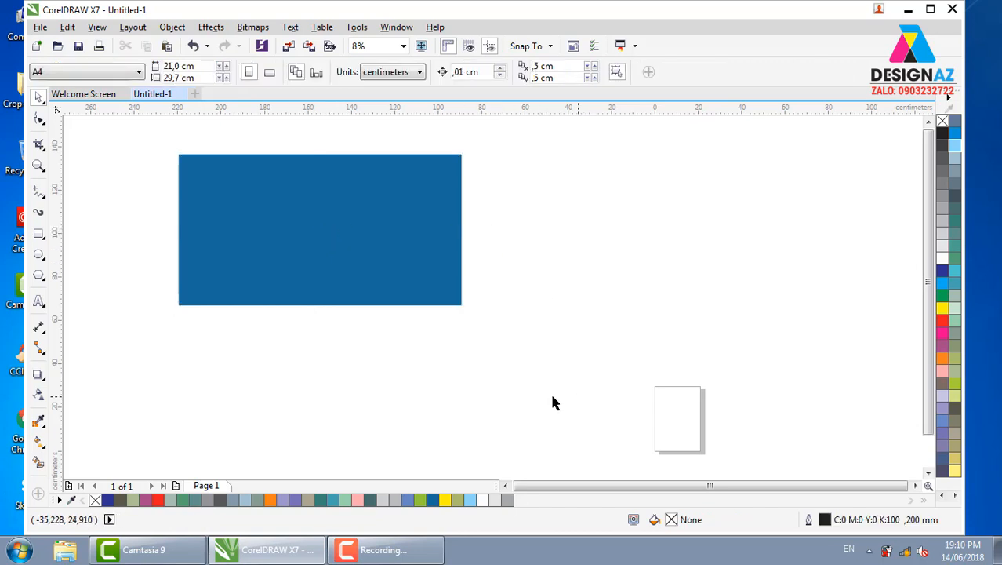
left_click(364, 259)
left_click(364, 259)
left_click(557, 215)
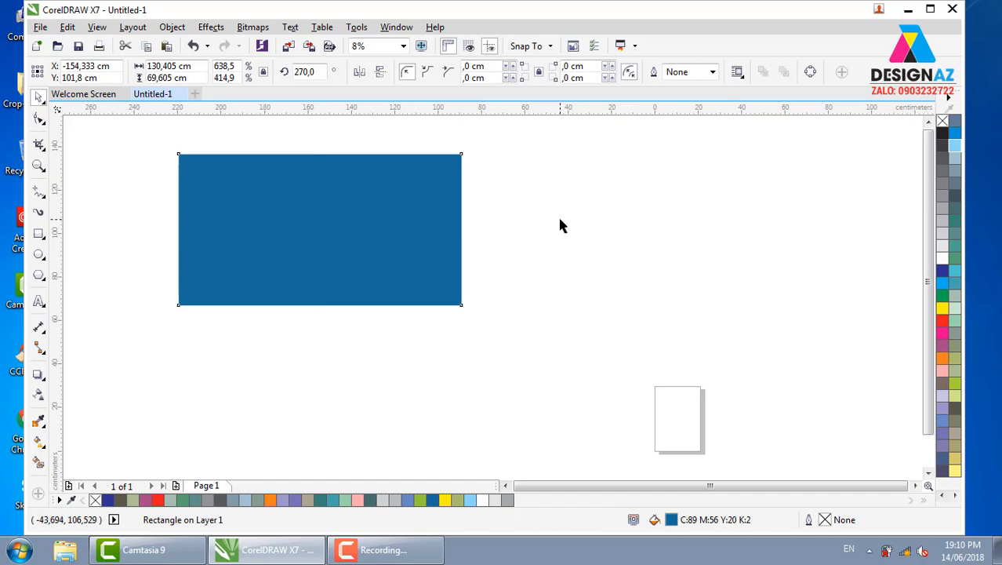
left_click(206, 209)
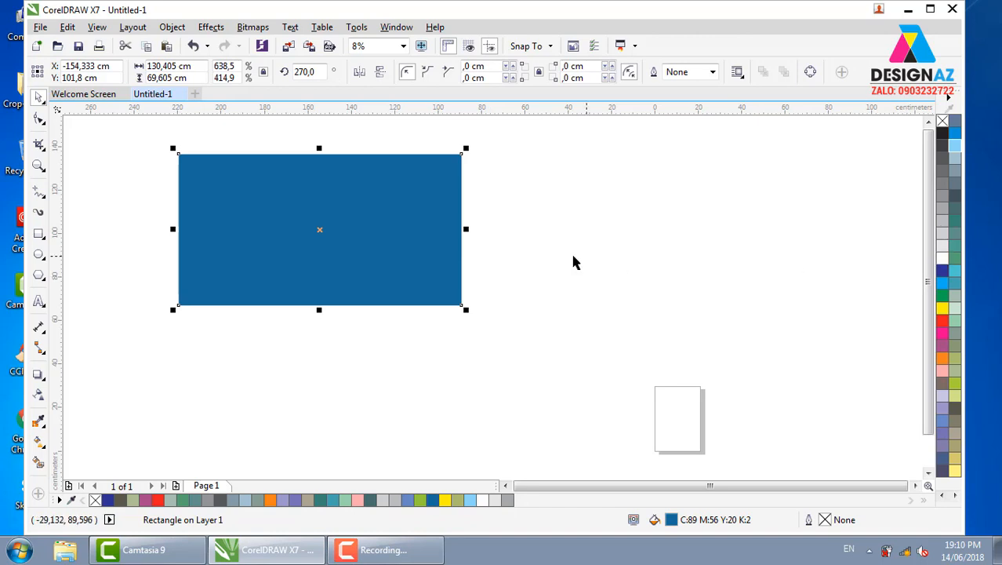
left_click(430, 256)
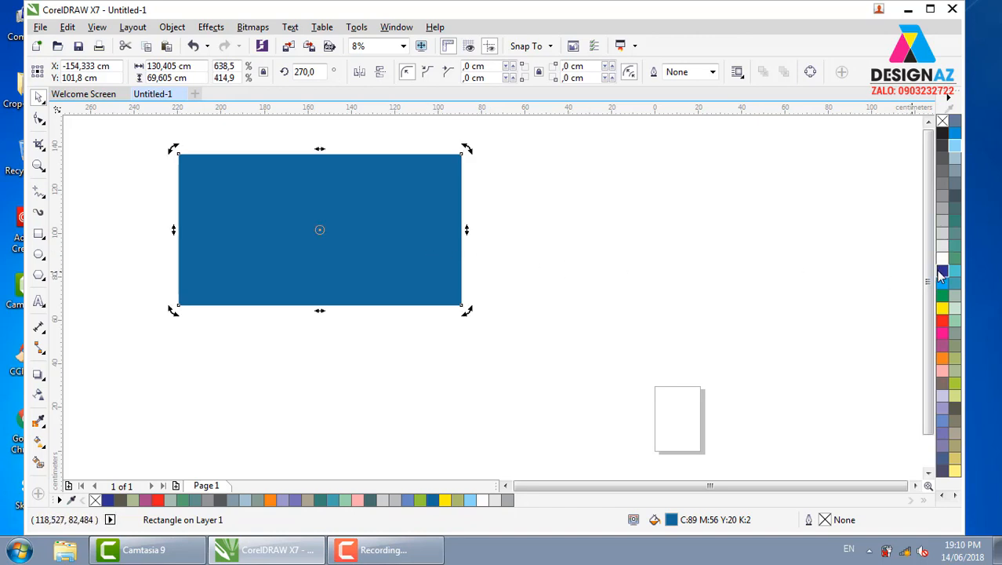
left_click(942, 272)
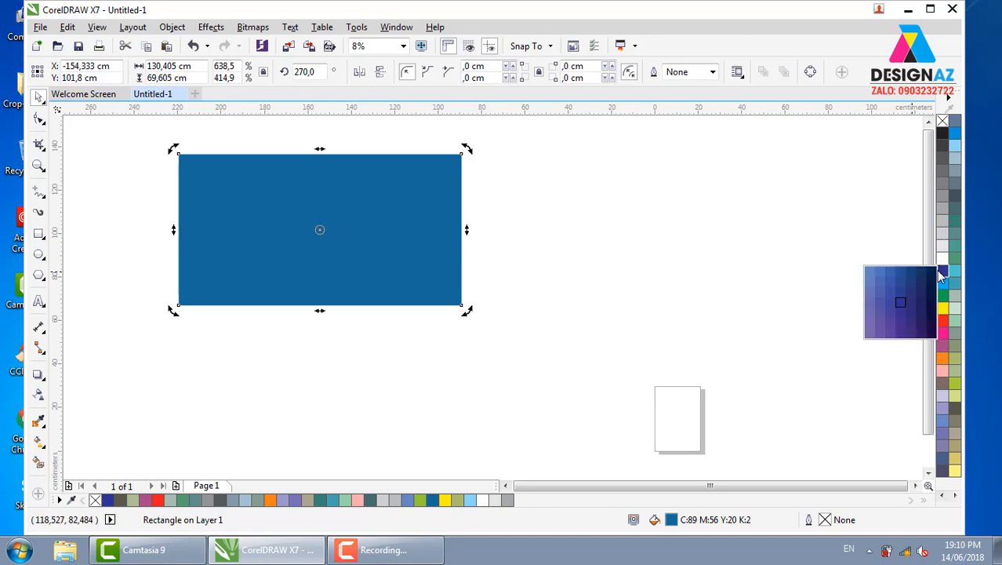
left_click(425, 228)
key("Escape")
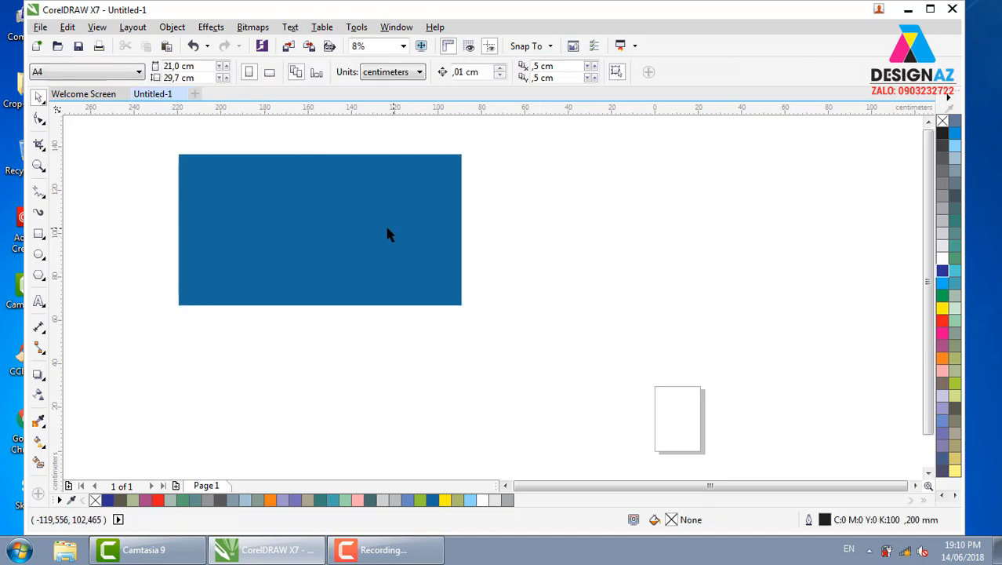
- Change the large rectangle's uniform fill to a darker blue, C100 M70 Y29 K11
left_click(387, 228)
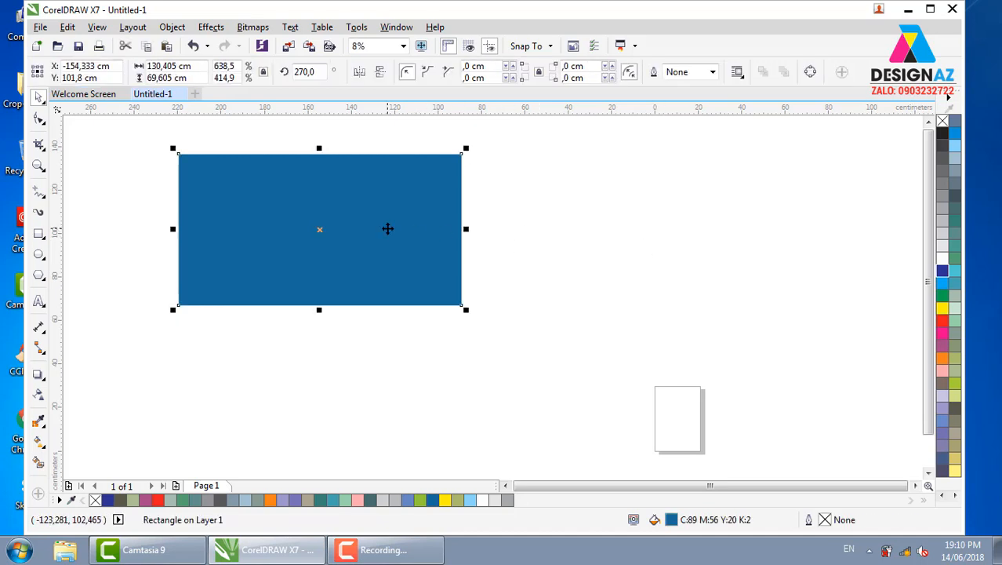
key("F11")
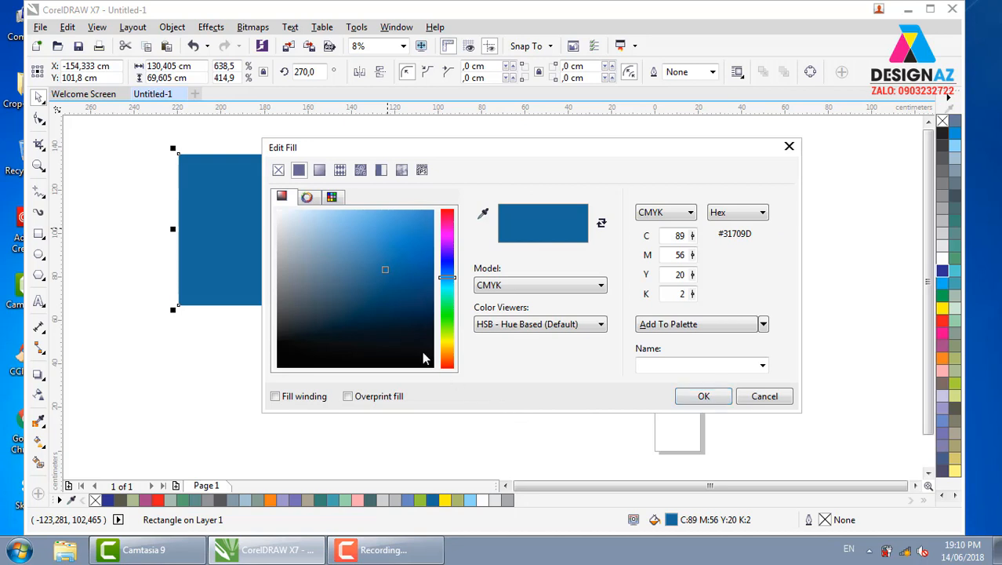
left_click(391, 287)
left_click(703, 396)
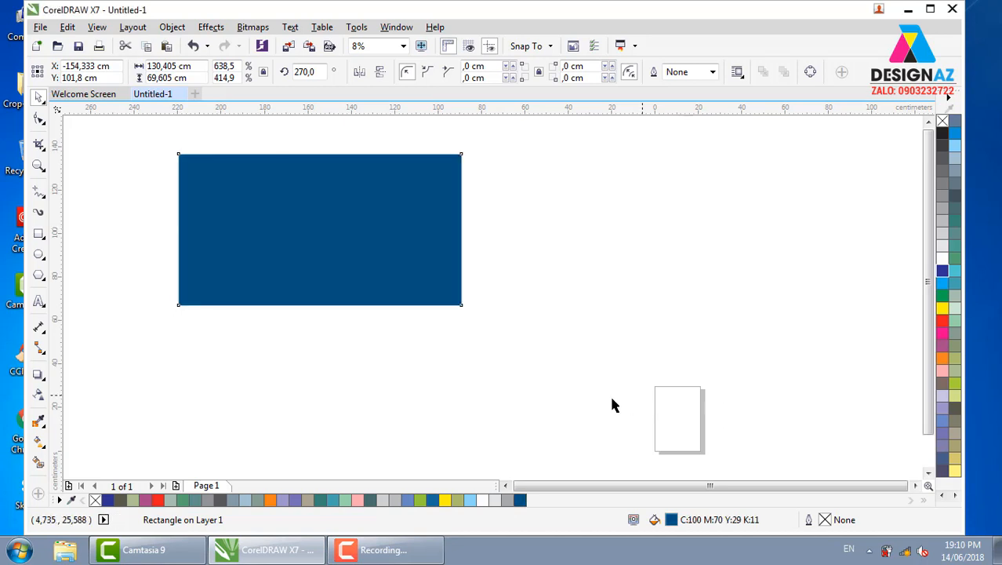
left_click(319, 231)
left_click(585, 214)
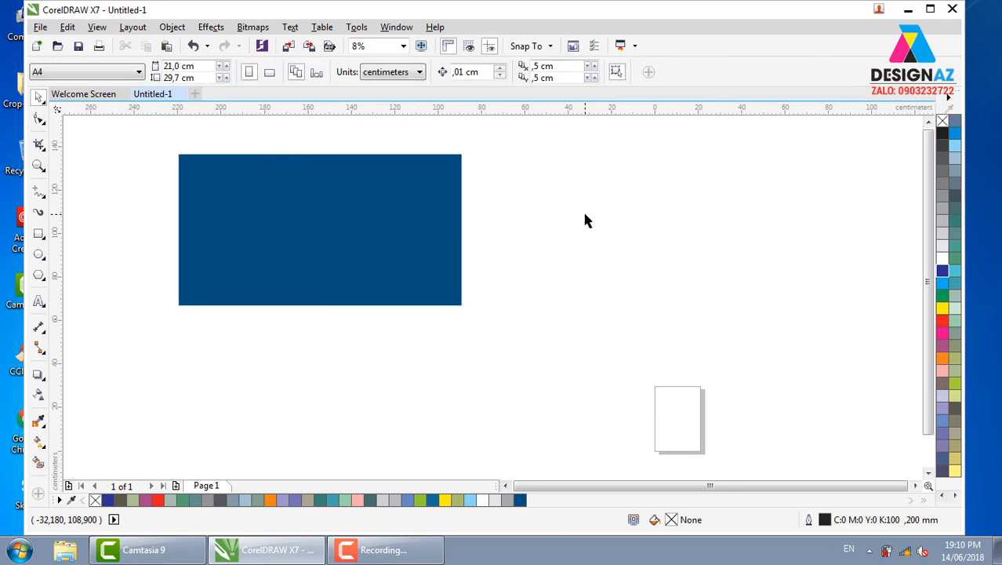
- Make a copy of the blue rectangle scaled to a band about 19.2 cm high along its upper edge and fill it white
left_click(389, 222)
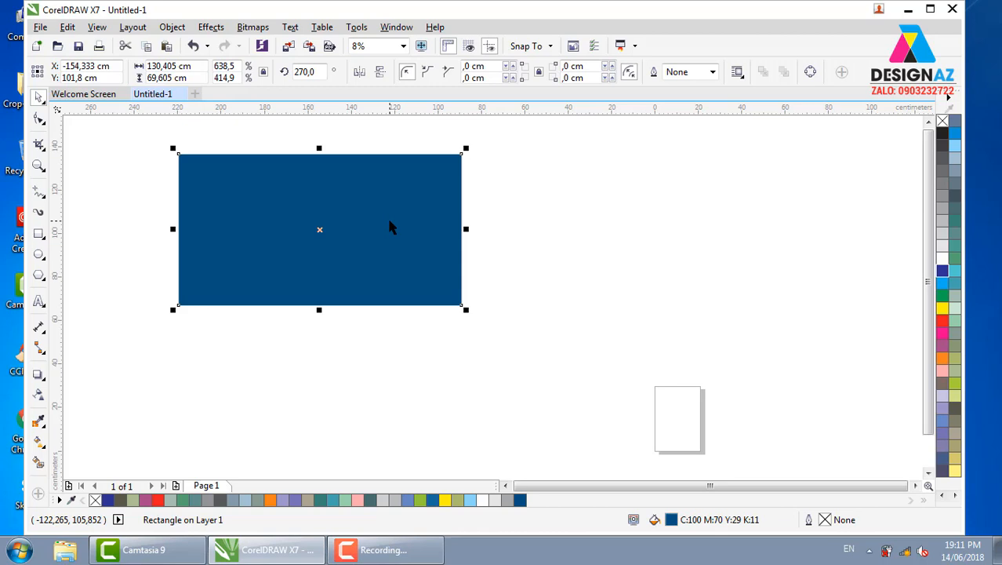
left_click(490, 223)
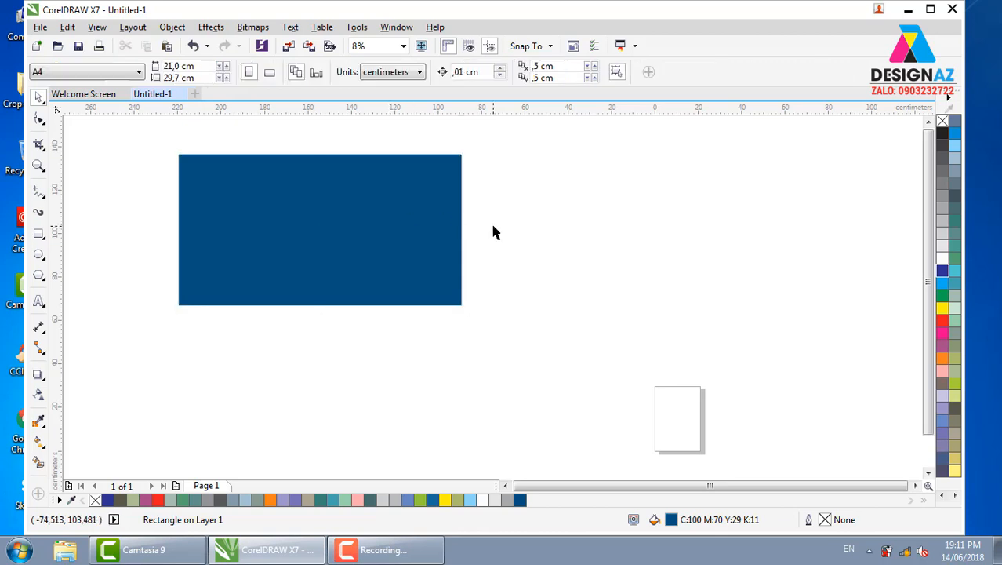
left_click(290, 223)
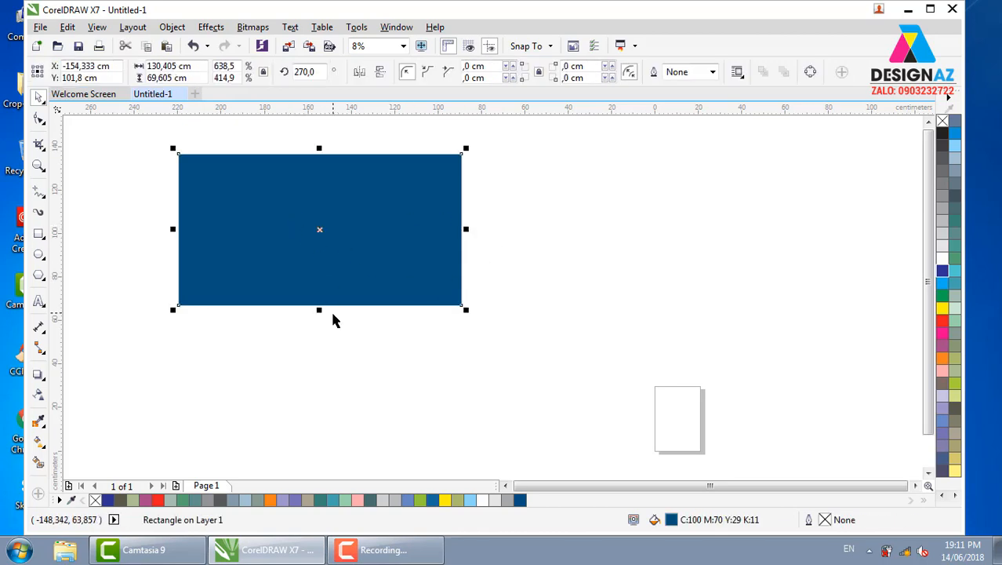
left_click_drag(320, 312, 327, 200)
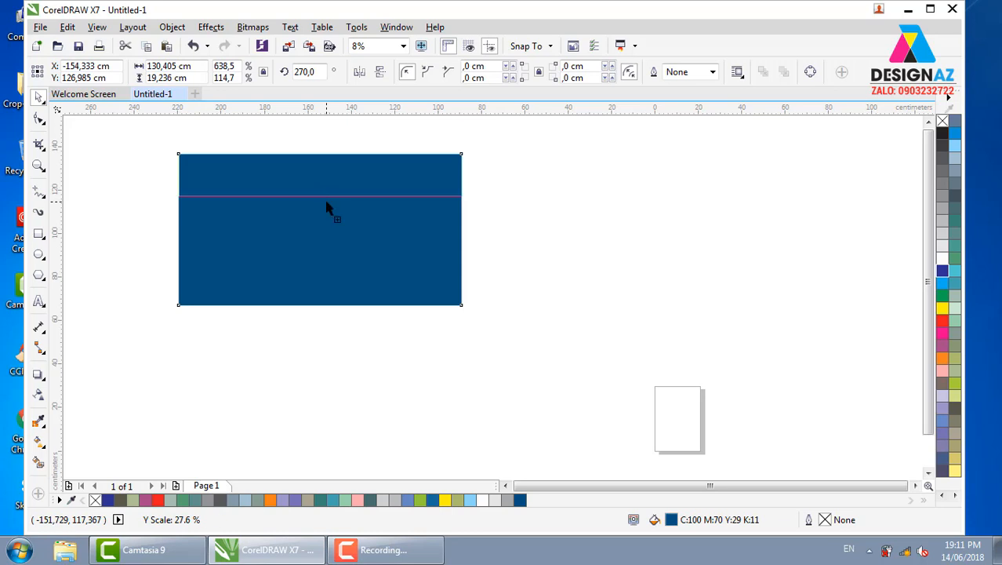
left_click_drag(327, 207, 327, 201)
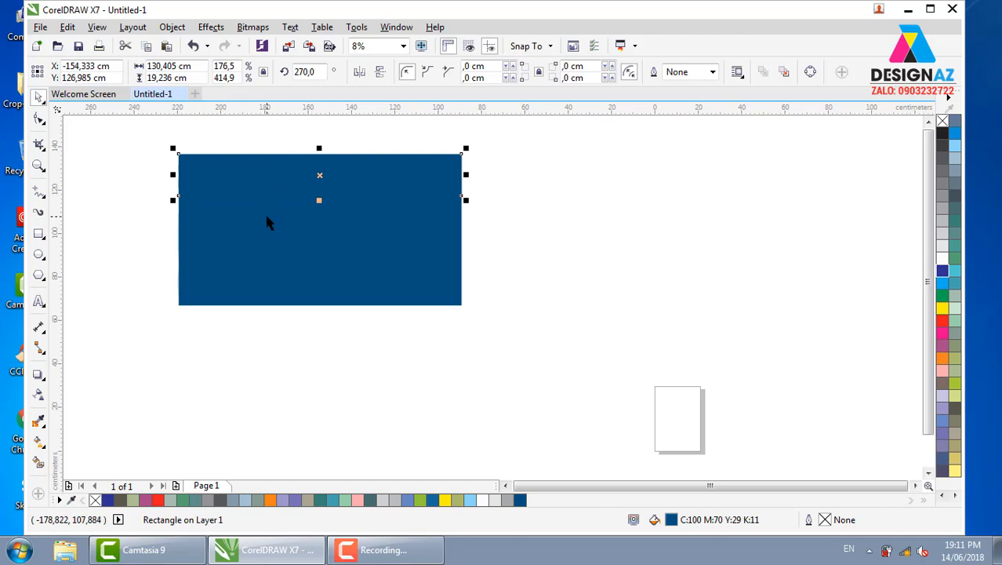
left_click(943, 260)
left_click(650, 238)
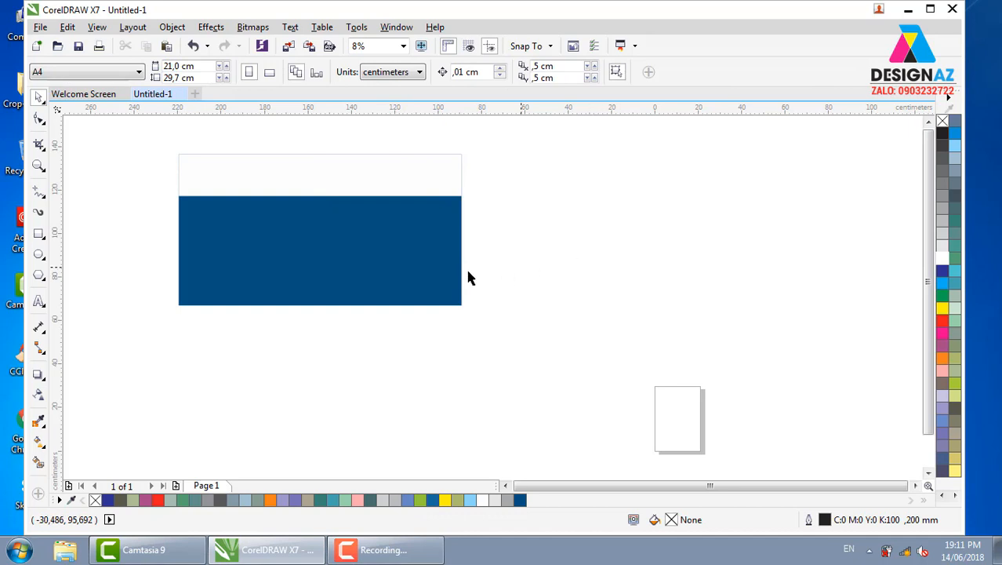
- Copy the white band stretched downward to about 23.3 cm high, fill it with 20% black and place it behind the white band
left_click(425, 184)
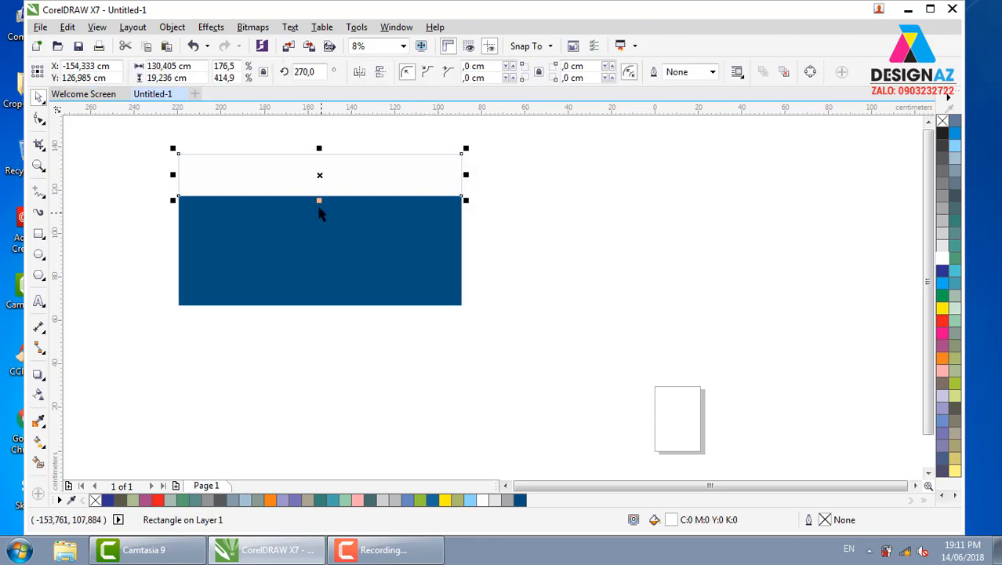
left_click_drag(319, 200, 318, 207)
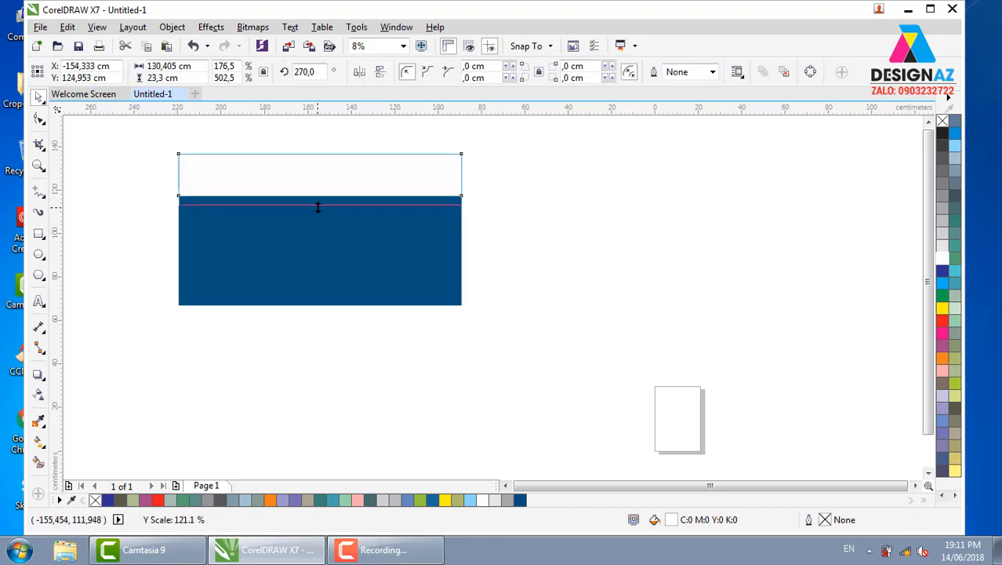
right_click(318, 207)
left_click_drag(318, 207, 318, 208)
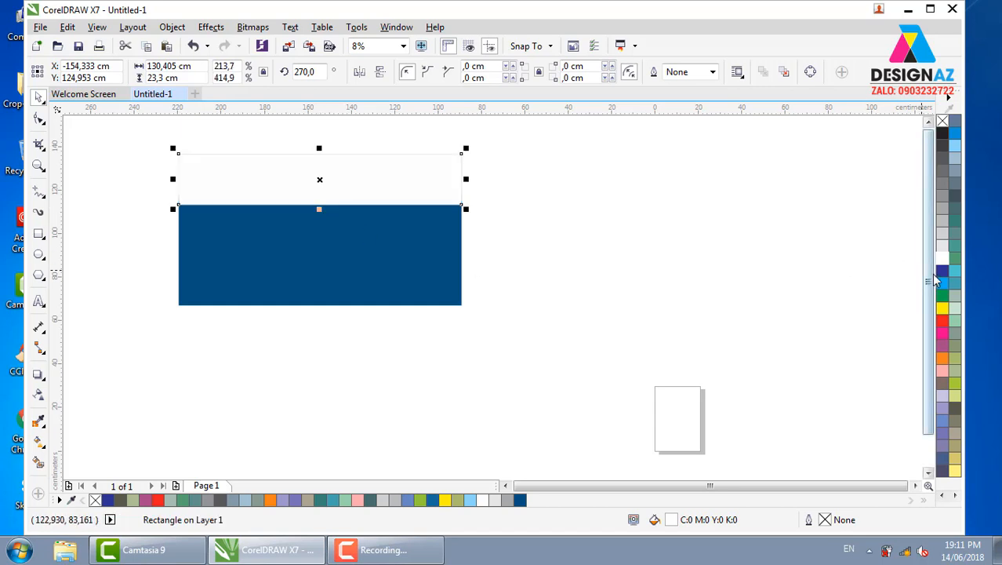
left_click(943, 240)
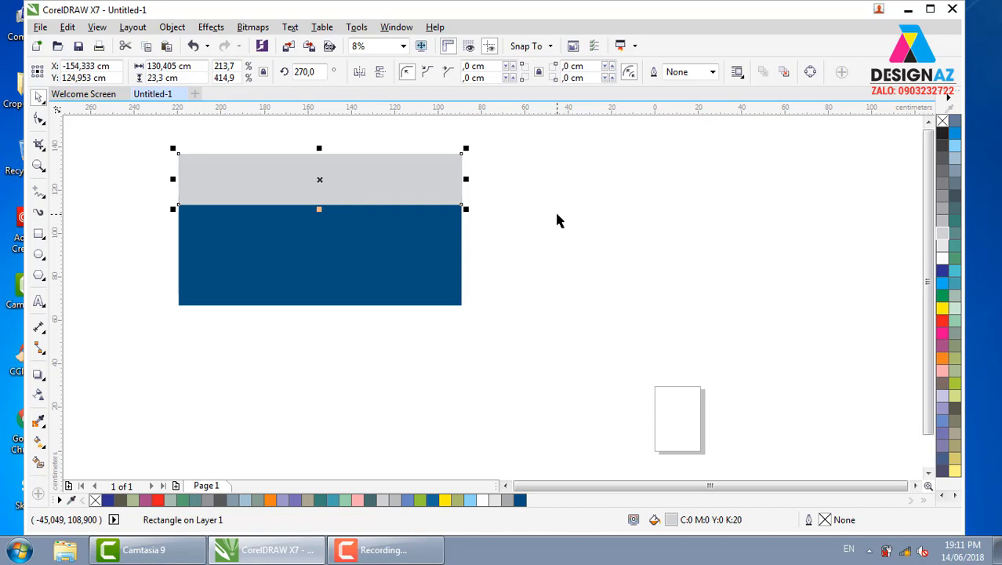
key("ctrl+Page_Down")
left_click(551, 234)
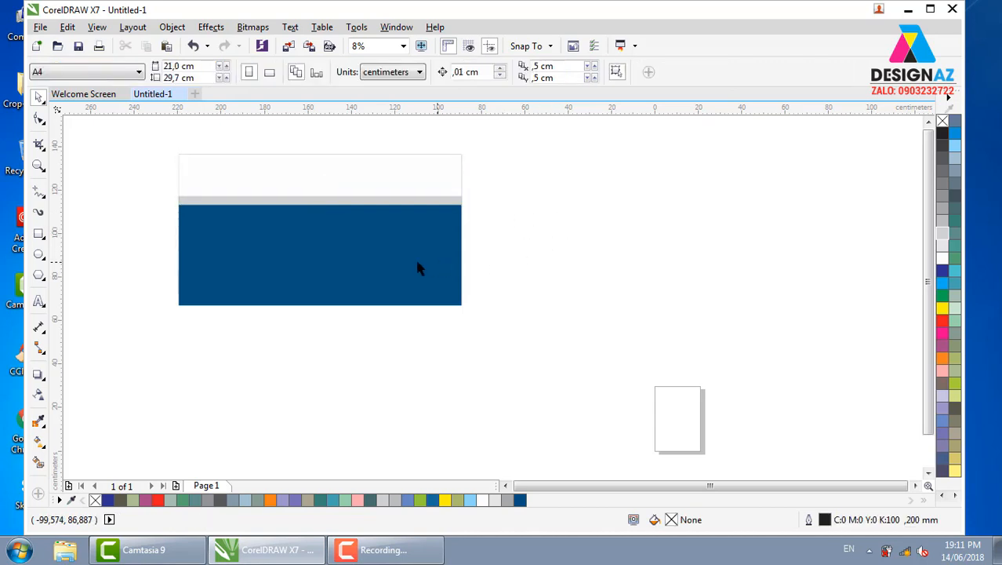
- Copy the light gray band stretched downward to about 28 cm high, fill it with 40% black and place it behind both upper bands
left_click(454, 202)
left_click_drag(319, 209, 320, 221)
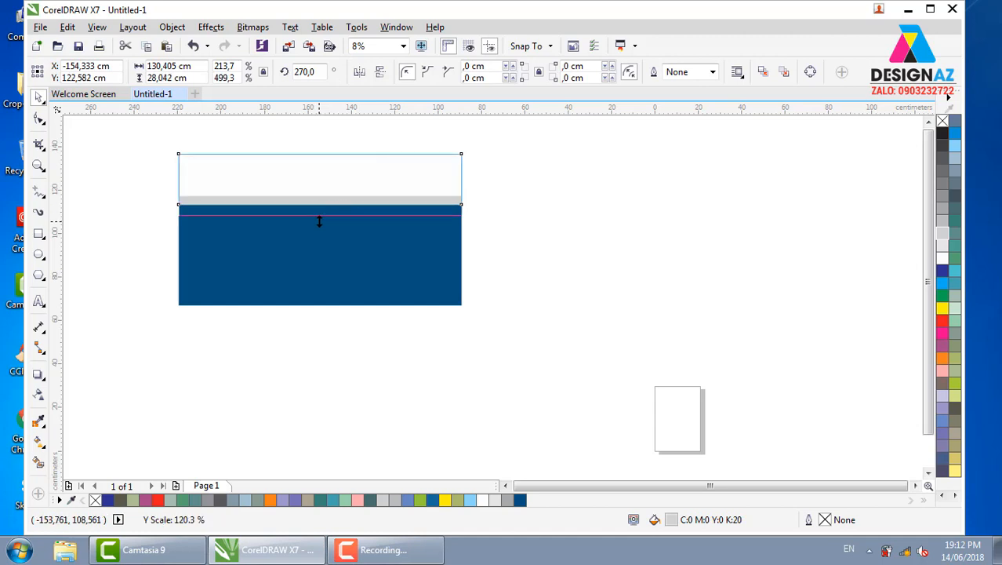
left_click_drag(318, 225, 318, 226)
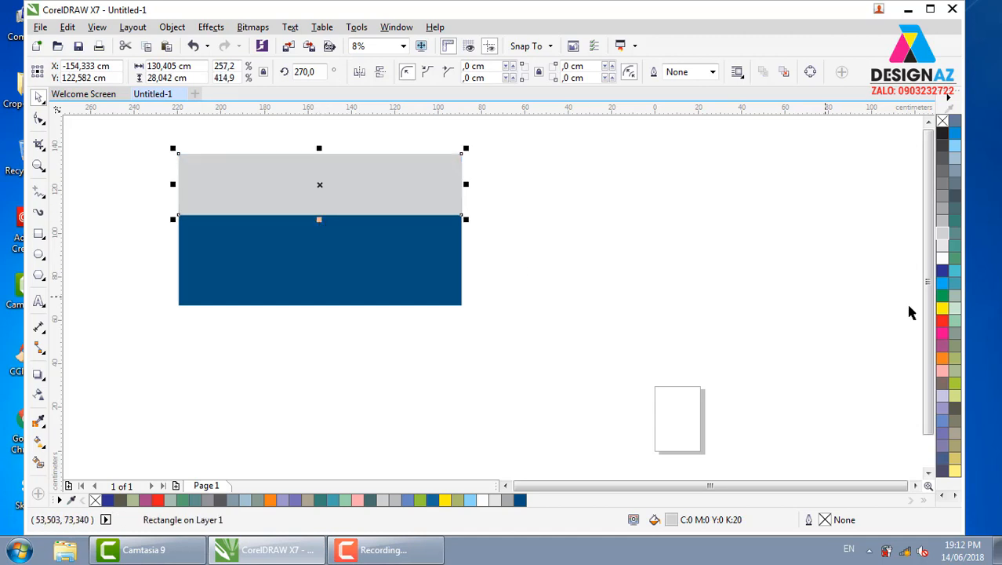
left_click(943, 208)
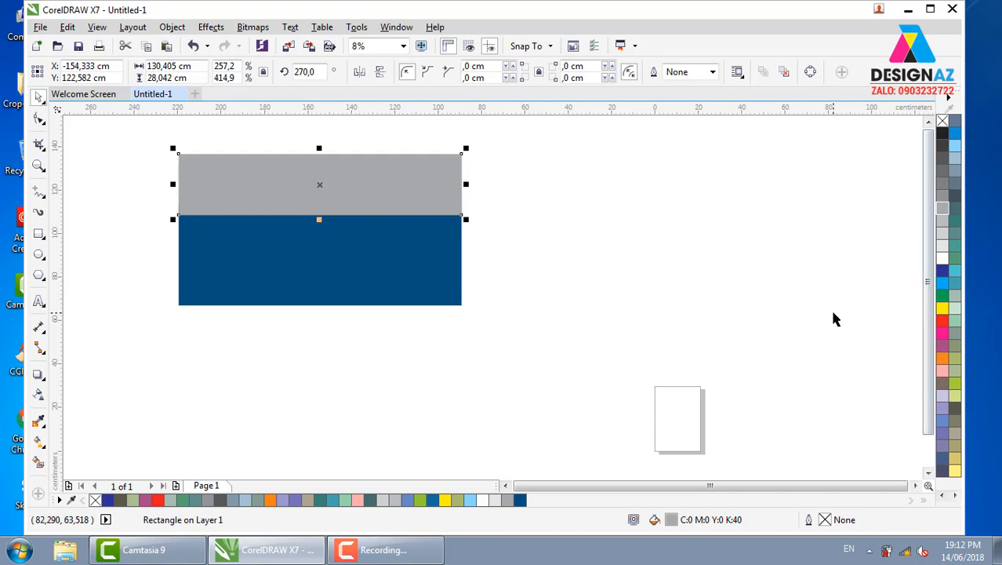
key("ctrl+Page_Down")
key("ctrl+Page_Down")
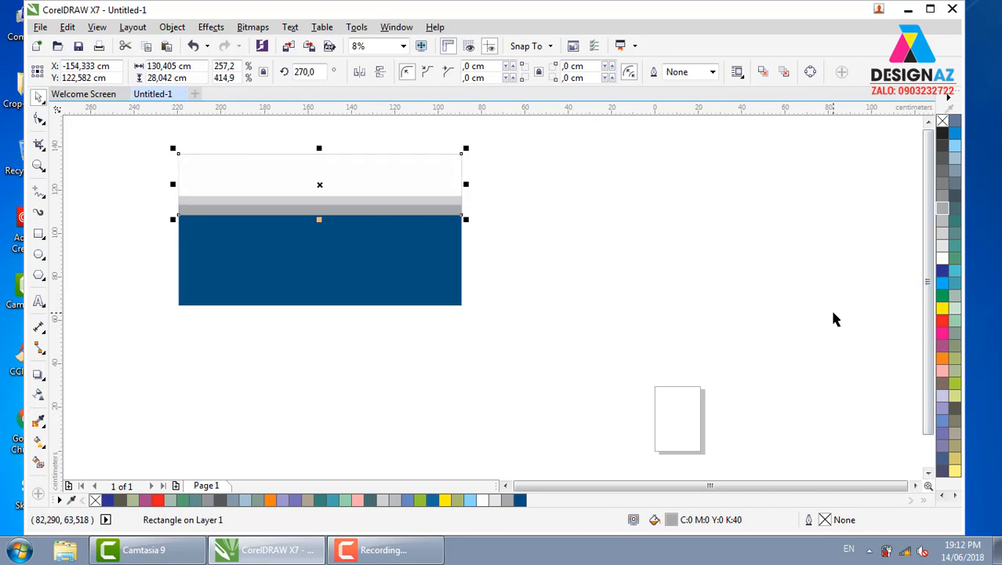
left_click(548, 281)
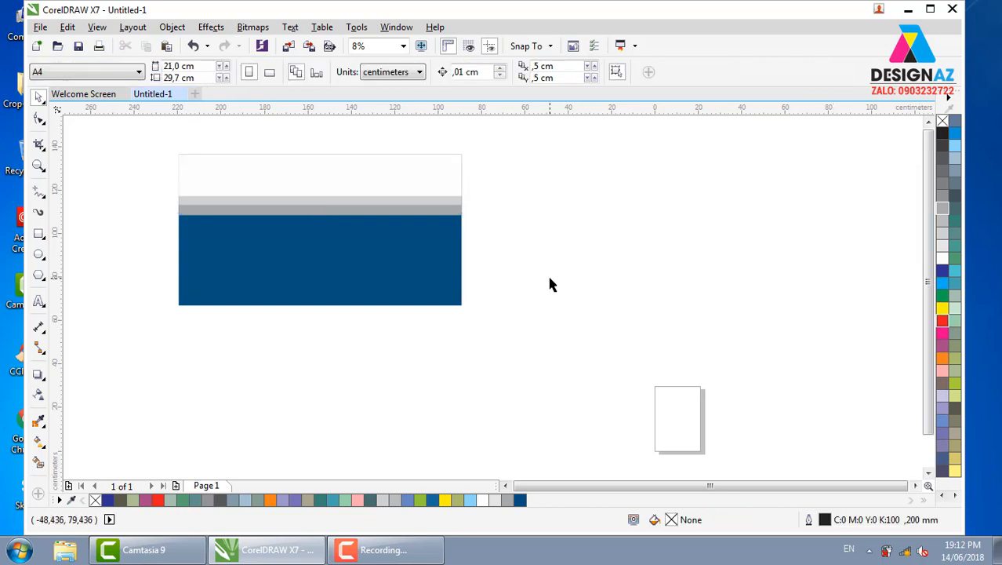
- Place a copy of the large blue rectangle beside the striped design, level with it and about 147 cm to the right
key("z")
left_click_drag(170, 144, 488, 315)
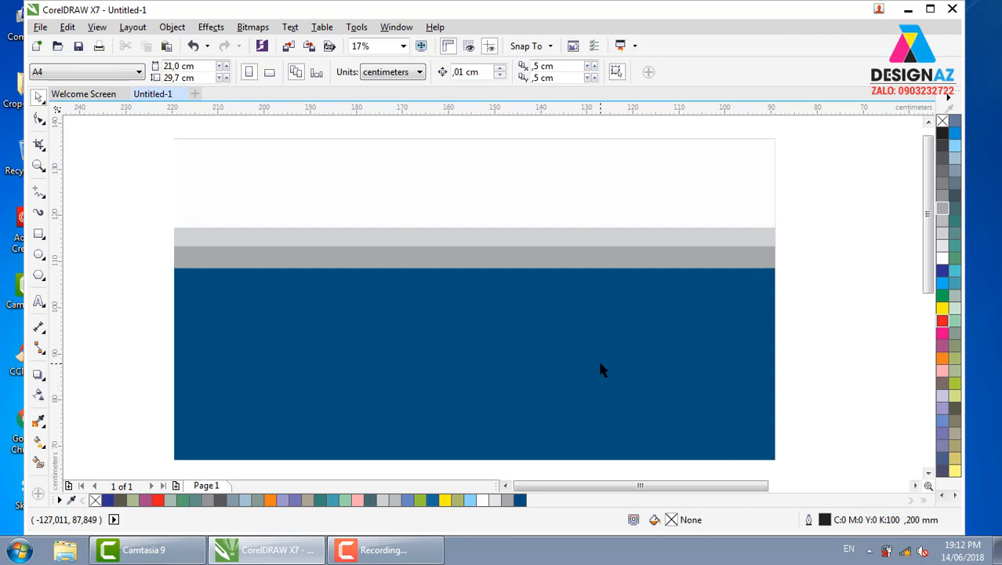
scroll(599, 363, "down", 2)
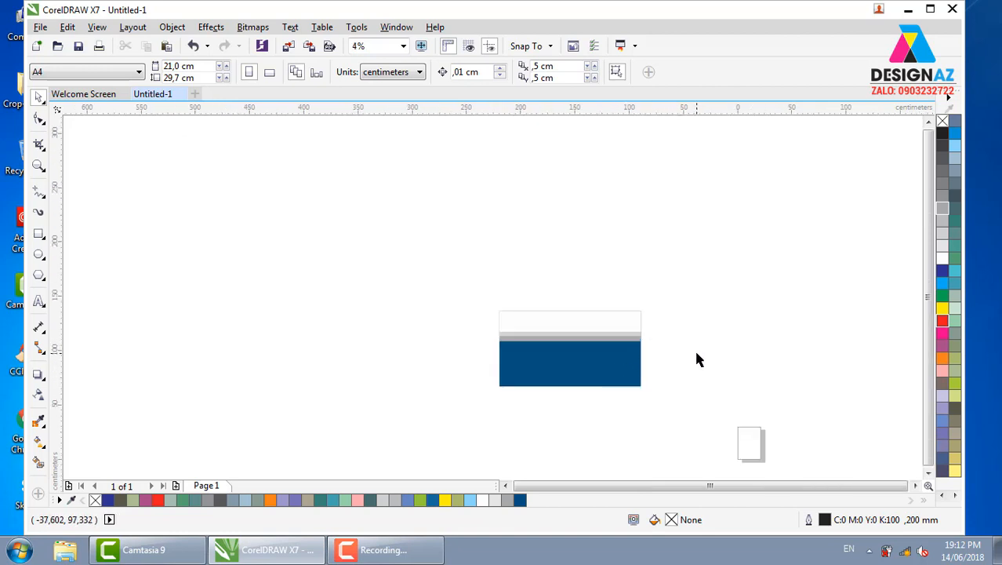
left_click_drag(697, 353, 369, 276)
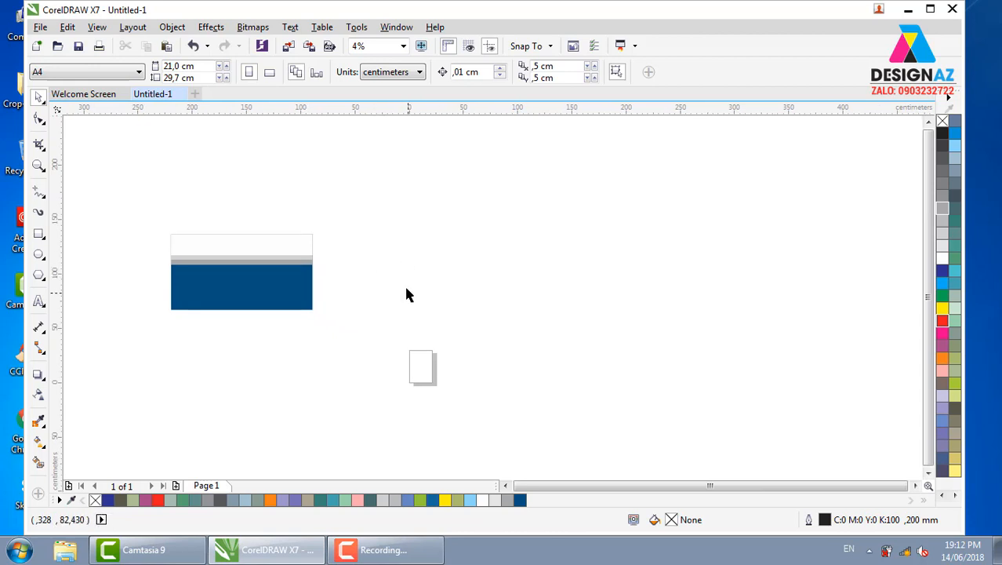
left_click(251, 302)
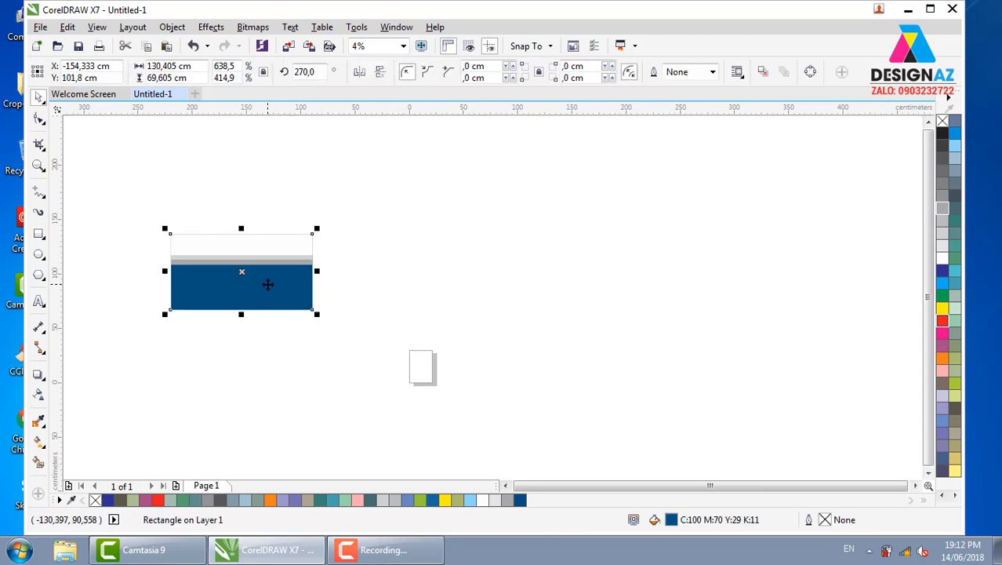
left_click_drag(269, 284, 429, 285)
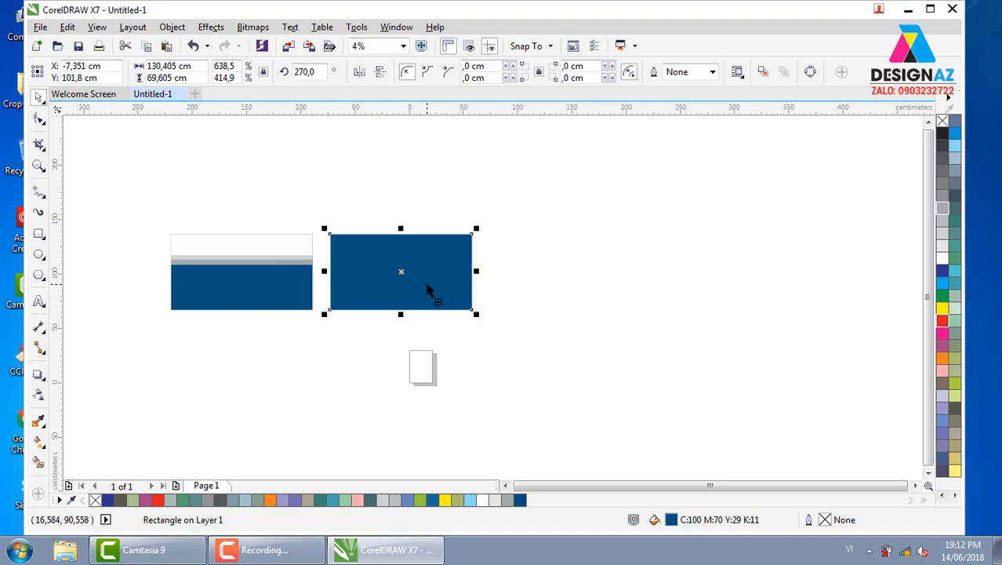
left_click(470, 204)
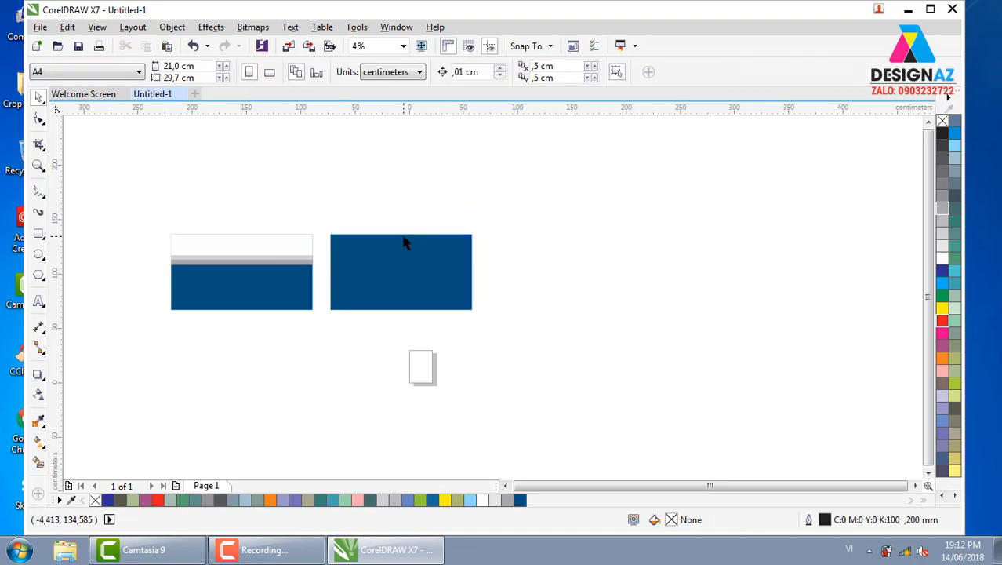
- Make a copy of the new blue rectangle narrowed to about 42.9 cm wide along its left edge and fill it white
key("z")
left_click_drag(318, 226, 554, 346)
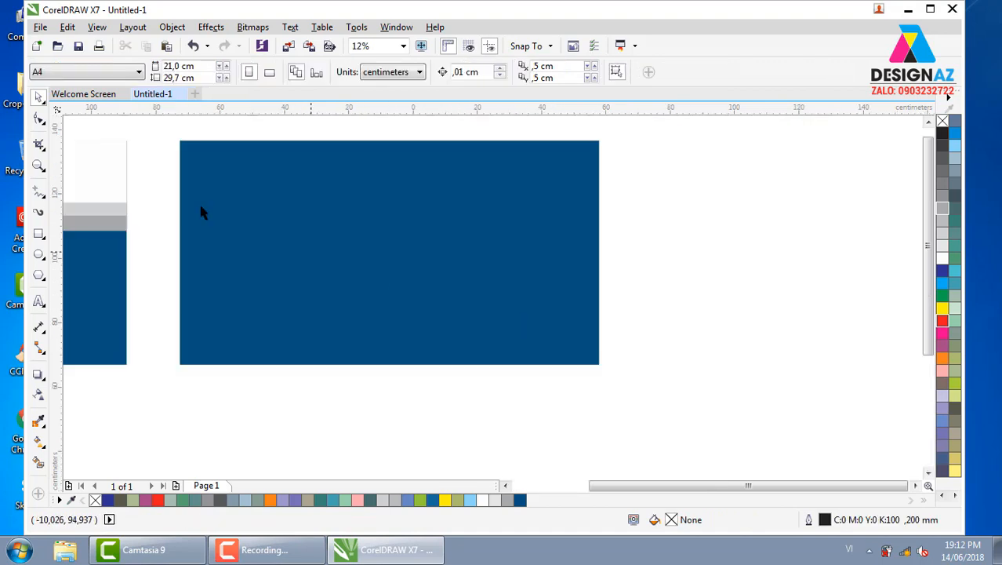
left_click(495, 288)
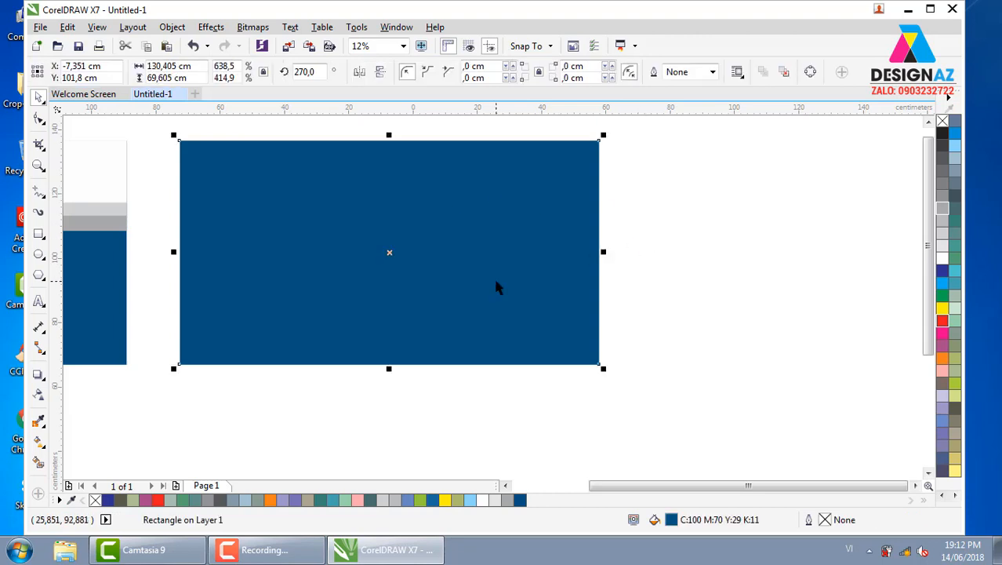
left_click(693, 295)
left_click(553, 296)
left_click_drag(602, 252, 322, 257)
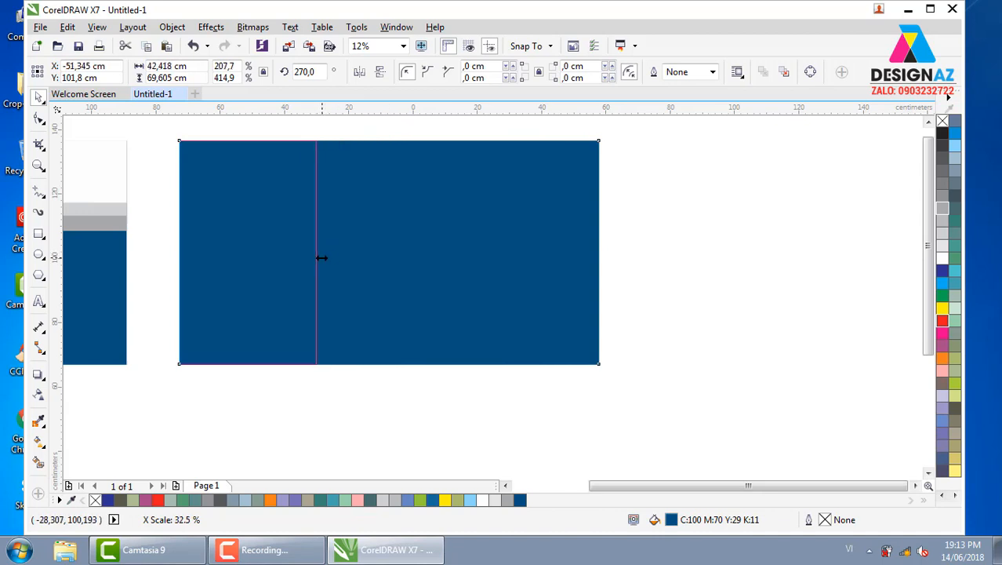
left_click_drag(322, 258, 325, 257)
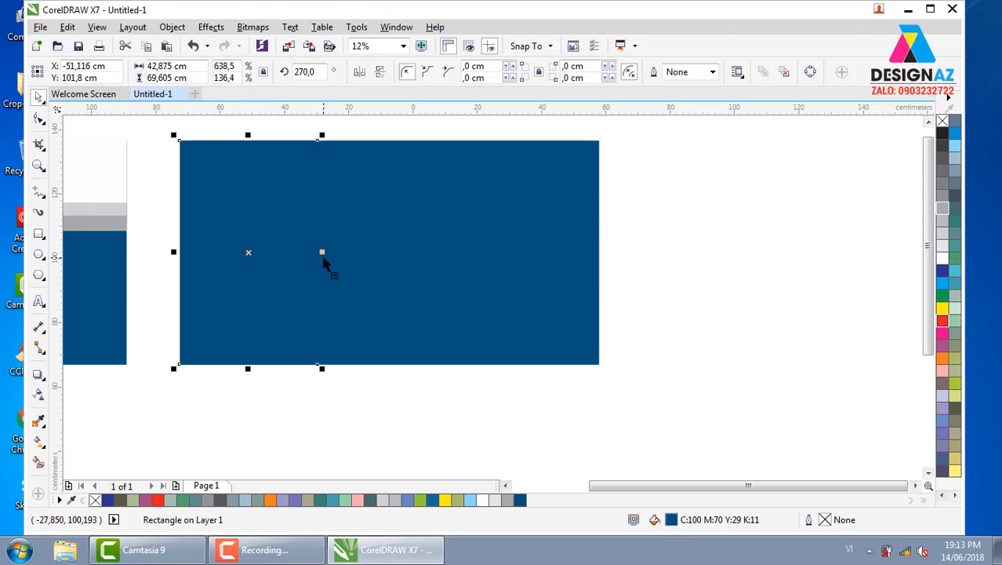
left_click(943, 259)
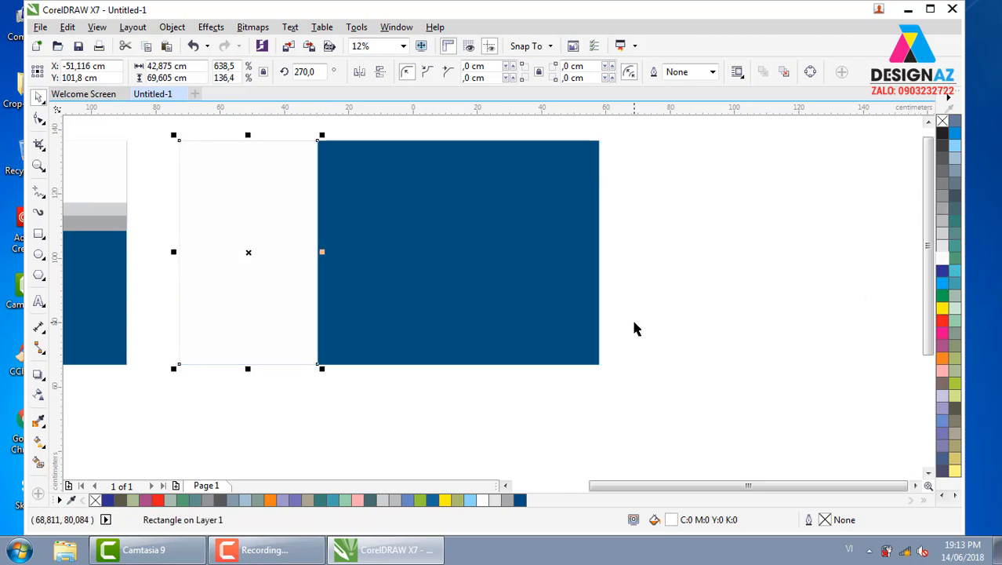
left_click(694, 294)
left_click(275, 253)
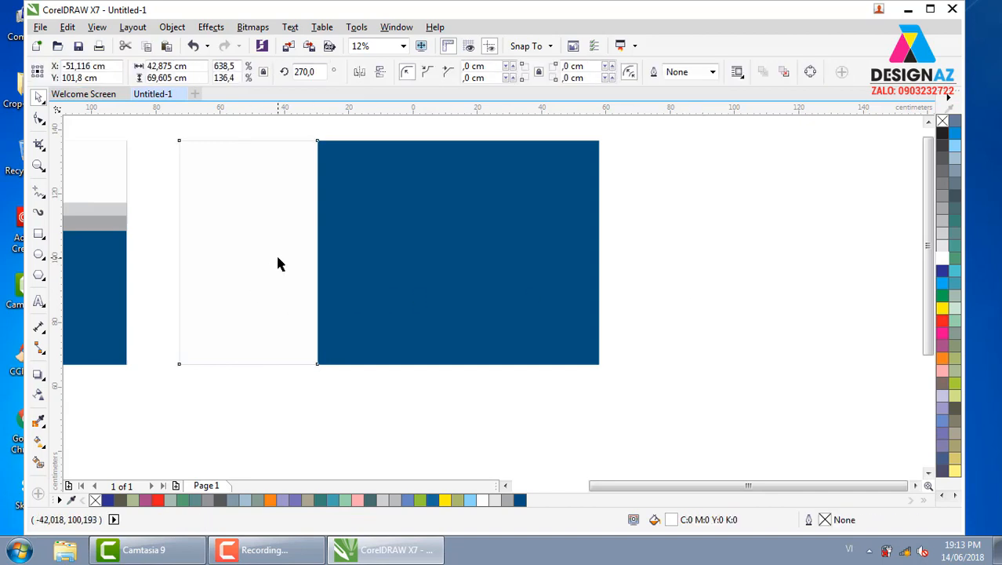
- Copy the white band widened rightward to about 46.3 cm, fill it with 30% black and place it behind the white band
mouse_move(321, 253)
left_mouse_down()
mouse_move(342, 254)
mouse_move(333, 255)
left_mouse_up()
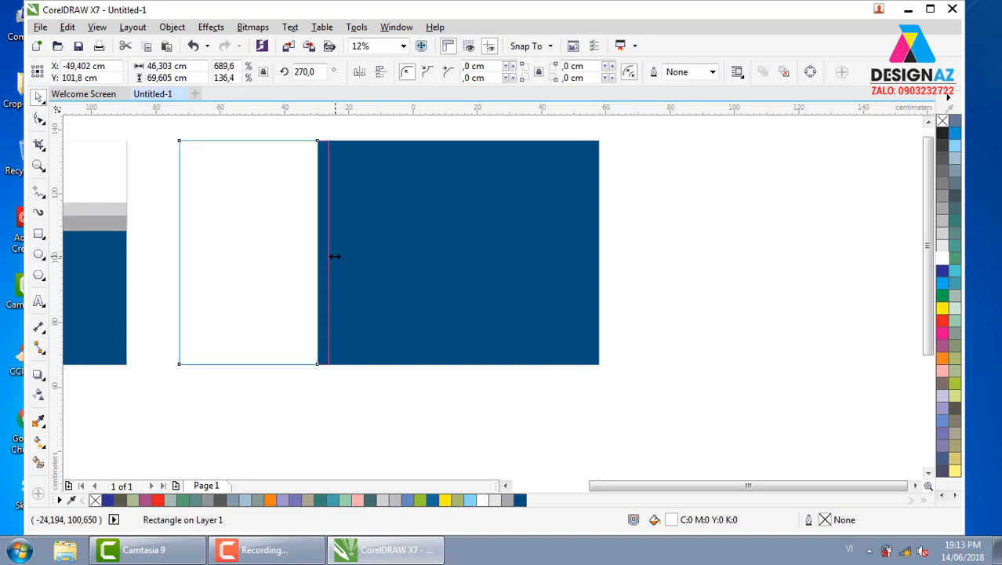
left_click(942, 221)
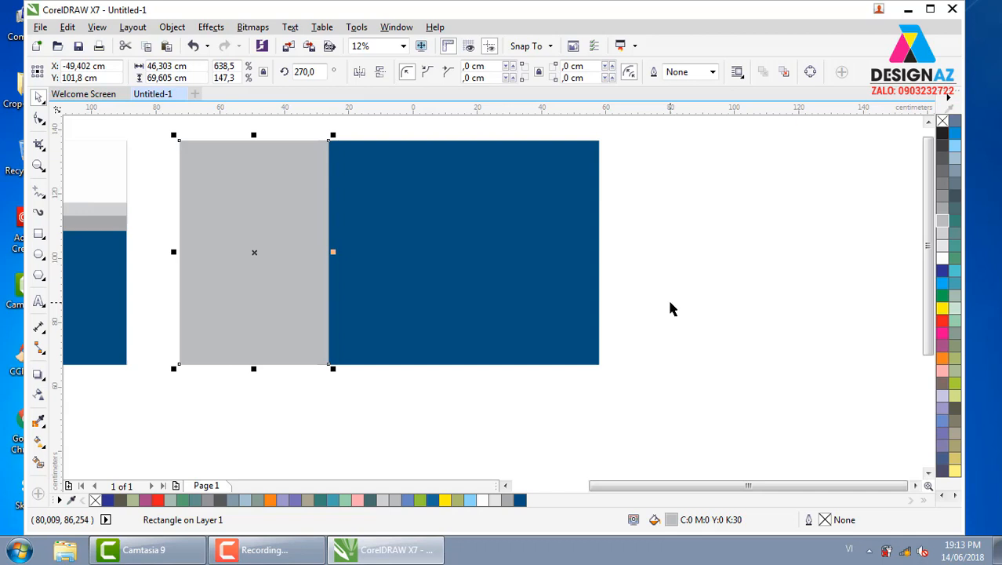
key("ctrl+Page_Down")
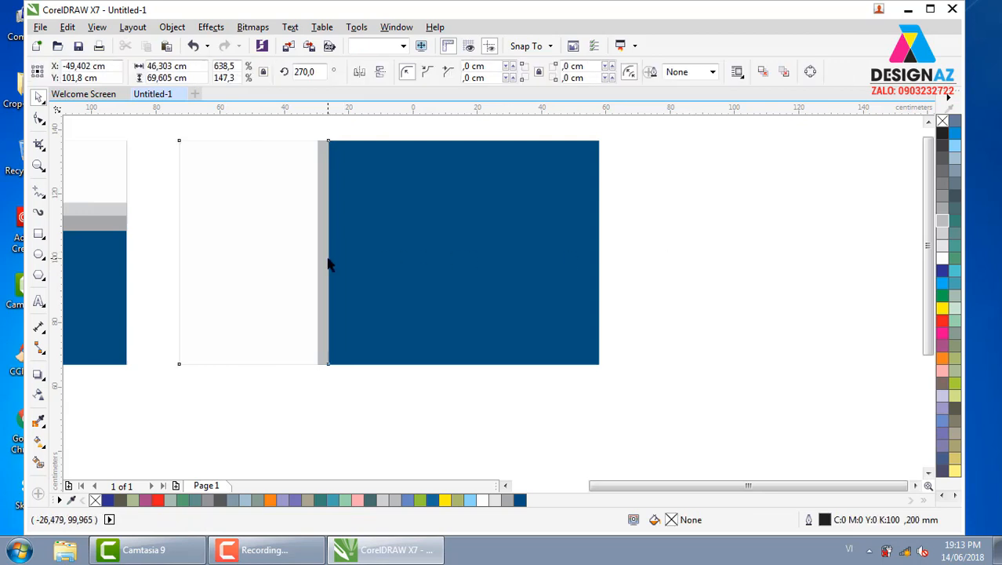
- Copy the light gray band widened rightward to about 51.6 cm, fill it with 60% black and place it behind both other bands
left_click_drag(334, 252, 350, 253)
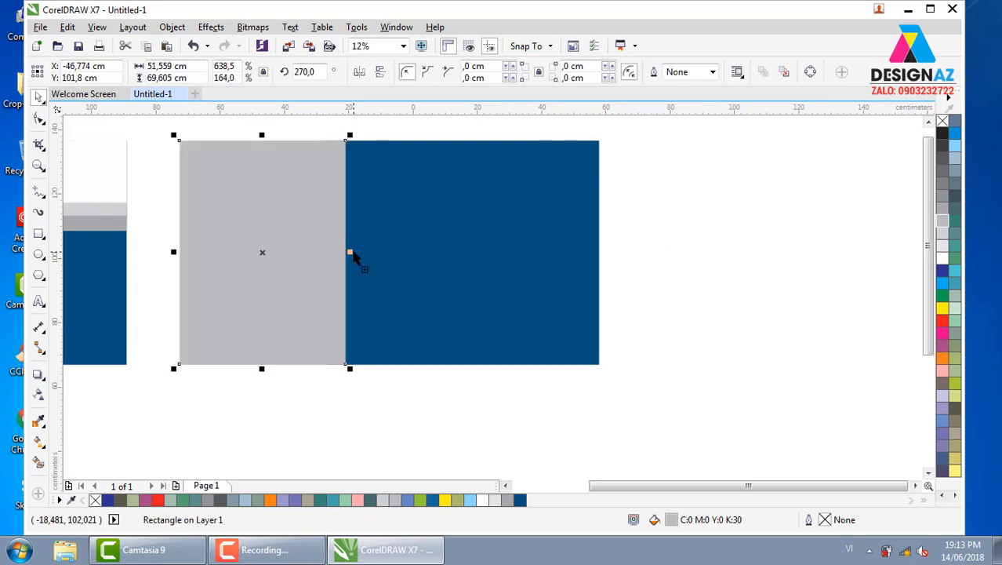
left_click(942, 185)
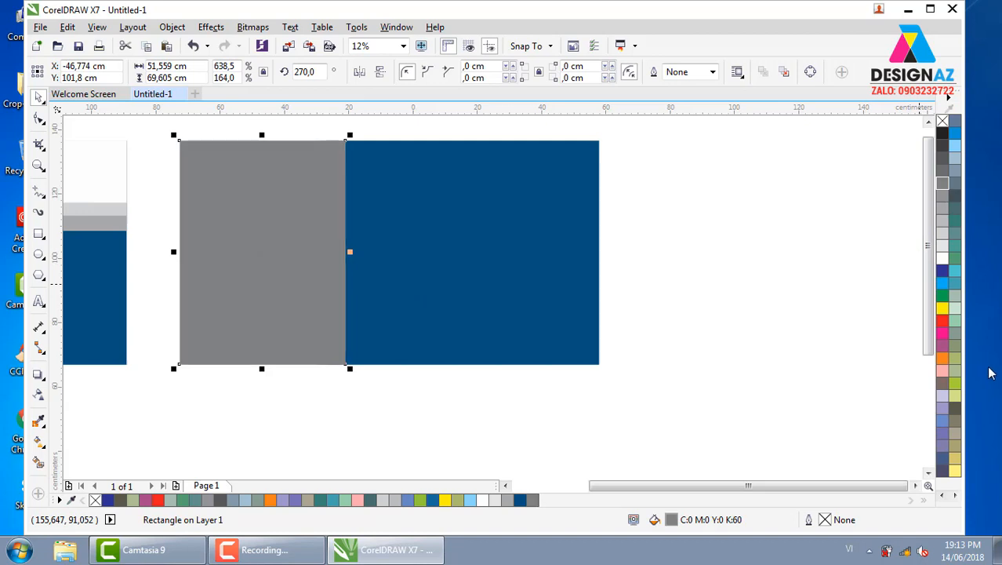
key("ctrl+Page_Down")
key("ctrl+Page_Down")
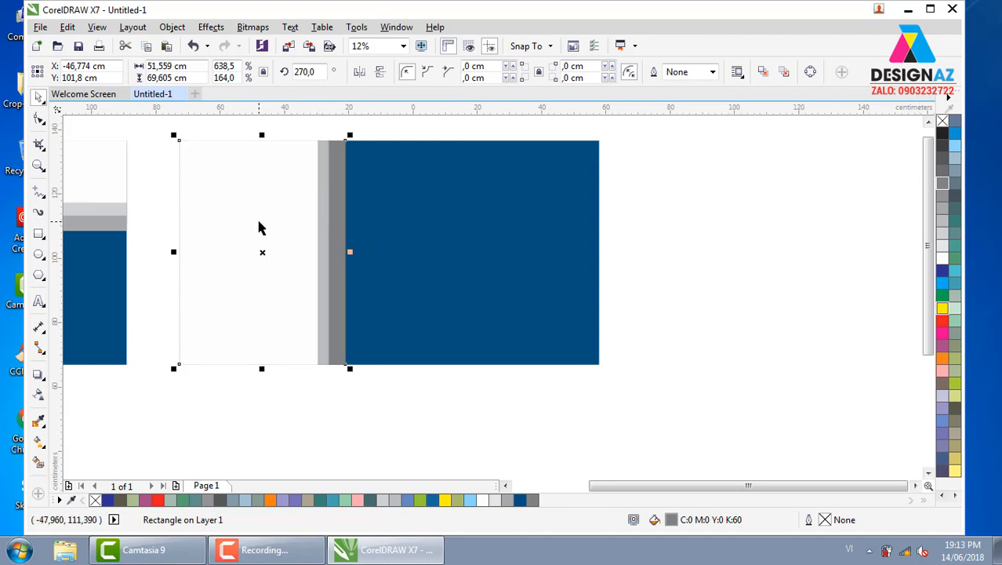
left_click(260, 394)
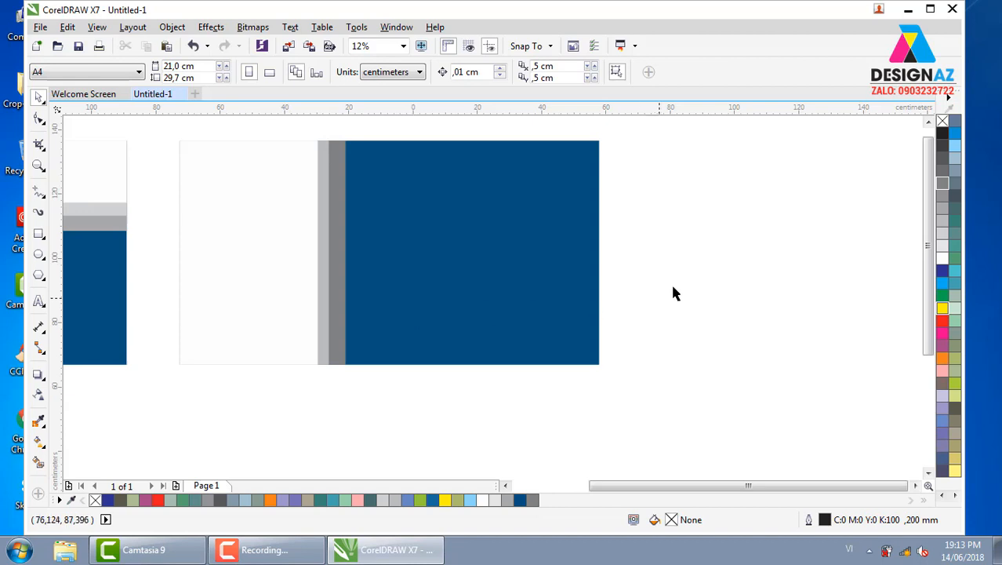
- Place a copy of the large blue rectangle about 74.5 cm directly below the horizontally banded design and select it
scroll(673, 293, "down", 2)
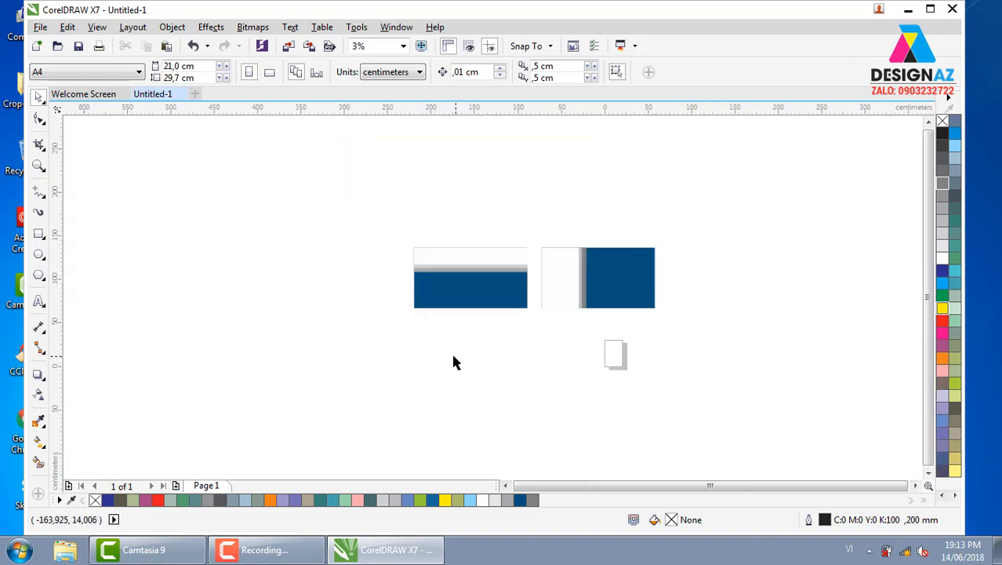
left_click_drag(478, 307, 476, 365)
key("z")
left_click_drag(391, 284, 595, 400)
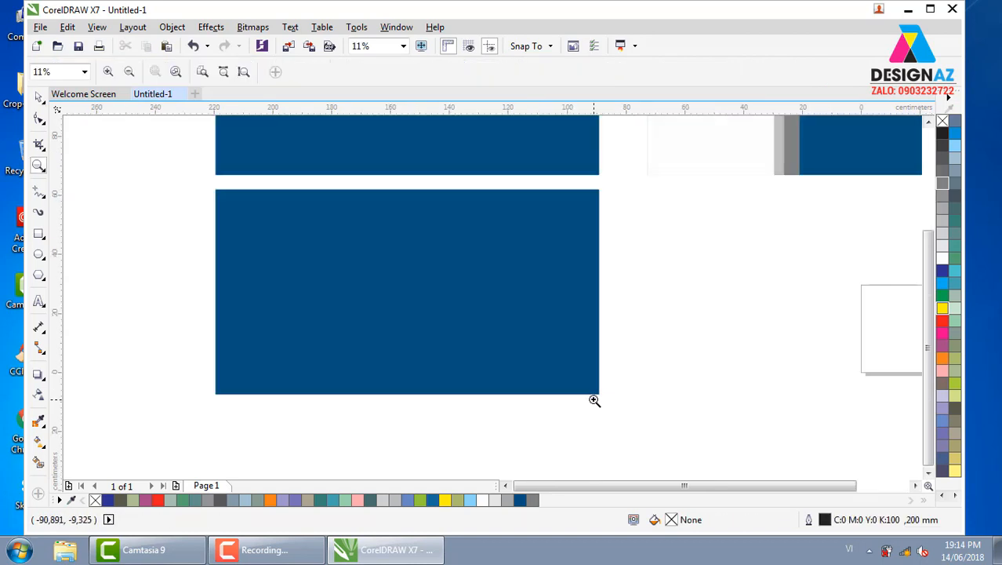
left_click(39, 96)
left_click(400, 256)
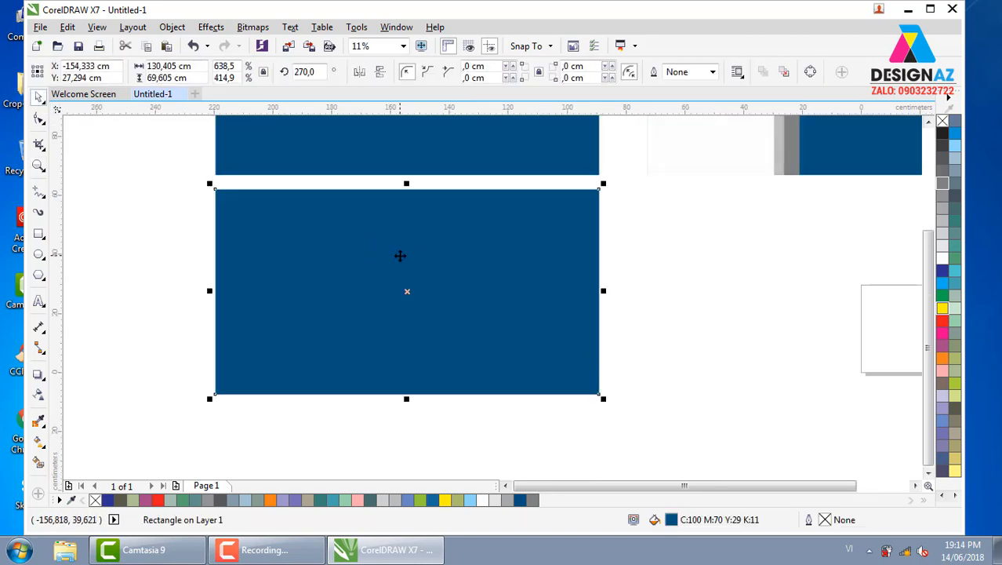
left_click(656, 294)
left_click(546, 314)
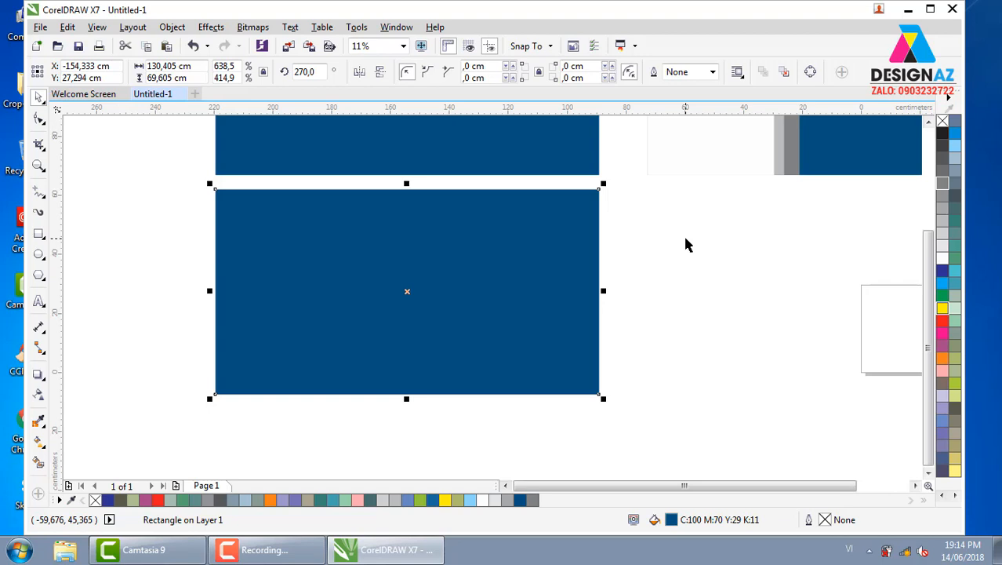
- Make a copy of the lower blue rectangle narrowed to about 4.3 cm along its left edge and lighten it with a light blue tint
left_click_drag(603, 291, 243, 290)
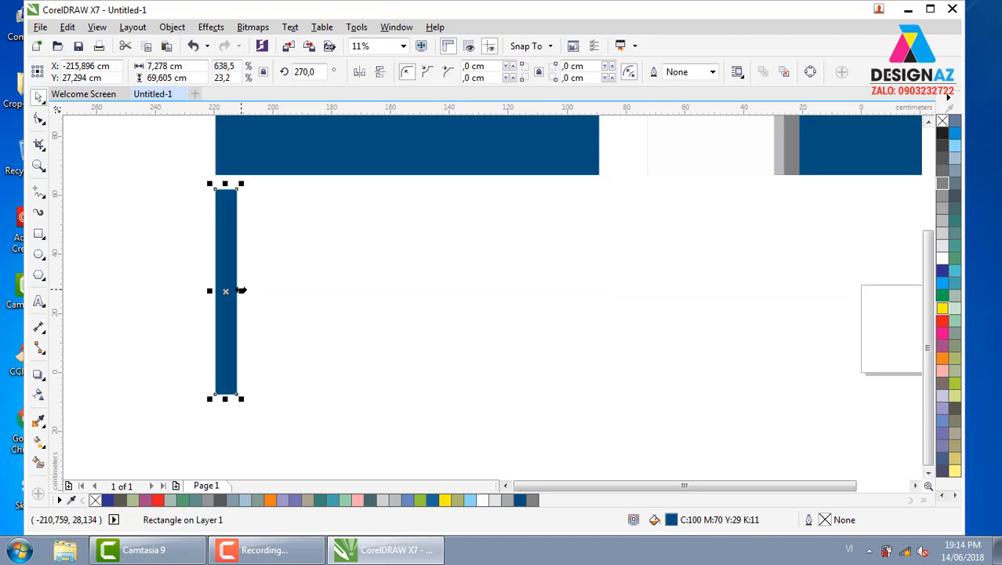
key("ctrl+z")
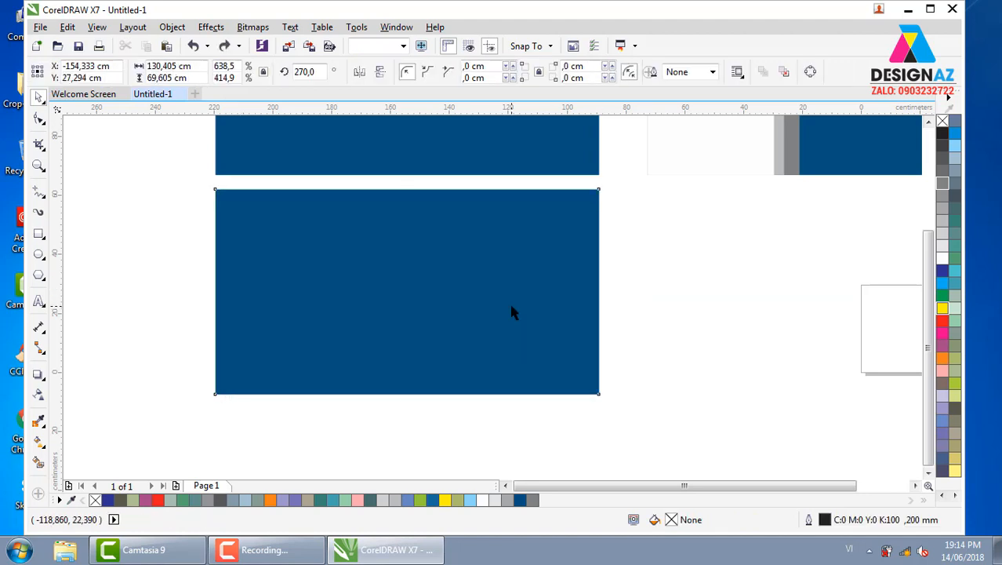
left_click_drag(603, 290, 231, 291)
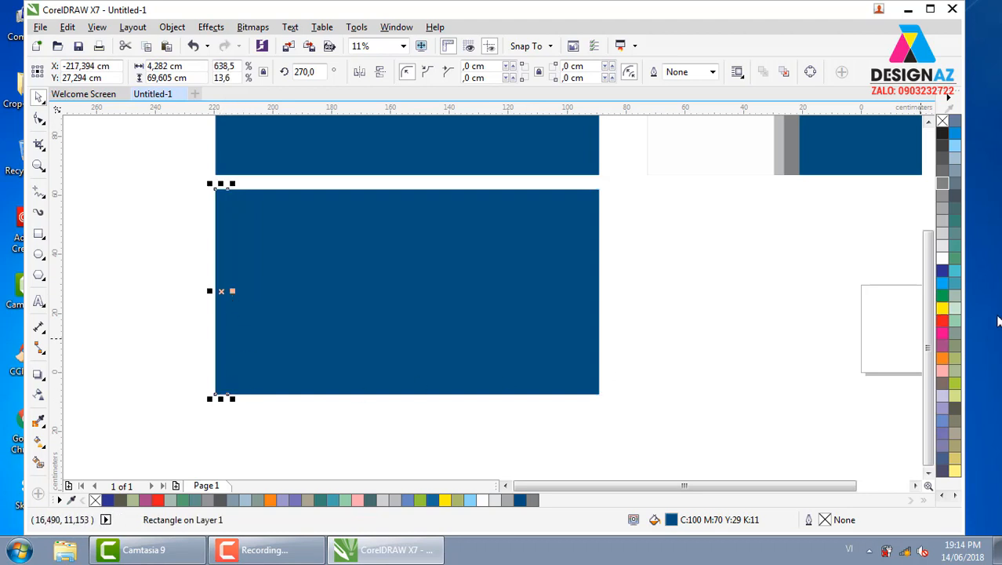
left_click(955, 148, "ctrl")
left_click(955, 148, "ctrl")
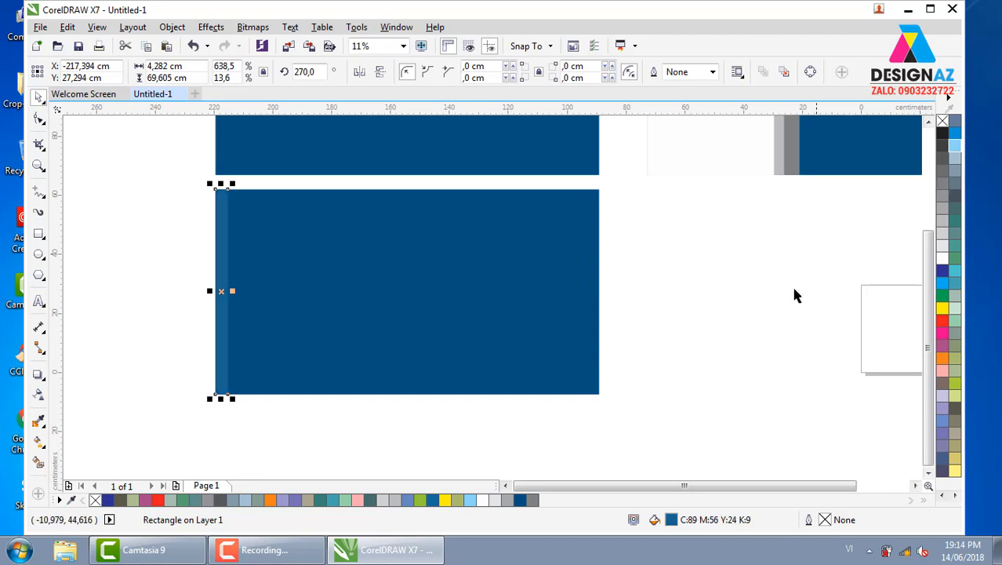
left_click(718, 415)
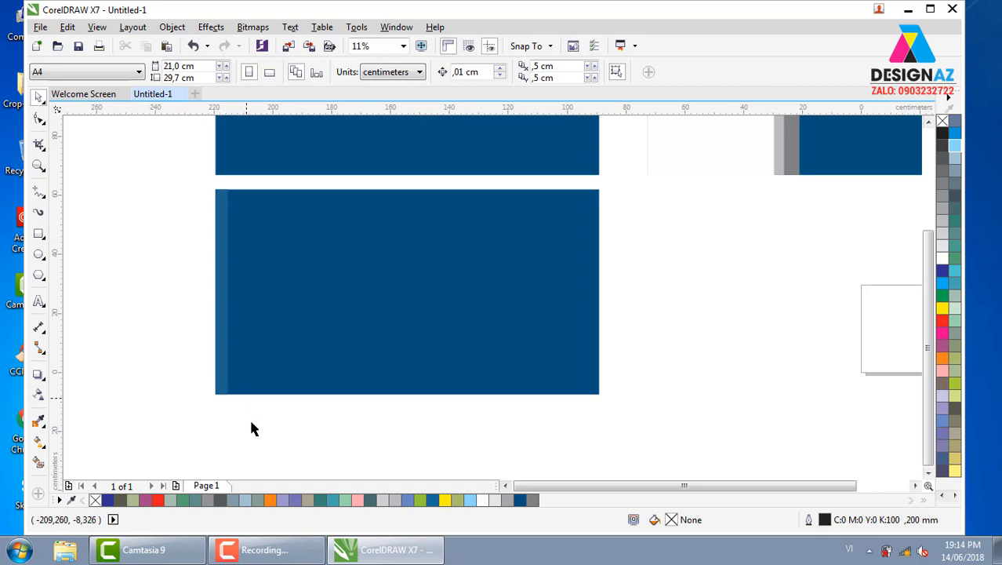
- Place a copy of the lighter blue stripe about 8.7 cm to its right, level with the original
left_click(223, 341)
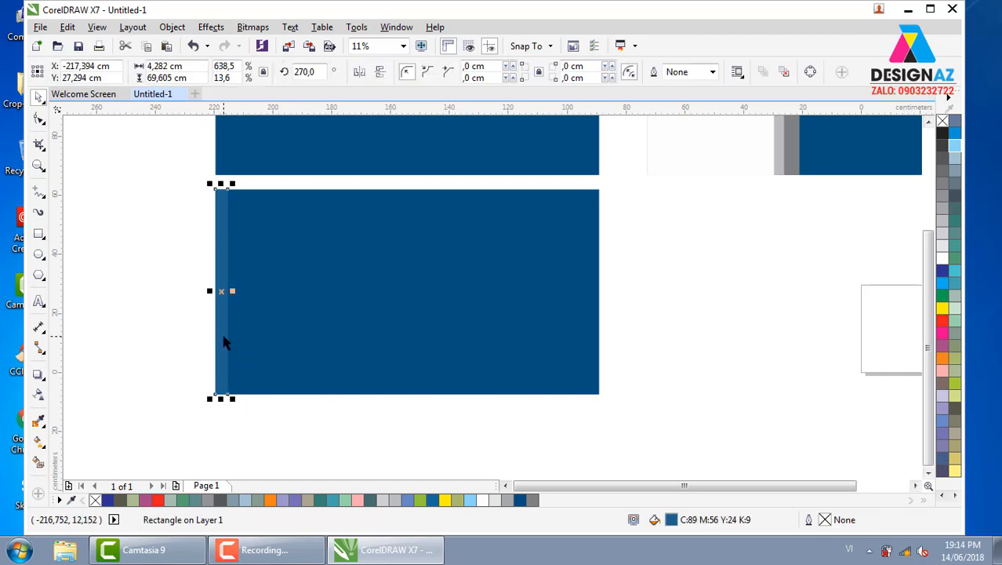
left_click_drag(224, 339, 251, 344)
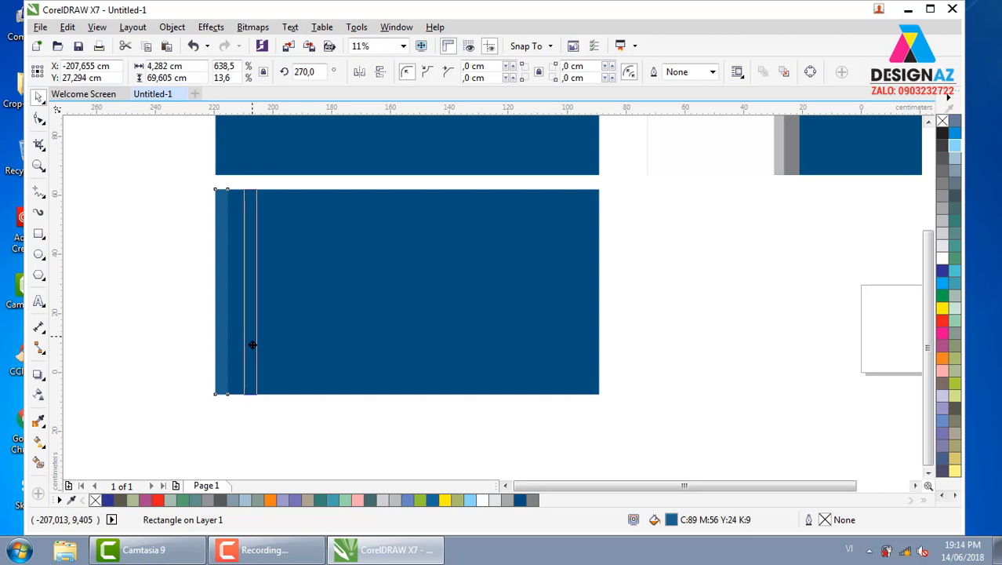
left_click_drag(252, 345, 242, 345)
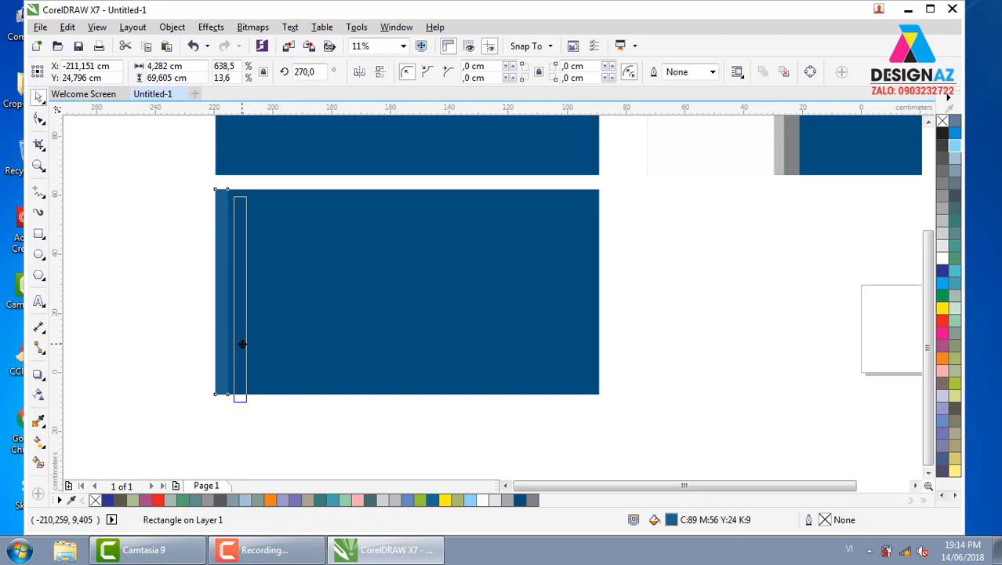
left_click_drag(243, 345, 249, 343)
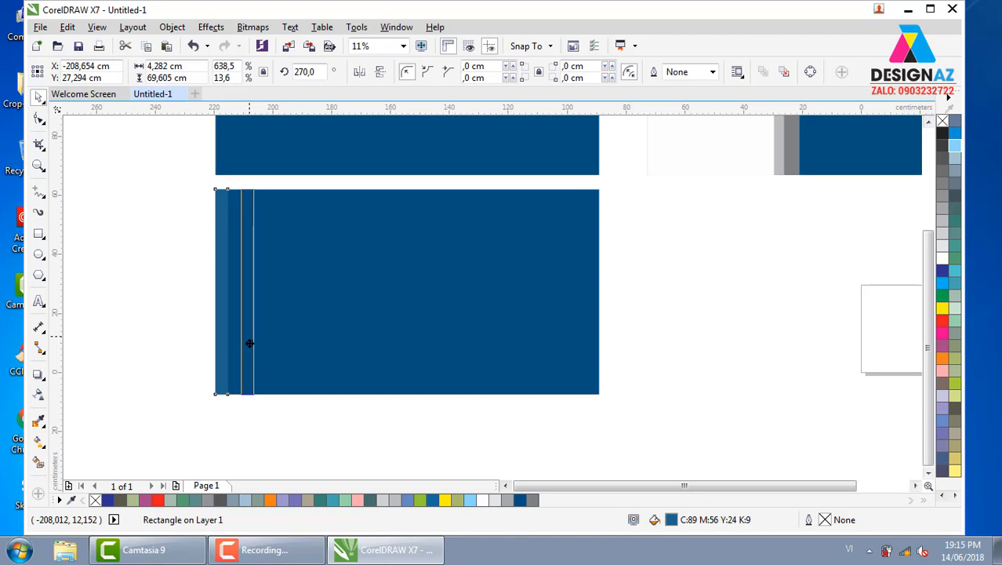
left_click_drag(249, 343, 250, 342)
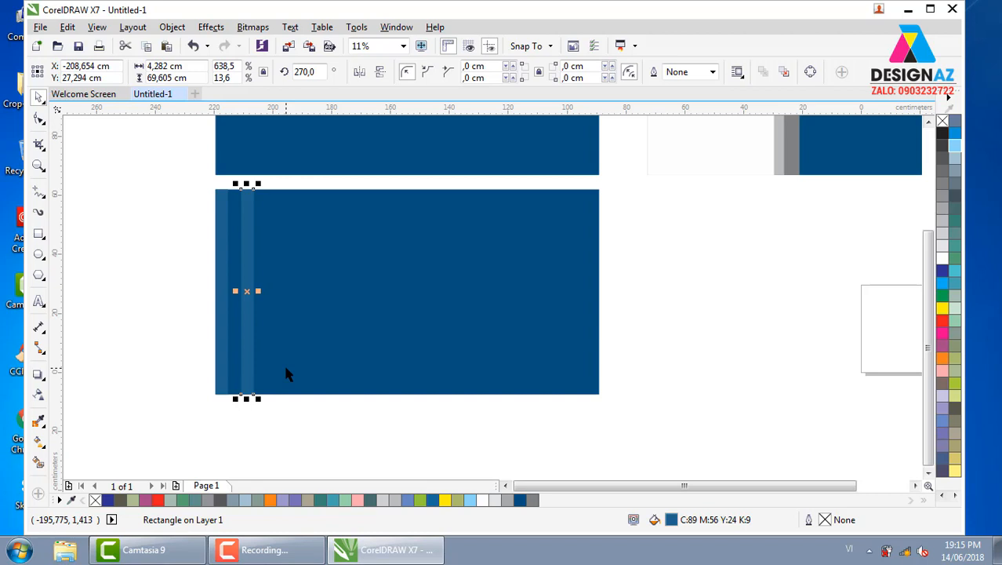
key("ctrl+d")
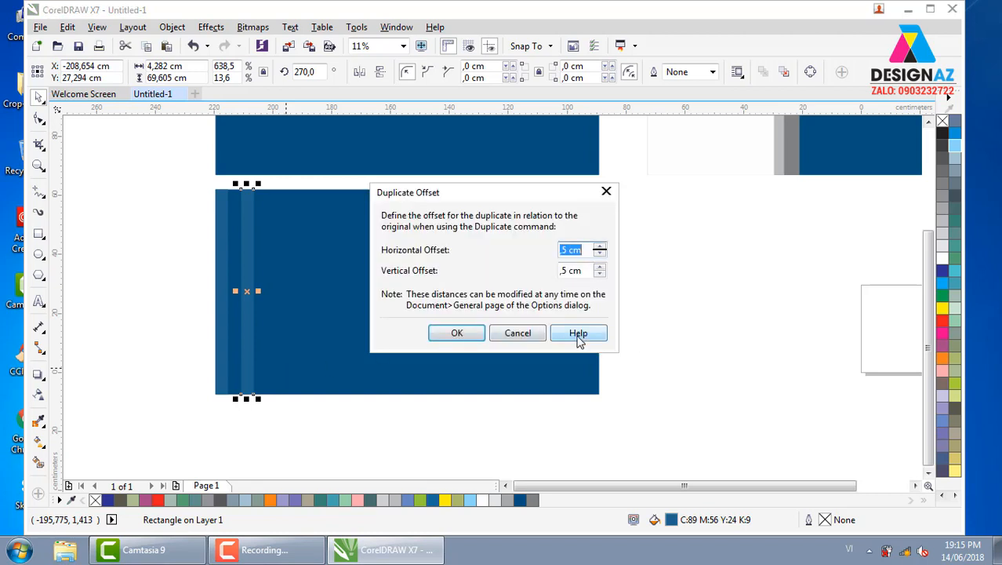
left_click(515, 333)
key("Escape")
left_click(247, 265)
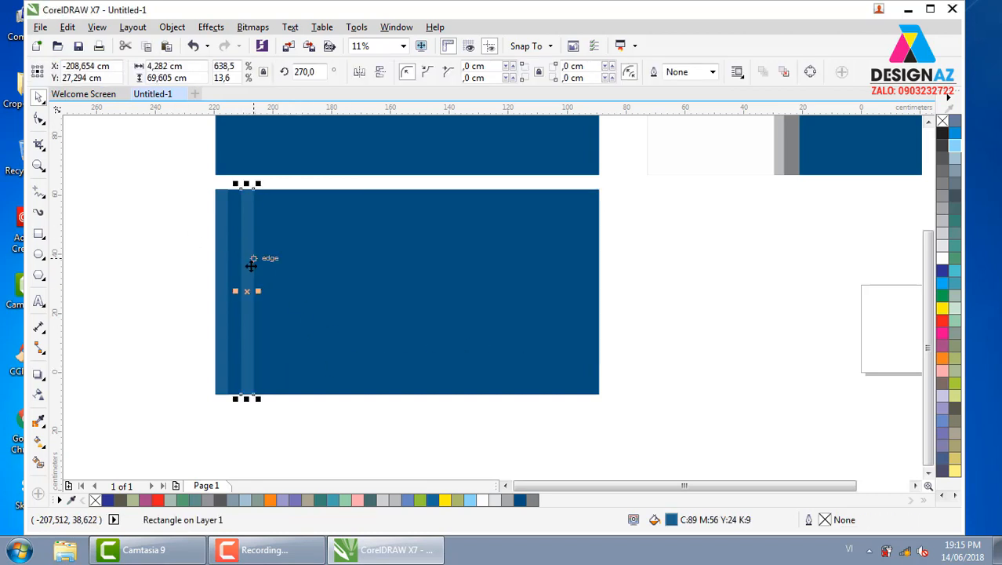
key("ctrl+d")
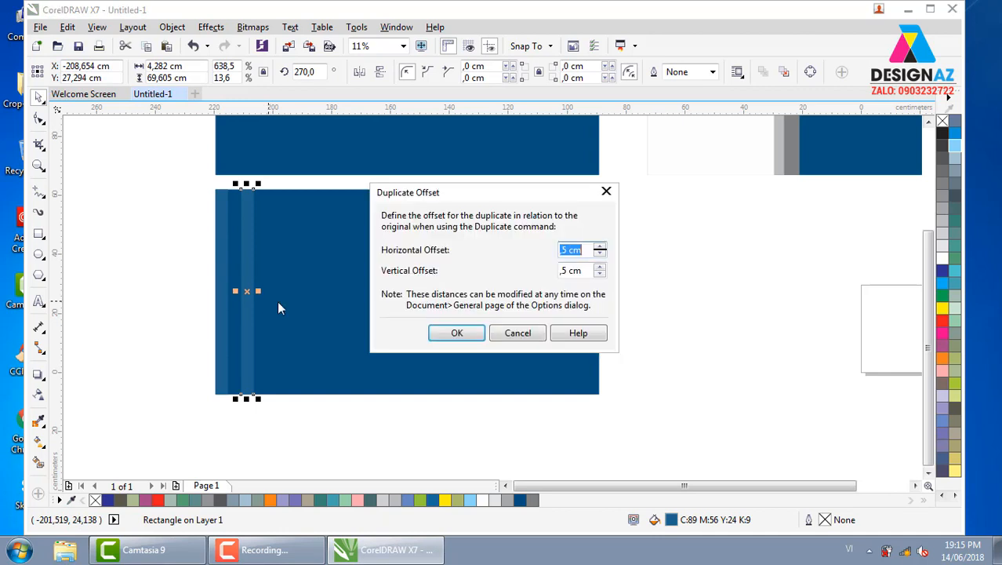
left_click(586, 336)
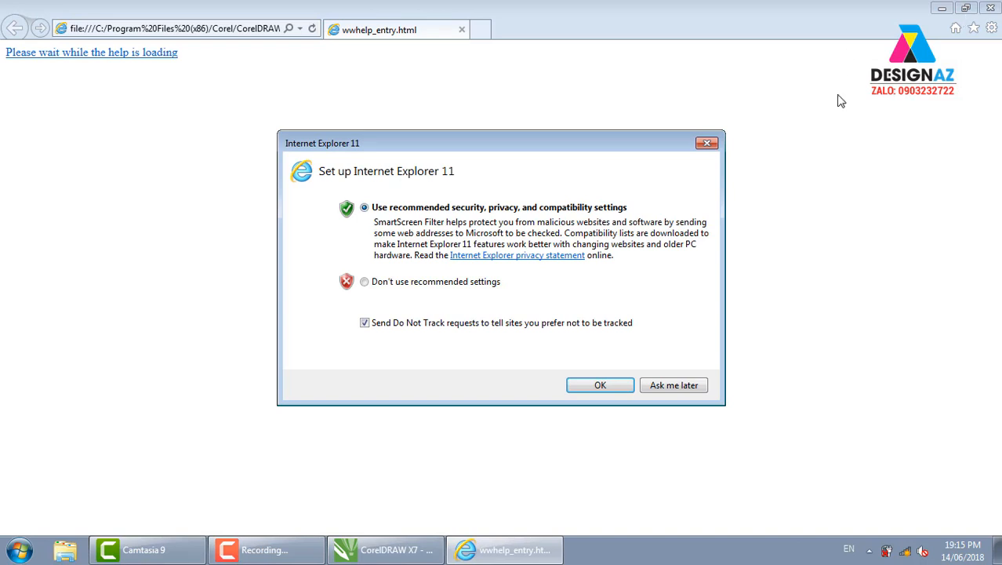
left_click(706, 143)
left_click(990, 10)
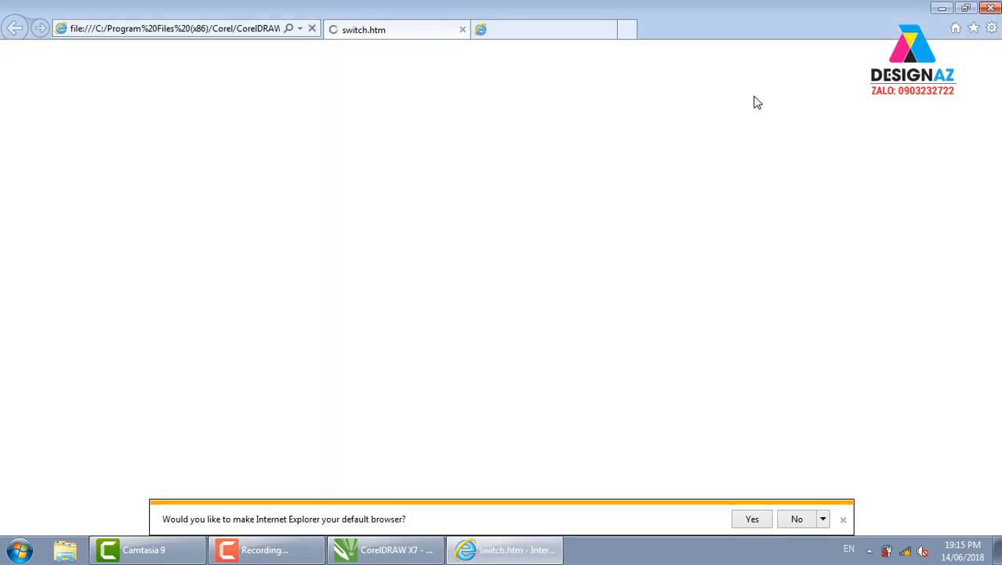
left_click(609, 192)
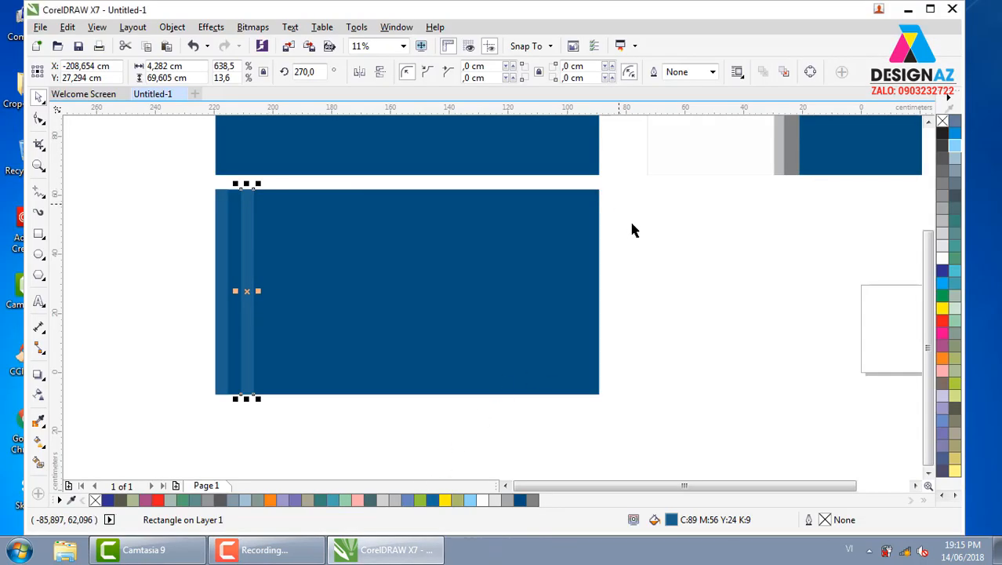
- Move the second light stripe about 1 cm closer to the first stripe
left_click(629, 218)
left_click(248, 283)
left_click_drag(248, 312, 245, 311)
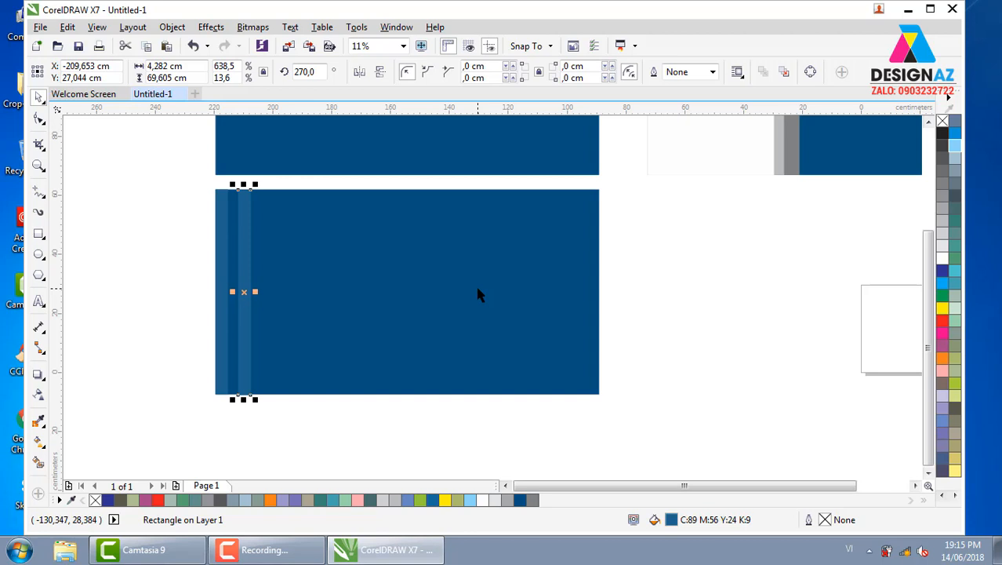
left_click(625, 337)
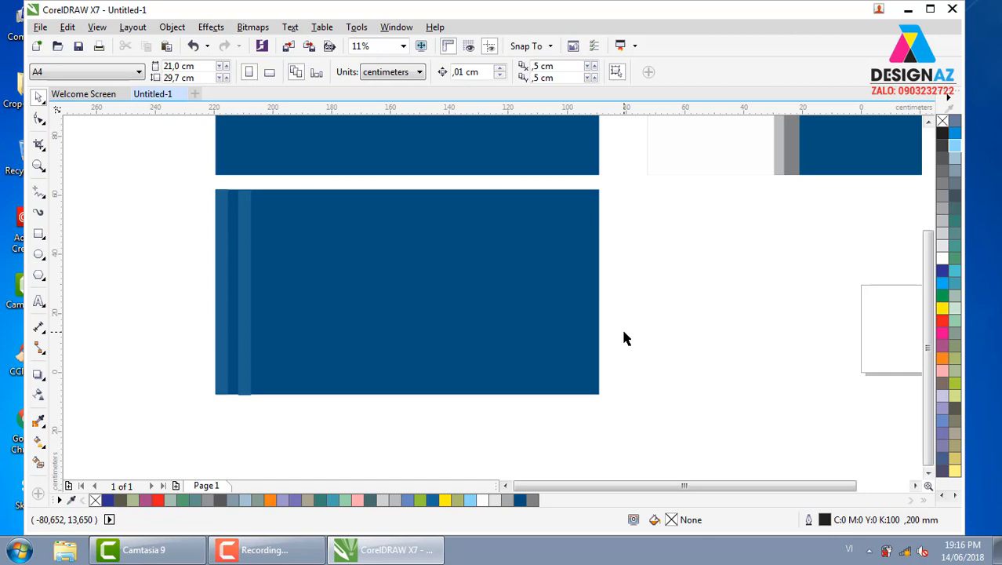
- Place a copy of the second stripe about 8.7 cm to its right as a third stripe
left_click(244, 286)
left_click_drag(247, 272, 271, 274)
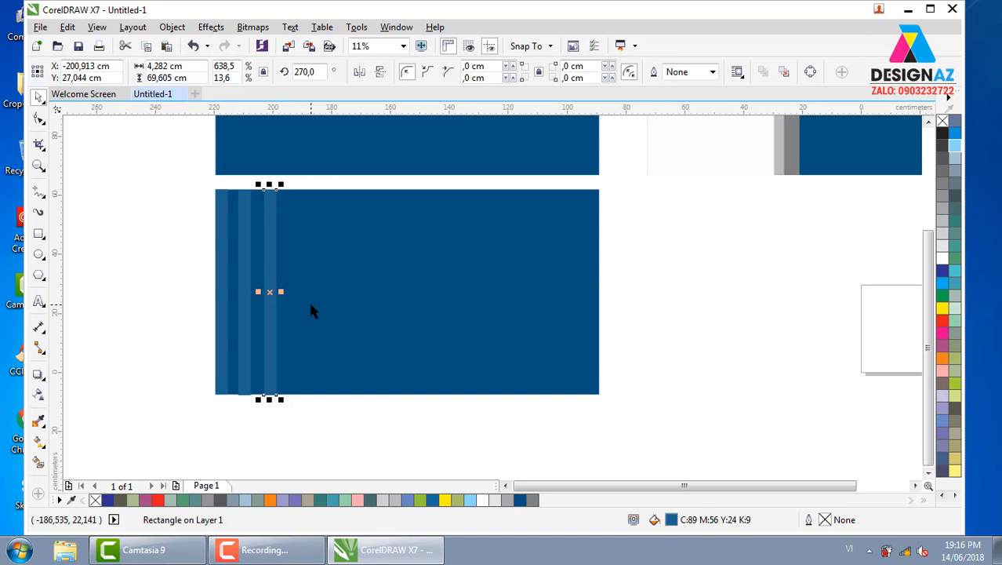
left_click(223, 335)
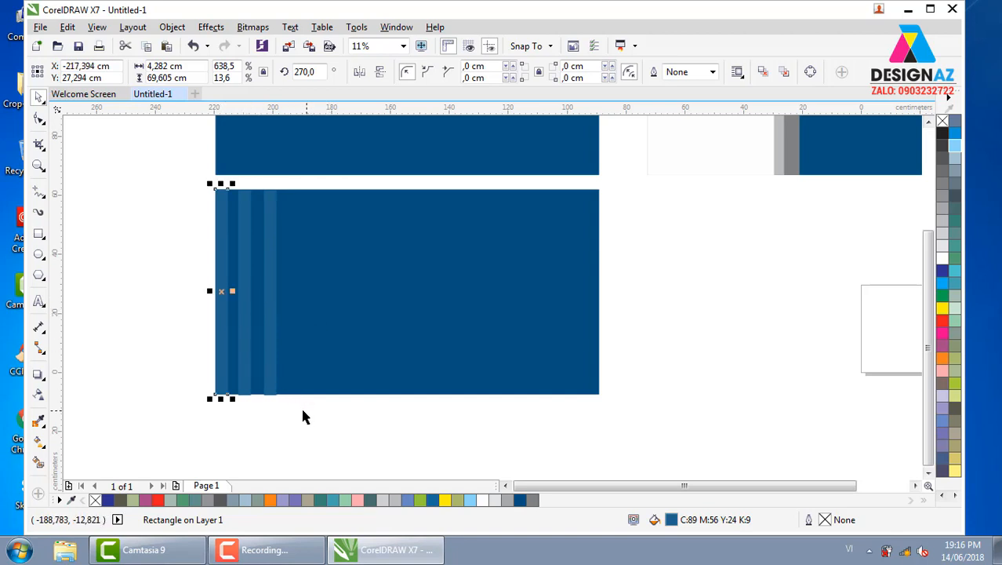
left_click(301, 408)
left_click(273, 351)
left_click(272, 347)
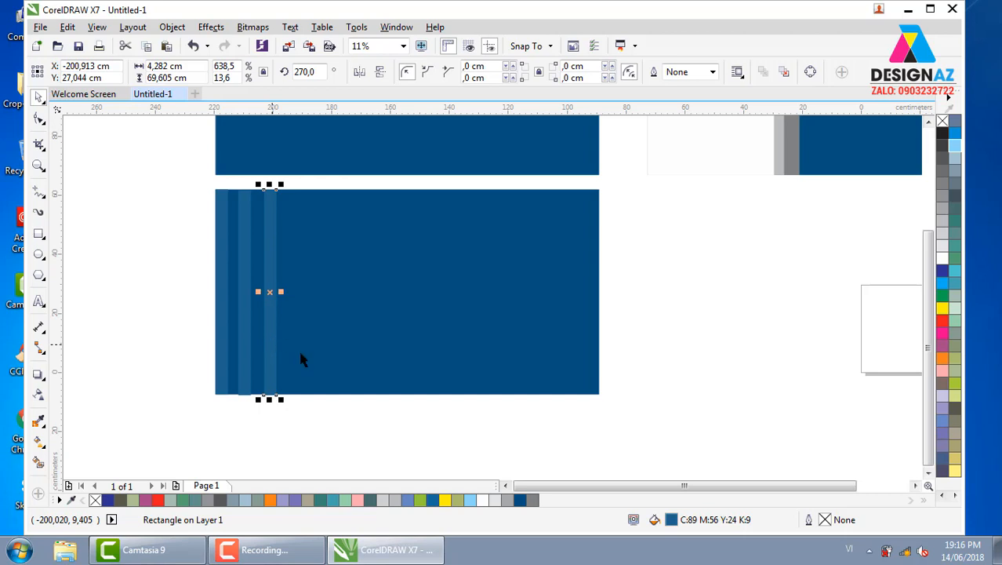
left_click(649, 307)
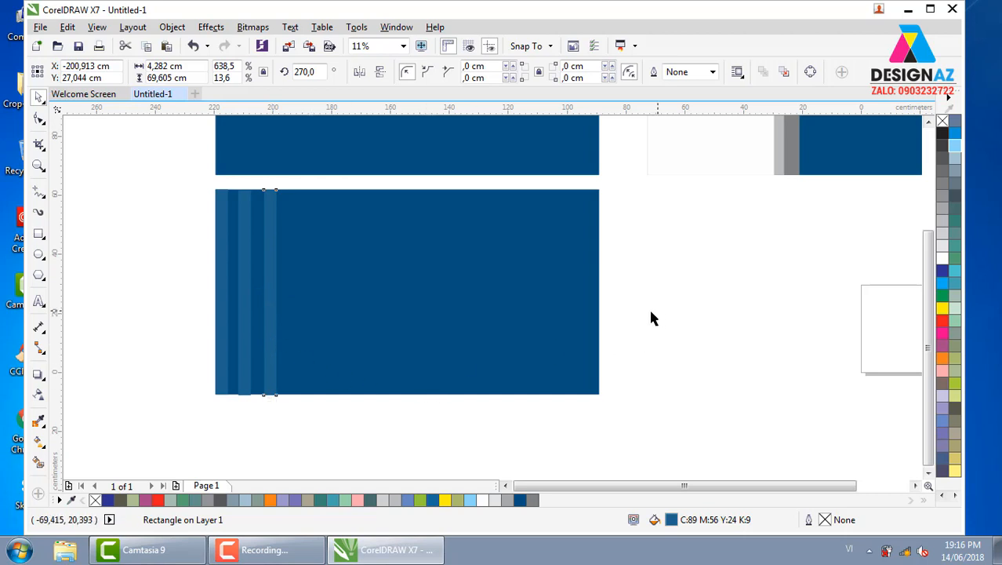
- Place a copy of the third stripe about 8.5 cm to its right as a fourth stripe
left_click(277, 277)
left_click(274, 269)
left_click_drag(271, 258, 296, 257)
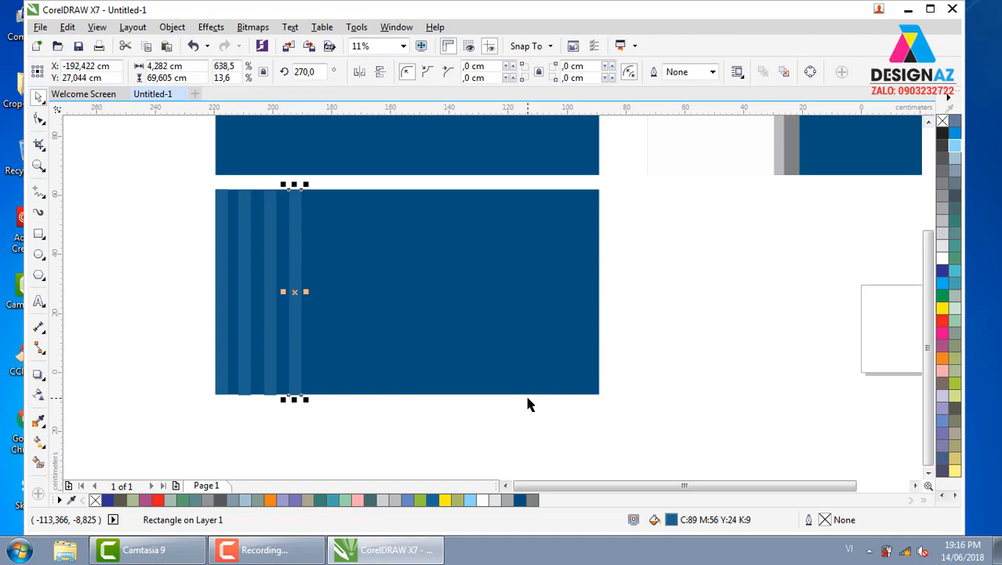
left_click(685, 295)
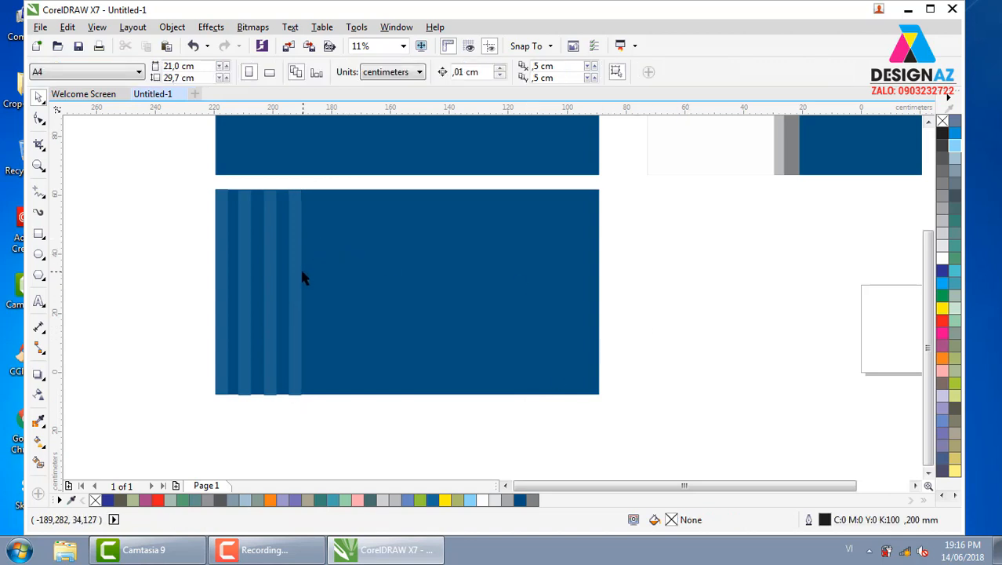
- Place two more copies of the light blue vertical stripe along the rectangle as the fifth and sixth stripes
left_click_drag(300, 273, 348, 271)
left_click(629, 275)
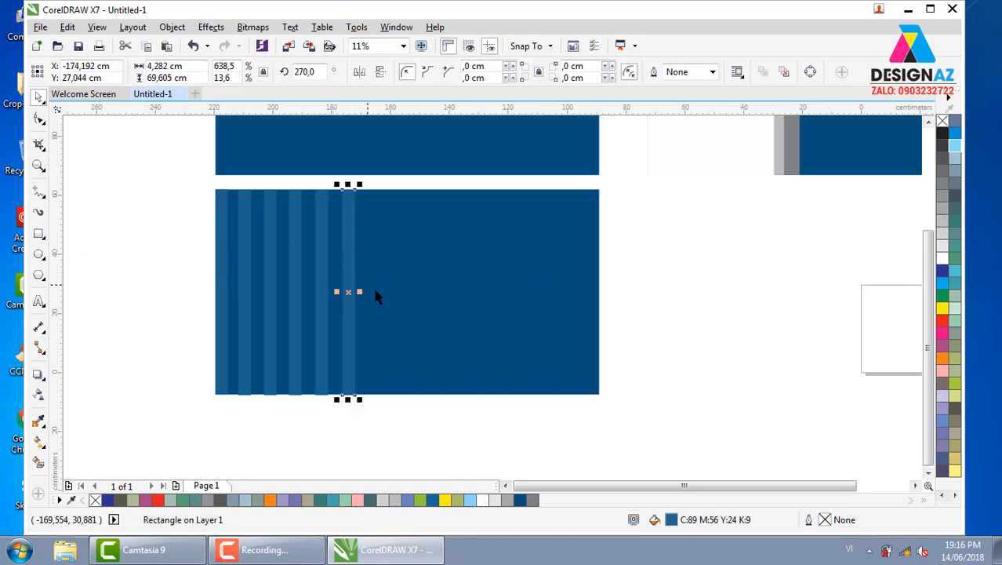
key("d")
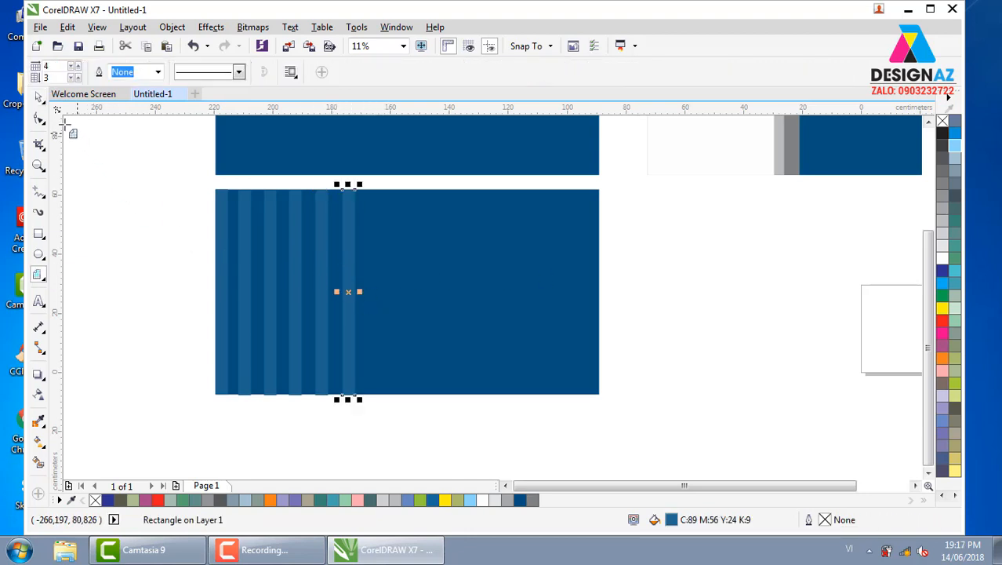
left_click(37, 96)
key("Escape")
- Repeat copies of the light vertical stripe at roughly even spacing until they reach the blue rectangle's right edge
left_click_drag(347, 253, 580, 258)
left_click(652, 247)
left_click(379, 251)
left_click(673, 275)
left_click(433, 250)
left_click(615, 274)
left_click(619, 258)
left_click(616, 259)
left_click(690, 279)
left_click(656, 281)
left_click(650, 283)
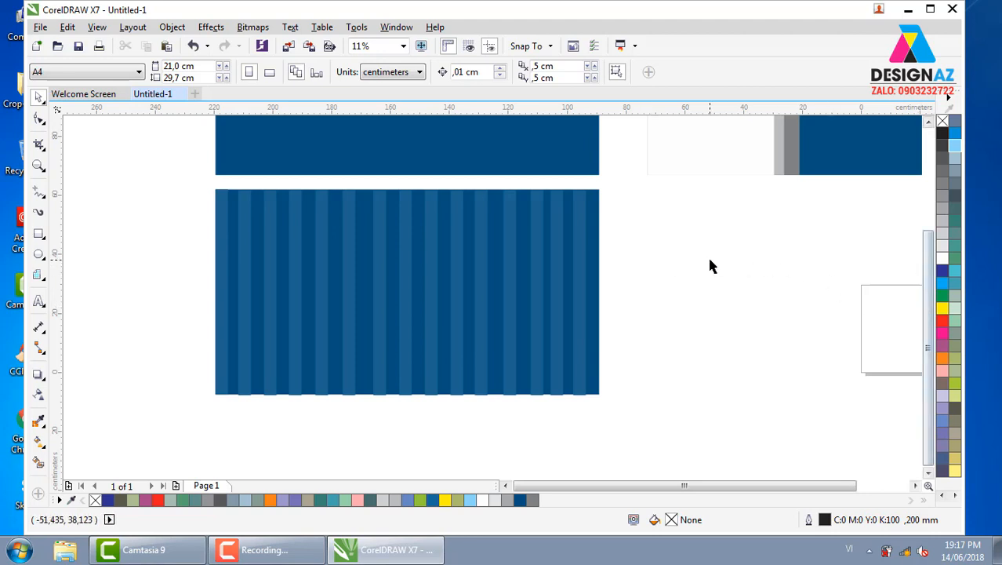
key("space")
key("space")
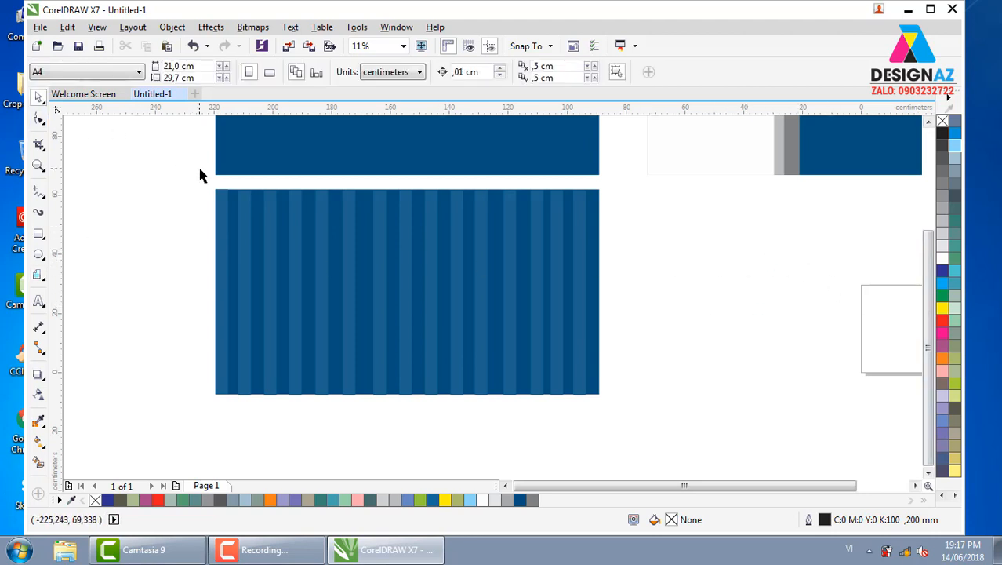
- Place a copy of the blue rectangle directly below the layout with the vertical gray bands
left_click_drag(766, 268, 411, 331)
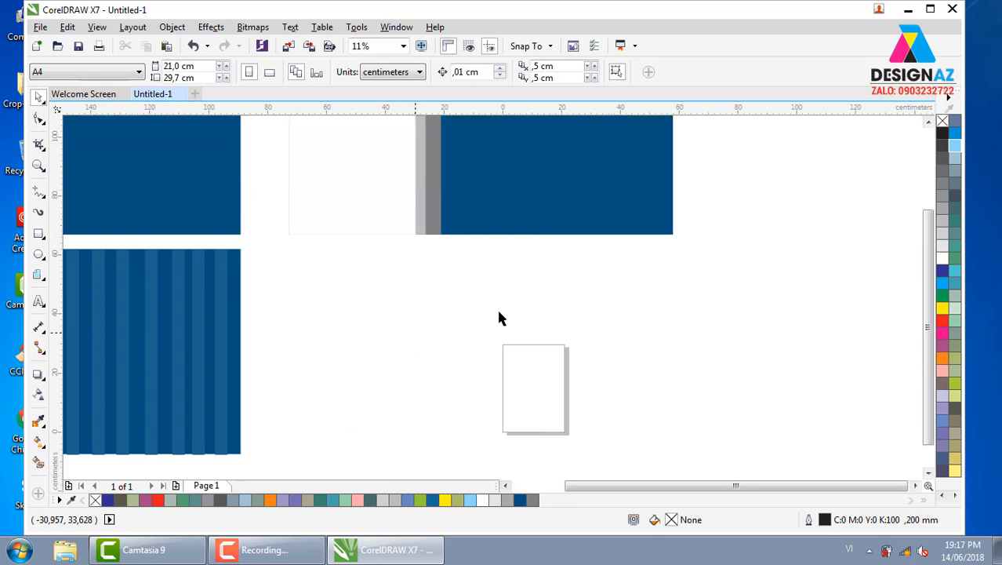
left_click_drag(538, 192, 523, 380)
left_click(727, 307)
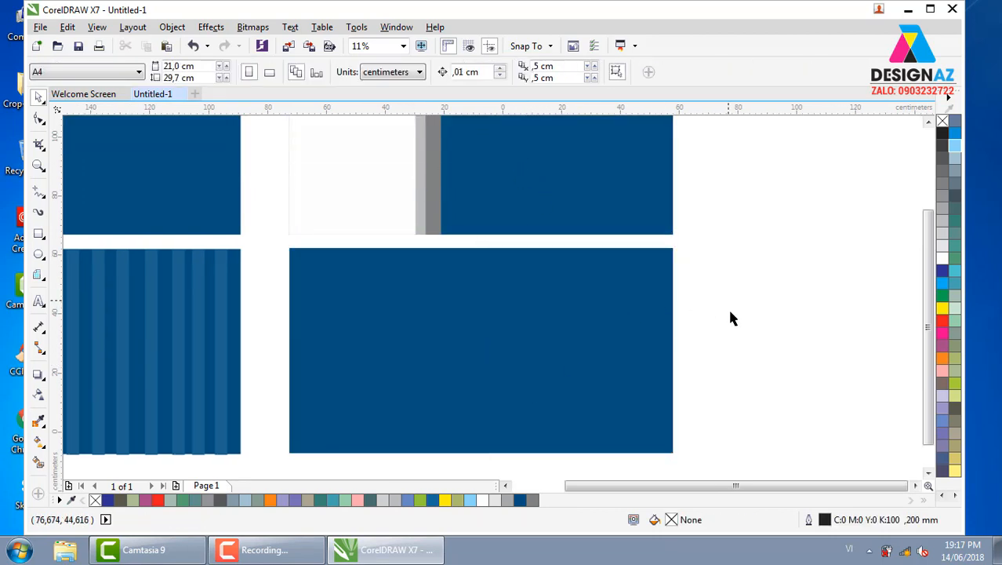
- Scale a copy of the new rectangle to a strip about 4.8 cm high along its upper edge and lighten it to C84 M51 Y21 K8
left_click(613, 411)
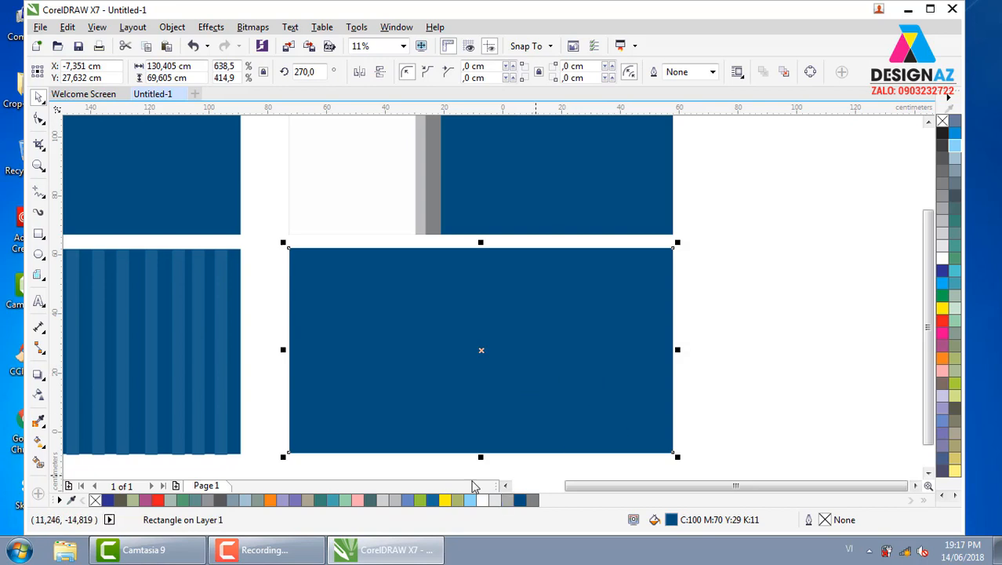
left_click_drag(480, 456, 480, 267)
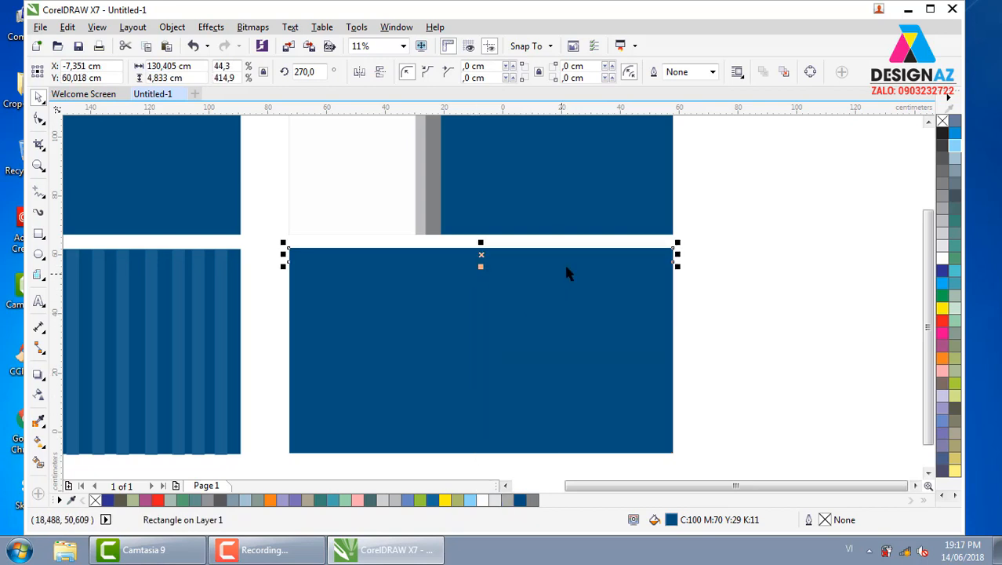
left_click(954, 146, "ctrl")
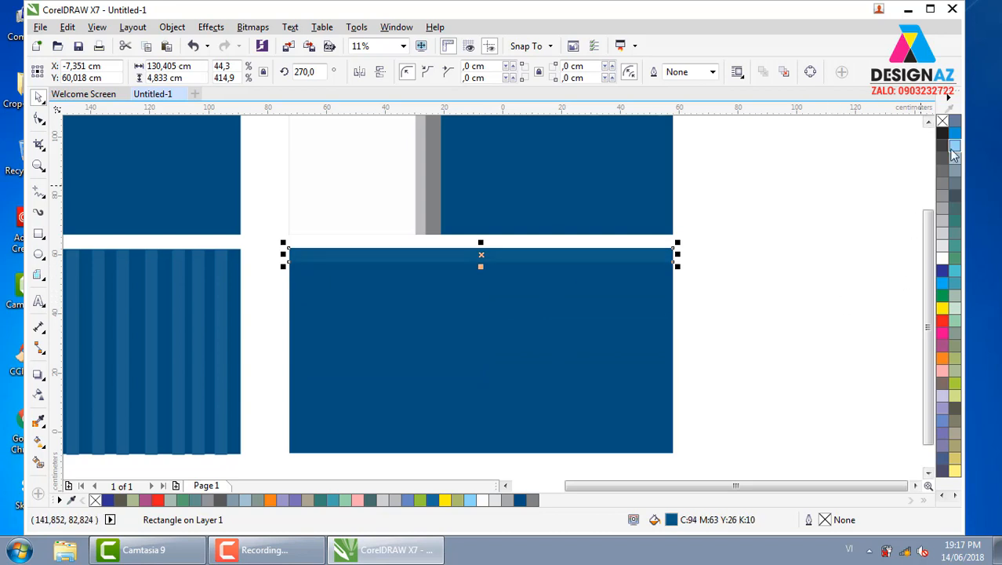
left_click(954, 146, "ctrl")
left_click(953, 149, "ctrl")
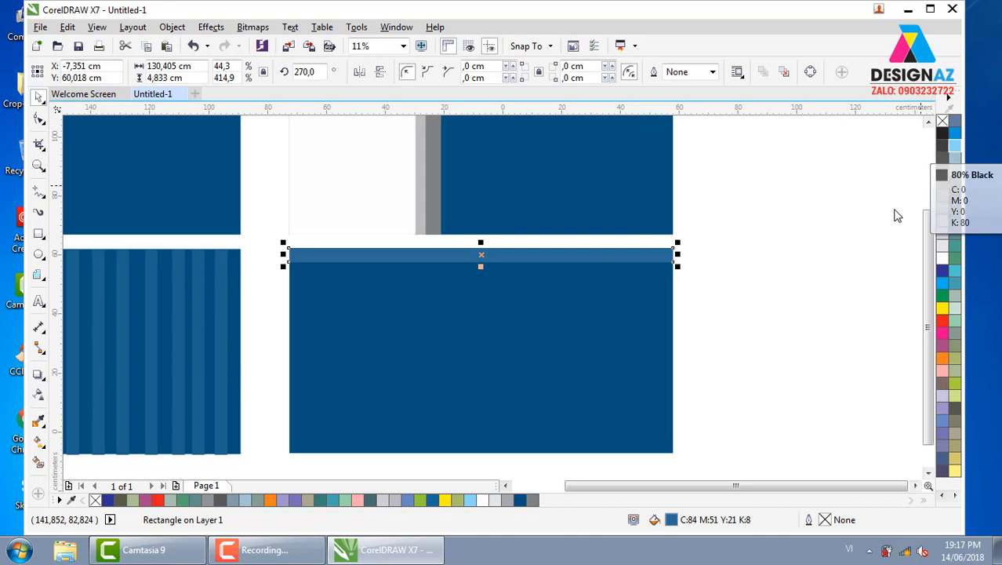
left_click(690, 292)
- Repeat copies of the light horizontal stripe down the blue rectangle at roughly even spacing
left_click_drag(577, 264, 624, 437)
key("Escape")
key("Escape")
key("Escape")
key("Escape")
right_click(626, 407)
left_click(718, 403)
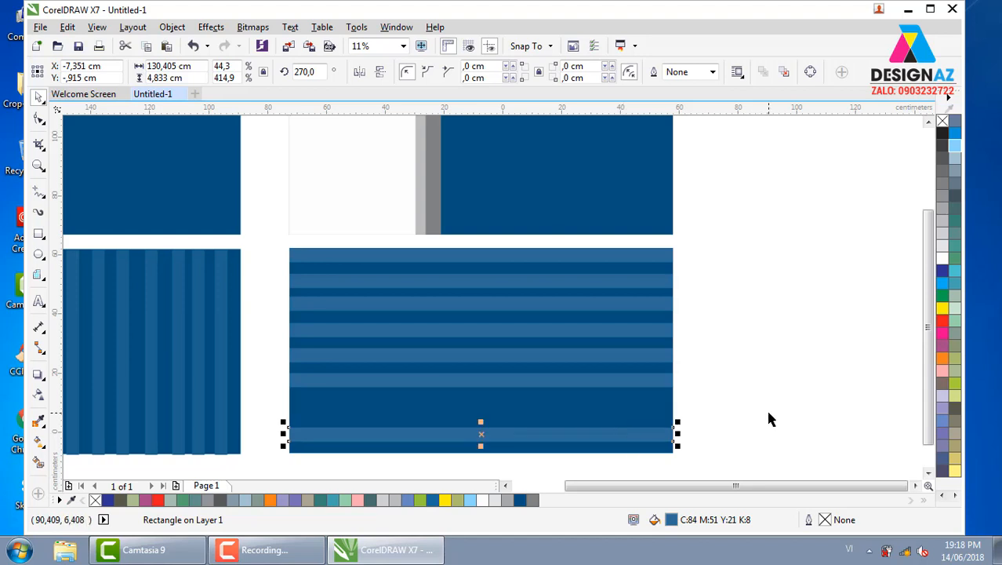
- Undo the last misplaced stripe copy and finish the evenly spaced horizontal stripes down to the rectangle's lower edge
key("ctrl+z")
left_click_drag(650, 406, 647, 441)
left_click(767, 418)
scroll(767, 418, "down", 4)
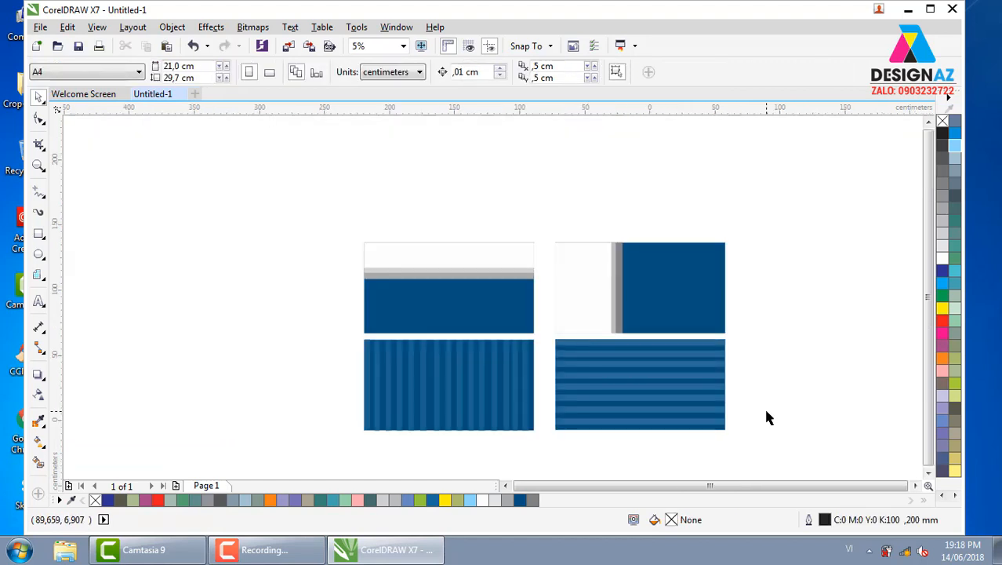
- Place a copy of the plain blue rectangle about 161 cm to the right of the layout with vertical gray bands
key("z")
left_click_drag(541, 310, 773, 425)
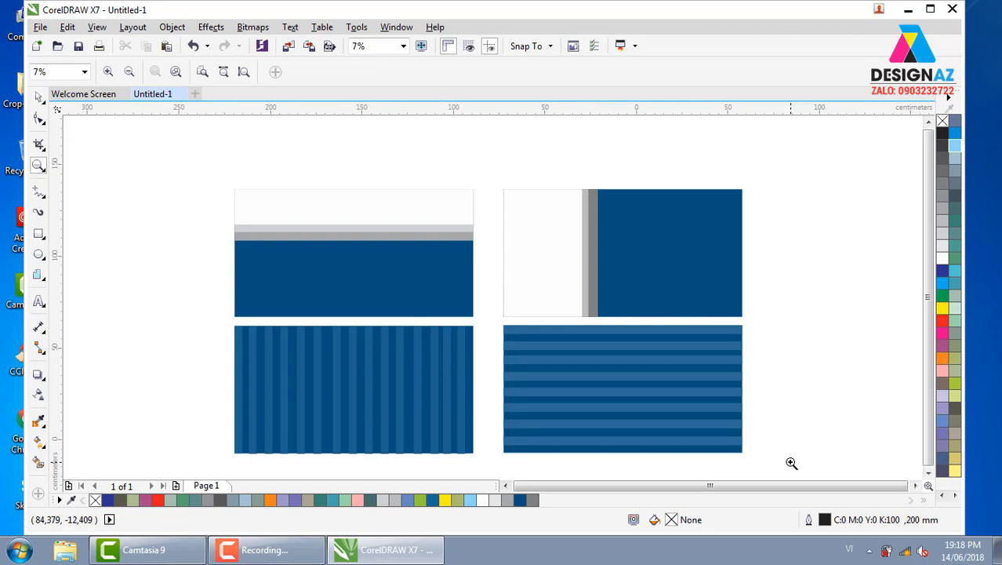
left_click(39, 97)
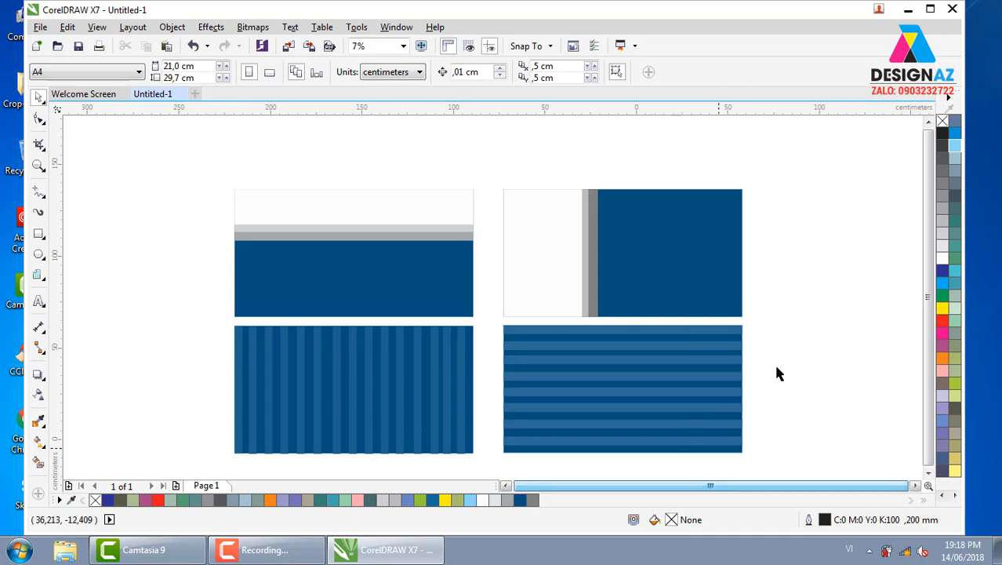
left_click(706, 251)
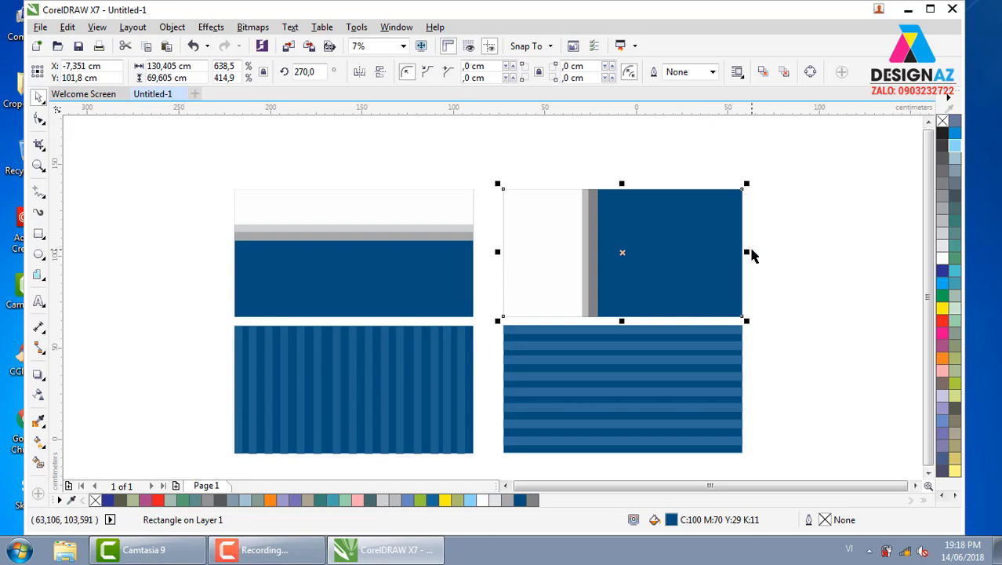
left_click_drag(752, 252, 427, 215)
left_click(567, 210)
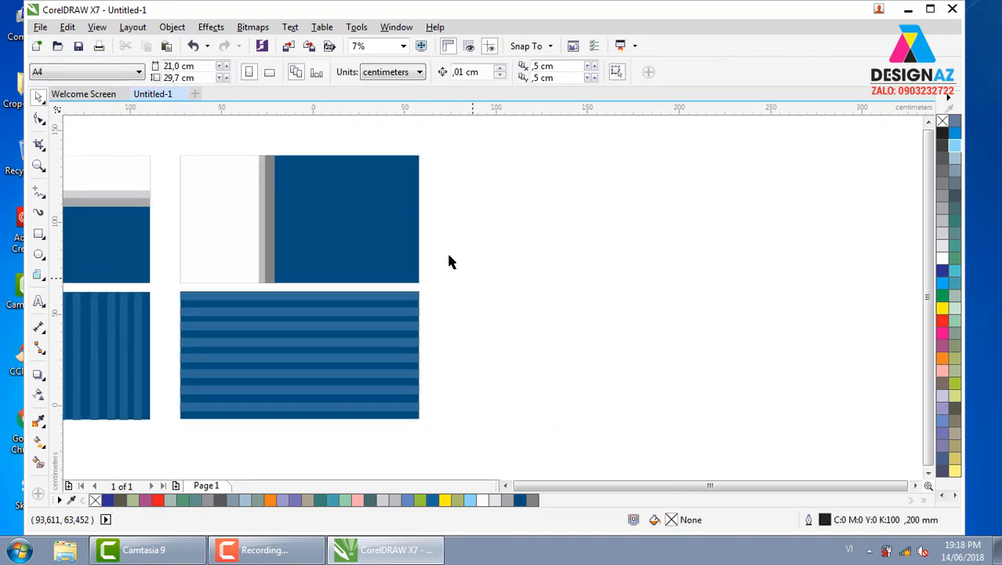
left_click(387, 223)
left_click_drag(411, 280, 630, 240)
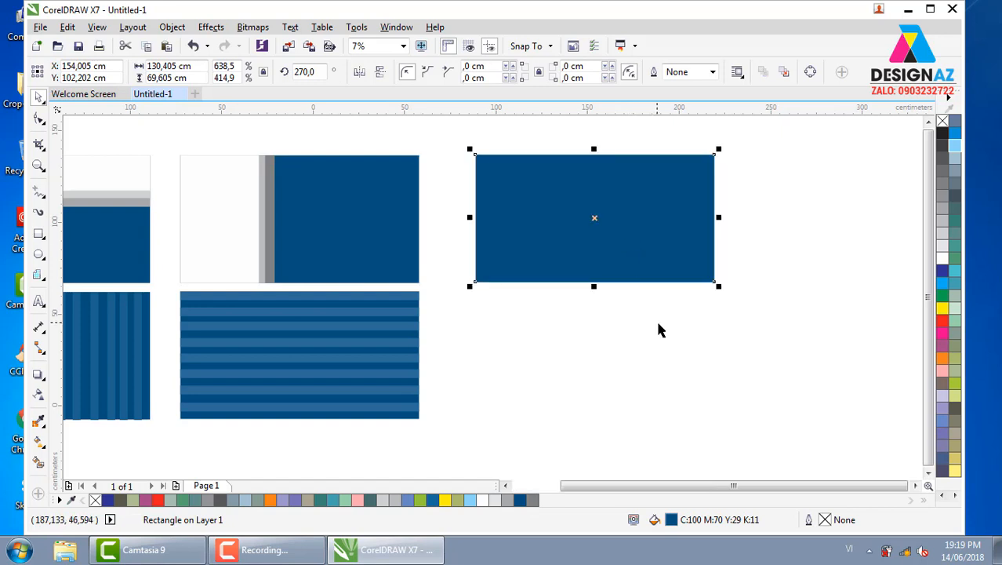
left_click(655, 319)
- Give the copied rectangle a uniform dark red fill of C31 M100 Y85 K47
left_click(638, 239)
key("F11")
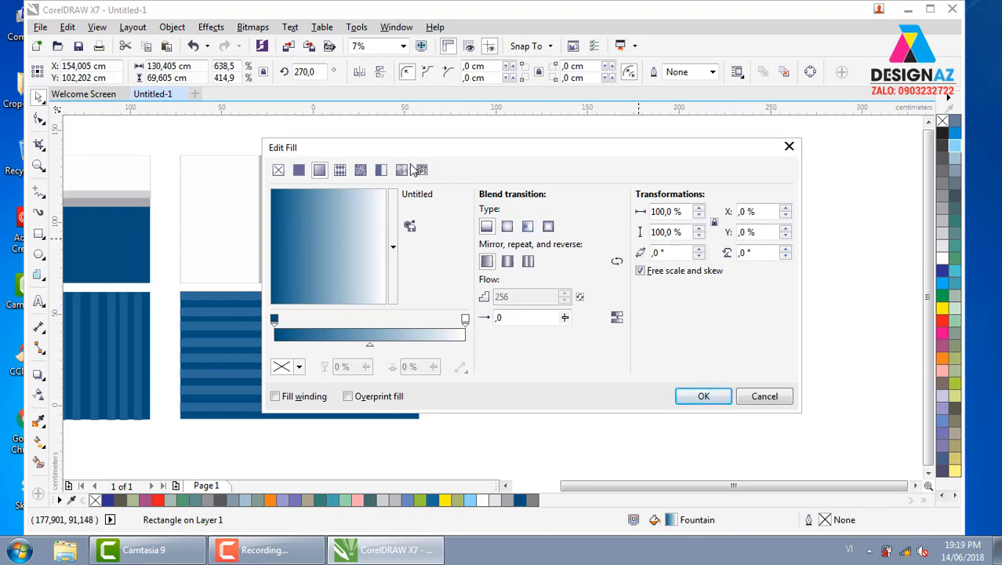
left_click(298, 169)
left_click_drag(451, 250, 446, 223)
left_click_drag(411, 308, 432, 290)
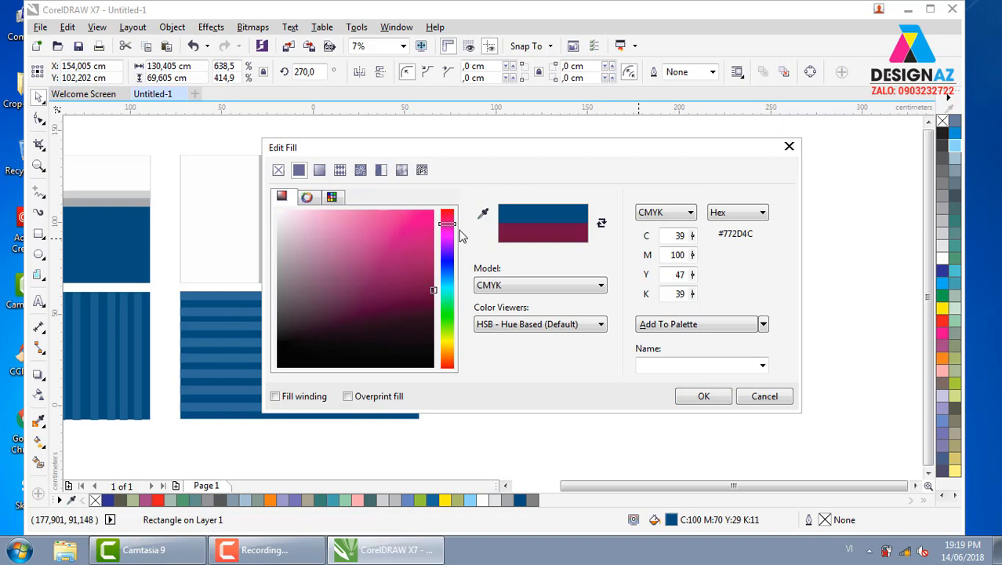
left_click_drag(451, 226, 451, 218)
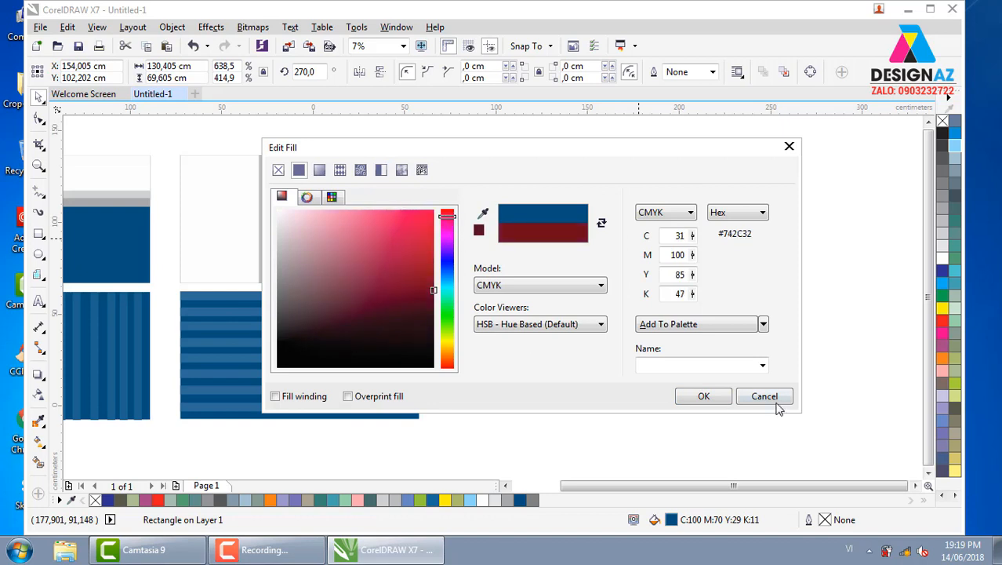
left_click(709, 397)
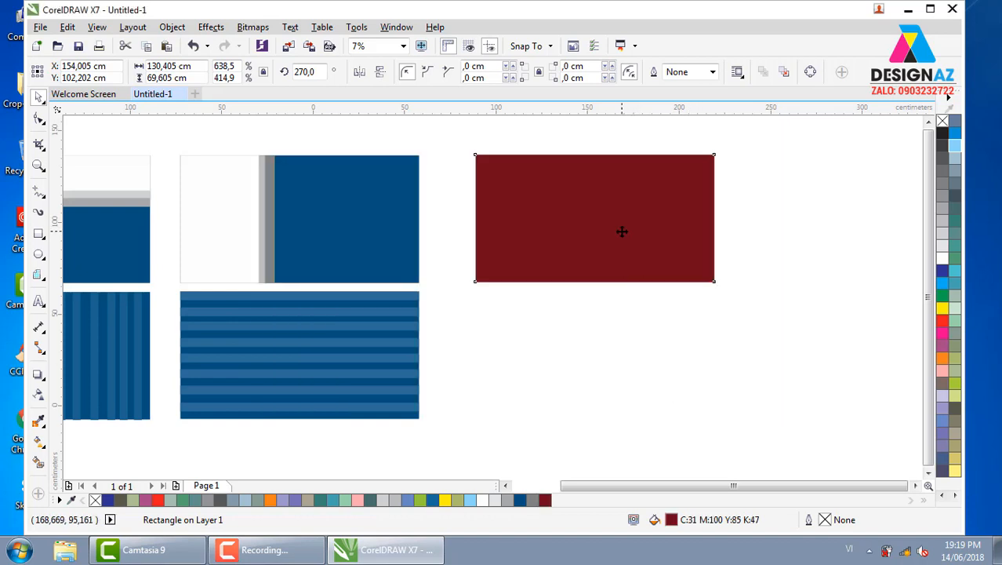
left_click(735, 214)
- Stretch the dark red rectangle from its right side to about 158.5 cm wide
left_click(662, 207)
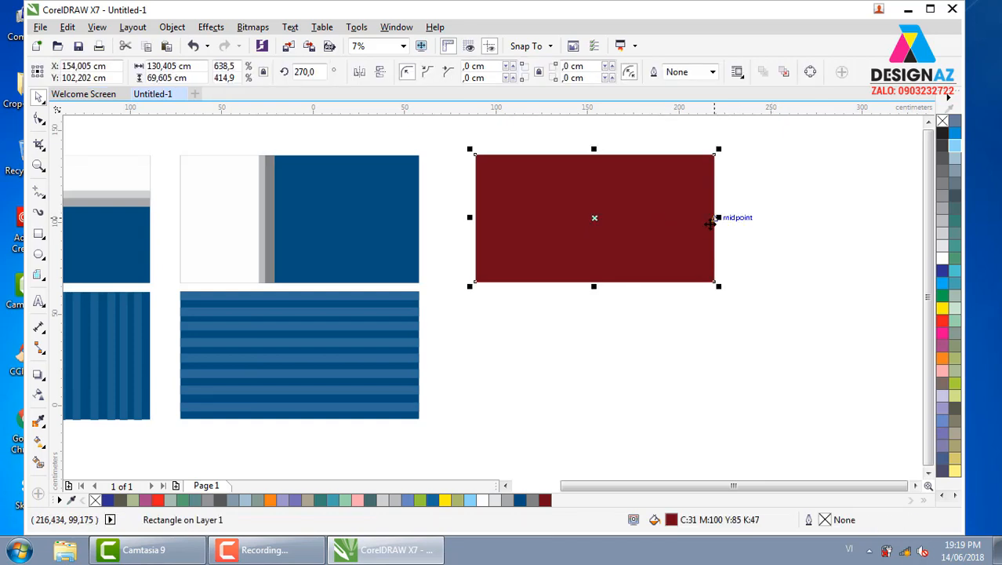
left_click_drag(718, 217, 766, 217)
left_click(820, 217)
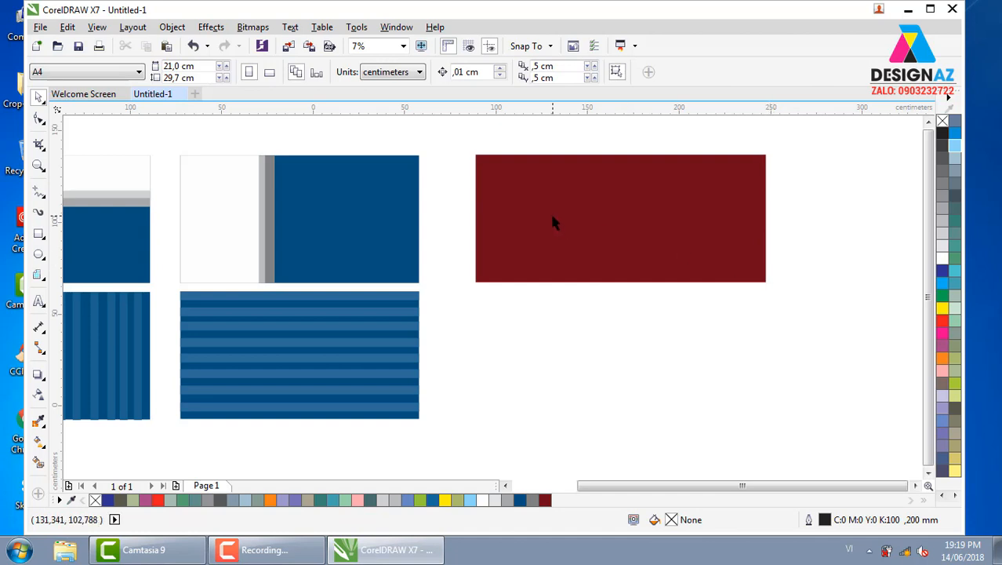
- Scale a copy of the dark red rectangle to about 50 cm wide against its left edge and fill it white
key("z")
left_click_drag(461, 143, 782, 303)
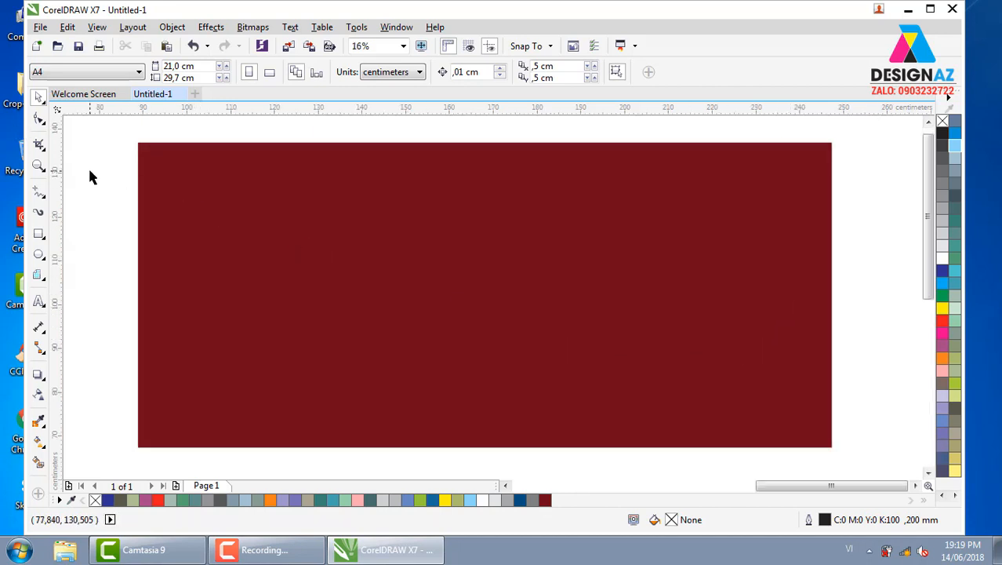
left_click(461, 302)
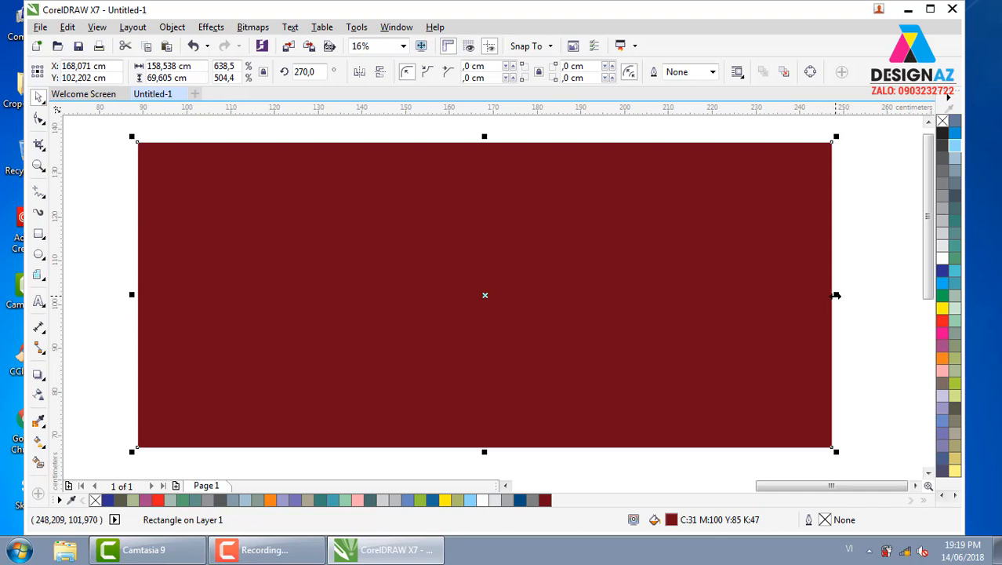
left_click_drag(836, 295, 374, 296)
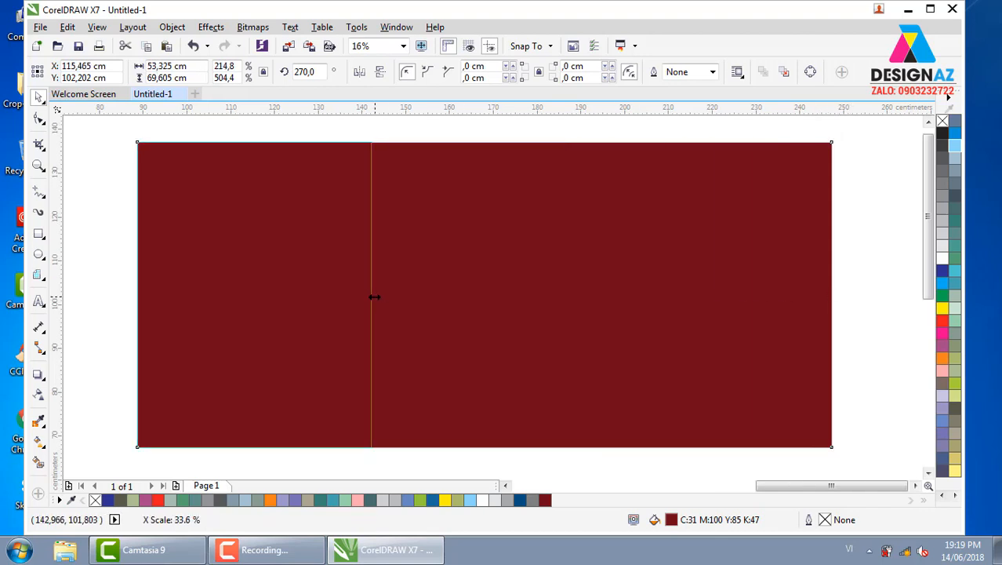
left_click_drag(375, 296, 360, 294)
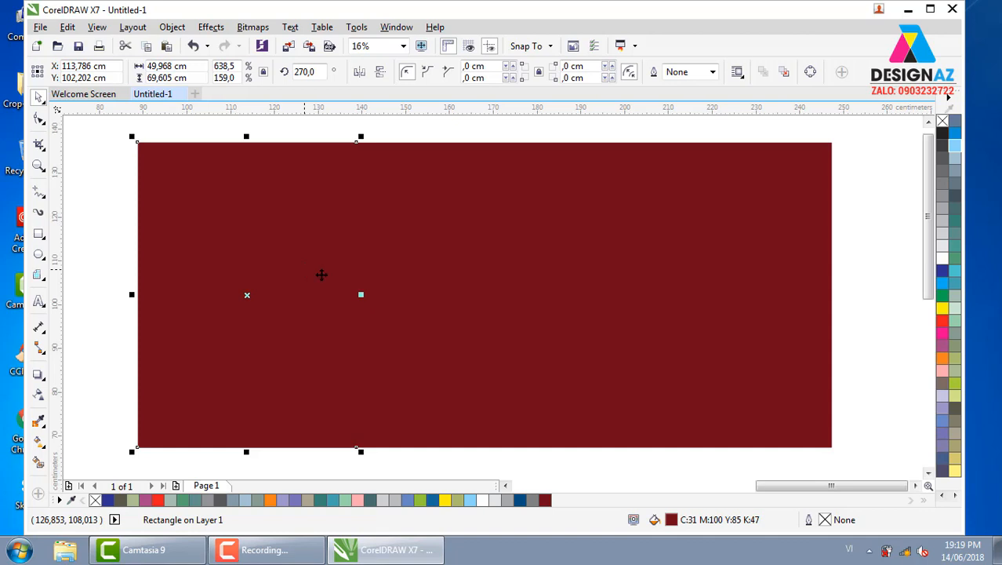
left_click(943, 258)
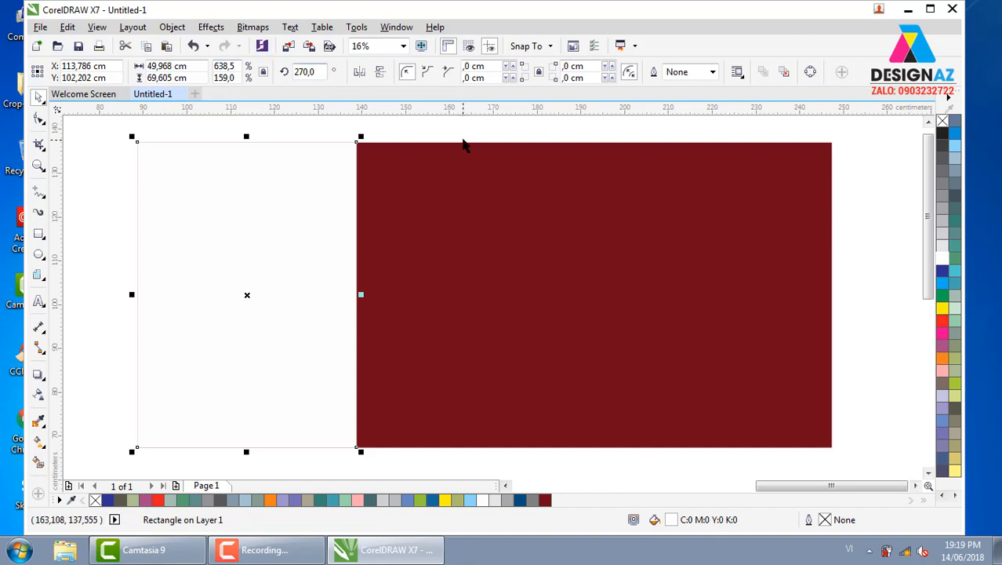
- Try rounding the white rectangle's corners to a radius of about 9.6 cm with the Shape tool
left_click(429, 135)
left_click(327, 193)
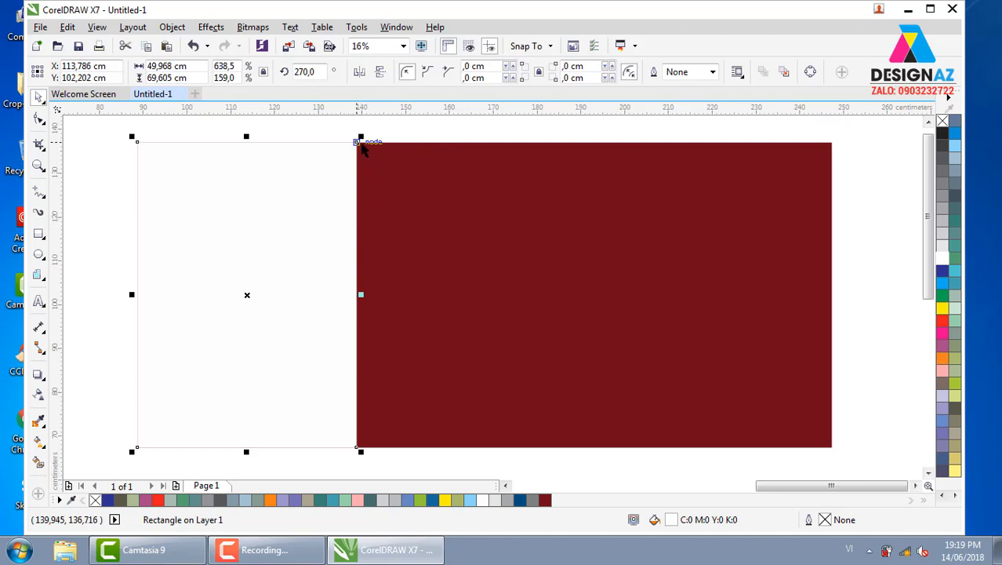
left_click(409, 132)
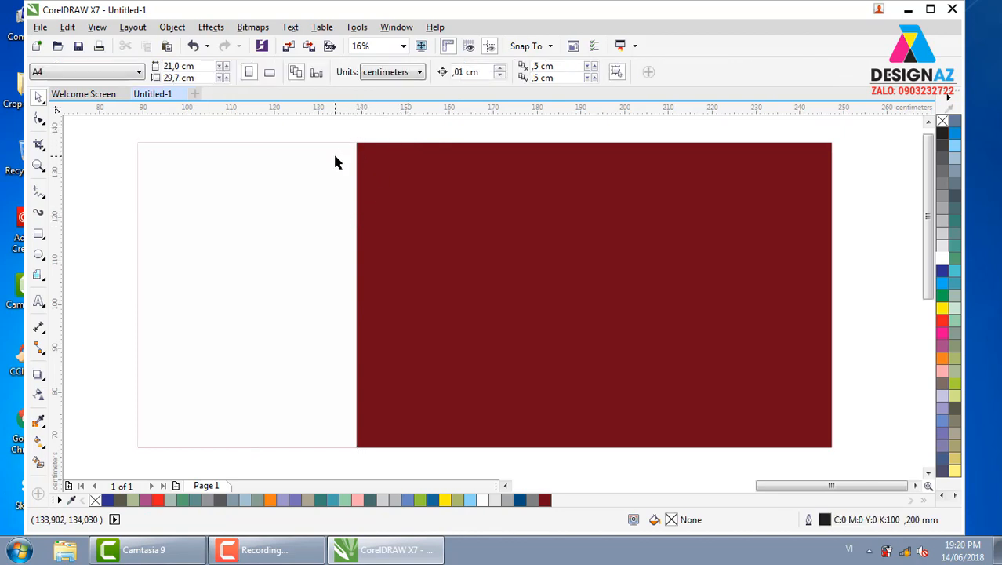
left_click(336, 162)
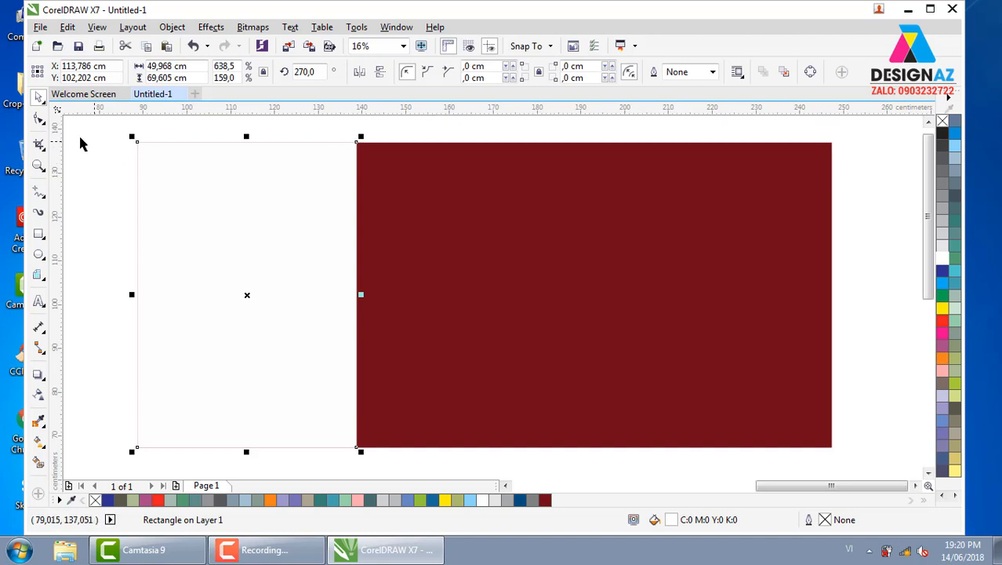
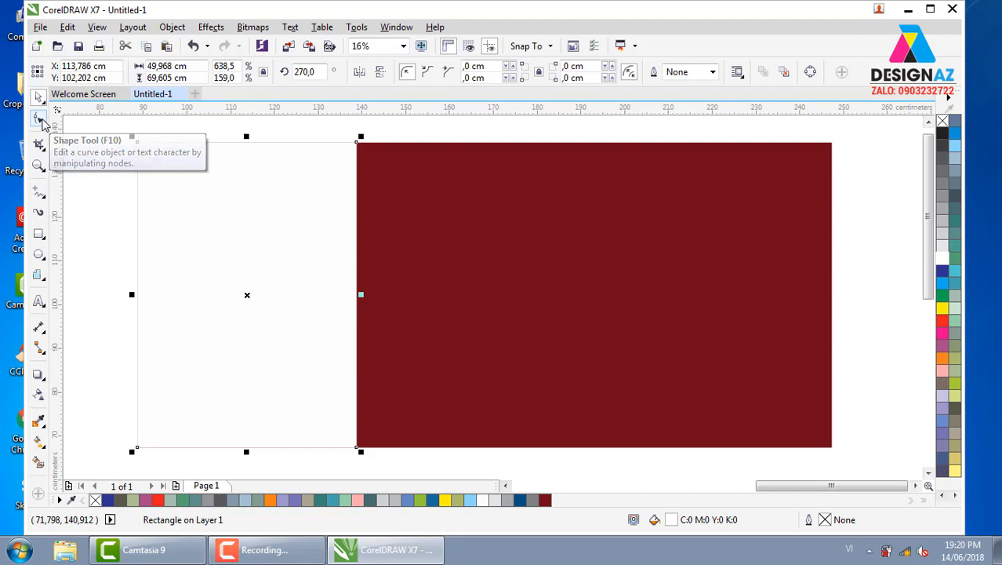
left_click(39, 119)
left_click_drag(357, 144, 314, 143)
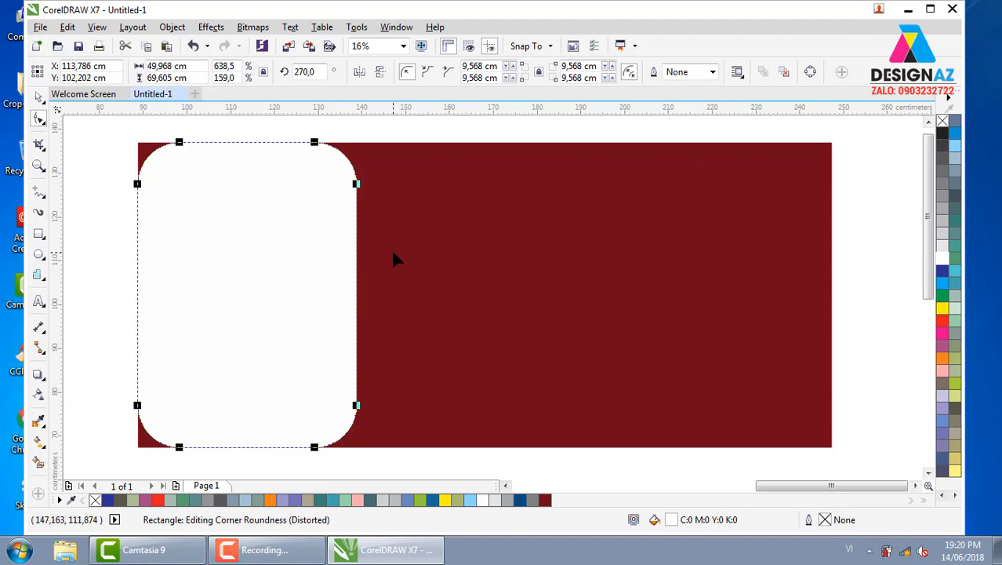
key("ctrl+z")
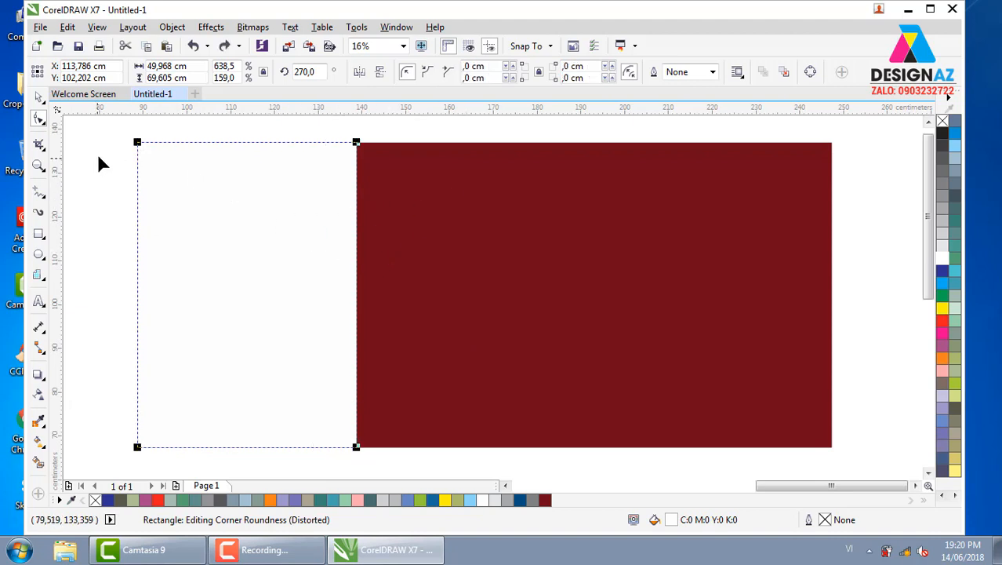
left_click(38, 96)
key("Escape")
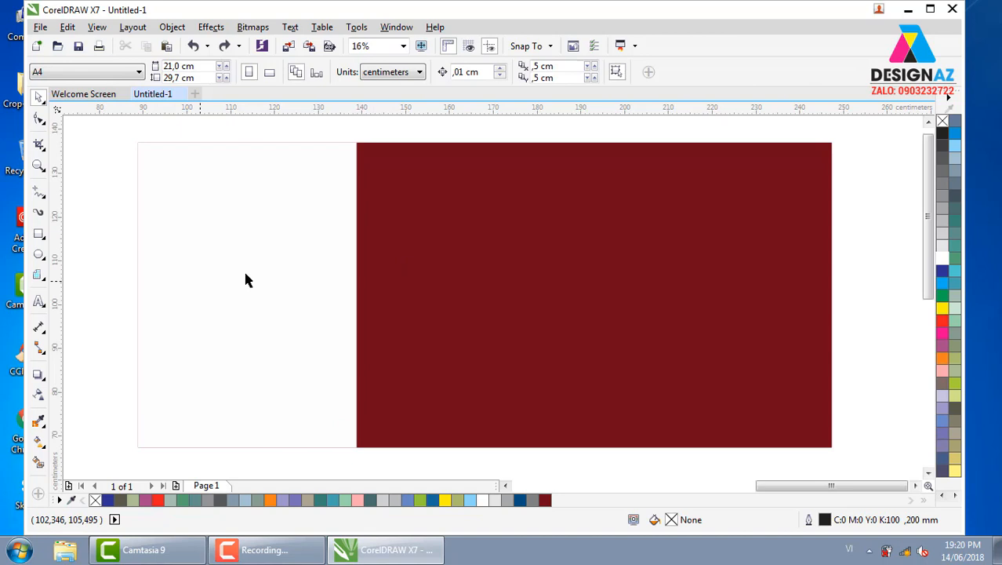
- Round all four corners of the white rectangle together to a radius of 1.7 cm
left_click(287, 188)
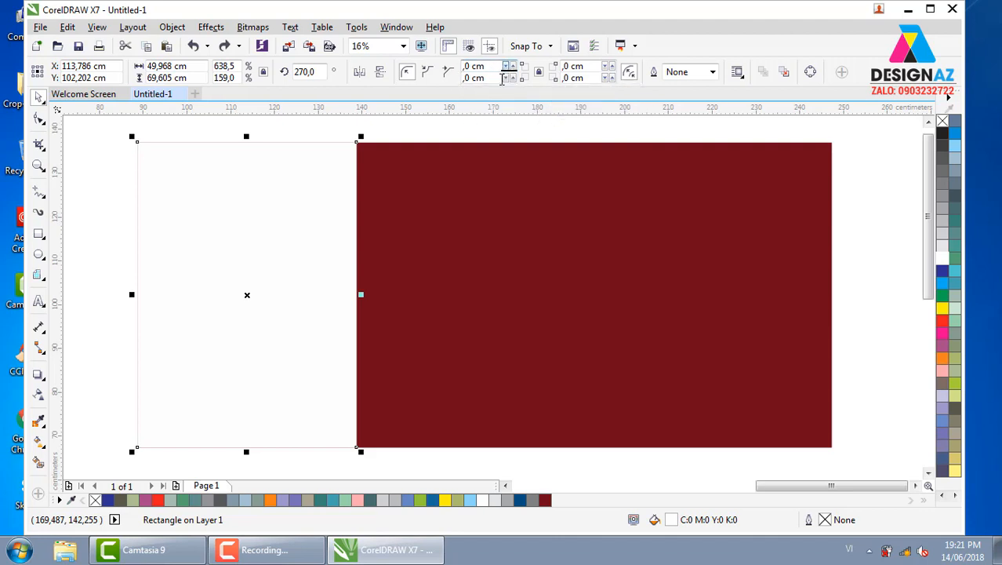
left_click(513, 66)
left_click(513, 66)
left_click(512, 65)
left_click(512, 64)
left_click(513, 64)
left_click(513, 64)
left_click(513, 64)
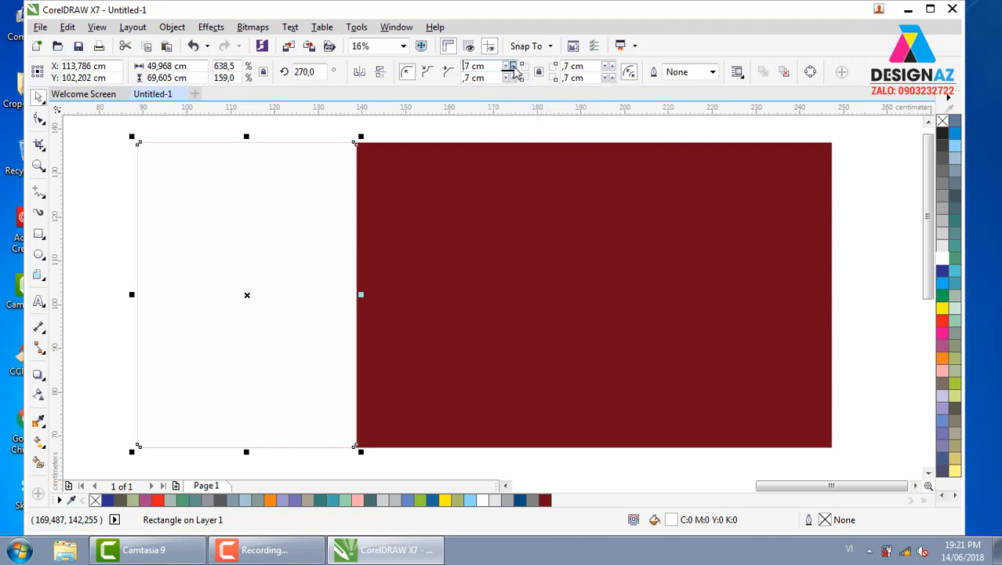
left_click(513, 64)
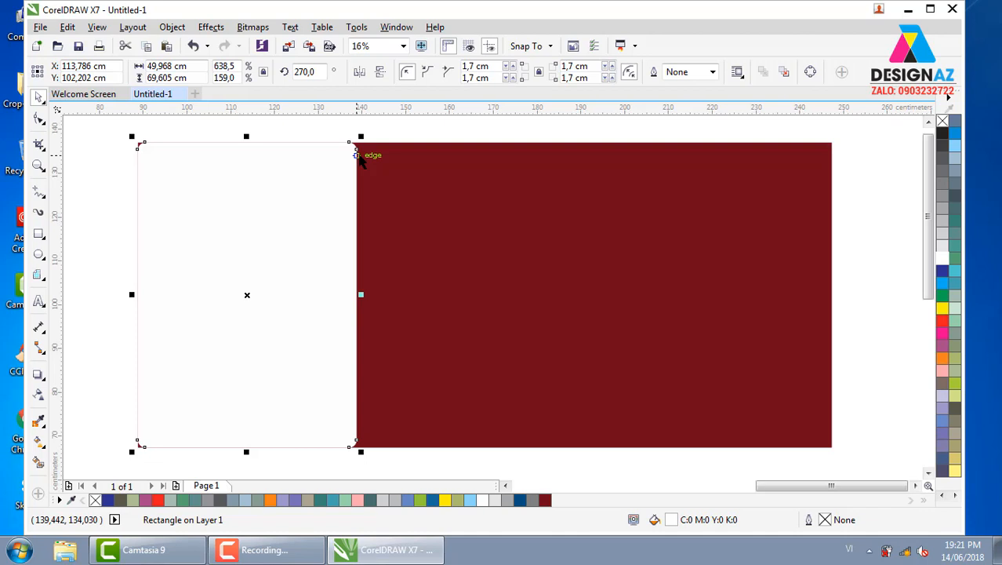
- Unlink the corner radii of the white rectangle and set both left corners to 0 cm
left_click(538, 74)
double_click(476, 66)
type("0")
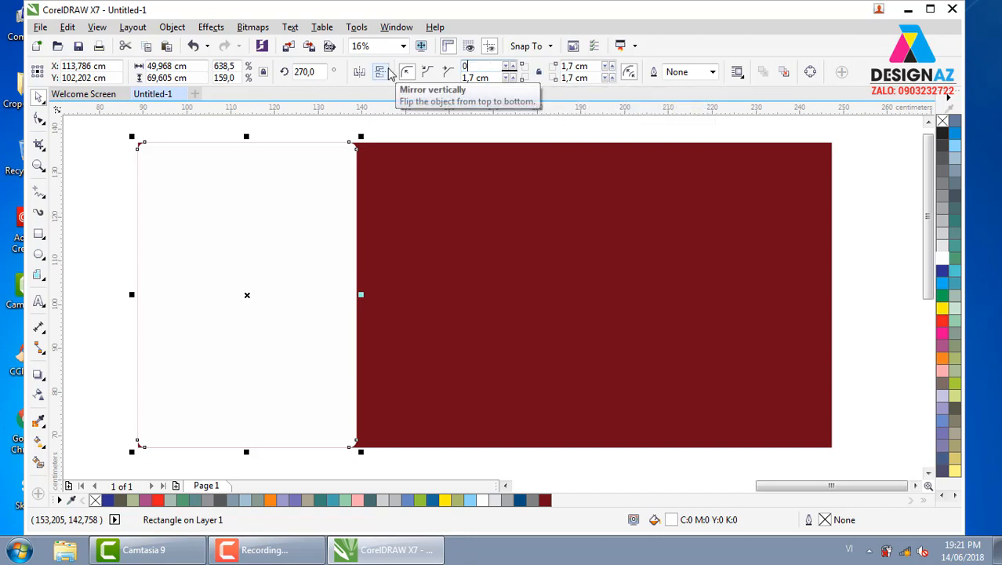
double_click(476, 78)
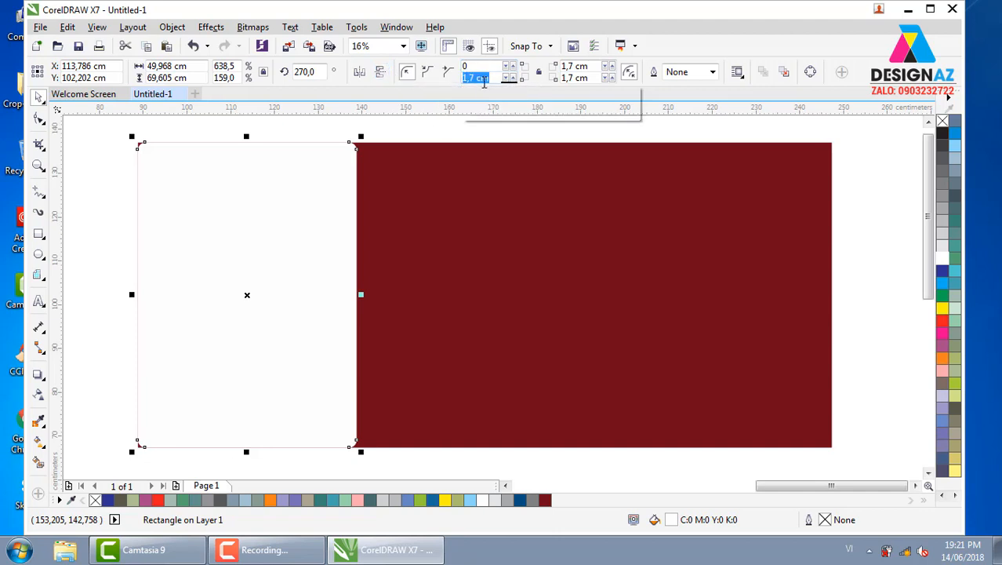
type("0")
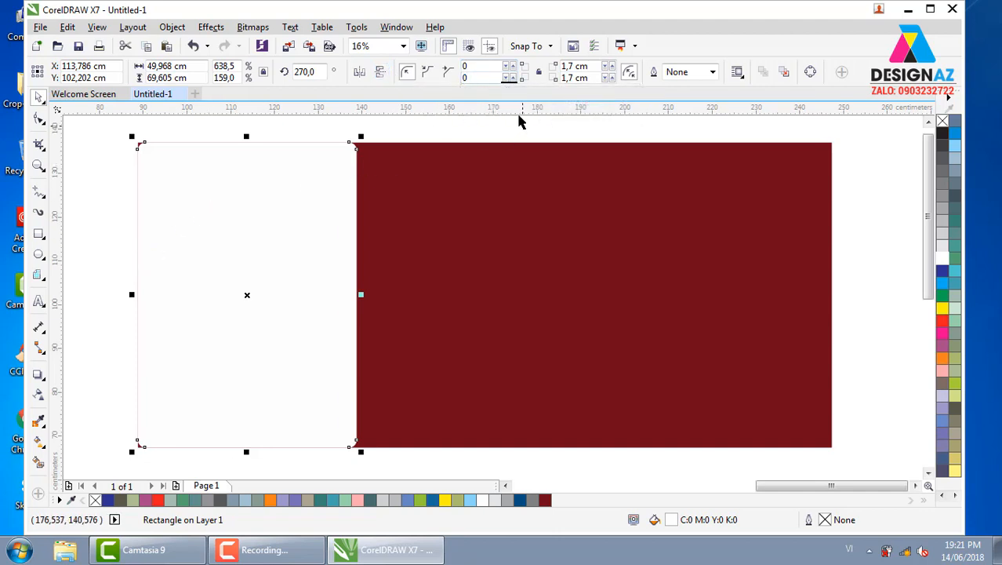
key("Return")
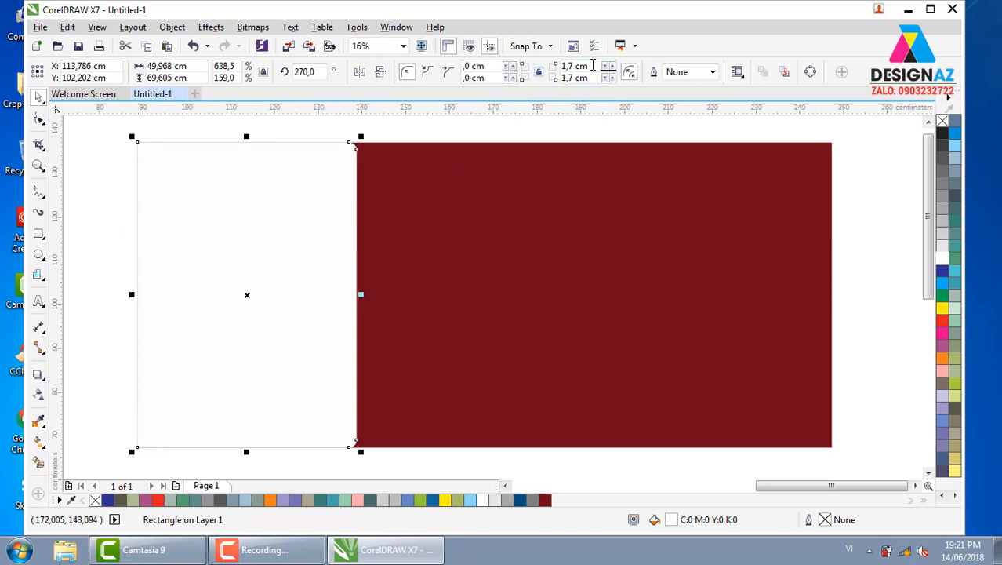
- Set the radius of both right corners of the white rectangle to 5 cm
double_click(574, 65)
type("5")
key("Tab")
type("5")
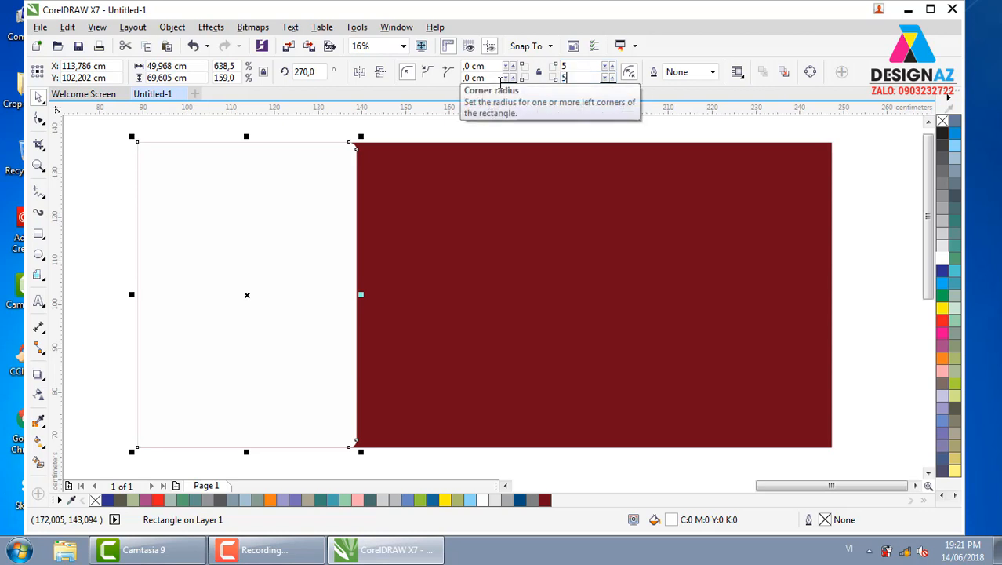
key("Return")
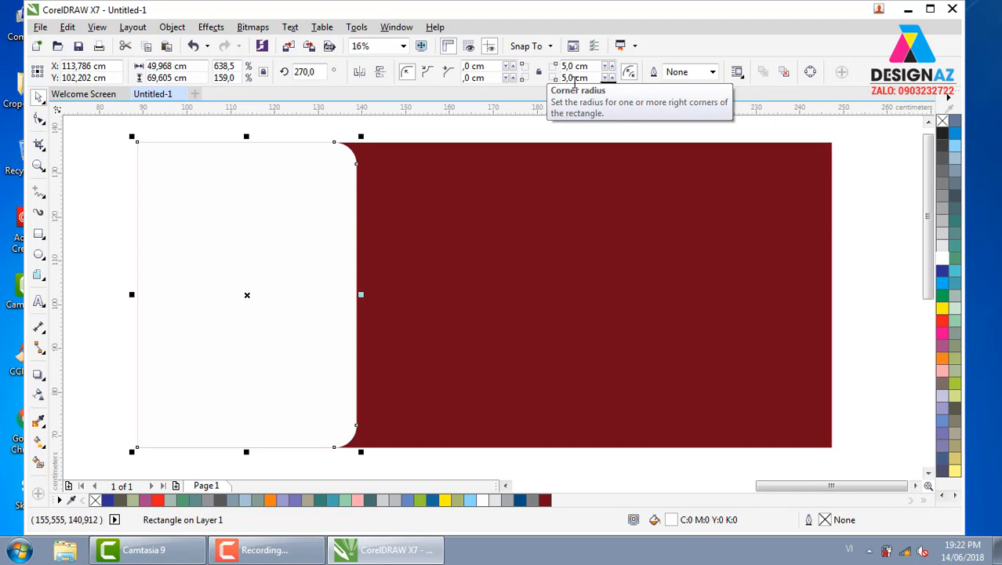
left_click(419, 137)
left_click(358, 213)
left_click(424, 134)
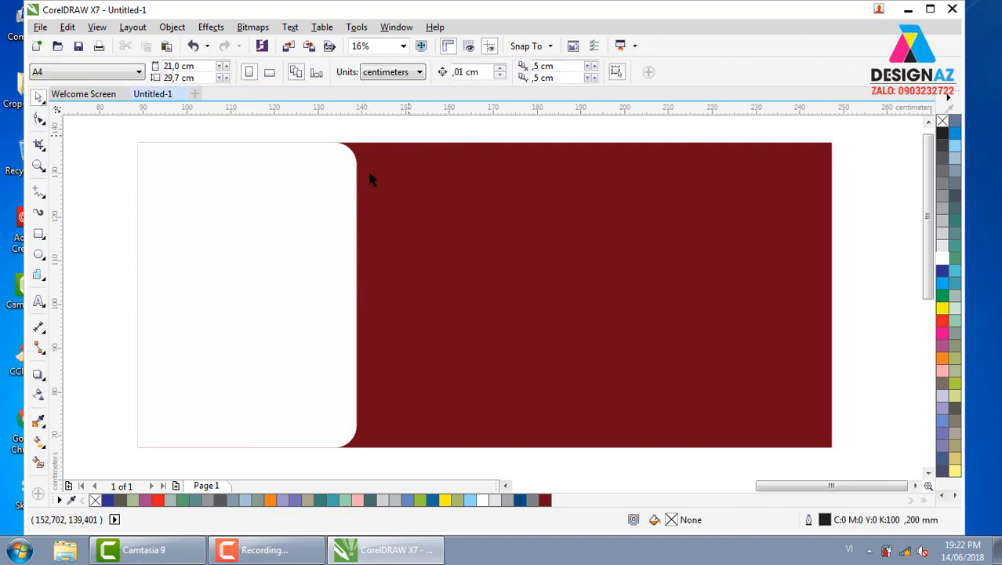
left_click(305, 251)
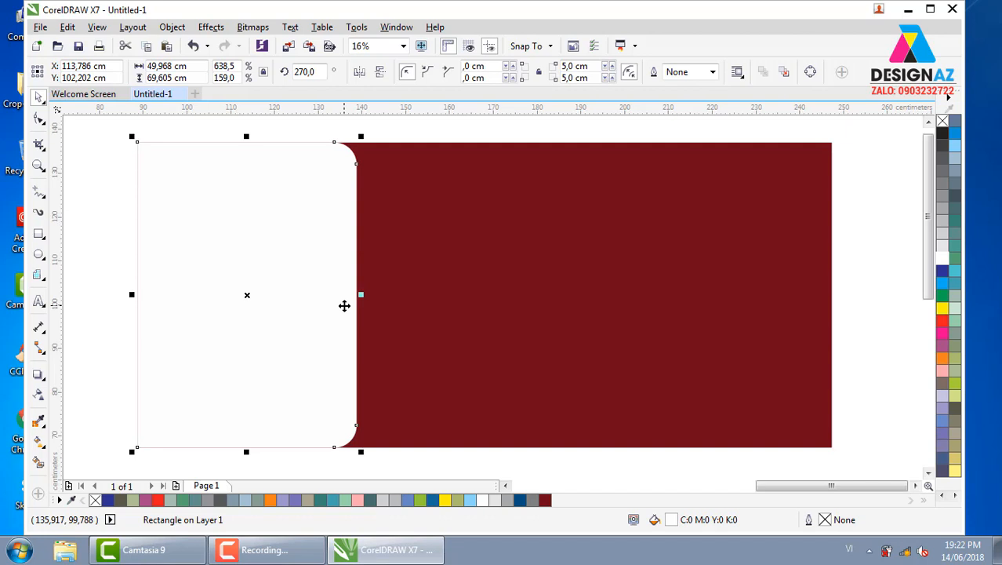
left_click(788, 126)
left_click(296, 239)
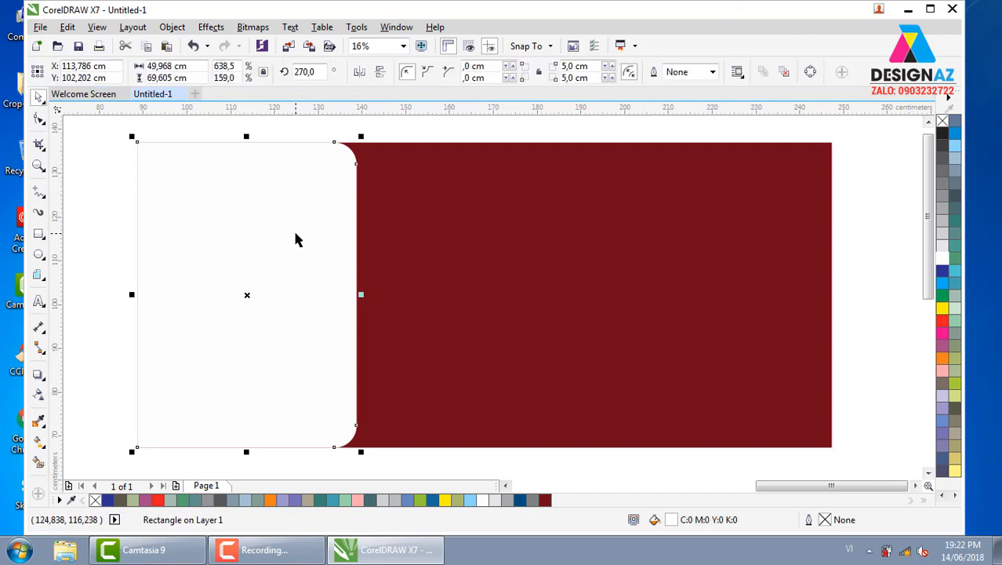
left_click(428, 131)
- Select the white rectangle with the Transparency tool active and look through the available merge modes
left_click(342, 261)
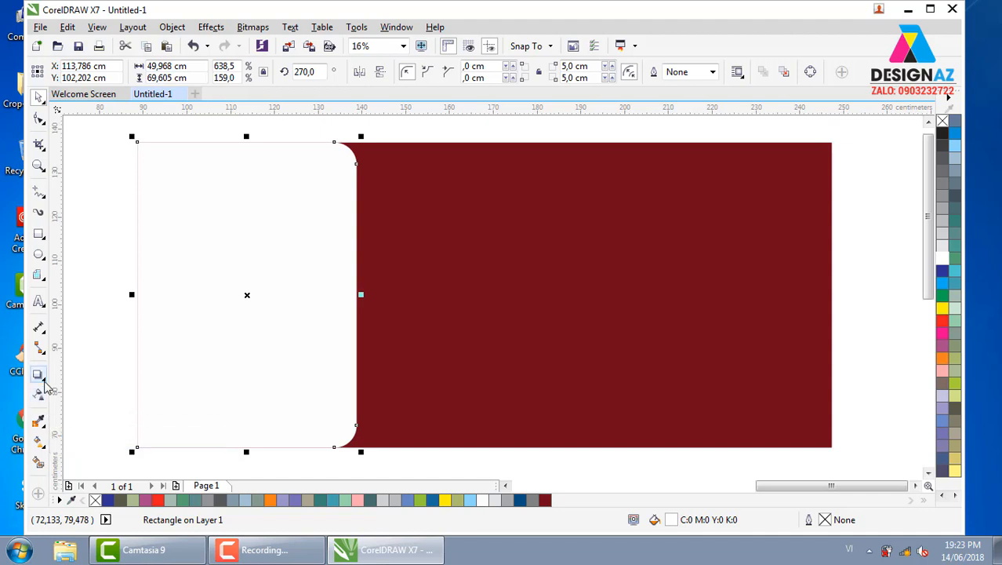
left_click(44, 381)
left_click(39, 396)
left_click(40, 396)
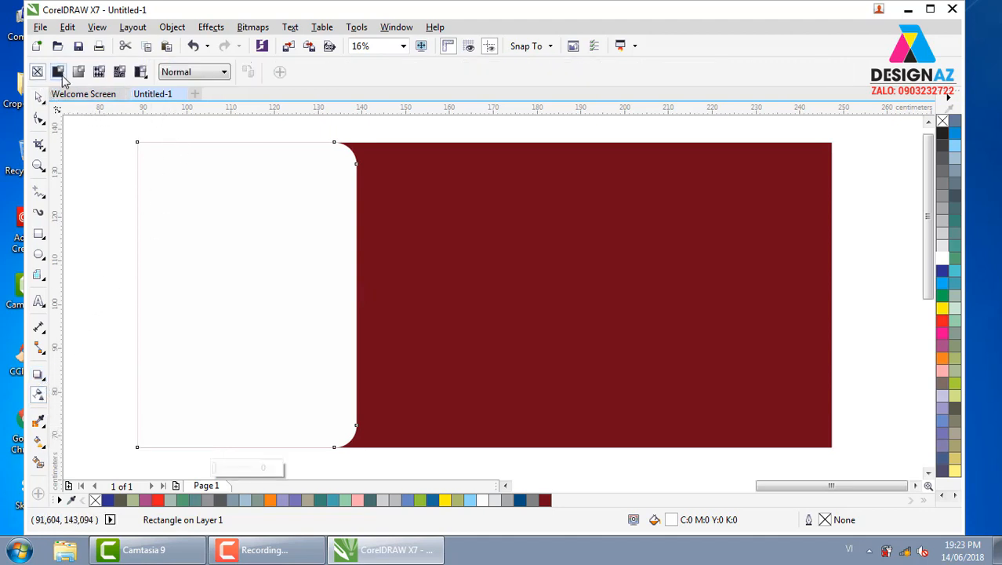
left_click(225, 72)
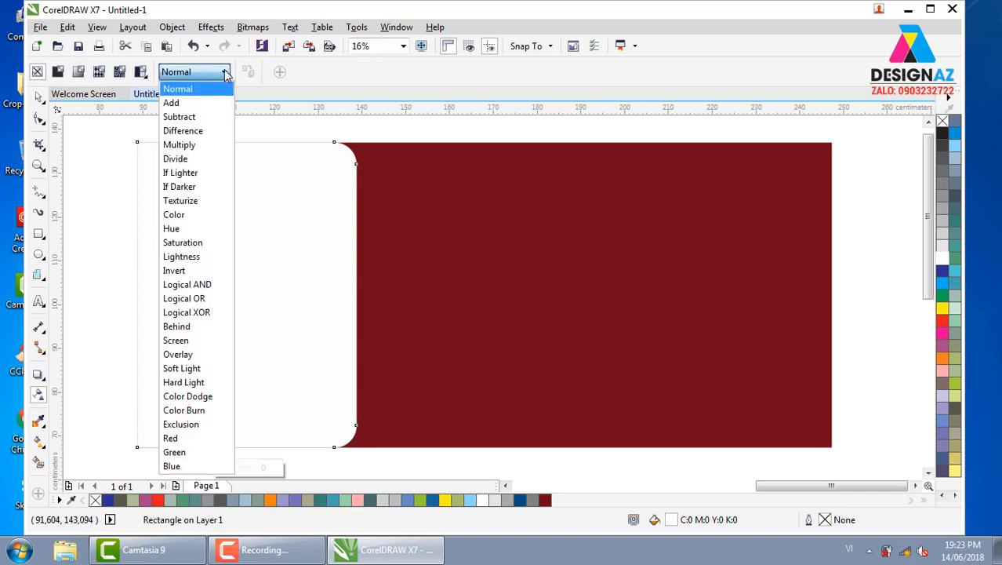
left_click(108, 229)
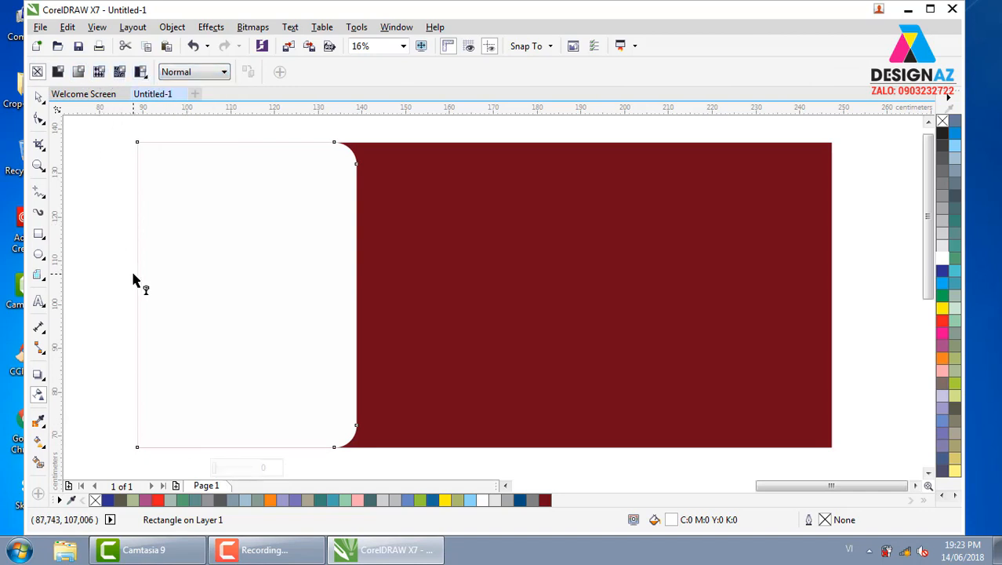
left_click(219, 72)
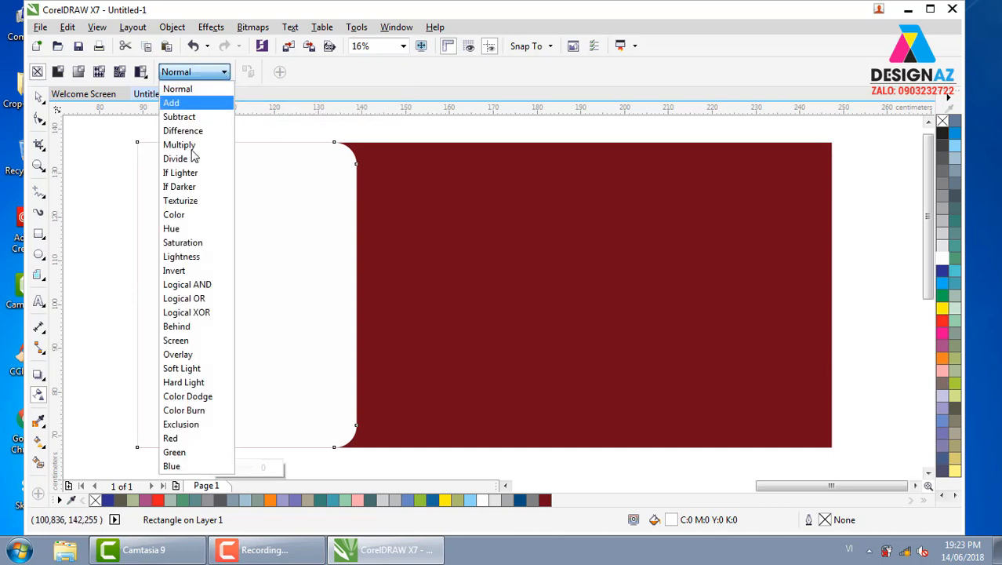
left_click(99, 243)
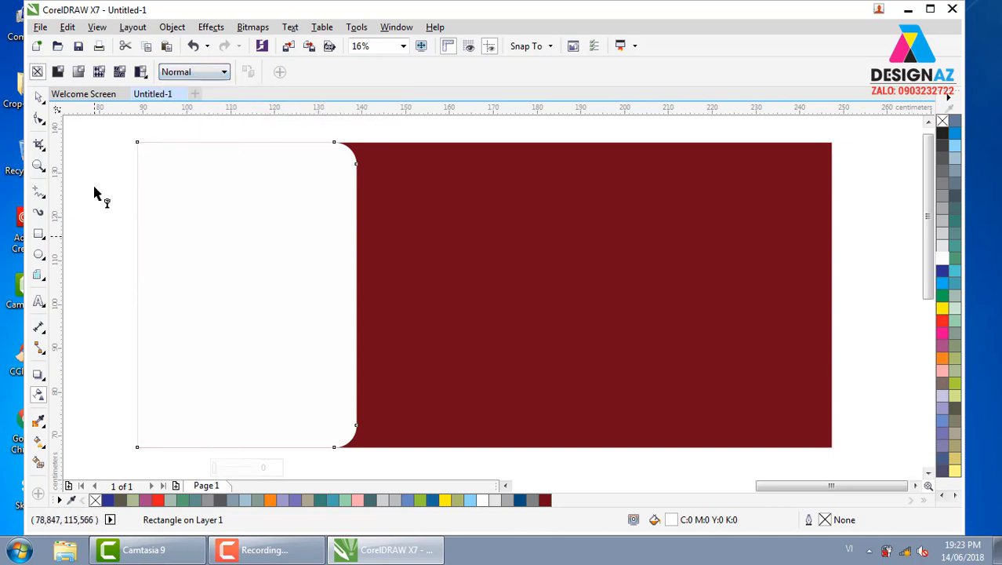
- Try linear transparency gradients running horizontally across the white rectangle in both directions, and undo them
left_click_drag(110, 244, 465, 240)
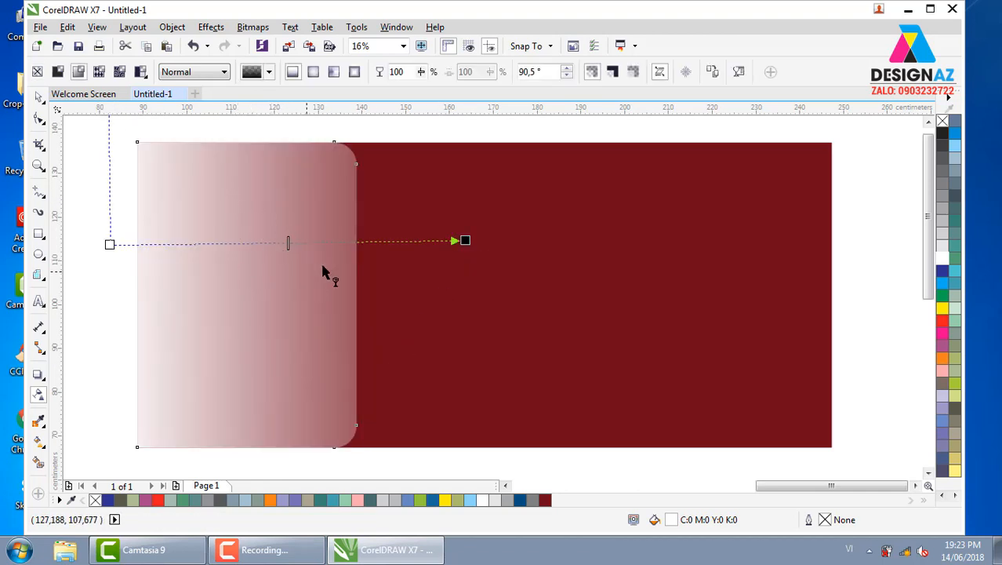
left_click_drag(458, 319, 124, 314)
left_click_drag(186, 227, 408, 227)
left_click_drag(93, 290, 428, 283)
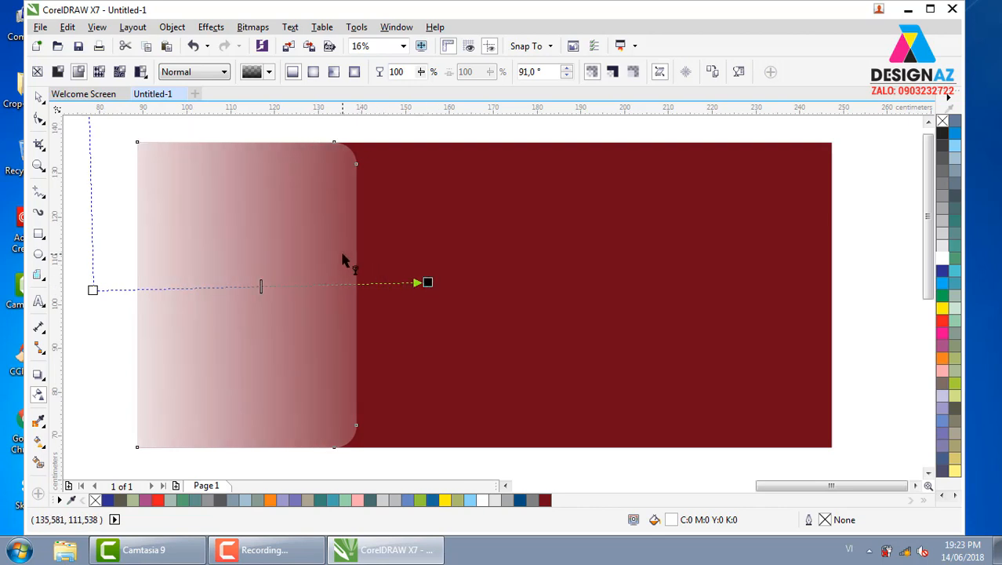
key("ctrl+z")
key("ctrl+z")
key("ctrl+z")
key("ctrl+z")
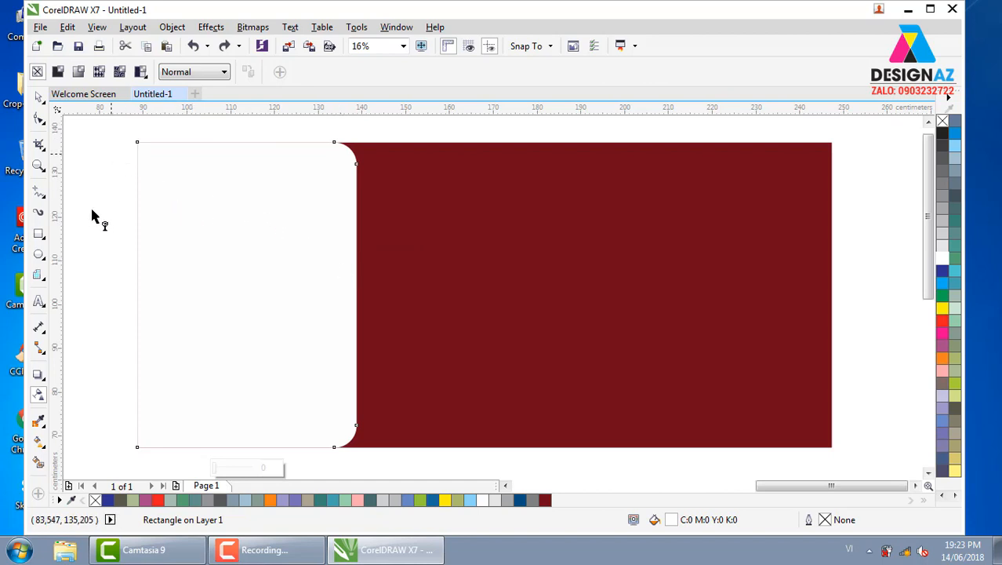
- Try horizontal and vertical linear transparency gradients on the white rectangle in opposite directions, and undo them
left_click(39, 395)
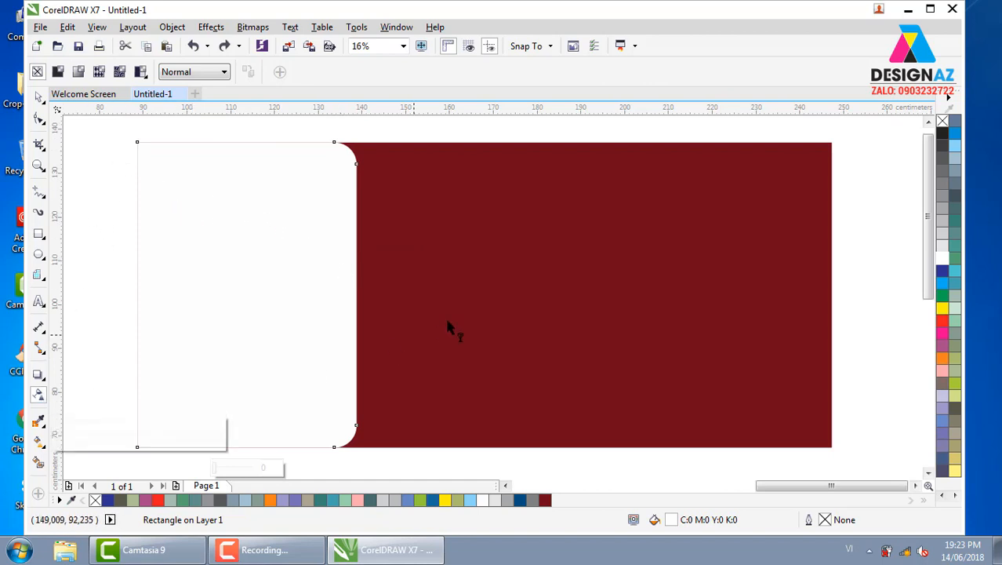
left_click_drag(395, 282, 188, 287)
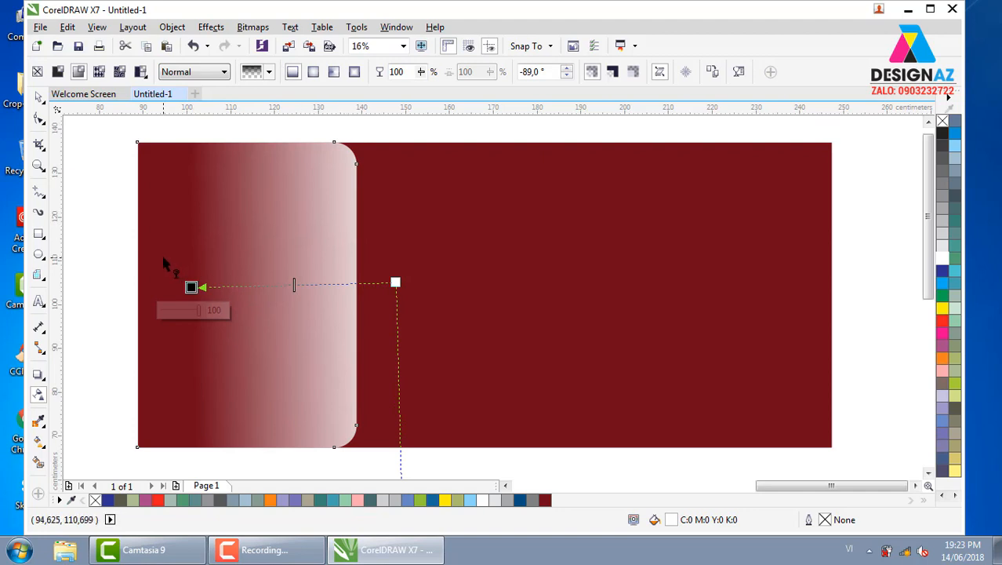
left_click_drag(148, 265, 355, 265)
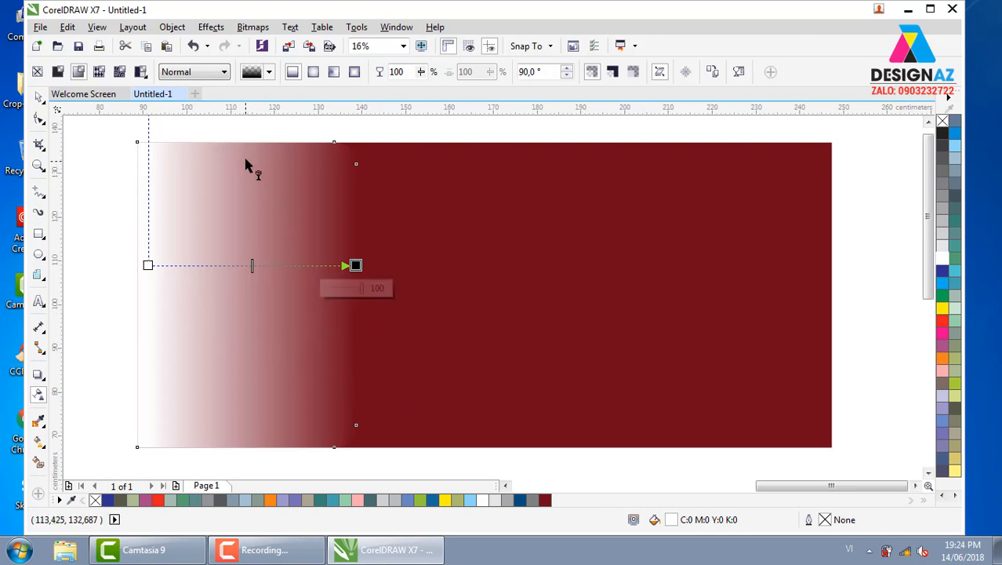
left_click_drag(244, 156, 249, 404)
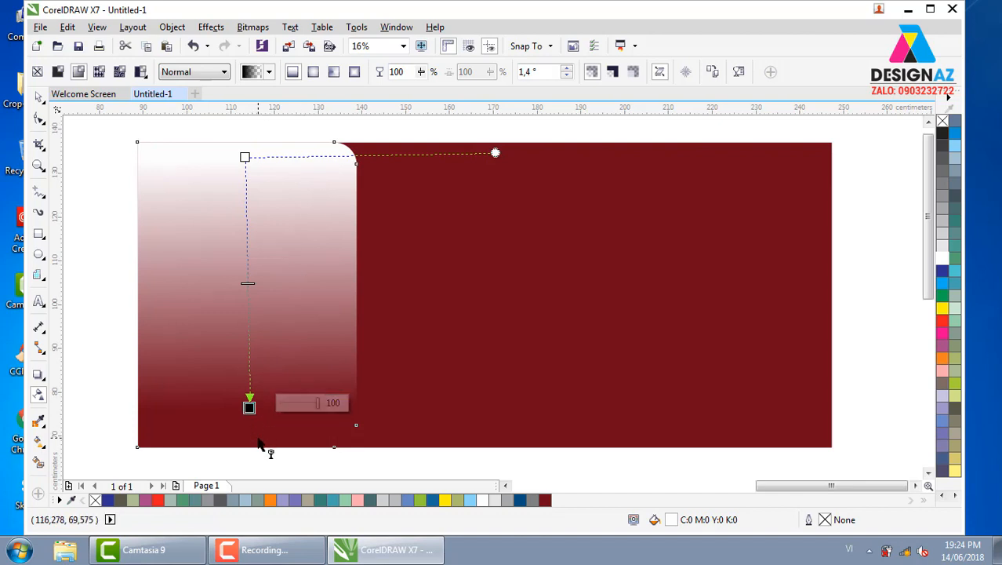
left_click_drag(289, 431, 286, 157)
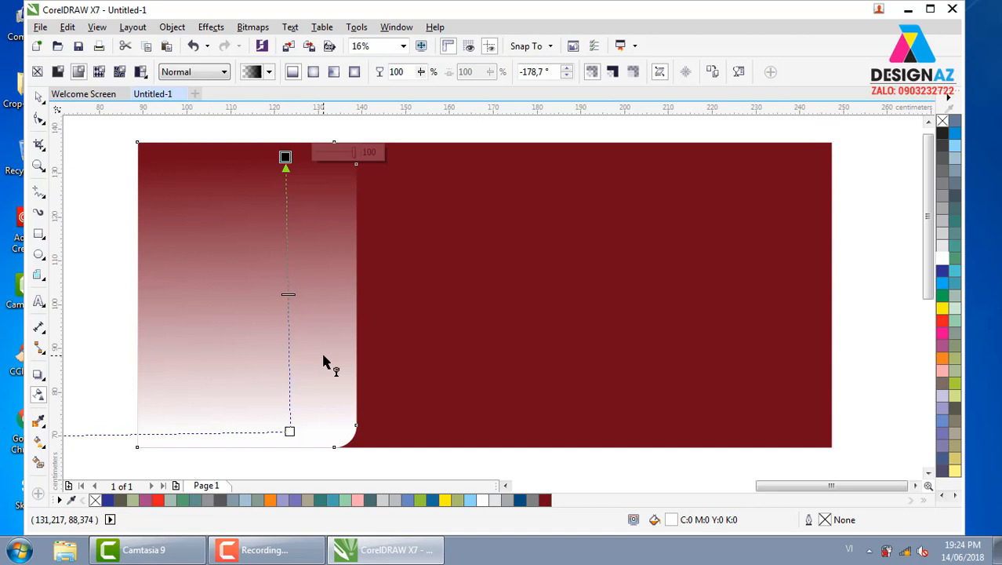
key("ctrl+z")
key("ctrl+z")
key("ctrl+z")
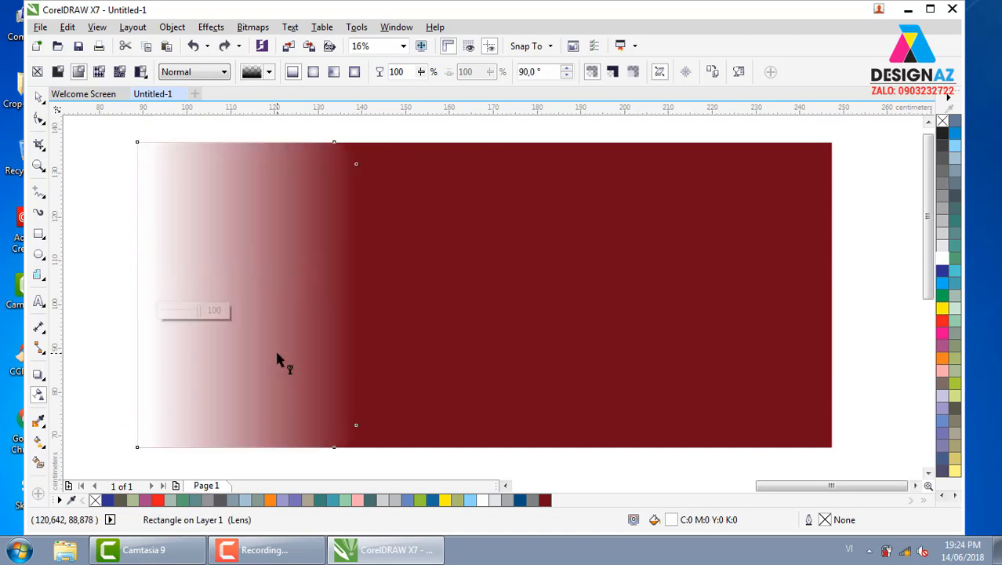
left_click(38, 96)
left_click(114, 215)
left_click(232, 264)
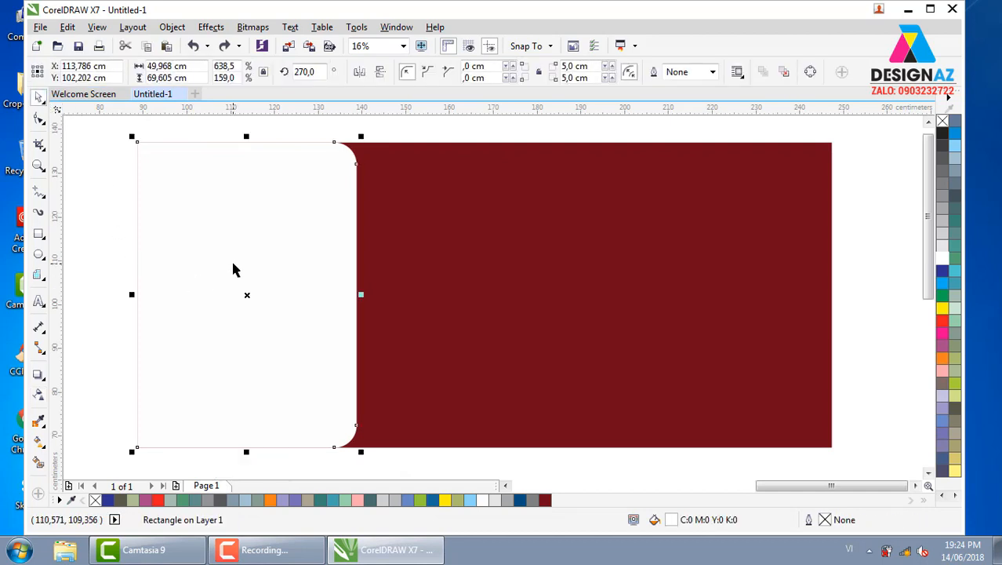
left_click(45, 382)
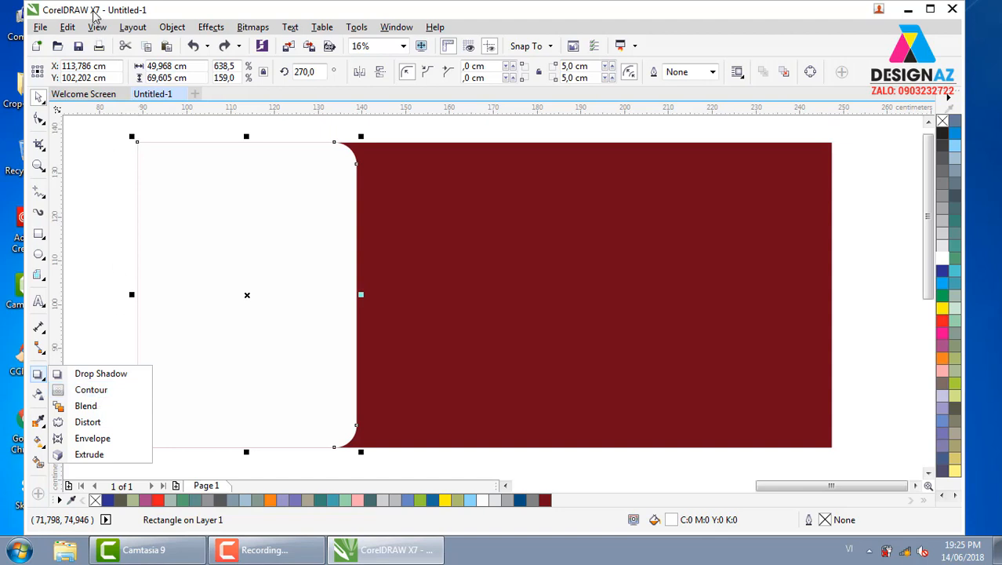
left_click(131, 267)
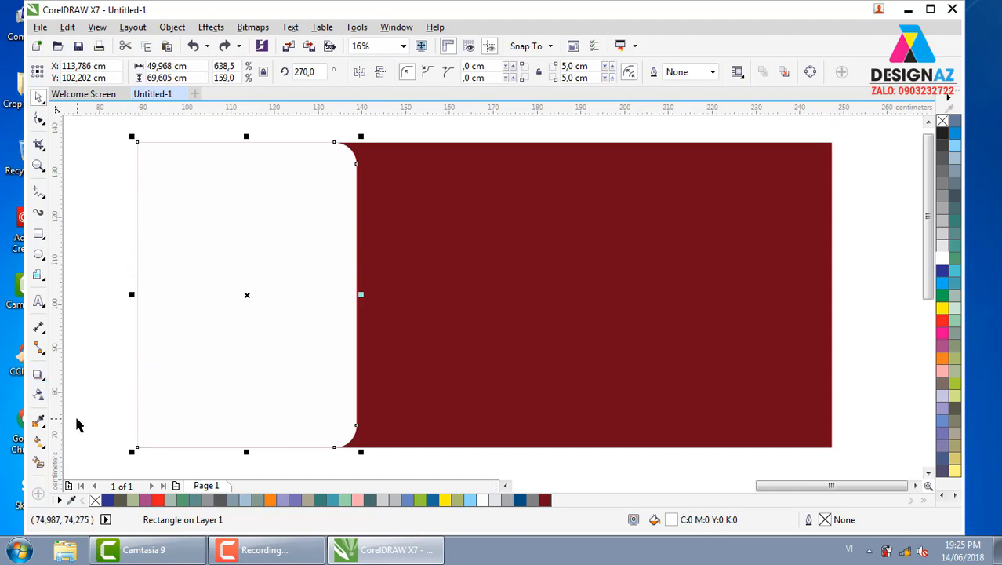
- Apply a linear transparency to the white rectangle, testing several directions and ending diagonally from its lower-left to upper-right corner at about 136°
left_click(37, 393)
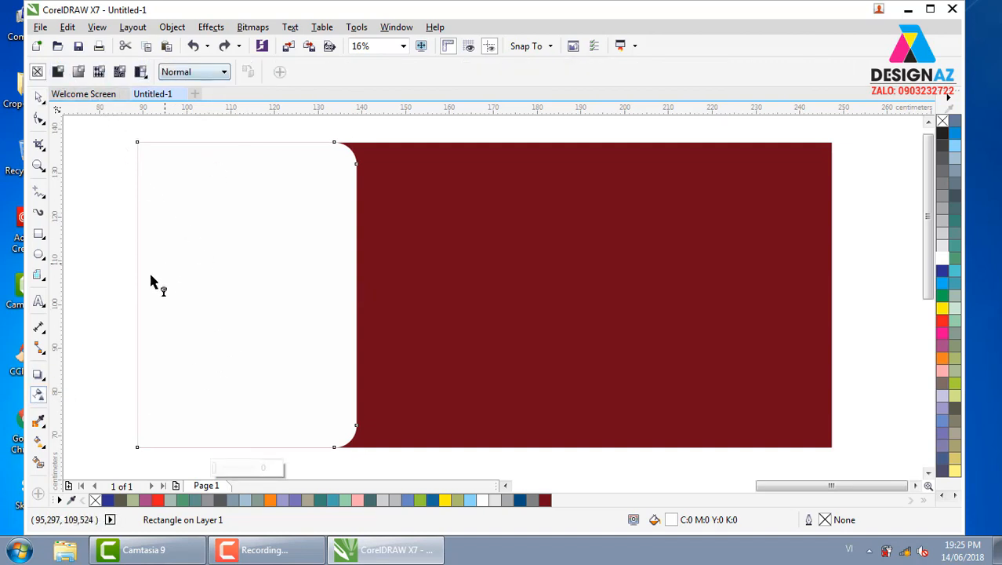
left_click_drag(126, 294, 347, 294)
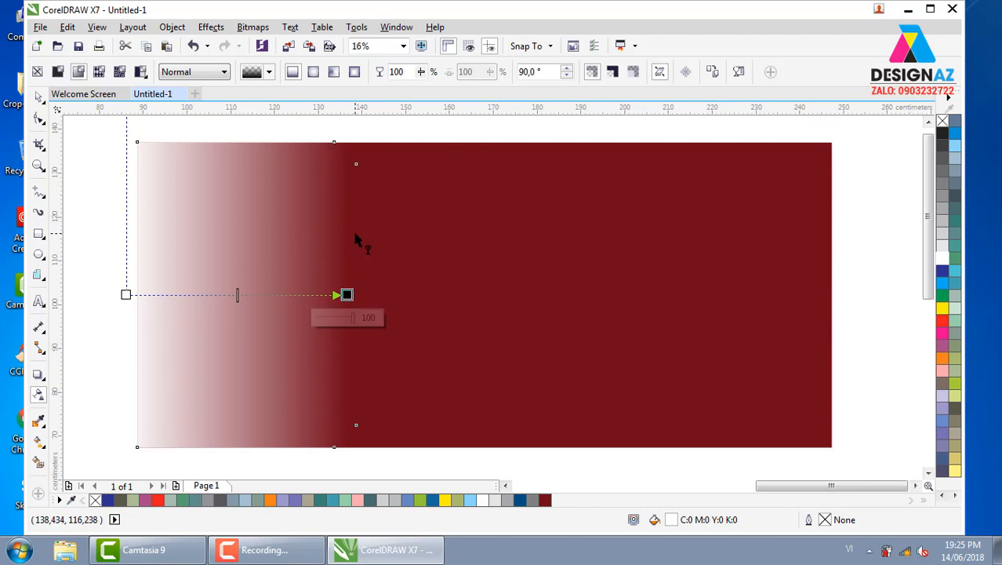
left_click_drag(342, 259, 144, 264)
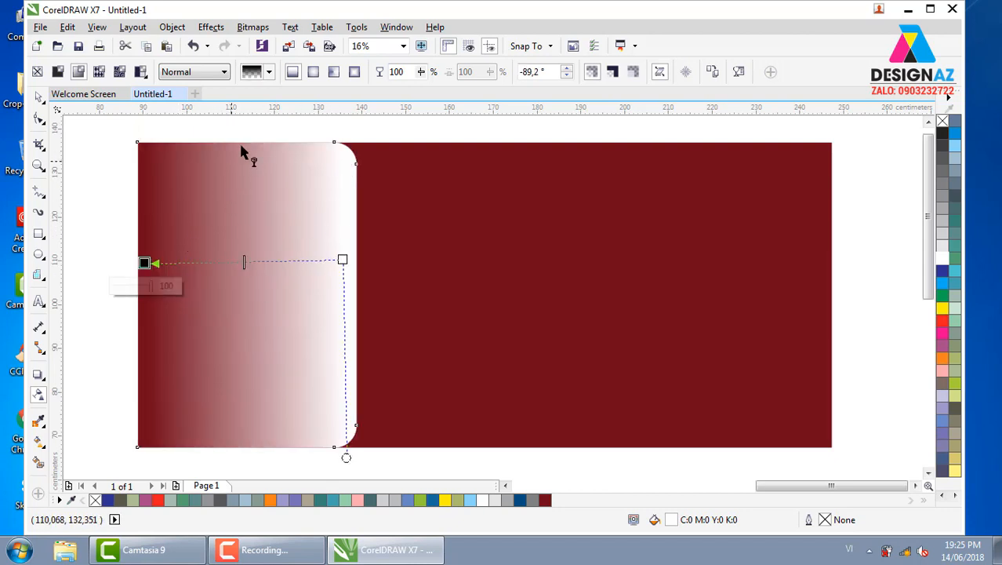
left_click_drag(251, 134, 206, 146)
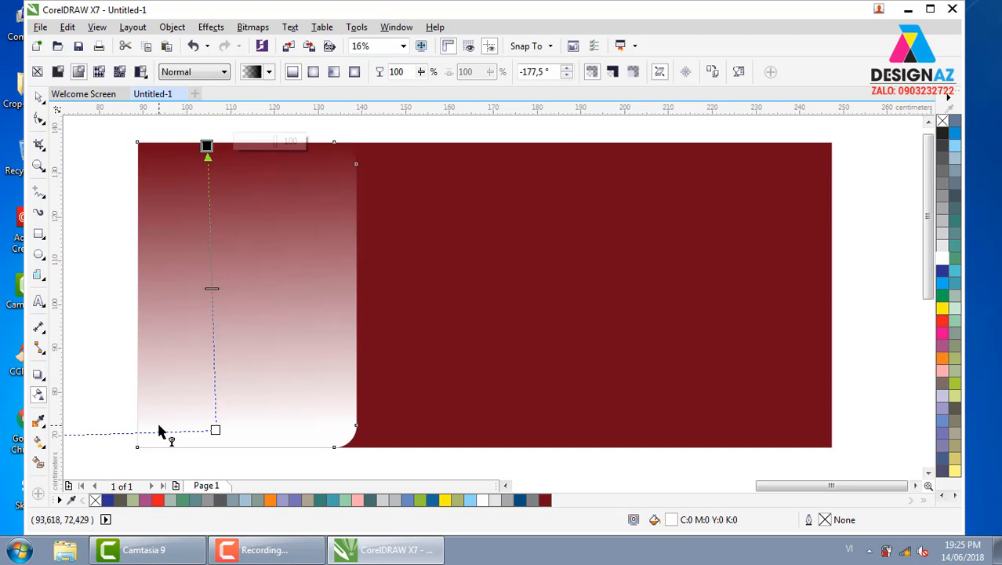
left_click_drag(145, 433, 323, 177)
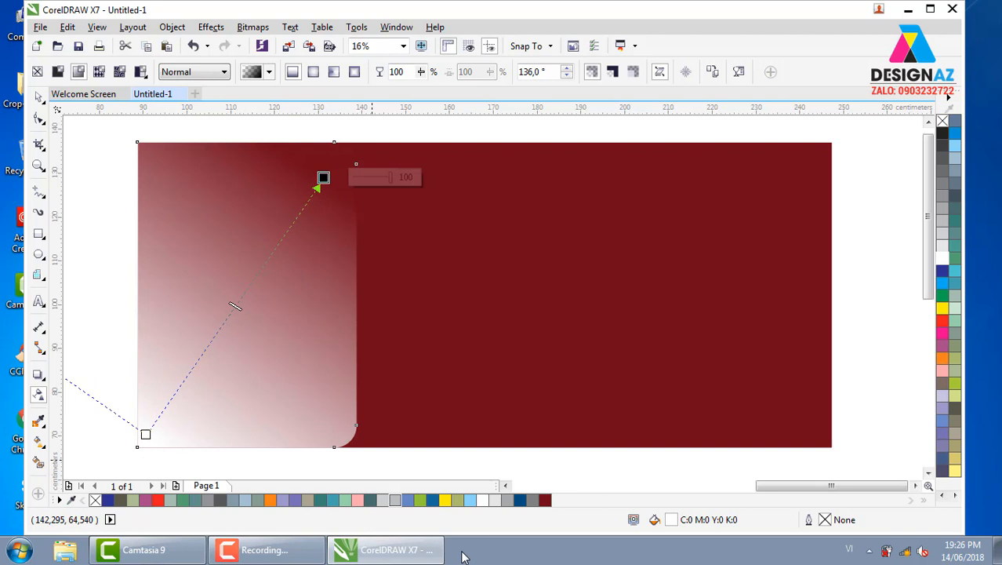
- Undo the linear transparency trials on the white rounded rectangle and reselect it
key("ctrl+z")
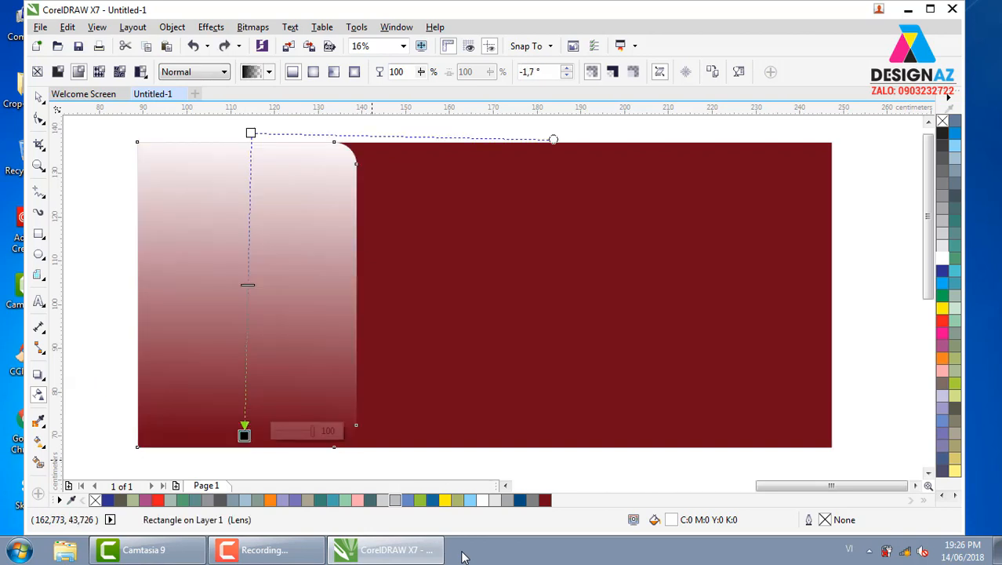
key("ctrl+z")
key("ctrl+z")
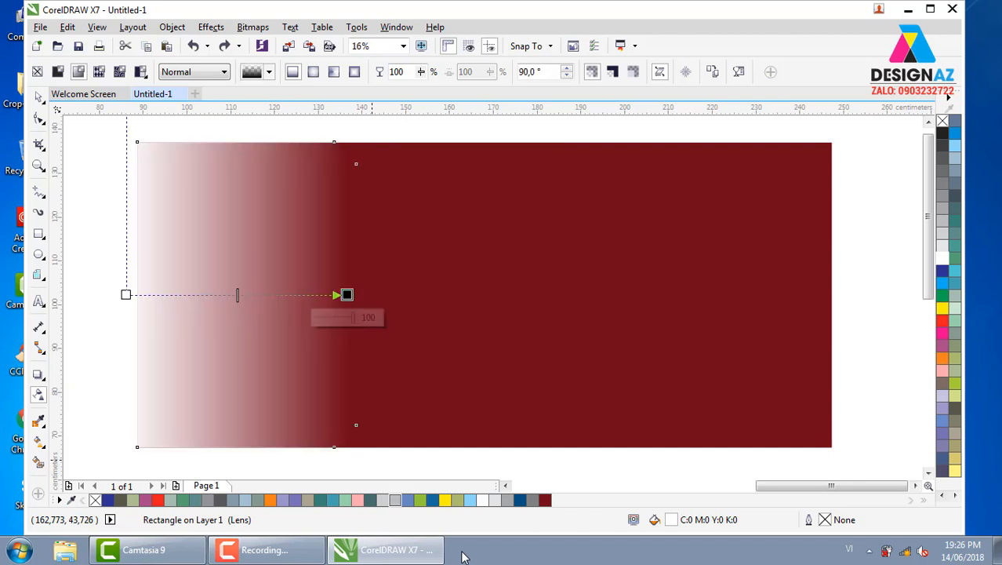
left_click(287, 557)
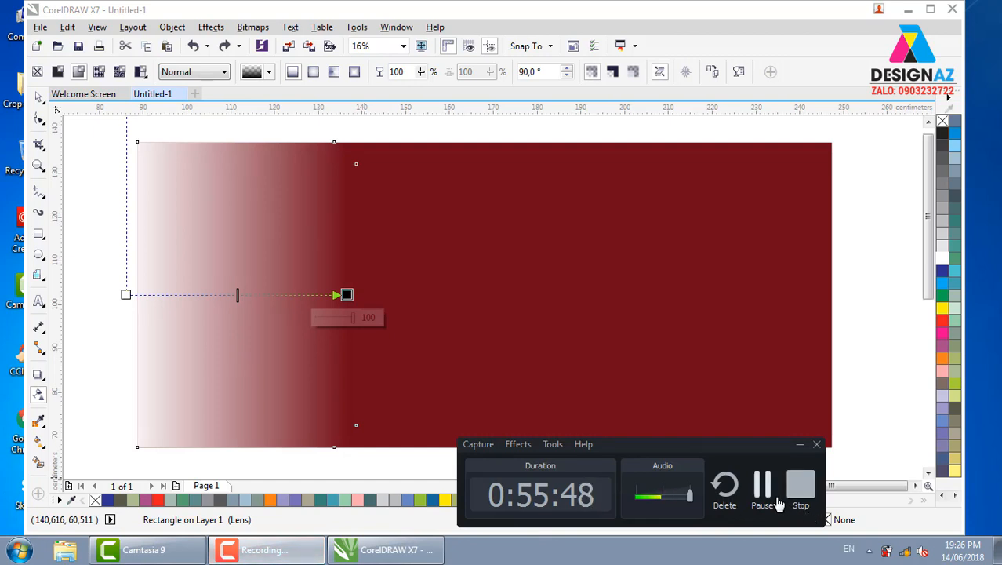
left_click(762, 489)
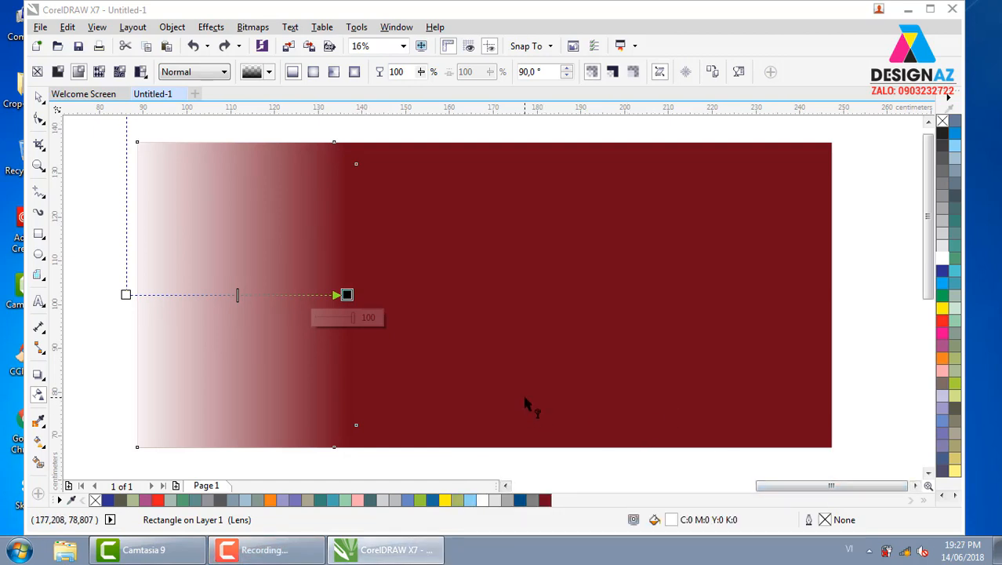
left_click(38, 97)
key("ctrl+z")
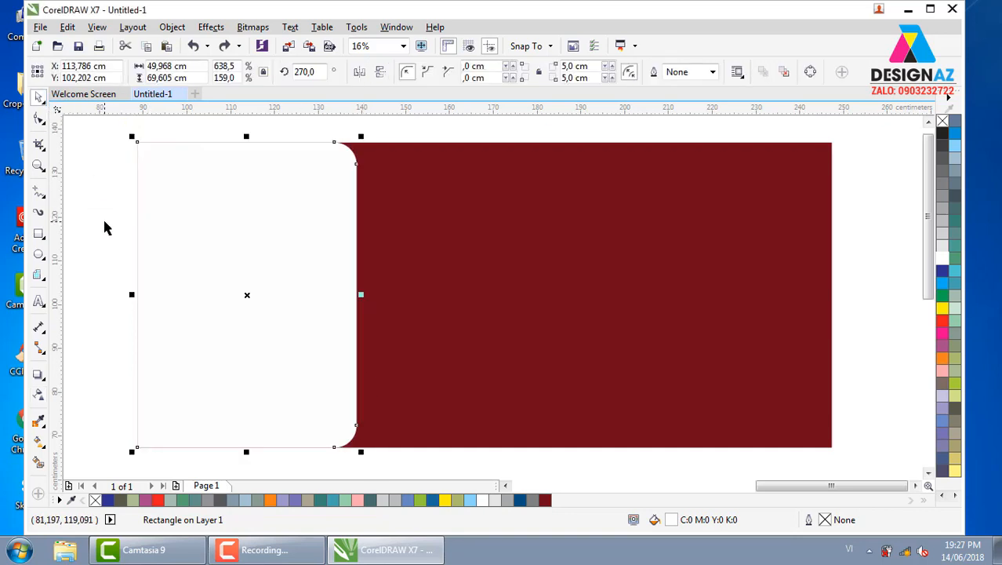
left_click(104, 225)
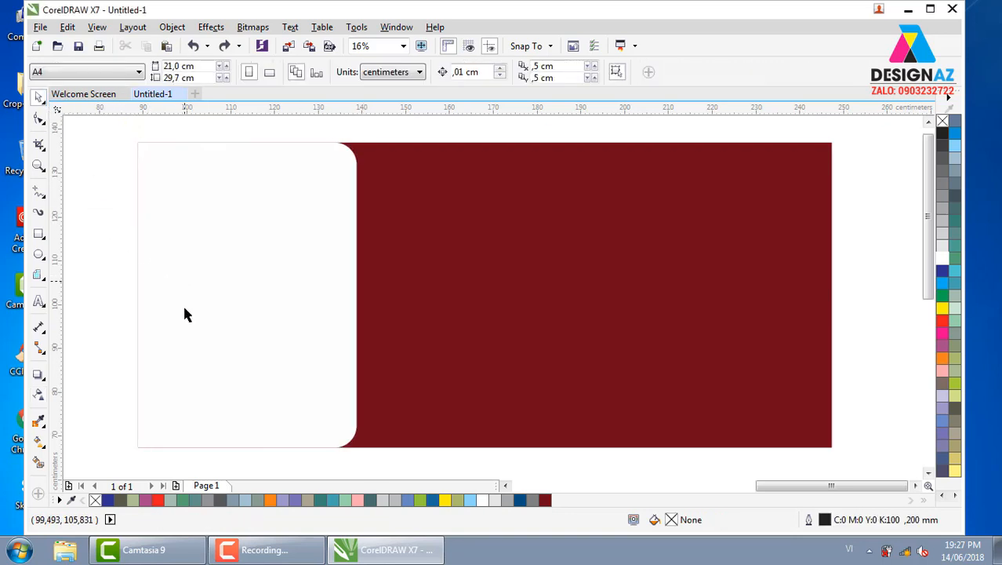
left_click(292, 225)
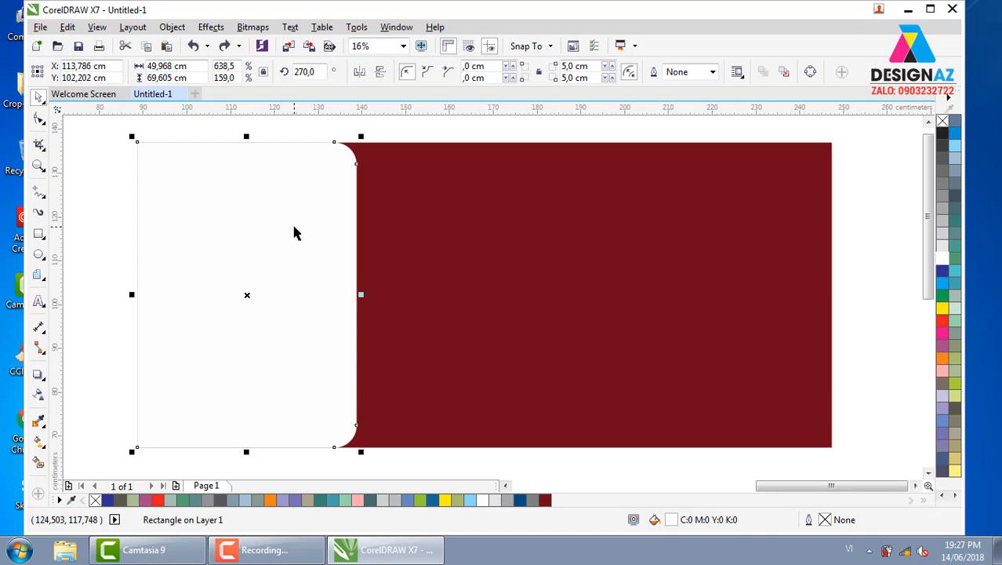
- Try a horizontal linear transparency on the white rectangle with its midpoint moved toward the transparent end, and undo it
left_click(35, 403)
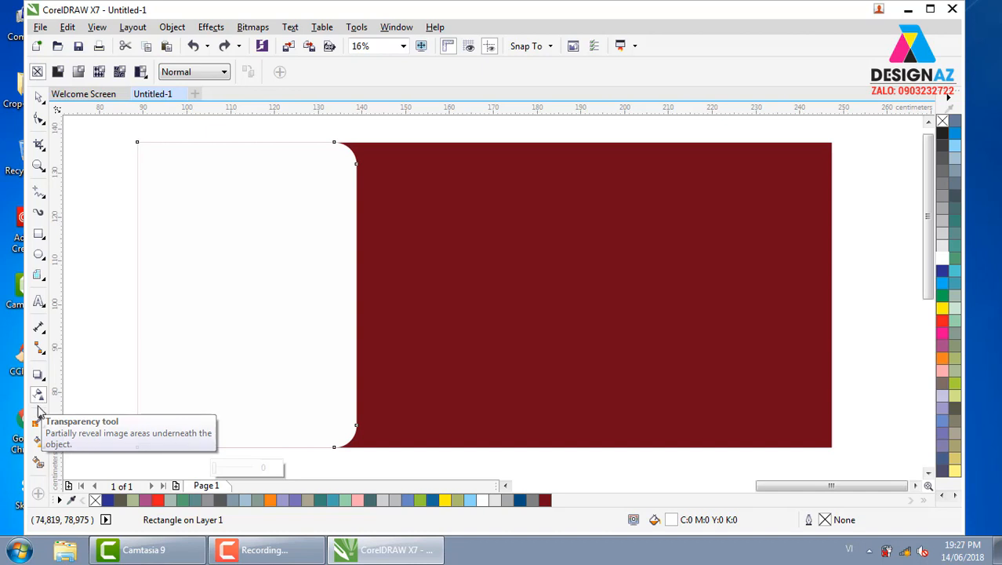
left_click(36, 398)
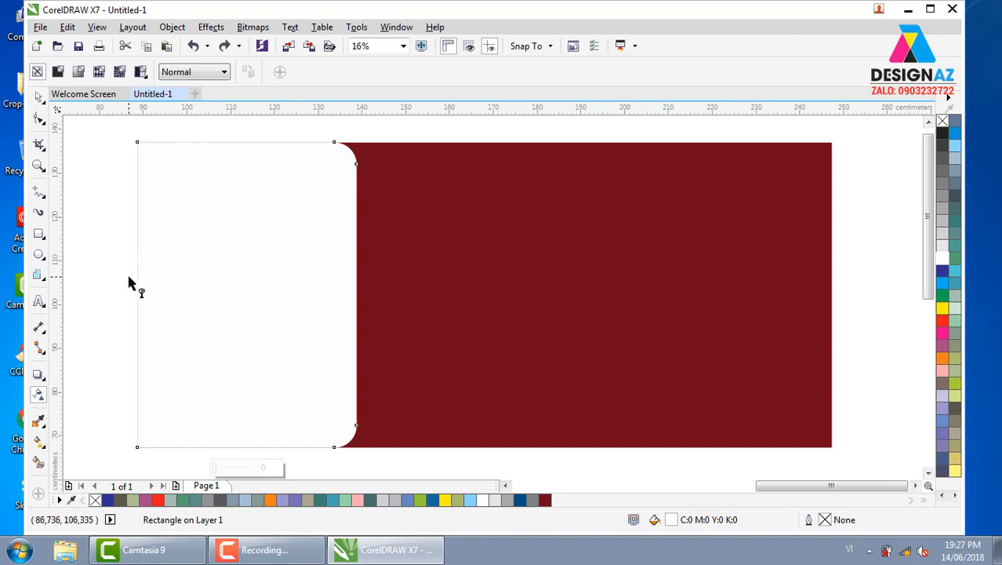
left_click_drag(122, 276, 325, 276)
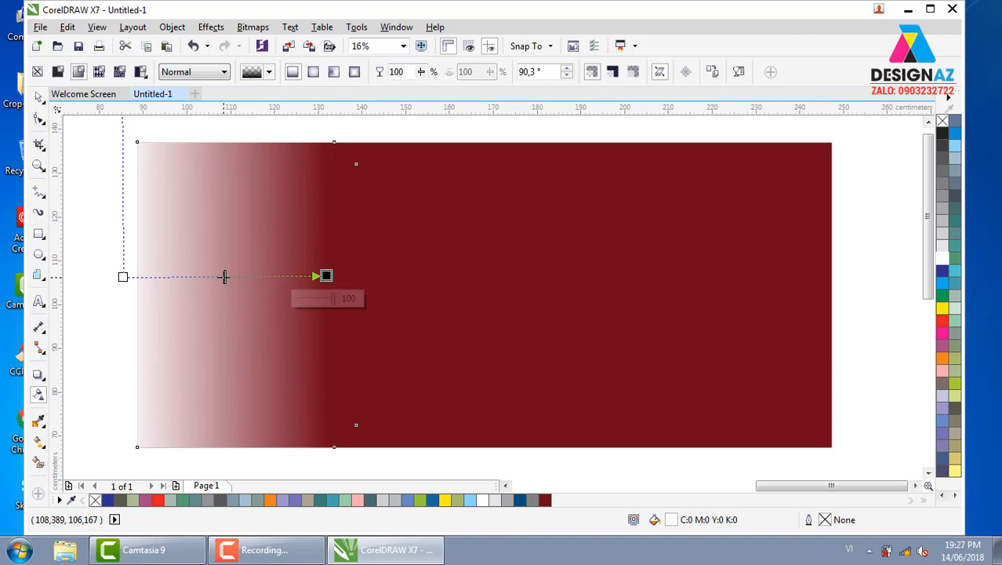
mouse_move(224, 276)
left_mouse_down()
mouse_move(246, 276)
mouse_move(162, 276)
mouse_move(290, 276)
left_mouse_up()
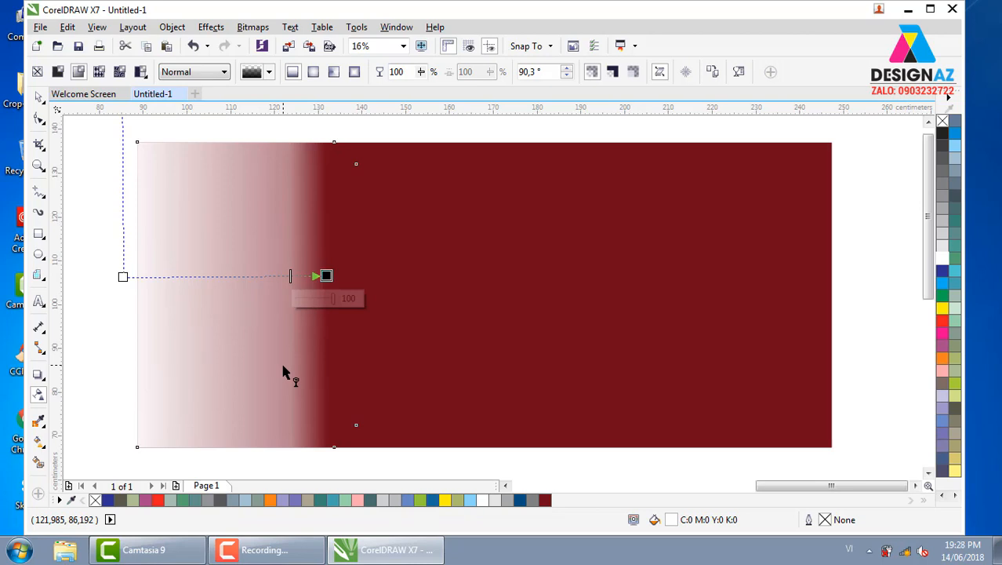
key("ctrl+z")
key("ctrl+z")
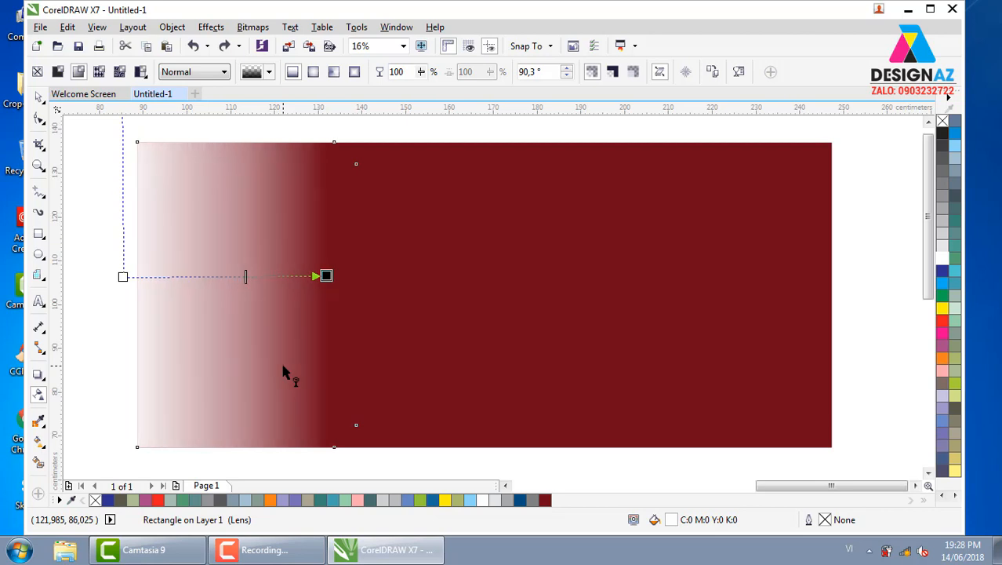
key("ctrl+z")
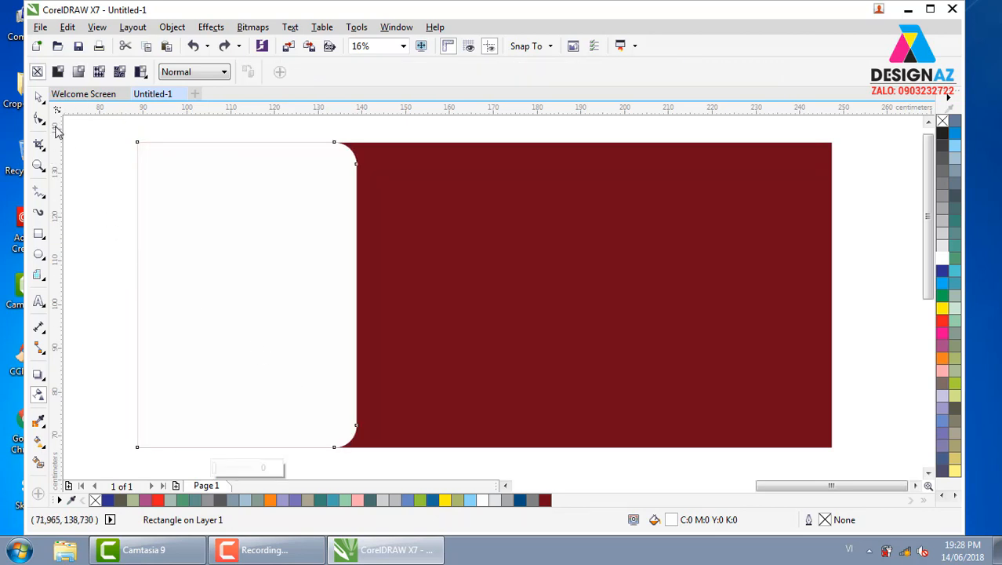
left_click(38, 97)
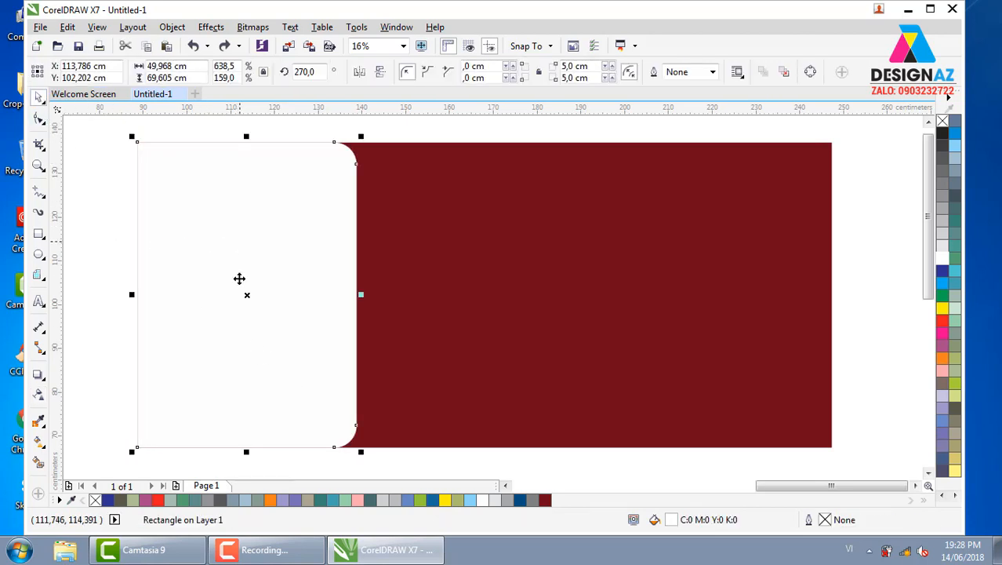
- Apply a uniform transparency of 50 to the white rounded rectangle and reselect it
left_click(46, 394)
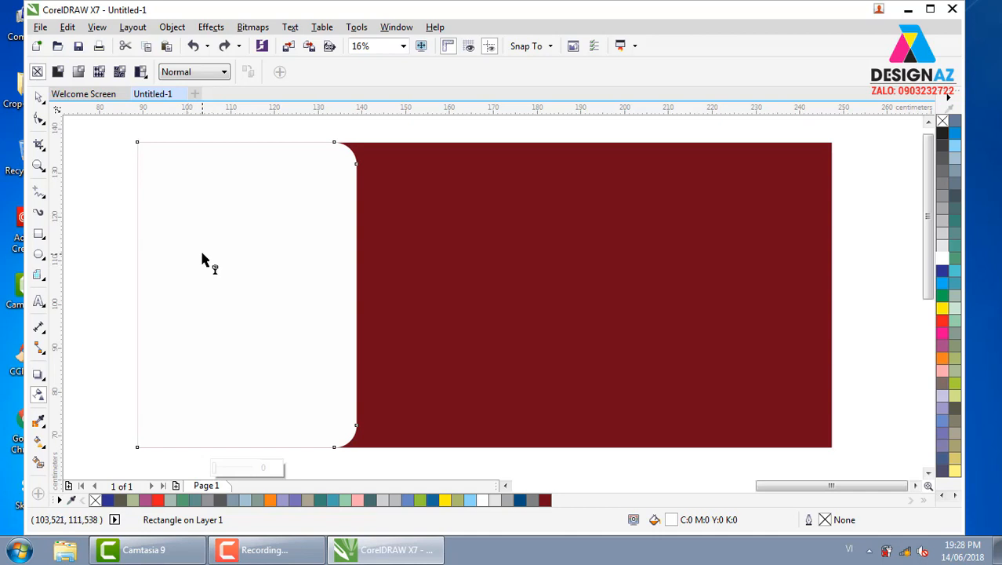
left_click(58, 71)
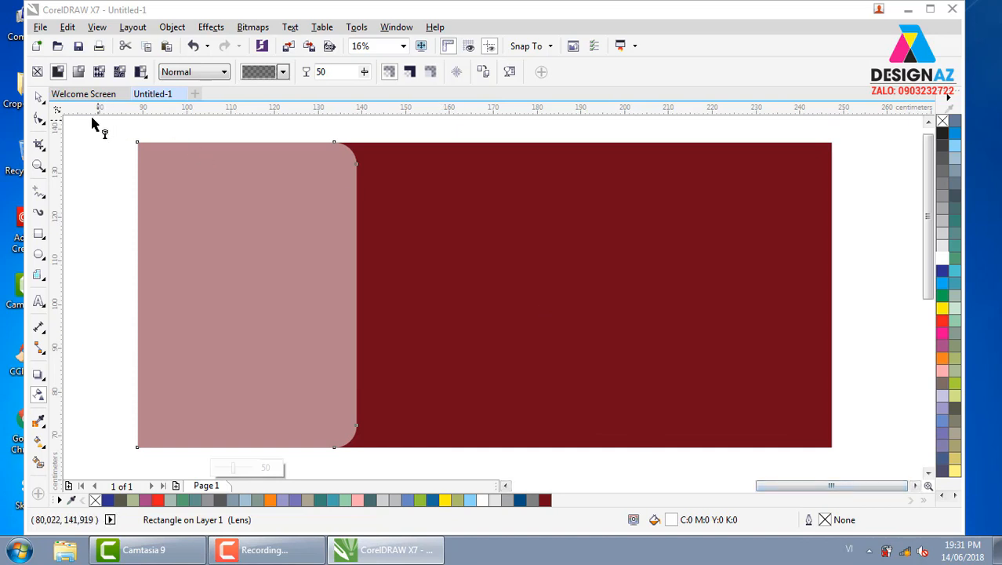
left_click(38, 97)
left_click(214, 257)
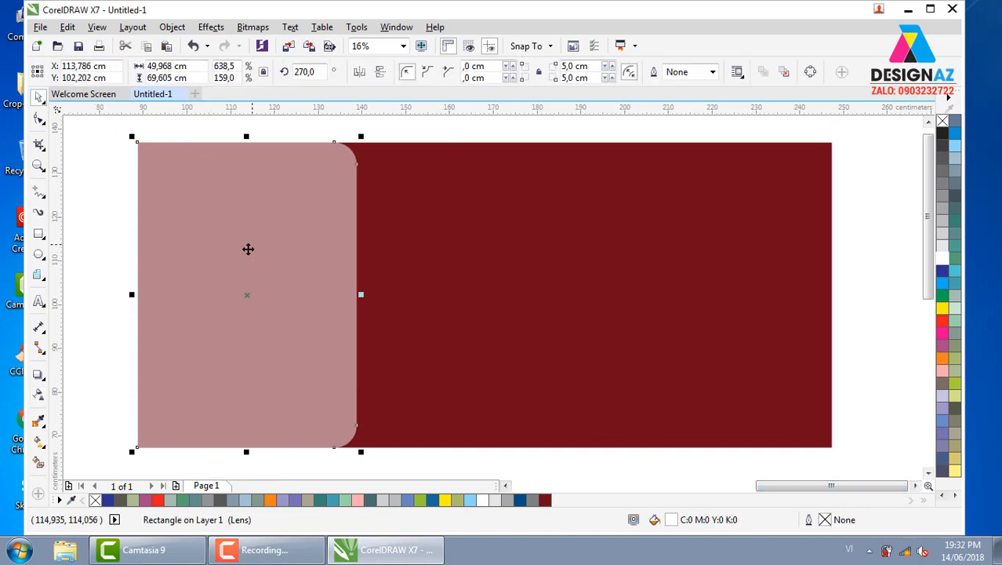
- Try uniform transparency values of 80 and 10 on the rounded rectangle
left_click(38, 394)
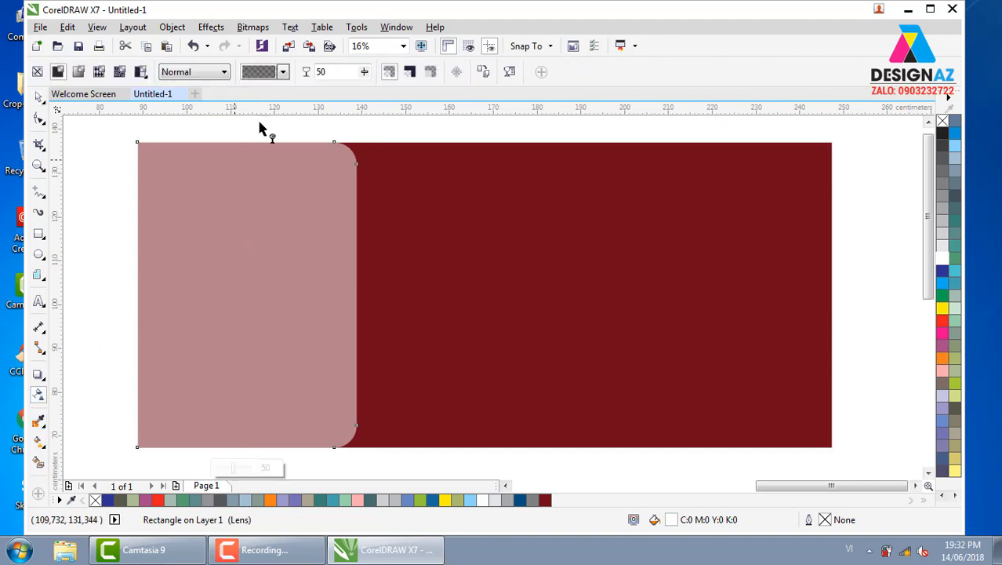
double_click(335, 71)
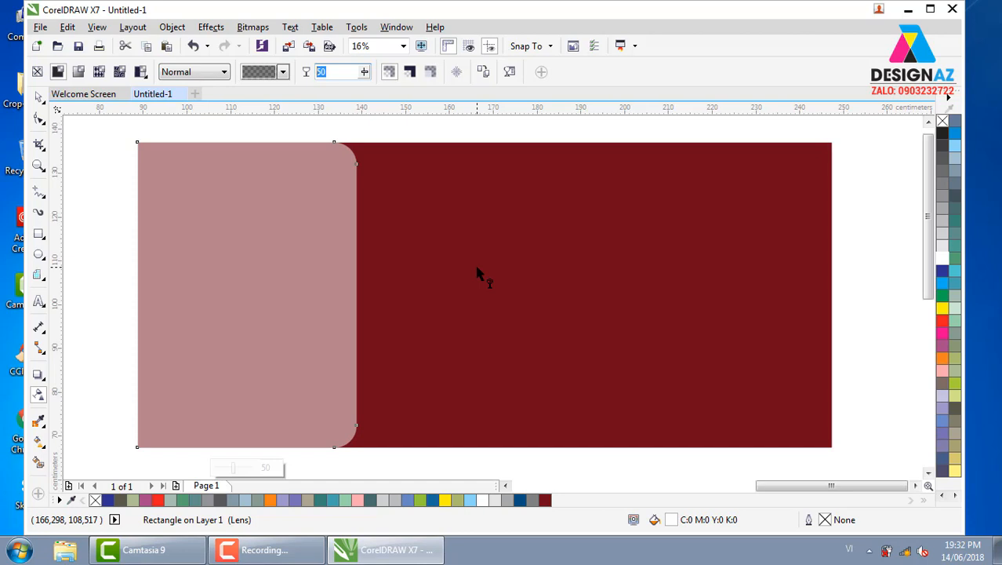
type("80")
key("Return")
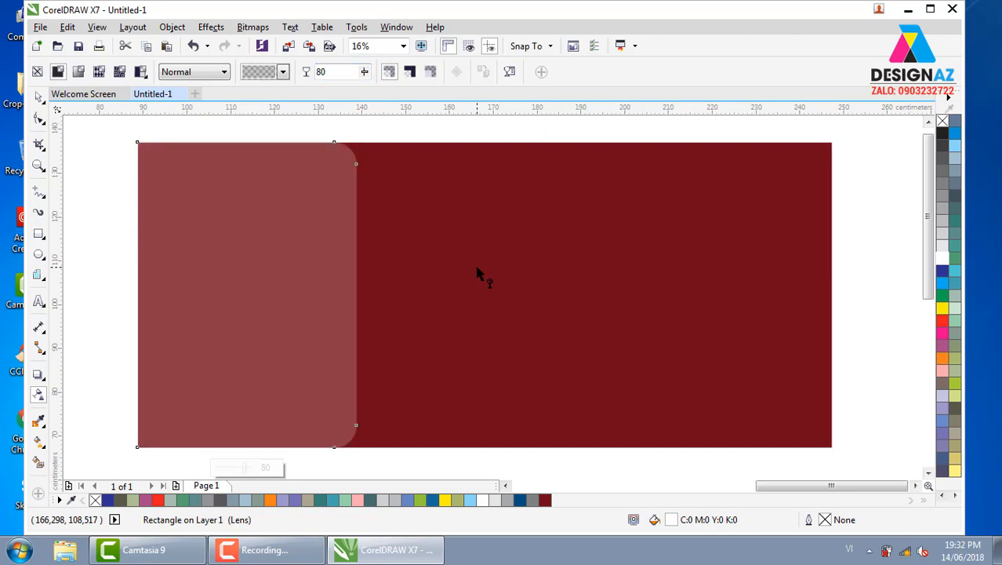
left_click_drag(327, 72, 305, 75)
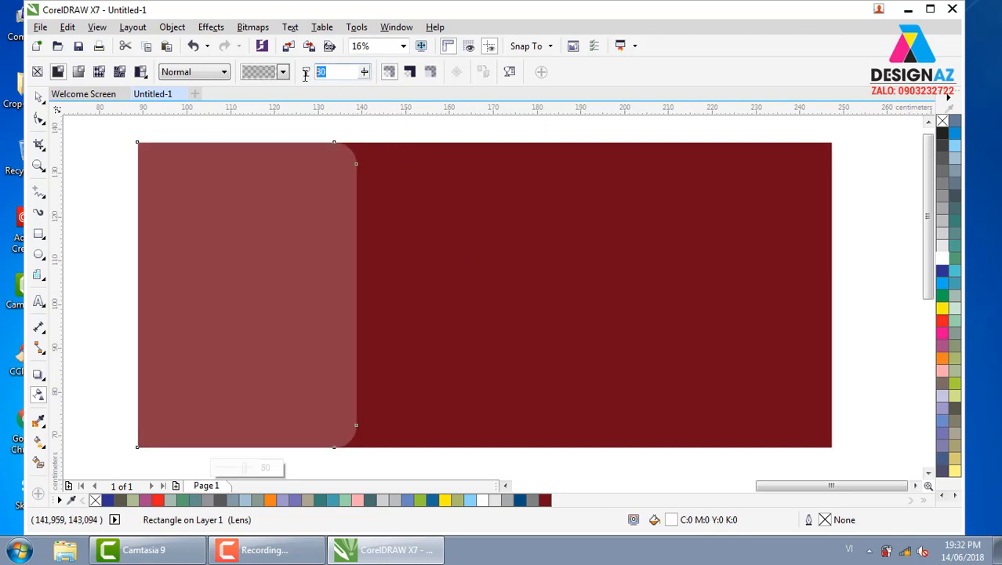
type("10")
key("Return")
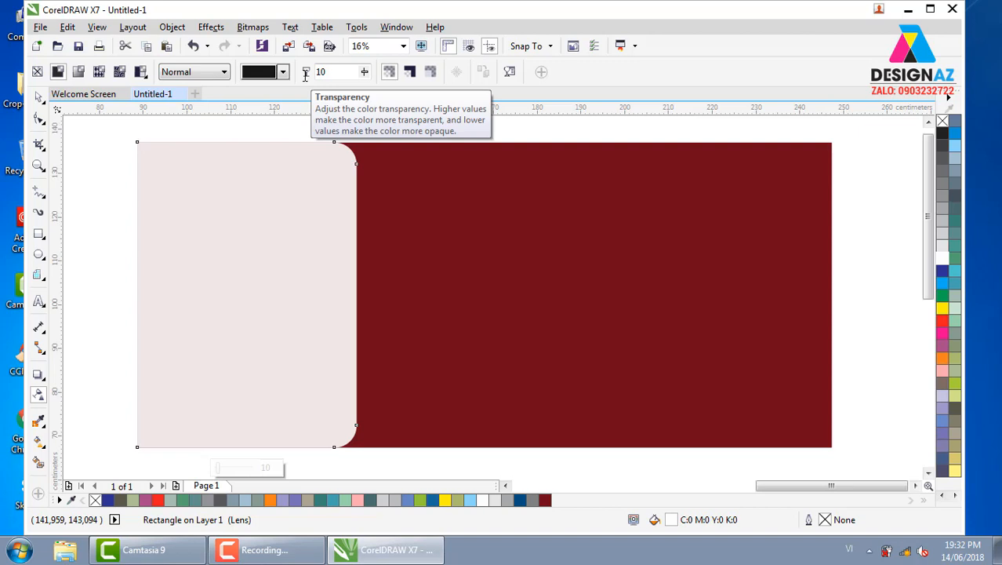
- Set the rounded rectangle's uniform transparency to 80 and deselect it
double_click(322, 71)
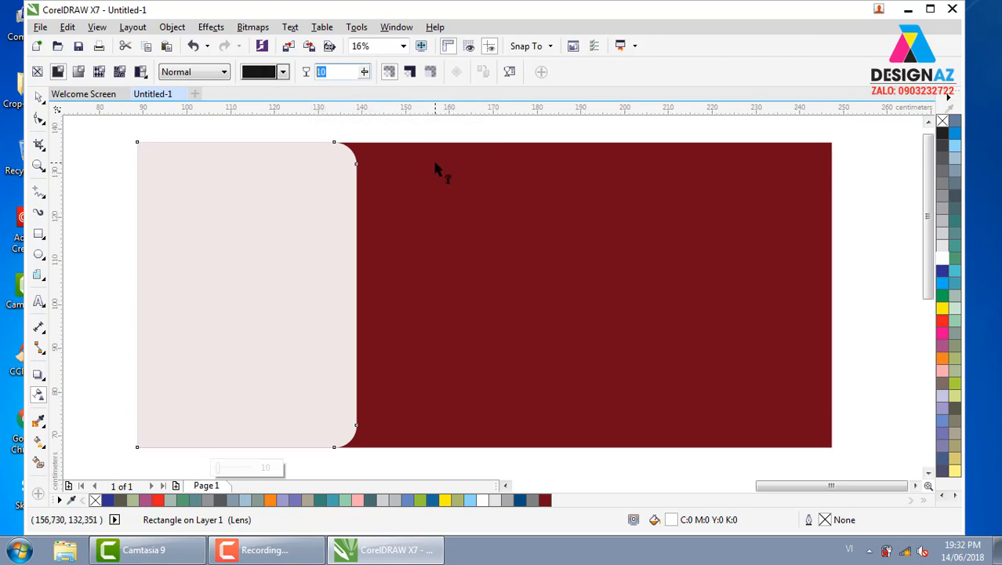
type("80")
key("Return")
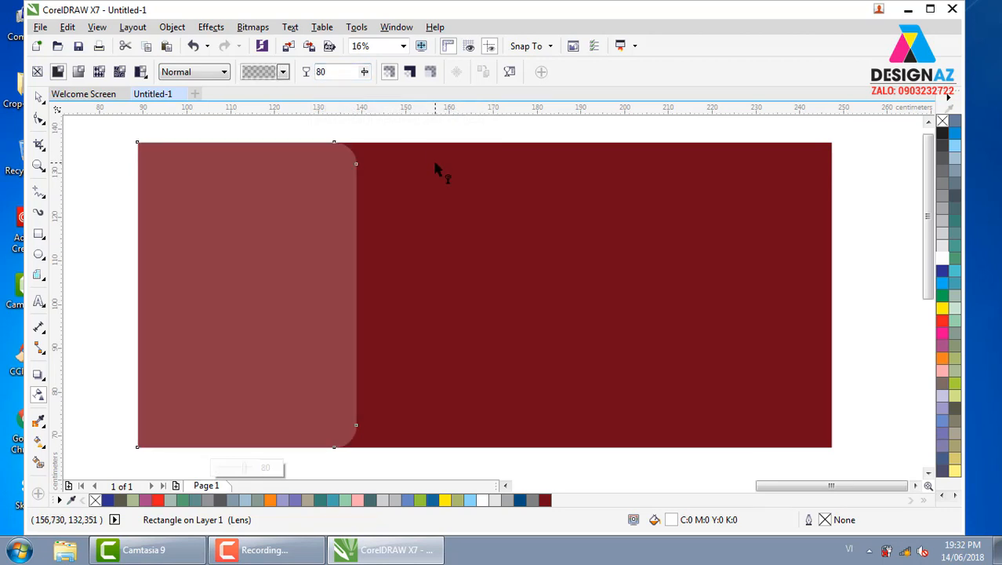
left_click(39, 96)
left_click(83, 190)
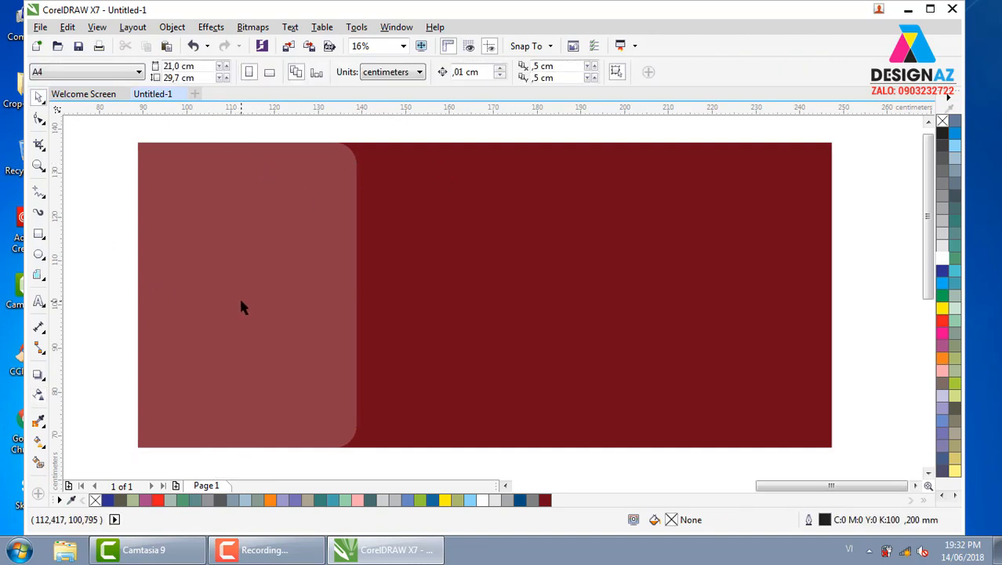
- Create two progressively narrower copies of the semi-transparent rectangle, about 45.3 cm and 40.4 cm wide, sharing its left edge
left_click(240, 307)
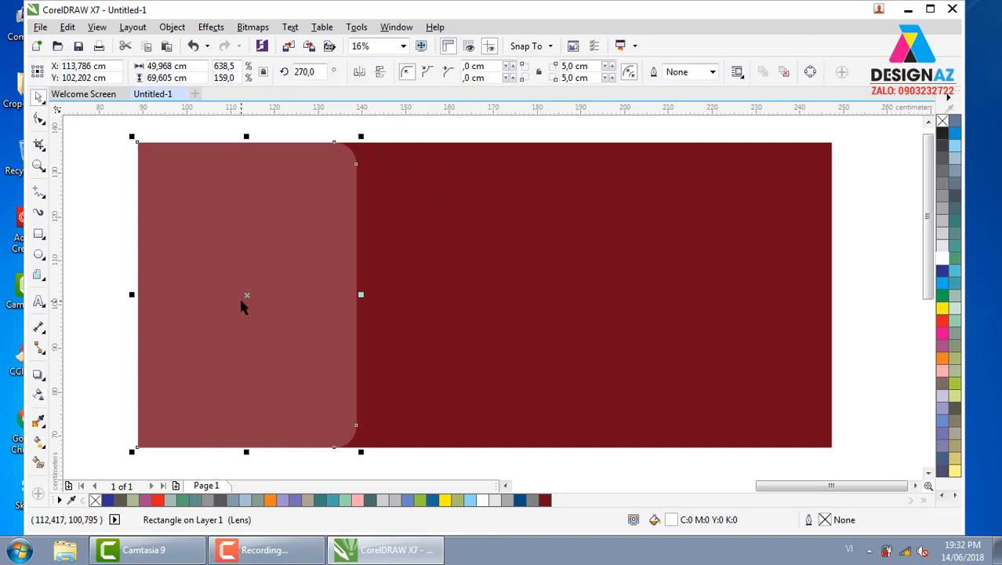
left_click_drag(361, 294, 331, 296)
key("ctrl+z")
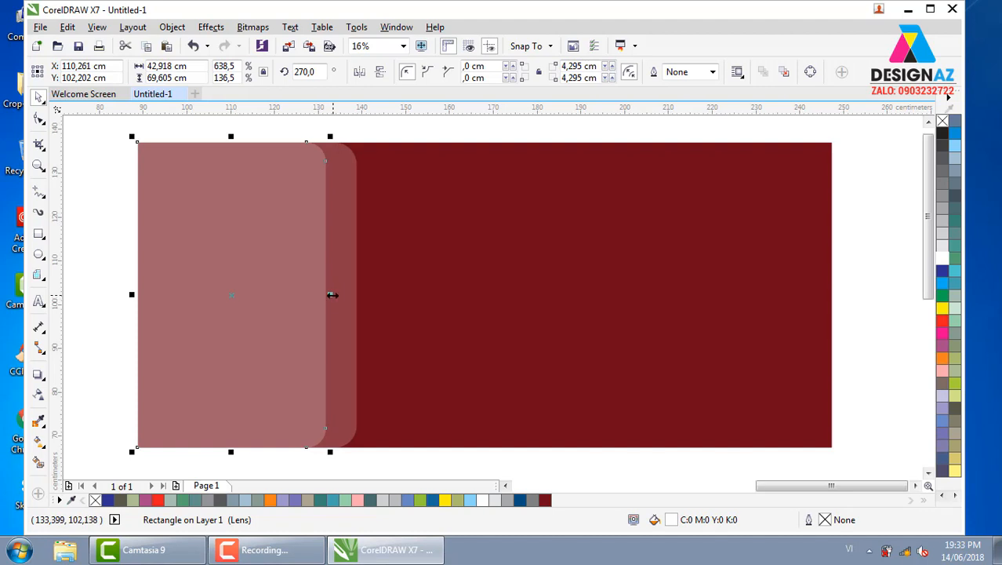
mouse_move(332, 295)
left_mouse_down()
mouse_move(343, 304)
mouse_move(319, 295)
left_mouse_up()
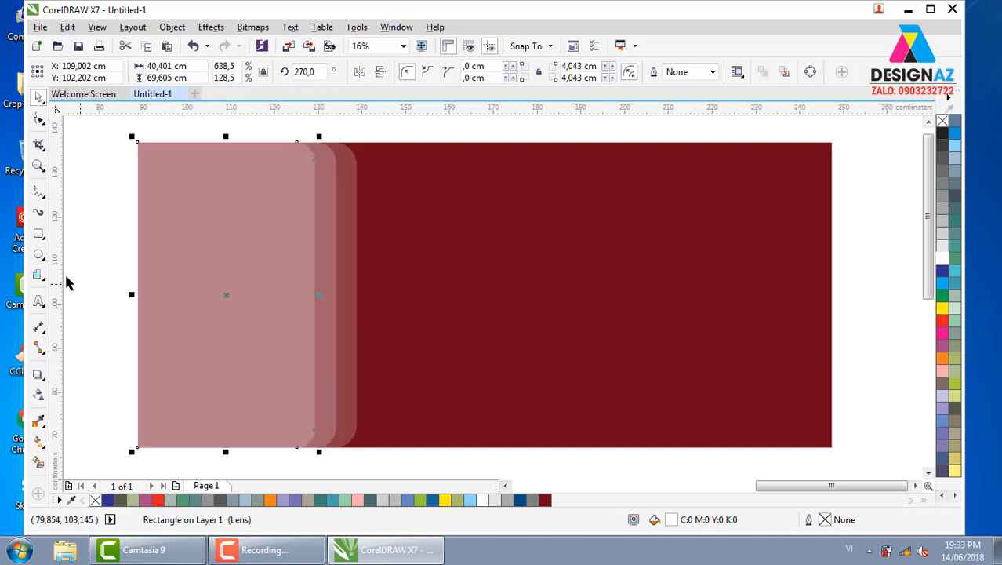
left_click(99, 278)
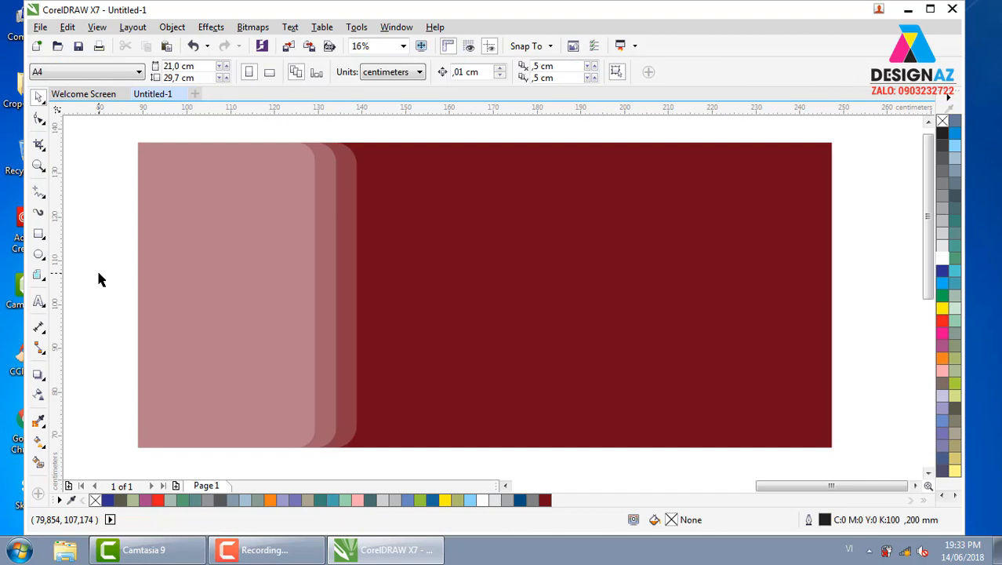
- Set the uniform transparency of the narrowest rounded rectangle copy to 0
left_click(448, 251)
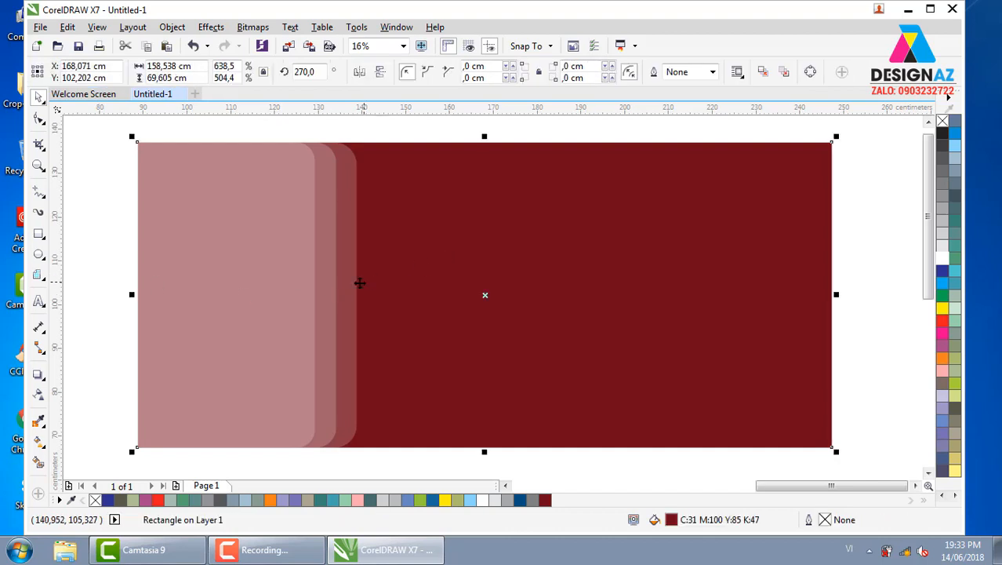
left_click(331, 290)
left_click(244, 289)
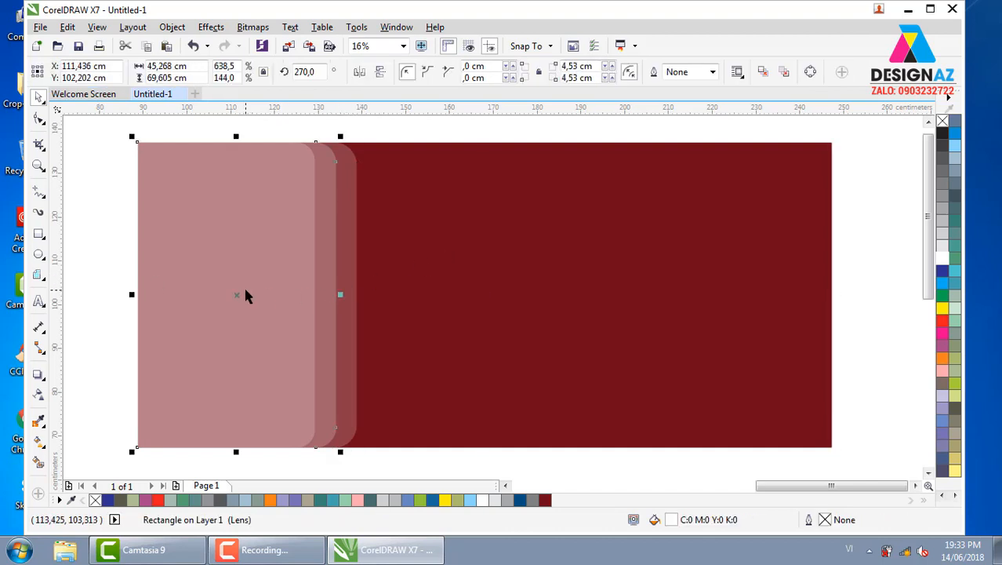
left_click(116, 252)
left_click(208, 252)
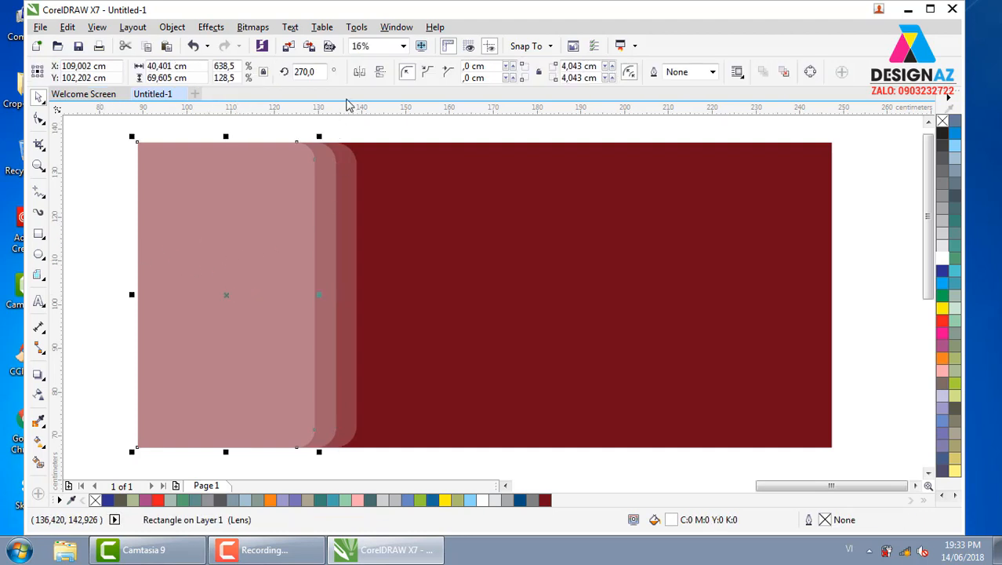
left_click(39, 394)
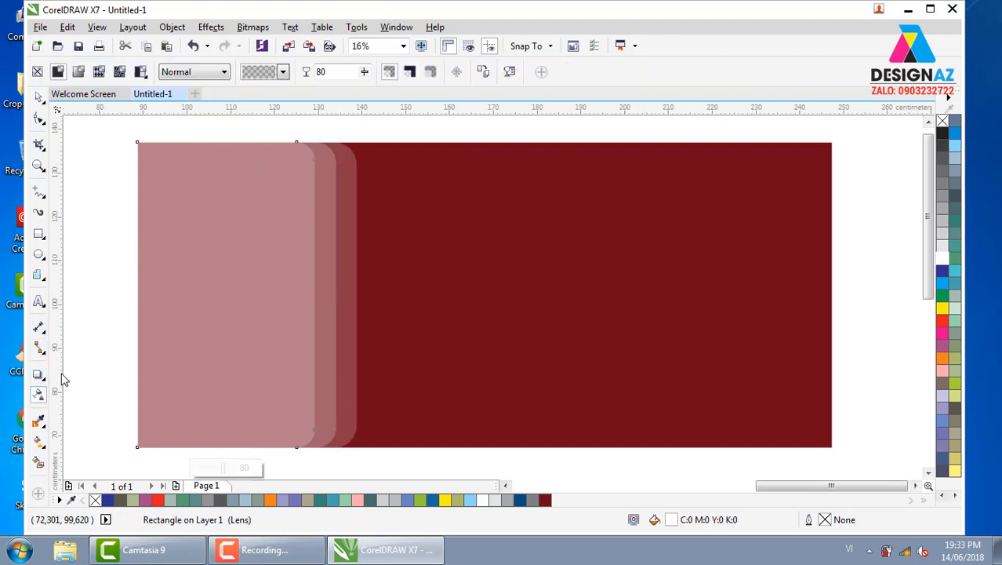
double_click(328, 71)
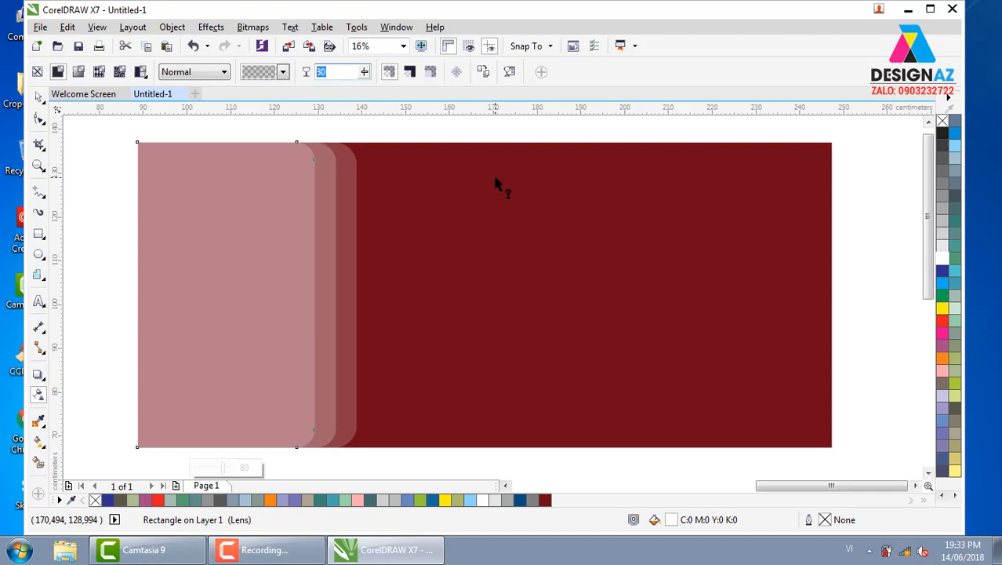
type("0")
key("Return")
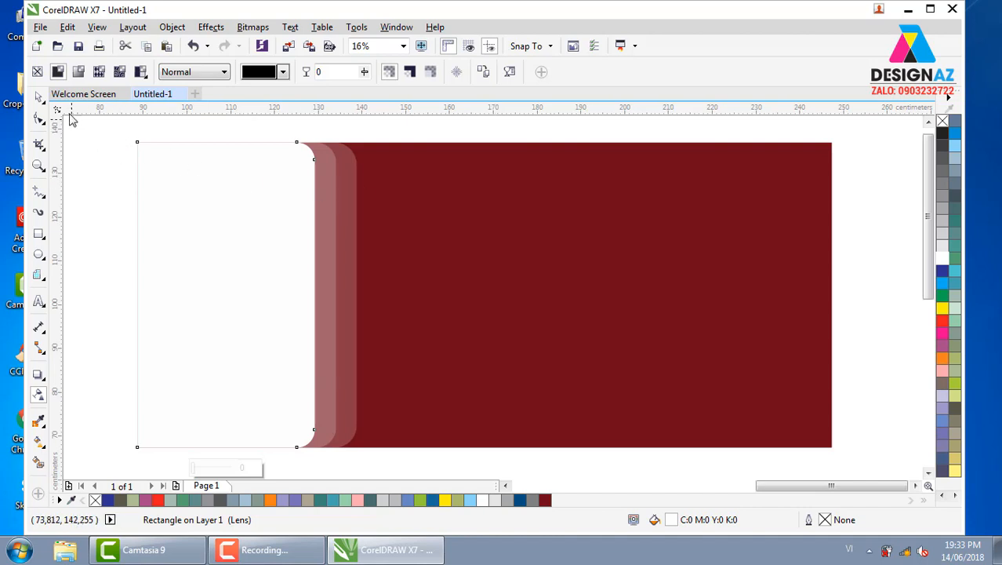
- Create a narrower copy of the white rounded rectangle, about 38.1 cm wide, and fill it with teal (C60 M0 Y40 K20)
left_click(38, 95)
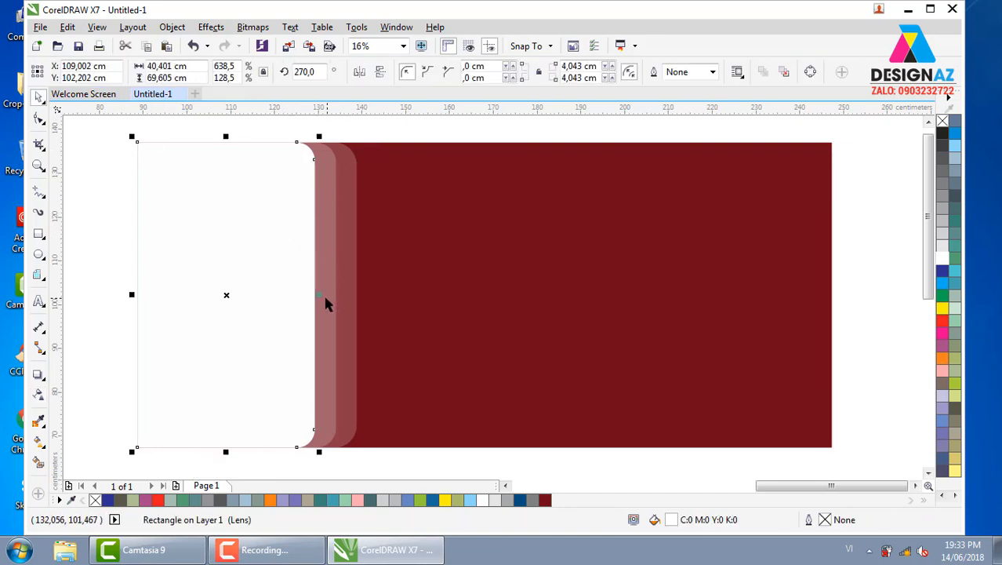
left_click_drag(319, 295, 308, 298)
left_click(955, 250)
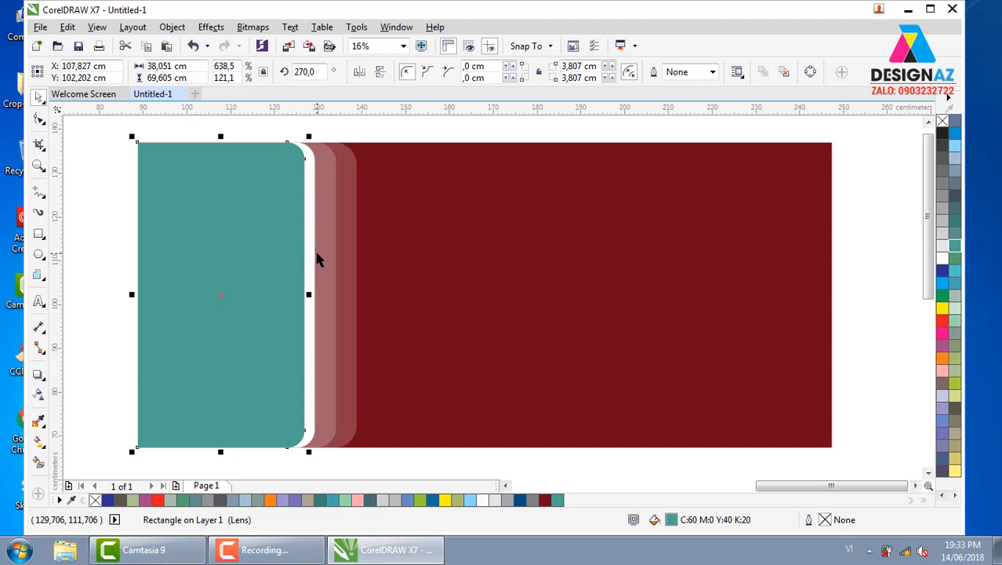
left_click_drag(309, 291, 313, 291)
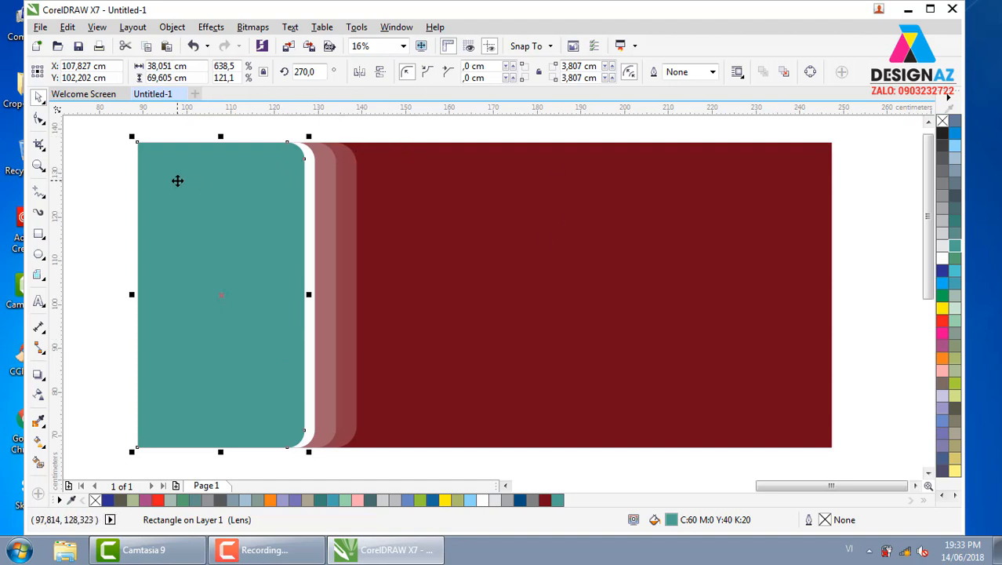
- Start an image import and browse to the thuvienanh folder on Local Disk (E:)
left_click(40, 26)
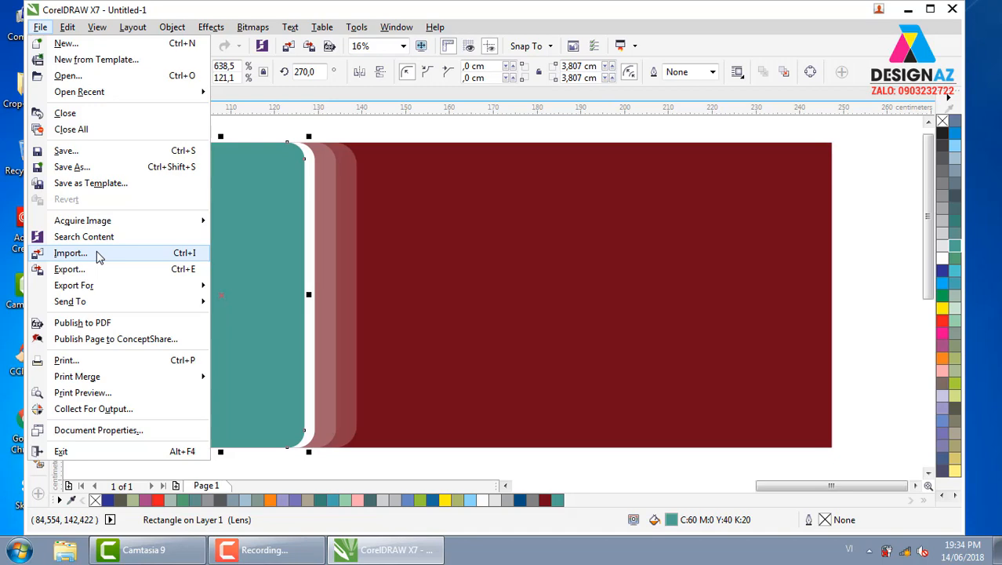
left_click(149, 255)
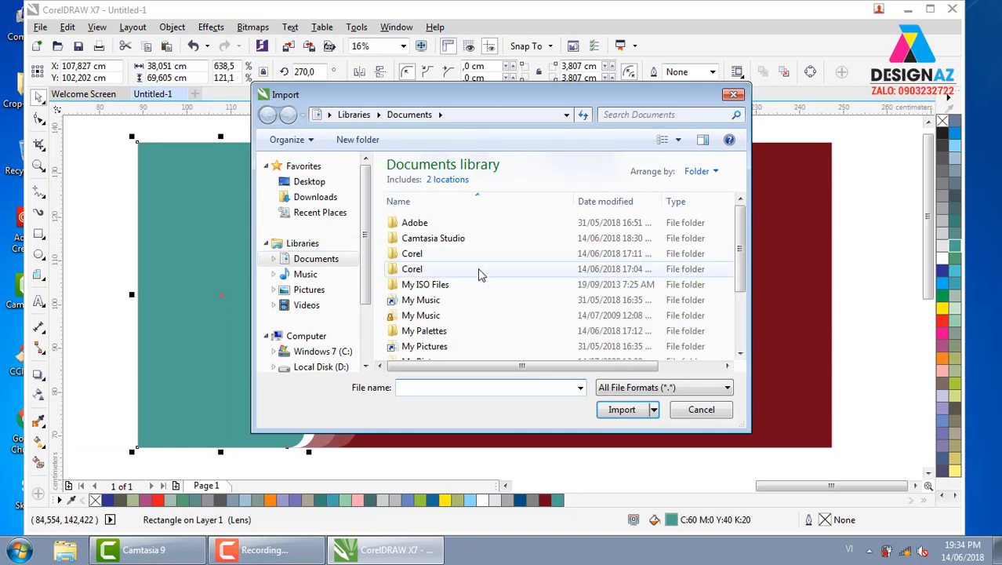
left_click(309, 182)
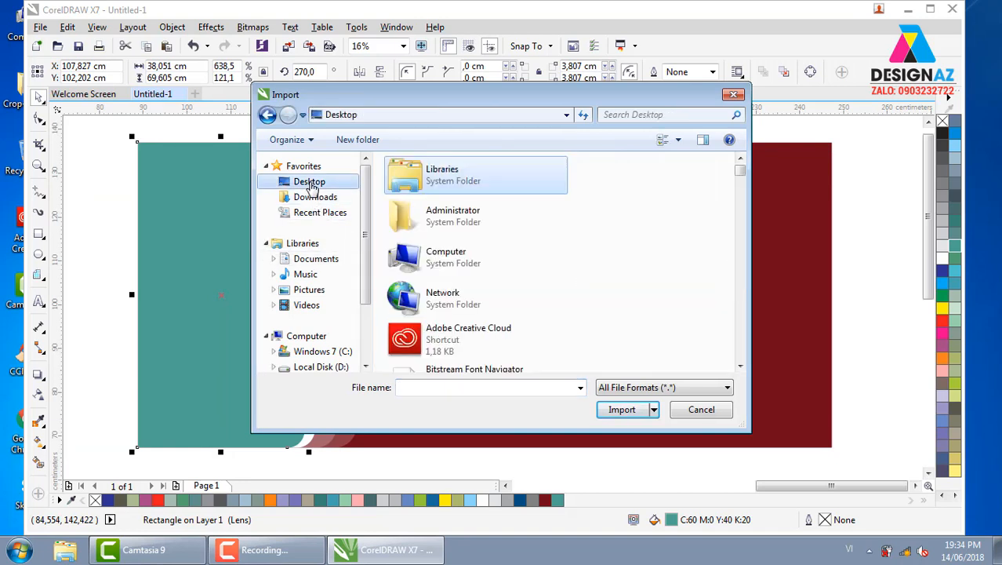
double_click(451, 266)
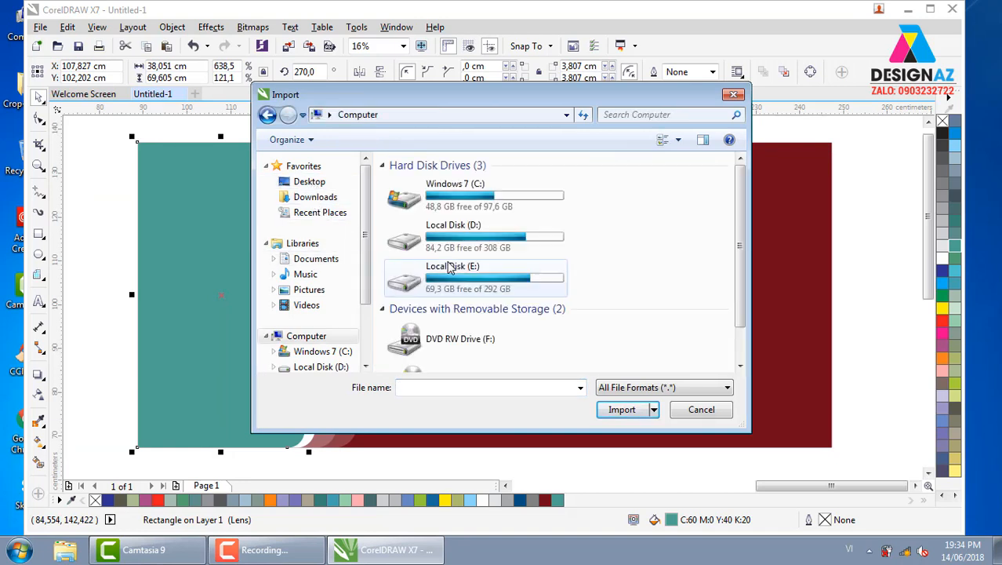
double_click(516, 282)
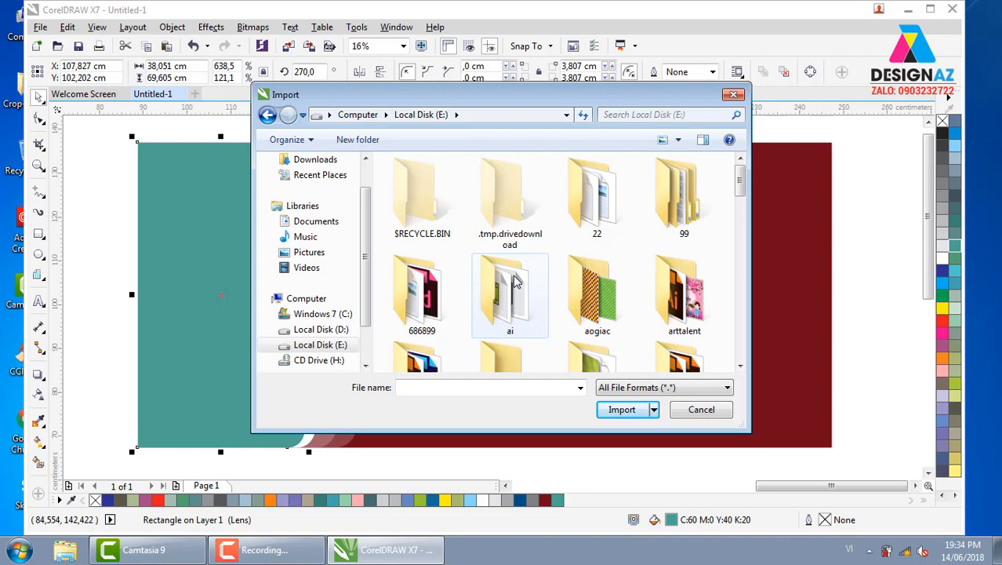
left_click_drag(738, 182, 743, 308)
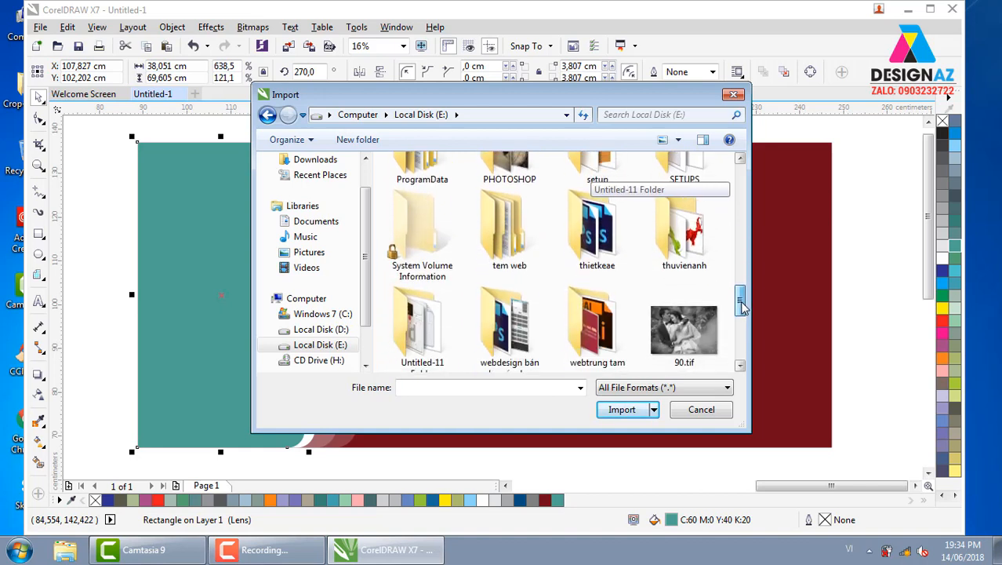
double_click(681, 231)
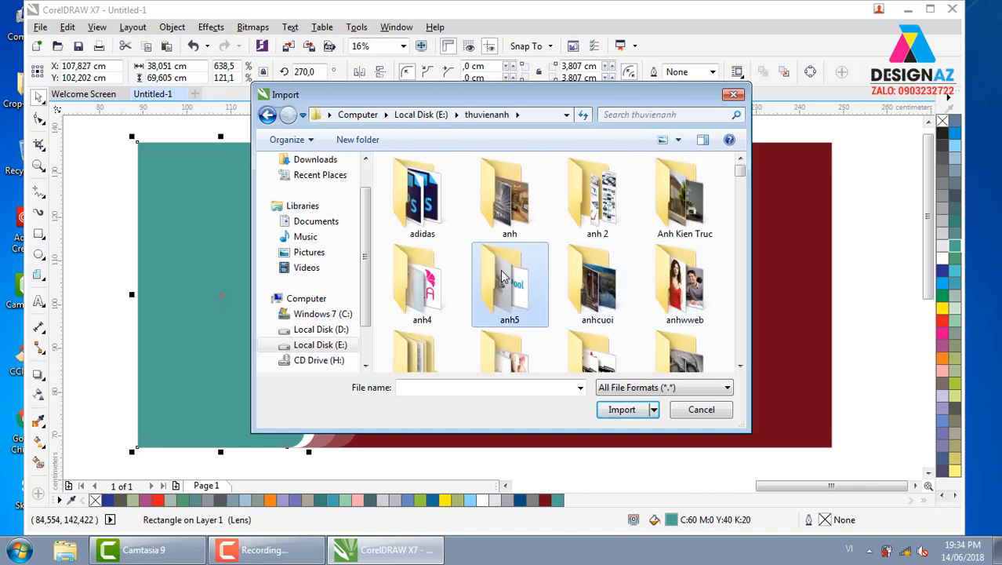
- Import american-food09-640x480-.jpg from the Food folder and place it about 108.8 cm wide over the layout
scroll(504, 276, "down", 3)
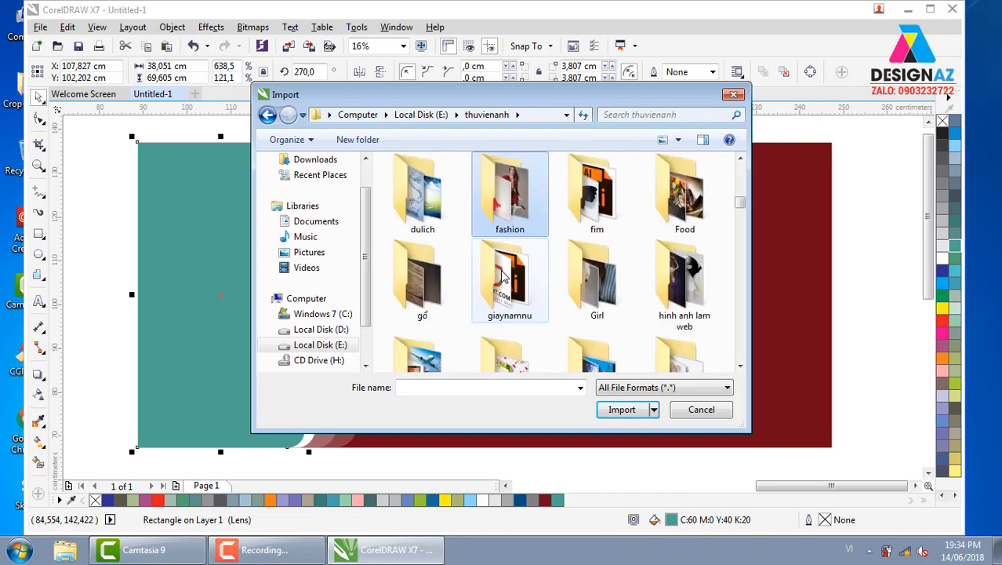
double_click(681, 196)
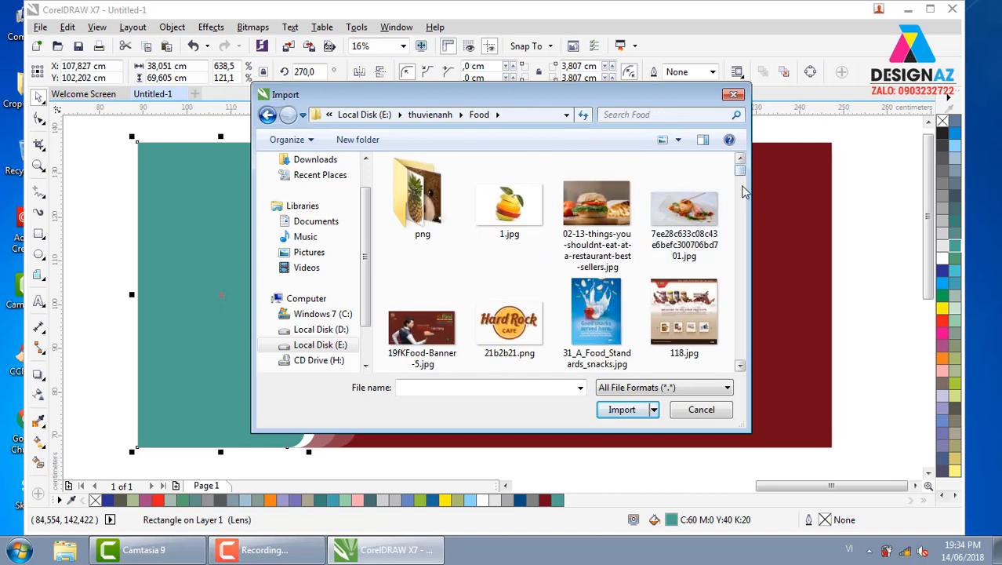
scroll(743, 176, "down", 1)
left_click_drag(743, 178, 742, 189)
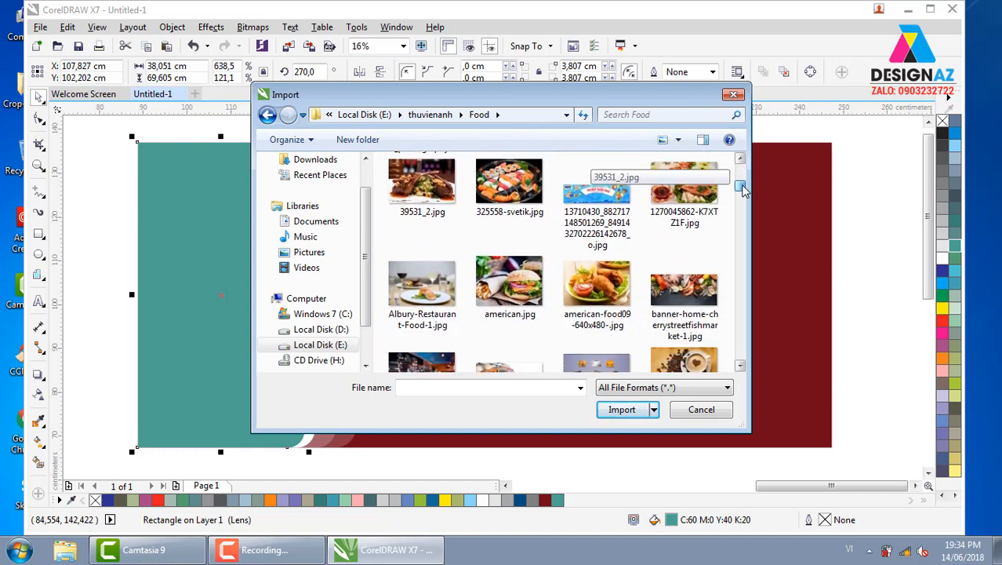
left_click(602, 287)
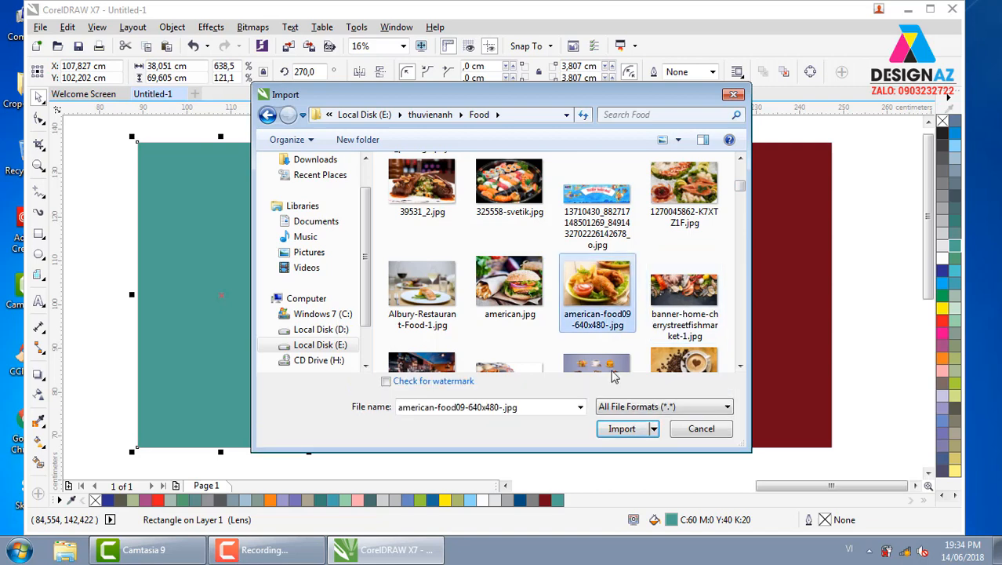
left_click(640, 433)
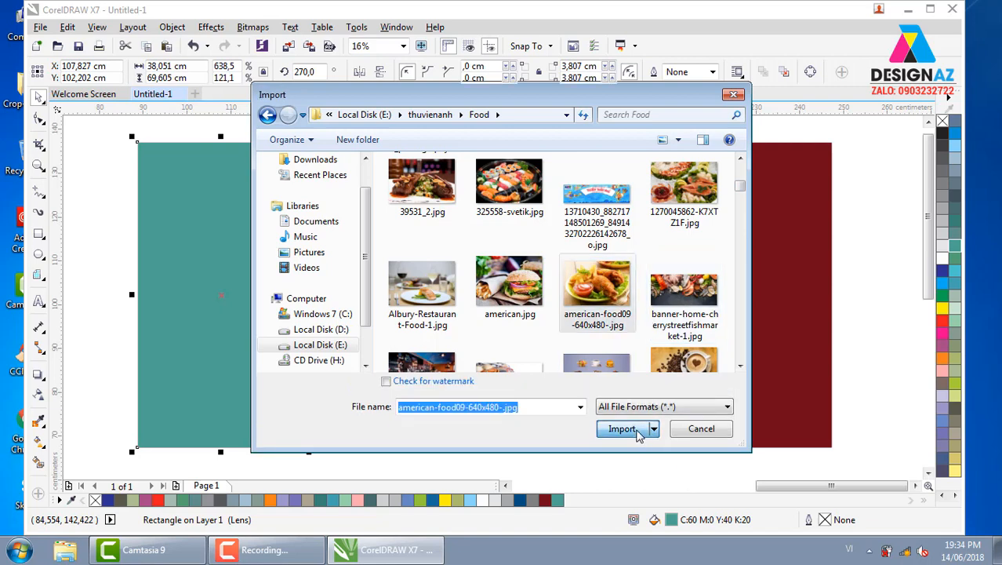
left_click_drag(134, 142, 608, 455)
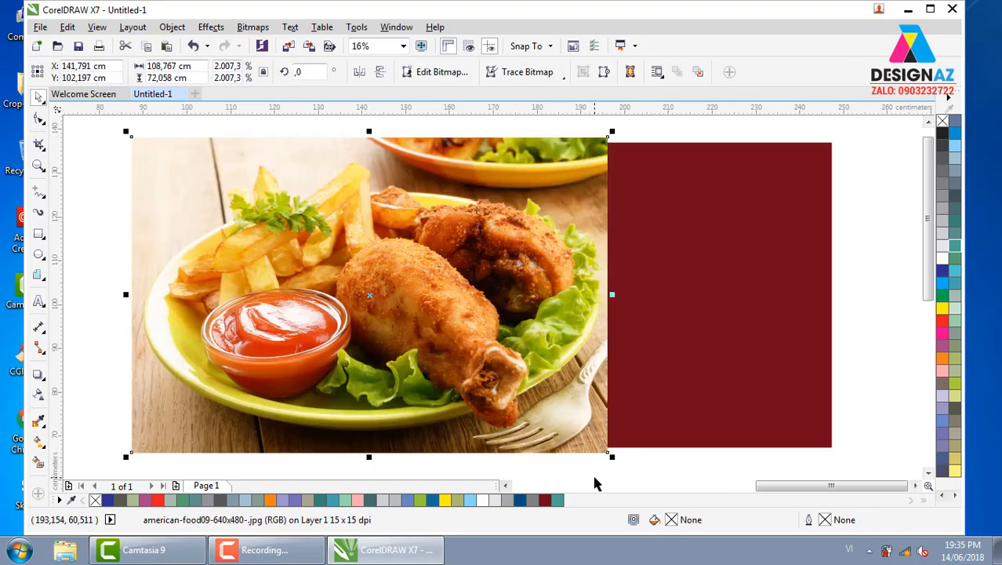
- Move the food photo off the teal rounded rectangle and PowerClip it inside that rectangle
left_click_drag(364, 328, 513, 321)
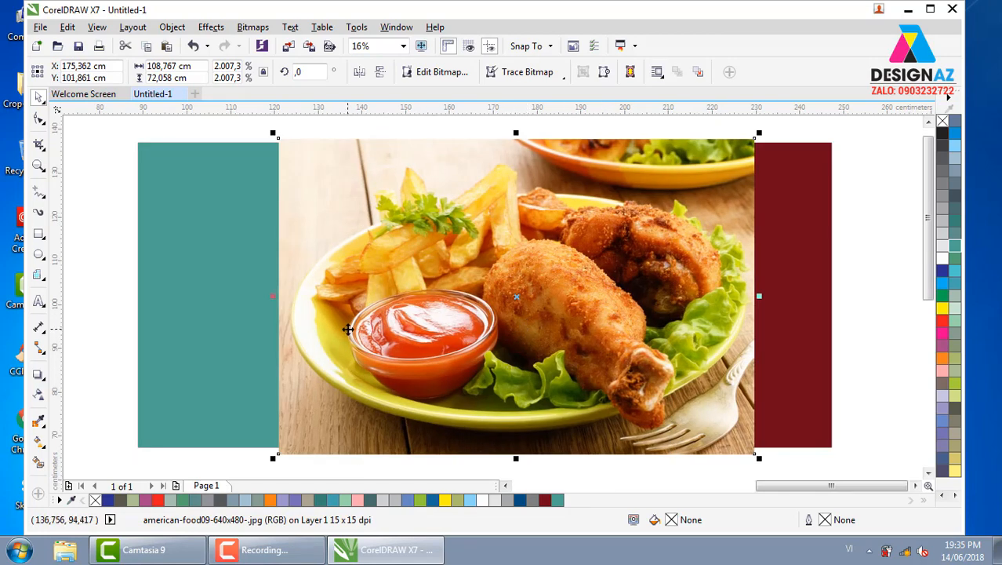
left_click_drag(411, 252, 499, 241)
right_click(518, 211)
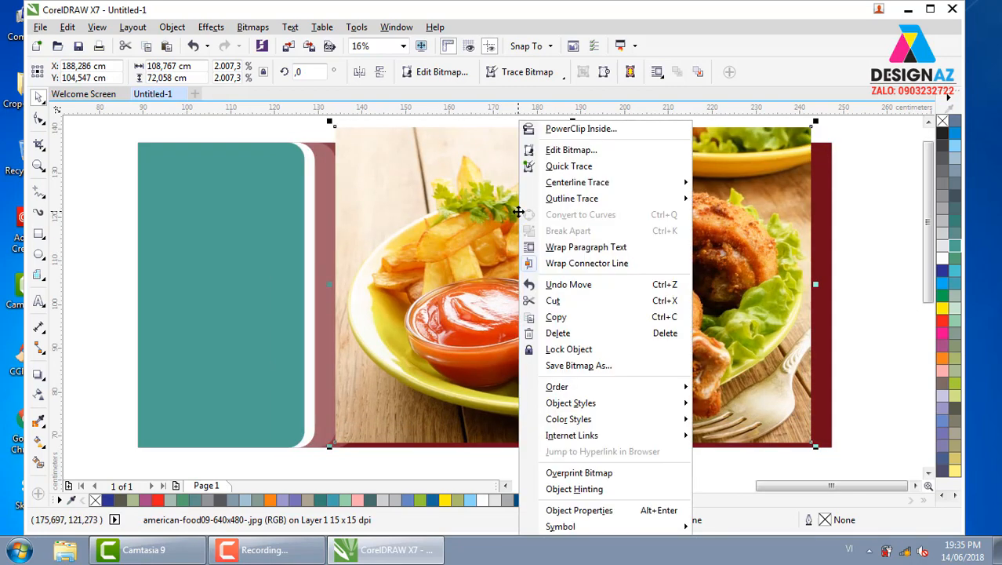
left_click(572, 129)
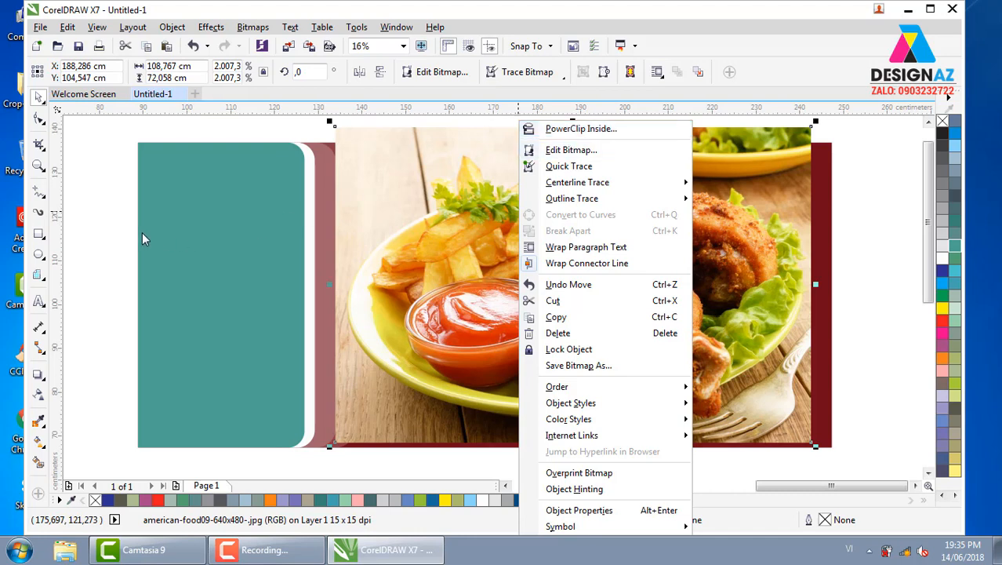
left_click(501, 279)
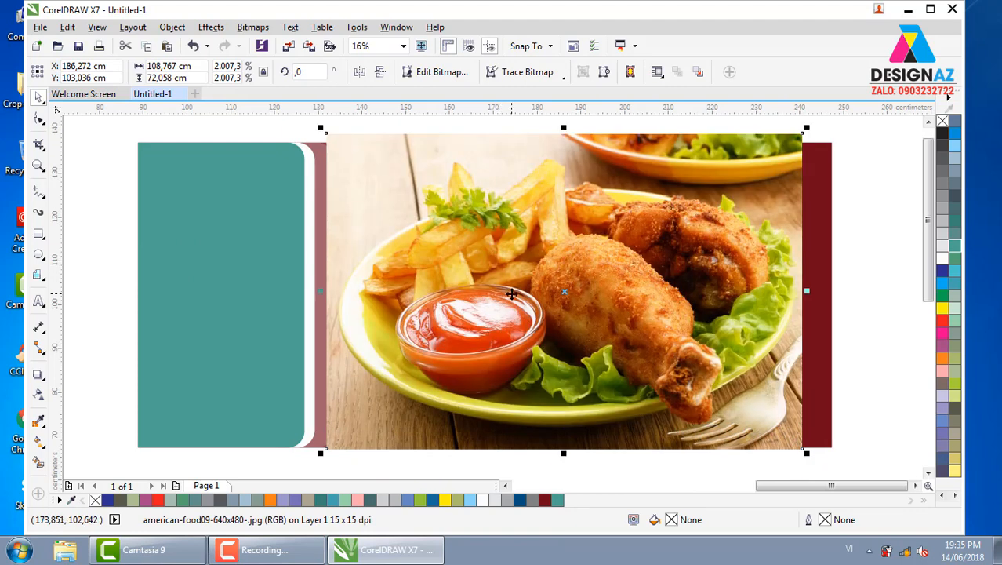
right_click(505, 220)
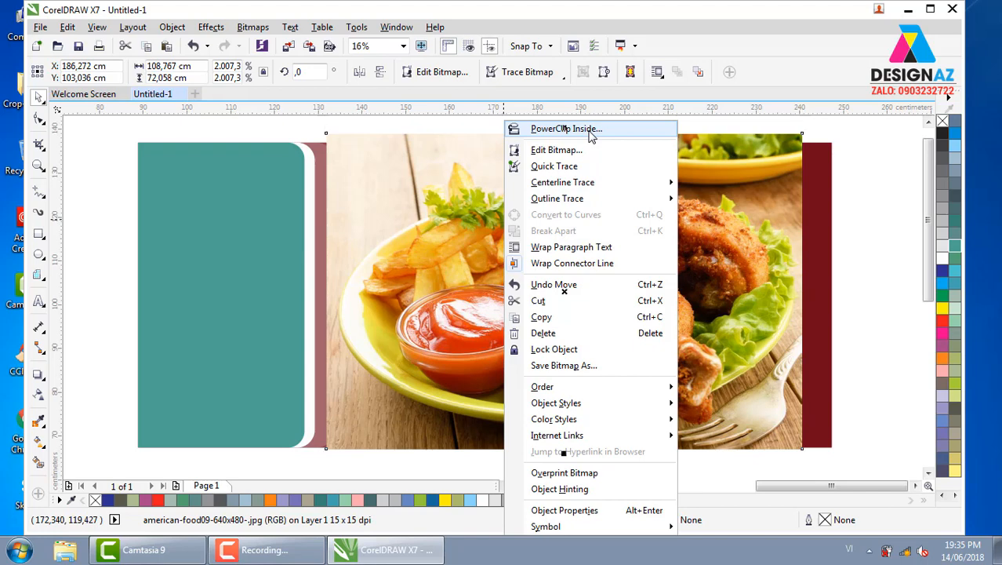
left_click(590, 132)
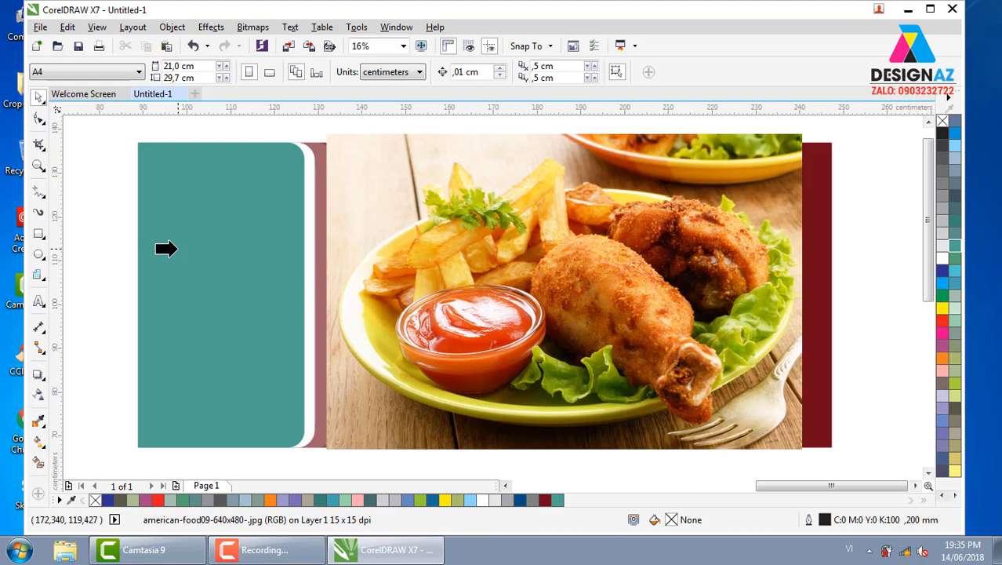
left_click(210, 283)
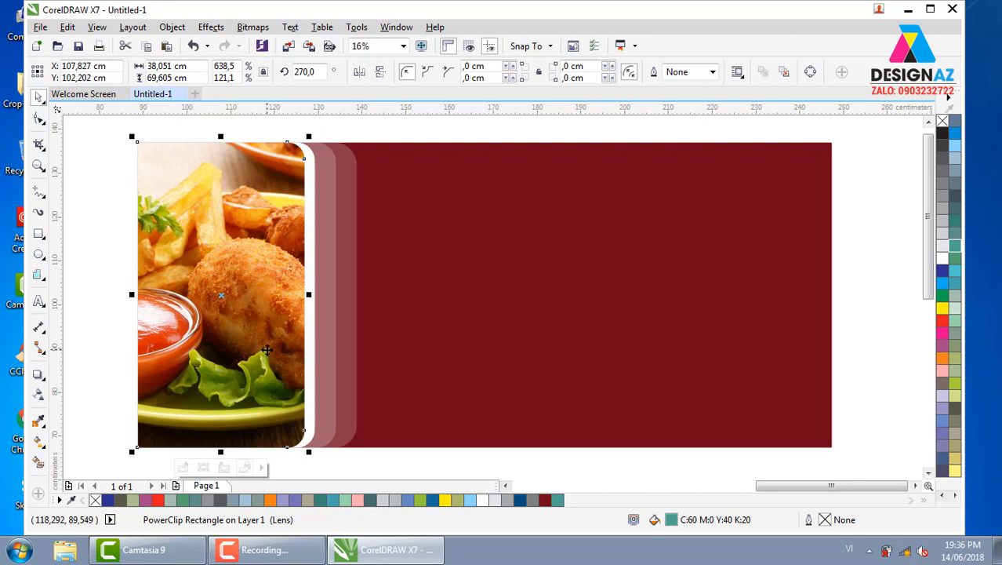
- Edit the PowerClip contents, scaling the photo to about 105.9 × 70.1 cm and shifting it about 10.4 cm right within the frame
right_click(232, 277)
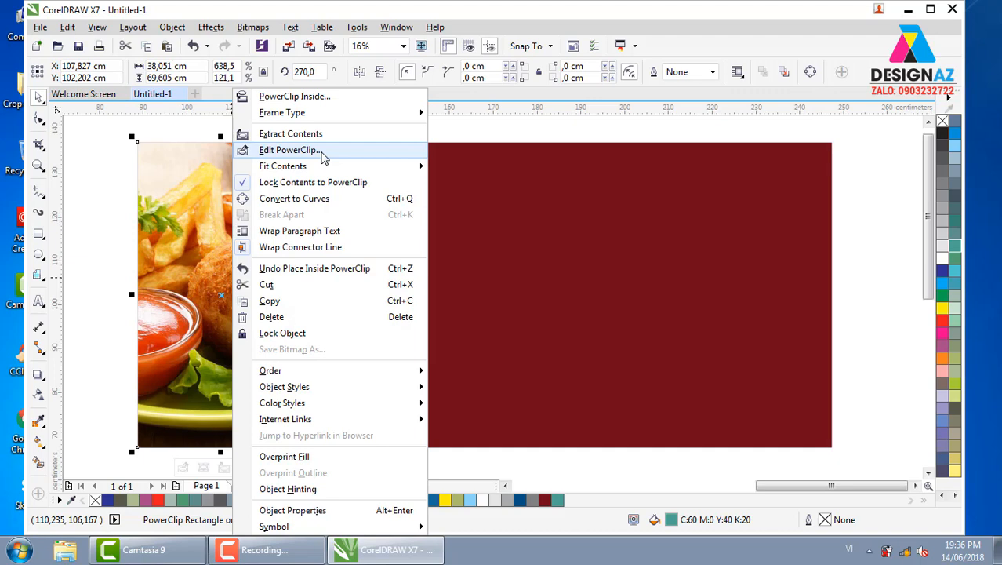
left_click(289, 150)
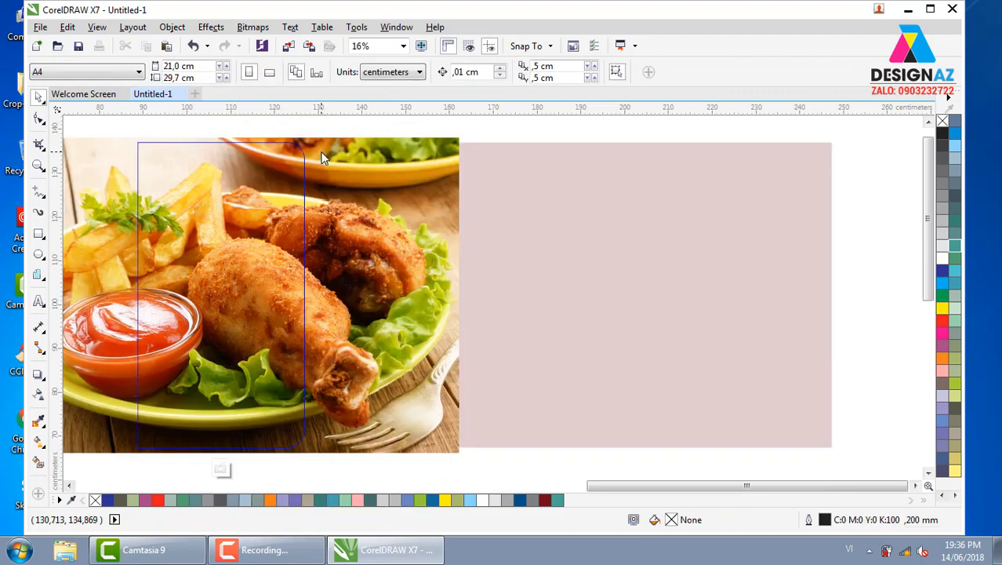
left_click(264, 293)
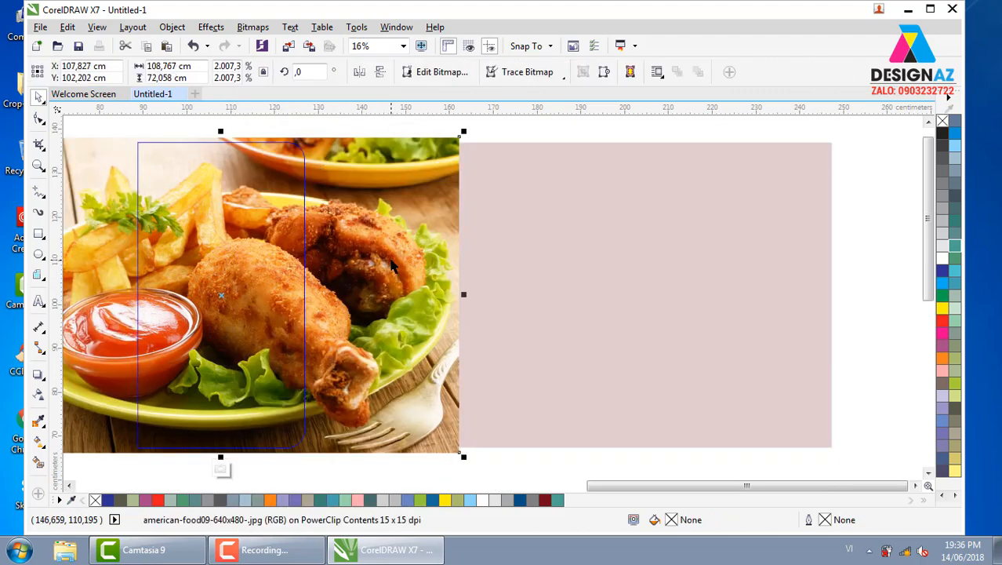
left_click_drag(465, 129, 457, 136)
left_click(459, 453)
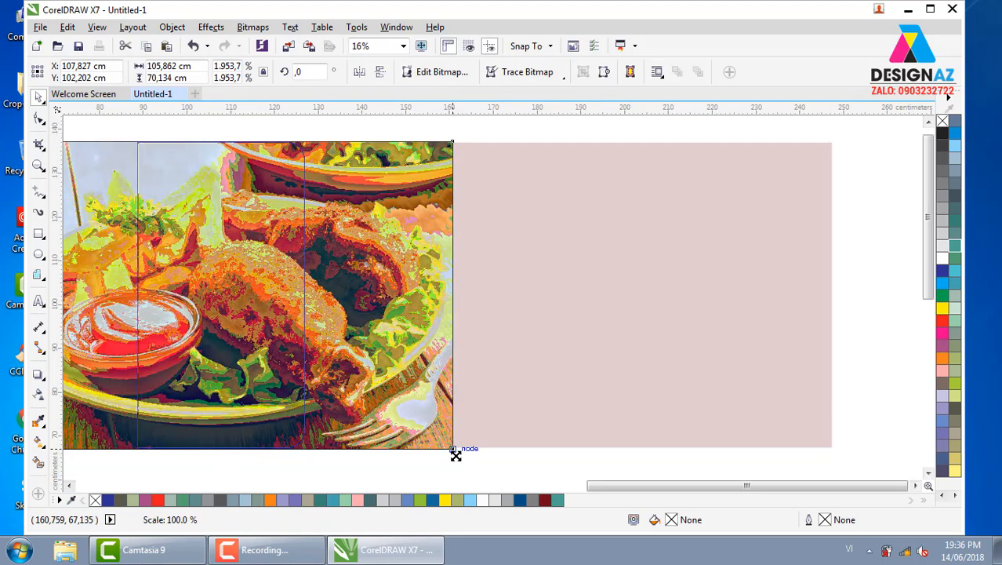
key("Escape")
left_click_drag(402, 337, 447, 333)
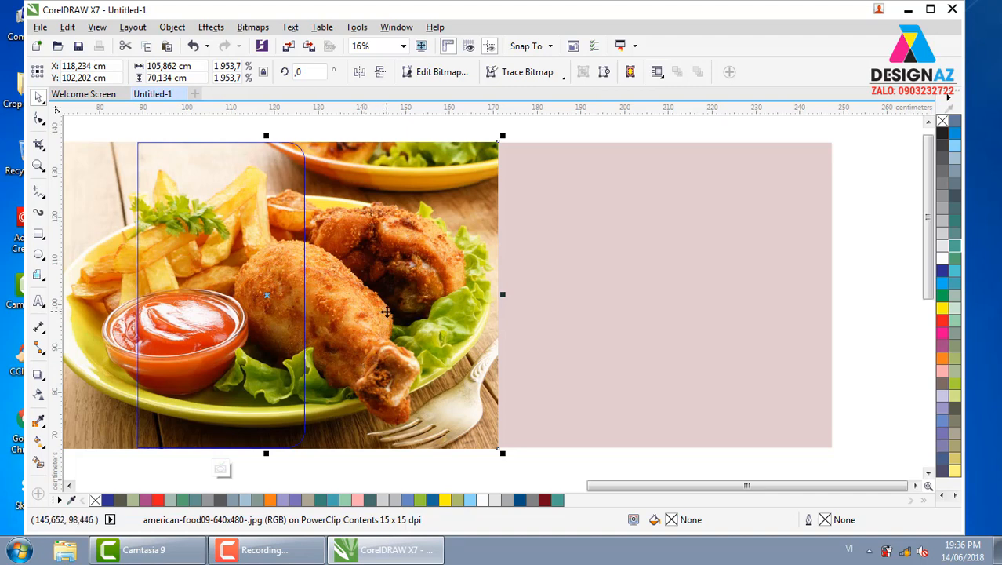
right_click(394, 265)
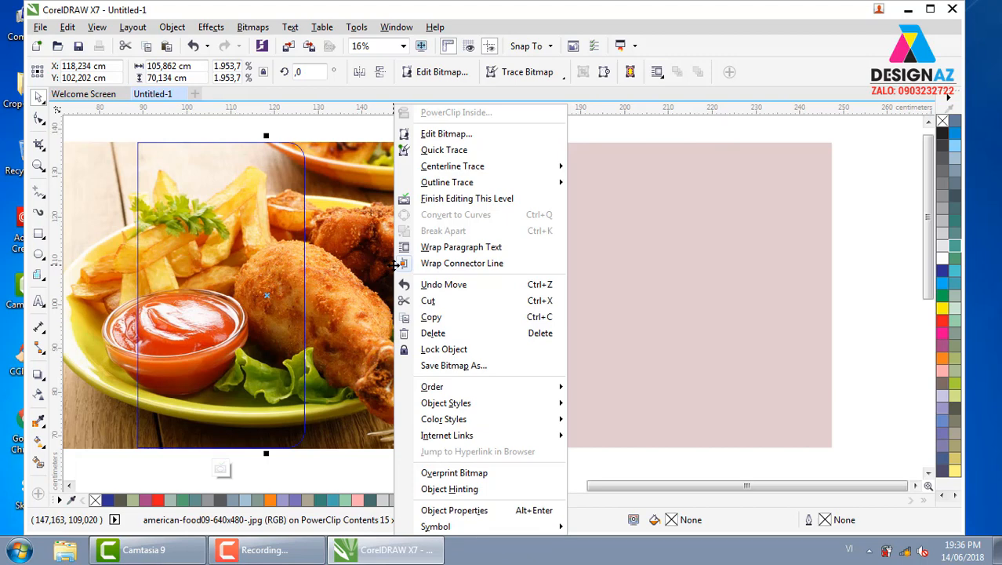
left_click(451, 199)
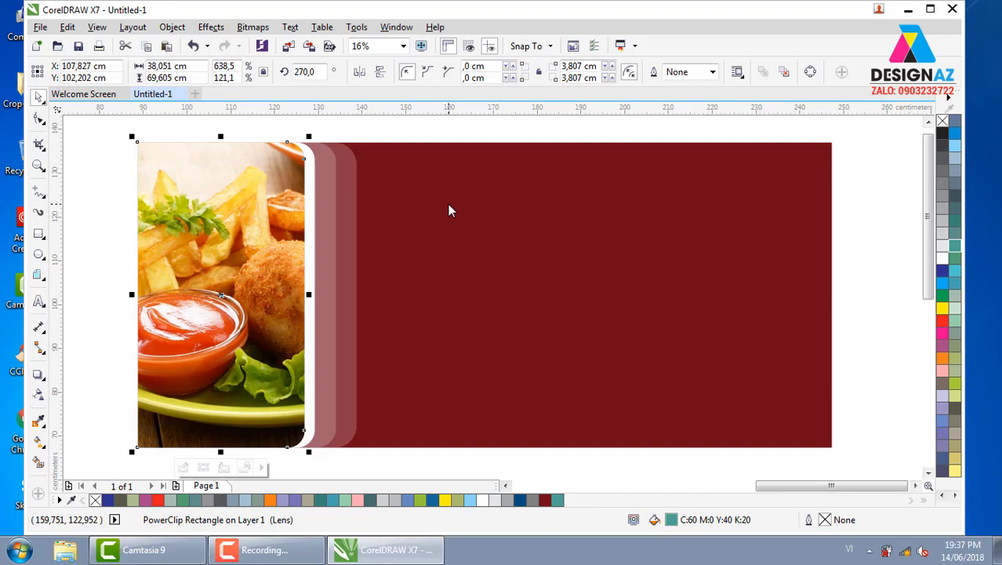
left_click(854, 321)
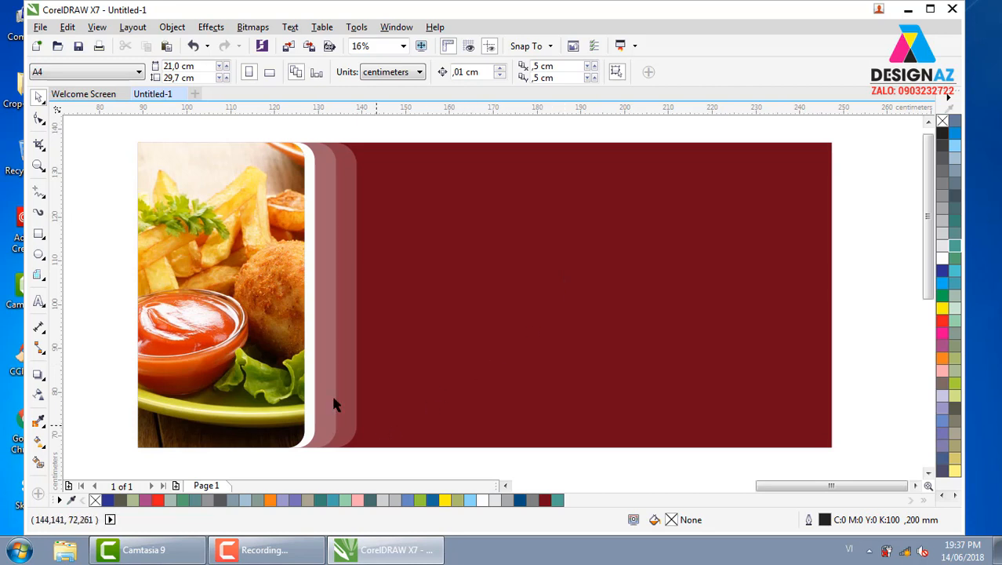
- Reopen the PowerClip contents and move the food photo slightly right and down within the rounded frame
left_click(263, 279)
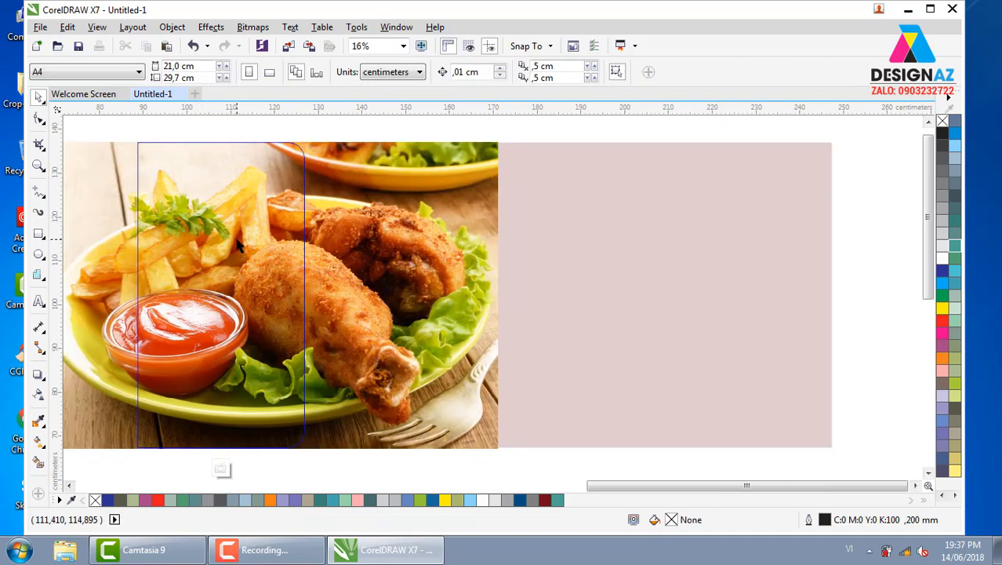
left_click(239, 247, "ctrl")
left_click_drag(357, 290, 415, 314)
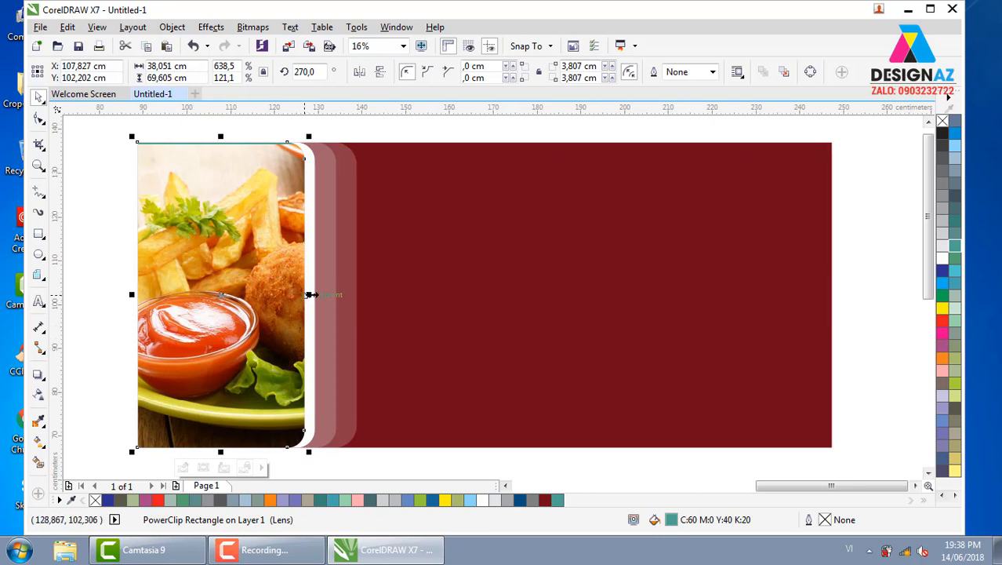
- Try widening the PowerClip photo frame to about 40.4 cm, undo the resize and deselect the frame
left_click_drag(309, 294, 319, 295)
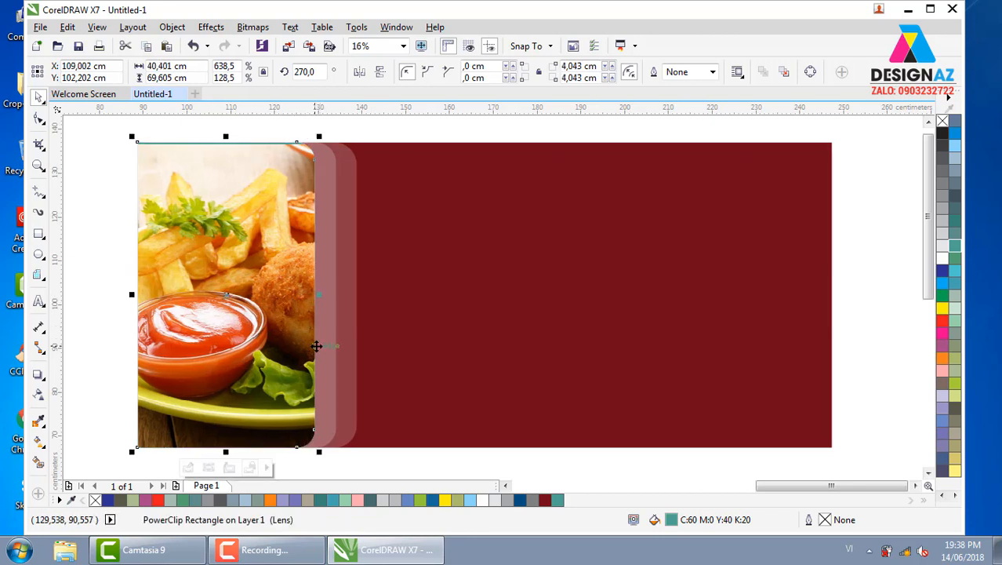
key("ctrl+z")
left_click(120, 263)
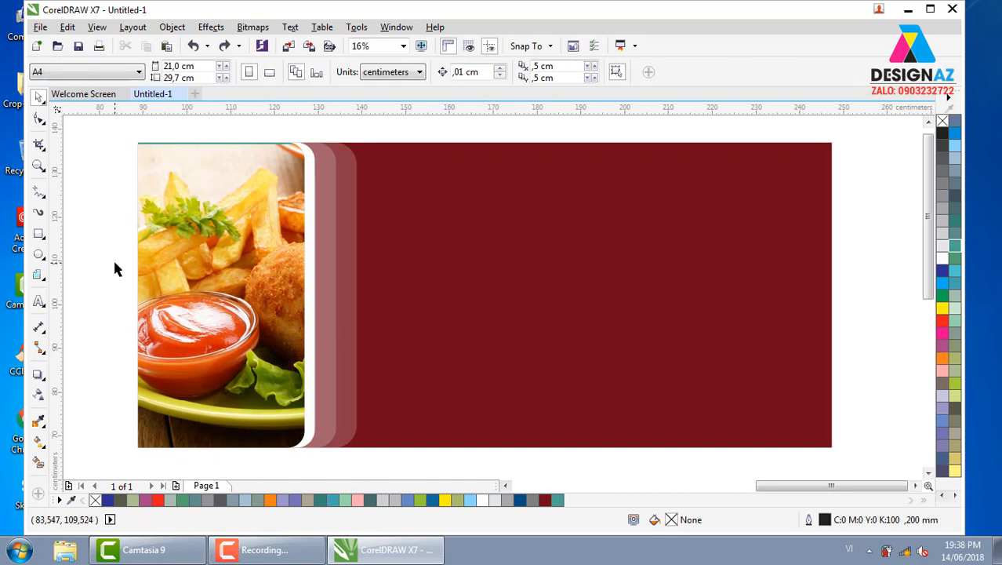
- Import Food Network logo 2003.png at about 23.7 × 23.3 cm and position it over the photo's rounded white edge
left_click(41, 28)
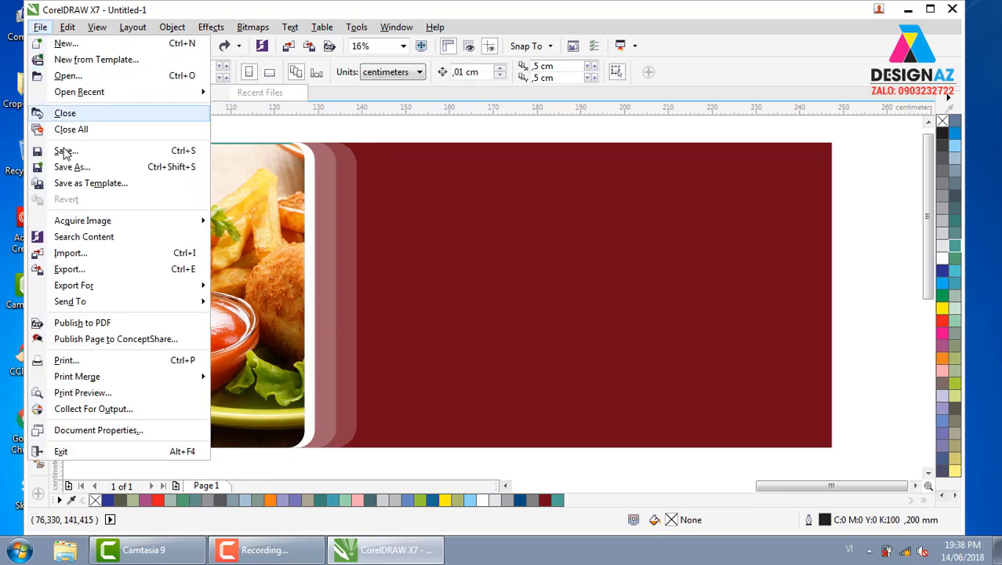
left_click(68, 252)
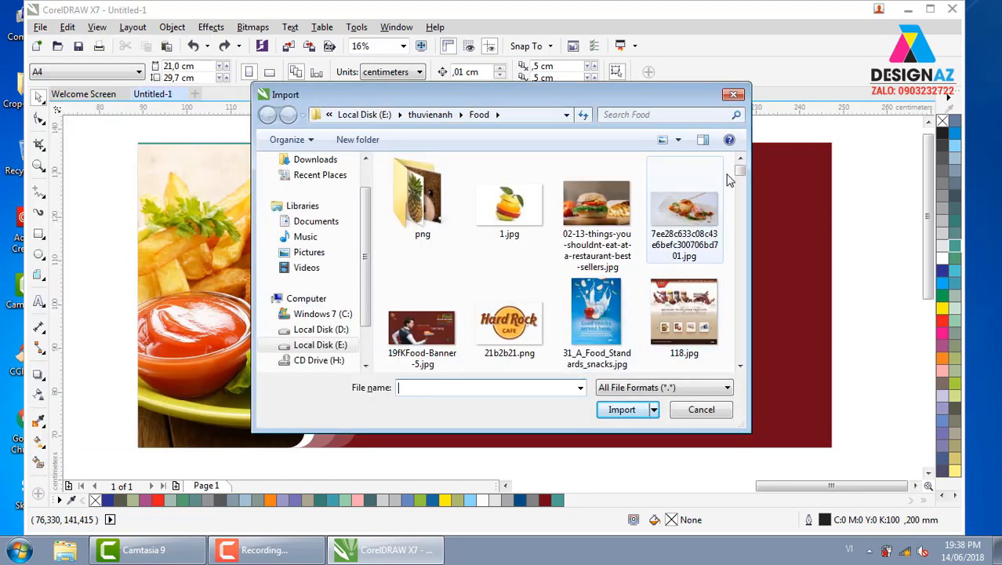
scroll(742, 185, "down", 3)
left_click_drag(742, 185, 737, 224)
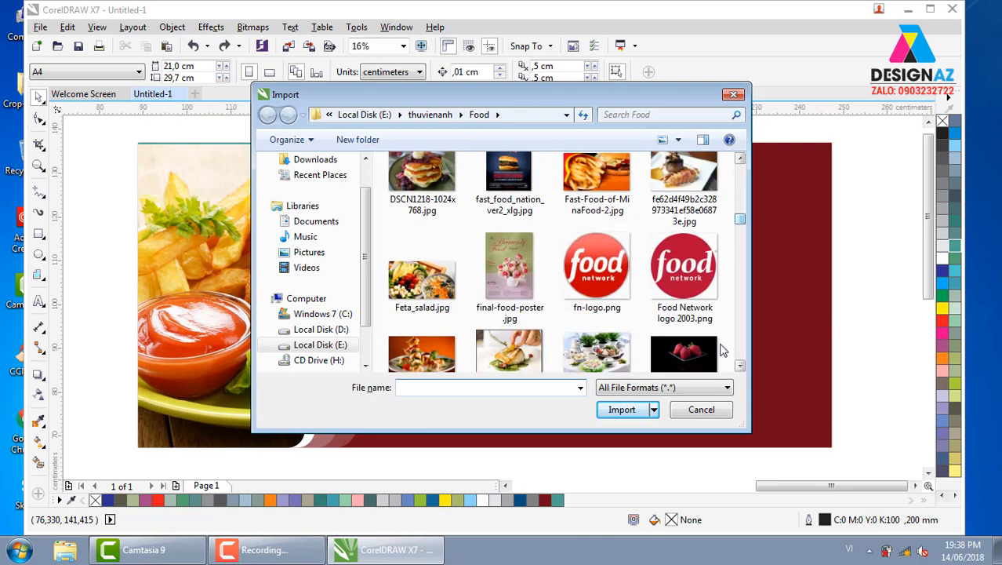
left_click(694, 279)
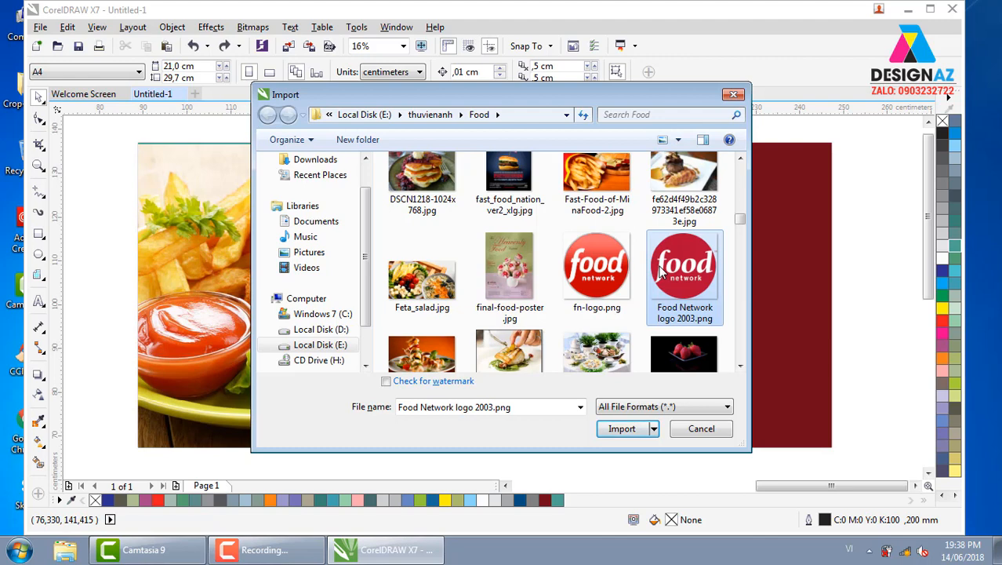
left_click(622, 430)
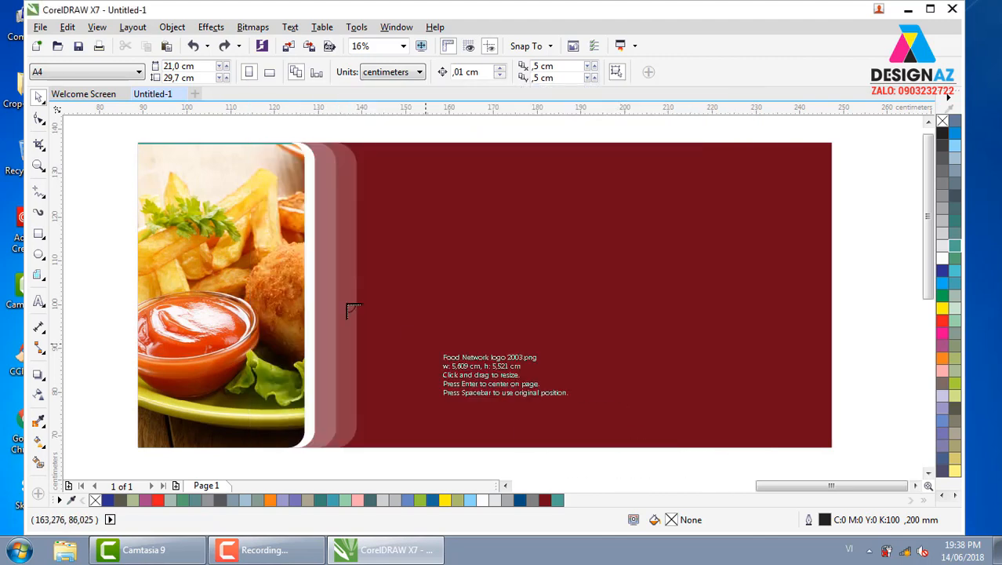
left_click_drag(259, 249, 371, 359)
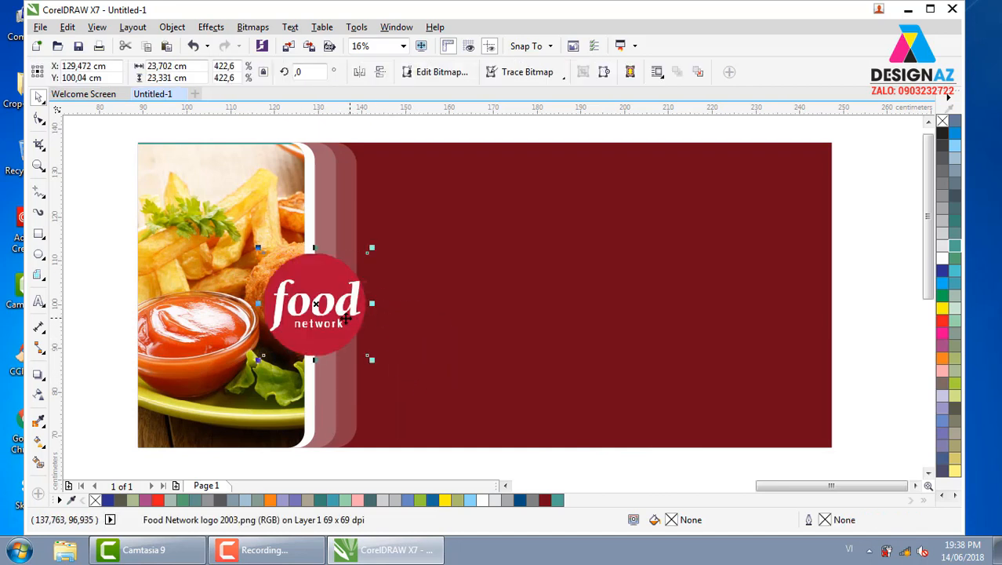
left_click_drag(343, 316, 342, 302)
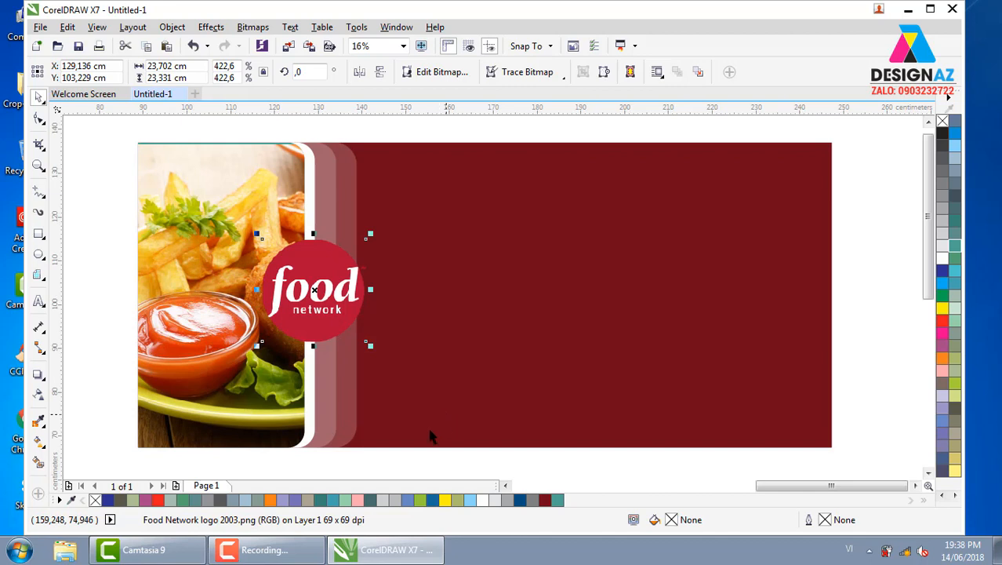
left_click(113, 303)
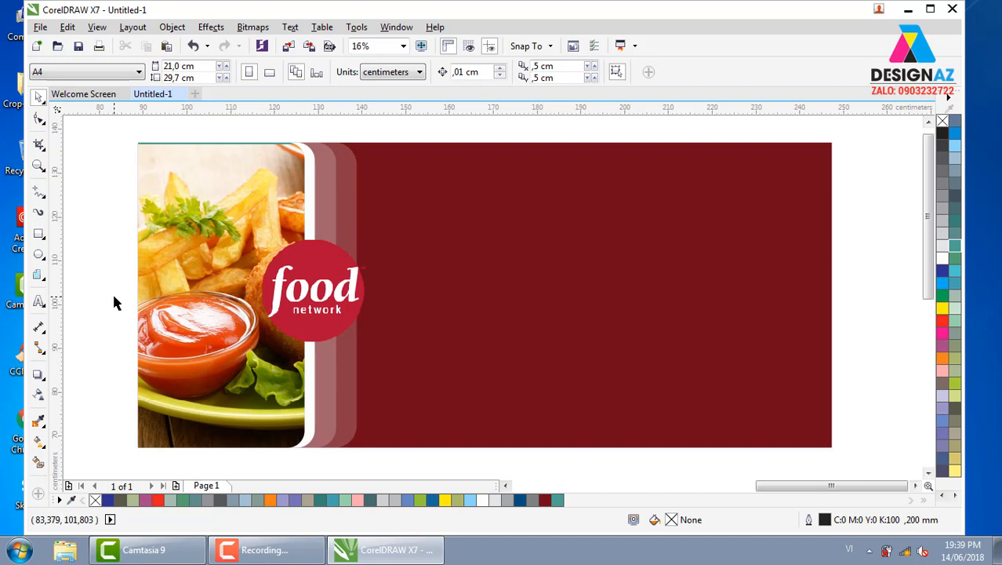
- Draw a circle about 28.7 cm in diameter on the dark red background and fill it white
left_click(44, 256)
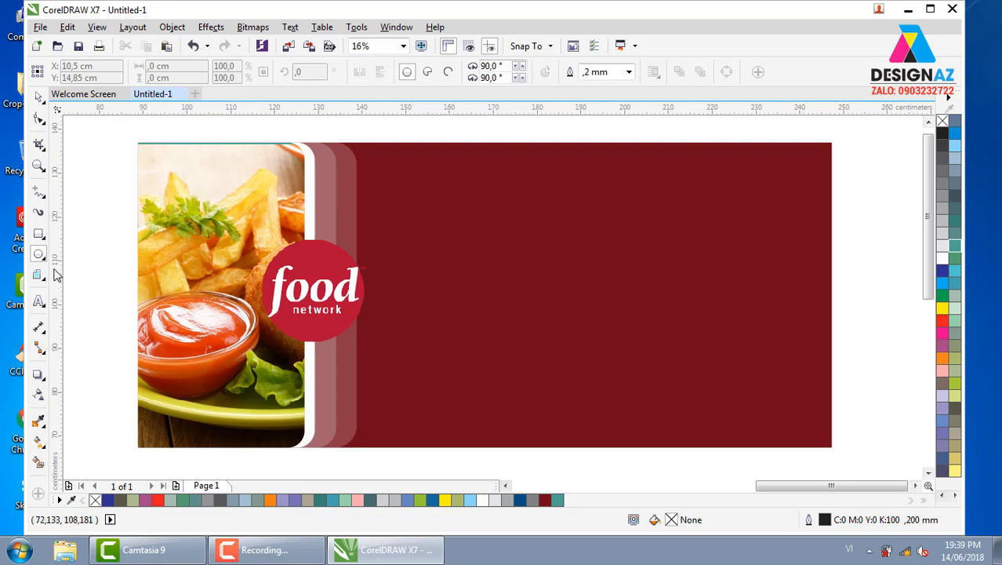
mouse_move(406, 223)
left_mouse_down()
mouse_move(549, 354)
mouse_move(638, 344)
mouse_move(524, 366)
mouse_move(508, 351)
left_mouse_up()
key("ctrl")
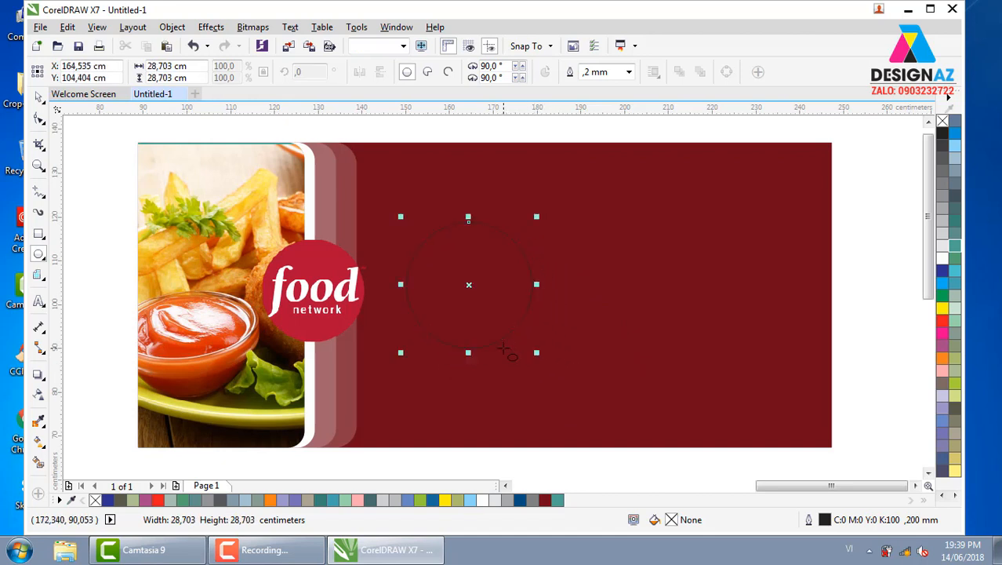
left_click(942, 262)
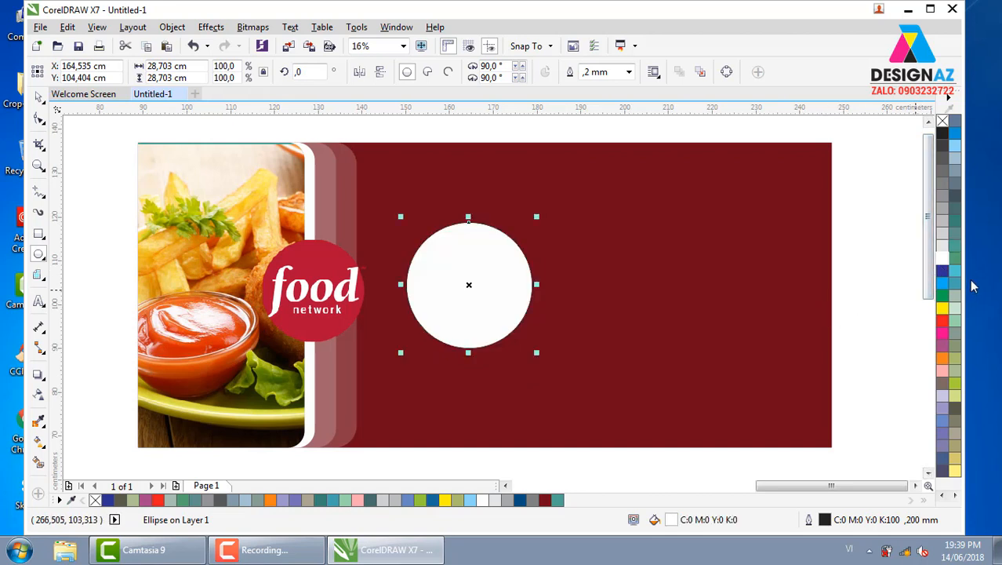
left_click(39, 100)
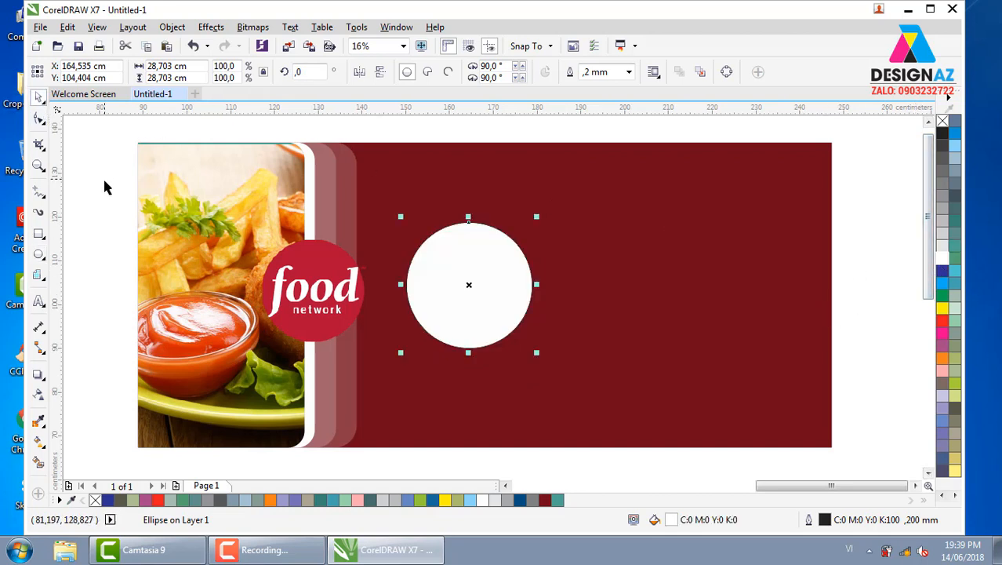
left_click(105, 184)
- Move the white circle over the food logo and send it back one level behind the logo
left_click(499, 294)
left_click_drag(478, 299, 355, 319)
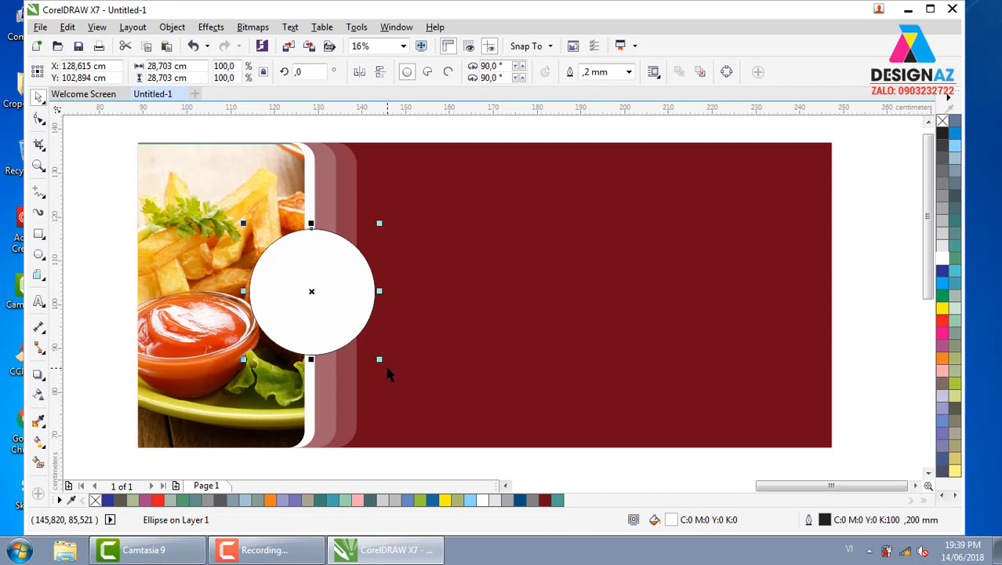
key("ctrl+Page_Down")
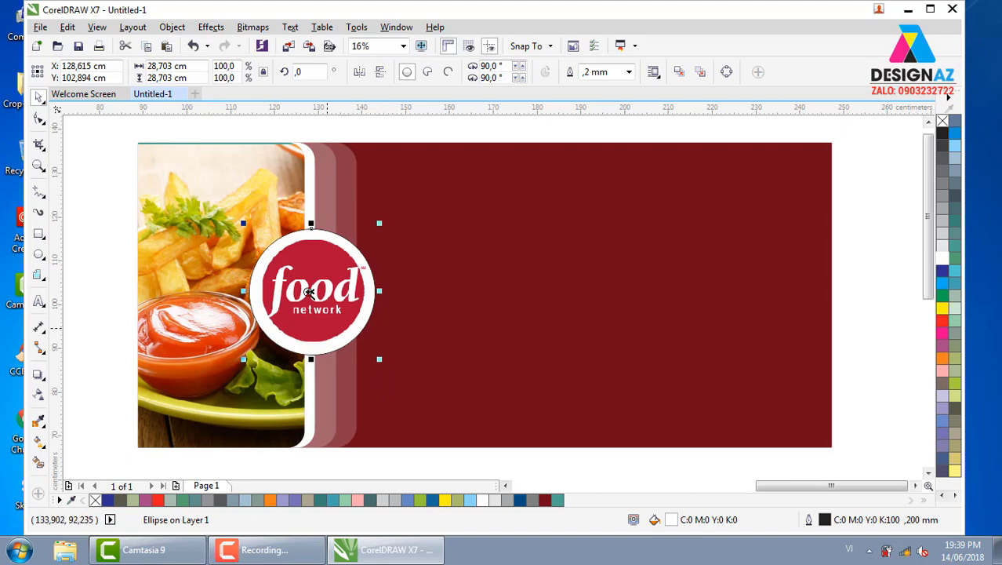
- Scale the white circle down to about 25.4 cm and nudge it so it is centred around the logo
key("F2")
left_click(333, 295)
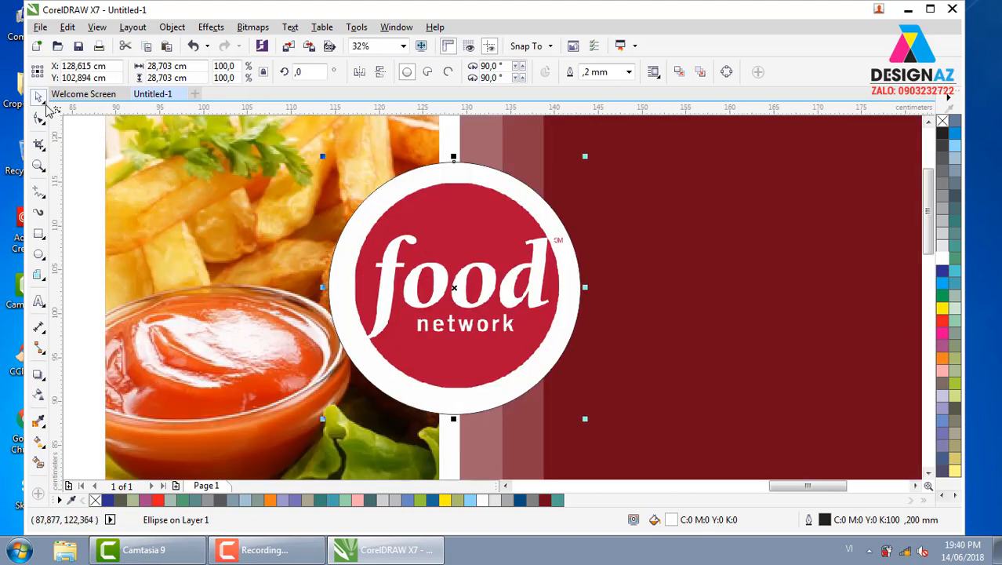
mouse_move(584, 157)
left_mouse_down()
mouse_move(566, 162)
mouse_move(564, 179)
mouse_move(570, 163)
left_mouse_up()
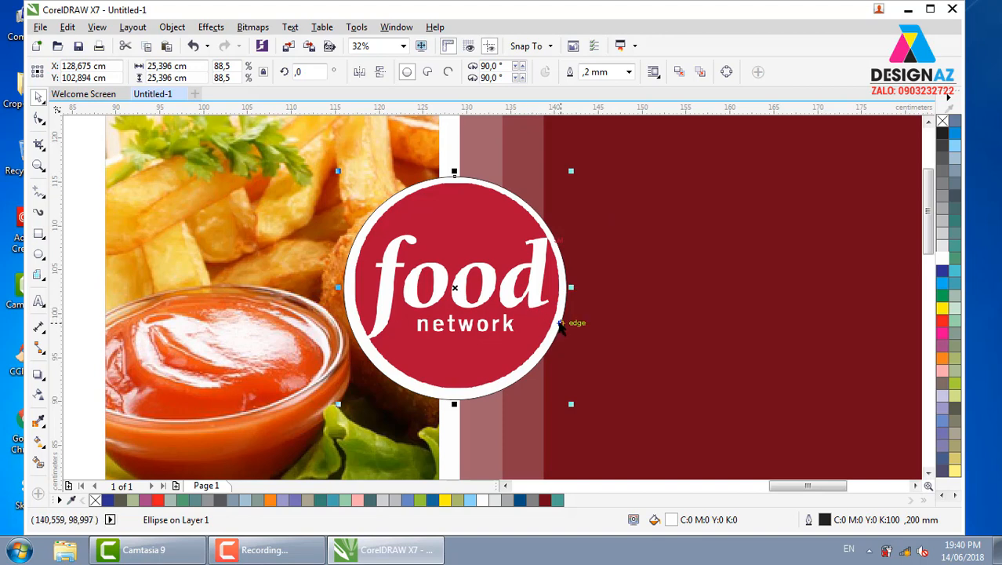
left_click_drag(560, 321, 560, 320)
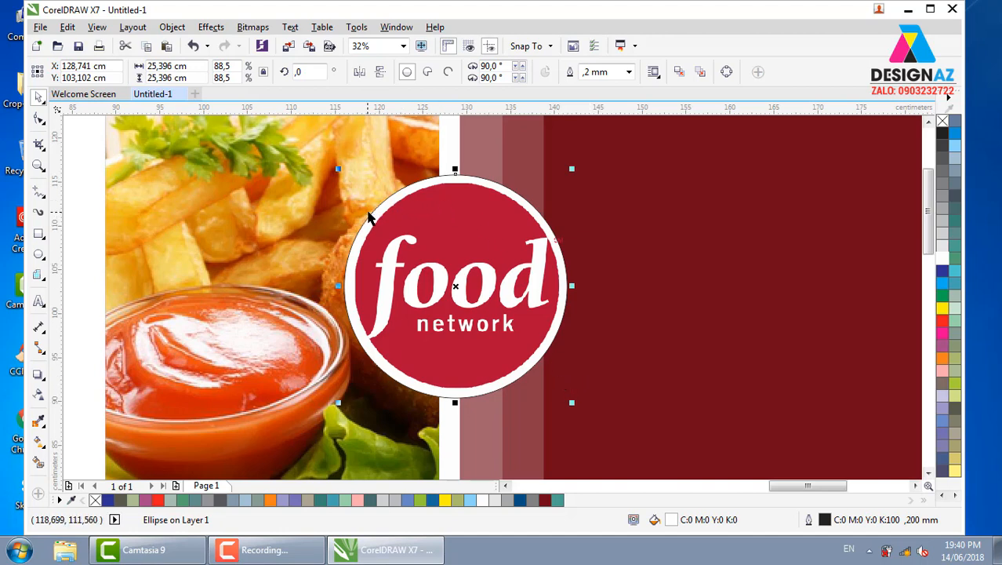
- Remove the outline from the white circle behind the logo and deselect it
scroll(577, 210, "up", 5)
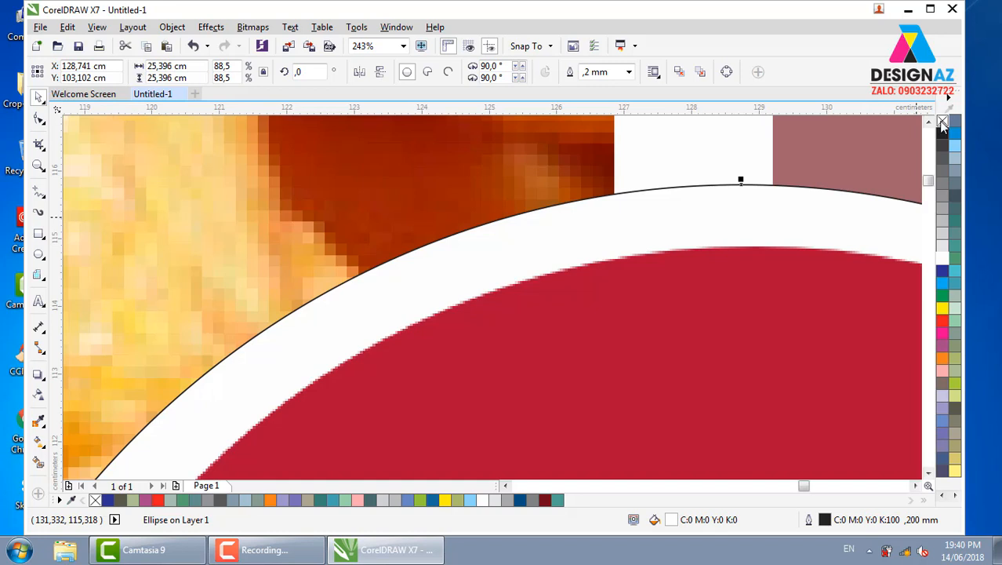
right_click(985, 122)
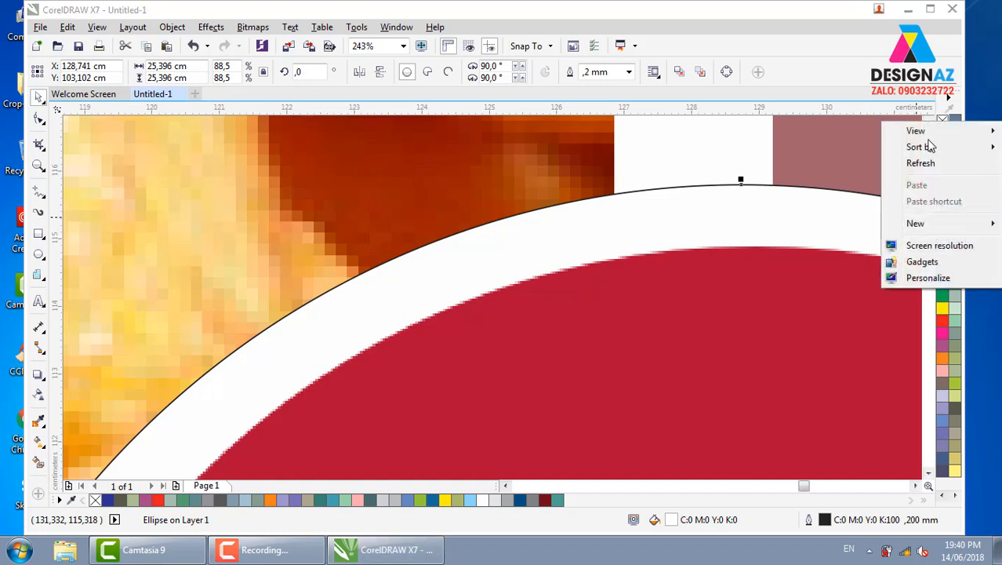
left_click(606, 223)
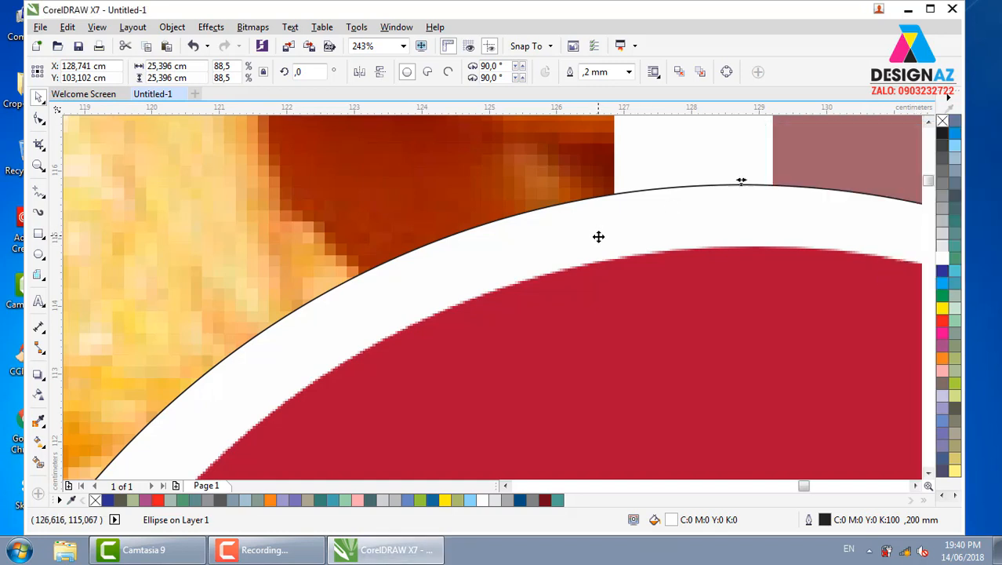
right_click(942, 121)
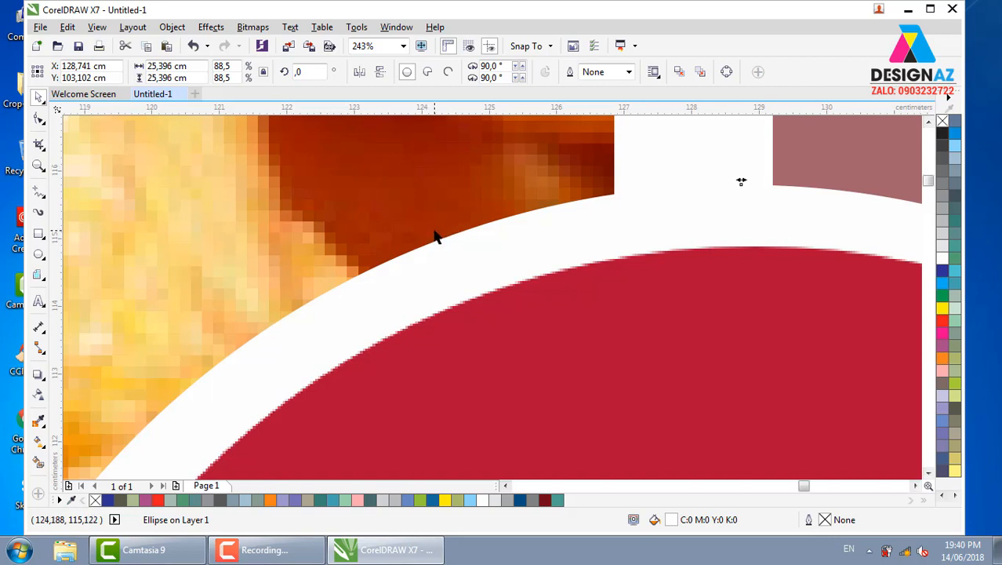
scroll(435, 237, "down", 6)
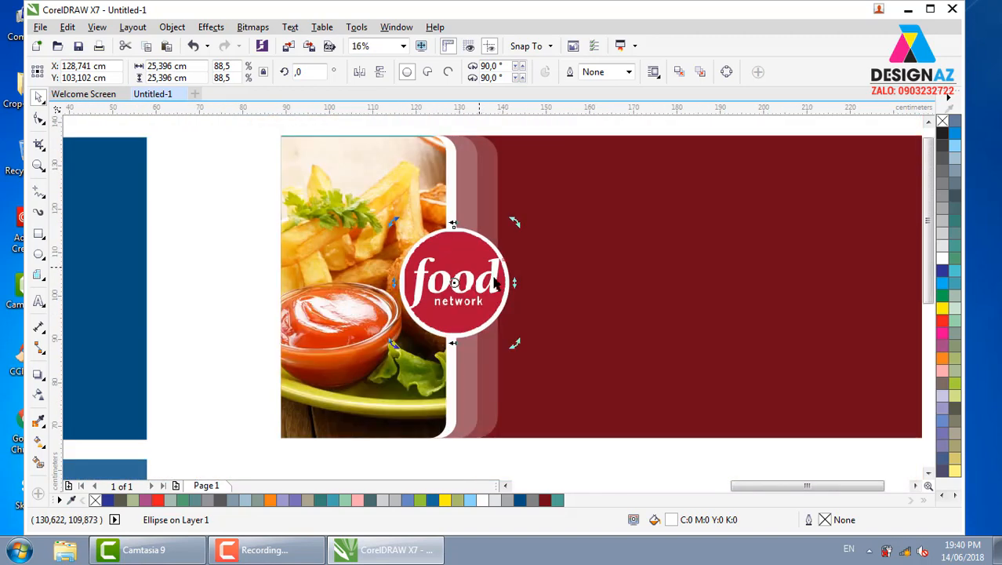
left_click(190, 261)
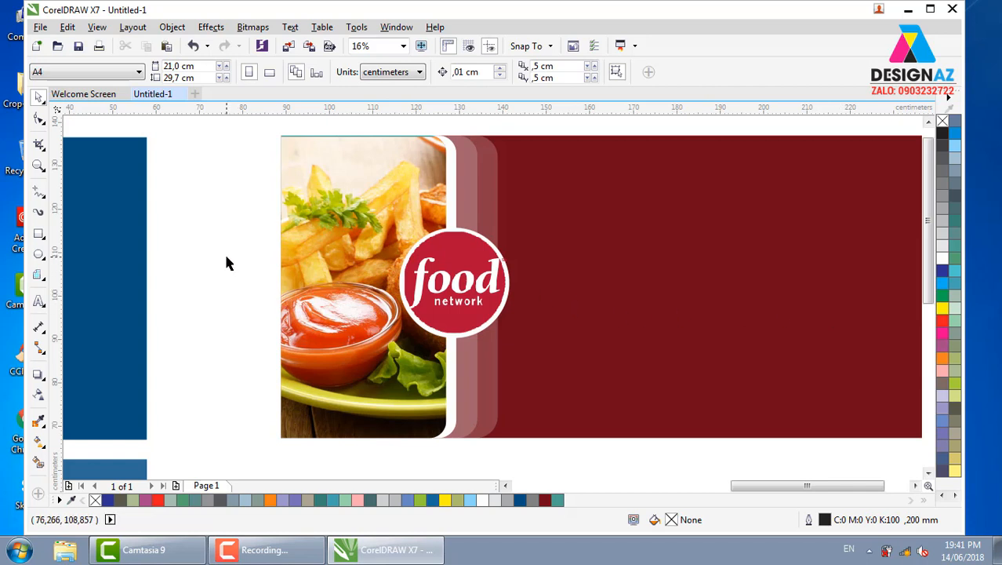
- Try enlarging the food logo from its corner and undo the resize
left_click(506, 308)
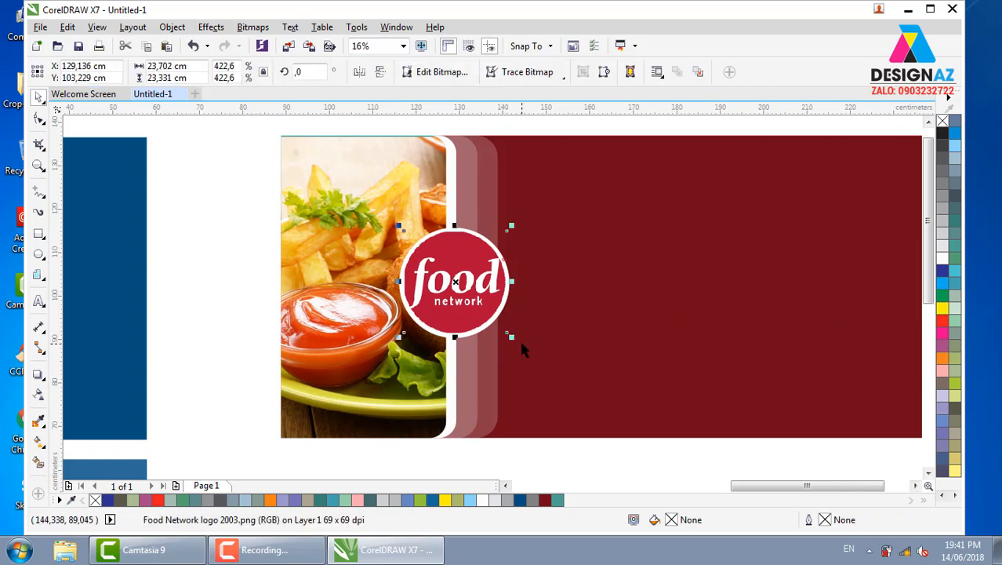
left_click_drag(371, 203, 574, 358)
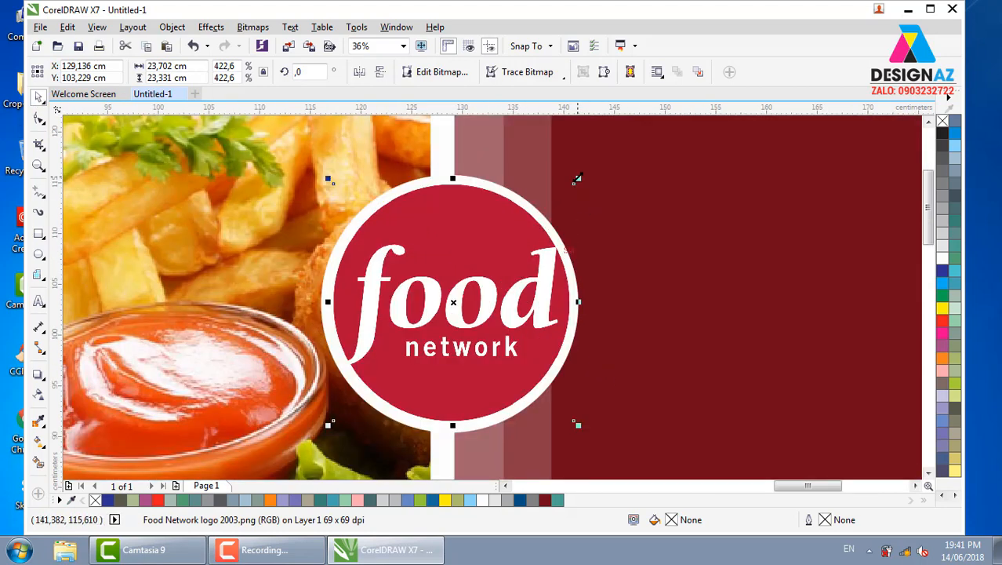
left_click_drag(576, 179, 618, 152)
key("ctrl+z")
- Create an enlarged copy of the white circle about 27.9 cm in diameter and send it behind the logo
left_click(617, 145)
left_click(504, 201)
left_click(490, 182)
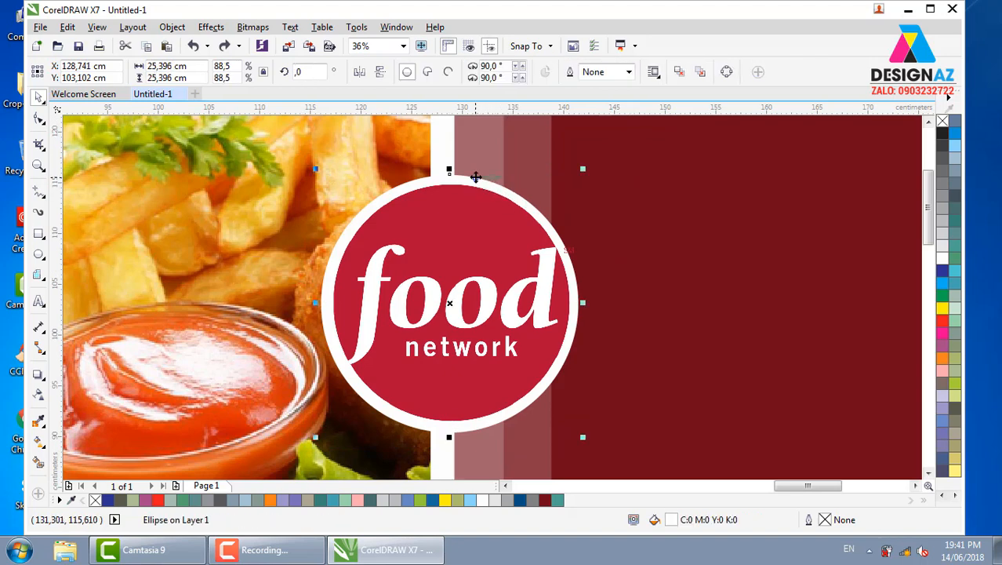
left_click_drag(583, 168, 596, 155)
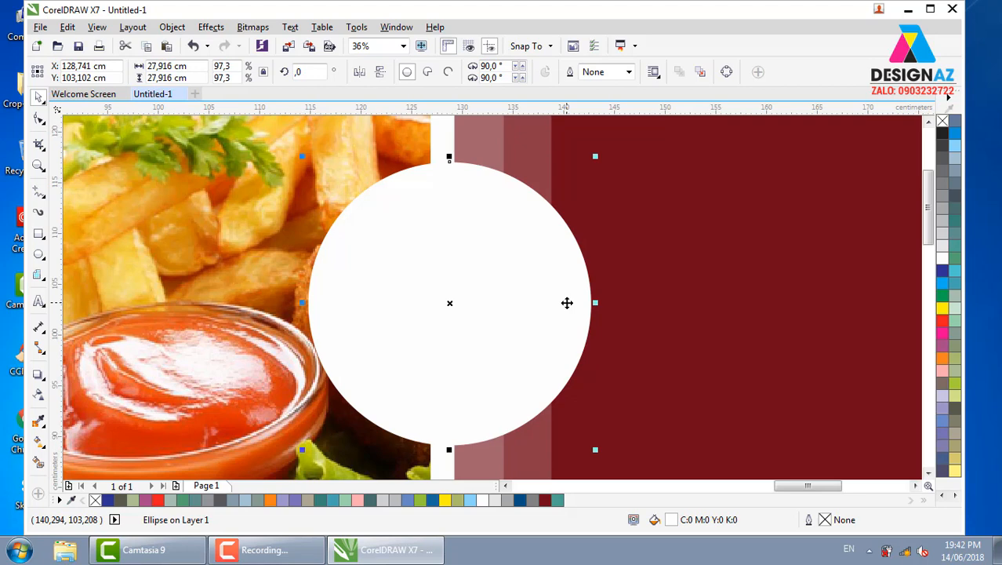
key("ctrl+Page_Down")
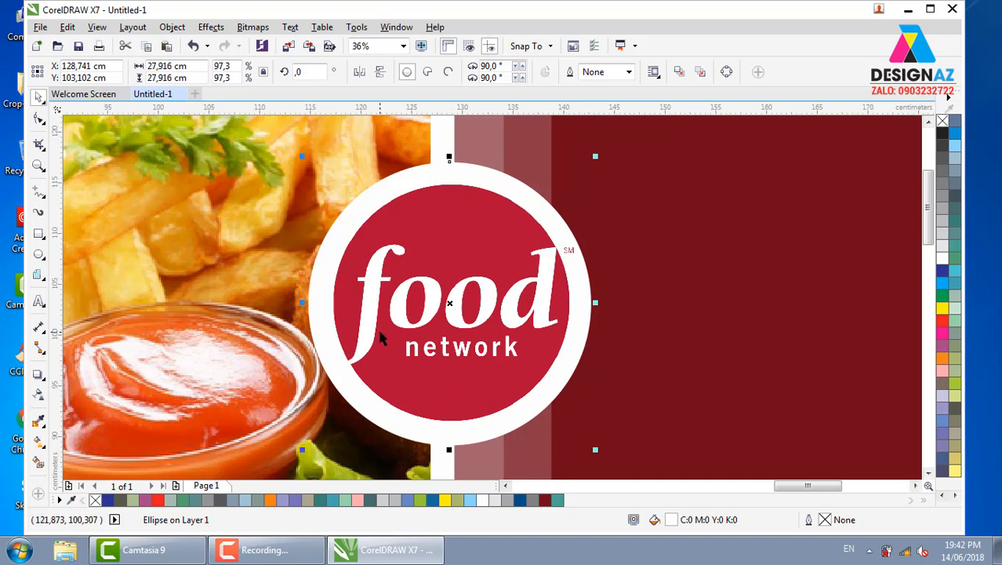
- Give the larger circle a white hairline outline with no fill and apply uniform transparency of 50
right_click(944, 261)
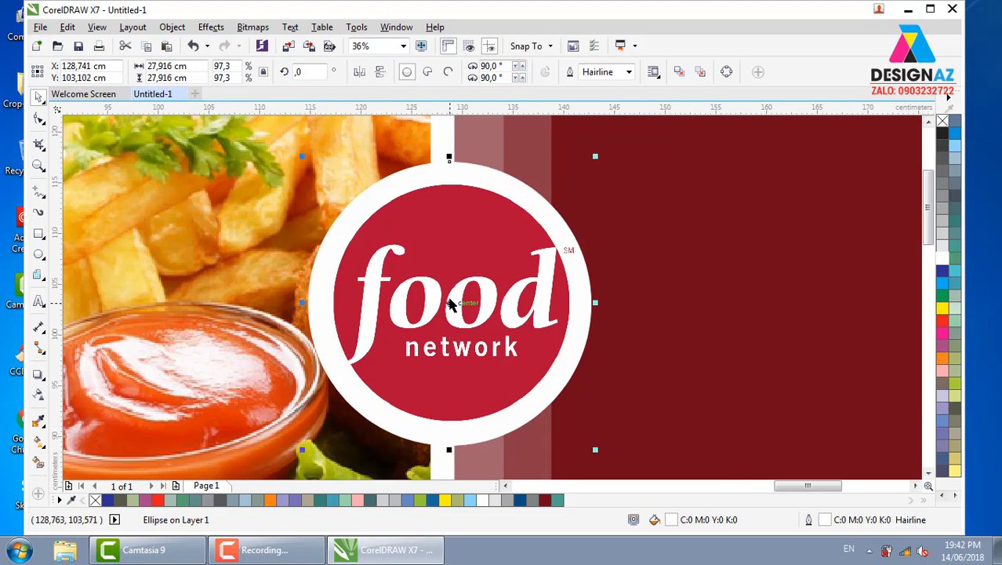
left_click(942, 122)
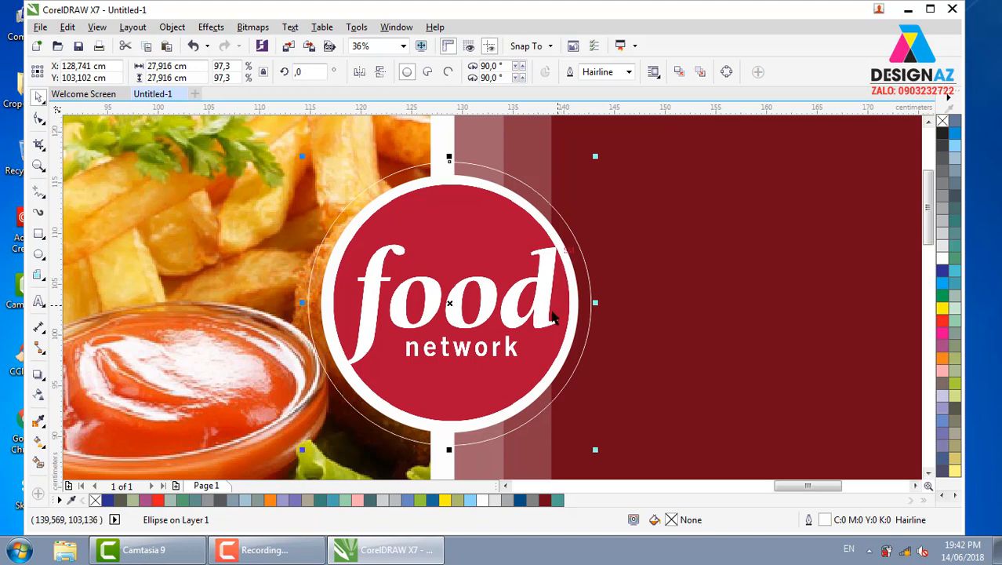
left_click(40, 396)
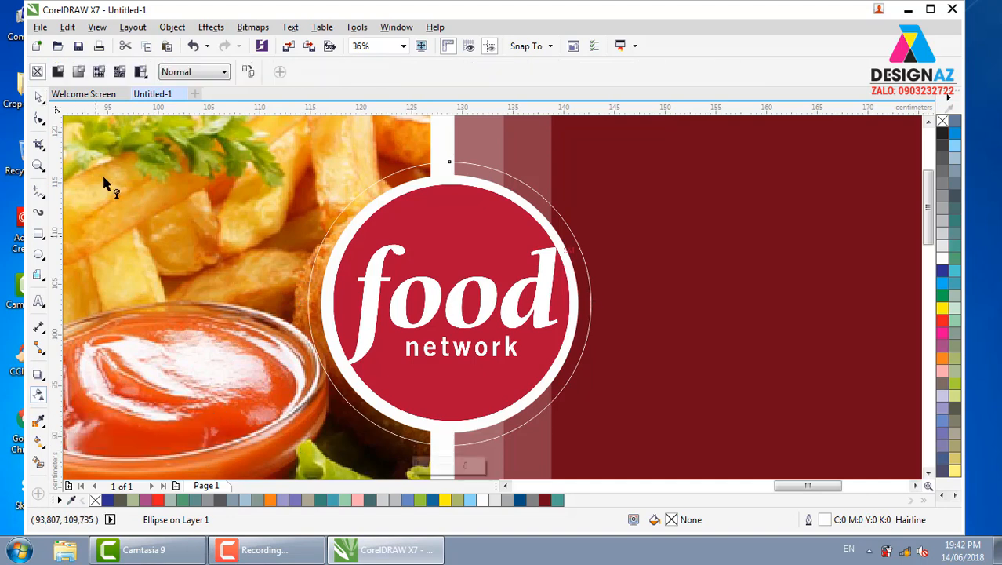
left_click(57, 71)
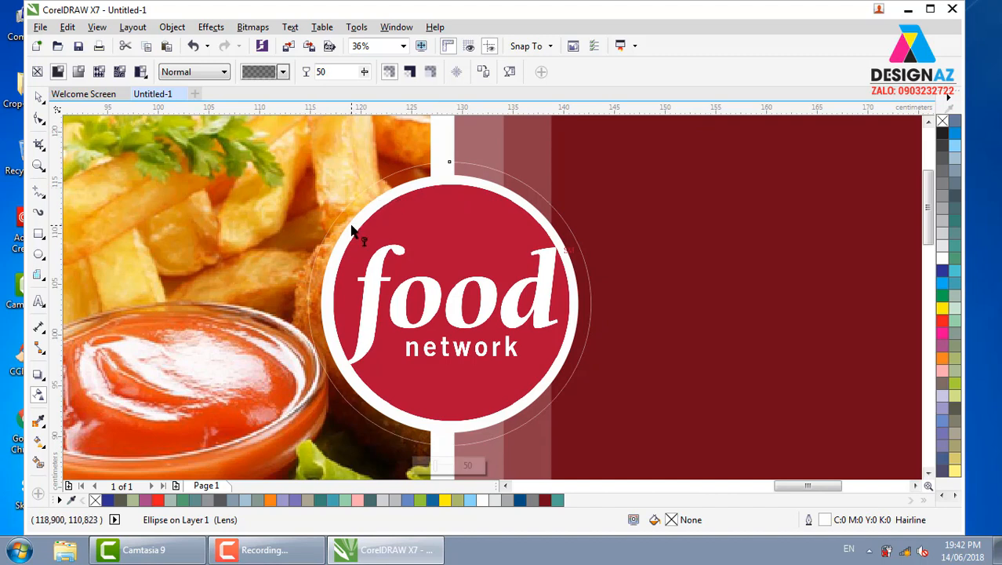
key("space")
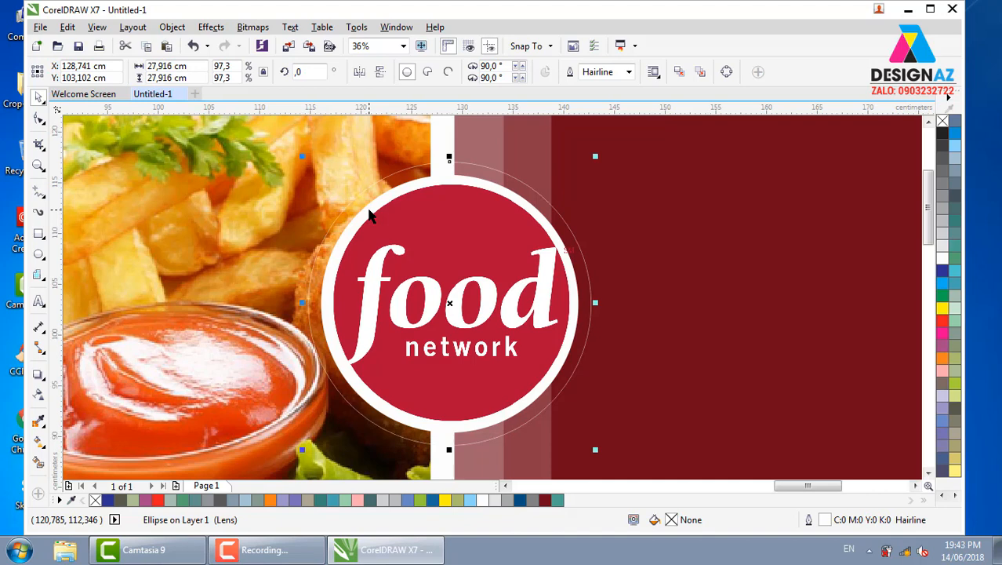
- Place a copy of the dark red background rectangle directly below the food banner
scroll(374, 217, "down", 5)
left_click(503, 323)
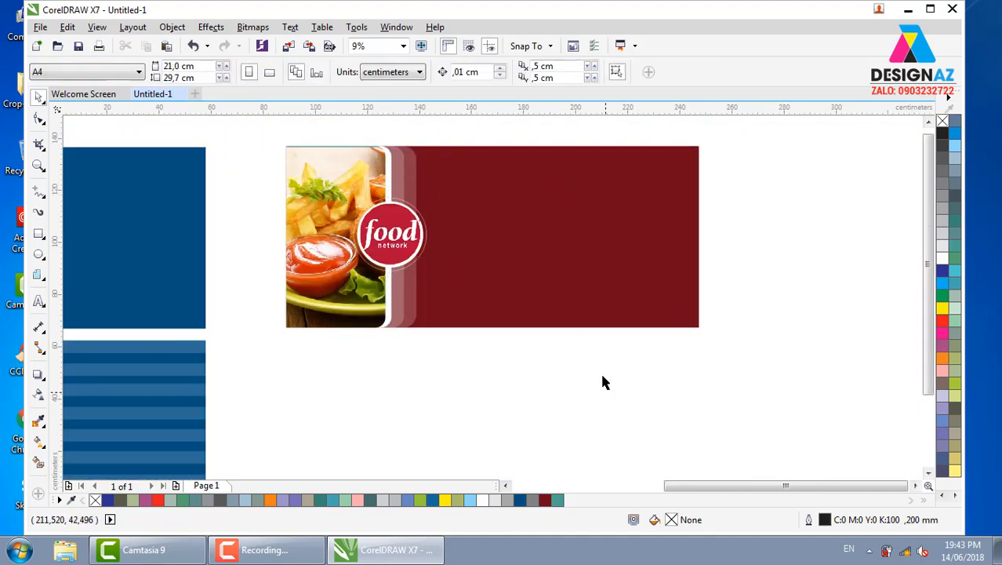
left_click_drag(556, 284, 557, 467)
key("ctrl+z")
left_click_drag(595, 188, 592, 375)
right_click(592, 375)
left_click(760, 331)
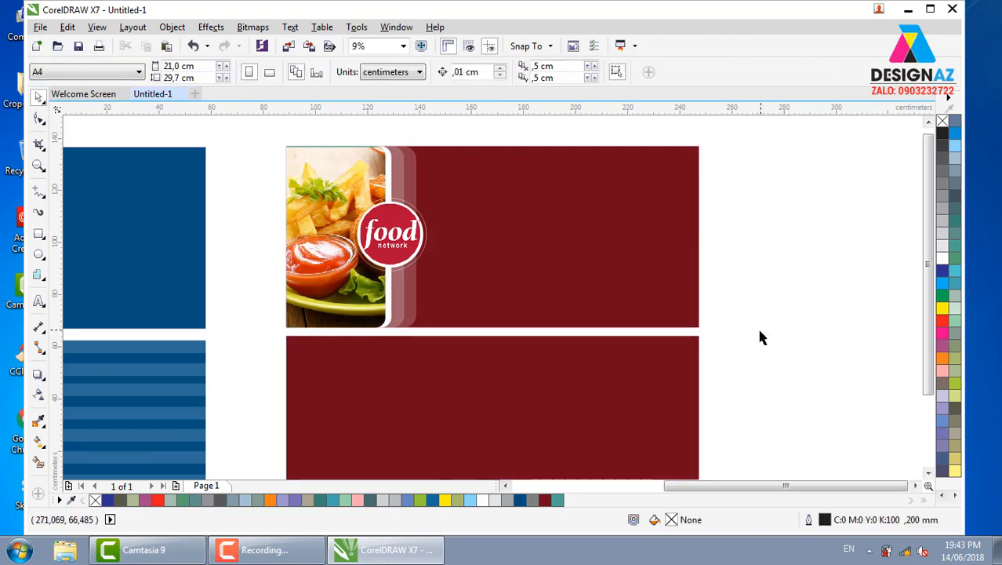
- Start an image import for the lower dark red banner and go up to the thuvienanh folder on drive E
scroll(747, 330, "down", 2)
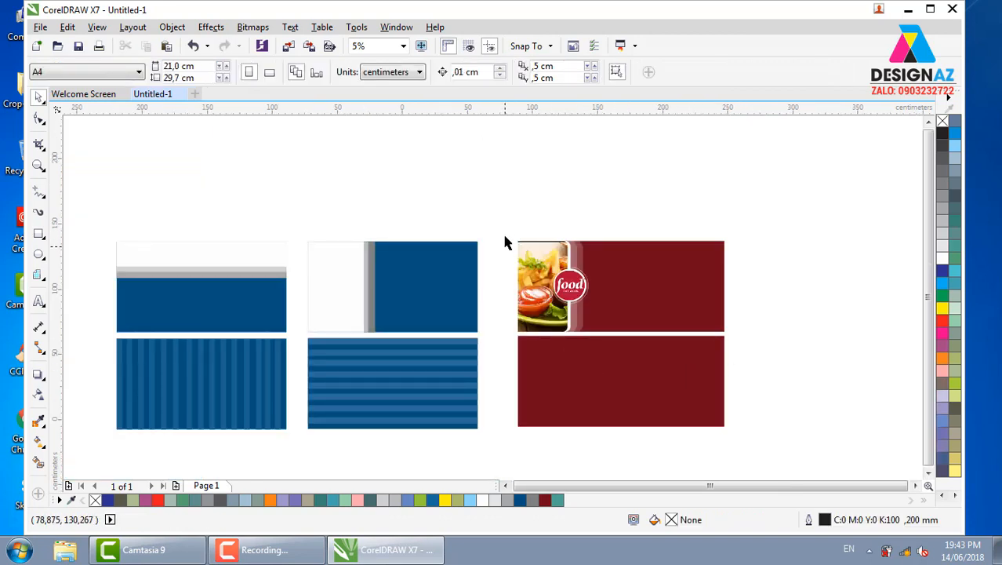
left_click_drag(505, 235, 745, 435)
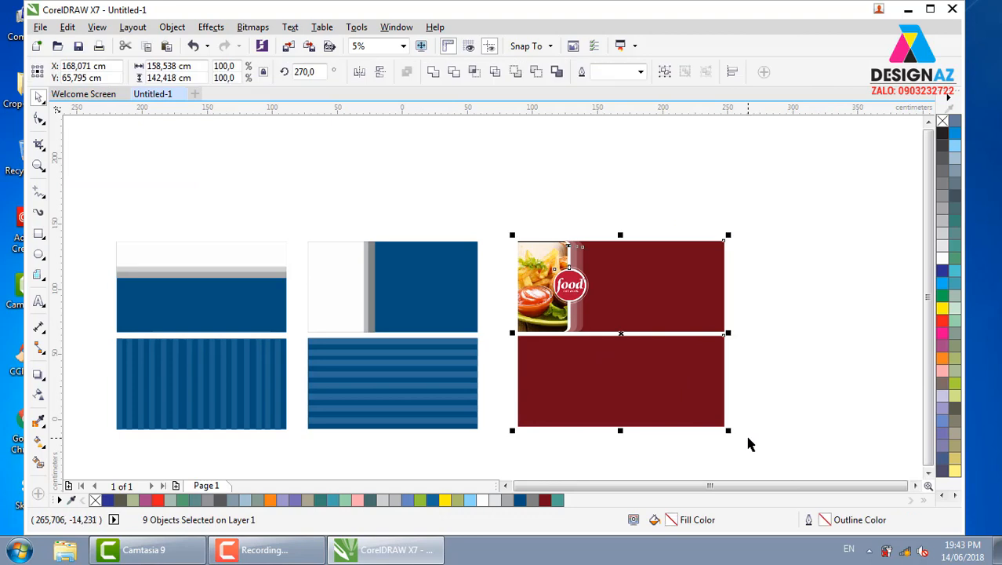
left_click(657, 207)
key("z")
left_click_drag(488, 226, 780, 439)
left_click(38, 96)
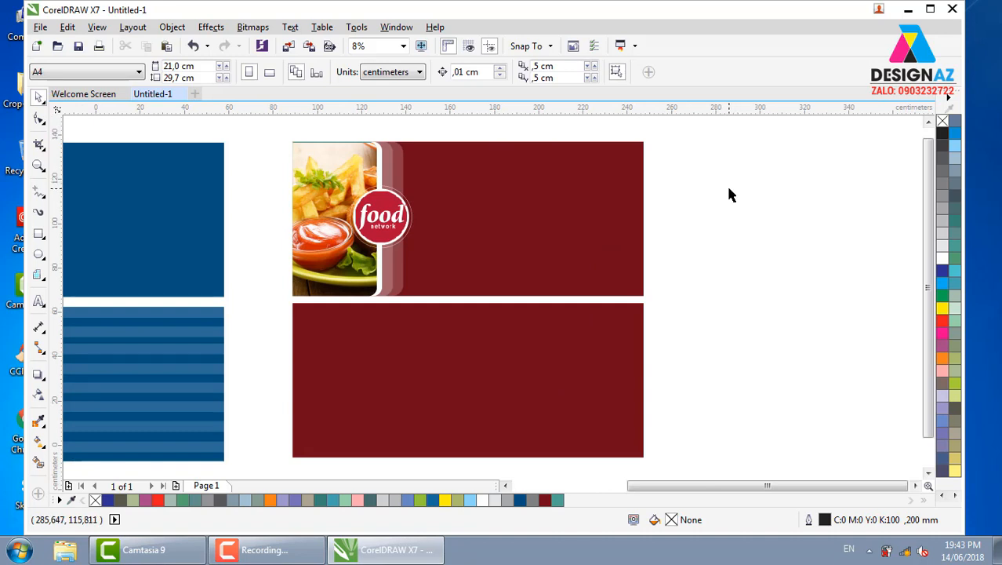
left_click(43, 29)
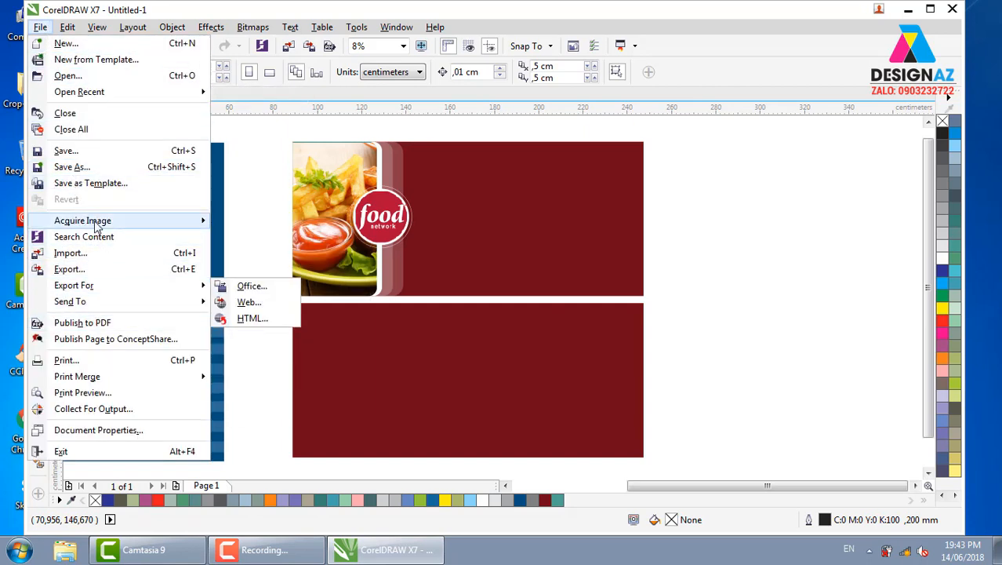
left_click(105, 253)
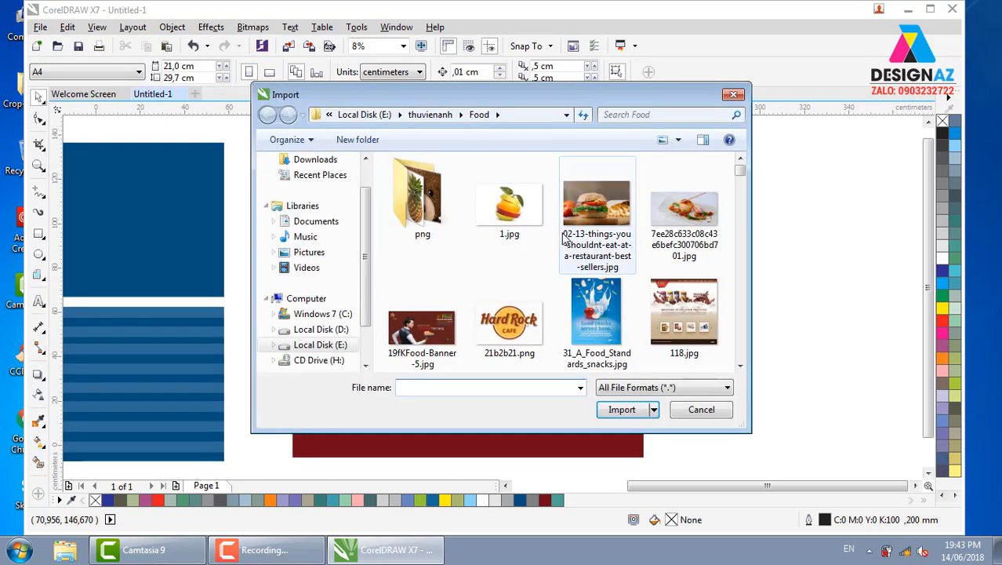
left_click(432, 116)
left_click(522, 251)
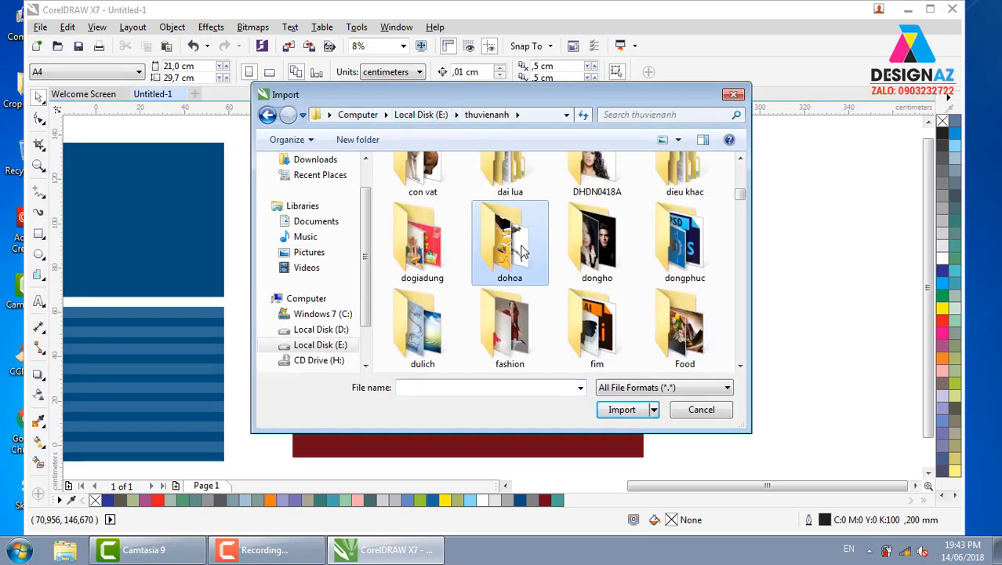
- Import kate-winslet-2015-lancome-lg.jpg from the nước hoa folder, placing it about 107.6 × 69.5 cm against the lower dark red rectangle's left edge
scroll(522, 250, "down", 5)
key("Right")
key("Right")
key("Right")
key("Right")
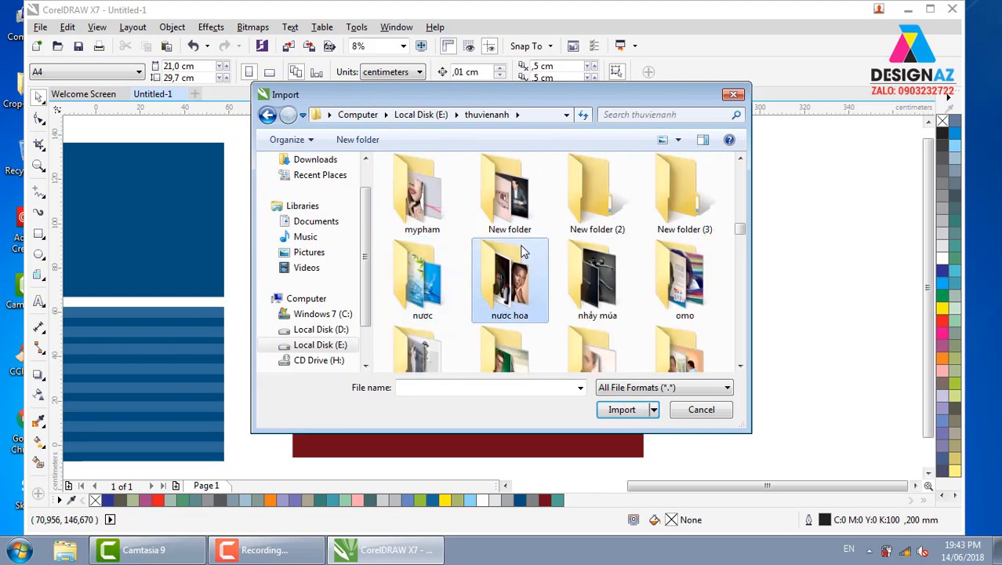
double_click(524, 251)
left_click_drag(740, 180, 737, 343)
left_click(513, 224)
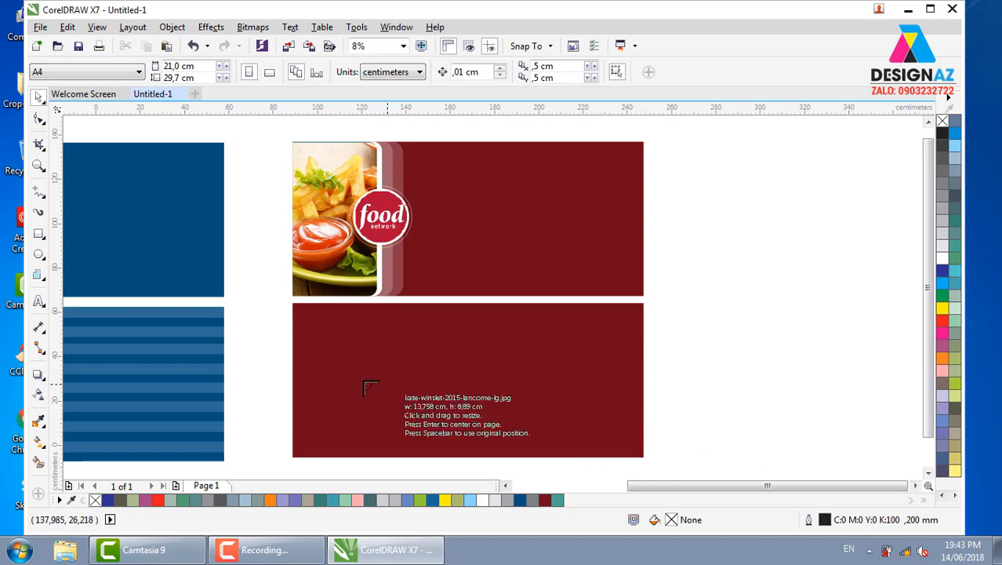
left_click_drag(292, 304, 531, 455)
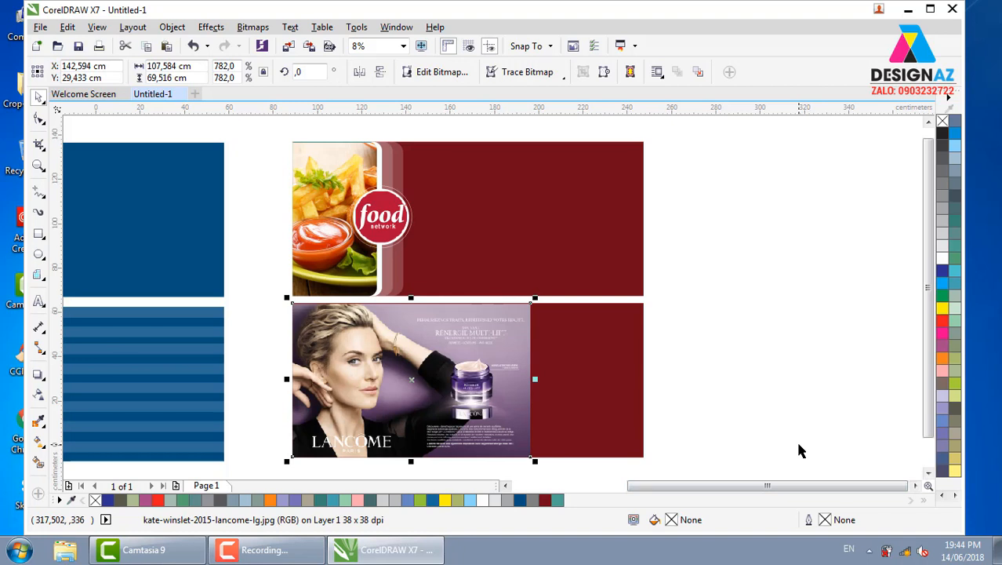
key("z")
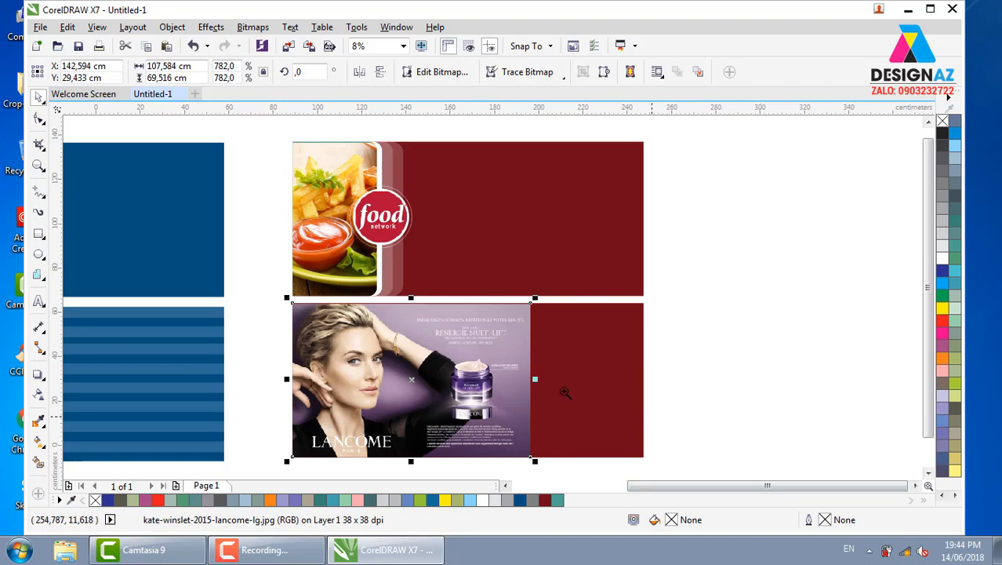
left_click_drag(282, 291, 655, 467)
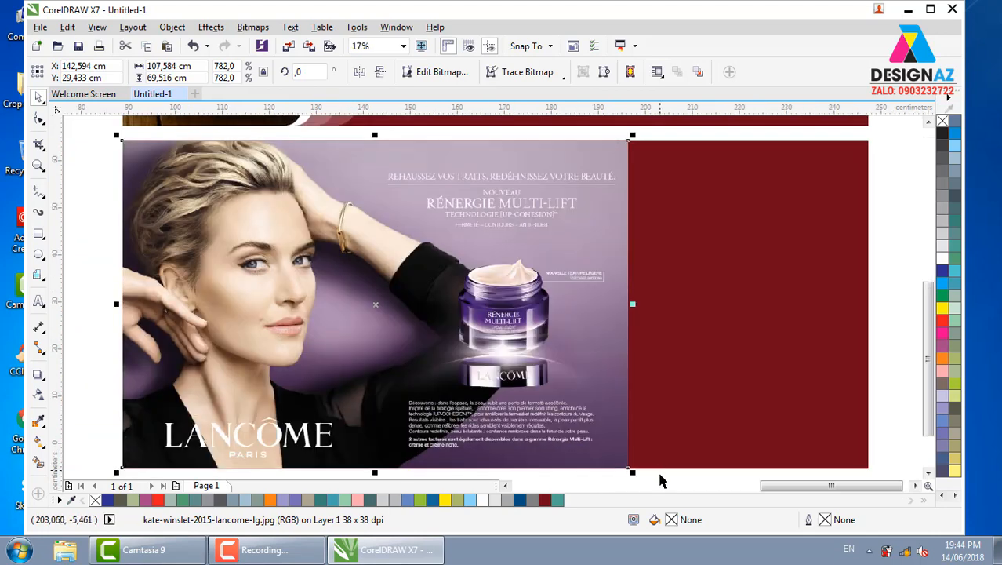
left_click(38, 119)
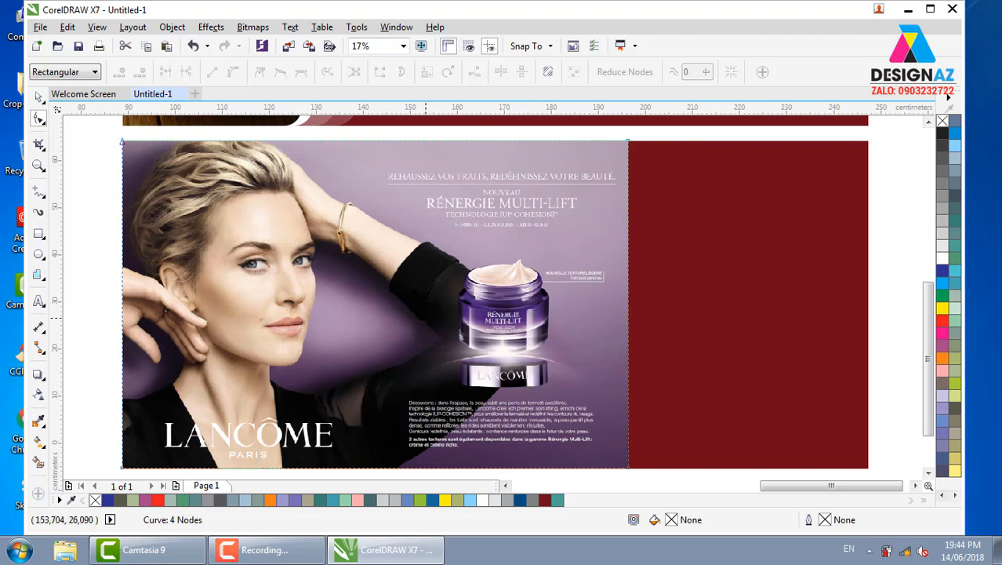
left_click(38, 96)
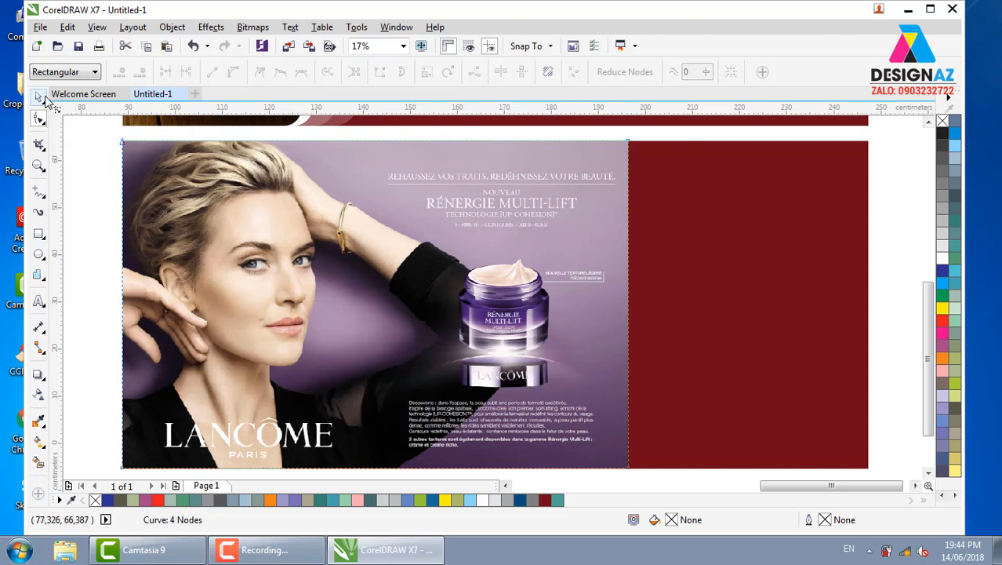
key("Escape")
- Apply a linear fountain transparency to the Lancôme photo, fading it from the woman's face rightward into the dark red background
left_click(372, 289)
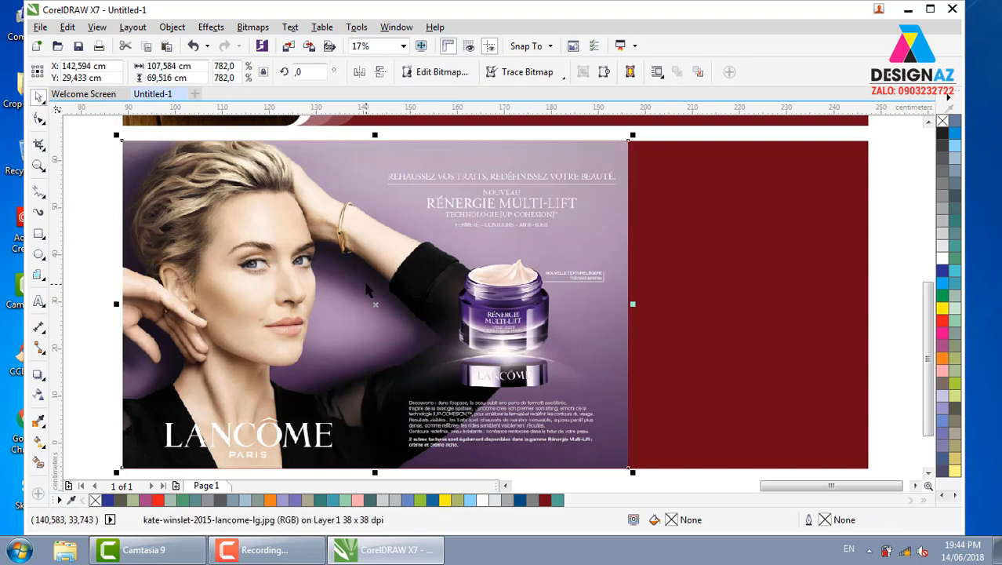
left_click(39, 395)
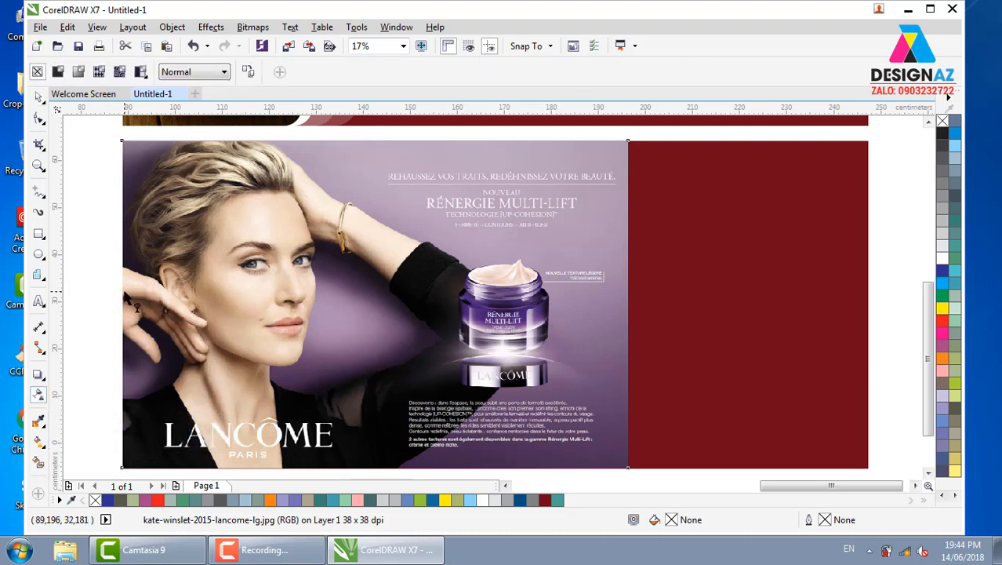
left_click_drag(110, 287, 557, 283)
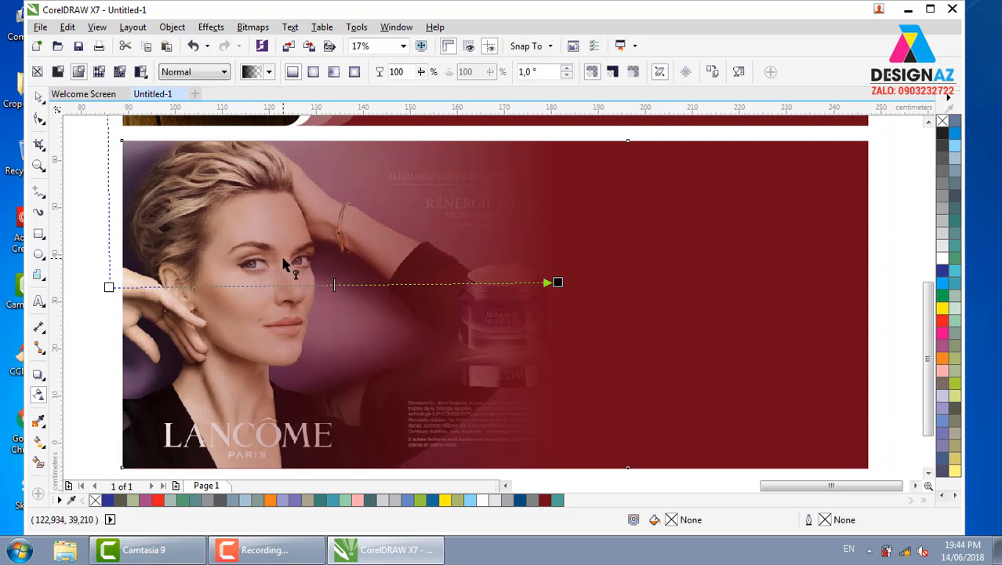
left_click_drag(289, 252, 512, 245)
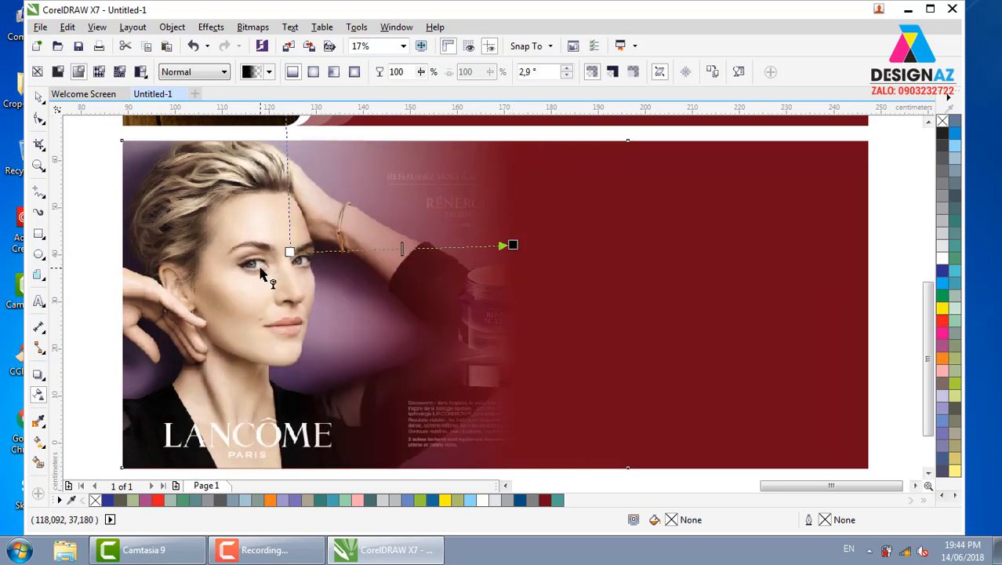
left_click_drag(285, 302, 494, 304)
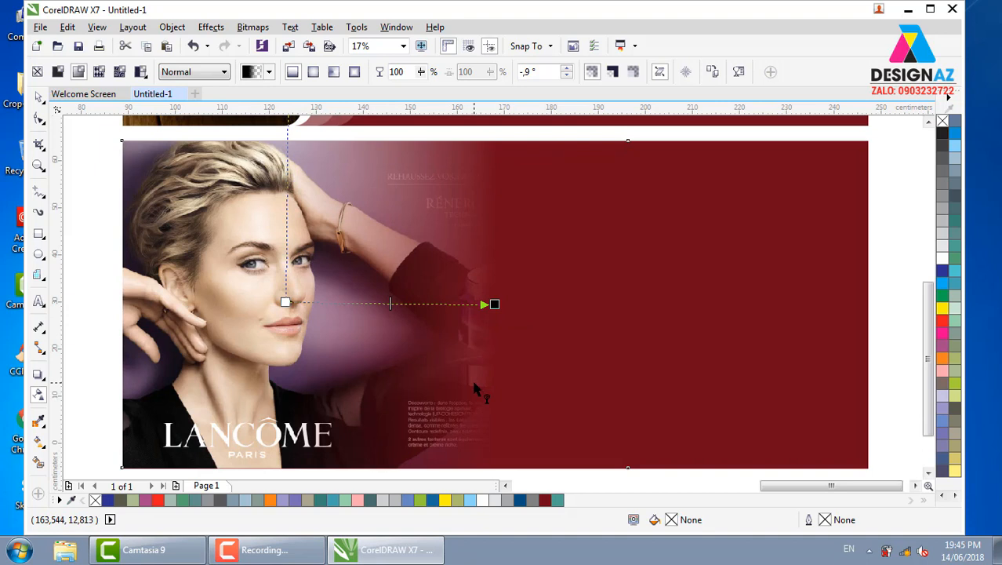
- Try an elliptical fountain transparency centred on the woman's face and undo it
left_click(312, 73)
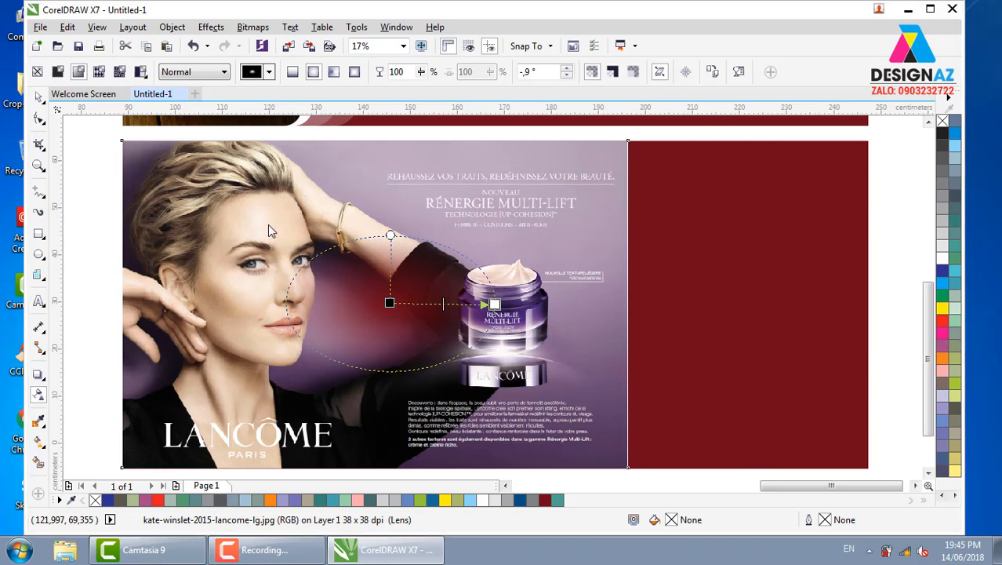
left_click_drag(390, 302, 265, 291)
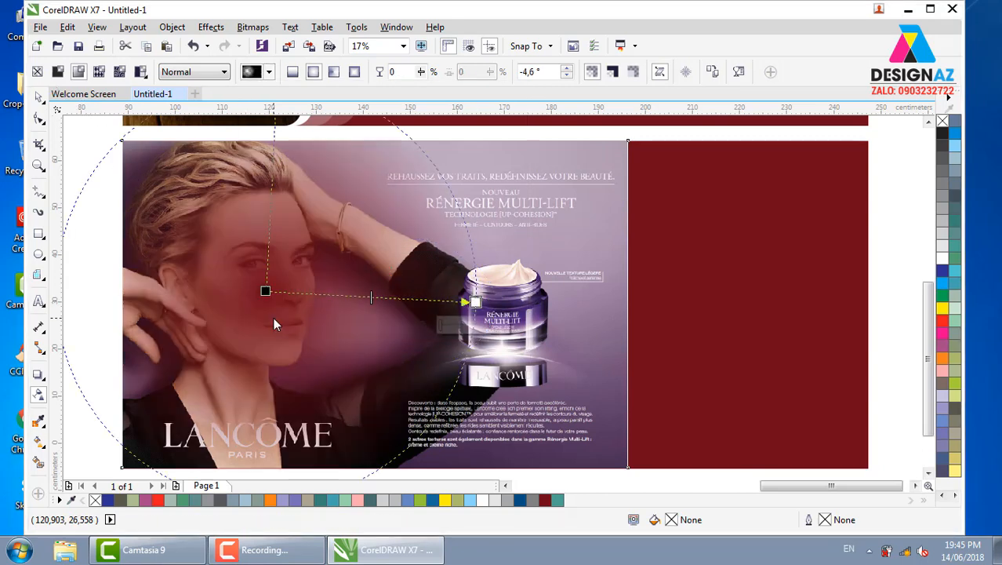
key("ctrl+z")
key("ctrl+z")
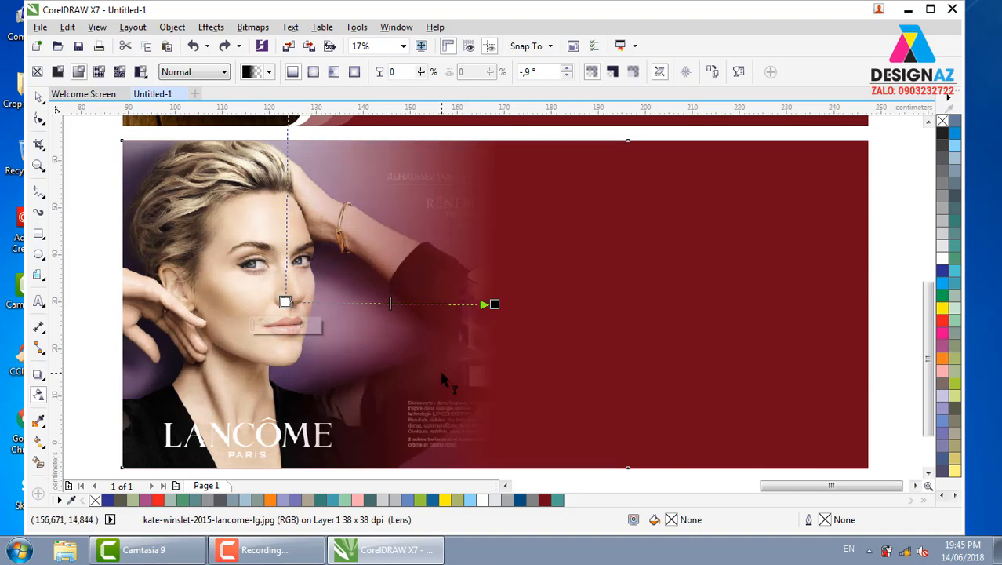
- Redraw the photo's linear transparency from the woman's cheek to just past her raised forearm, then deselect the photo
left_click_drag(225, 281, 449, 283)
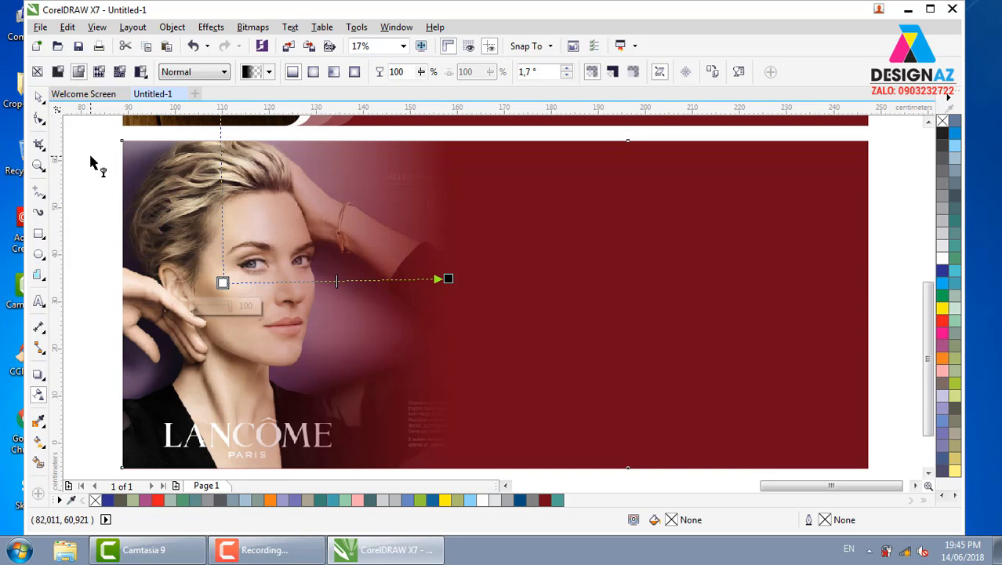
left_click(90, 162)
left_click(37, 96)
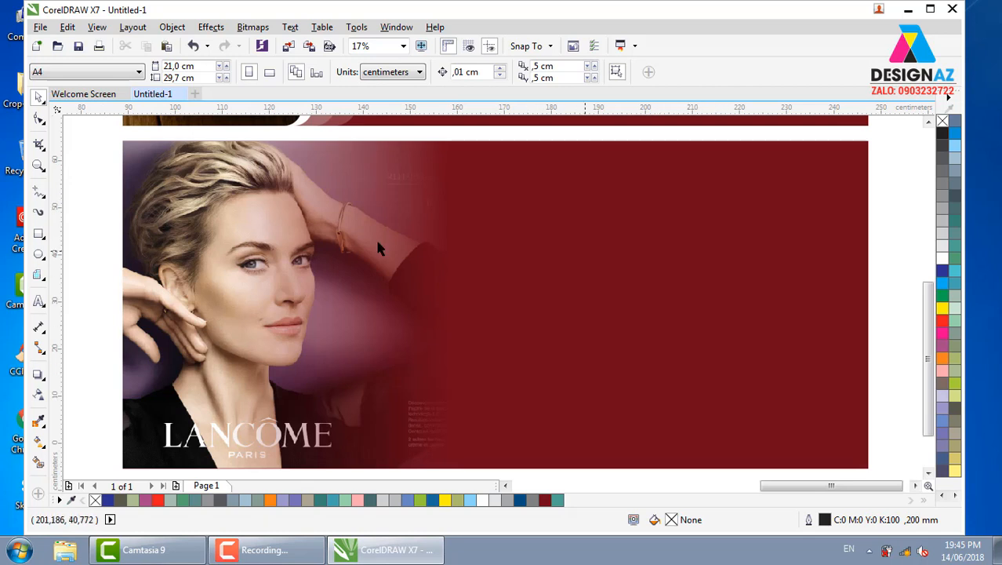
- Start another image import and look through the pictures in the nước hoa folder
left_click(40, 27)
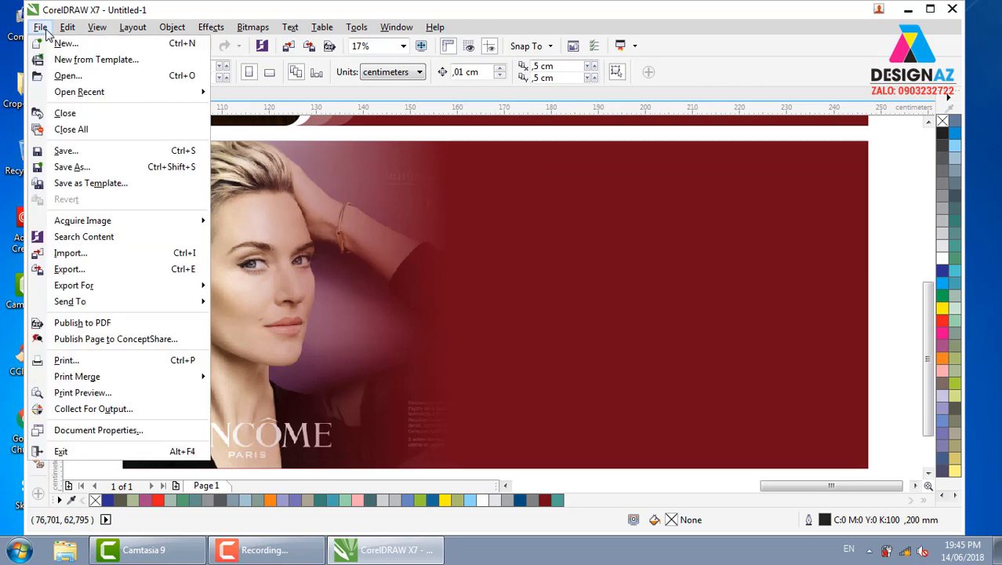
left_click(68, 253)
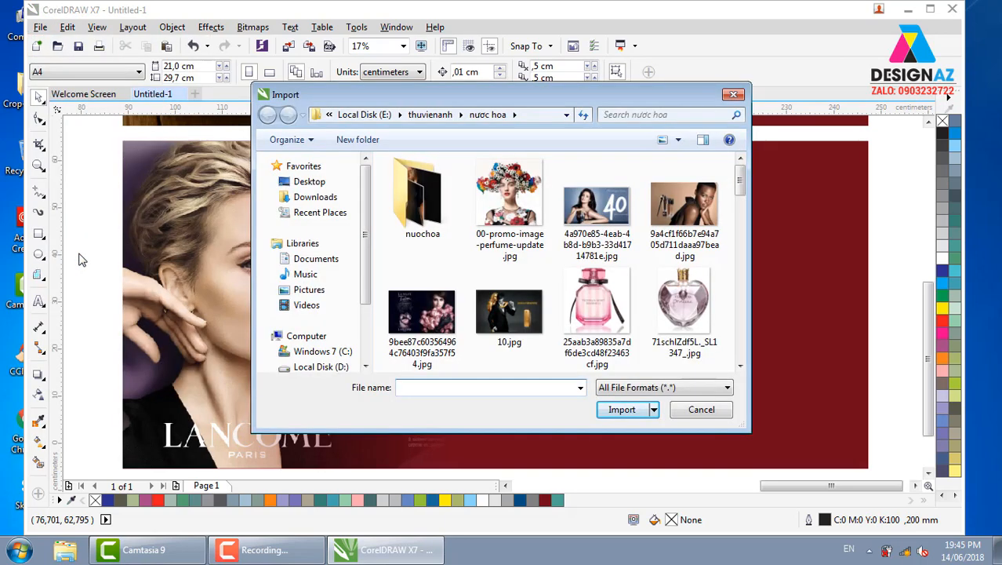
left_click_drag(740, 182, 739, 226)
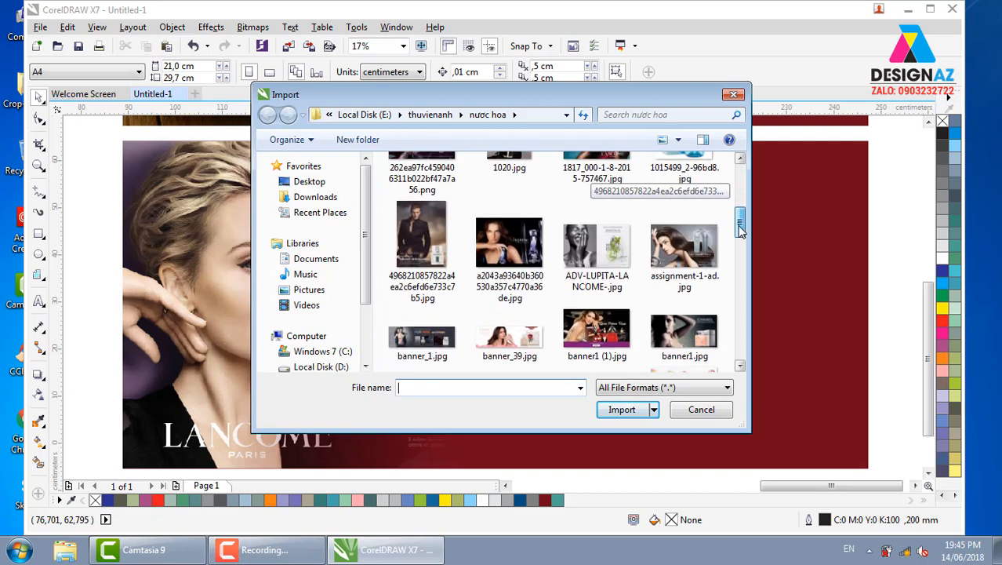
left_click_drag(740, 226, 734, 178)
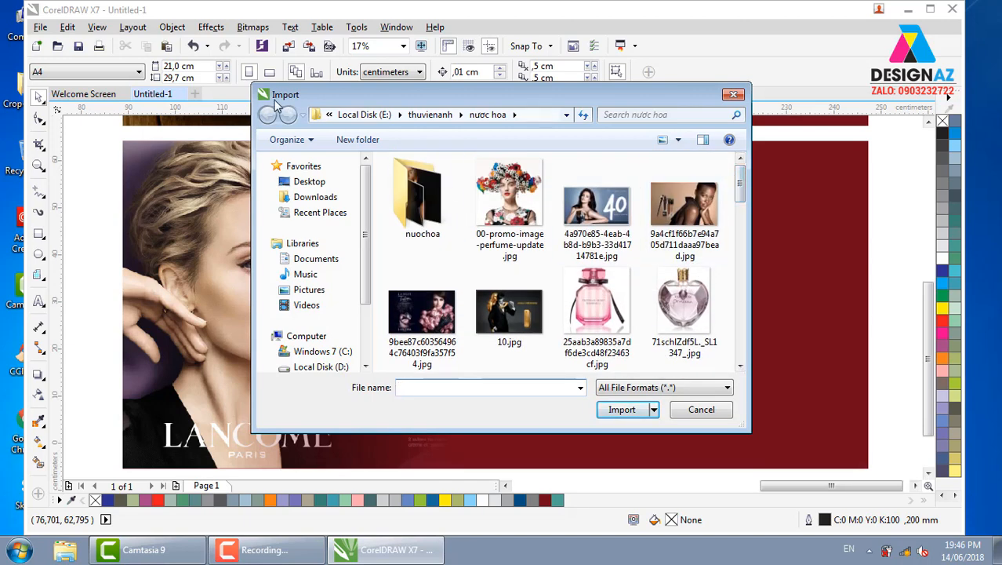
- Switch the import location to the mypham folder inside thuvienanh
left_click(439, 118)
left_click(546, 226)
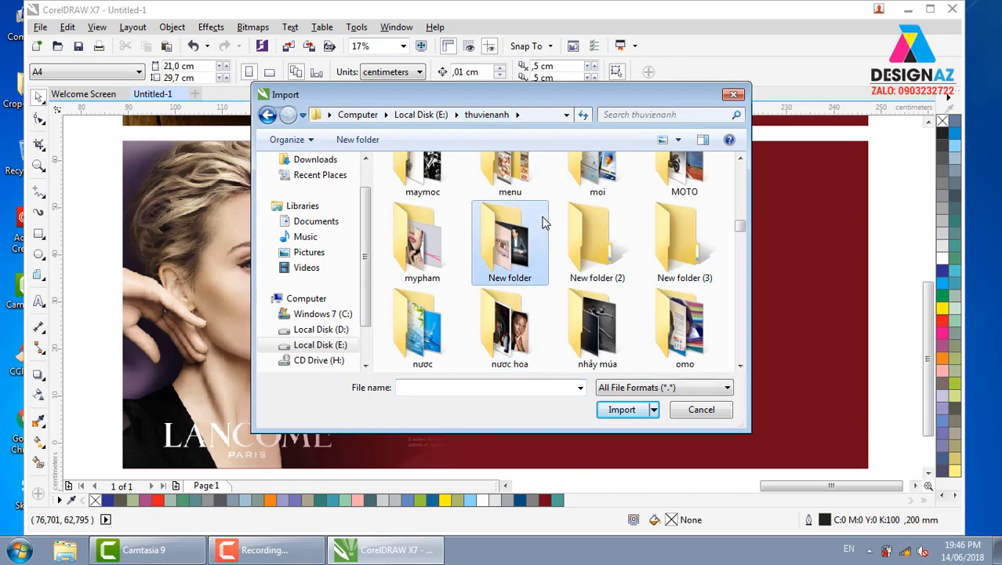
scroll(744, 227, "up", 1)
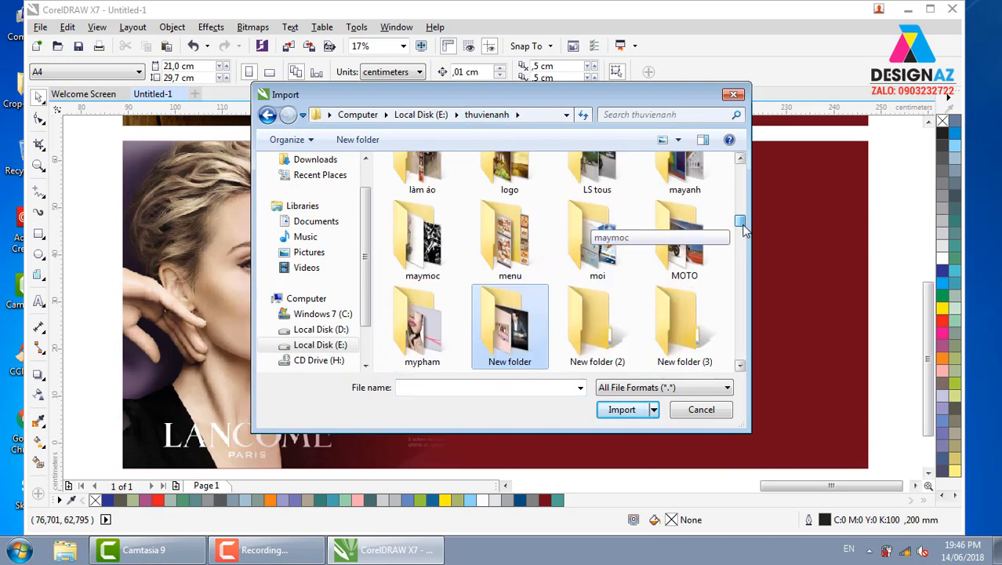
left_click(610, 243)
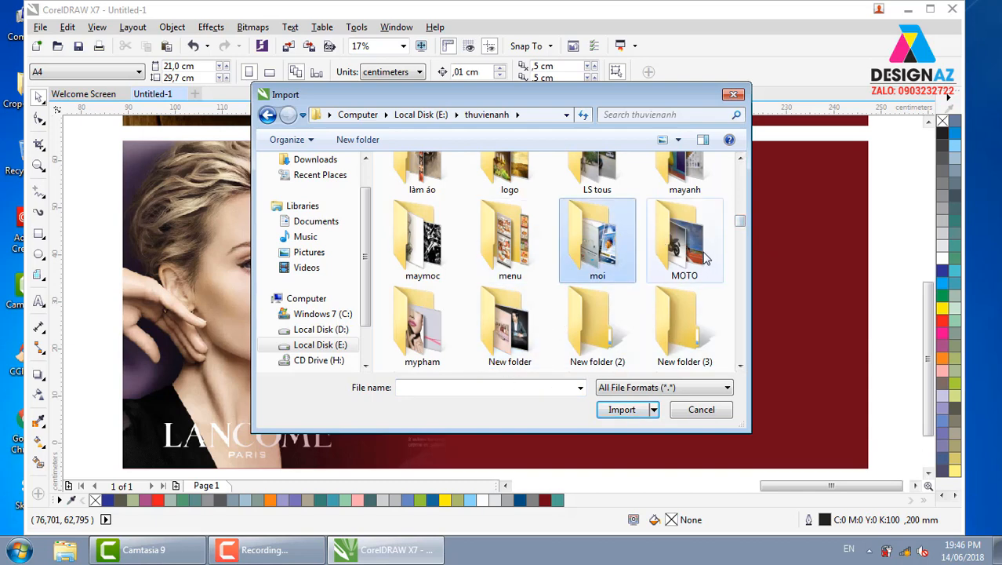
key("Right")
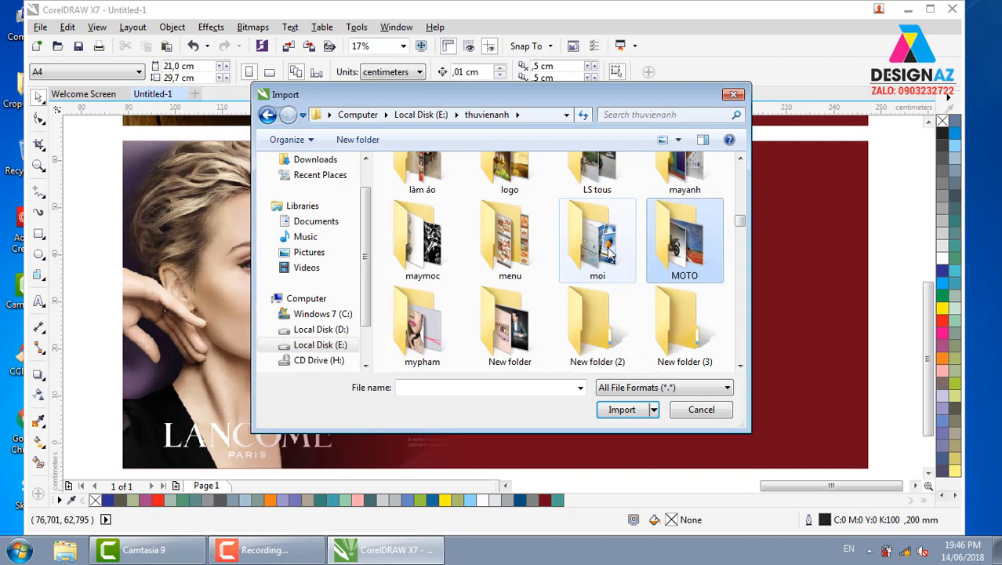
key("Right")
key("Return")
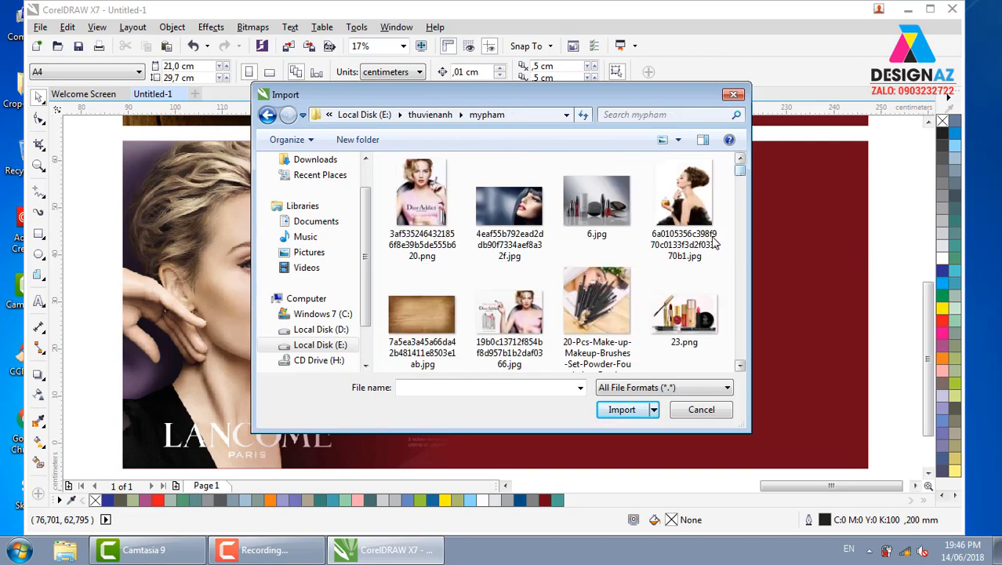
left_click(691, 326)
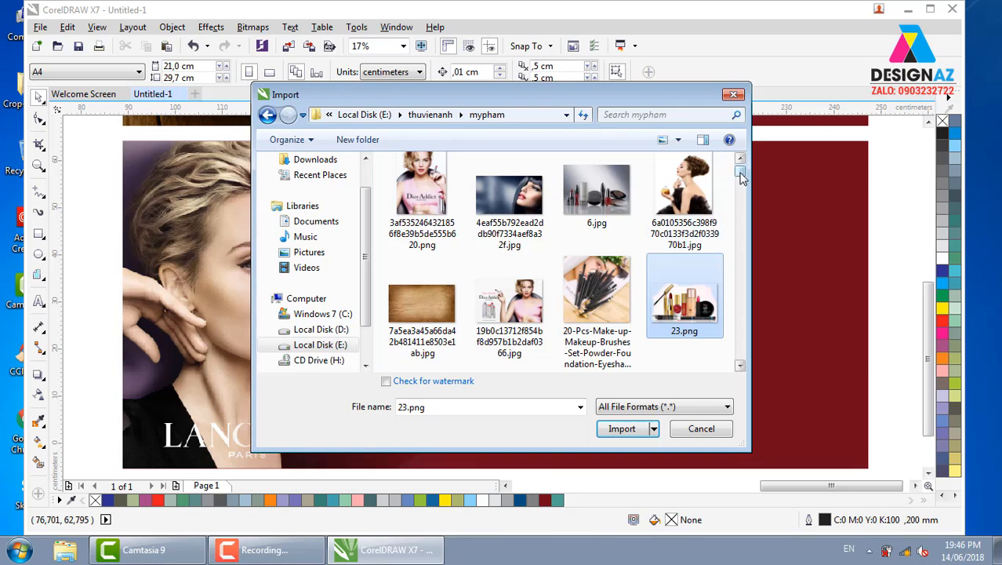
scroll(744, 176, "down", 1)
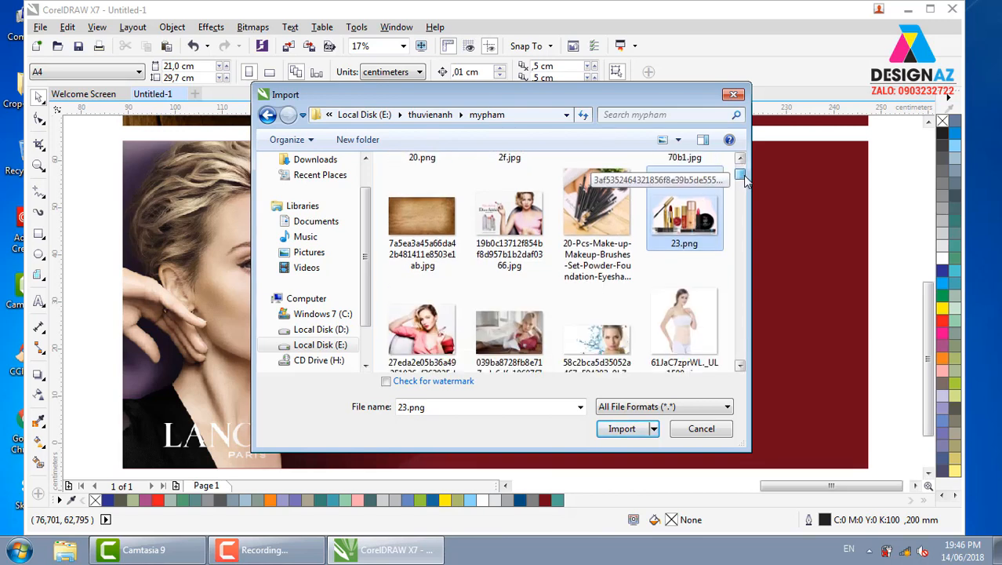
scroll(745, 180, "down", 2)
left_click_drag(745, 182, 749, 193)
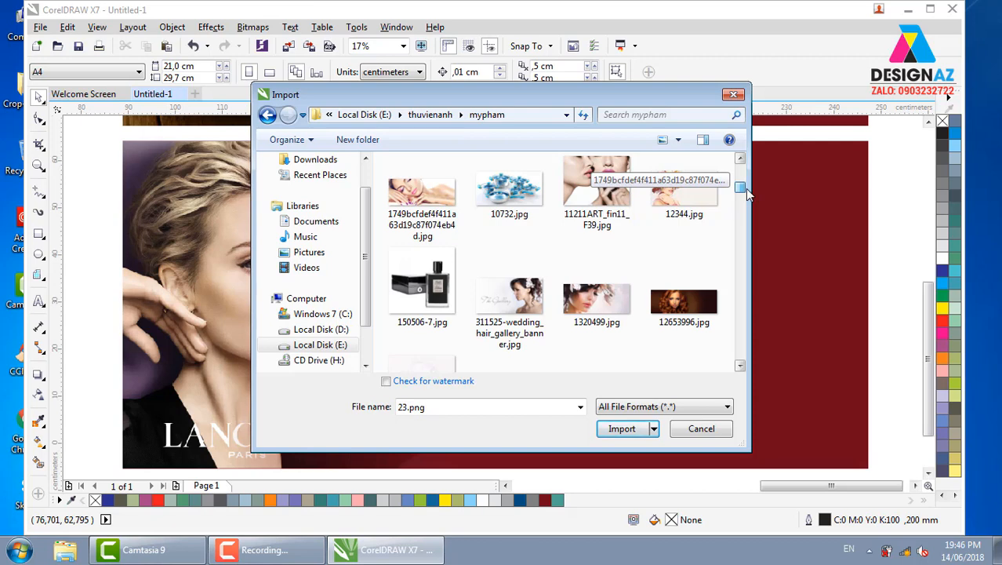
left_click(734, 95)
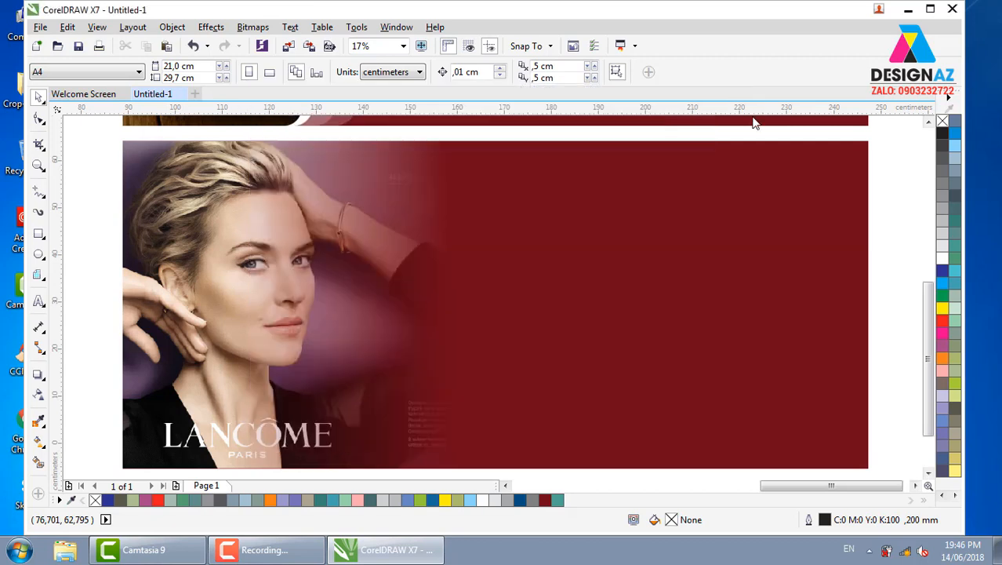
- Try a white fill on the cosmetics banner's background rectangle, and start an image import from the mypham folder inside thuvienanh
left_click(866, 267)
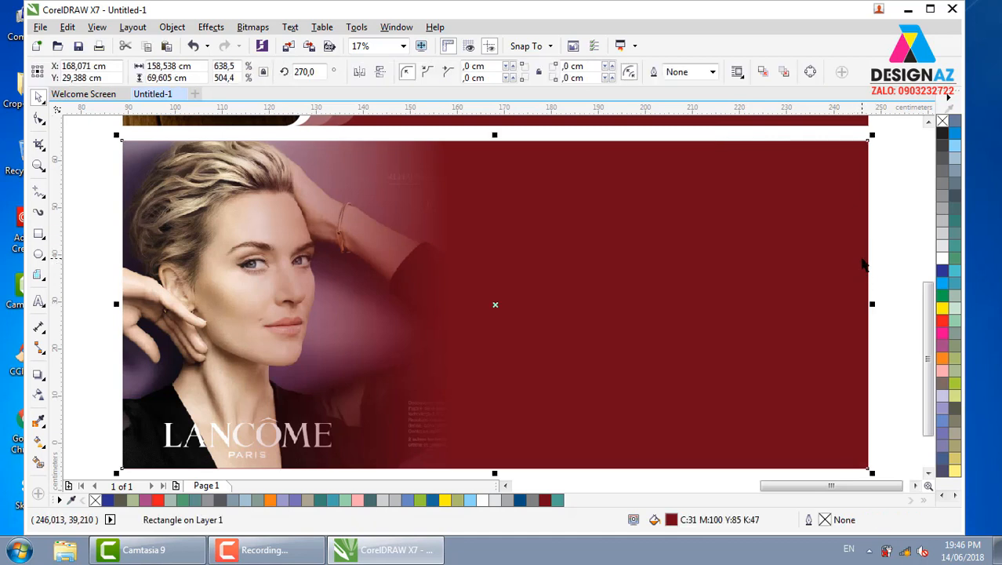
left_click(943, 258)
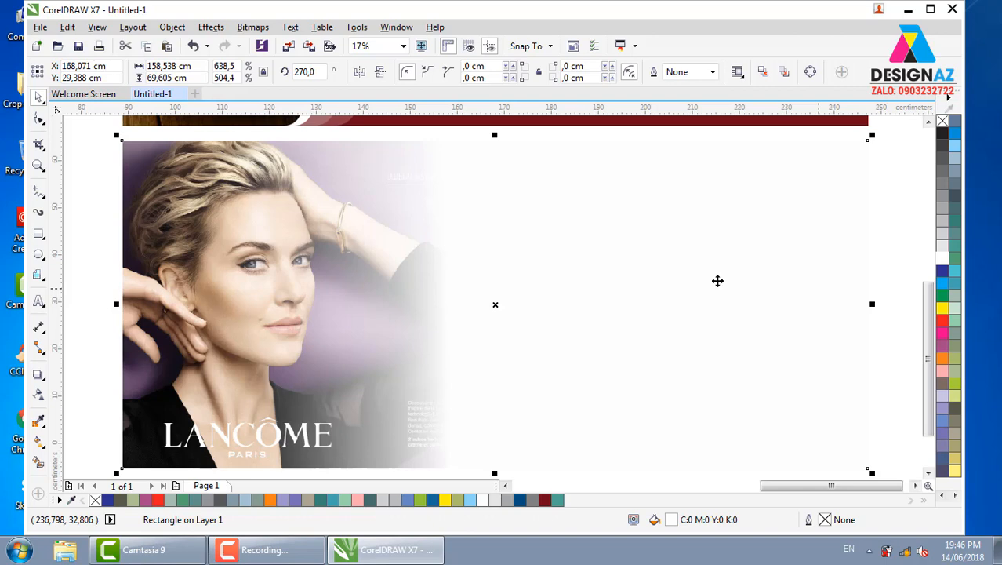
left_click(40, 27)
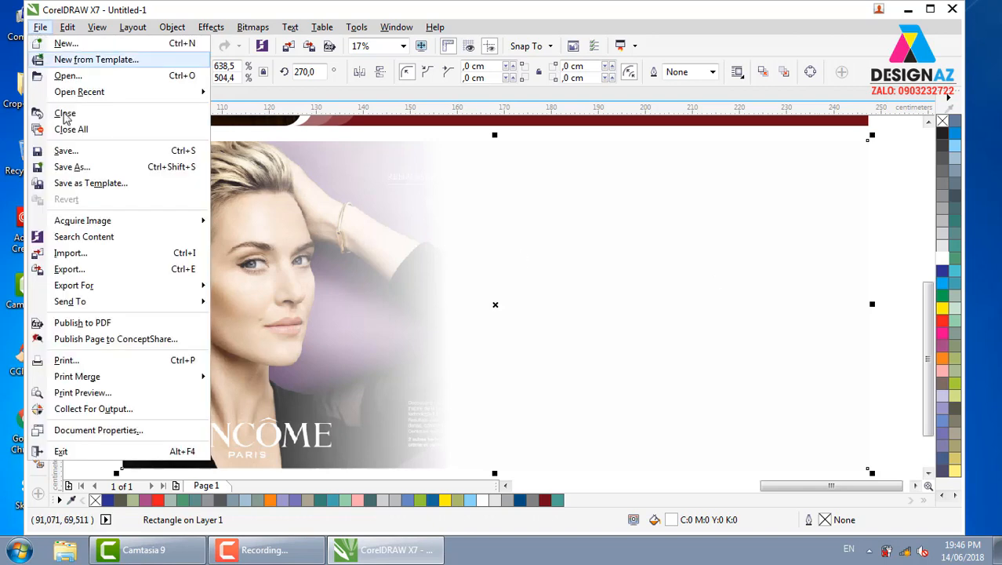
left_click(88, 253)
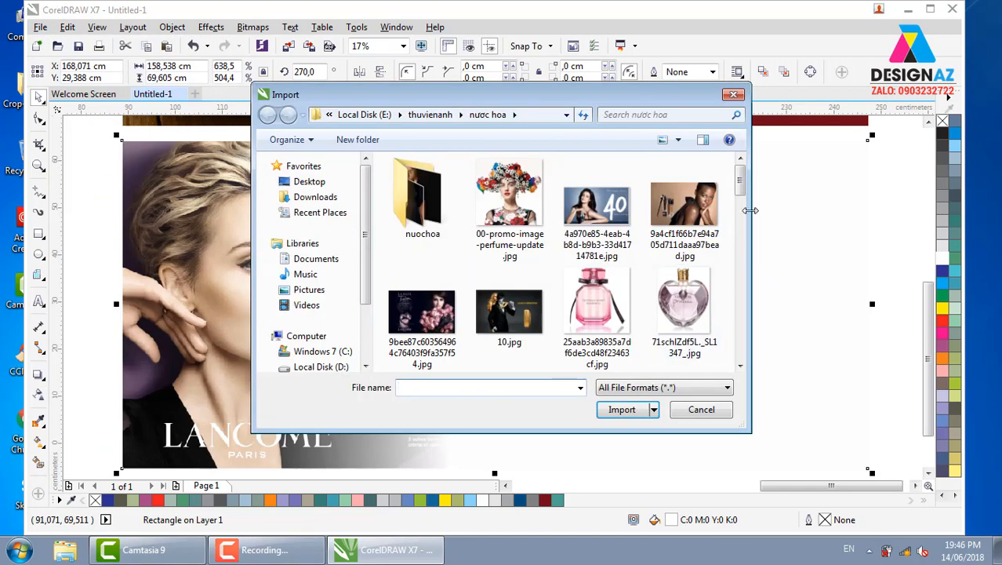
left_click(433, 115)
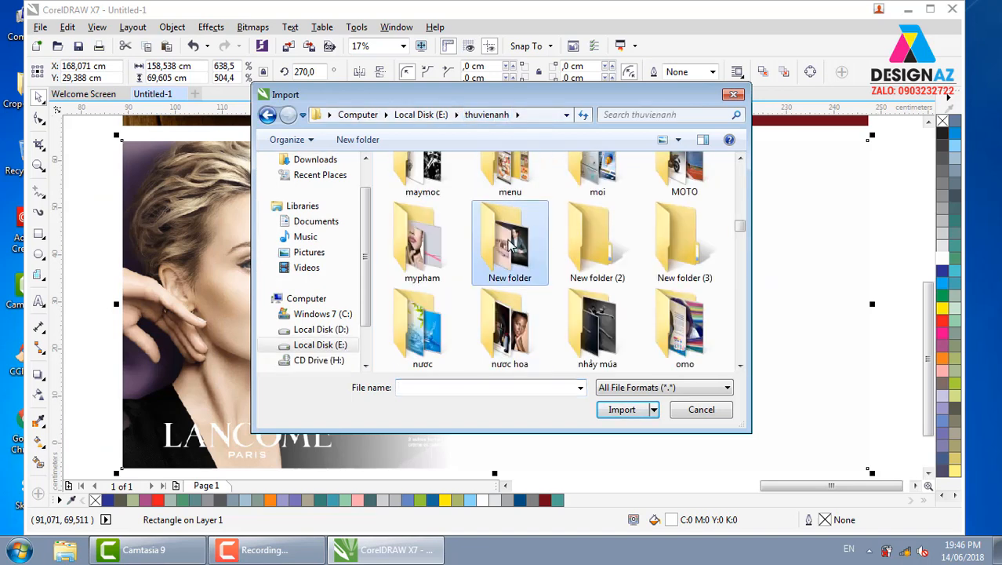
key("m")
key("m")
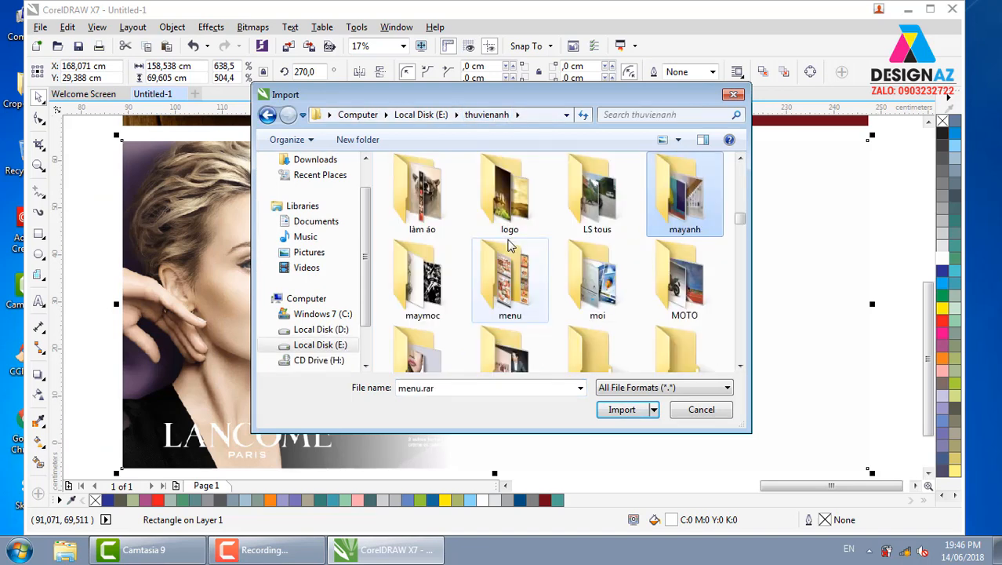
key("m")
key("m")
key("m")
key("m")
key("m")
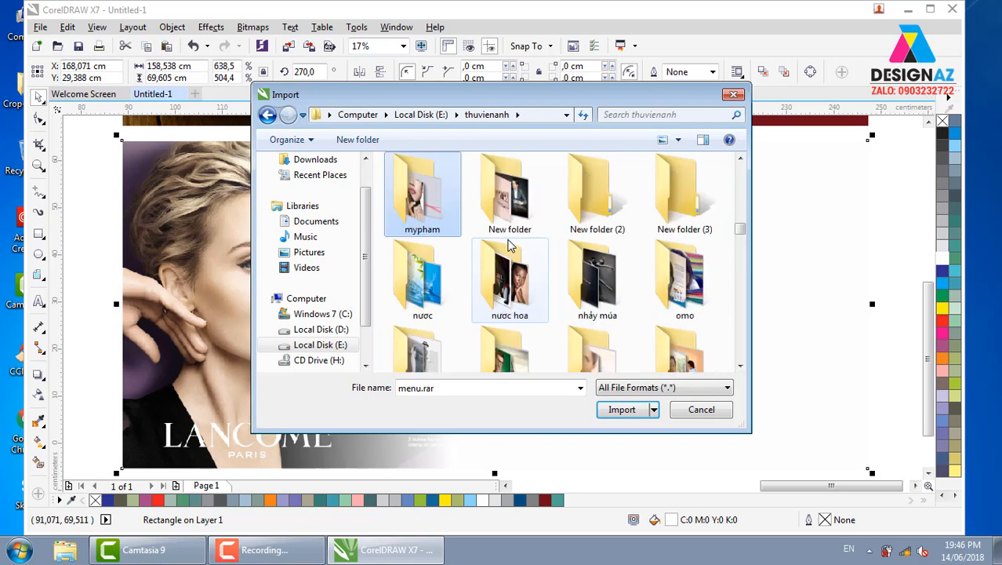
key("Return")
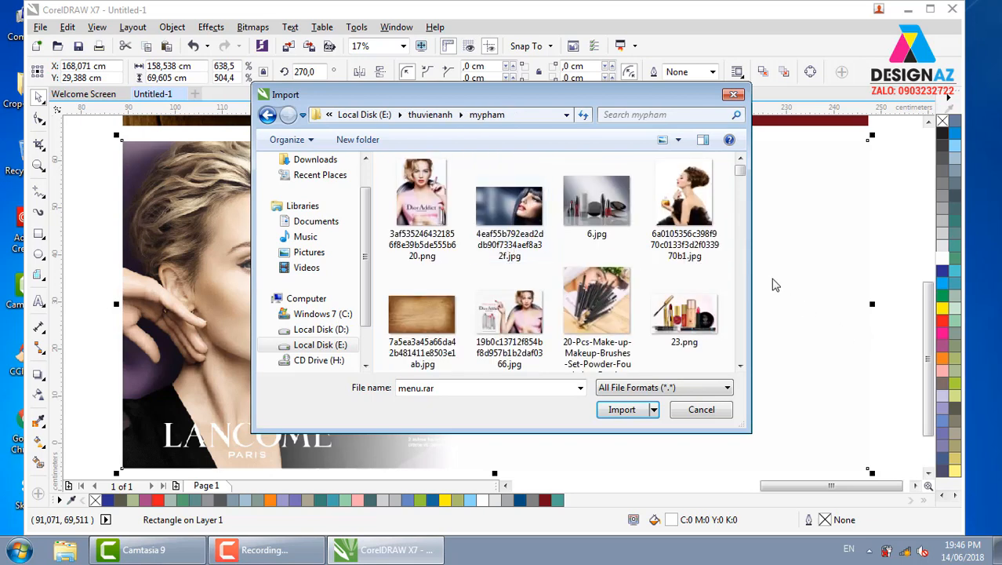
- Import 23.png and place it about 67.5 cm wide on the white area beside the woman's photo
left_click(688, 347)
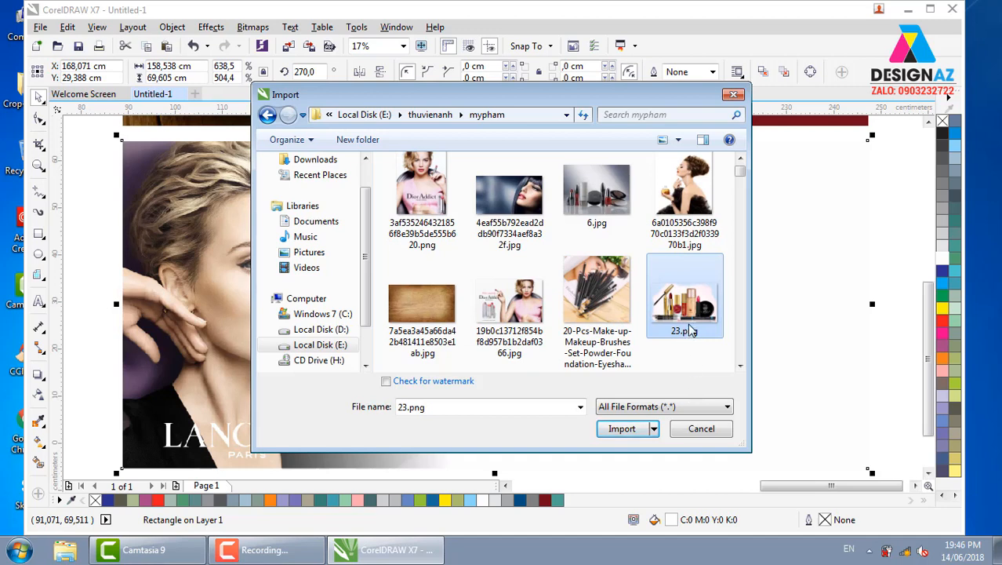
left_click(639, 429)
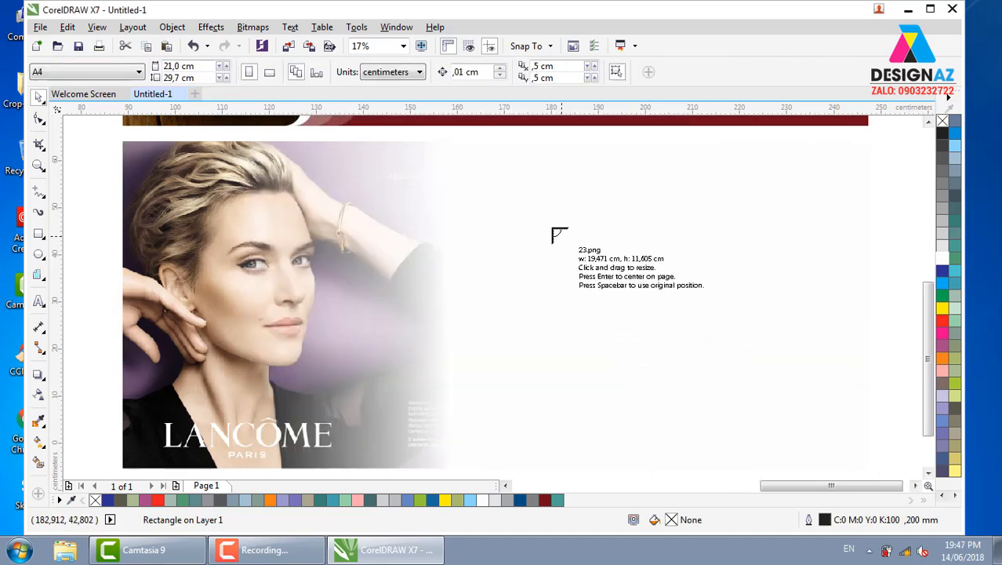
left_click_drag(506, 202, 832, 454)
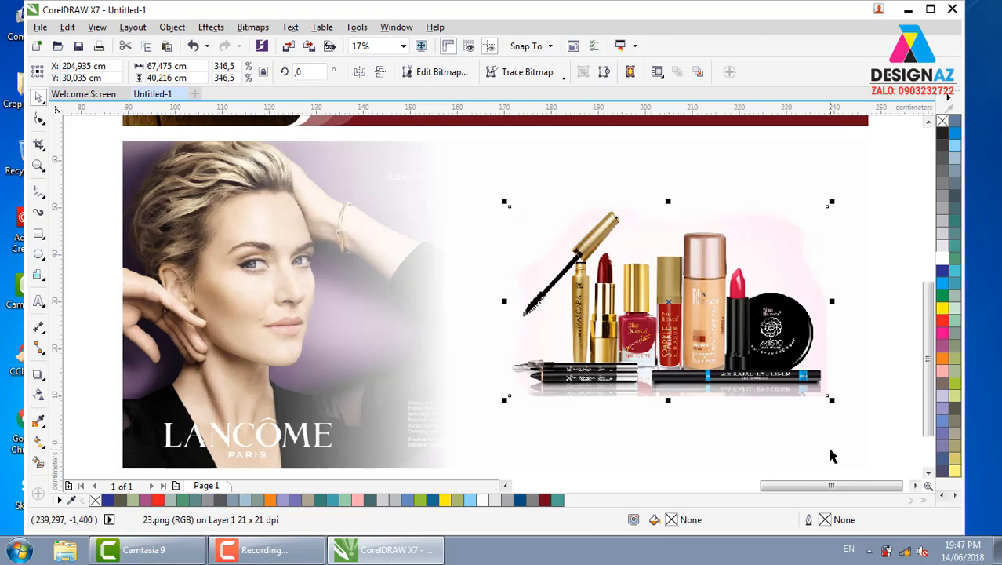
mouse_move(706, 284)
left_mouse_down()
mouse_move(710, 296)
mouse_move(704, 288)
left_mouse_up()
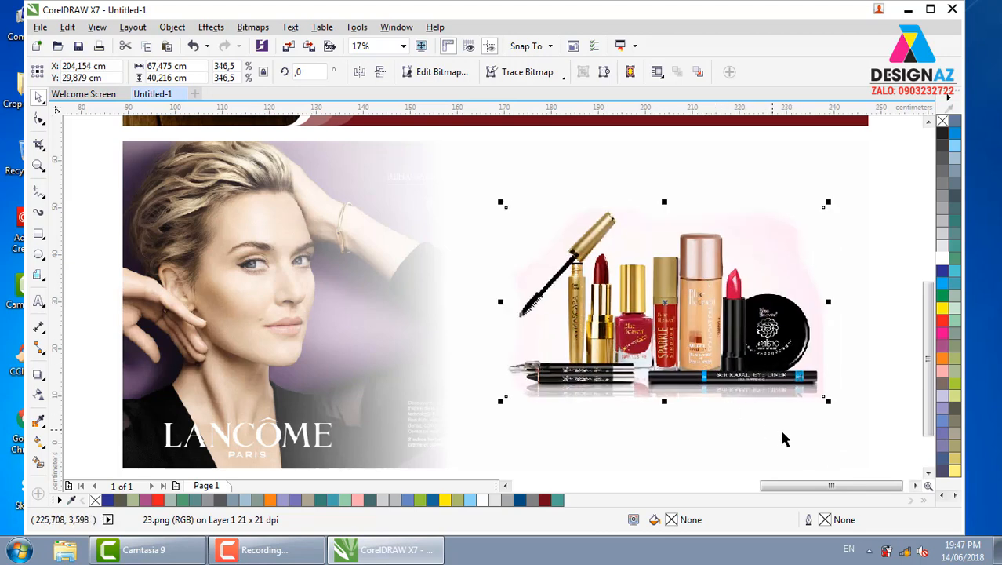
left_click(884, 292)
left_click(695, 329)
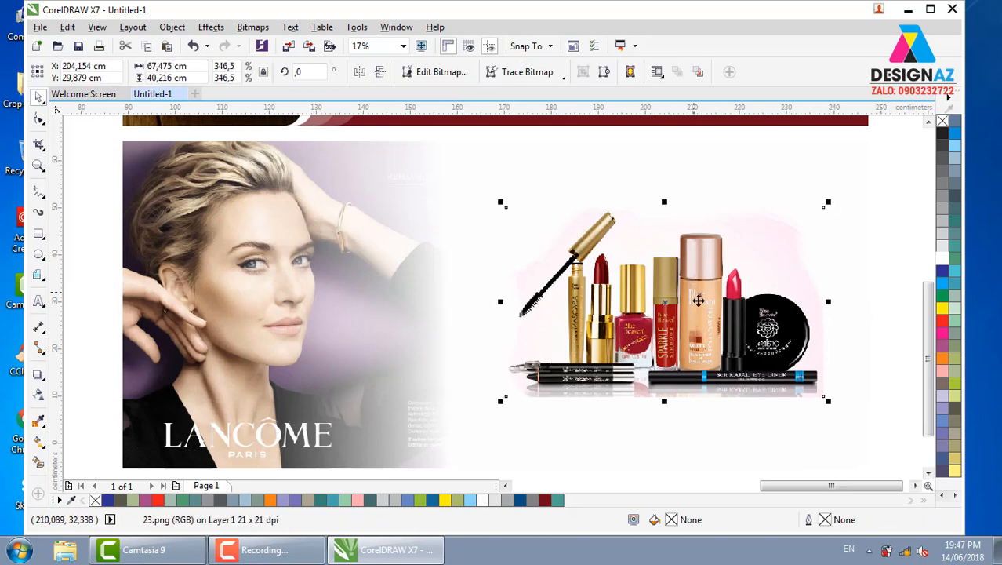
- Make a mirrored copy about 23.2 cm high below the makeup products and fade it downward with a linear transparency
left_click_drag(665, 203, 658, 467)
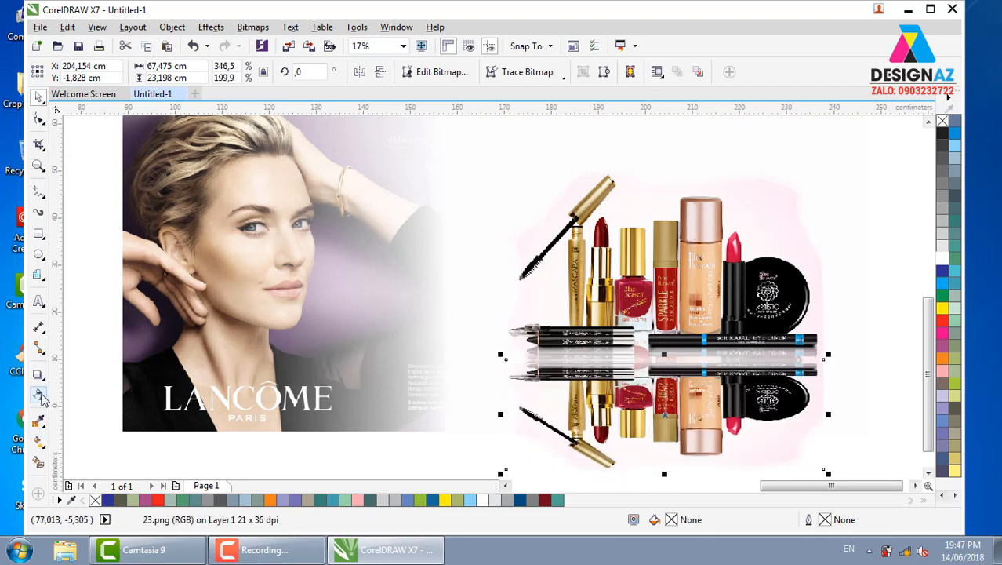
left_click(39, 396)
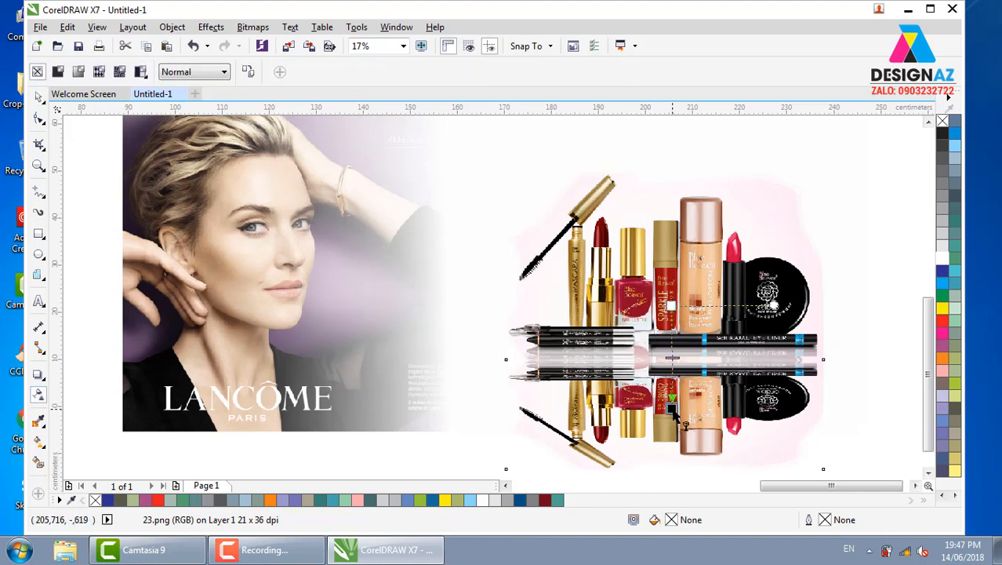
left_click_drag(672, 409, 672, 413)
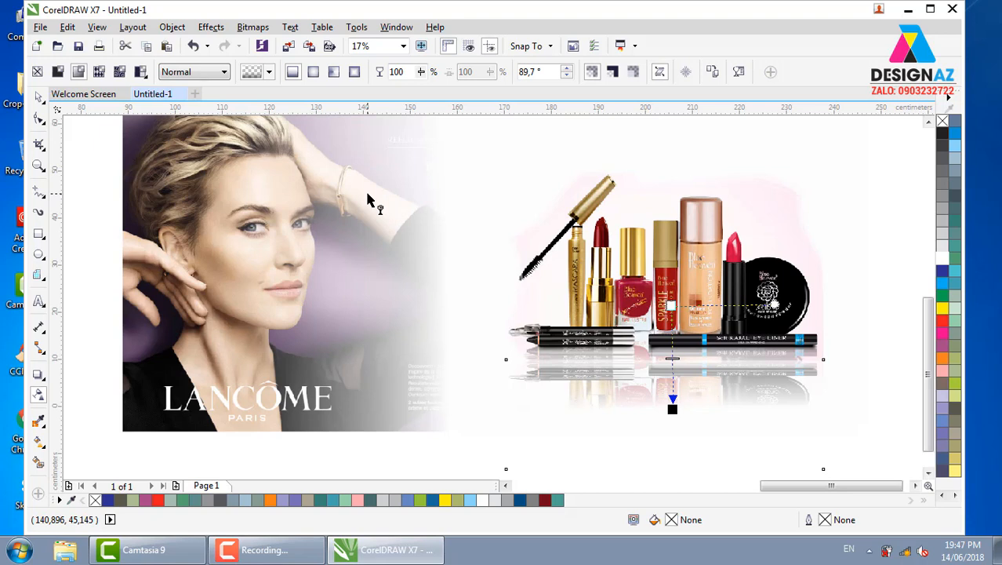
- Undo the makeup reflection, the 23.png import and the background's white fill
key("ctrl+z")
key("ctrl+z")
key("ctrl+z")
key("ctrl+z")
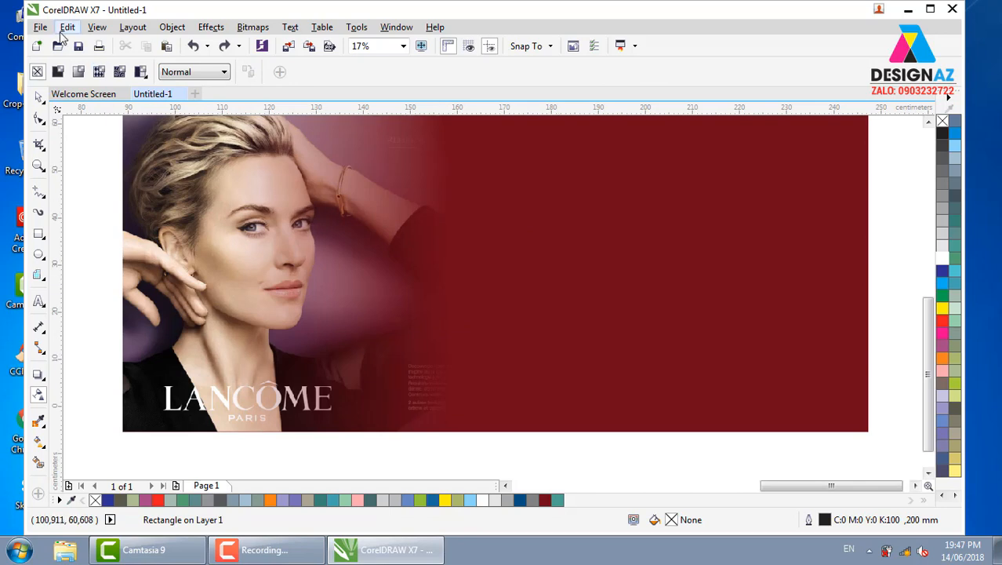
- Start another image import and switch its location to the nước hoa folder inside thuvienanh
left_click(40, 27)
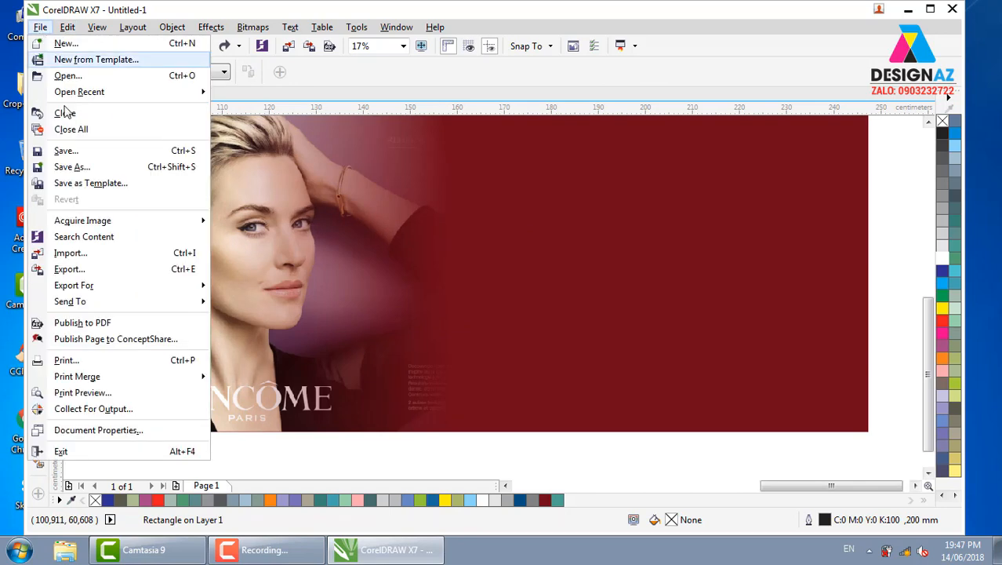
left_click(102, 254)
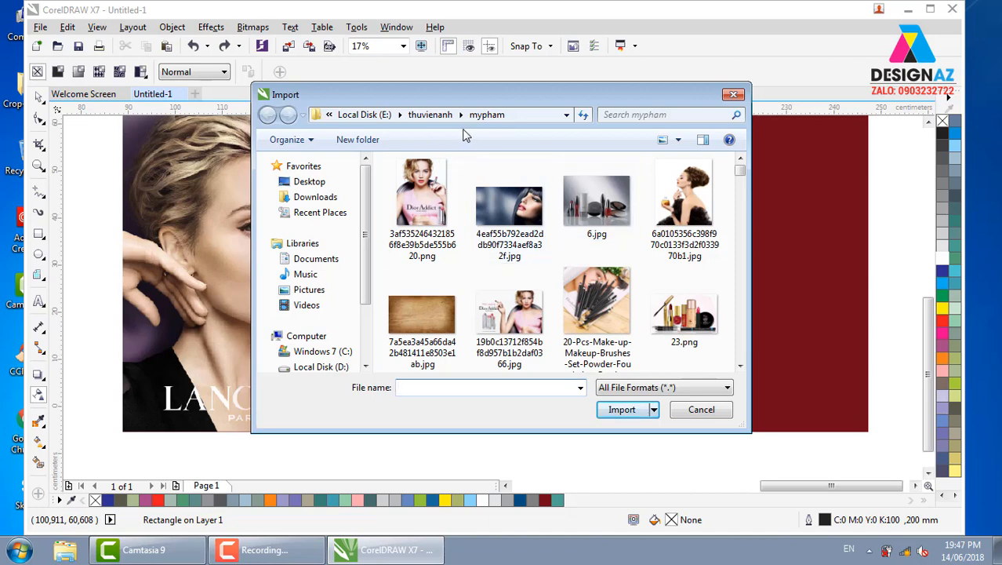
left_click(444, 114)
key("n")
key("n")
key("n")
key("n")
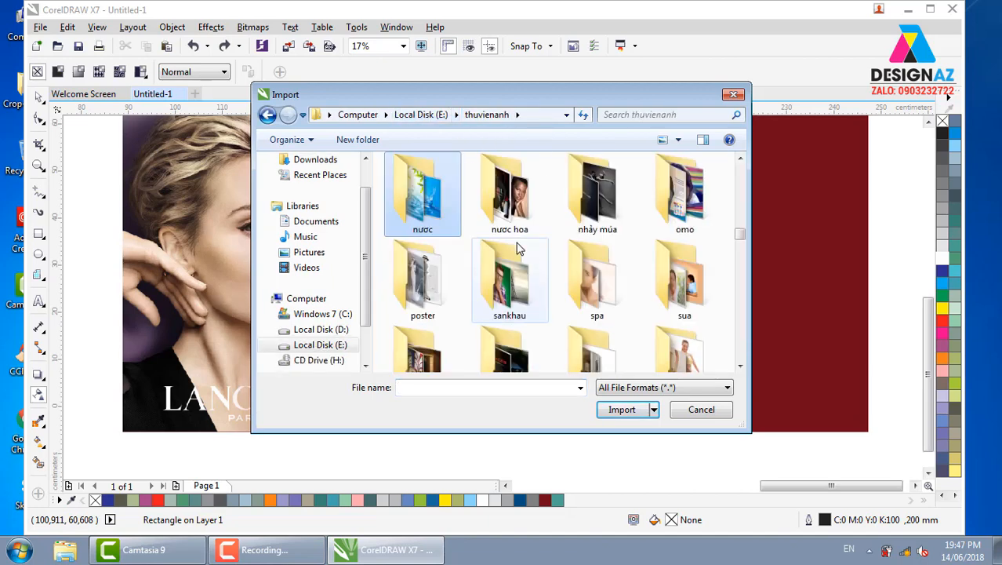
key("n")
key("Return")
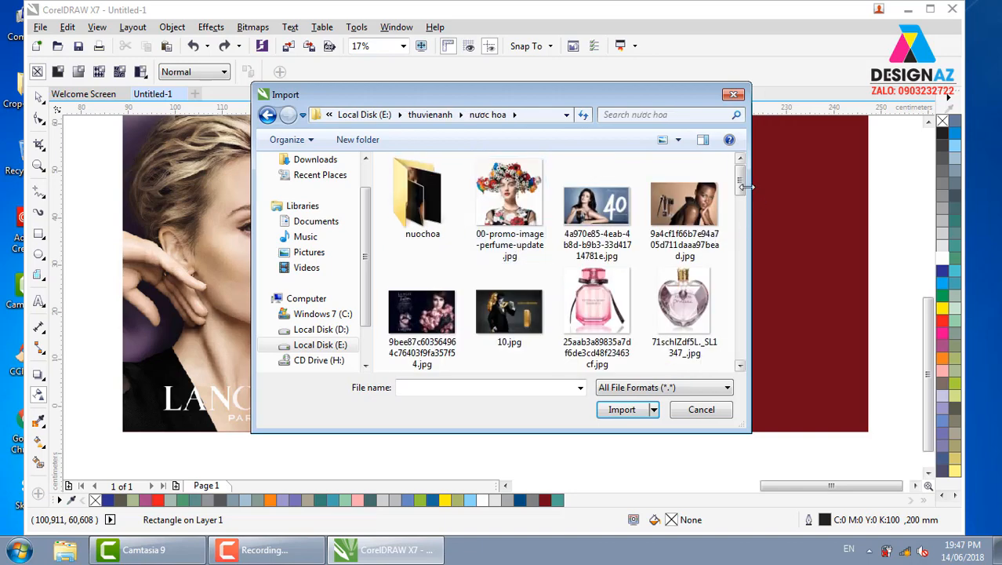
- Import web-banner-ADParma-Peonia-UF-1.png and place it about 161 cm wide over the dark red part of the banner
scroll(742, 359, "down", 10)
left_click(684, 253)
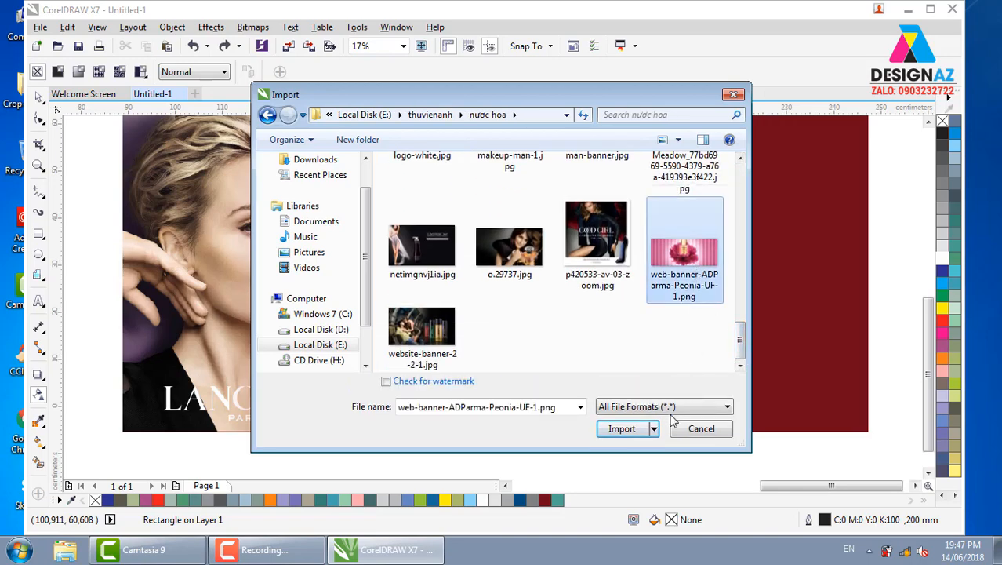
left_click(622, 409)
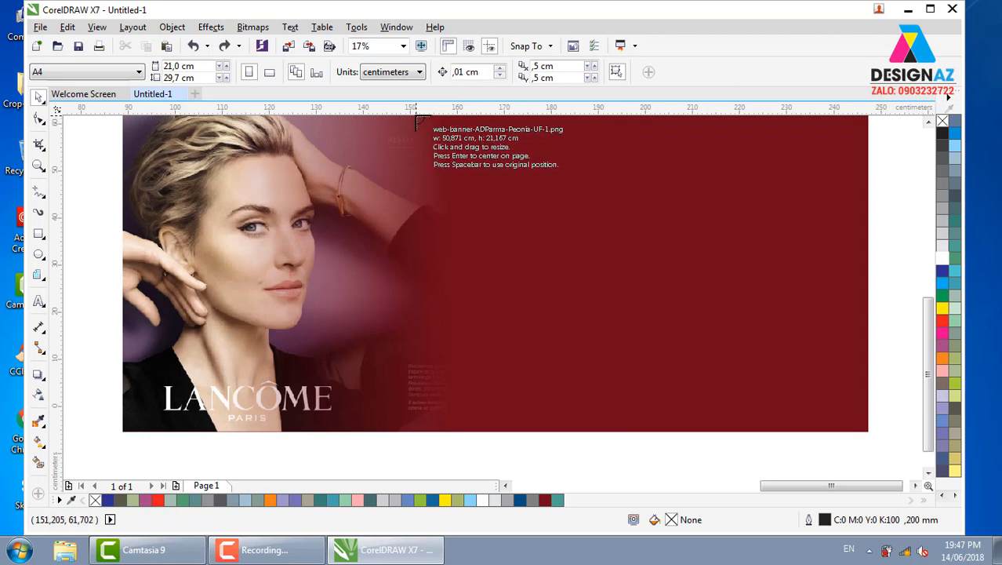
left_click_drag(414, 118, 890, 448)
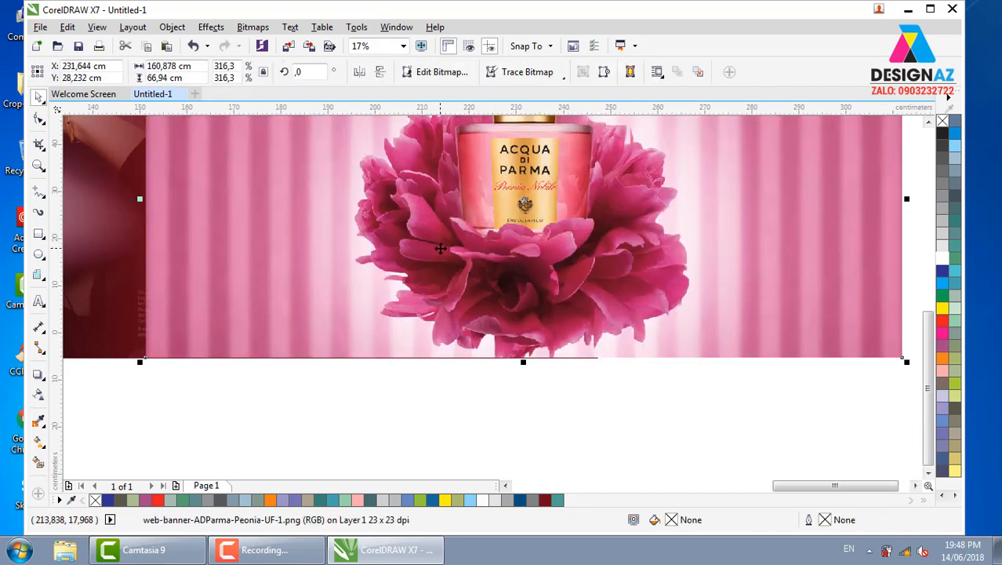
- Shift the perfume image toward the woman's face and enlarge it to about 167.3 by 69.6 cm to match the banner's height
scroll(440, 248, "down", 2)
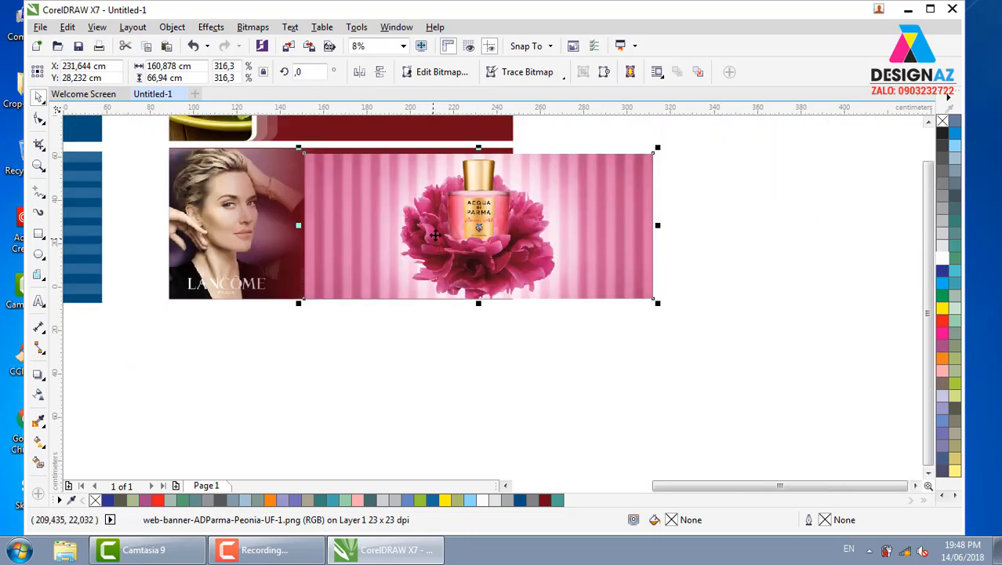
left_click_drag(424, 233, 377, 231)
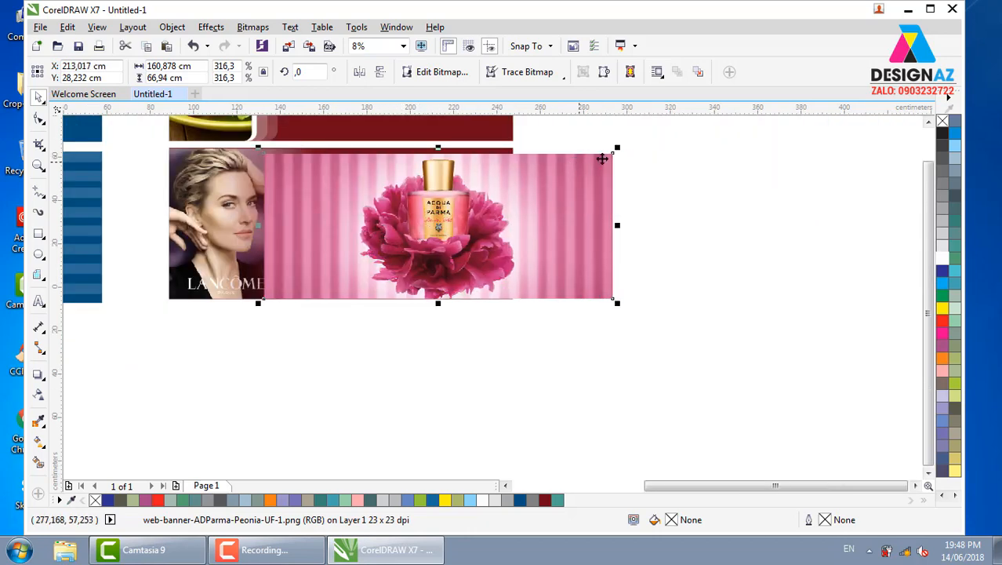
left_click_drag(617, 149, 632, 143)
left_click(691, 171)
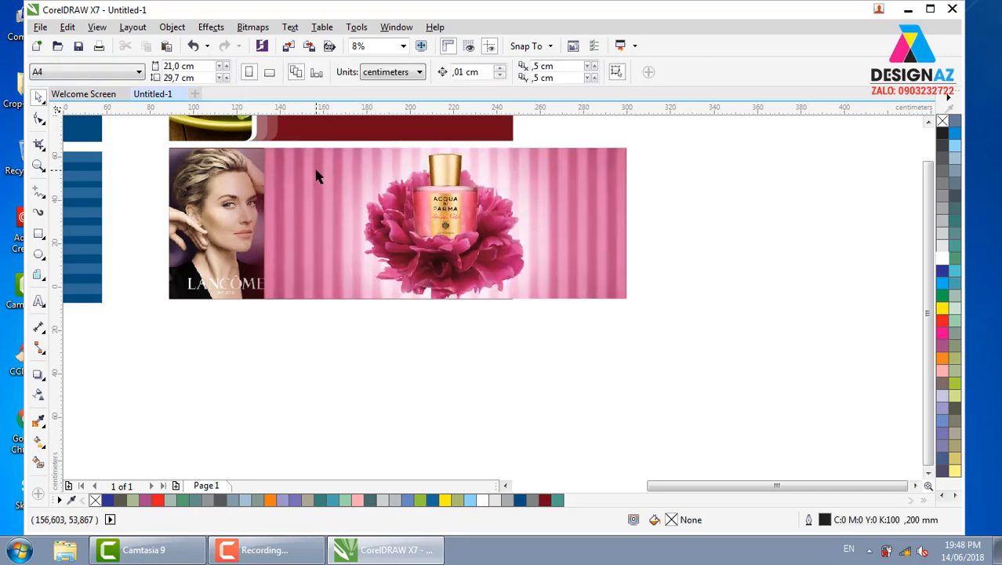
- Send the perfume image one level back behind the woman's photo and shift it horizontally to about X 180.4 cm
key("z")
left_click_drag(161, 123, 666, 329)
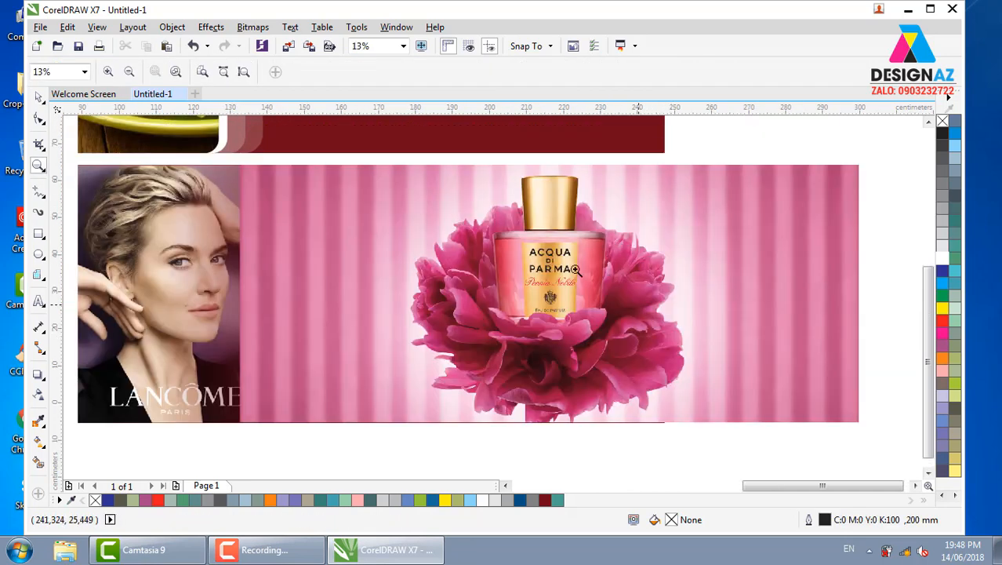
left_click(39, 95)
left_click(634, 292)
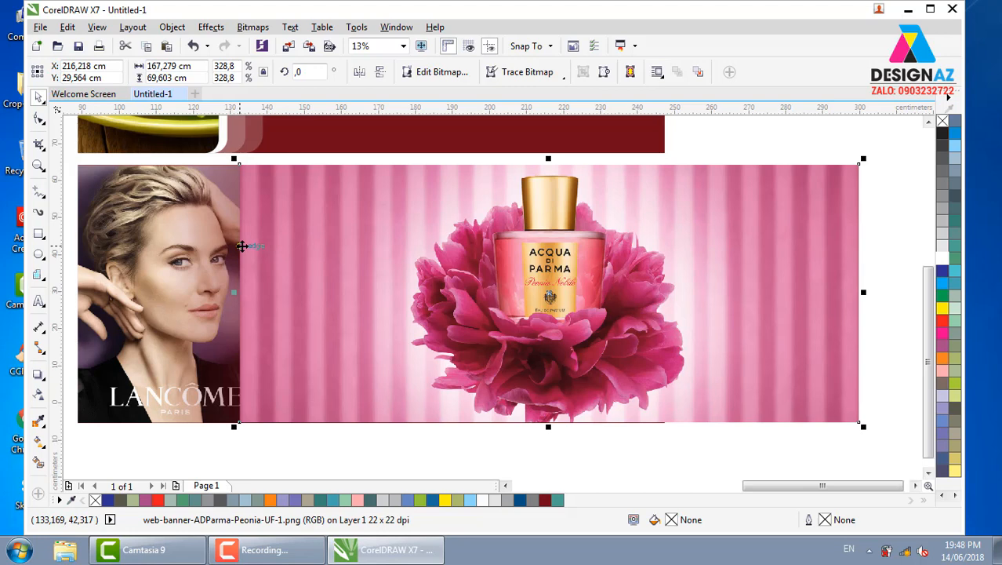
key("ctrl+Page_Down")
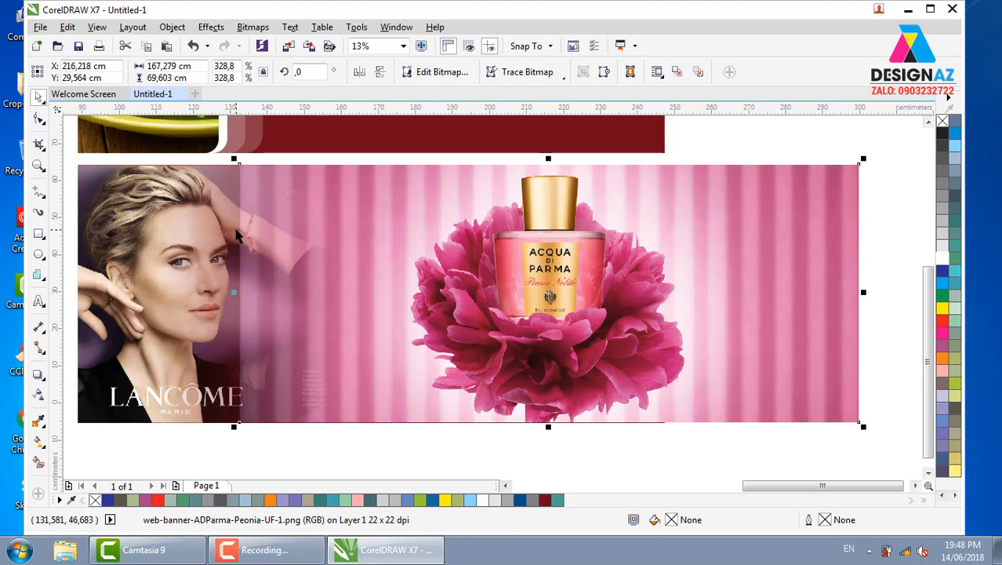
left_click_drag(609, 291, 545, 323)
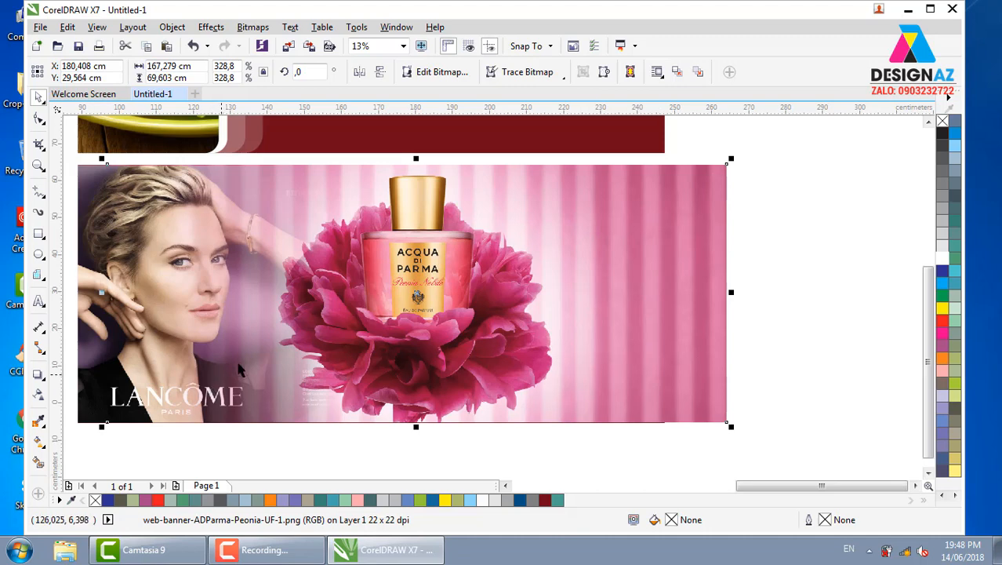
- Shift the perfume image to about X 216.2 cm, then try moving the woman's photo sideways and down off the banner
left_click_drag(259, 333, 392, 332)
left_click_drag(111, 293, 286, 293)
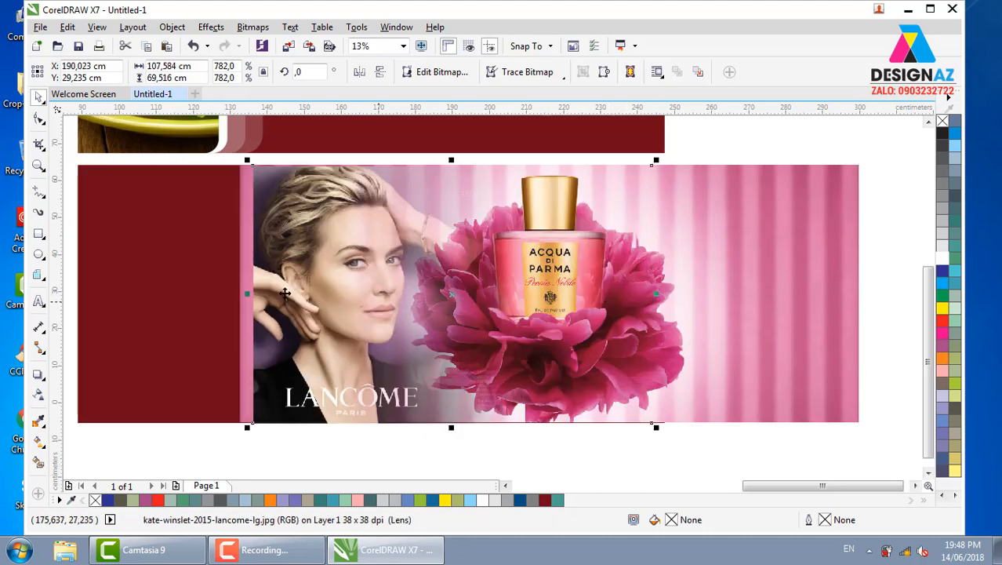
key("ctrl+z")
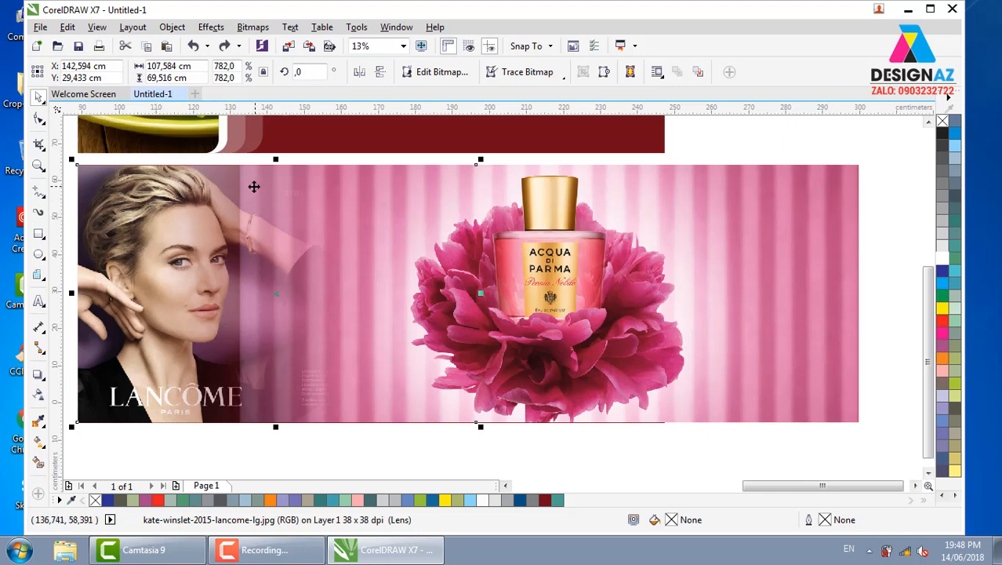
left_click_drag(211, 229, 203, 373)
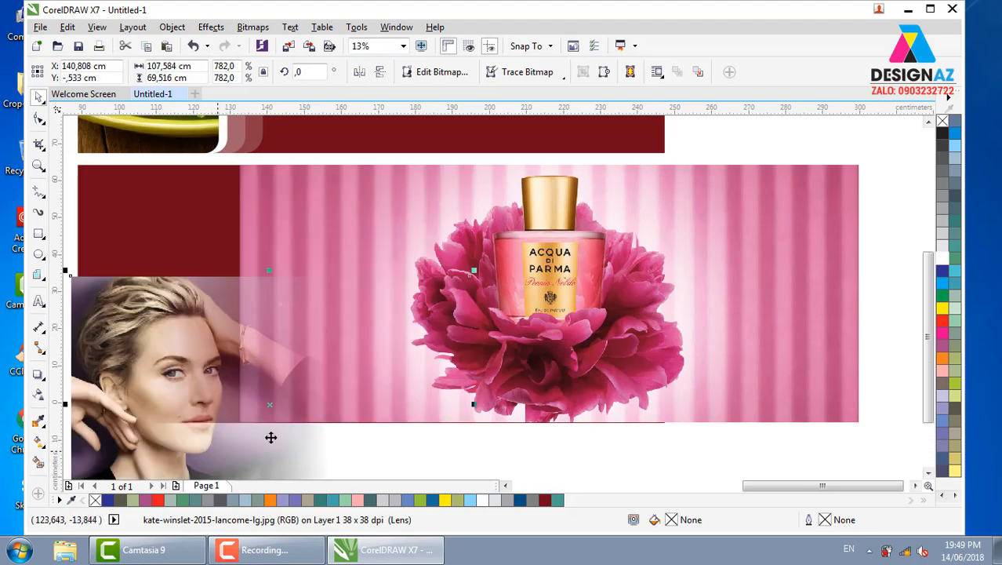
key("ctrl+z")
- Try sliding the perfume image back beneath the woman's photo to about X 178.9 cm
left_click(394, 337)
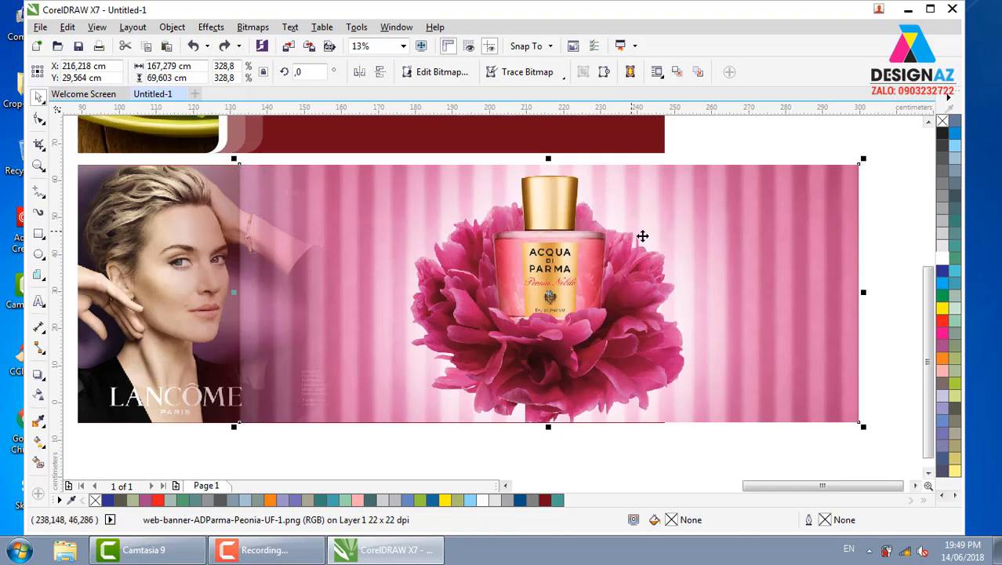
left_click_drag(679, 245, 541, 242)
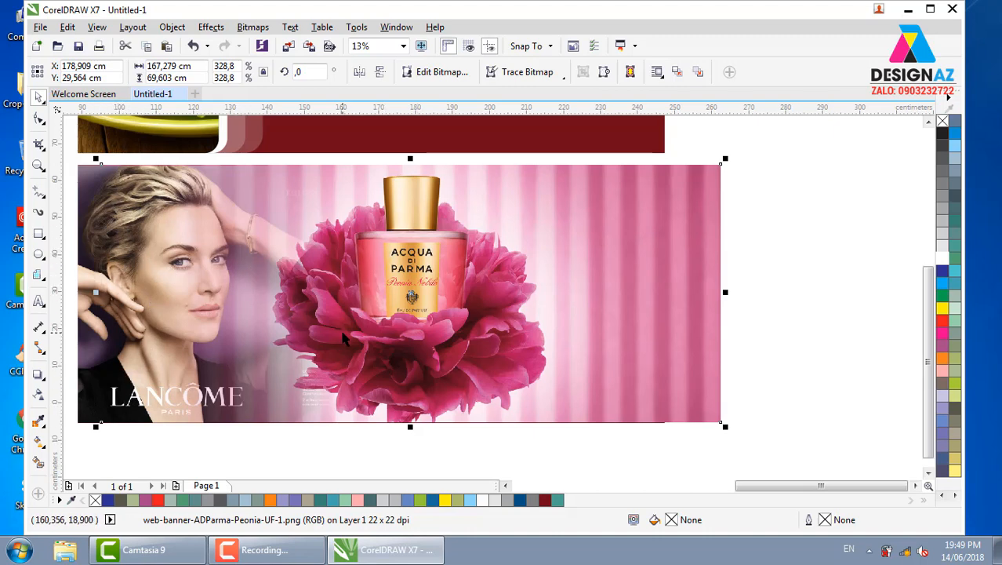
key("ctrl+z")
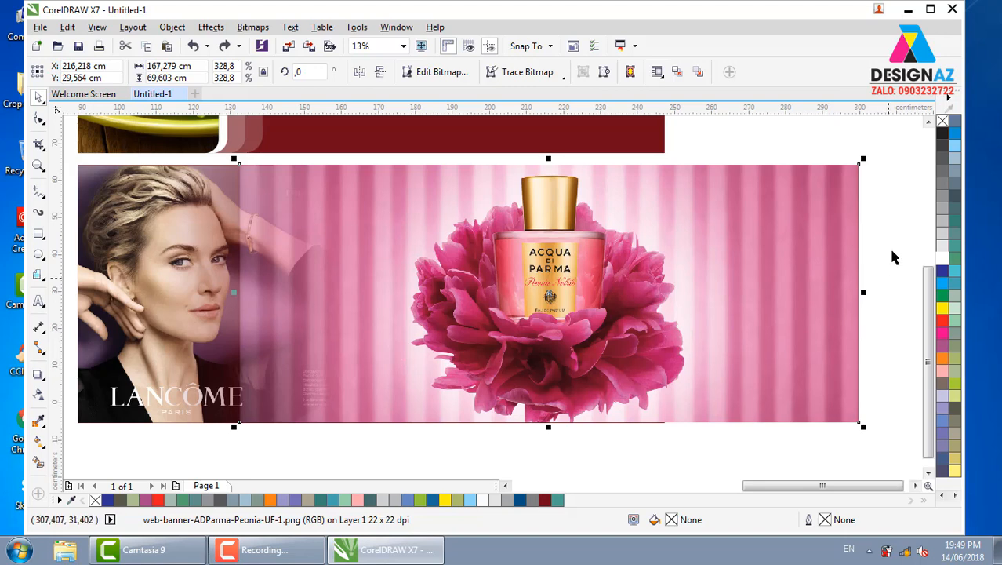
- Try a linear transparency on the perfume image that fades out from the flower toward the woman's face
left_click(890, 208)
left_click(639, 295)
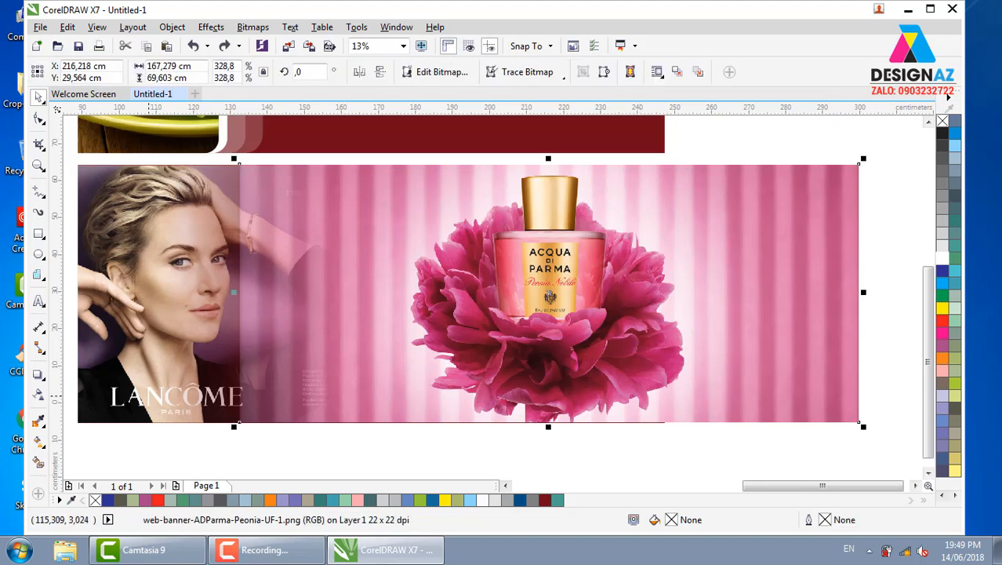
left_click(38, 394)
left_click_drag(429, 301, 281, 303)
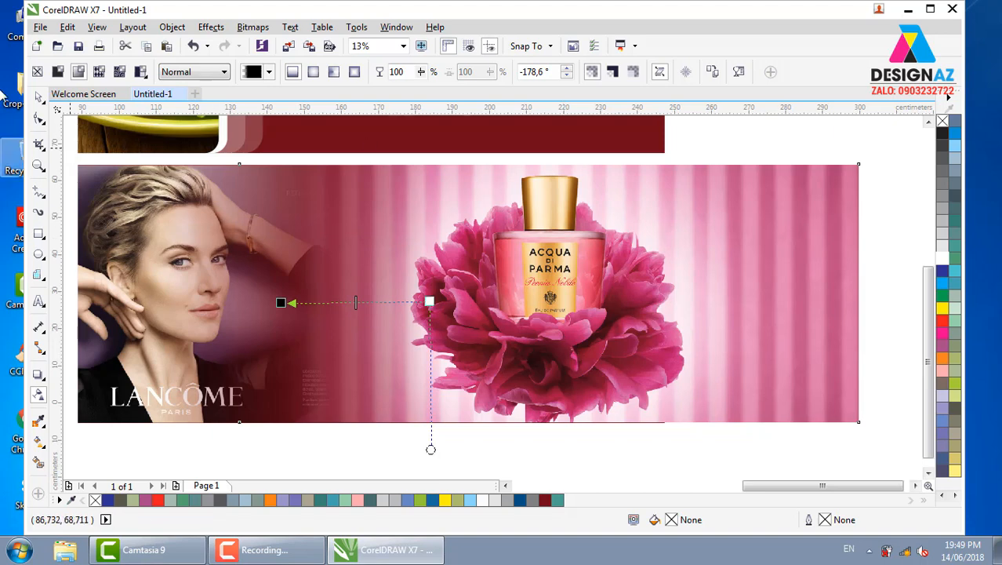
left_click(38, 96)
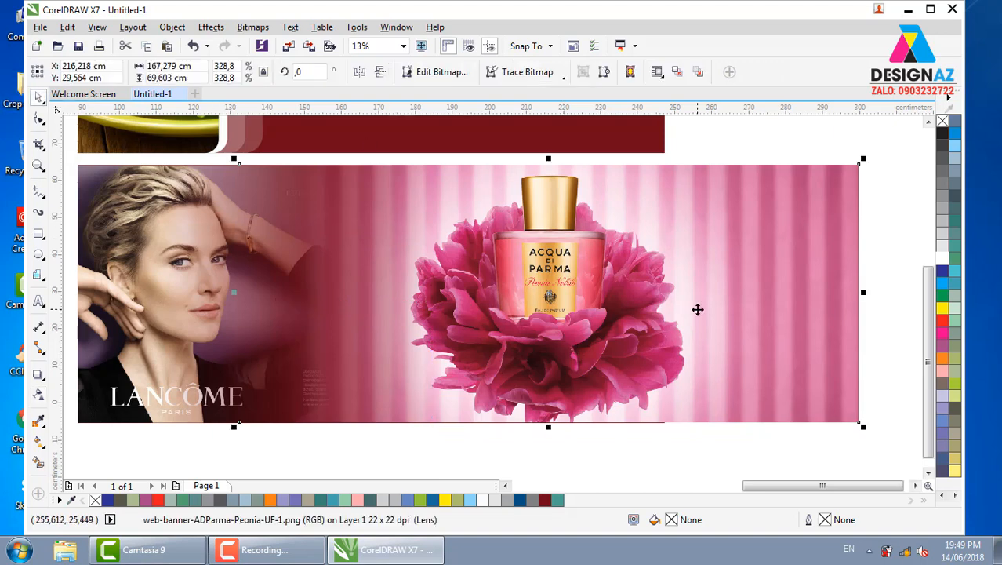
key("ctrl+z")
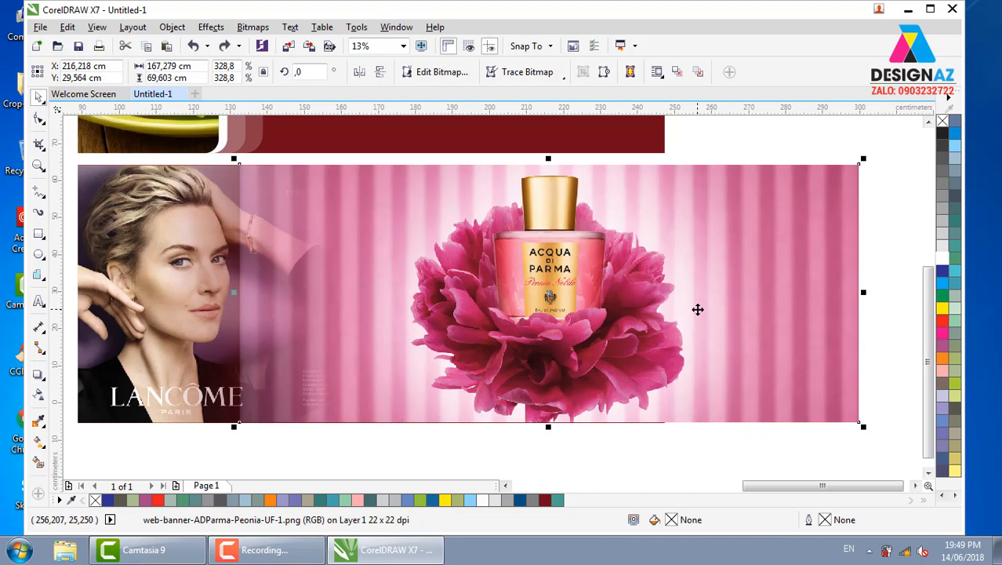
- Move the perfume image off the banner to the empty area below it, at about X 182.8, Y -43.7 cm
scroll(698, 309, "down", 2)
left_click_drag(658, 297, 600, 419)
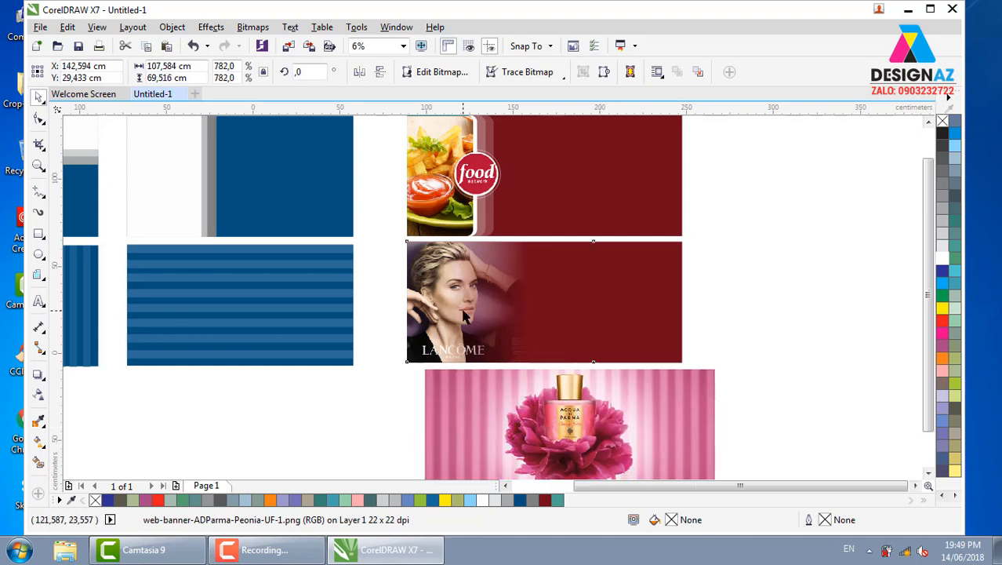
left_click(586, 300)
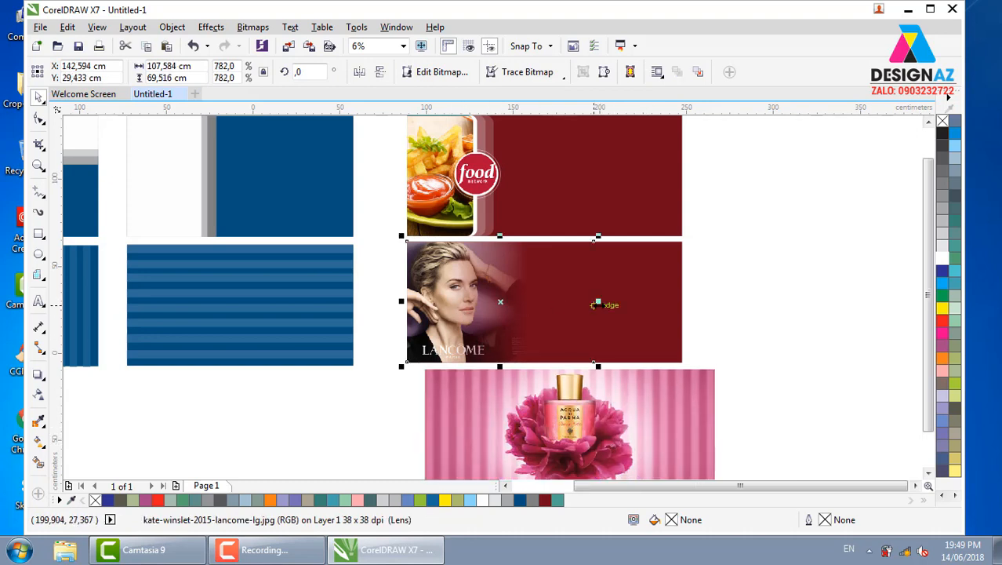
- Apply a linear transparency of about 179° across the perfume image, fading from its striped right part to its left edge
left_click(505, 470)
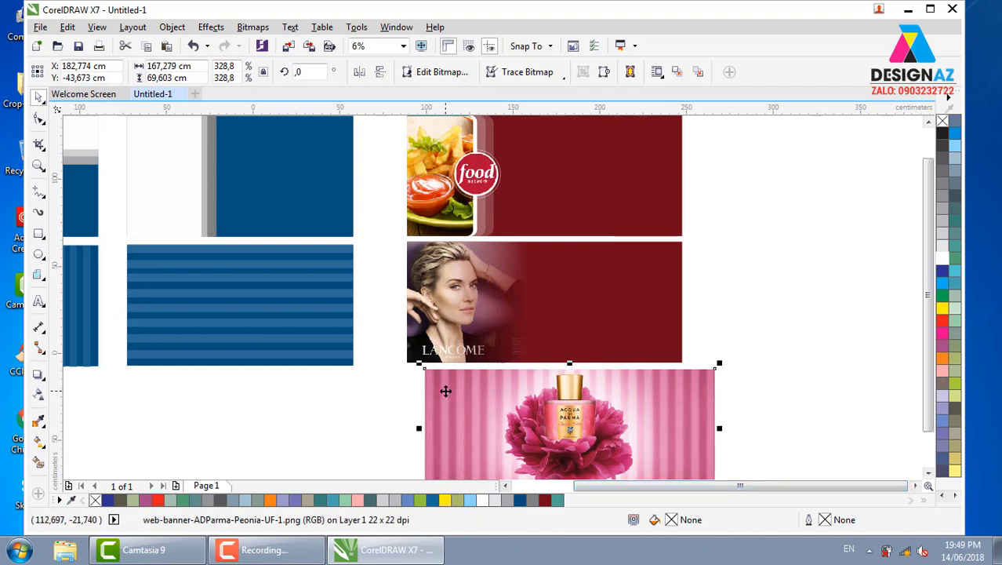
left_click(39, 394)
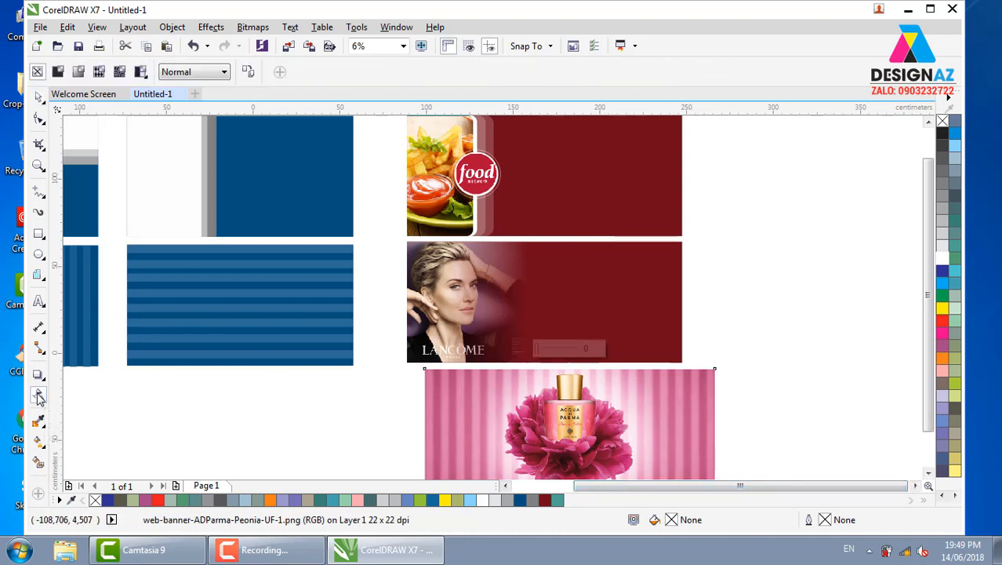
left_click_drag(679, 428, 473, 426)
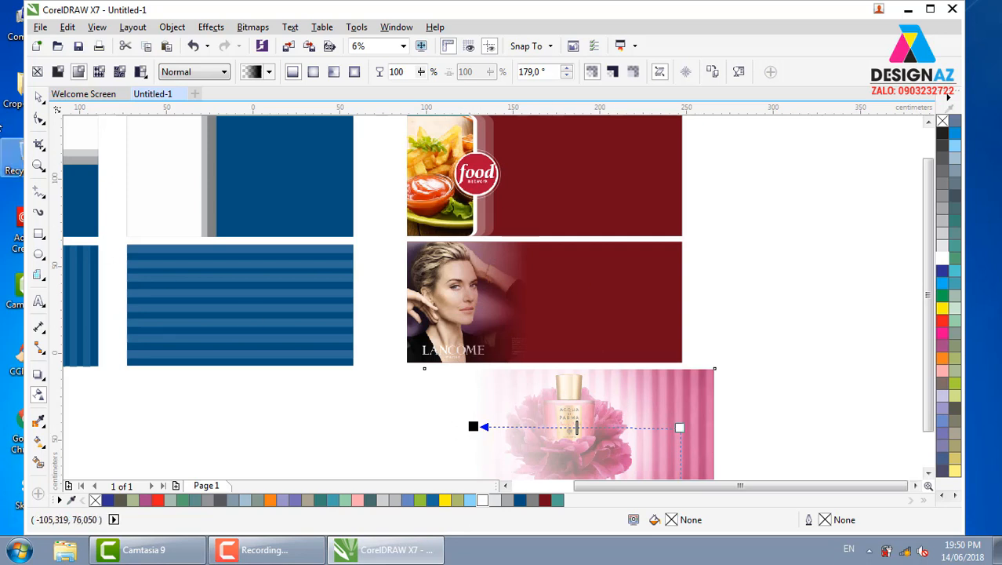
- Move the faded perfume image back onto the cosmetics banner beside the woman's face, at about X 168.8, Y 29.6 cm
left_click(39, 95)
left_click_drag(640, 425, 616, 296)
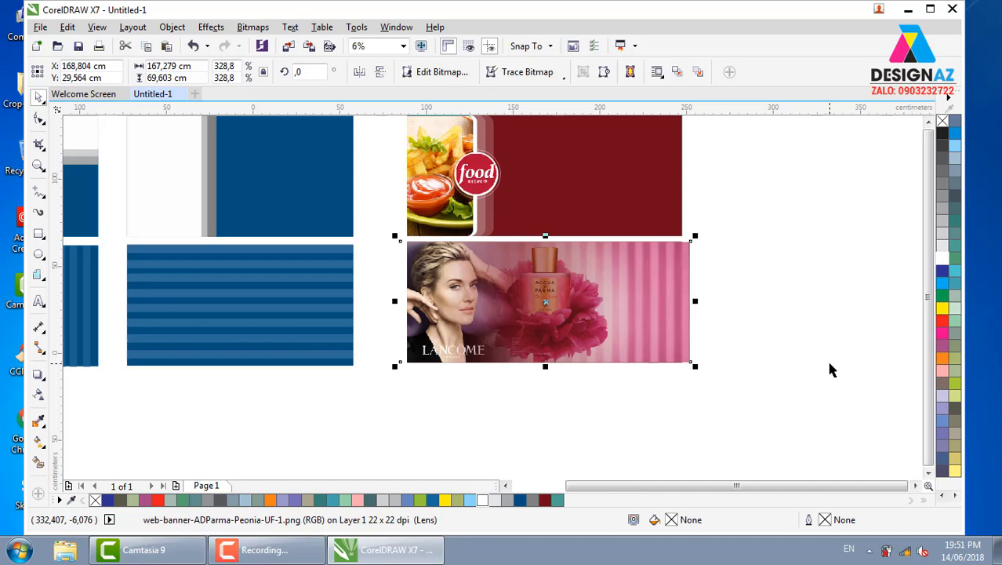
left_click(288, 553)
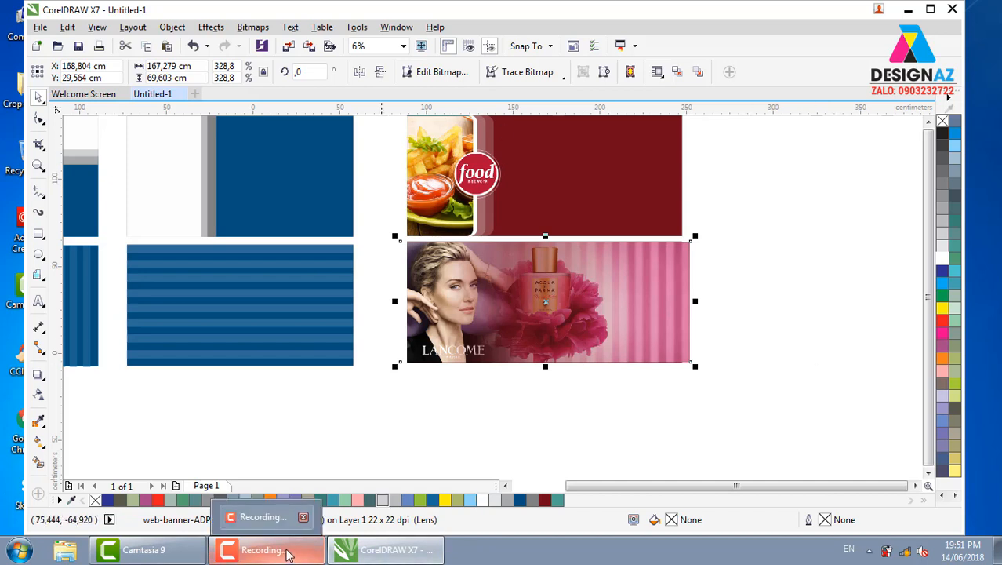